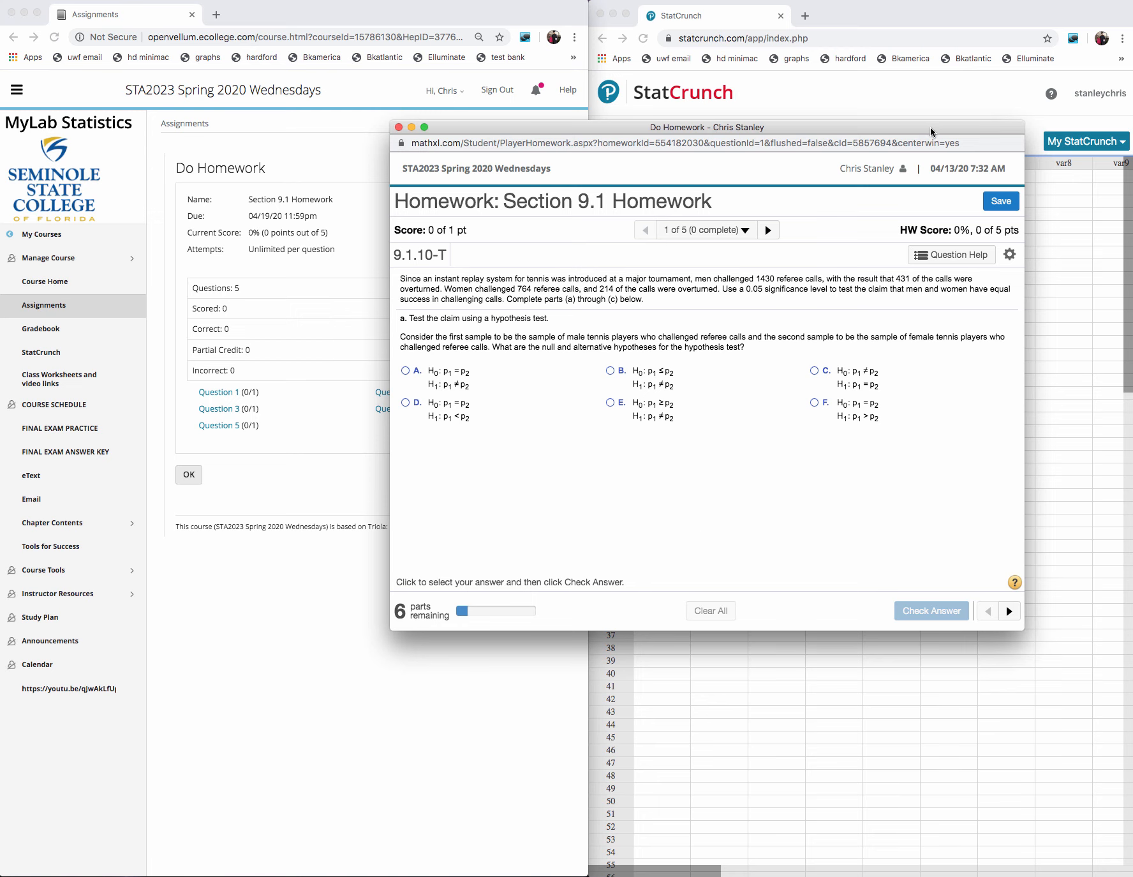
# - Move the homework window beside StatCrunch and narrow it so it no longer covers the data table
pyautogui.moveTo(931, 133); pyautogui.dragTo(543, 69)
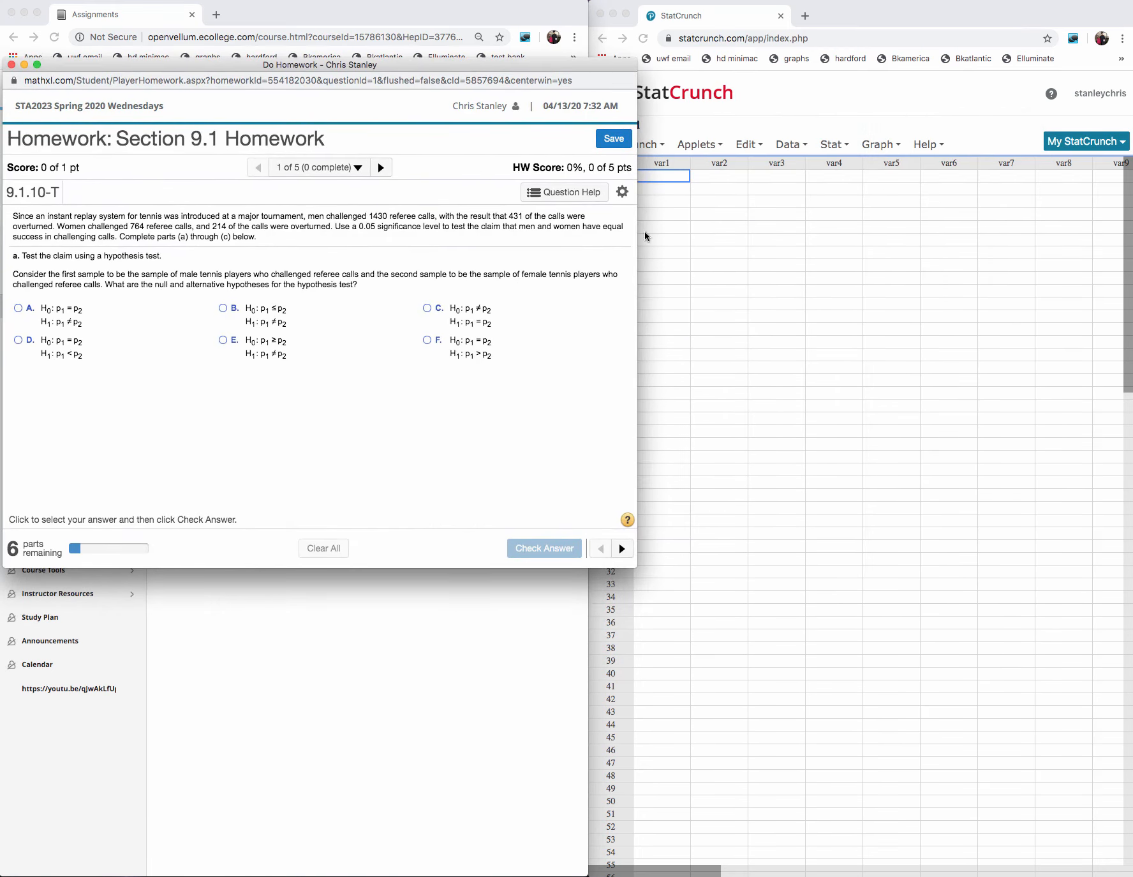
pyautogui.moveTo(637, 241); pyautogui.dragTo(591, 250)
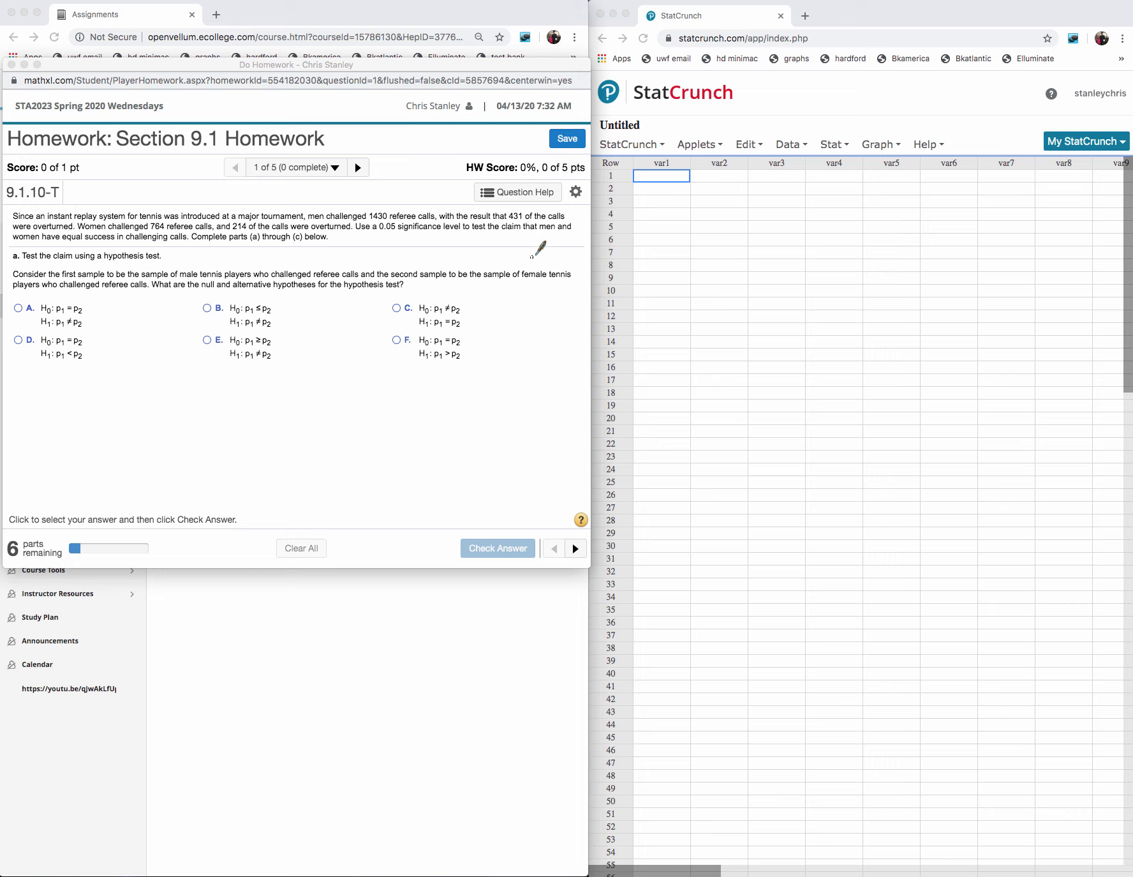
# - Underline the equal-success claim in the problem and handwrite H0: p1 = p2 and H1: p1 ≠ p2 below the answer choices
pyautogui.moveTo(500, 235); pyautogui.dragTo(568, 237)
pyautogui.moveTo(14, 242); pyautogui.dragTo(115, 241)
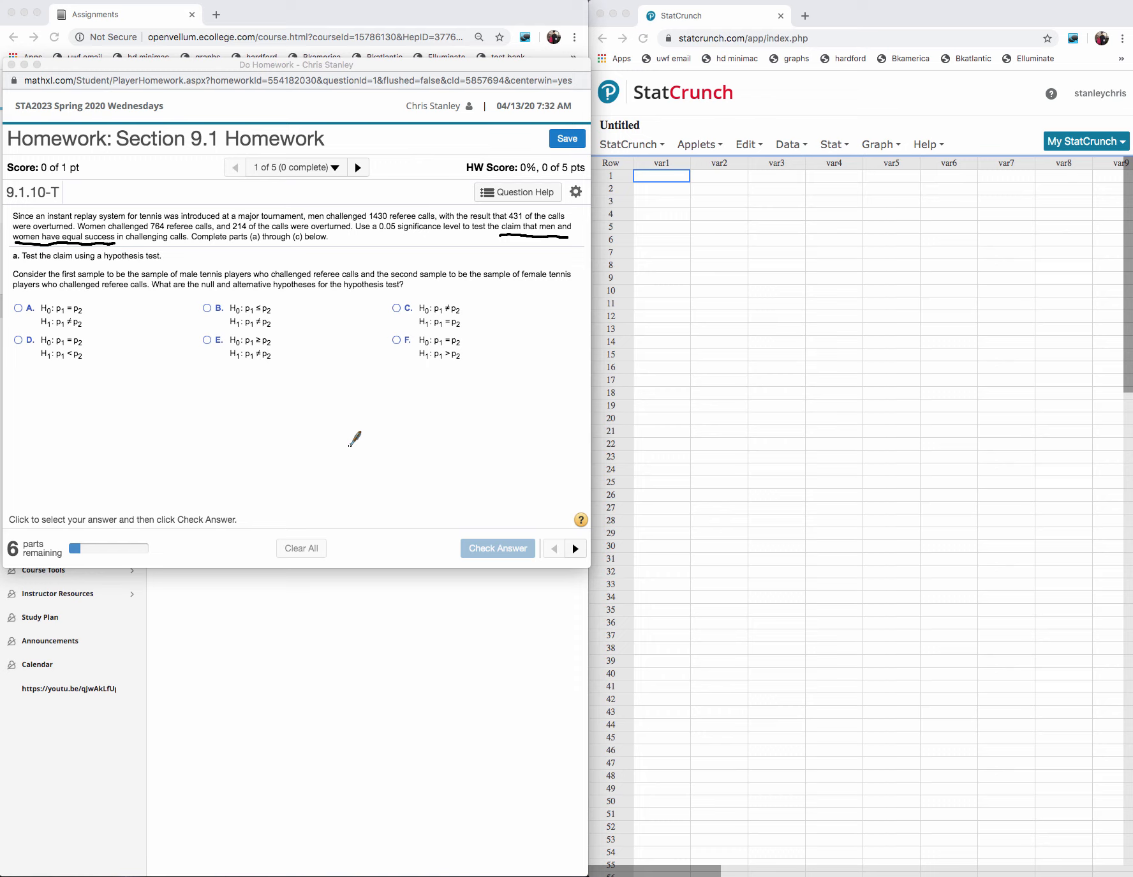
pyautogui.moveTo(351, 442)
pyautogui.mouseDown()
pyautogui.moveTo(351, 467)
pyautogui.moveTo(361, 455)
pyautogui.moveTo(368, 470)
pyautogui.moveTo(399, 471)
pyautogui.moveTo(400, 461)
pyautogui.moveTo(411, 473)
pyautogui.moveTo(432, 454)
pyautogui.moveTo(431, 472)
pyautogui.moveTo(448, 474)
pyautogui.mouseUp()
pyautogui.click(377, 451)
pyautogui.click(377, 461)
pyautogui.moveTo(443, 453)
pyautogui.mouseDown()
pyautogui.moveTo(454, 452)
pyautogui.moveTo(448, 460)
pyautogui.mouseUp()
pyautogui.moveTo(453, 466); pyautogui.dragTo(464, 473)
pyautogui.moveTo(352, 407)
pyautogui.mouseDown()
pyautogui.moveTo(352, 432)
pyautogui.moveTo(390, 434)
pyautogui.mouseUp()
pyautogui.click(381, 415)
pyautogui.click(380, 427)
pyautogui.moveTo(390, 409)
pyautogui.mouseDown()
pyautogui.moveTo(402, 435)
pyautogui.moveTo(423, 421)
pyautogui.mouseUp()
pyautogui.moveTo(414, 427); pyautogui.dragTo(434, 433)
pyautogui.moveTo(434, 409); pyautogui.dragTo(451, 433)
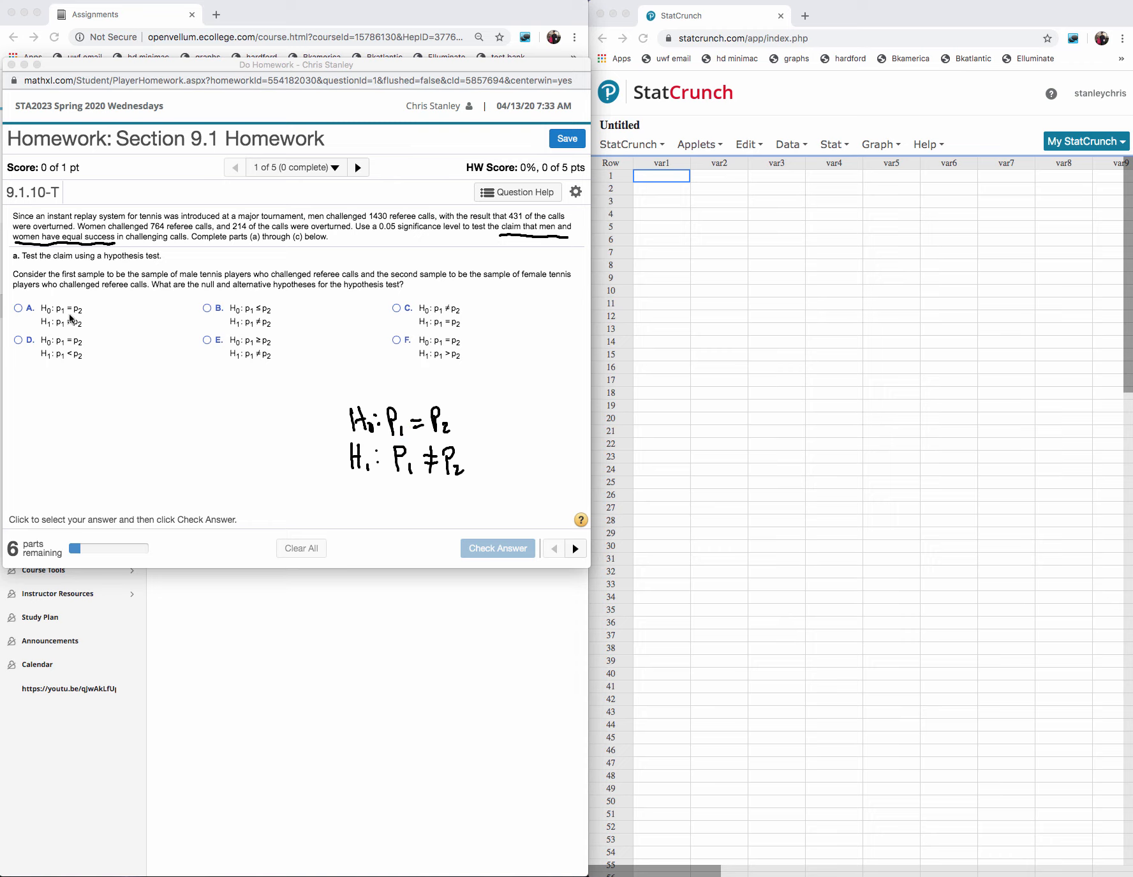
# - Submit choice A (H0: p1 = p2, H1: p1 ≠ p2) for checking and erase the pen annotations
pyautogui.click(17, 310)
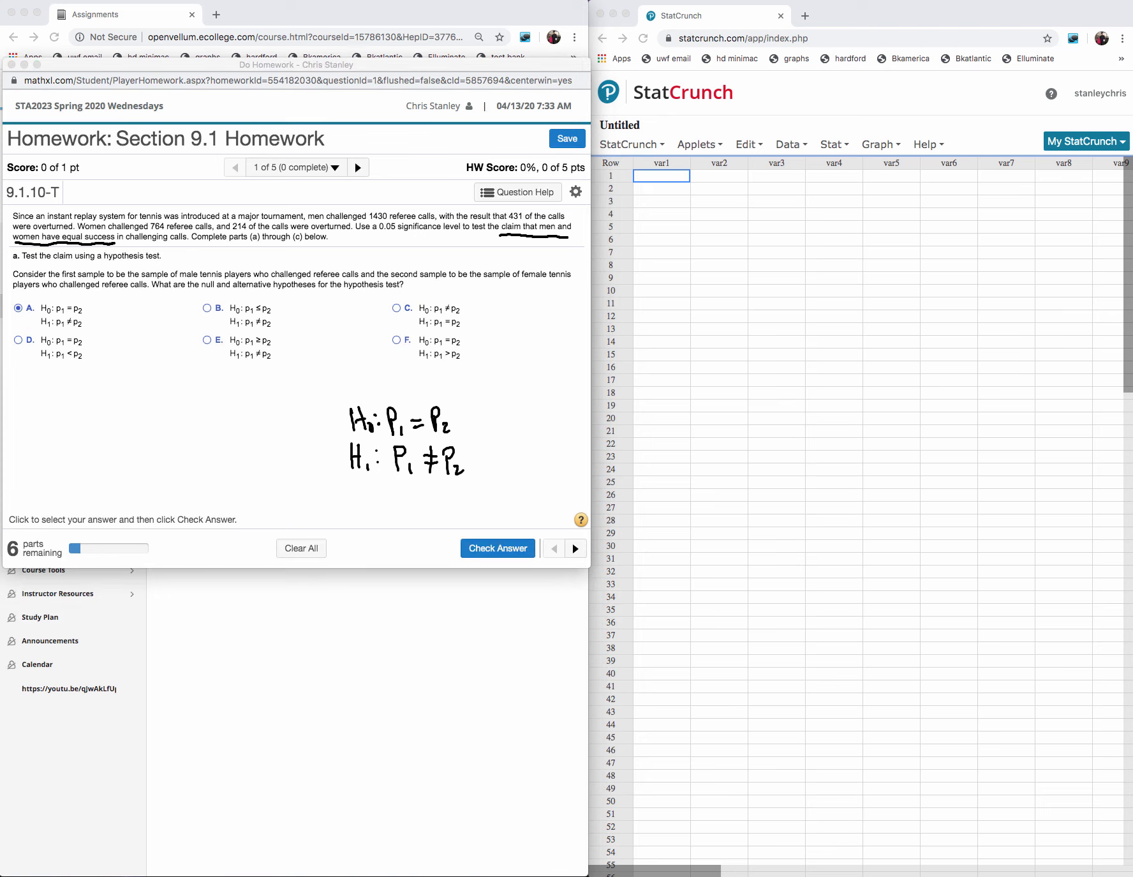
pyautogui.moveTo(451, 435); pyautogui.dragTo(408, 438)
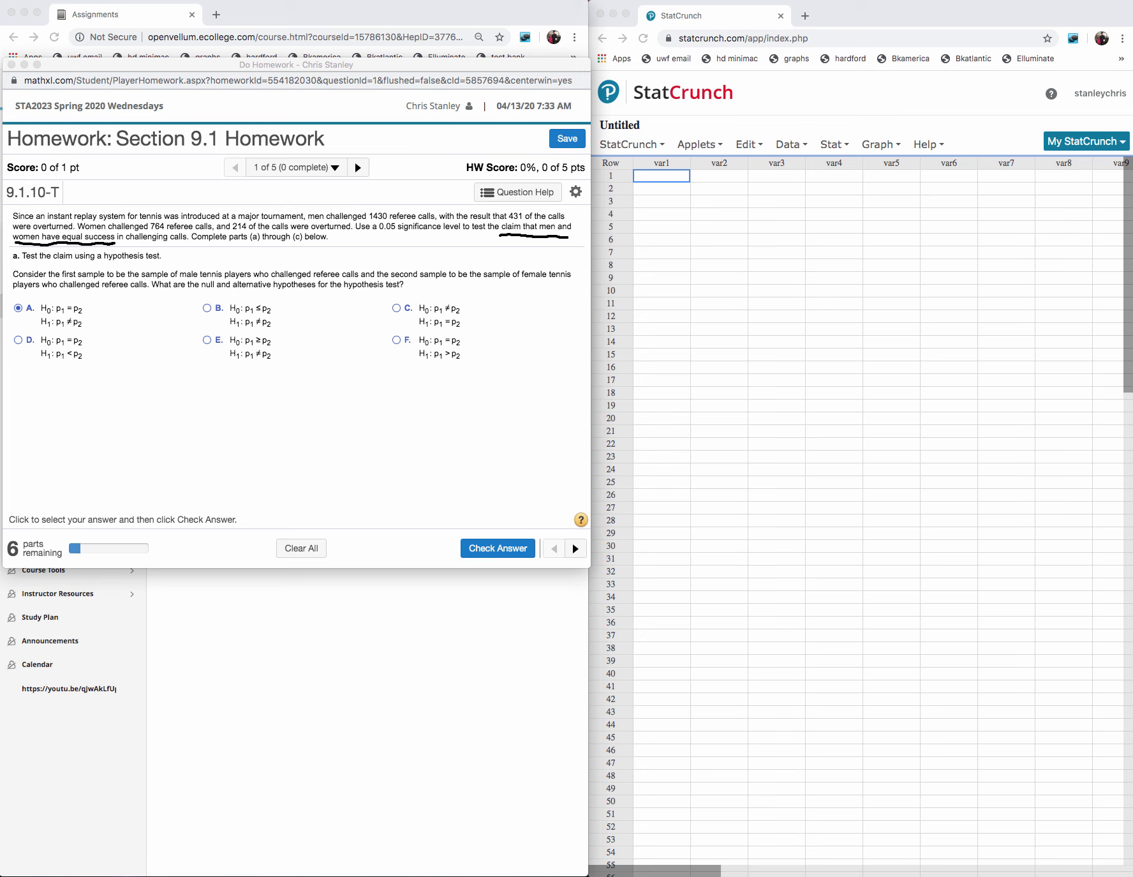
pyautogui.click(475, 547)
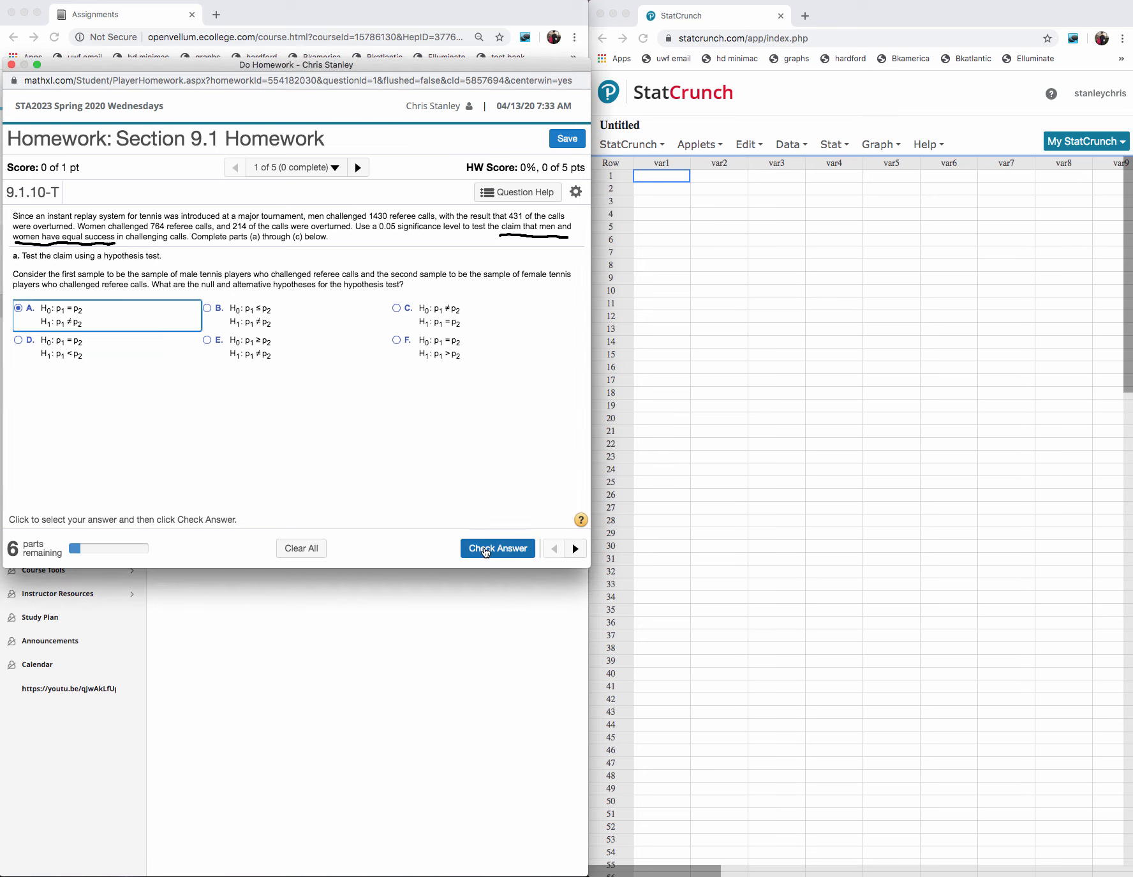
pyautogui.click(472, 546)
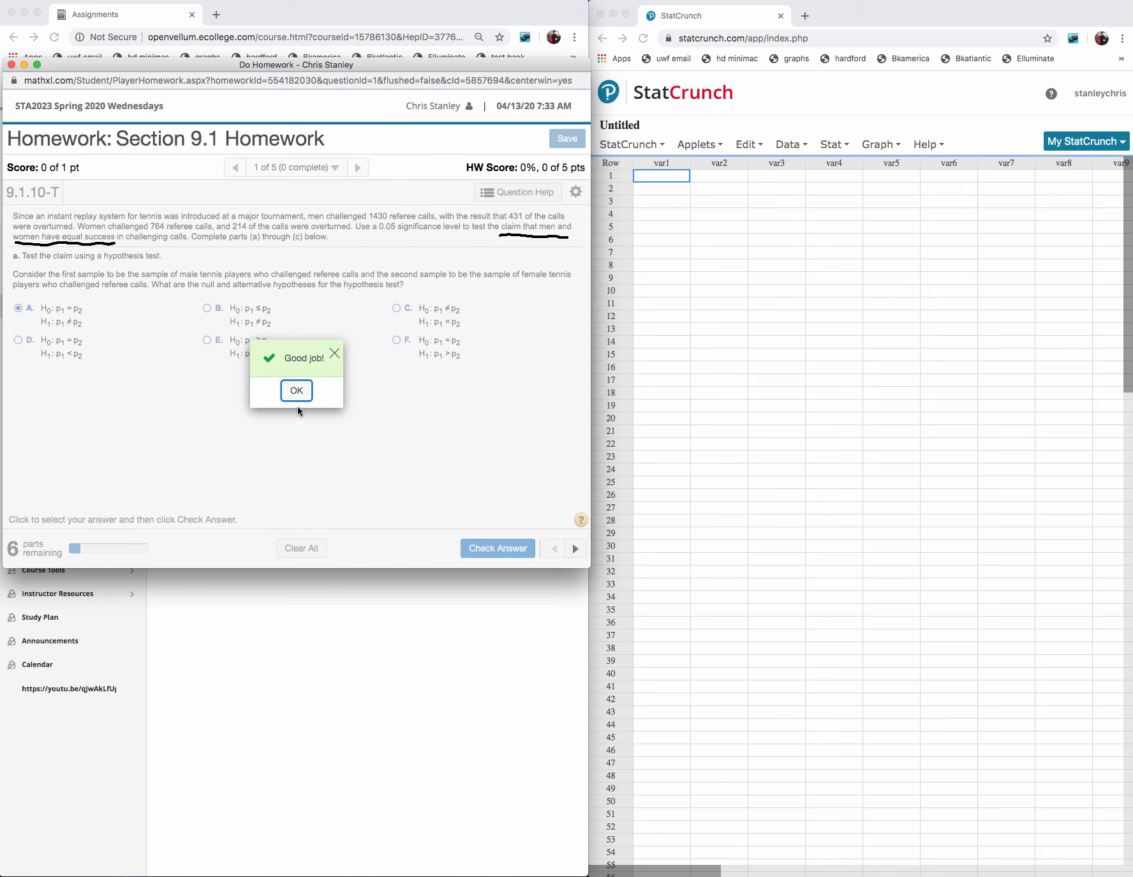
pyautogui.click(298, 392)
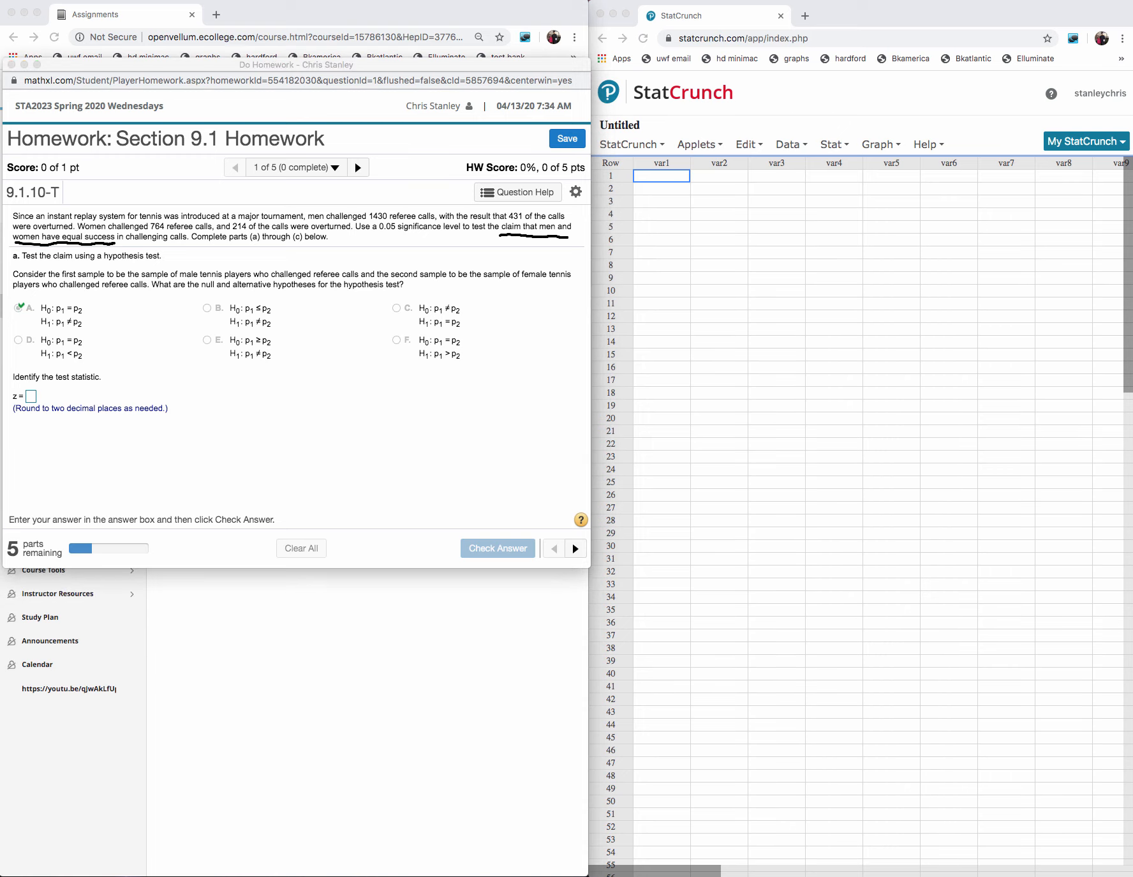
pyautogui.click(527, 234)
pyautogui.click(70, 243)
pyautogui.click(835, 145)
pyautogui.click(836, 146)
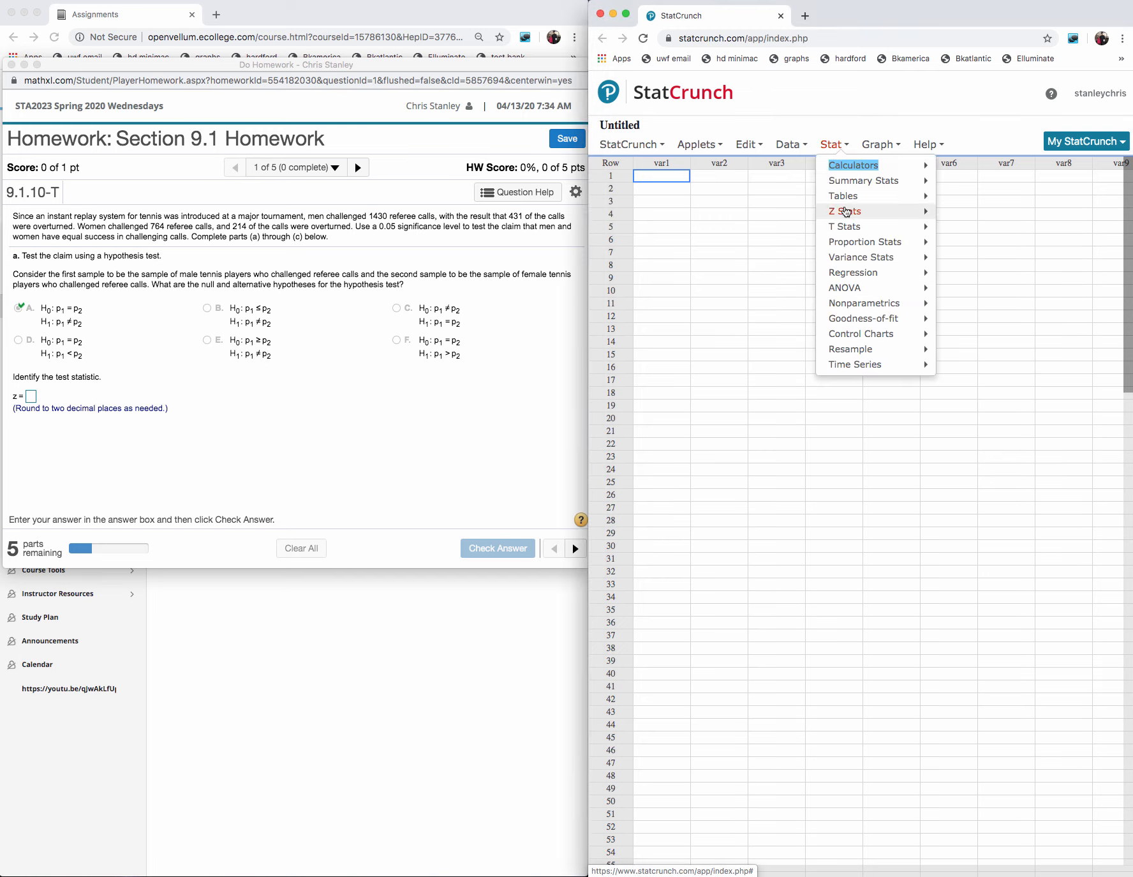
pyautogui.moveTo(841, 244)
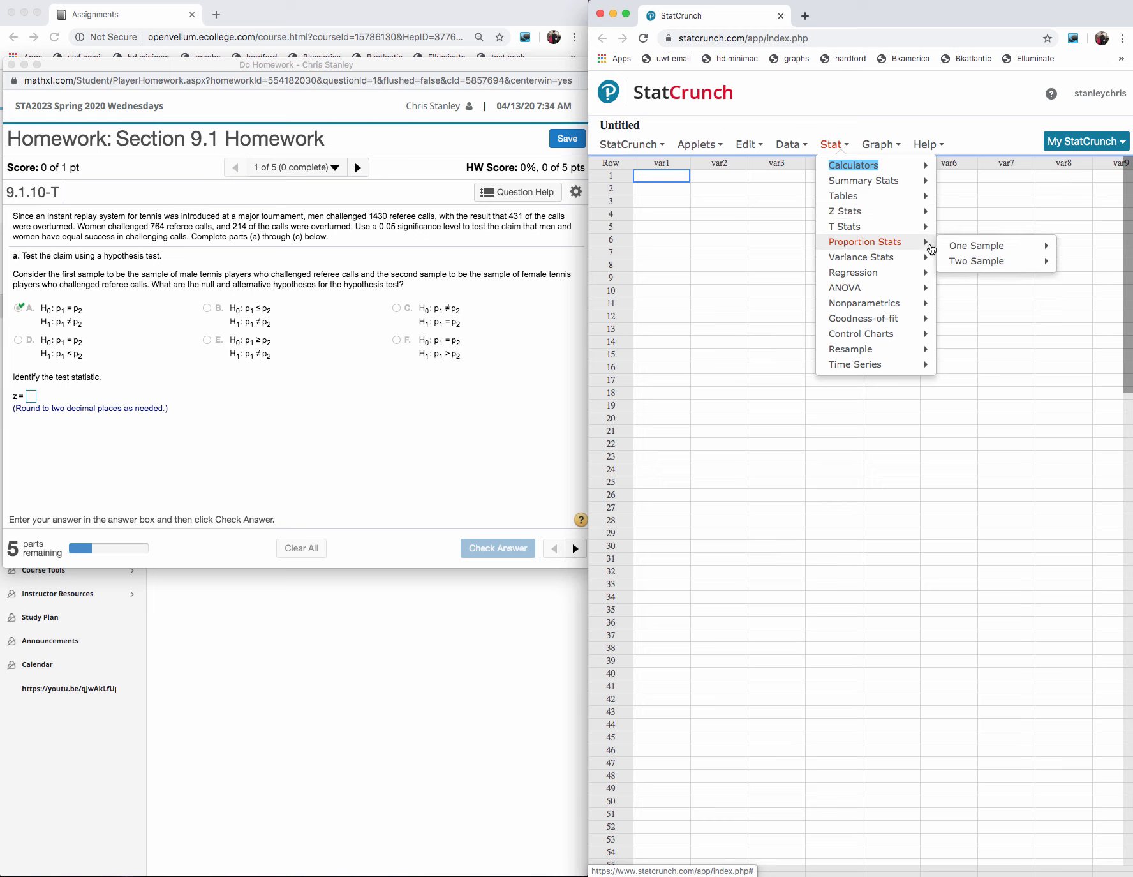
pyautogui.moveTo(959, 266)
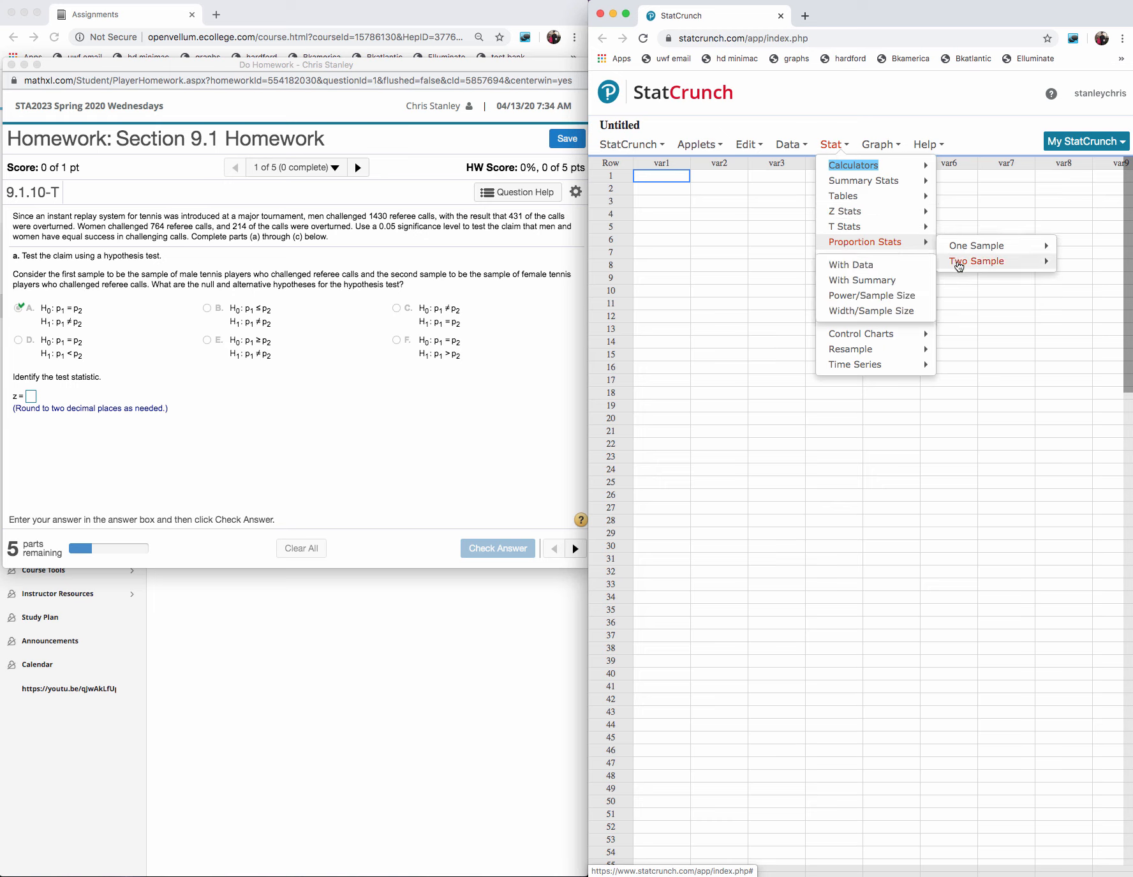
pyautogui.click(874, 281)
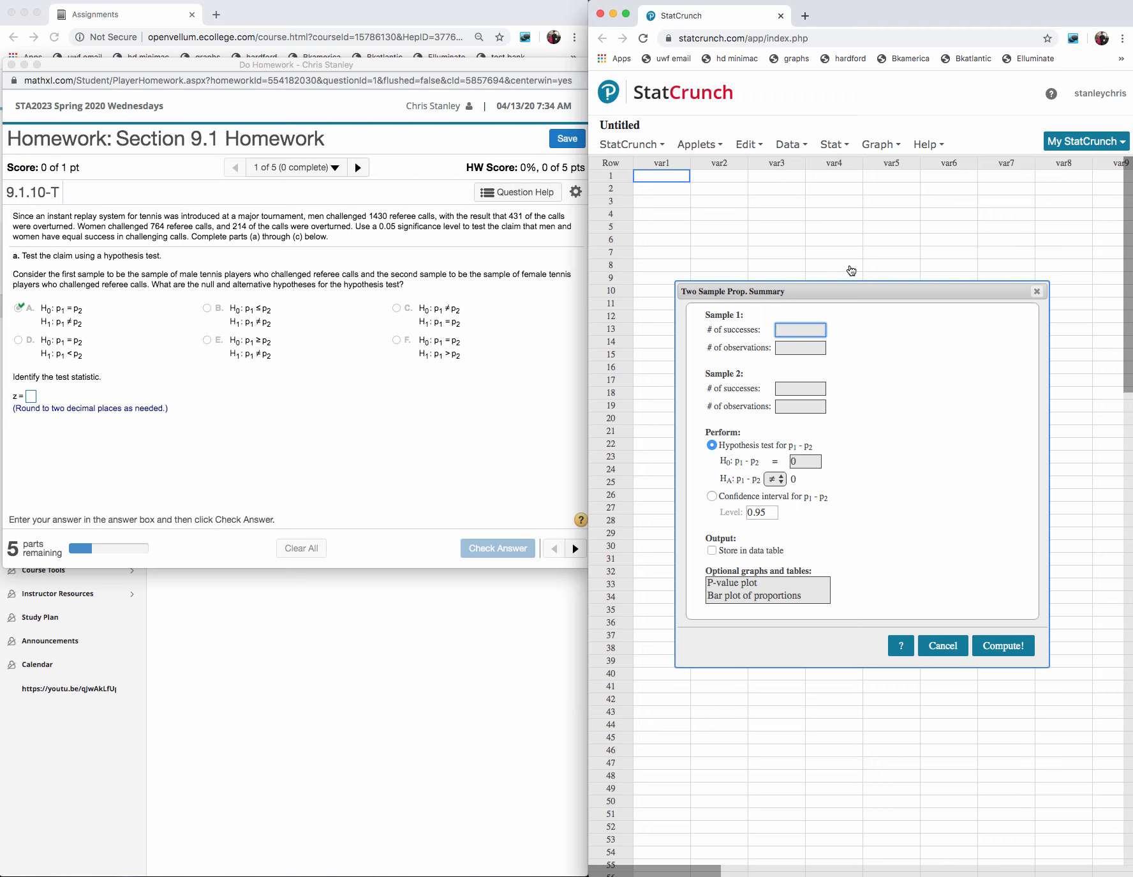
pyautogui.write('431')
pyautogui.click(808, 349)
pyautogui.write('1')
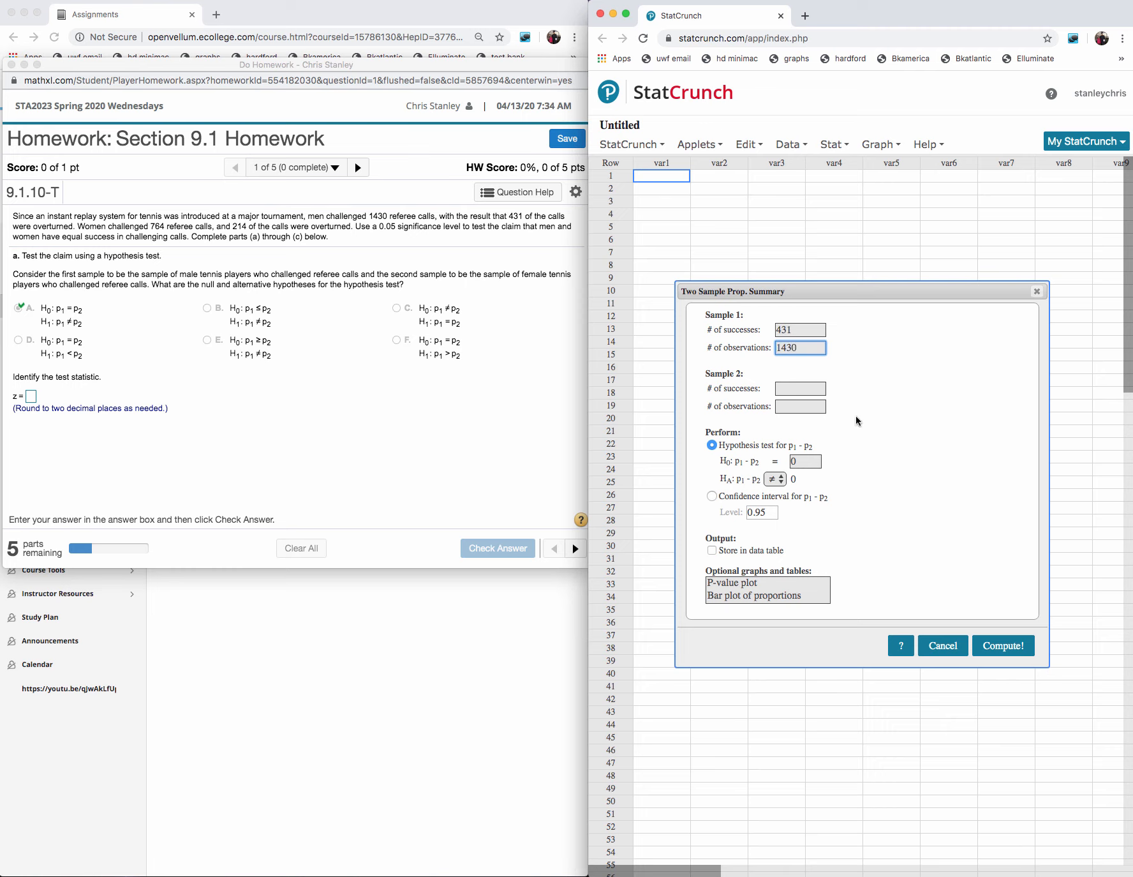
pyautogui.click(798, 389)
pyautogui.write('214')
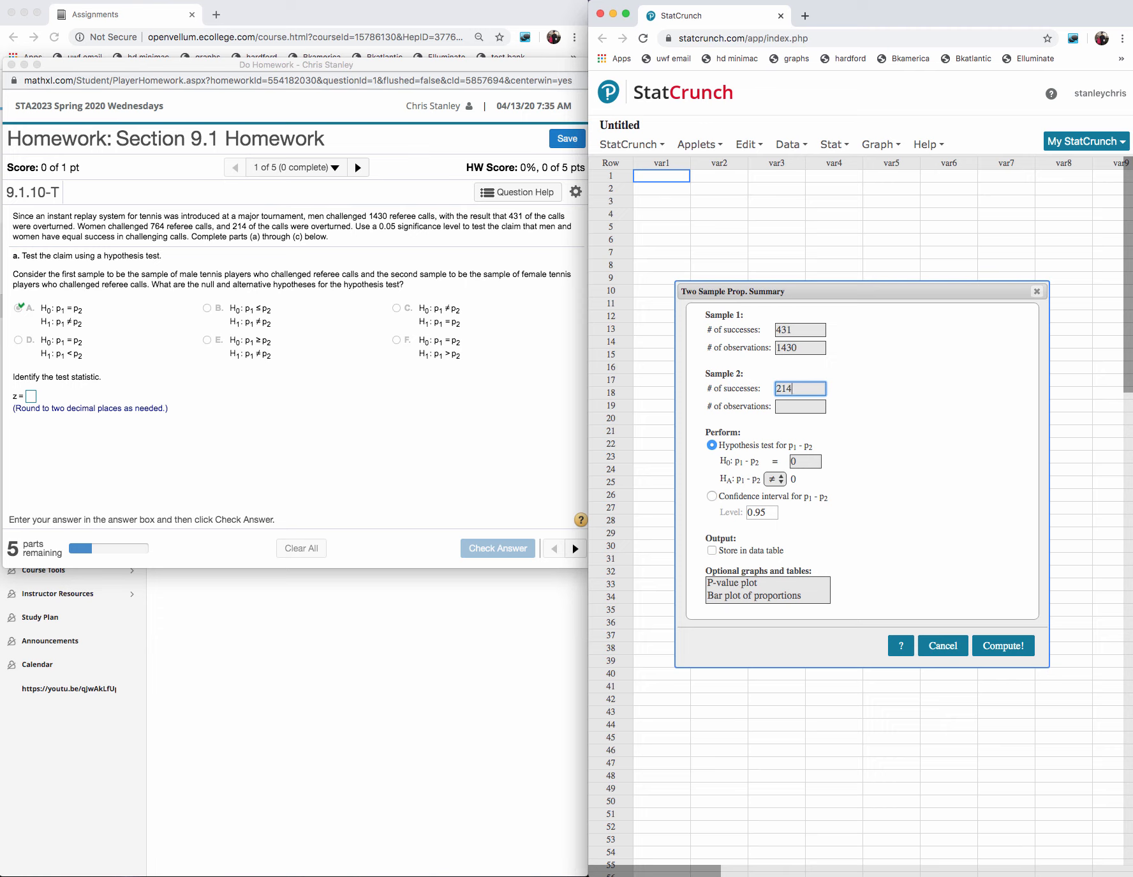
pyautogui.click(802, 410)
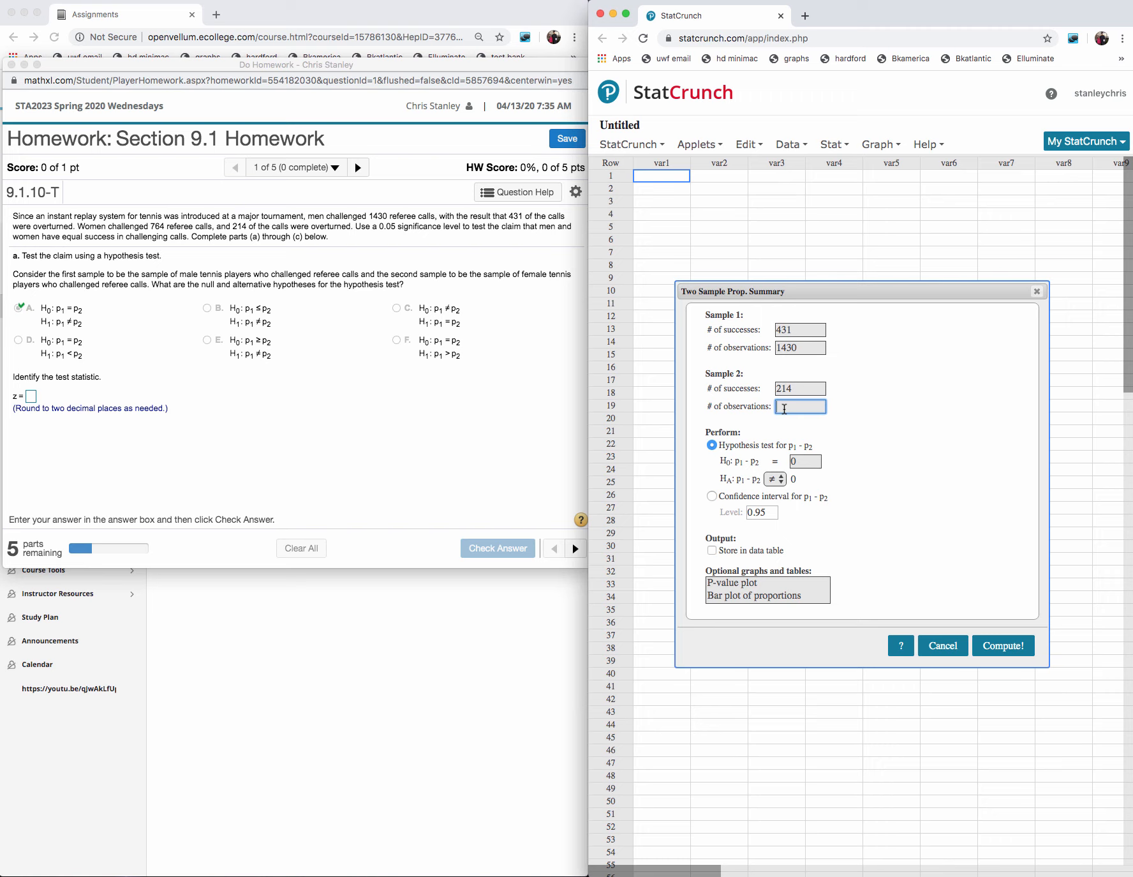
pyautogui.write('764')
pyautogui.click(942, 645)
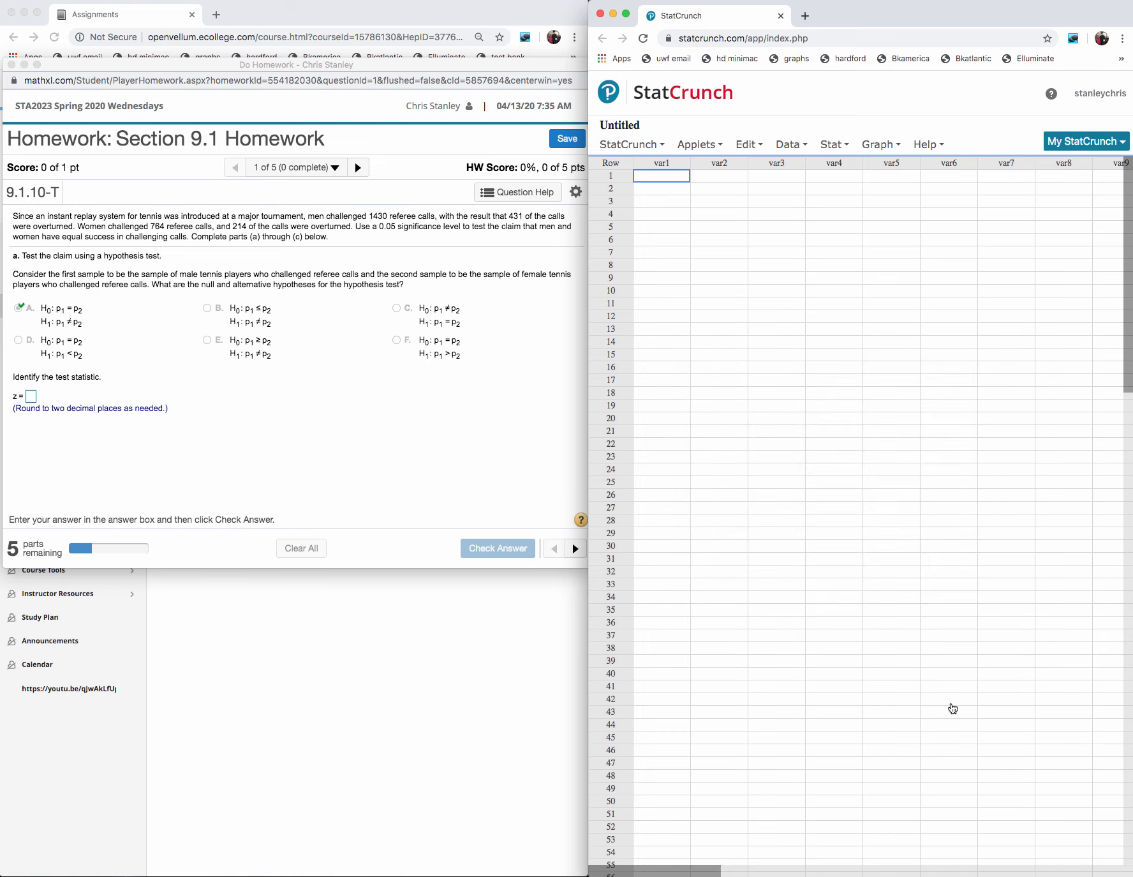
pyautogui.click(792, 144)
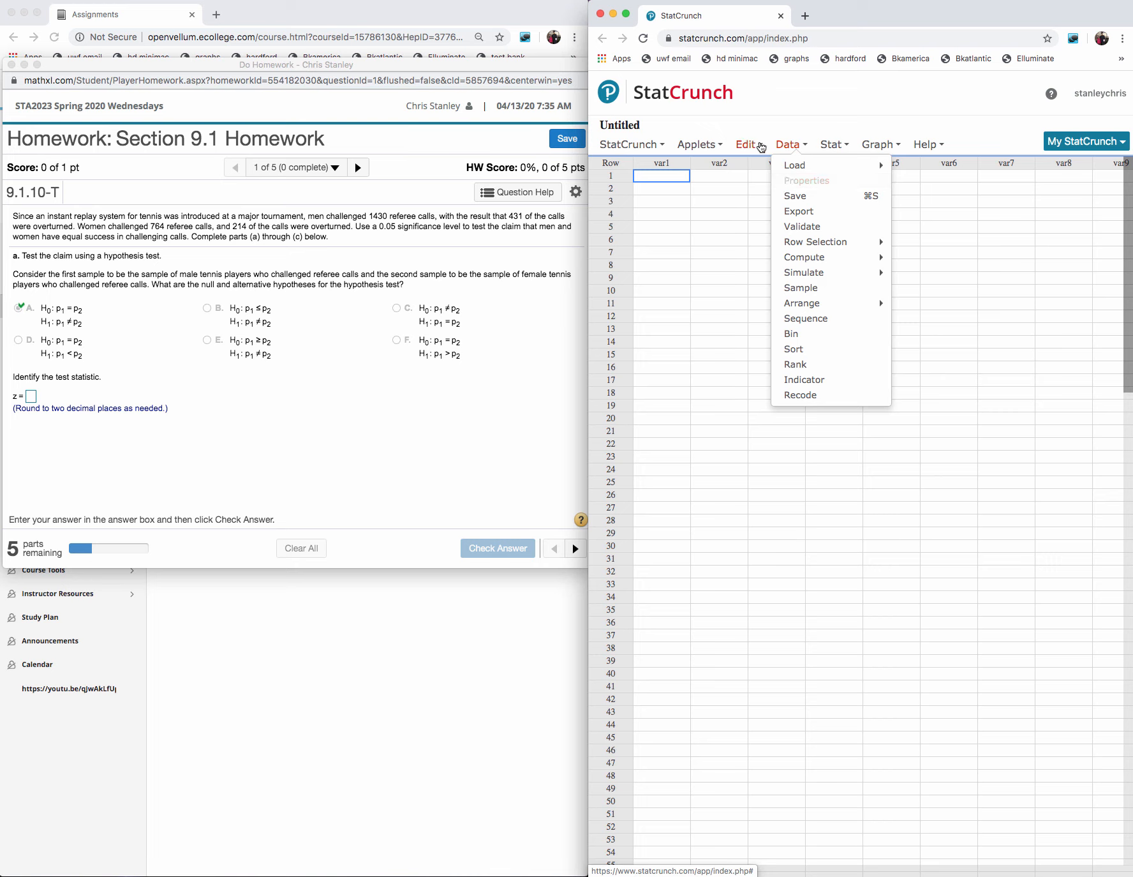
pyautogui.click(833, 144)
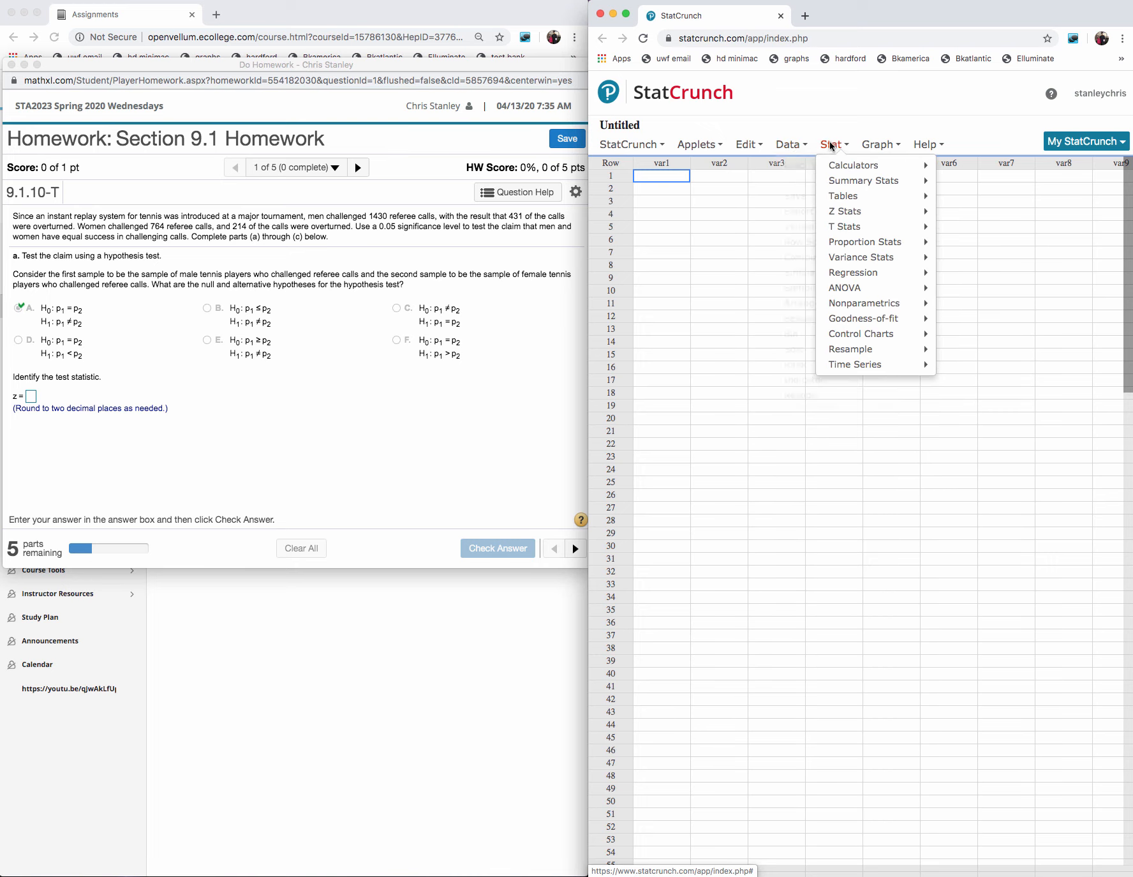
pyautogui.click(909, 243)
pyautogui.click(791, 144)
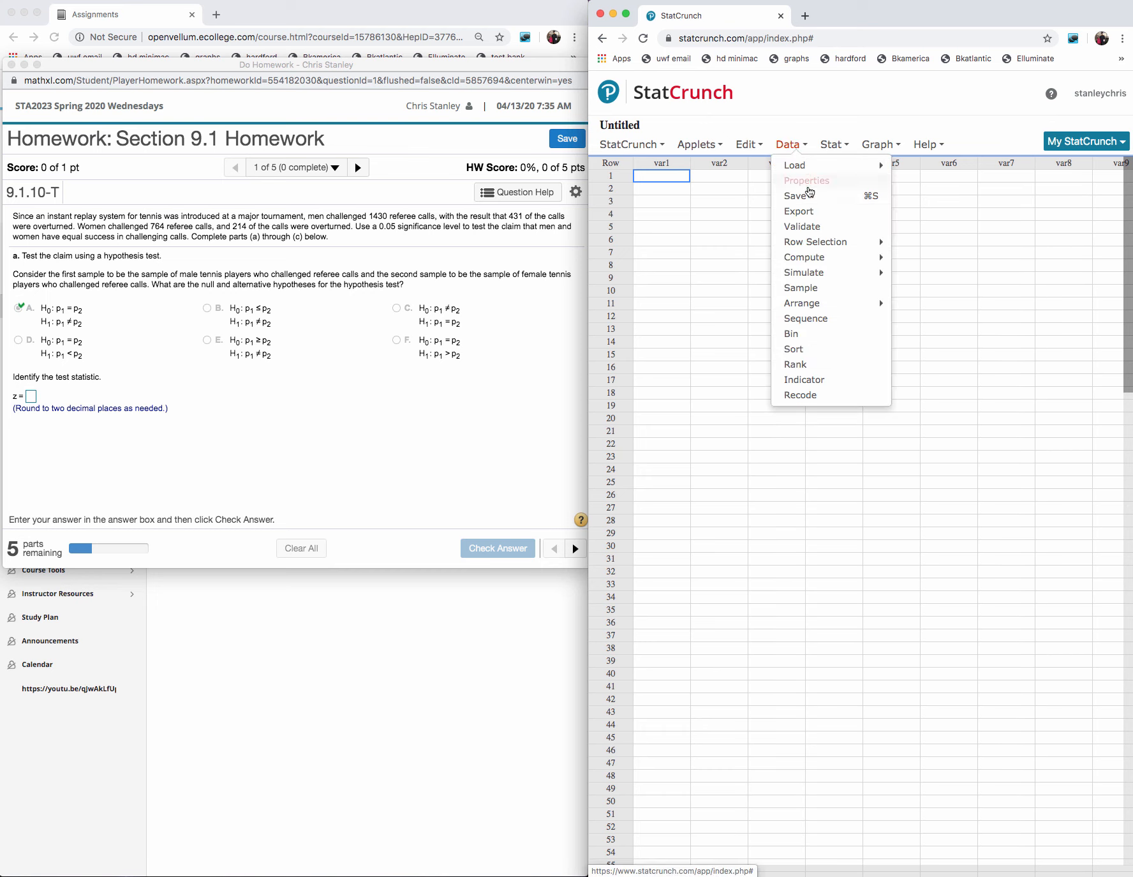
pyautogui.click(834, 145)
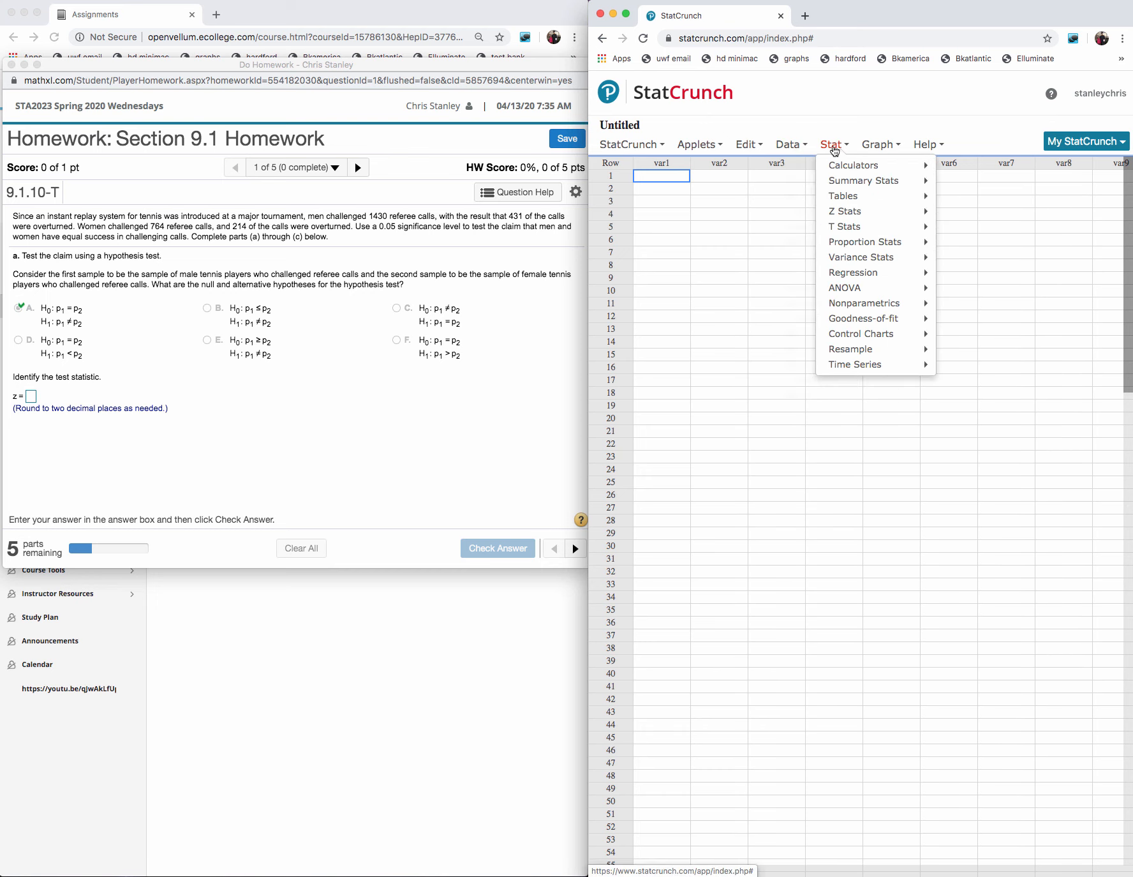
pyautogui.click(891, 247)
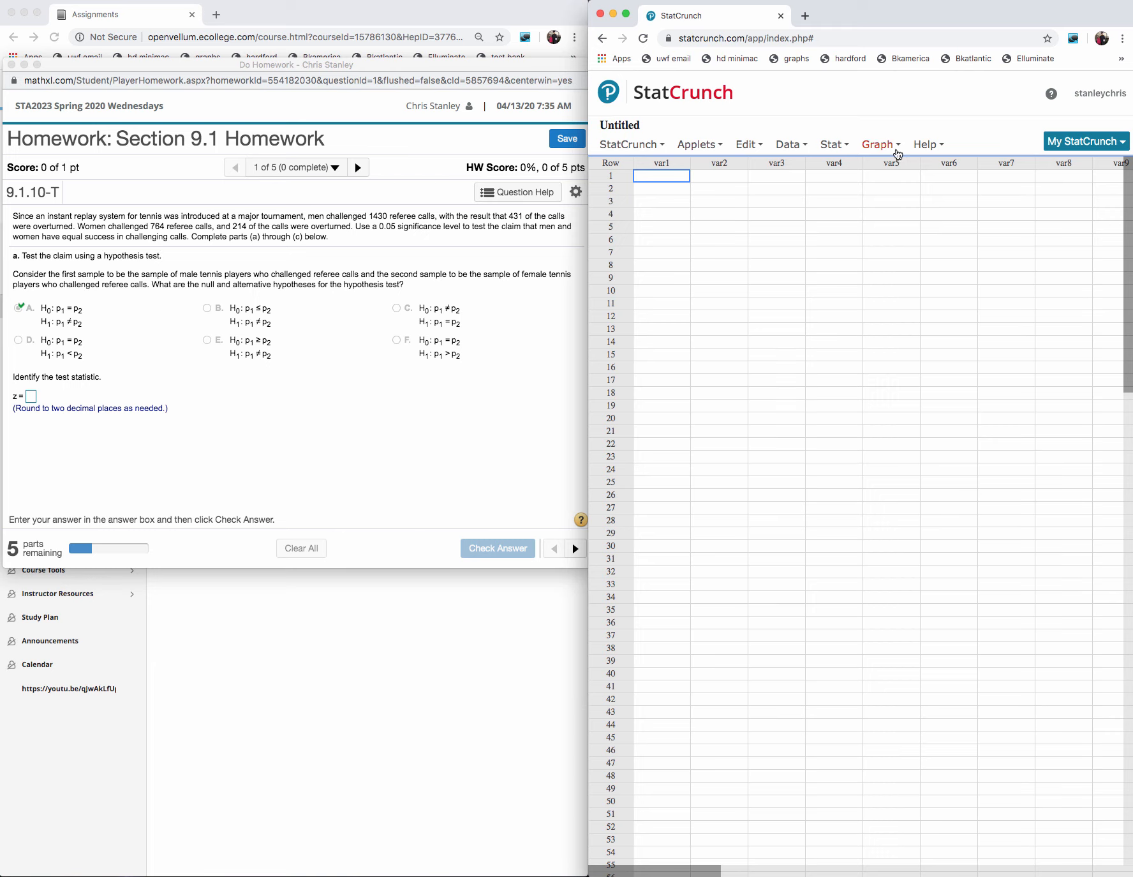
pyautogui.click(836, 150)
pyautogui.click(835, 151)
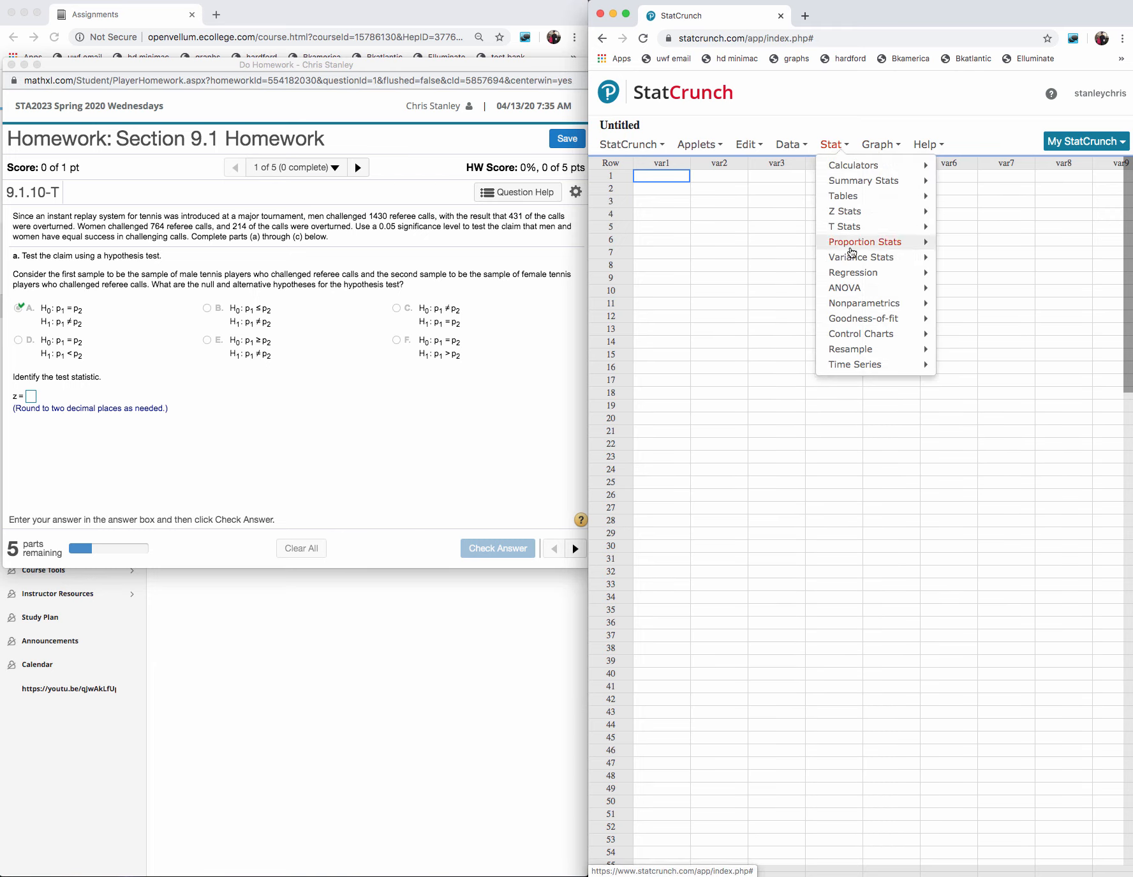
pyautogui.moveTo(859, 245)
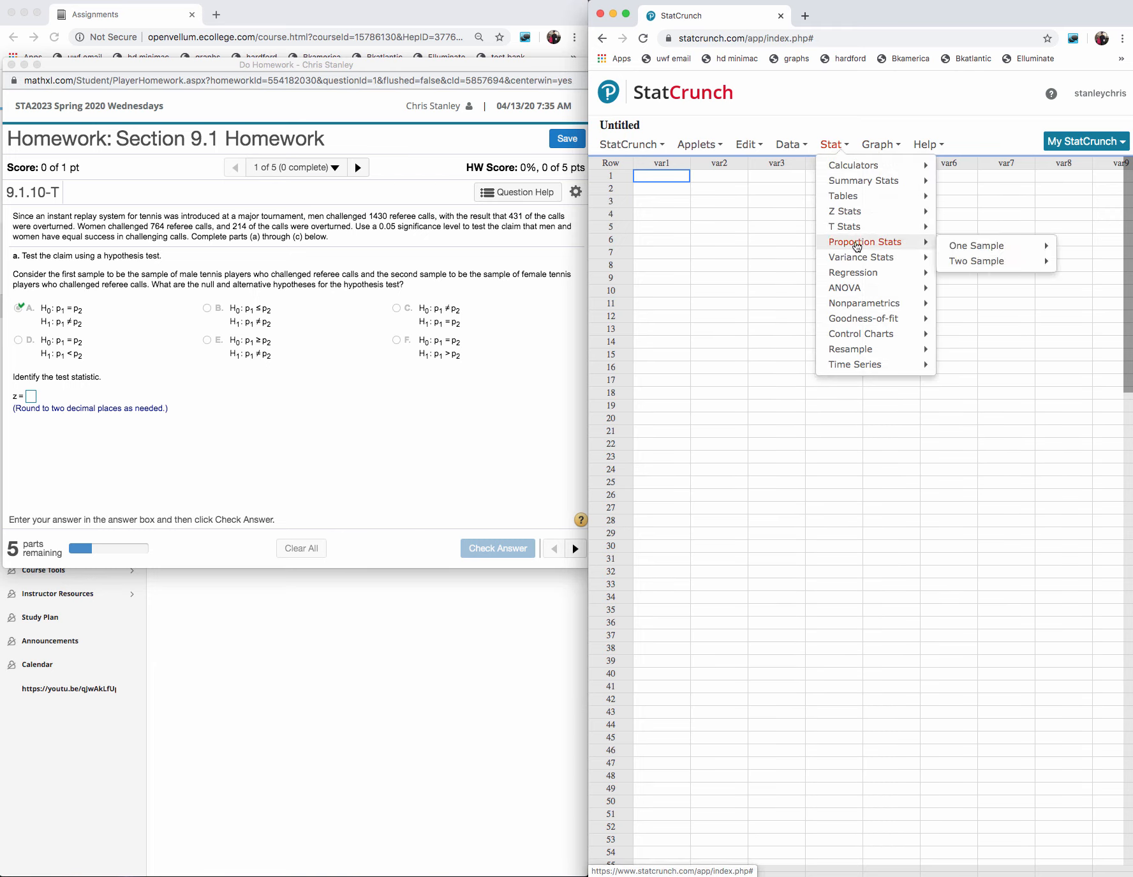
pyautogui.click(964, 267)
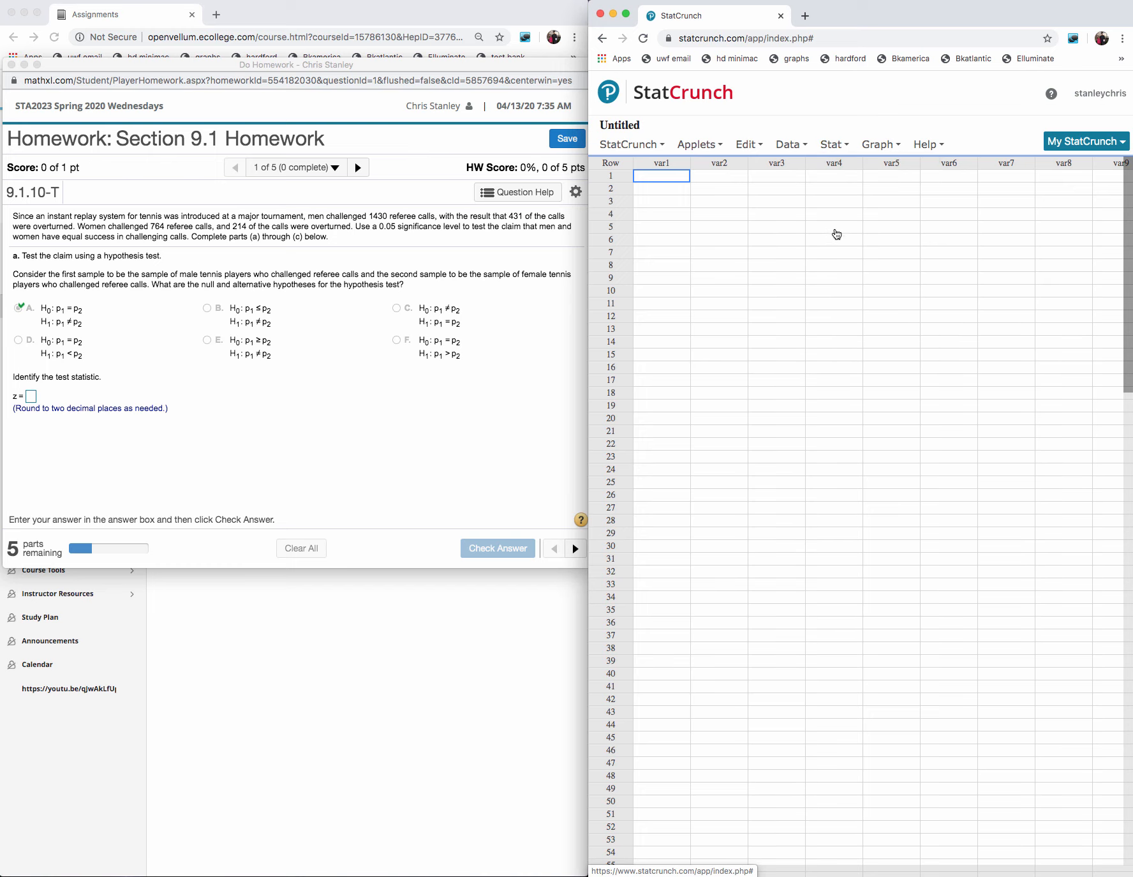
# - Start a StatCrunch two-sample proportion test from summary data with 431 successes and 1430 observations for sample 1
pyautogui.click(837, 152)
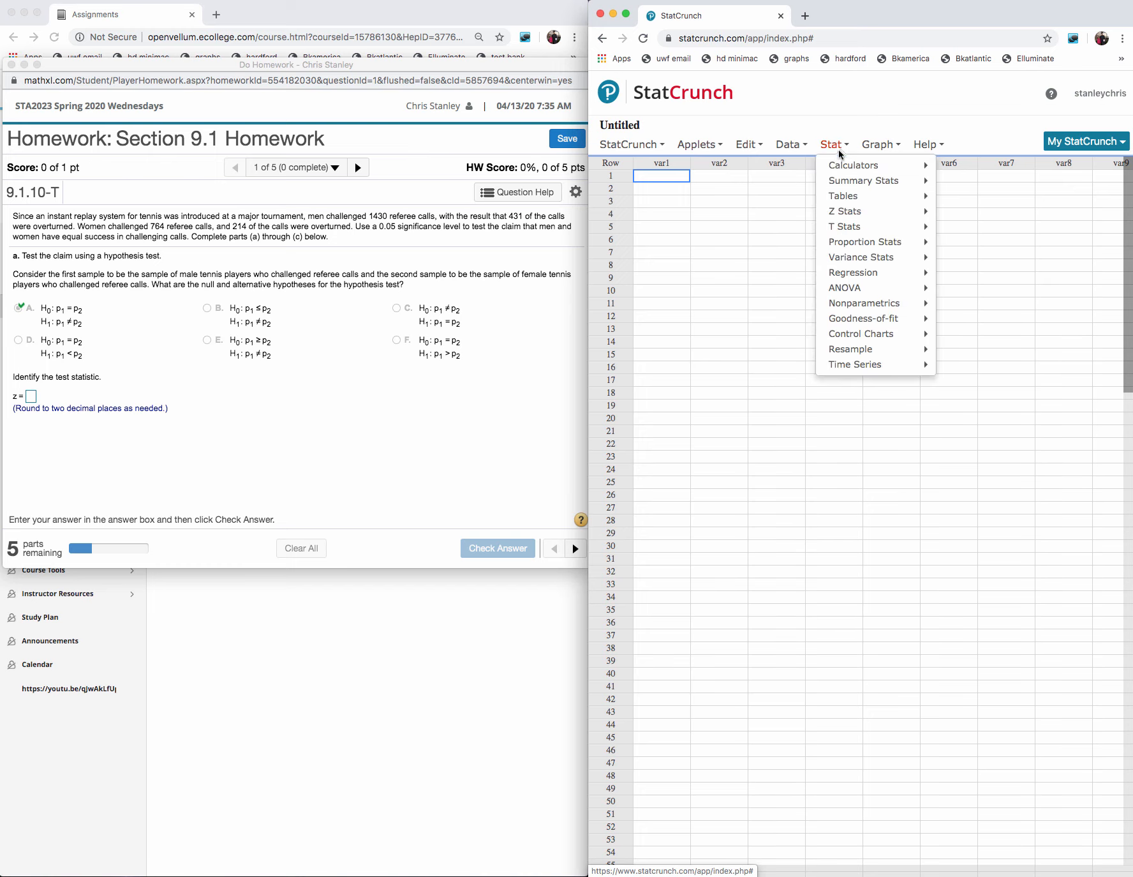
pyautogui.moveTo(852, 246)
pyautogui.moveTo(992, 260)
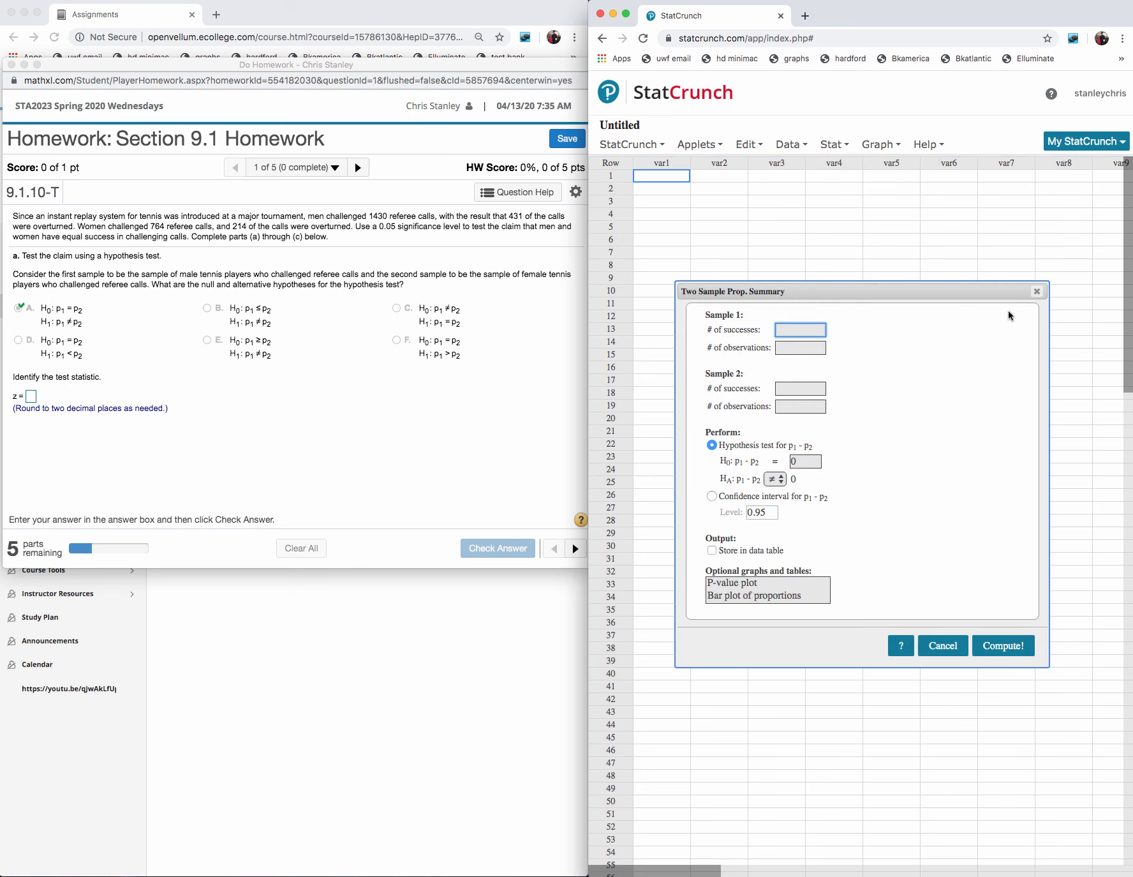
pyautogui.write('431')
pyautogui.click(788, 346)
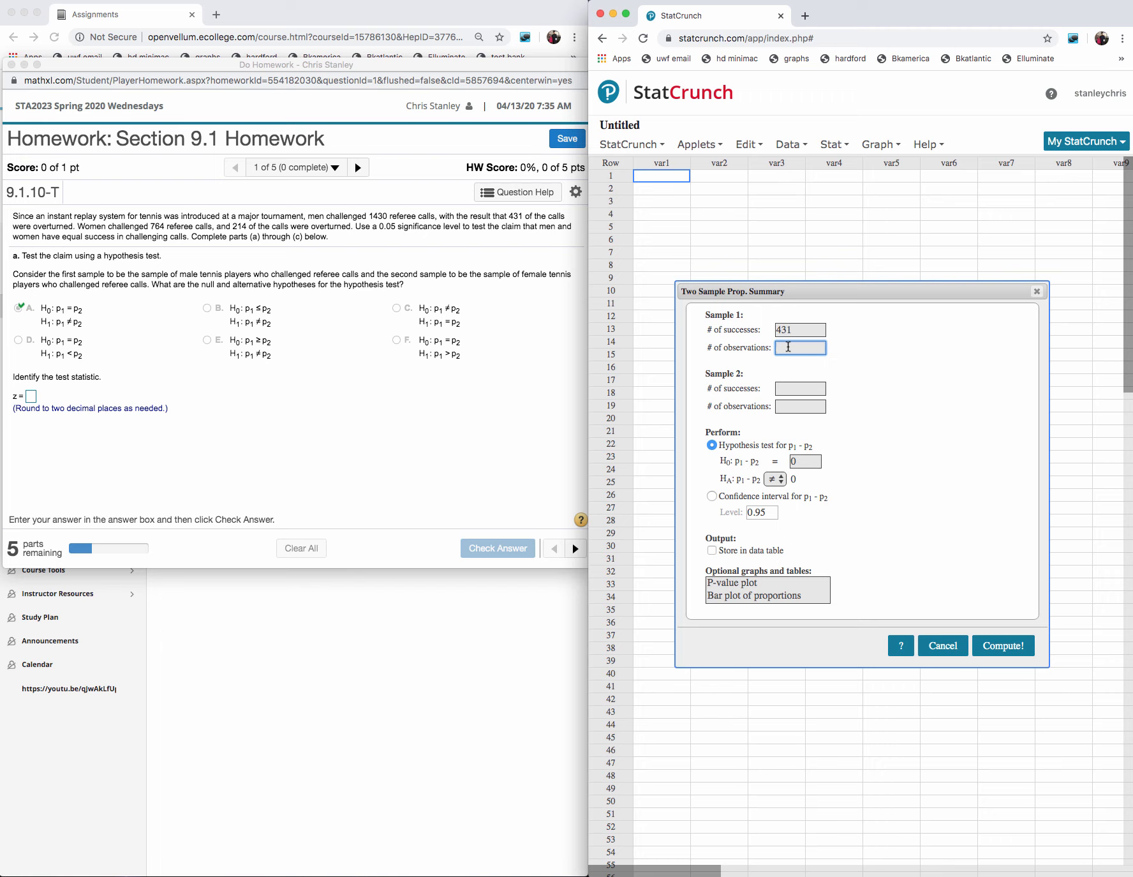
pyautogui.write('1430')
# - Enter 214 successes and 764 observations for sample 2
pyautogui.click(814, 388)
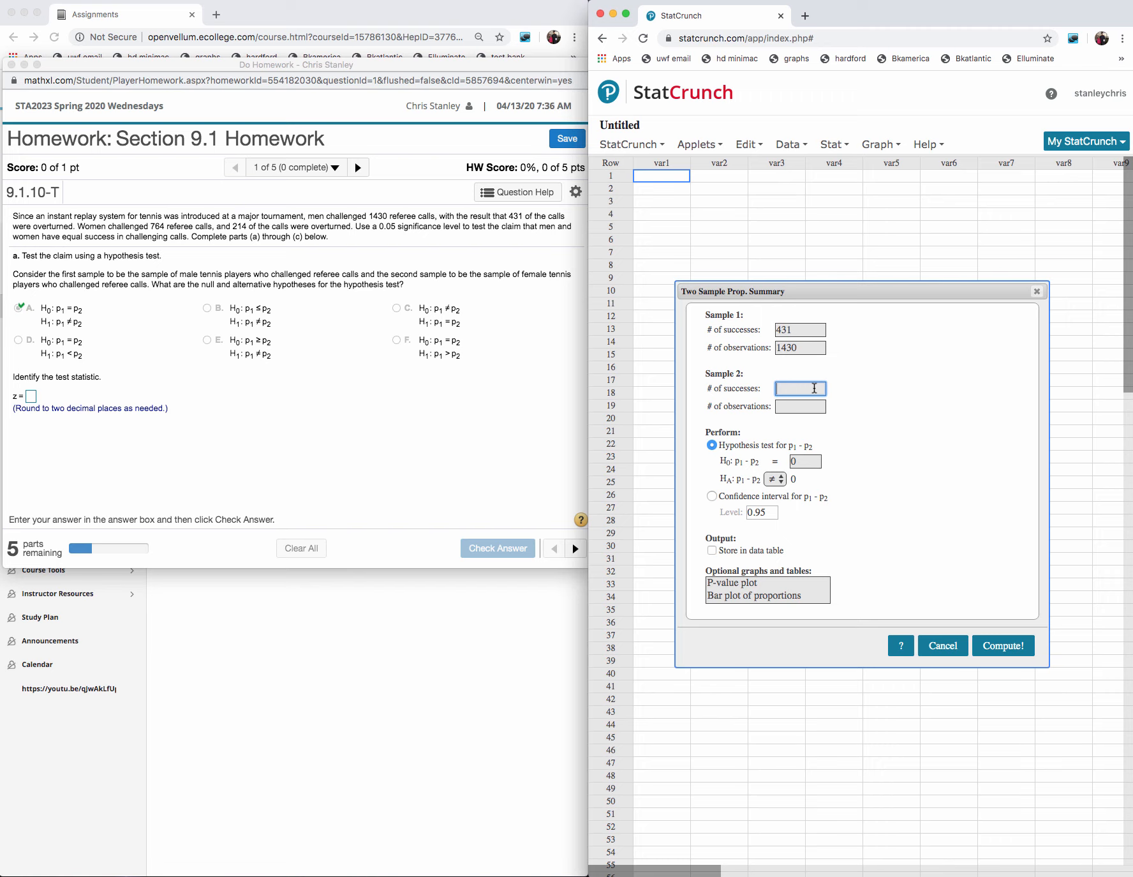
pyautogui.write('214')
pyautogui.click(789, 406)
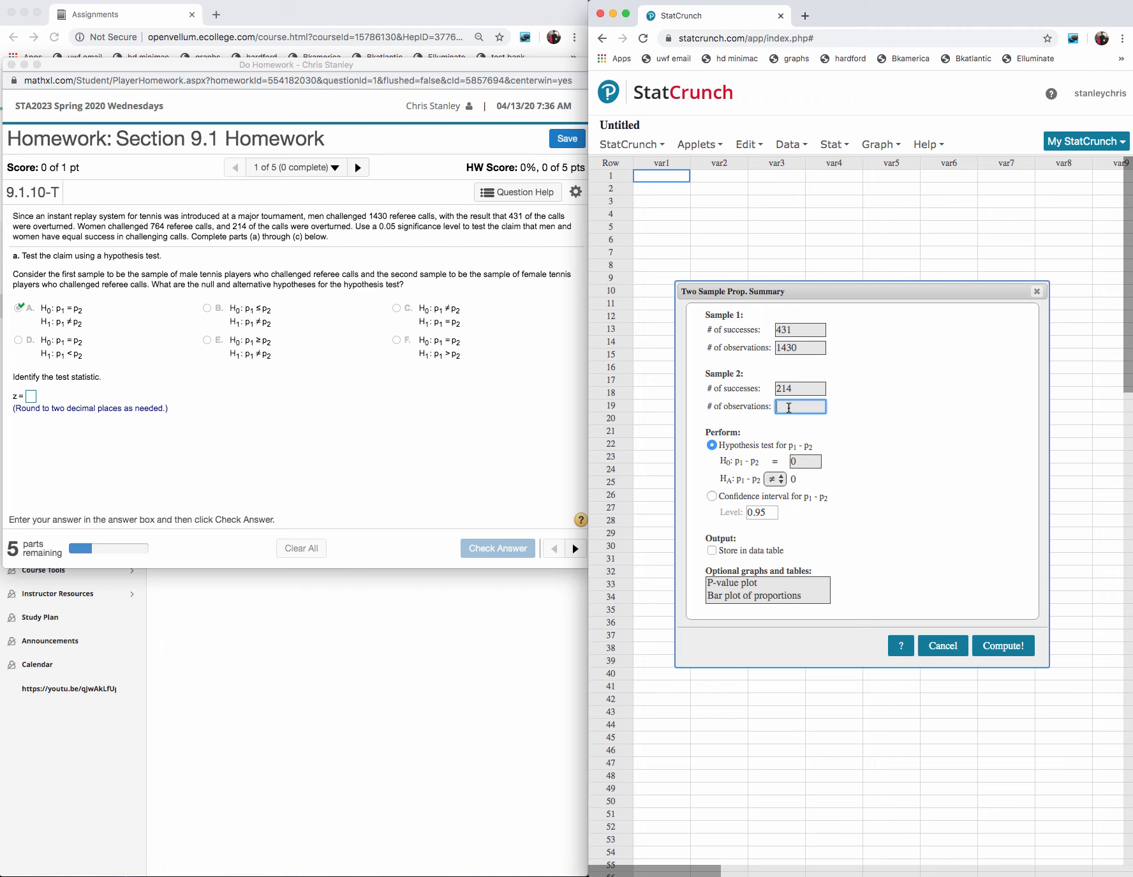
pyautogui.write('764')
# - Switch to the TI-SmartView calculator, move it over the homework window and enlarge it
pyautogui.moveTo(926, 875)
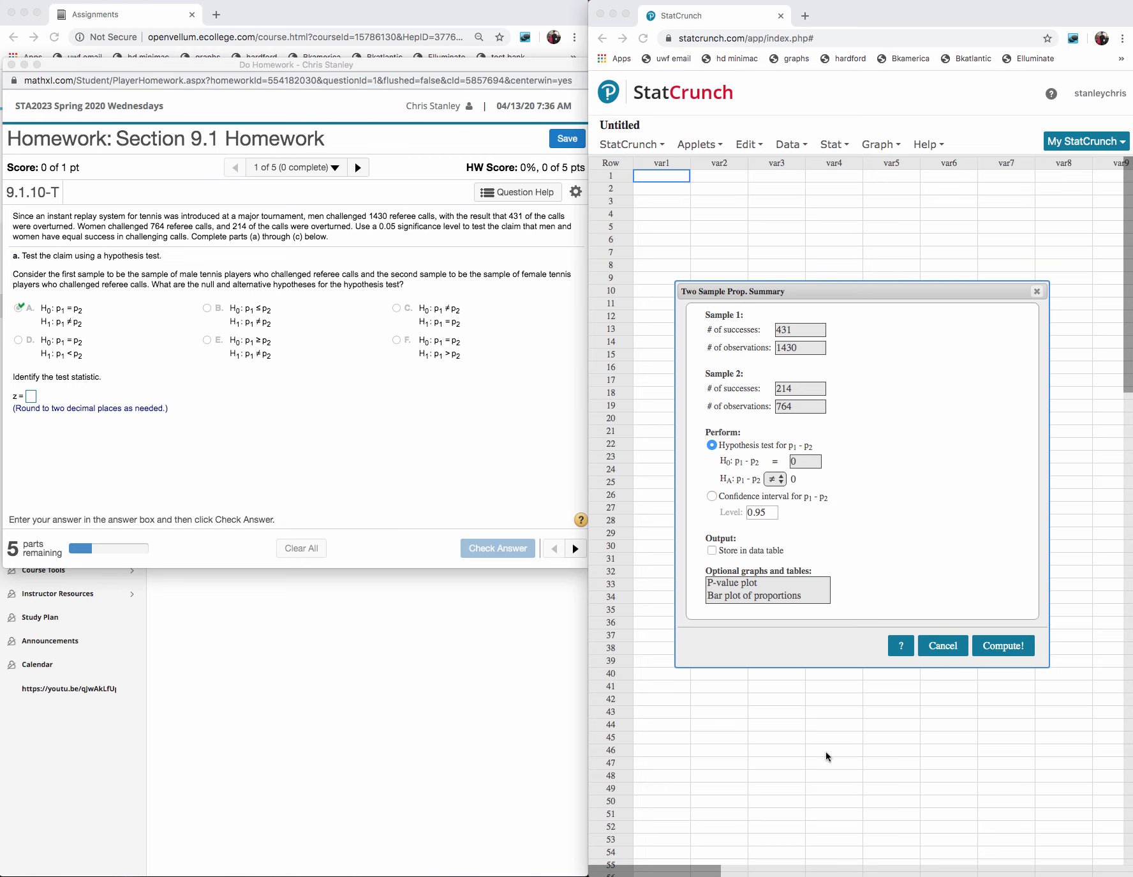
pyautogui.moveTo(737, 872)
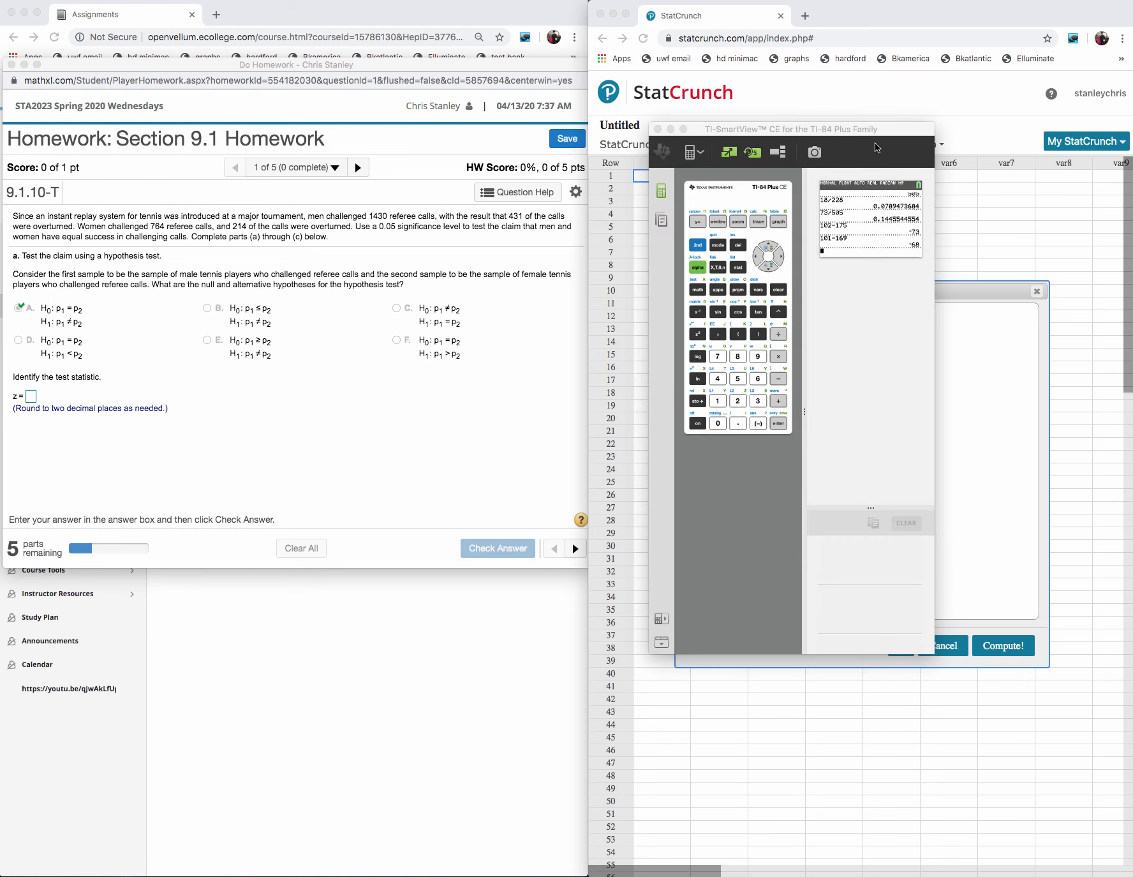
pyautogui.moveTo(873, 134); pyautogui.dragTo(423, 278)
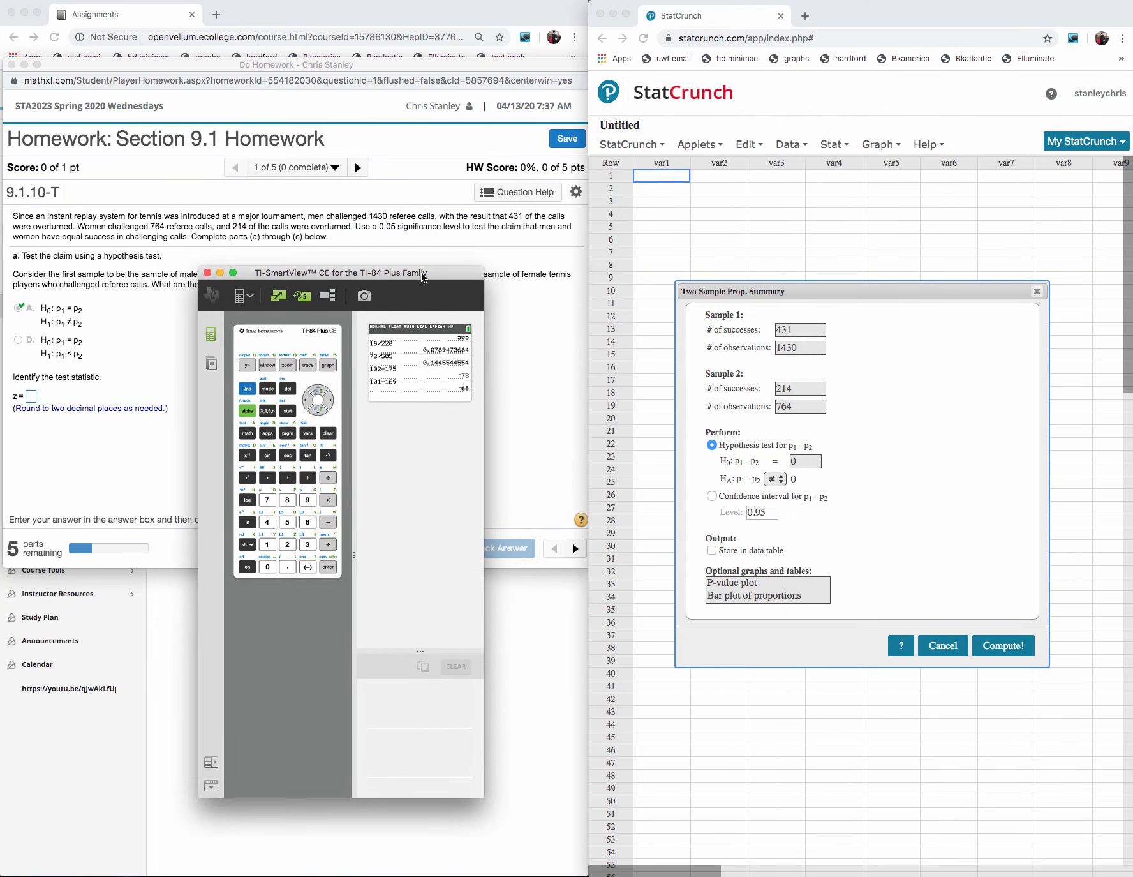
pyautogui.moveTo(483, 796); pyautogui.dragTo(737, 867)
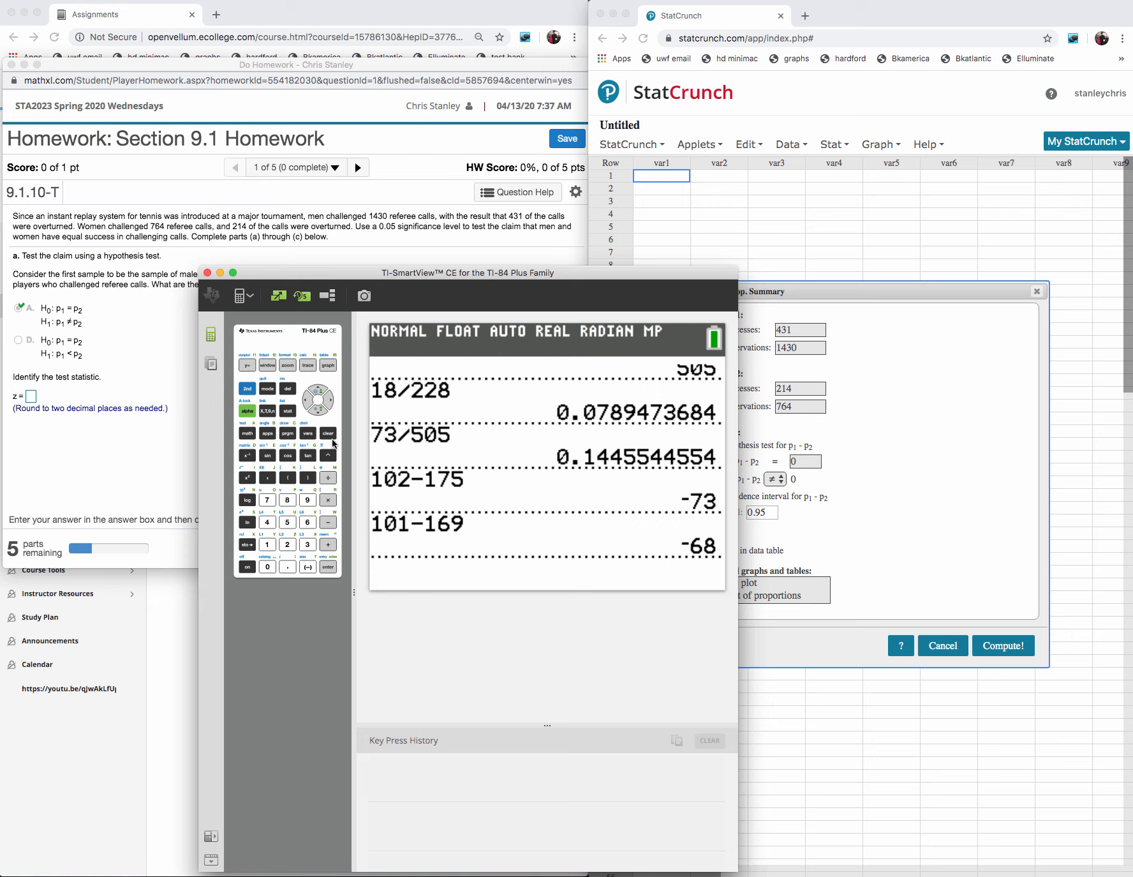
# - Clear the calculator's home screen and compute the men's sample proportion as 431/1430
pyautogui.click(331, 436)
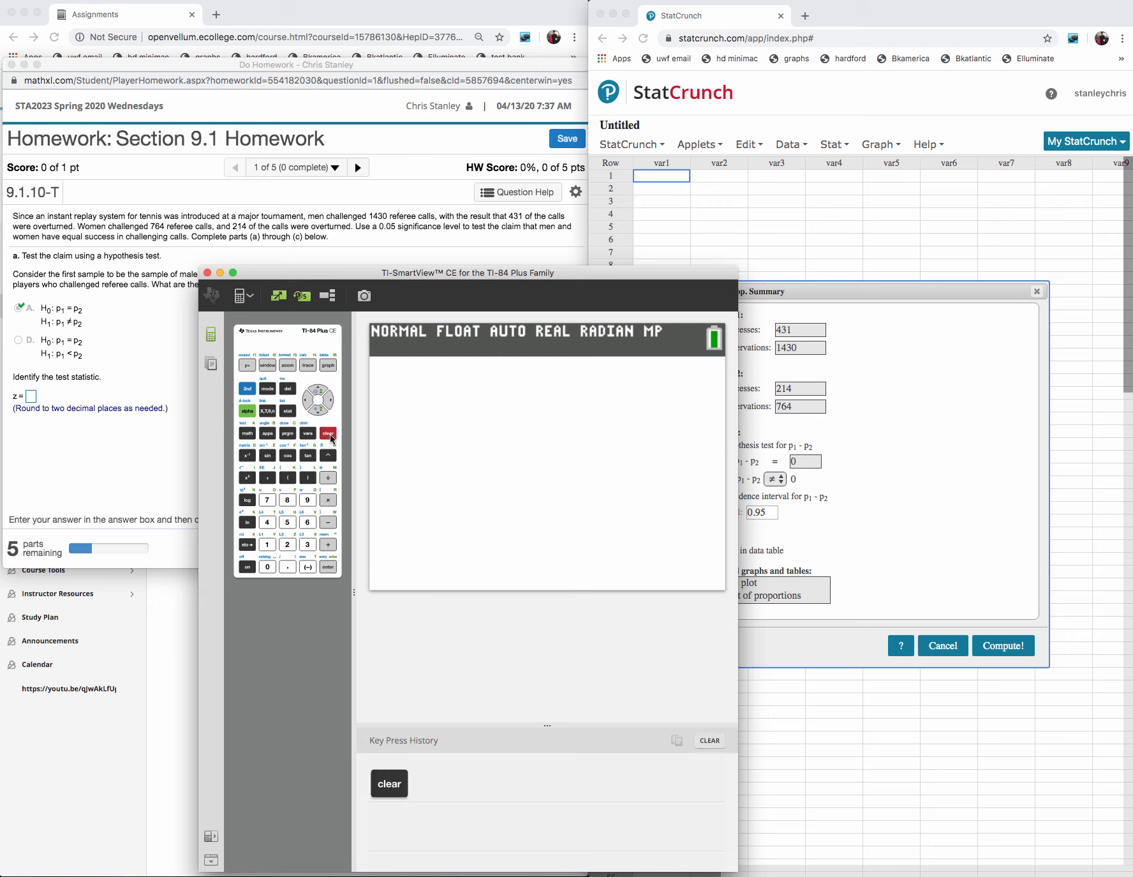
pyautogui.click(269, 525)
pyautogui.click(307, 545)
pyautogui.click(268, 545)
pyautogui.click(325, 481)
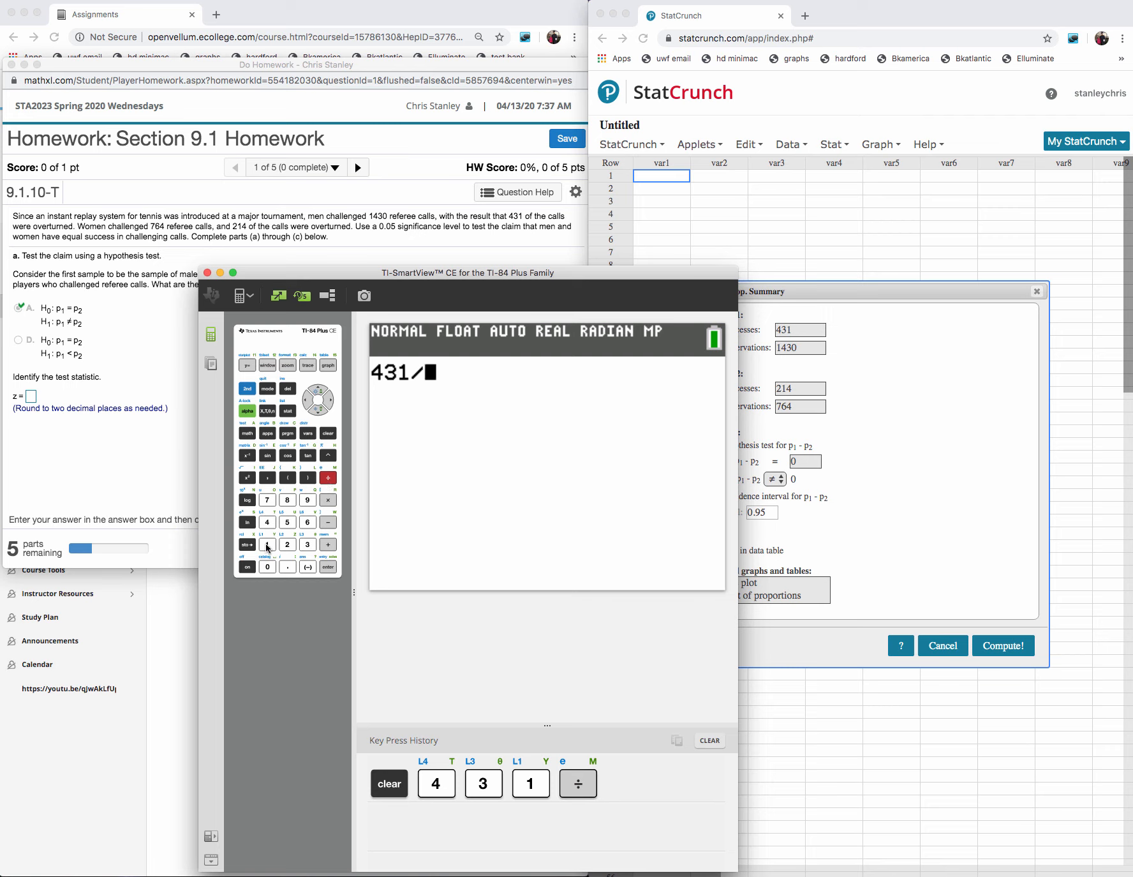
pyautogui.click(267, 545)
pyautogui.click(268, 522)
pyautogui.click(307, 544)
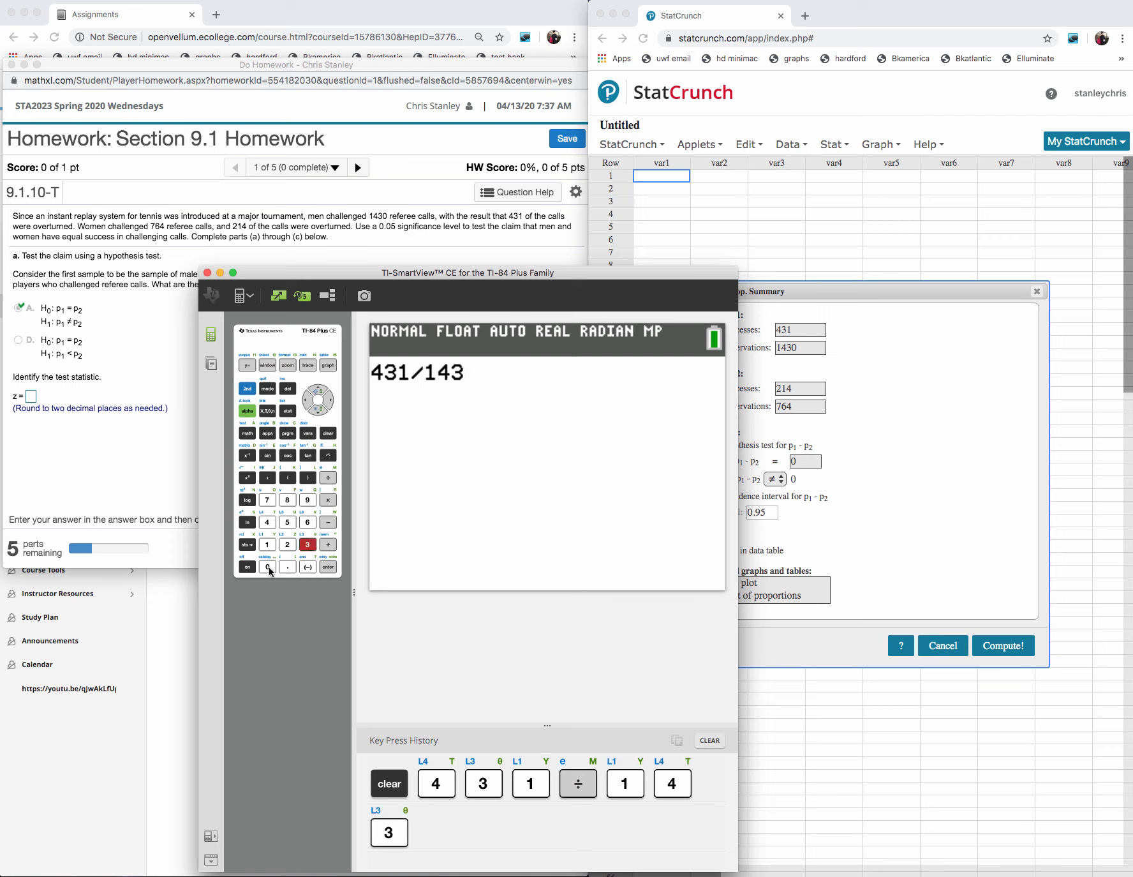
pyautogui.click(268, 566)
pyautogui.click(329, 566)
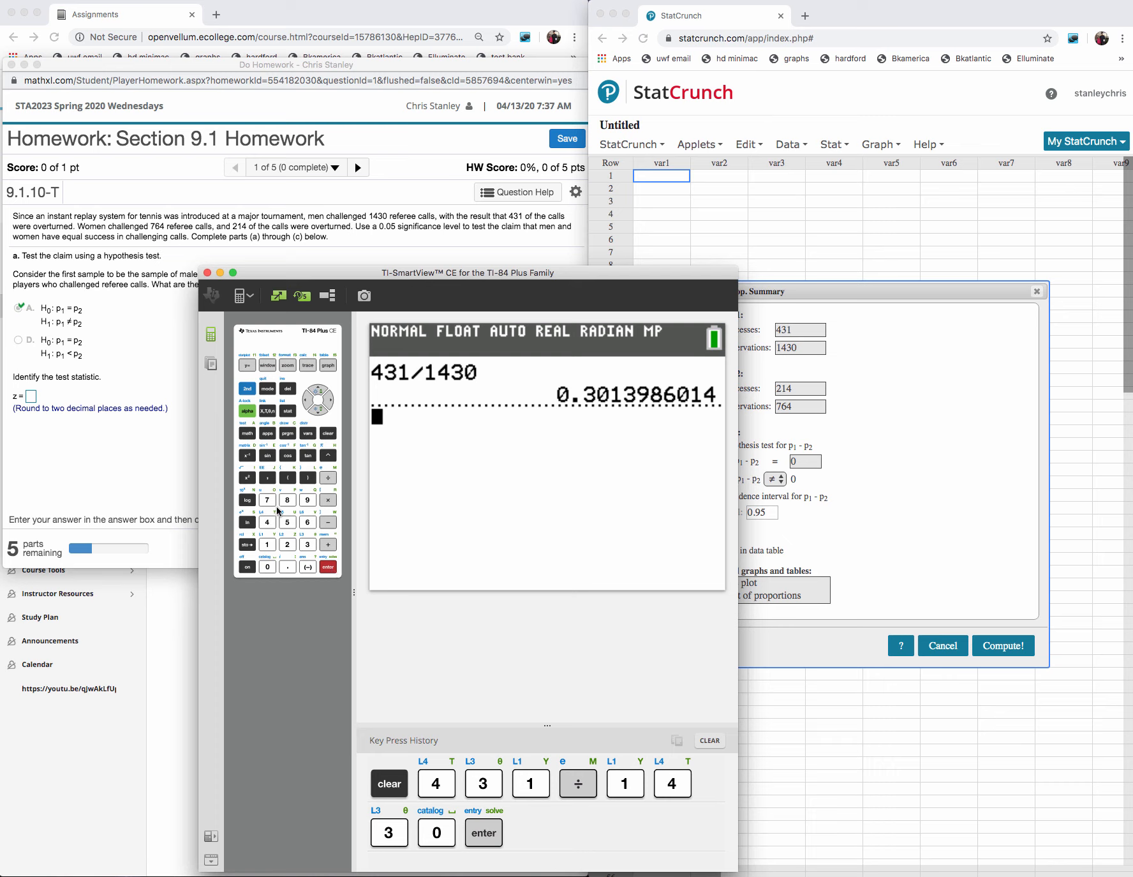
# - Compute the women's sample proportion as 214/764 on the calculator
pyautogui.click(287, 545)
pyautogui.click(267, 545)
pyautogui.click(268, 522)
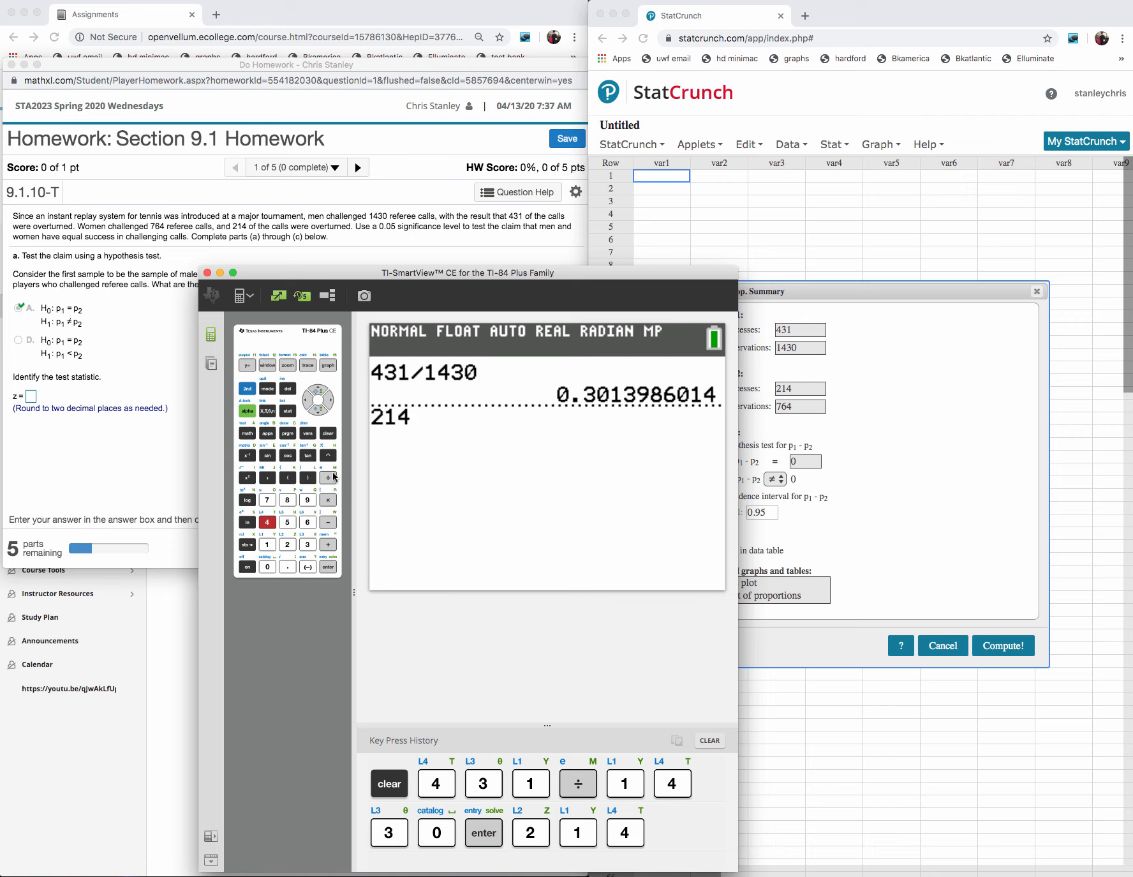
pyautogui.click(330, 478)
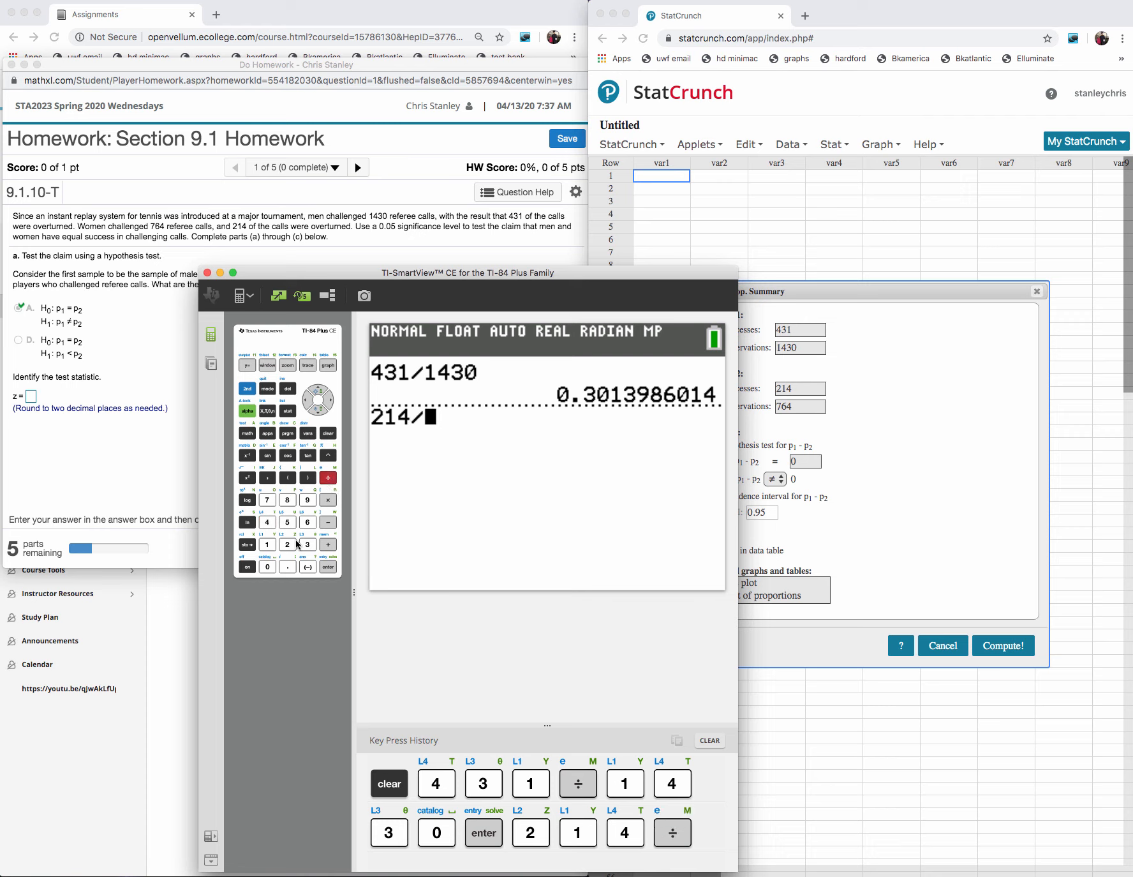
pyautogui.click(268, 500)
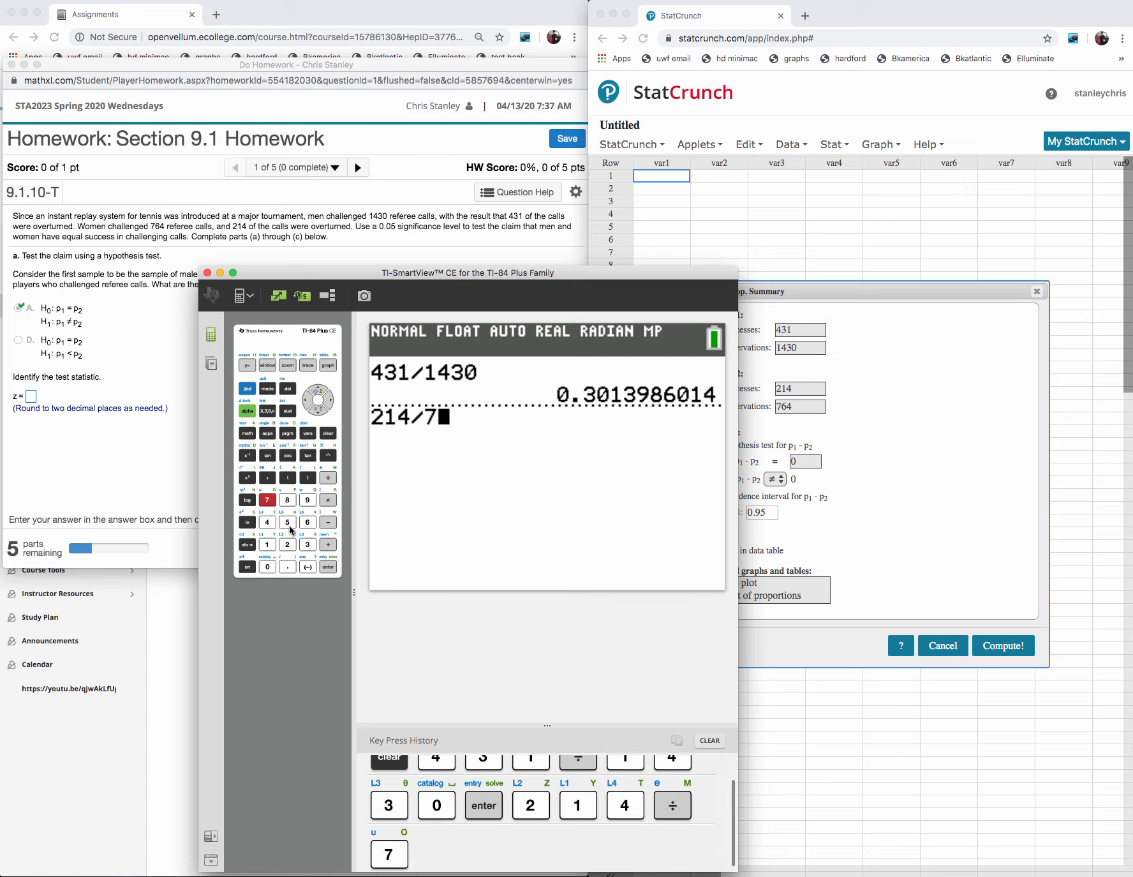
pyautogui.click(288, 522)
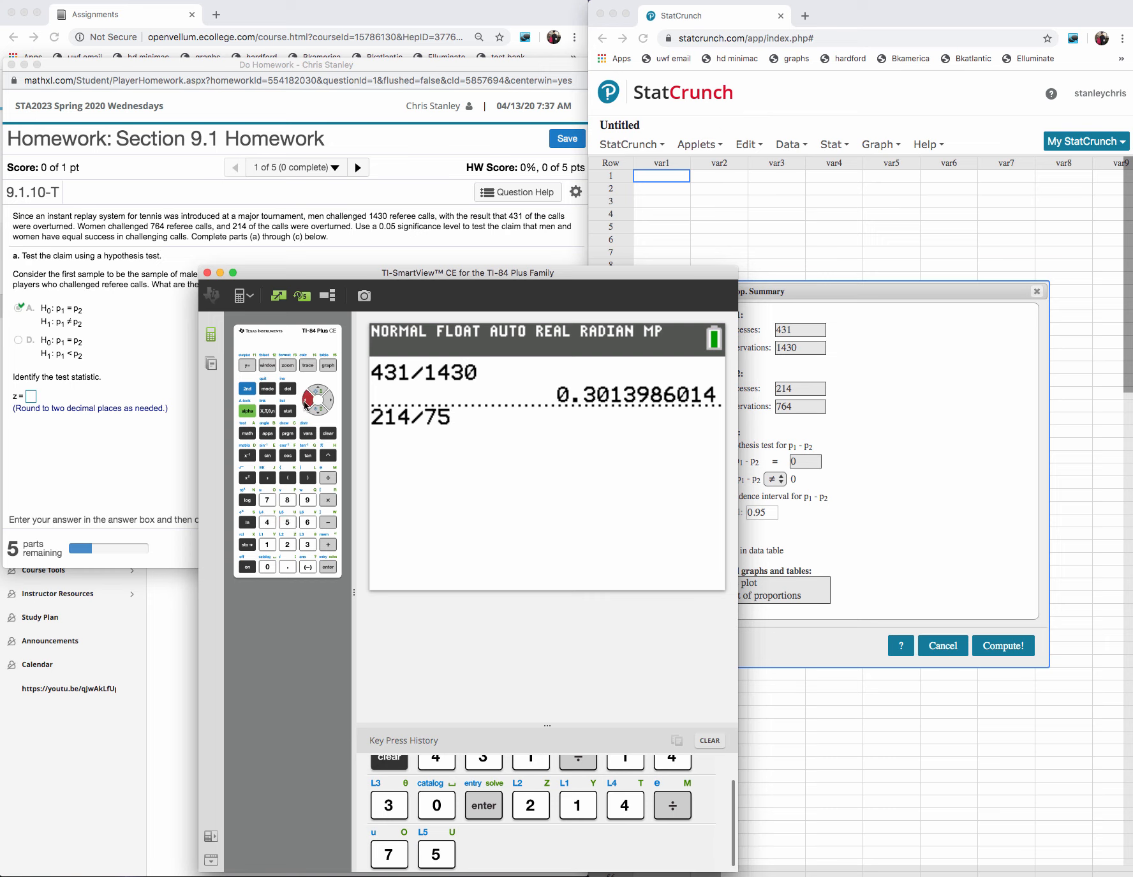
pyautogui.click(306, 403)
pyautogui.click(307, 522)
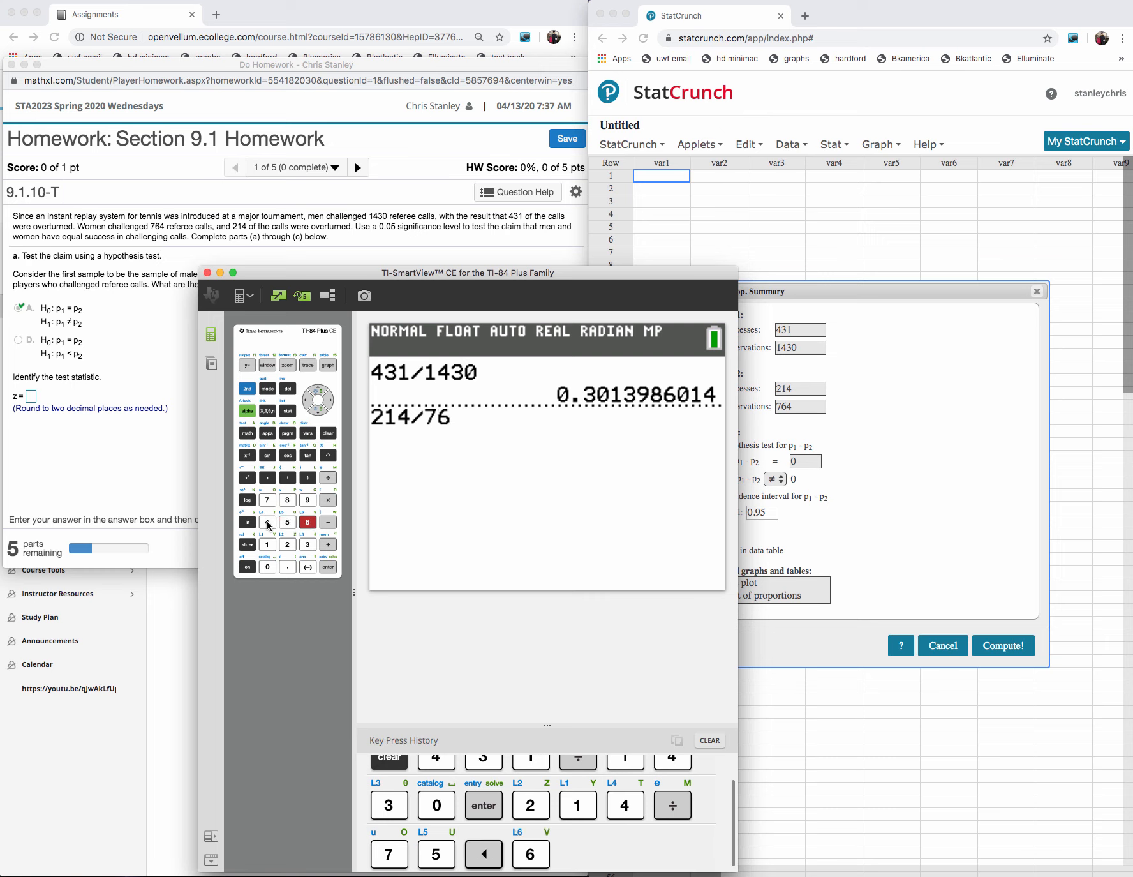
pyautogui.click(268, 522)
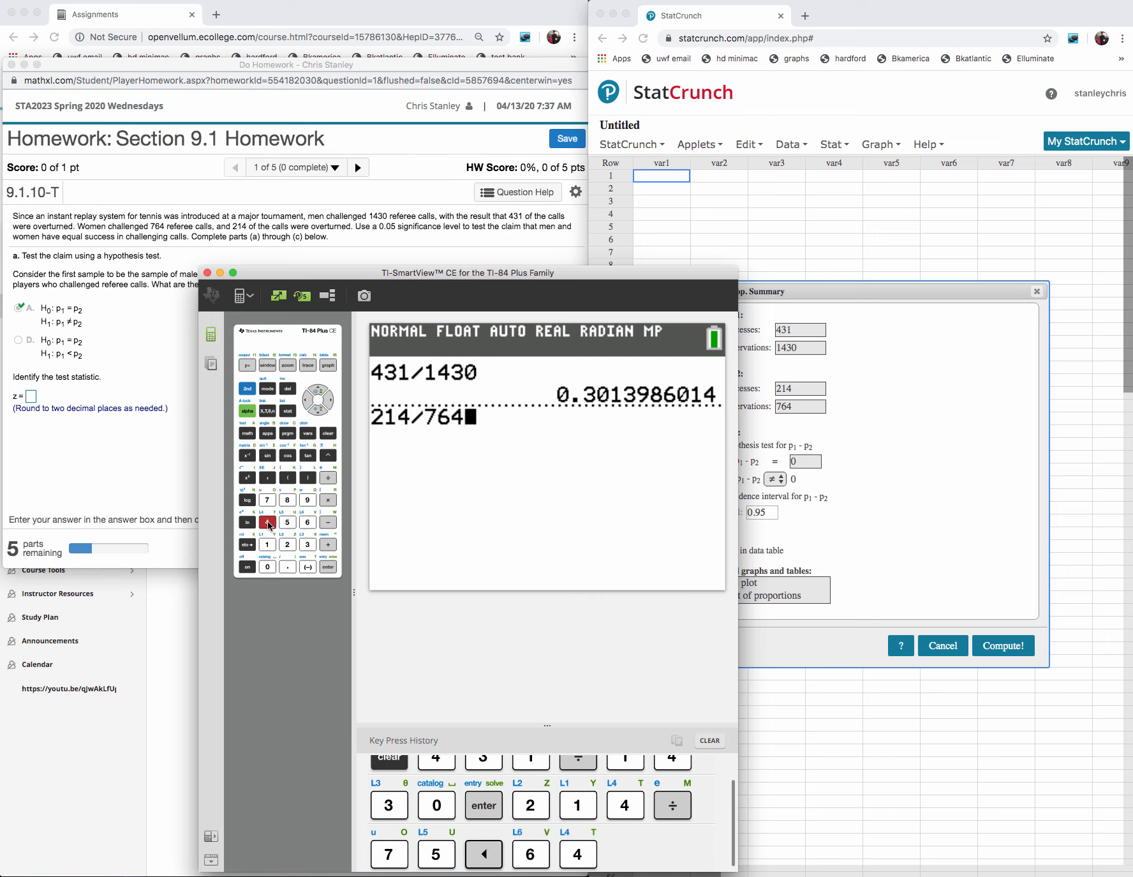
pyautogui.click(328, 568)
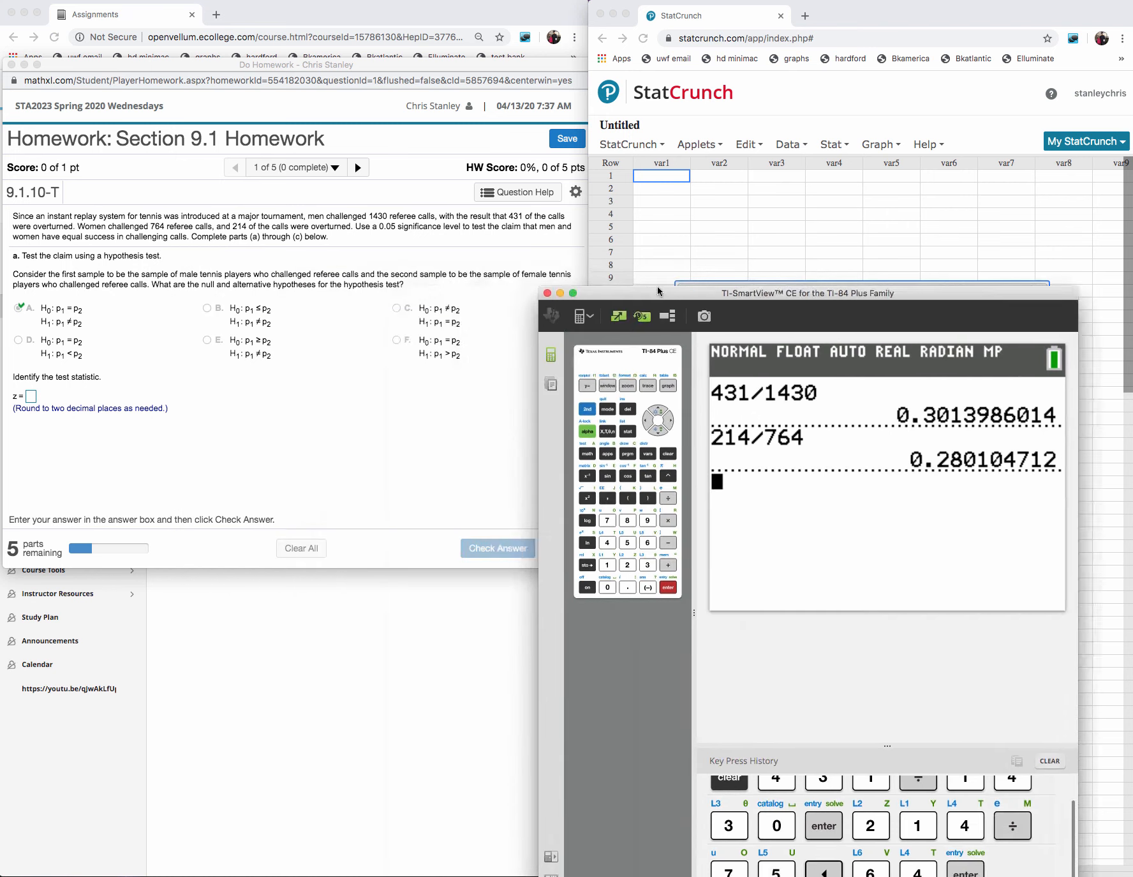
# - Move the calculator window out of the way and compute the two-sample proportion hypothesis test in StatCrunch
pyautogui.moveTo(262, 278); pyautogui.dragTo(1129, 280)
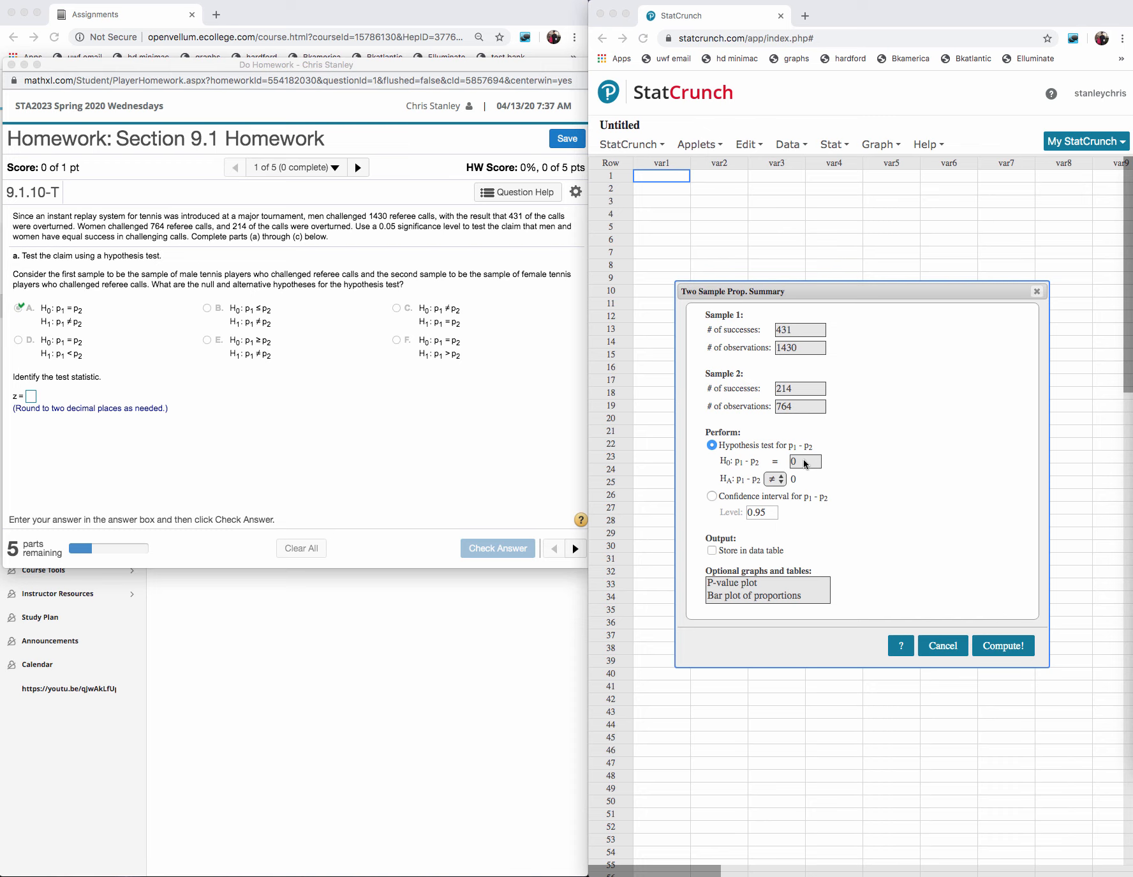
pyautogui.click(1008, 650)
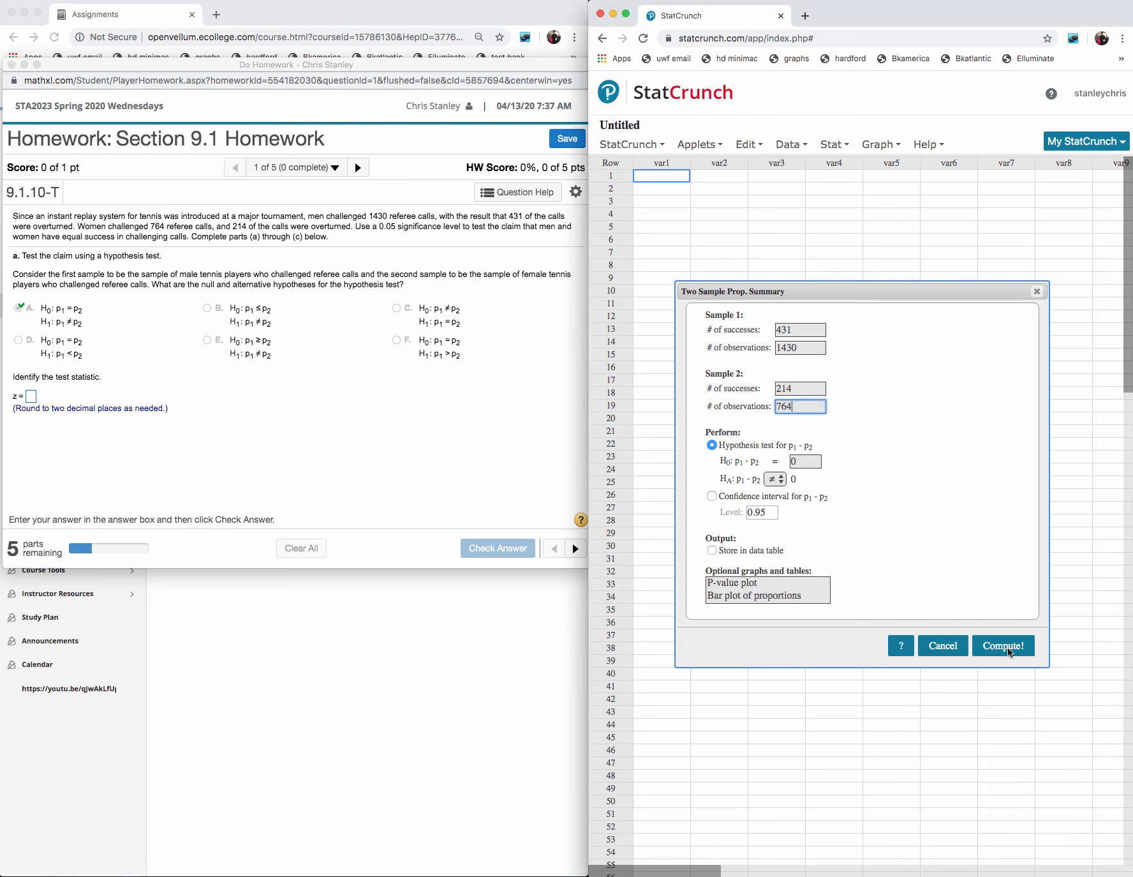
pyautogui.click(1008, 650)
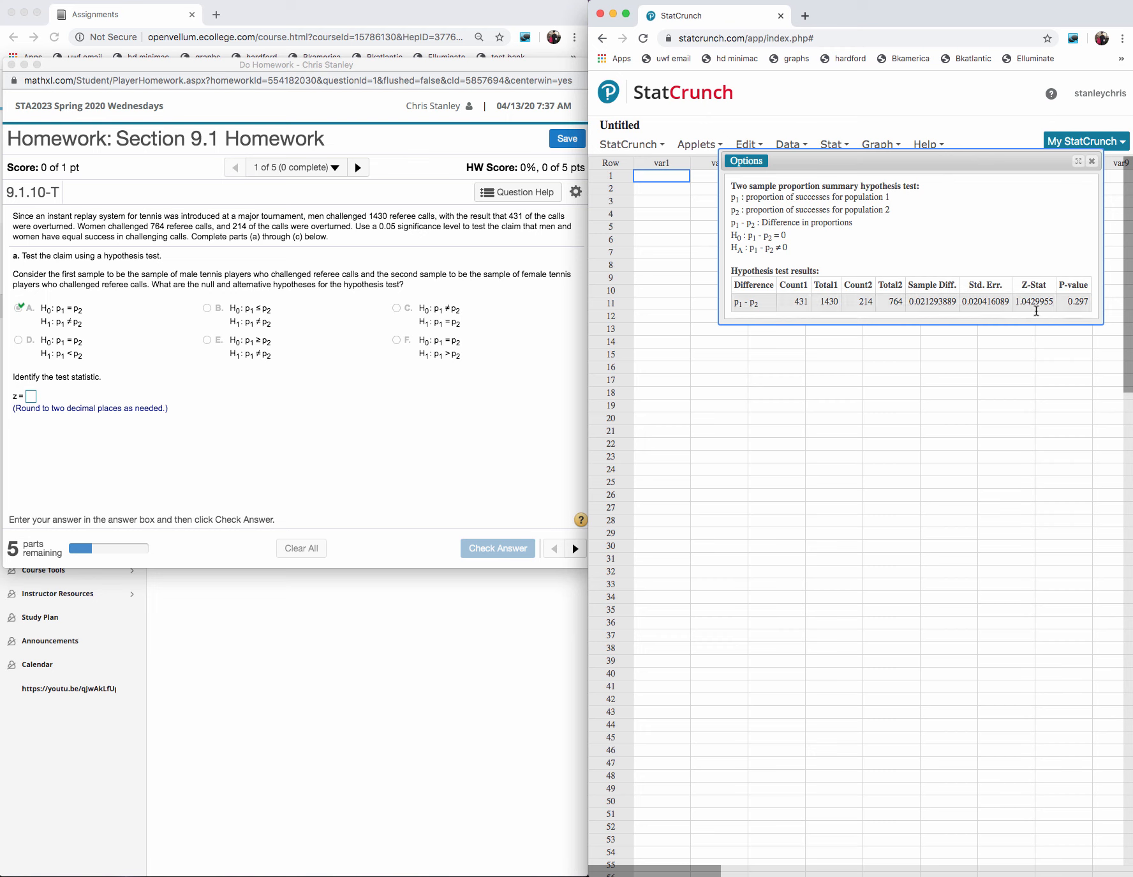
# - Answer the homework's test statistic question with z = 1.04 and submit it for checking
pyautogui.click(33, 398)
pyautogui.click(33, 396)
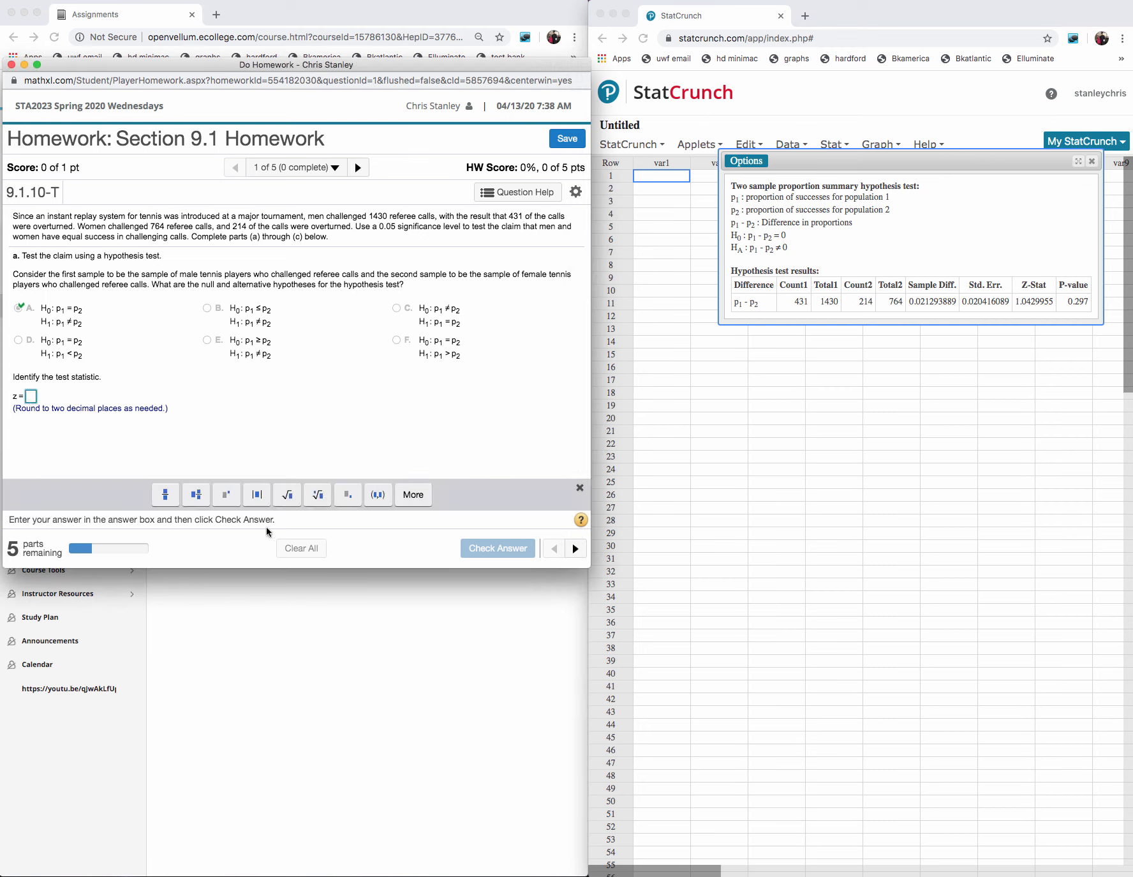
pyautogui.write('1')
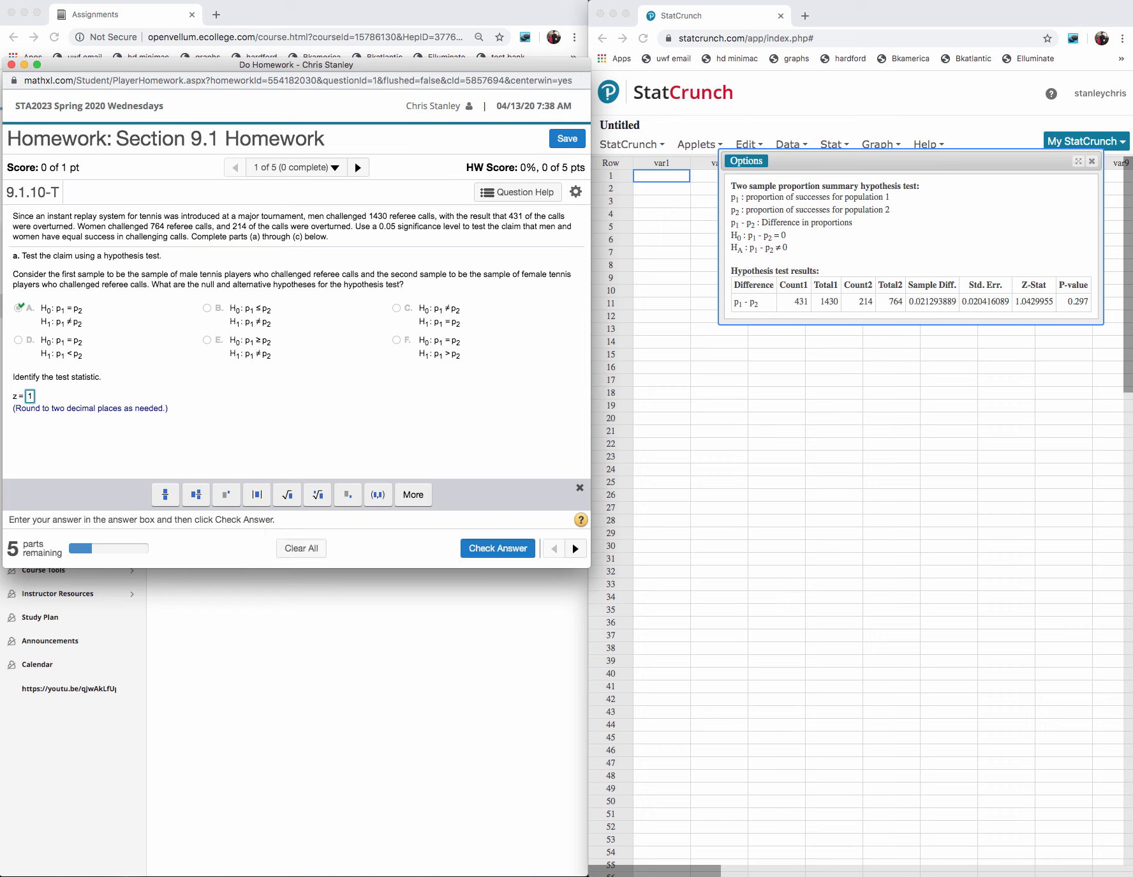
pyautogui.write('.04')
pyautogui.press('Return')
pyautogui.press('Return')
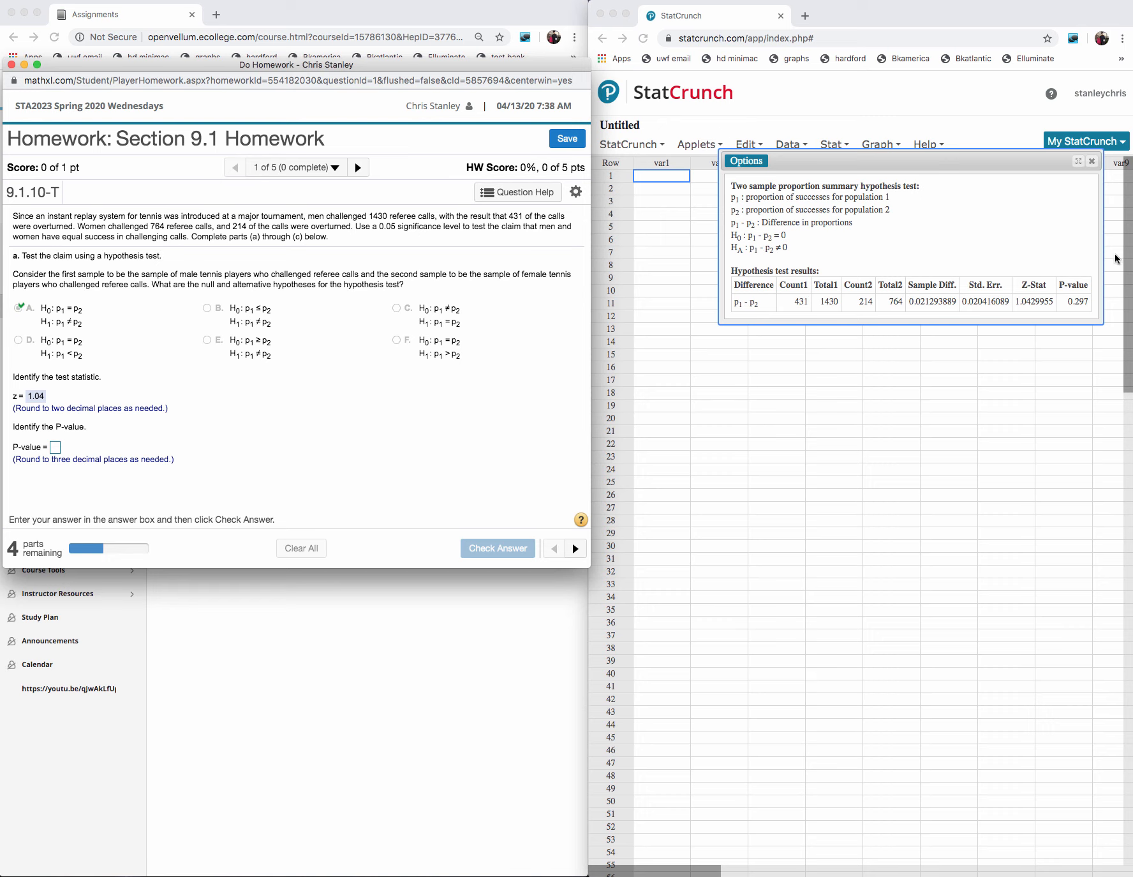
# - Enter 0.297 as the P-value, submit it for checking and dismiss the feedback
pyautogui.click(61, 448)
pyautogui.write('0')
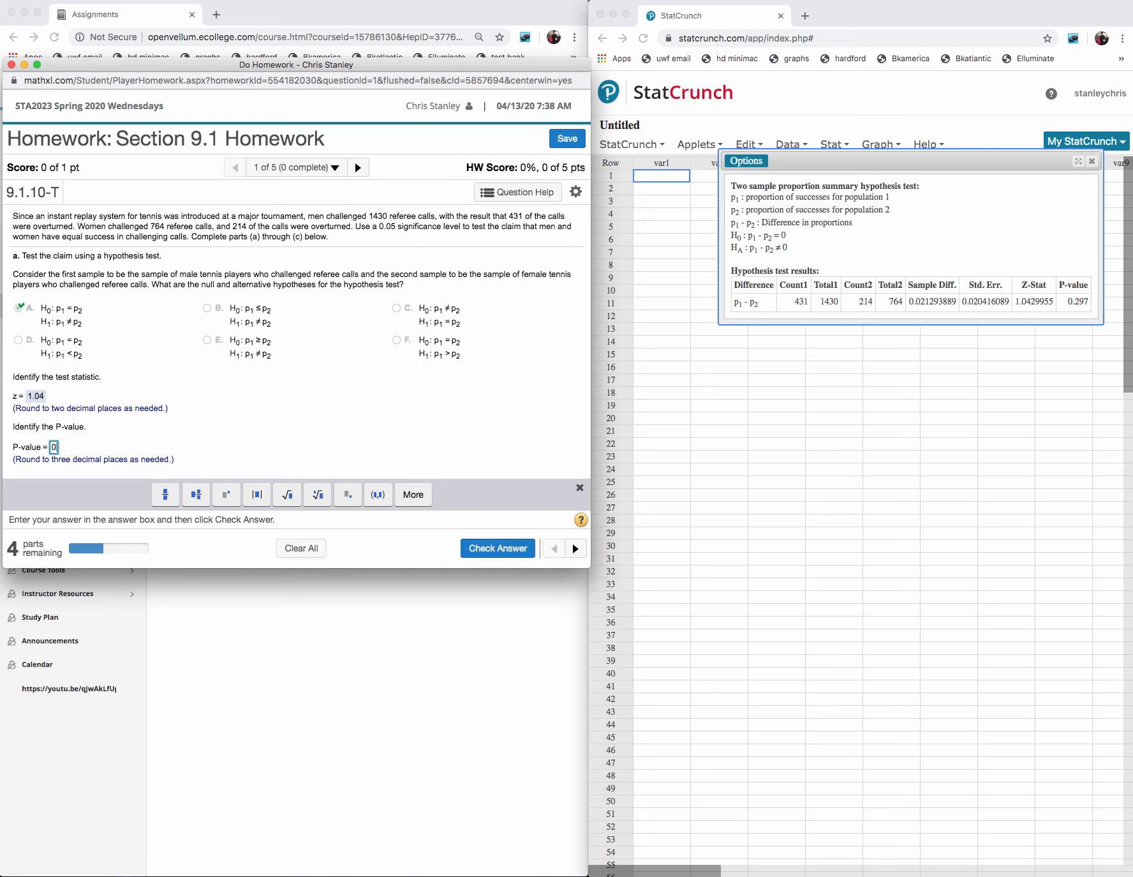
pyautogui.write('.297')
pyautogui.click(494, 548)
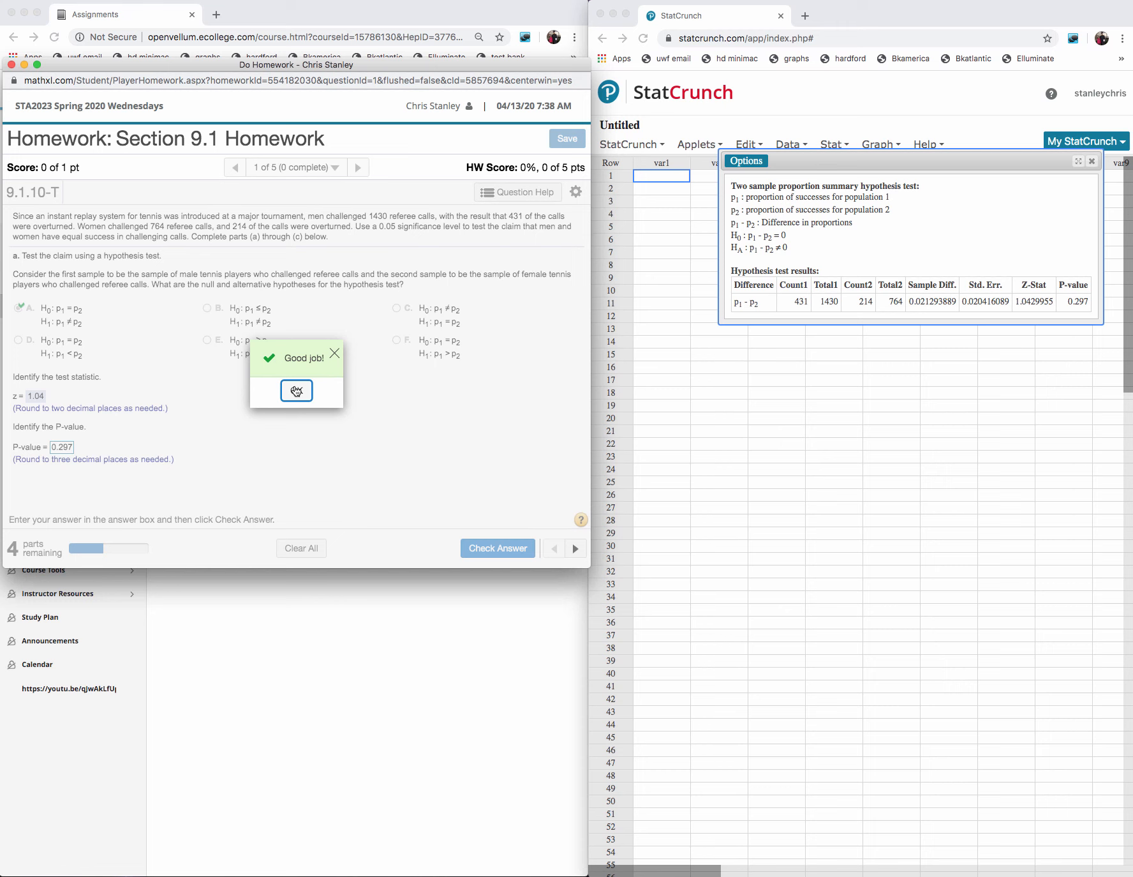
pyautogui.click(296, 391)
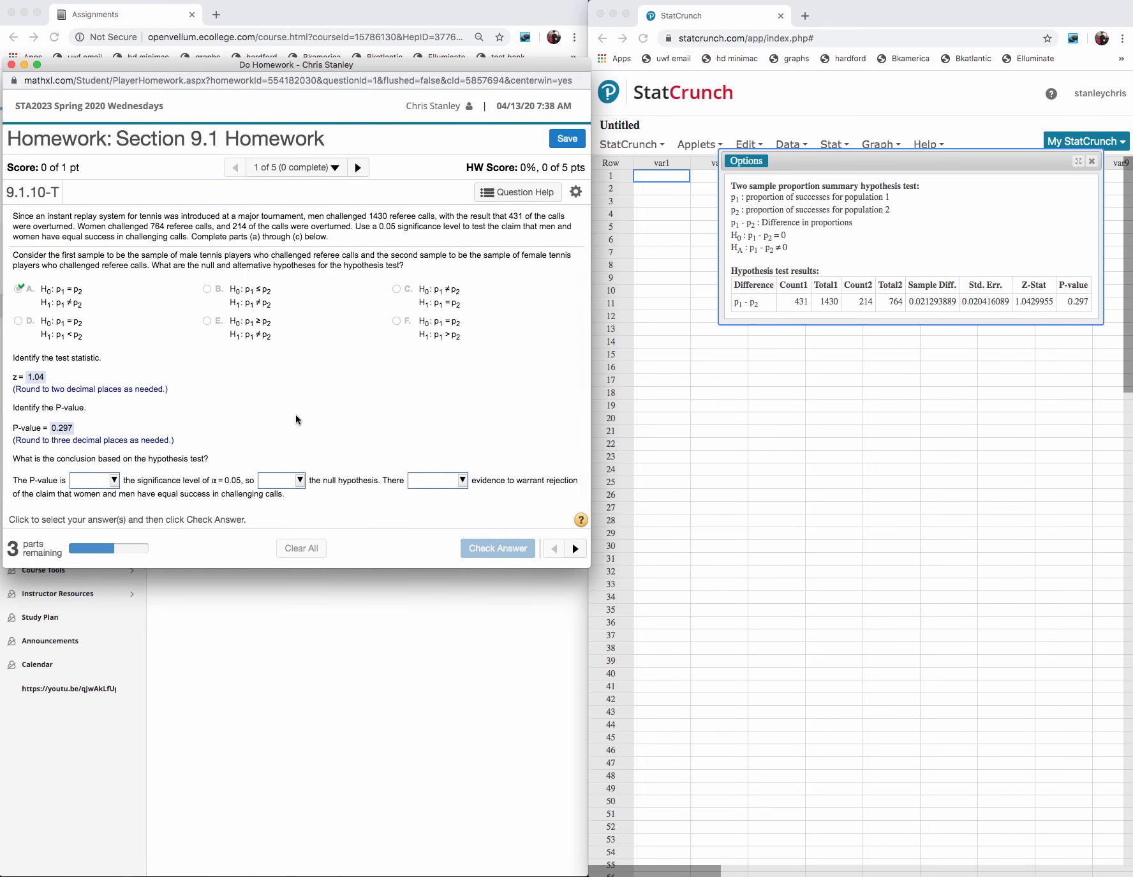
# - Complete the hypothesis test conclusion with "greater than", "fail to reject" and "is not sufficient", and submit it for checking
pyautogui.click(115, 480)
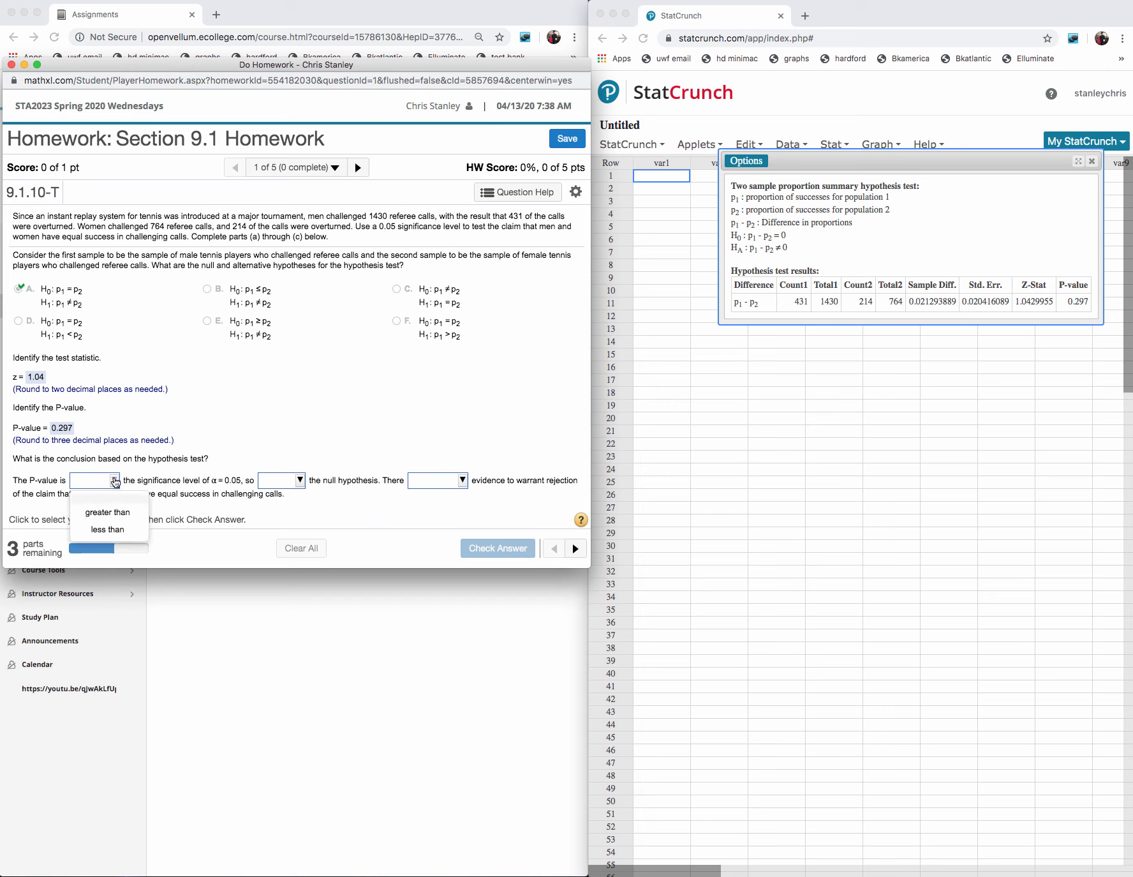
pyautogui.click(120, 510)
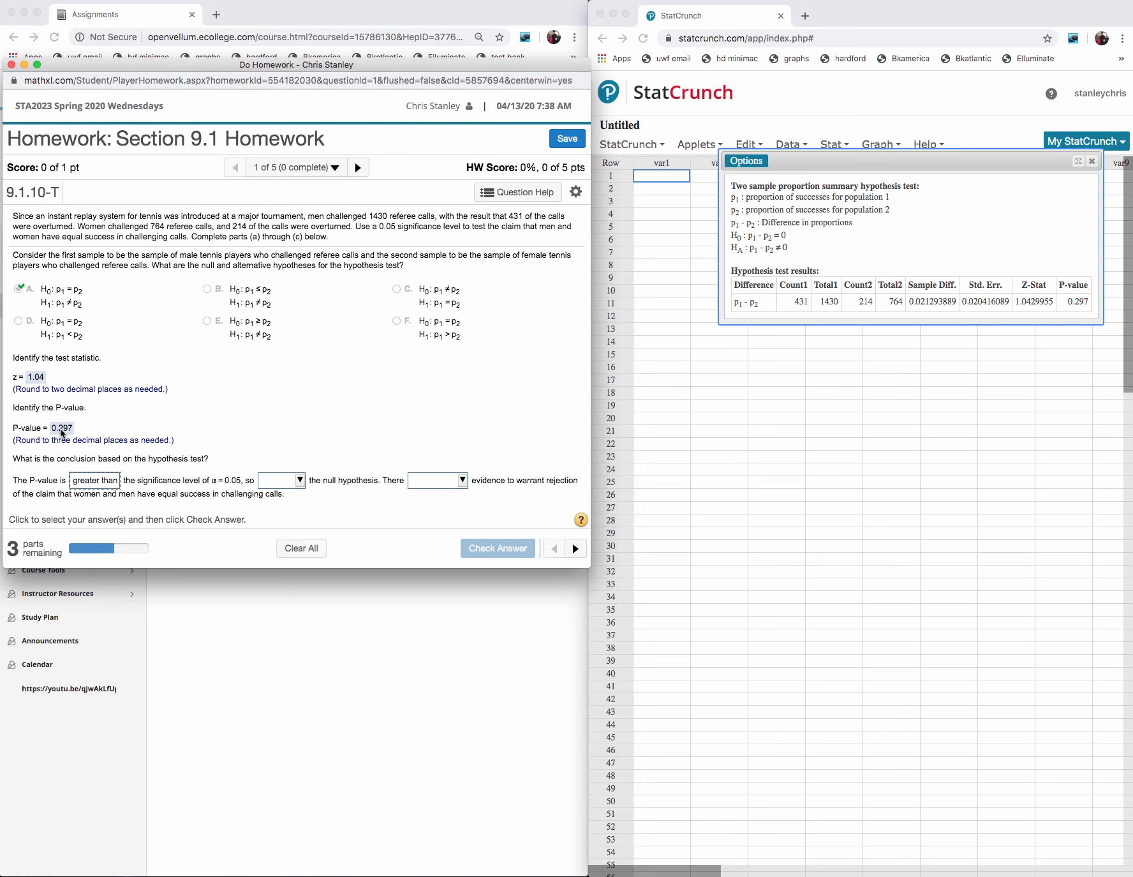
pyautogui.click(299, 483)
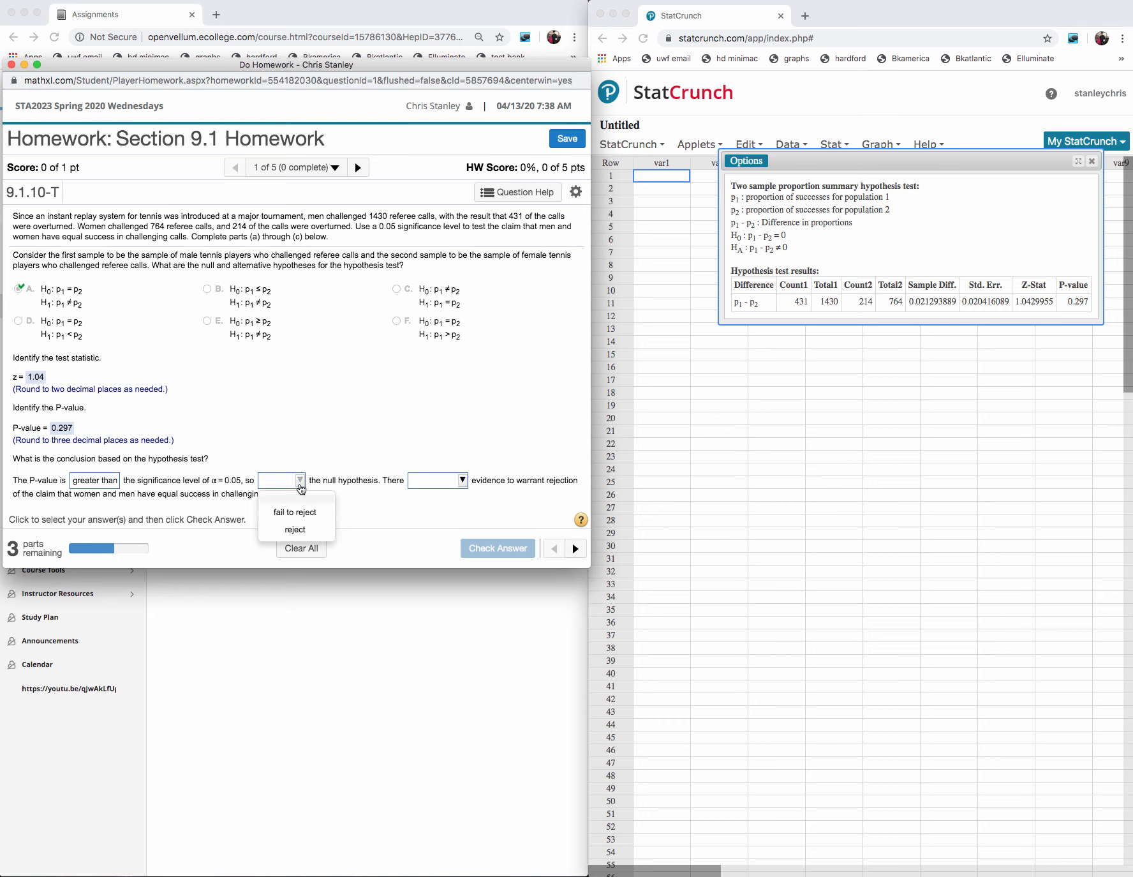
pyautogui.click(303, 511)
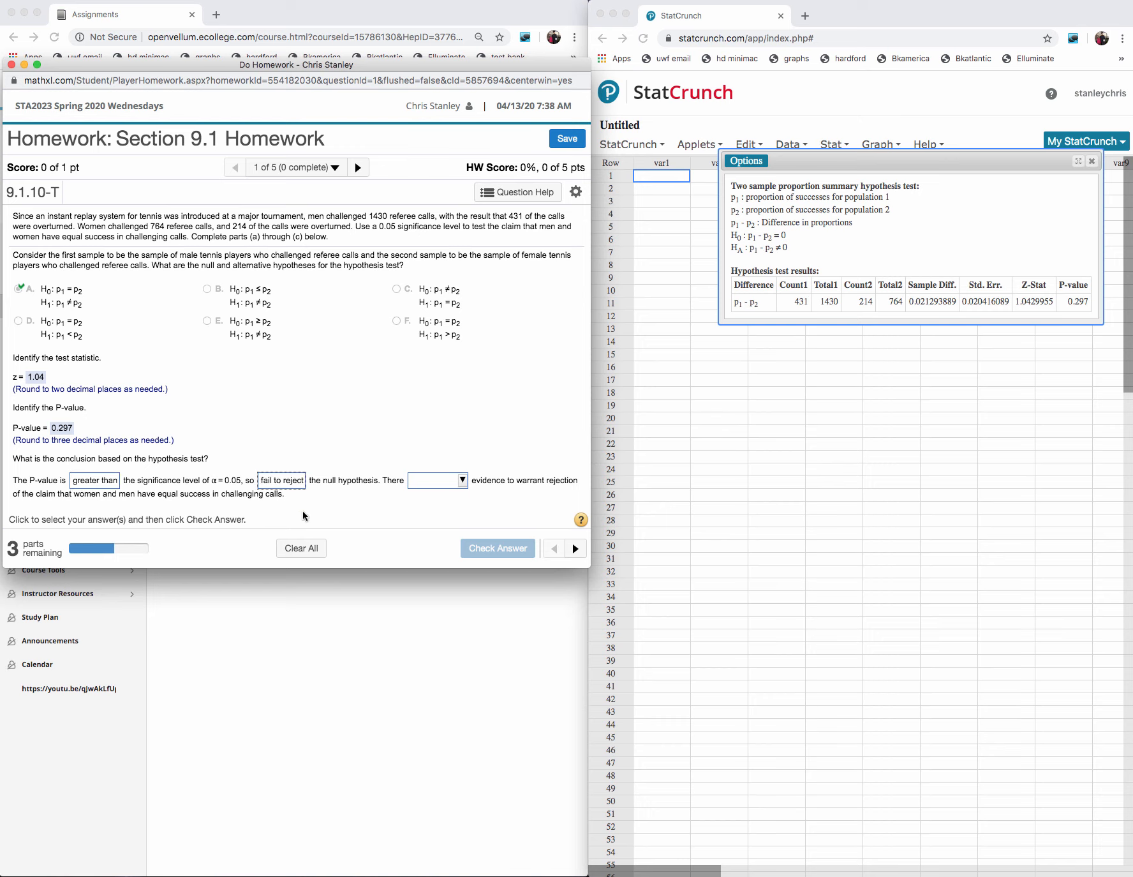
pyautogui.click(462, 484)
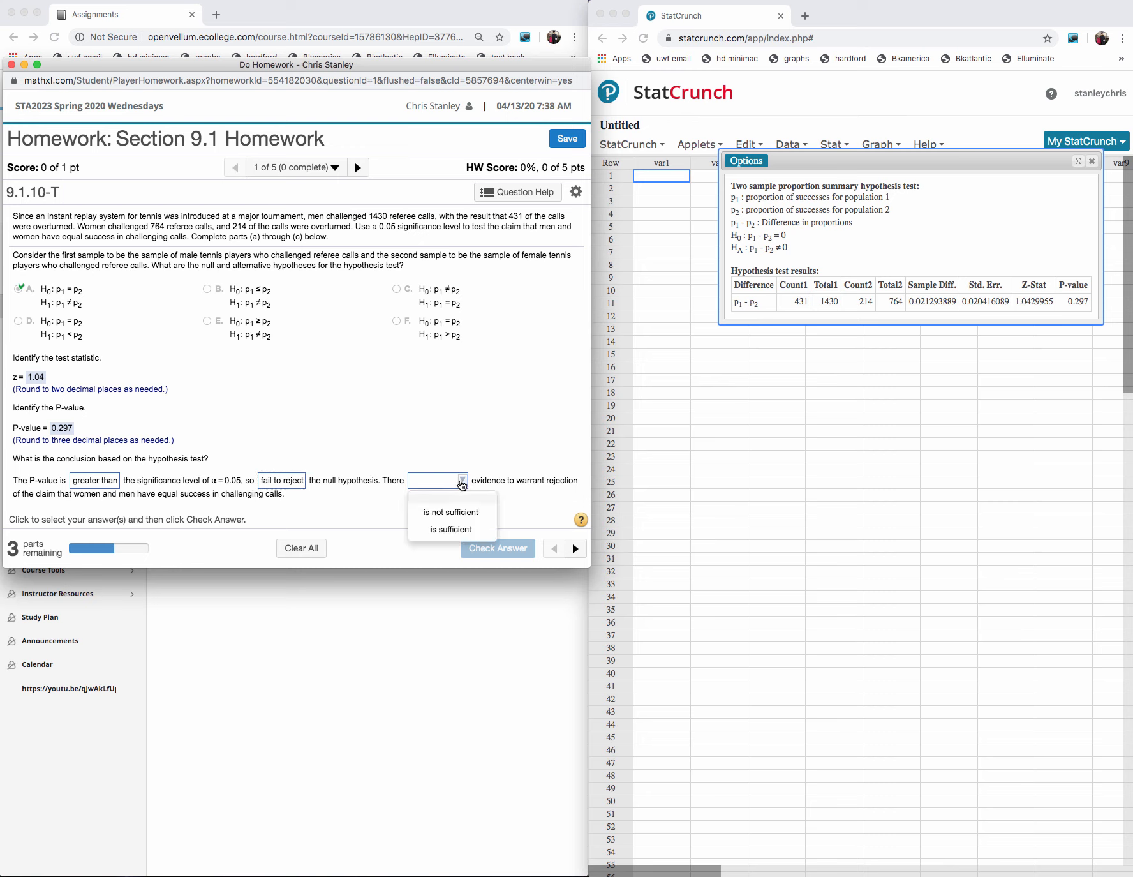
pyautogui.click(455, 511)
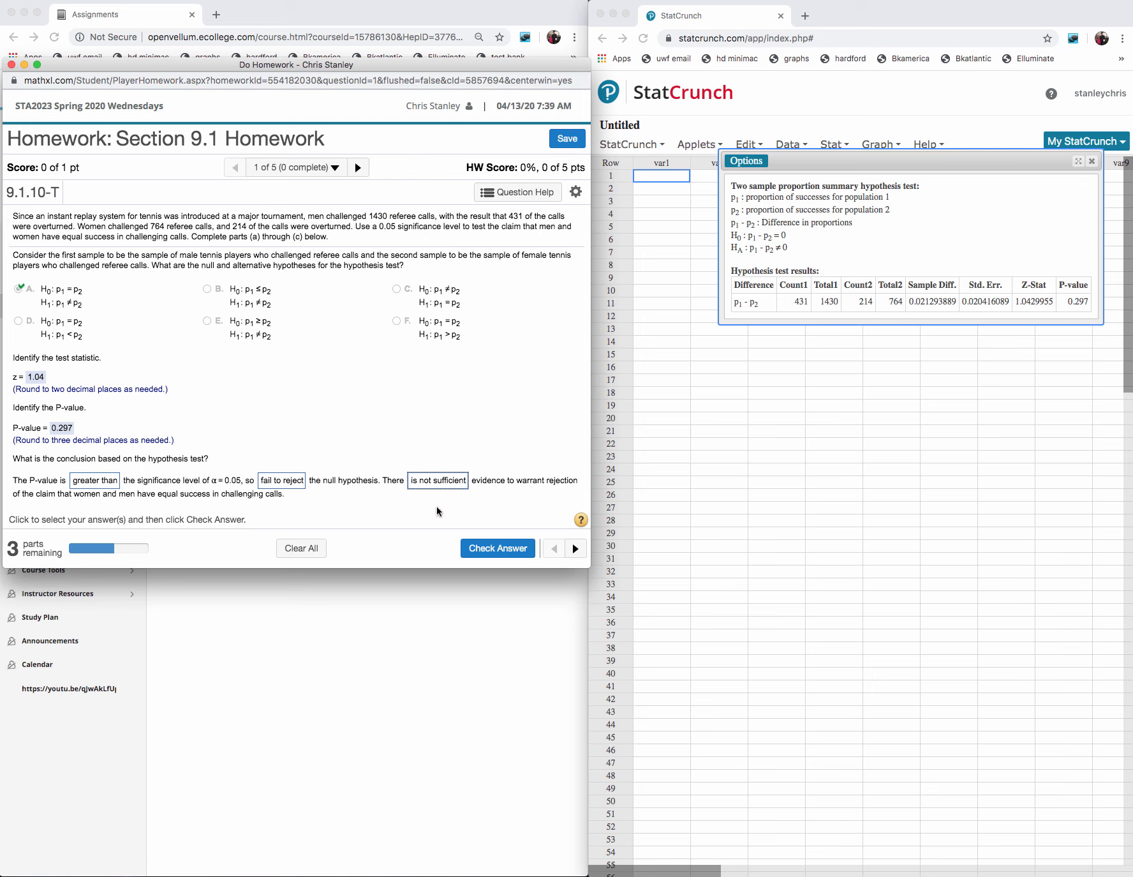
pyautogui.click(492, 550)
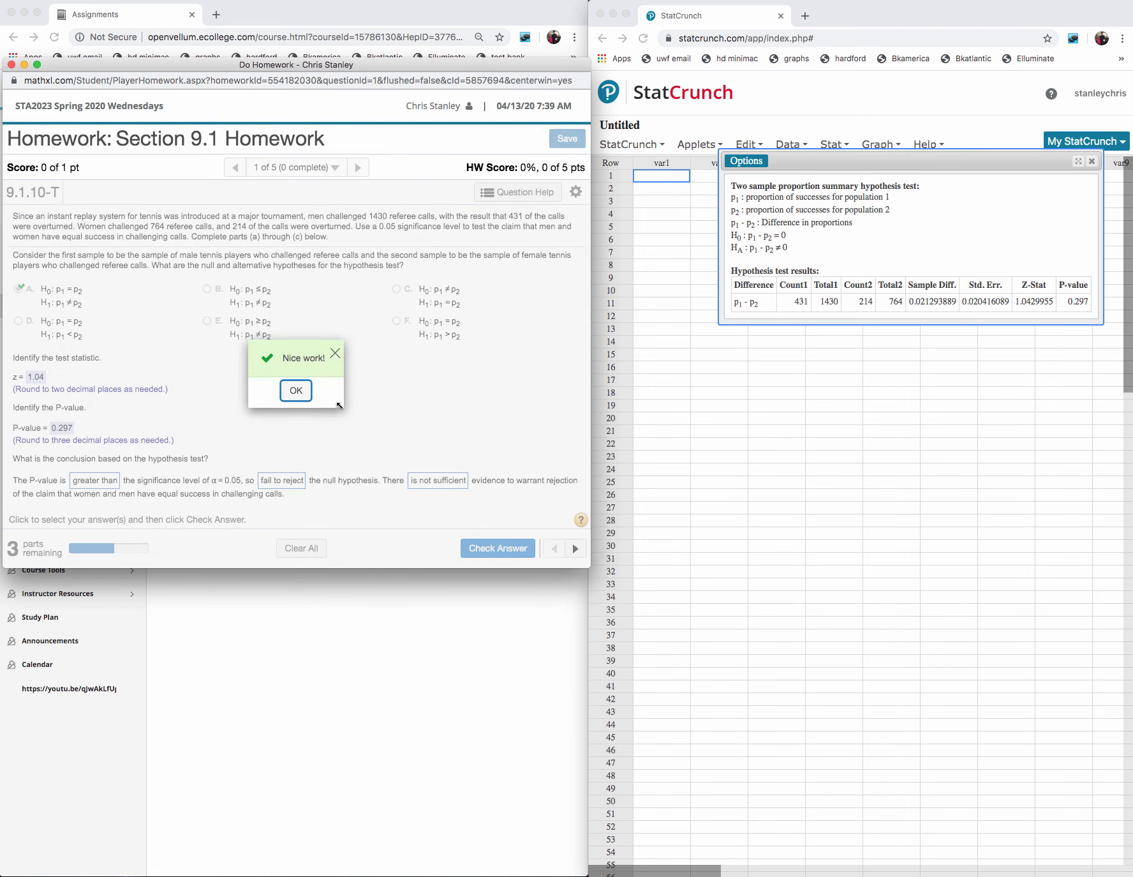
pyautogui.click(296, 389)
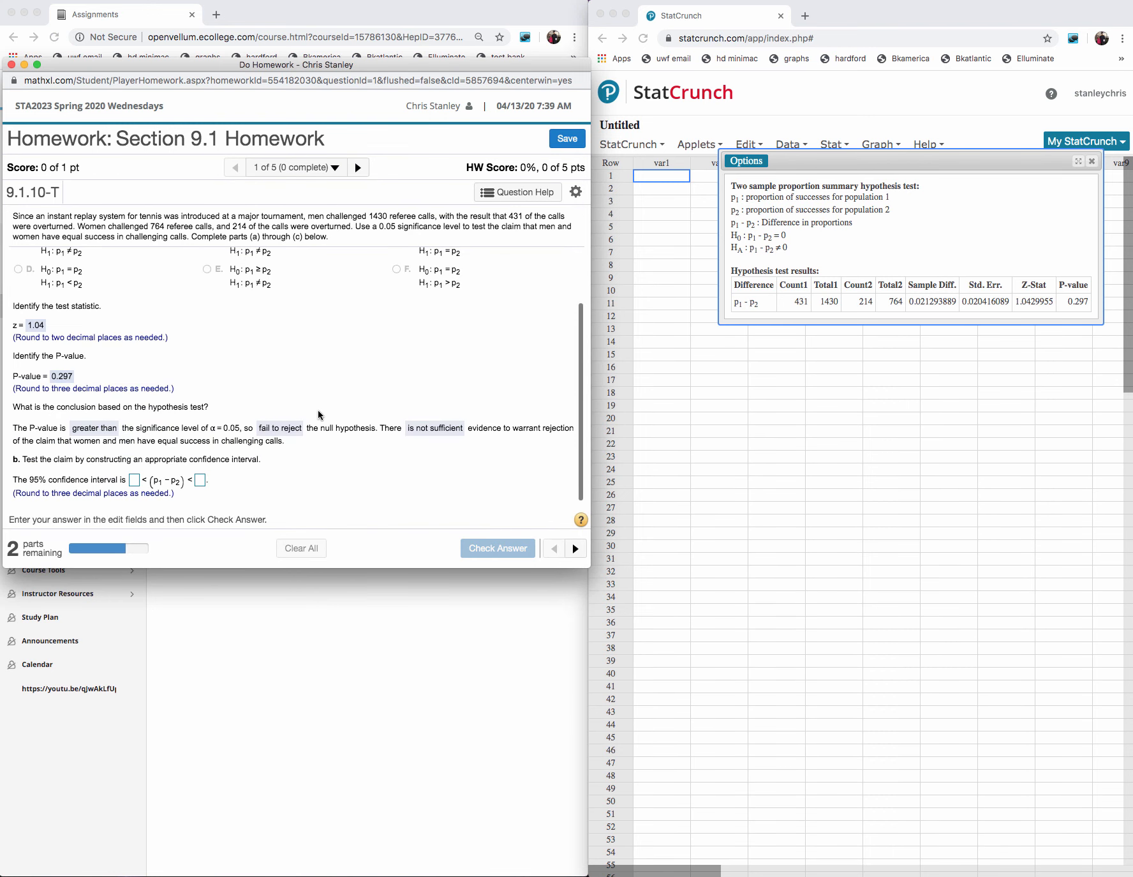
# - Edit the StatCrunch two-sample proportion analysis to compute a confidence interval for p1 - p2 at the 0.95 level
pyautogui.click(747, 160)
pyautogui.click(747, 160)
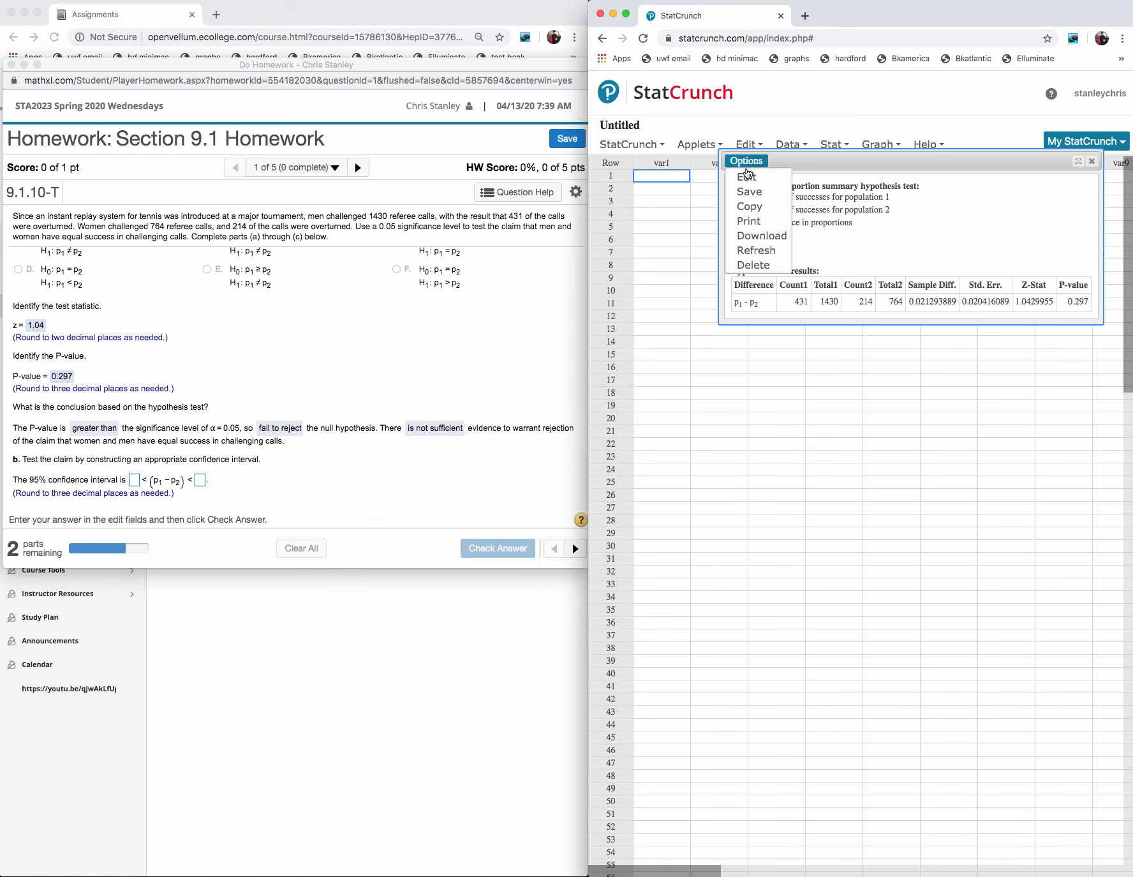
pyautogui.click(745, 178)
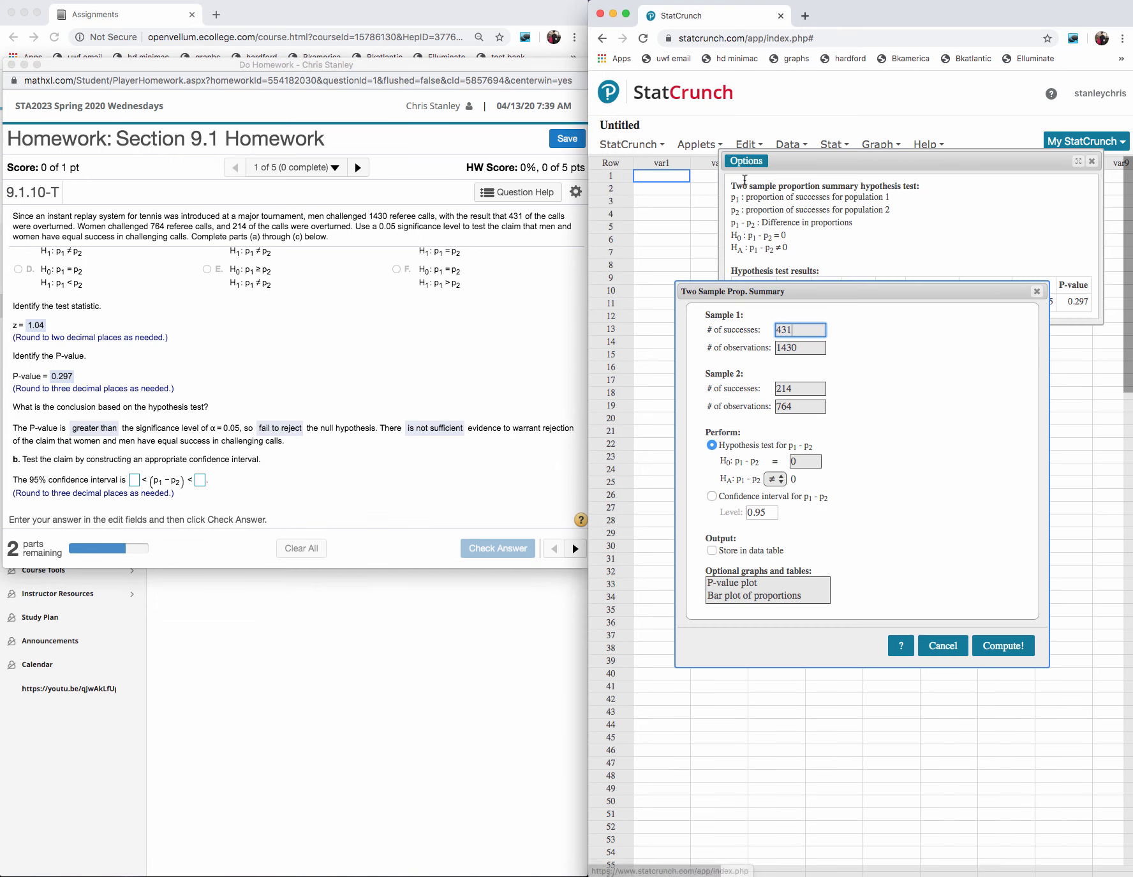
pyautogui.click(712, 496)
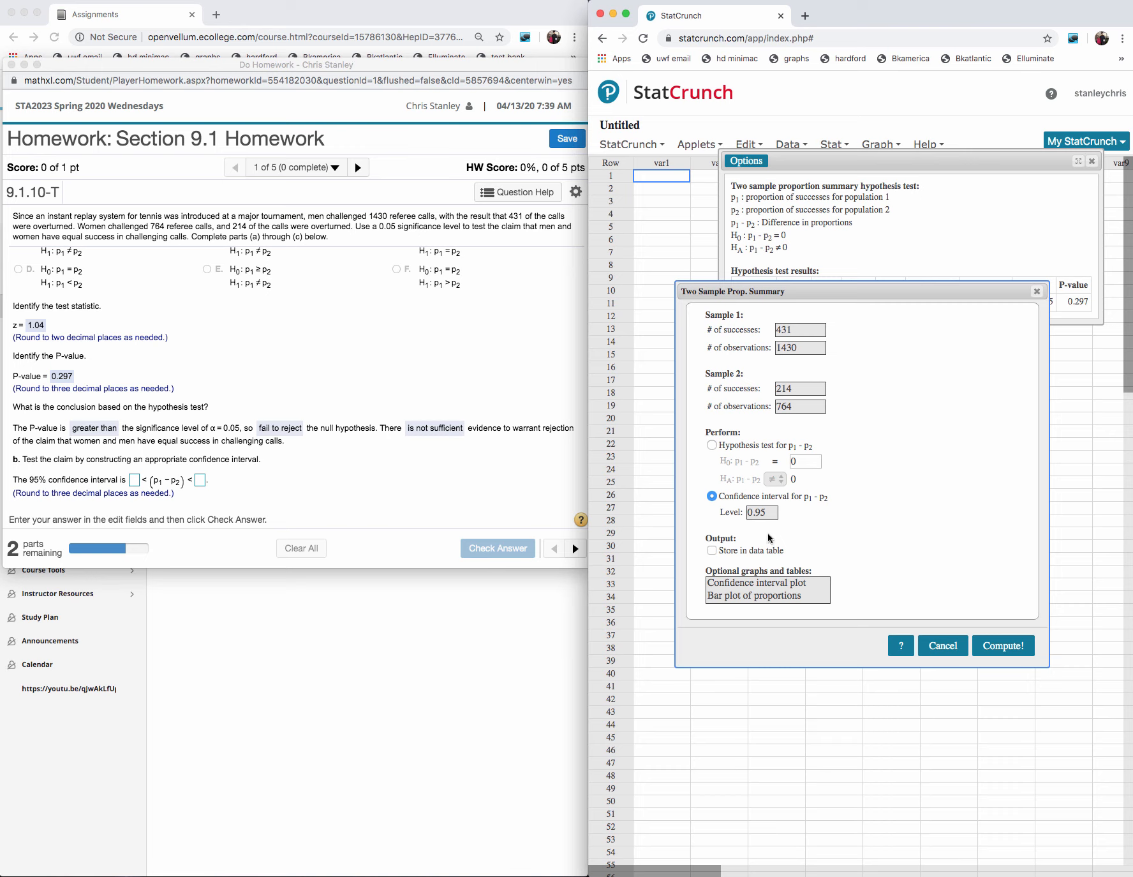
pyautogui.click(990, 646)
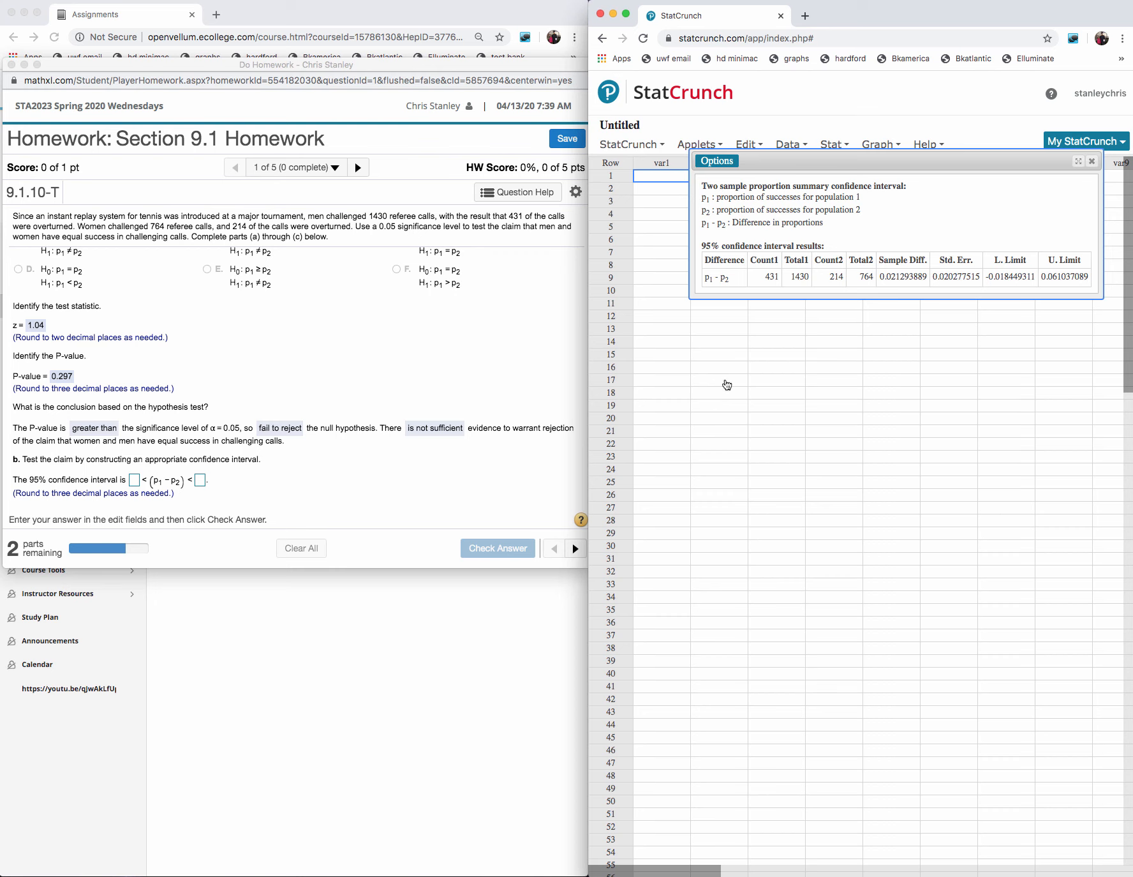
# - Copy the confidence interval's lower limit from the StatCrunch results into the homework's lower bound answer
pyautogui.click(134, 480)
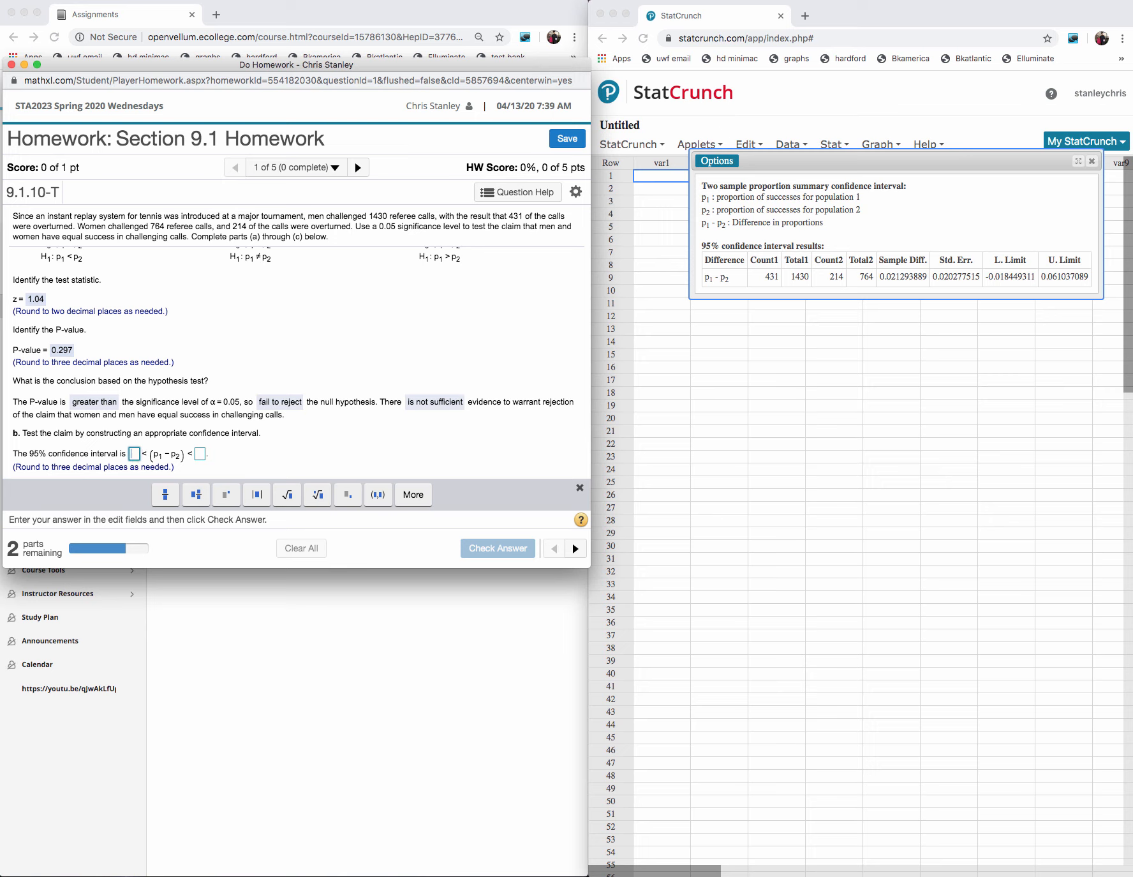
pyautogui.click(1032, 279)
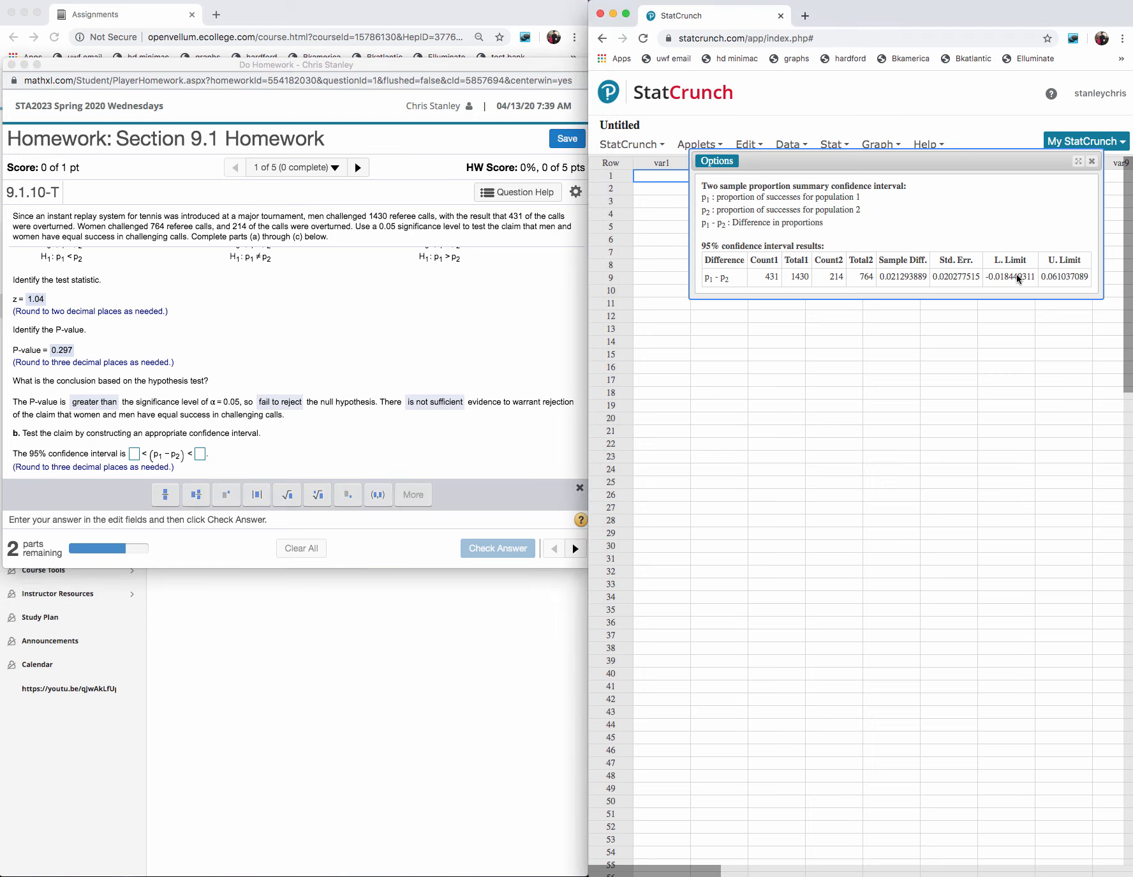
pyautogui.moveTo(1035, 276); pyautogui.dragTo(982, 273)
pyautogui.press('super+c')
pyautogui.click(1028, 283)
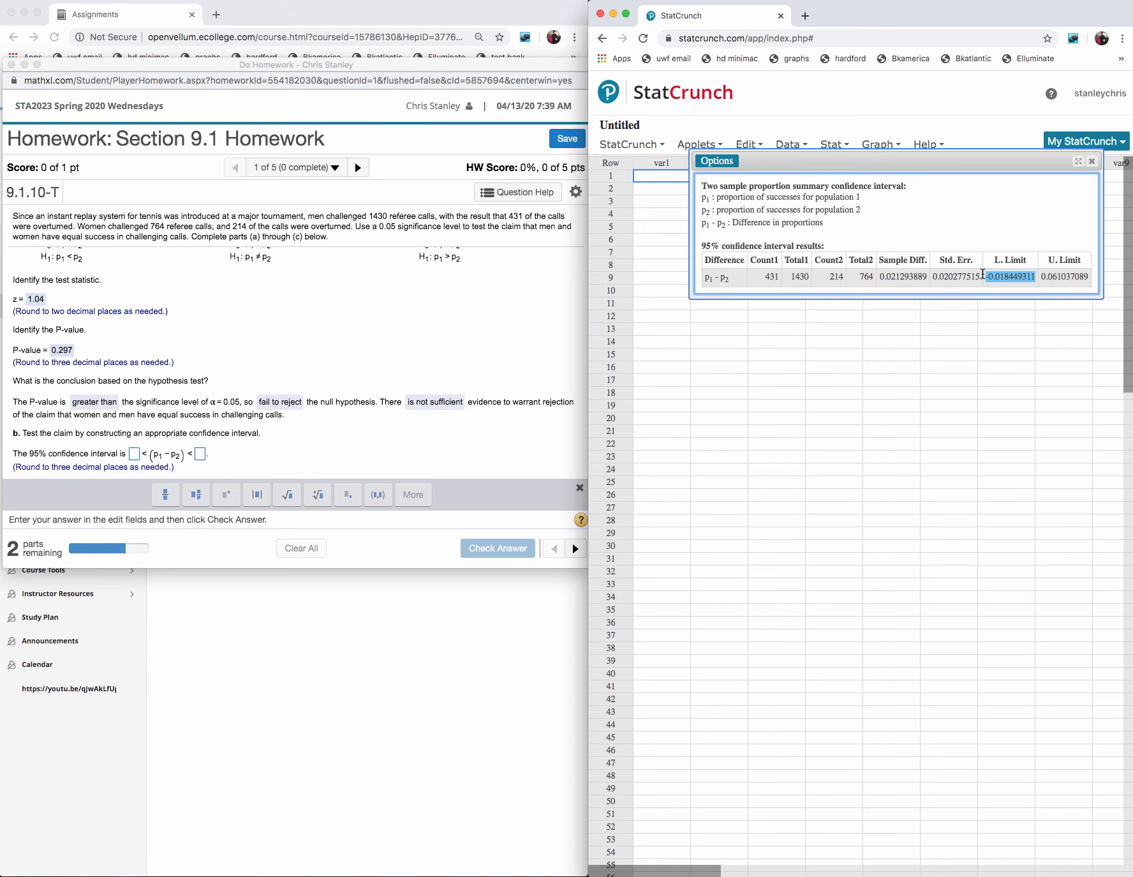
pyautogui.click(135, 454)
pyautogui.press('super+v')
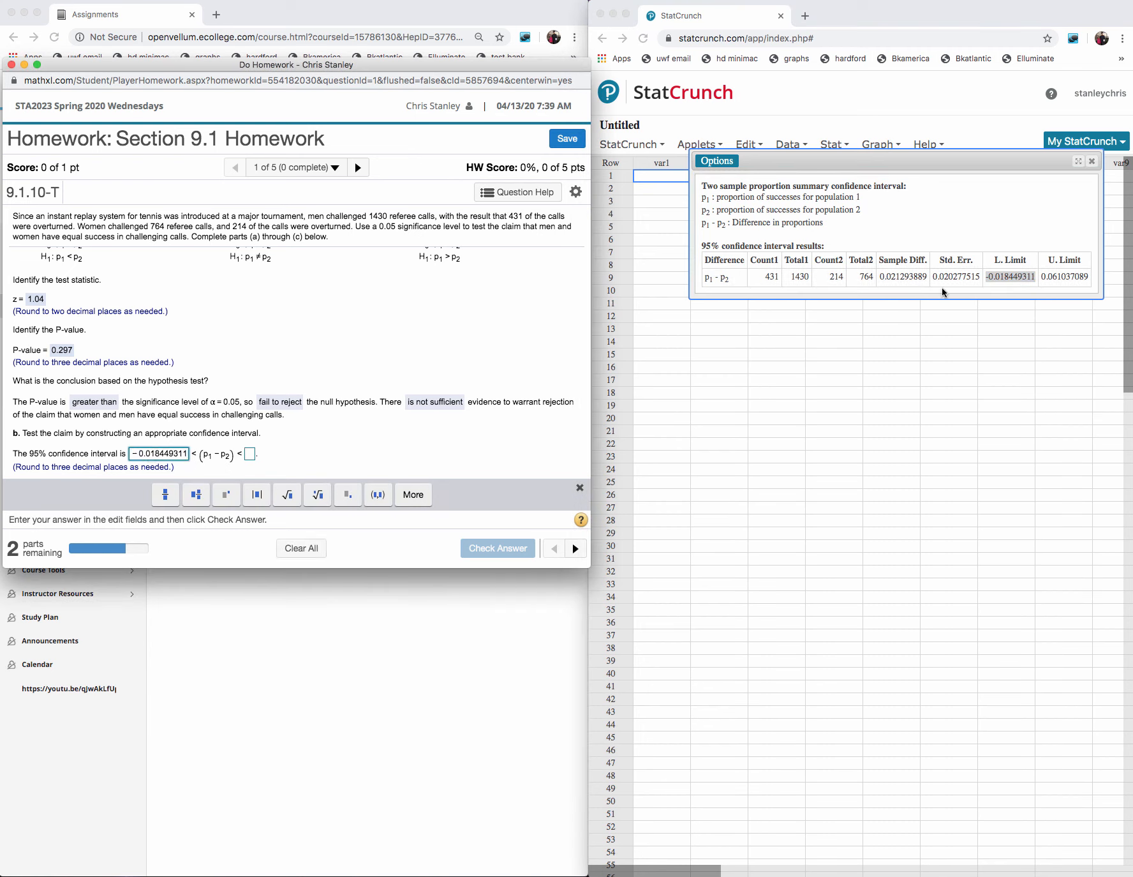
# - Copy the confidence interval's upper limit from the StatCrunch results into the homework's upper bound answer
pyautogui.click(1088, 278)
pyautogui.doubleClick(1087, 276)
pyautogui.press('super+c')
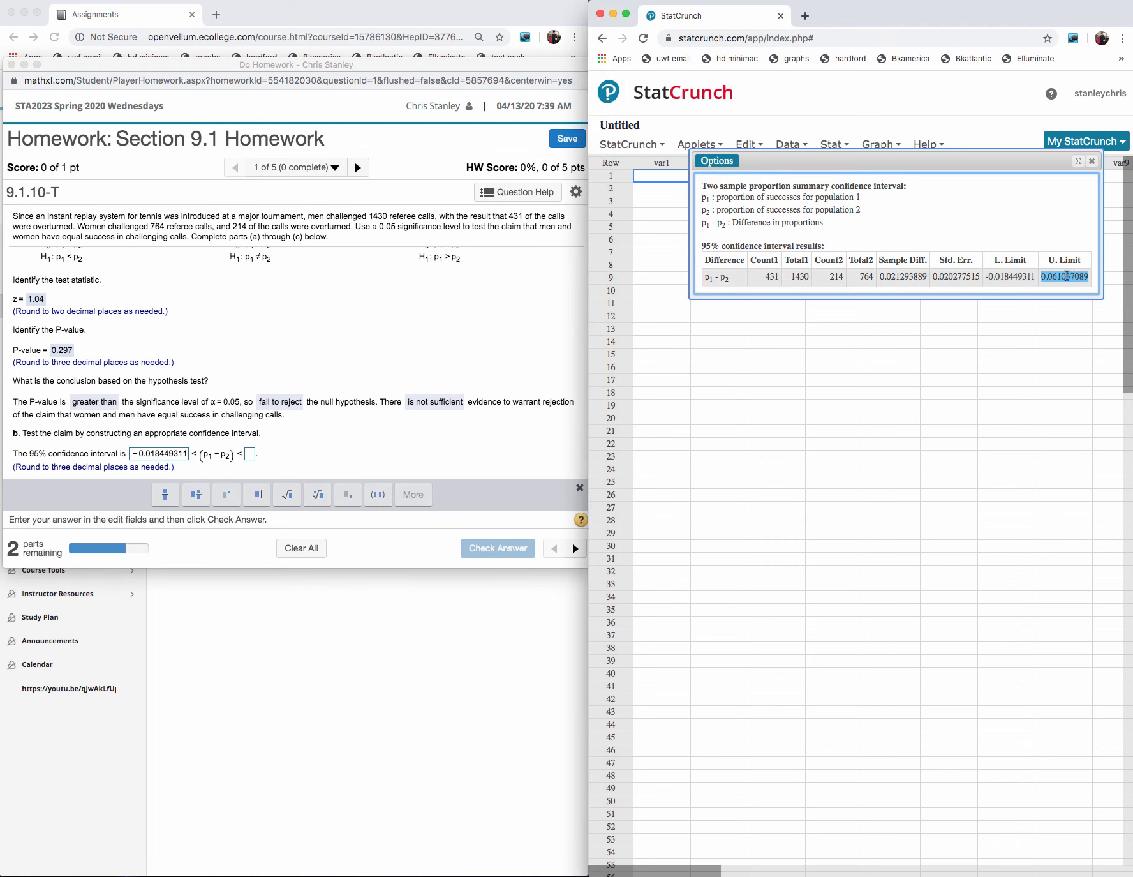
pyautogui.click(250, 455)
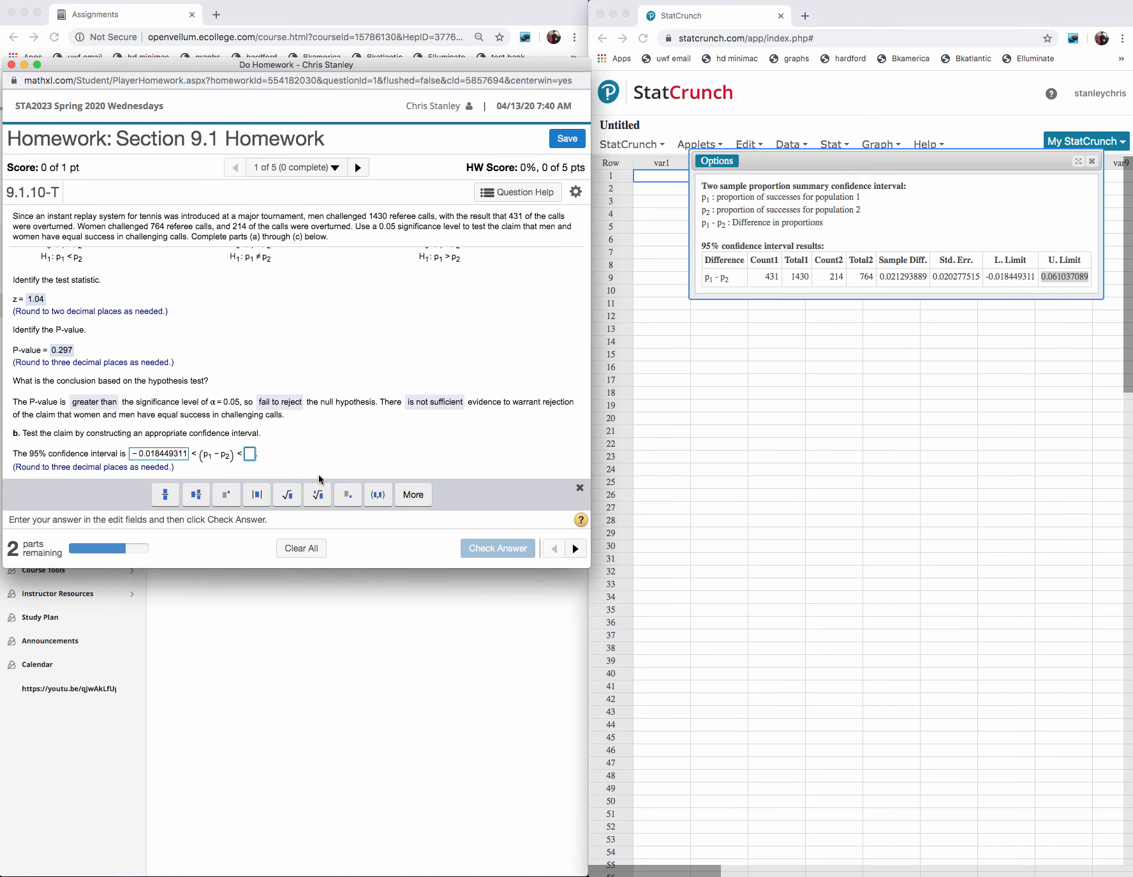
pyautogui.press('super+v')
# - Shorten the interval limits to -0.018 and 0.061, submit them for checking and dismiss the feedback
pyautogui.click(186, 455)
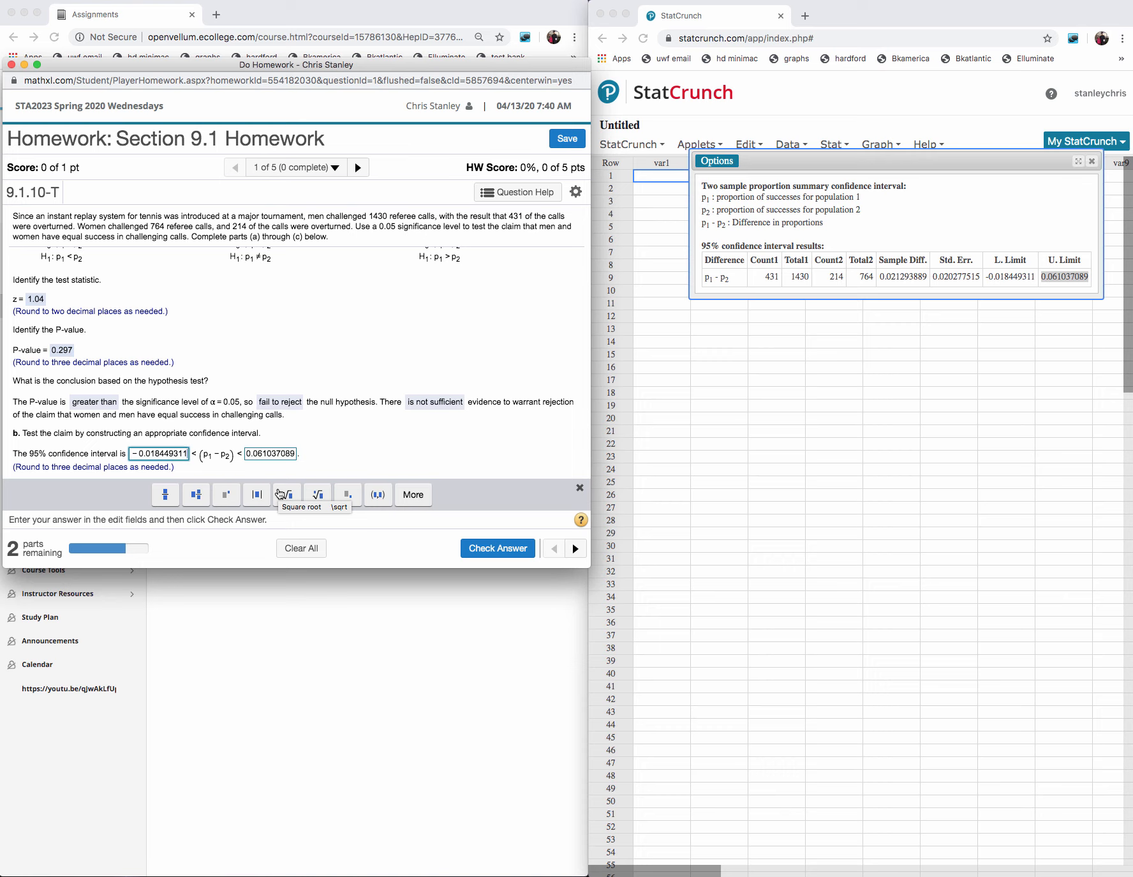
pyautogui.press('BackSpace')
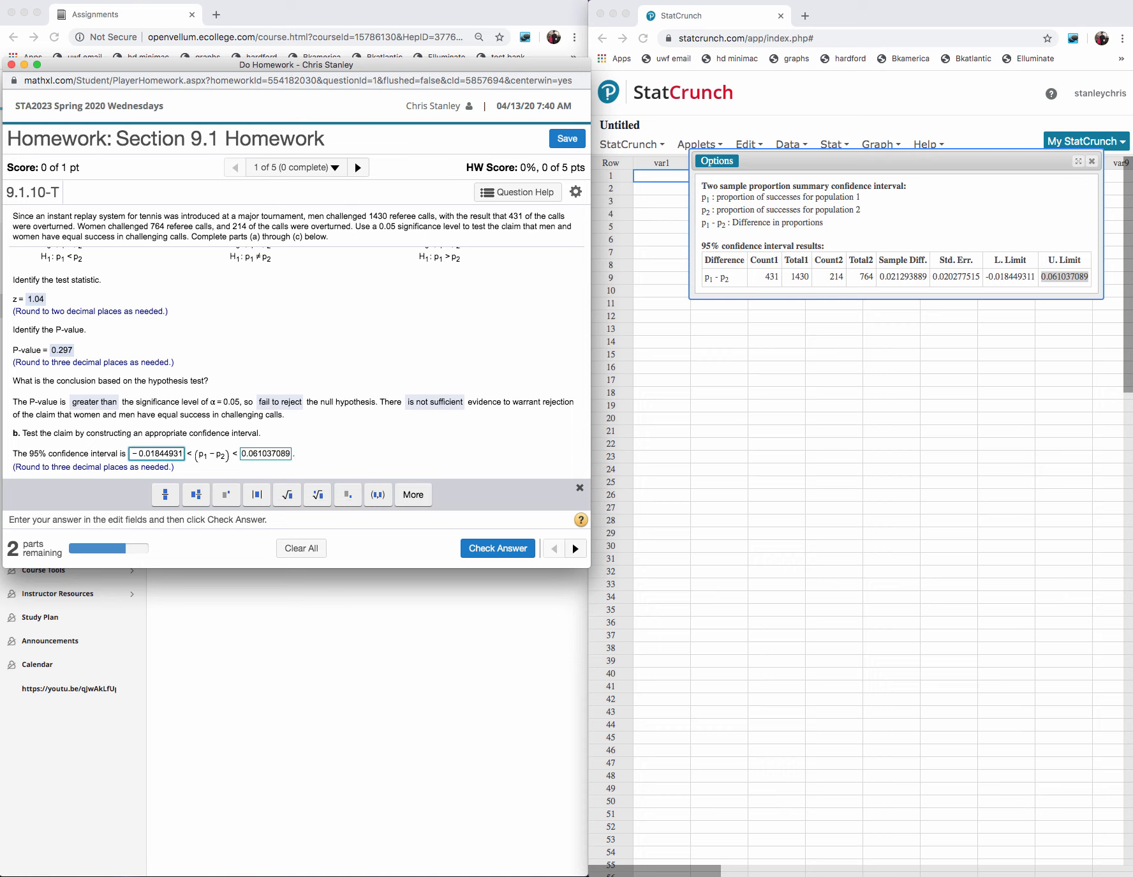
pyautogui.press('BackSpace')
pyautogui.press('BackSpace')
pyautogui.press('BackSpace')
pyautogui.press('BackSpace')
pyautogui.press('BackSpace')
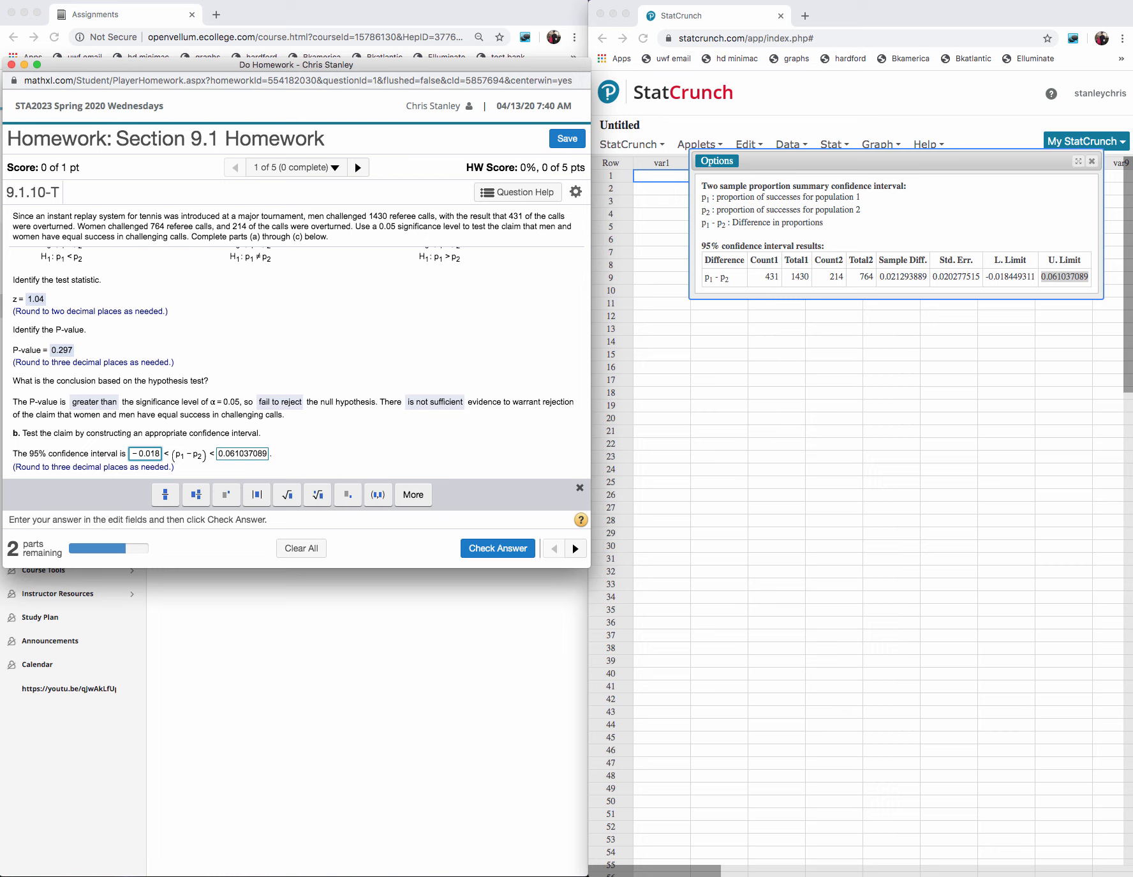
pyautogui.click(266, 454)
pyautogui.press('BackSpace')
pyautogui.press('BackSpace')
pyautogui.press('BackSpace')
pyautogui.press('BackSpace')
pyautogui.press('BackSpace')
pyautogui.press('BackSpace')
pyautogui.click(498, 548)
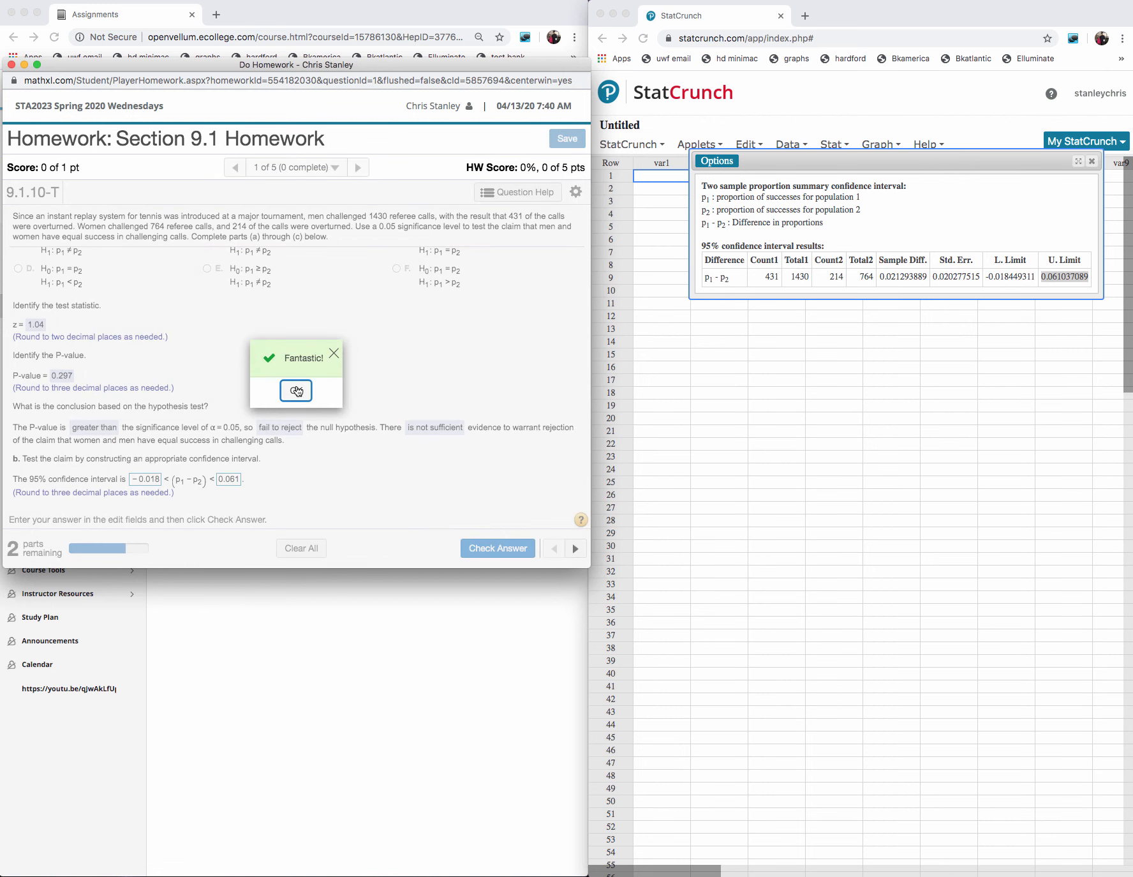
pyautogui.click(297, 391)
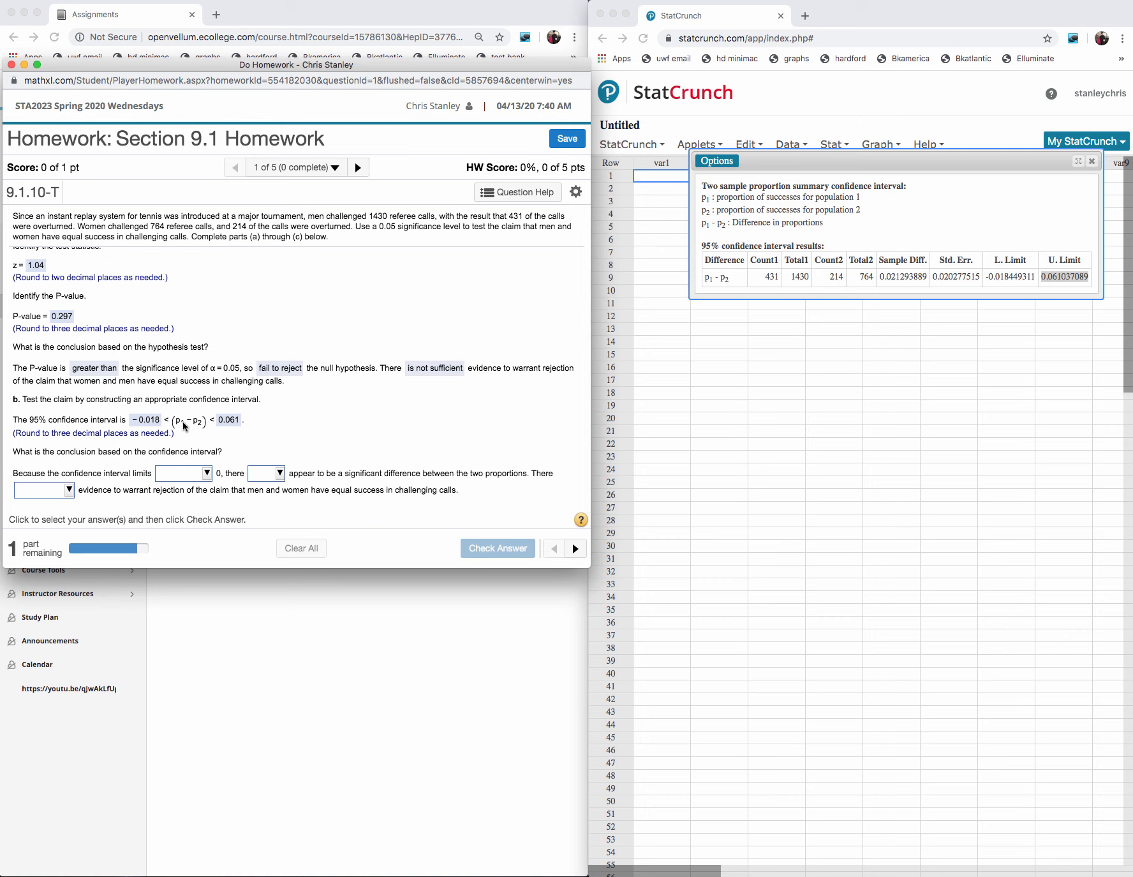
# - Complete the confidence interval conclusion with "include", "does not" and "is not sufficient", submit it for checking and dismiss the feedback
pyautogui.click(206, 476)
pyautogui.click(204, 505)
pyautogui.click(279, 474)
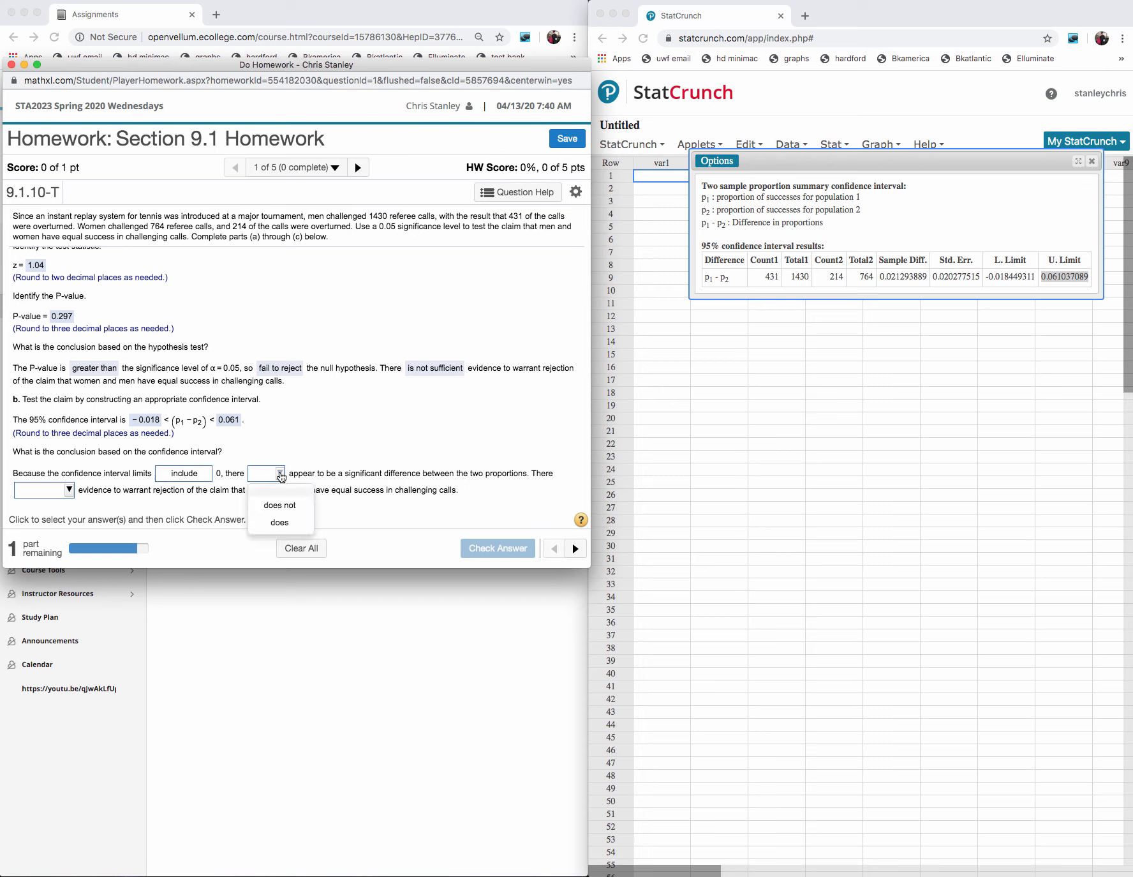
pyautogui.click(283, 507)
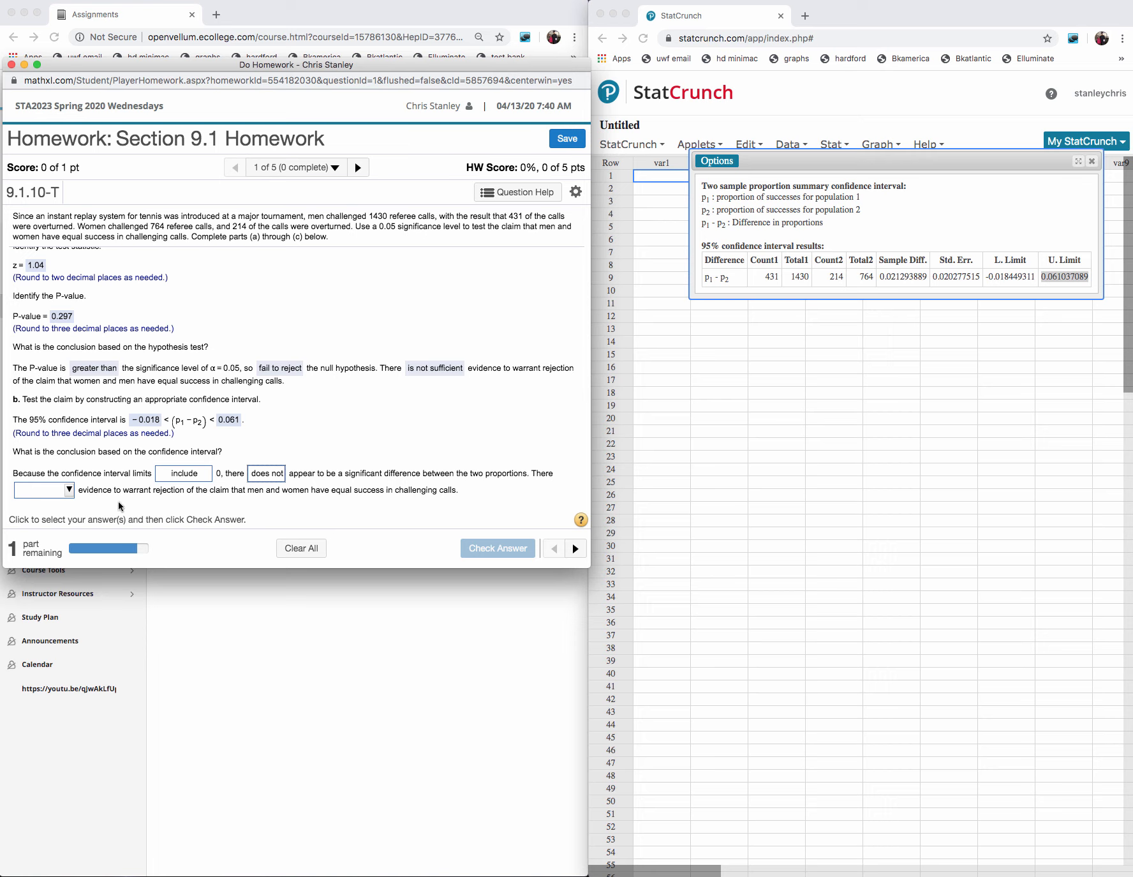
pyautogui.click(71, 492)
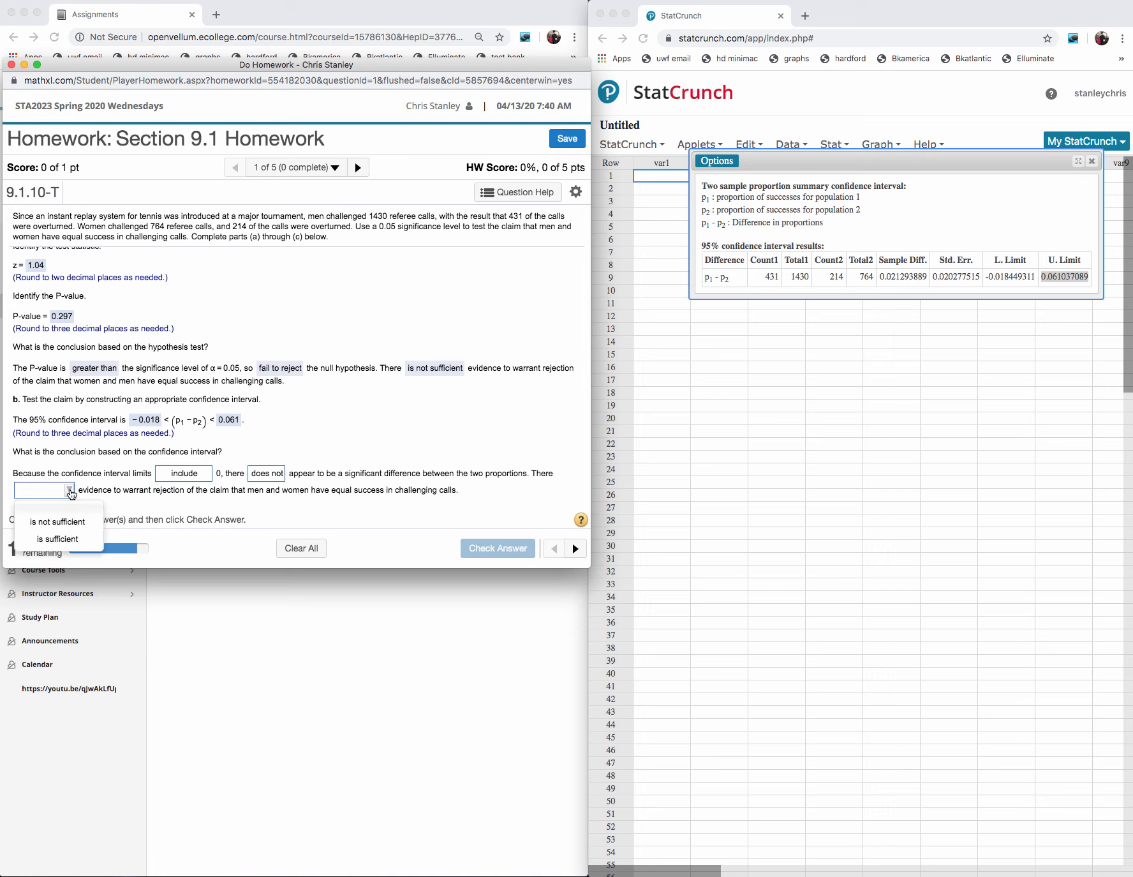
pyautogui.click(59, 533)
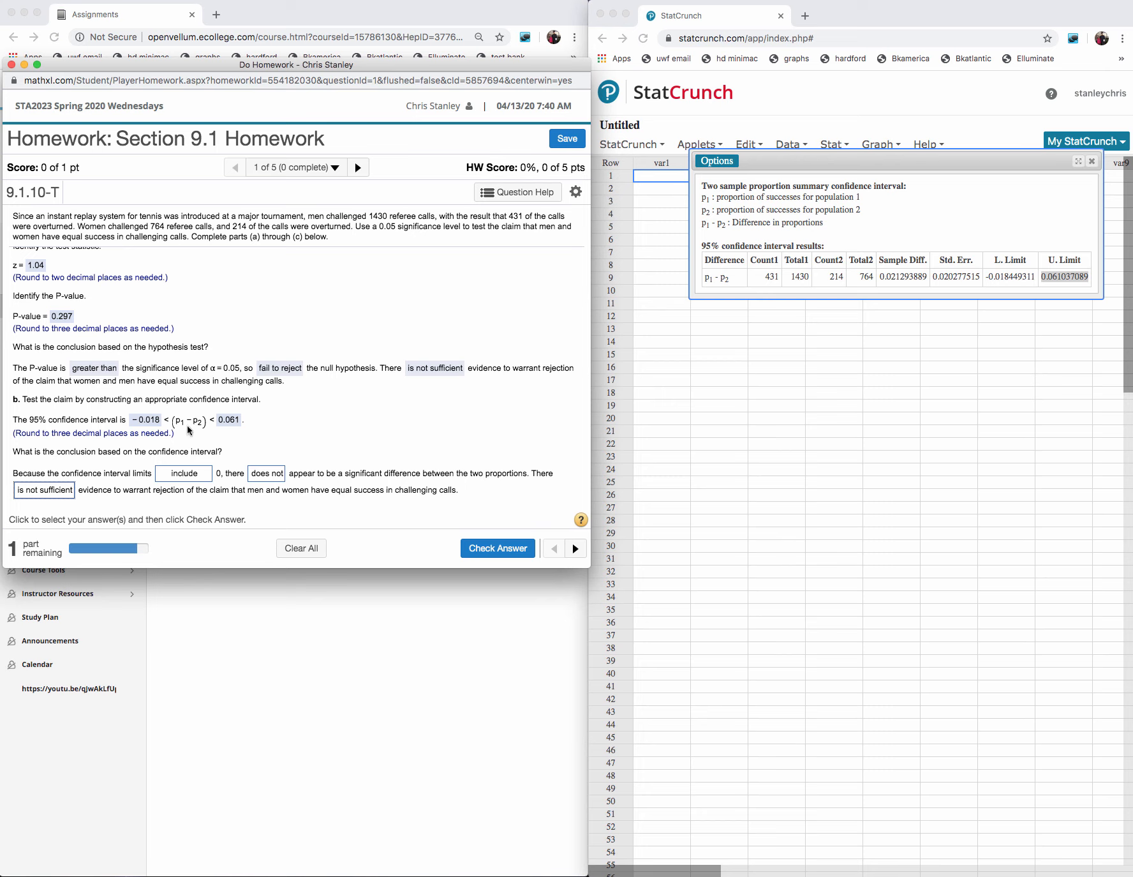
pyautogui.click(498, 553)
pyautogui.click(301, 393)
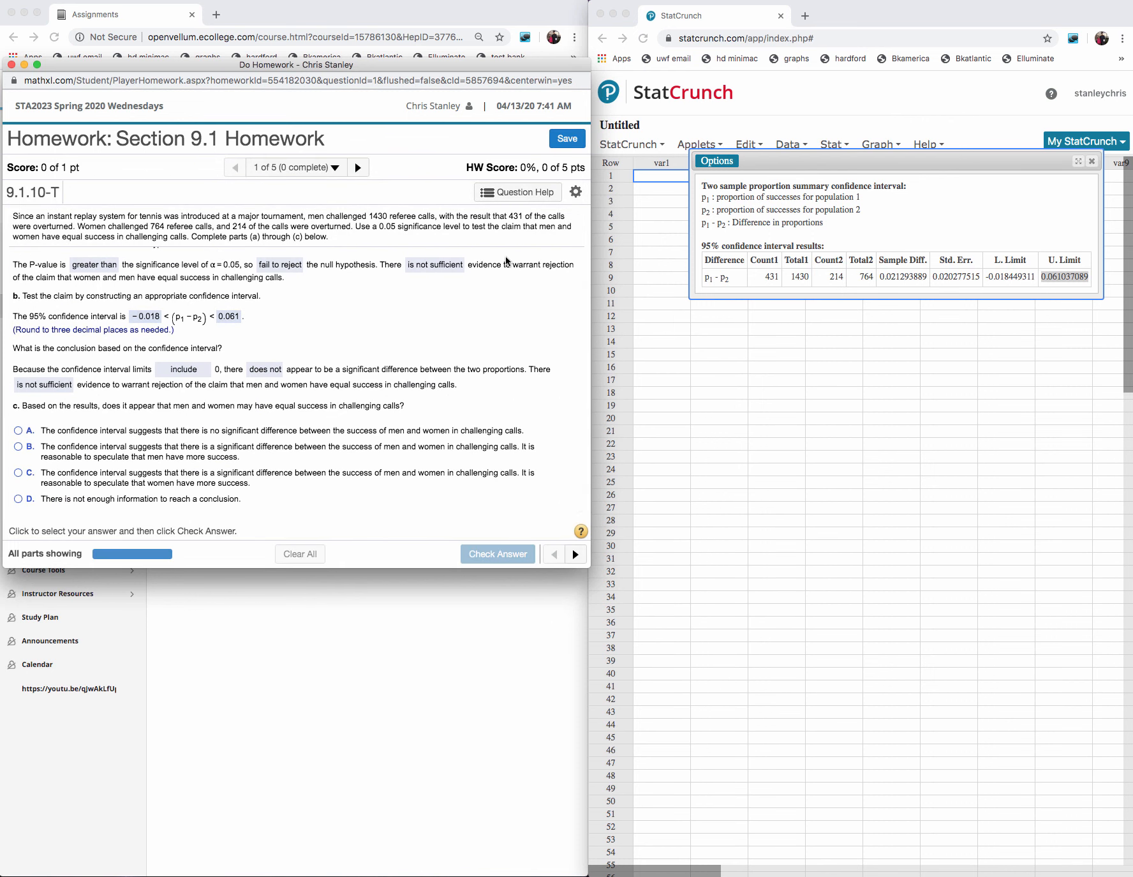
# - Answer part c with option A, no significant difference between men and women, submit it and continue to the next question
pyautogui.click(576, 554)
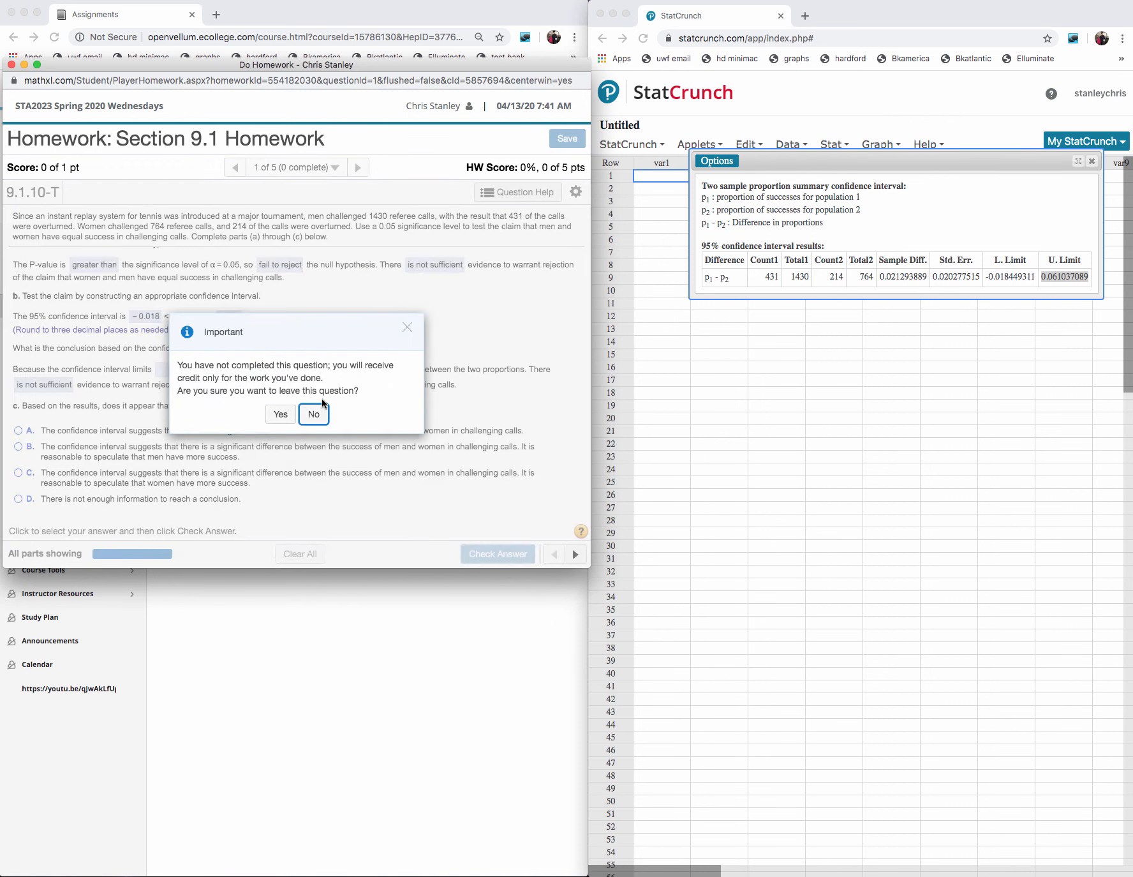
pyautogui.click(319, 415)
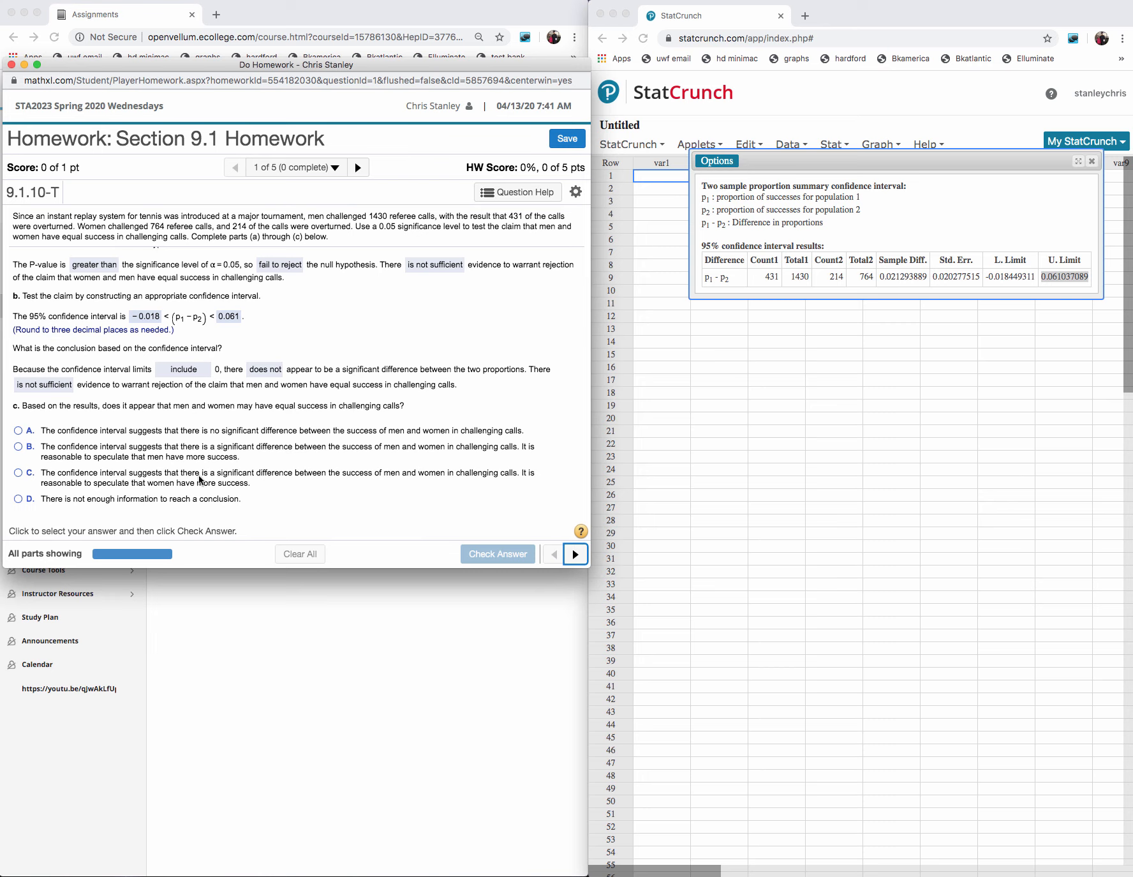
pyautogui.click(19, 430)
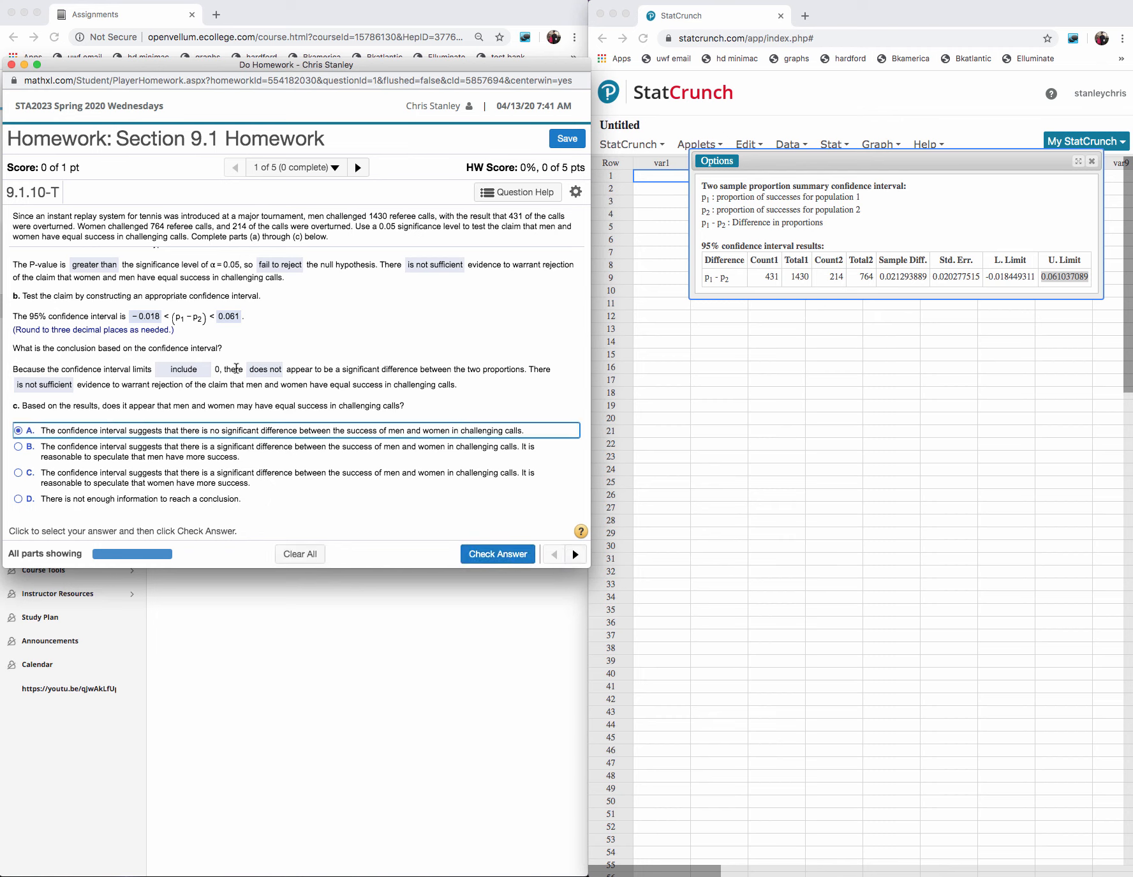
pyautogui.click(489, 550)
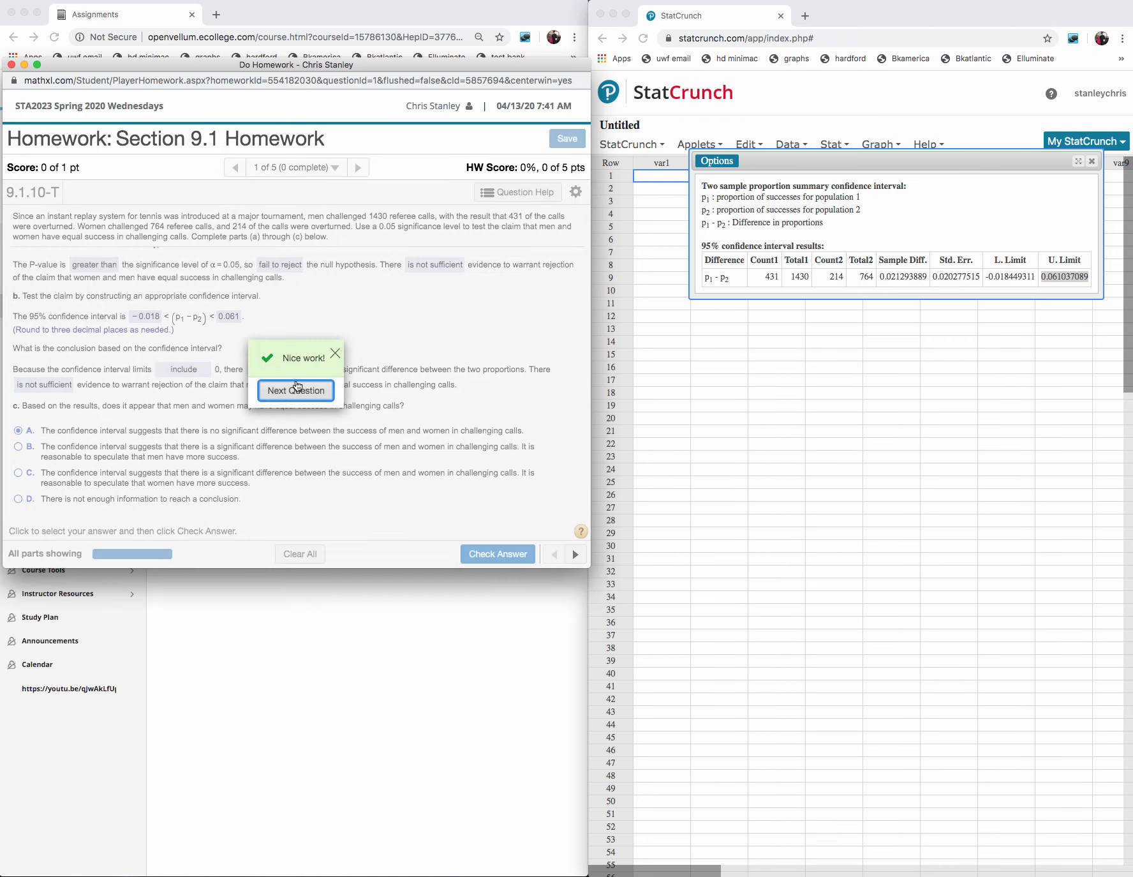
pyautogui.click(296, 391)
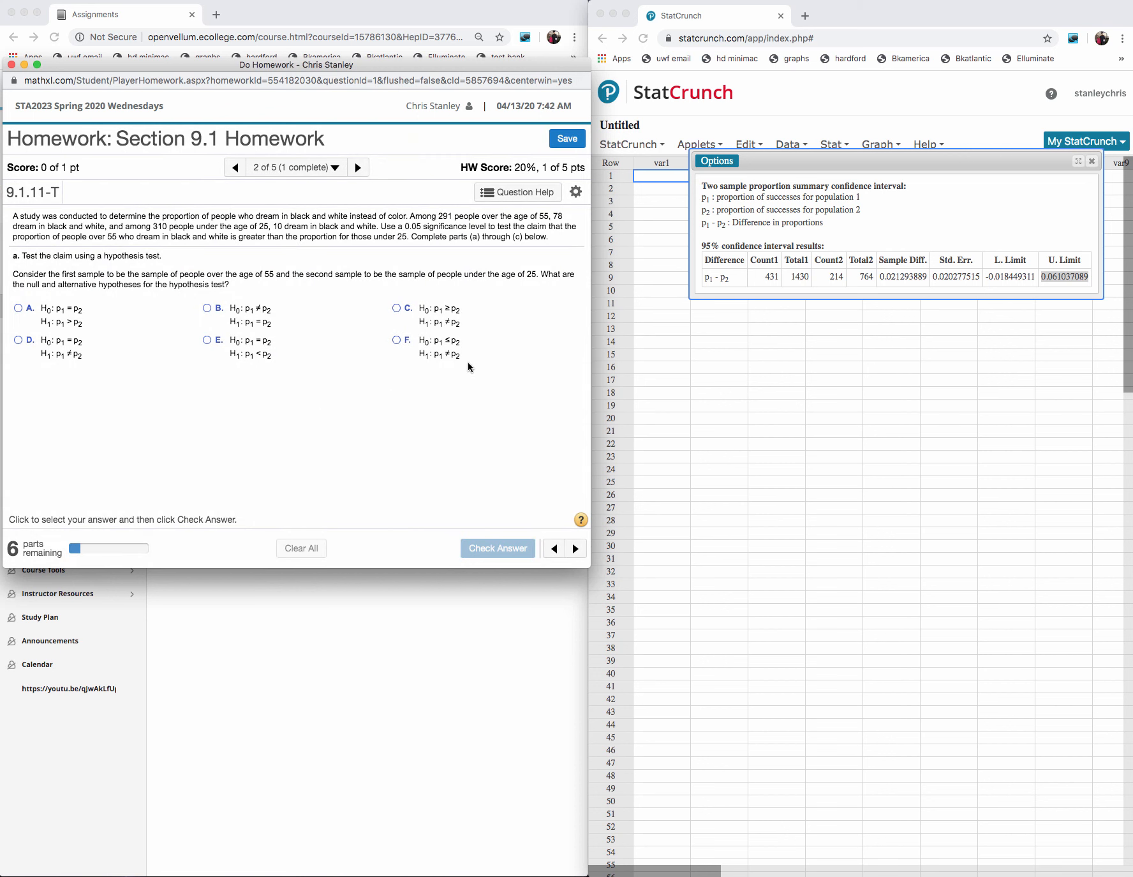
# - Close the StatCrunch results and underline the claim that the over-55 black-and-white dreaming proportion is greater
pyautogui.click(1094, 166)
pyautogui.click(1093, 166)
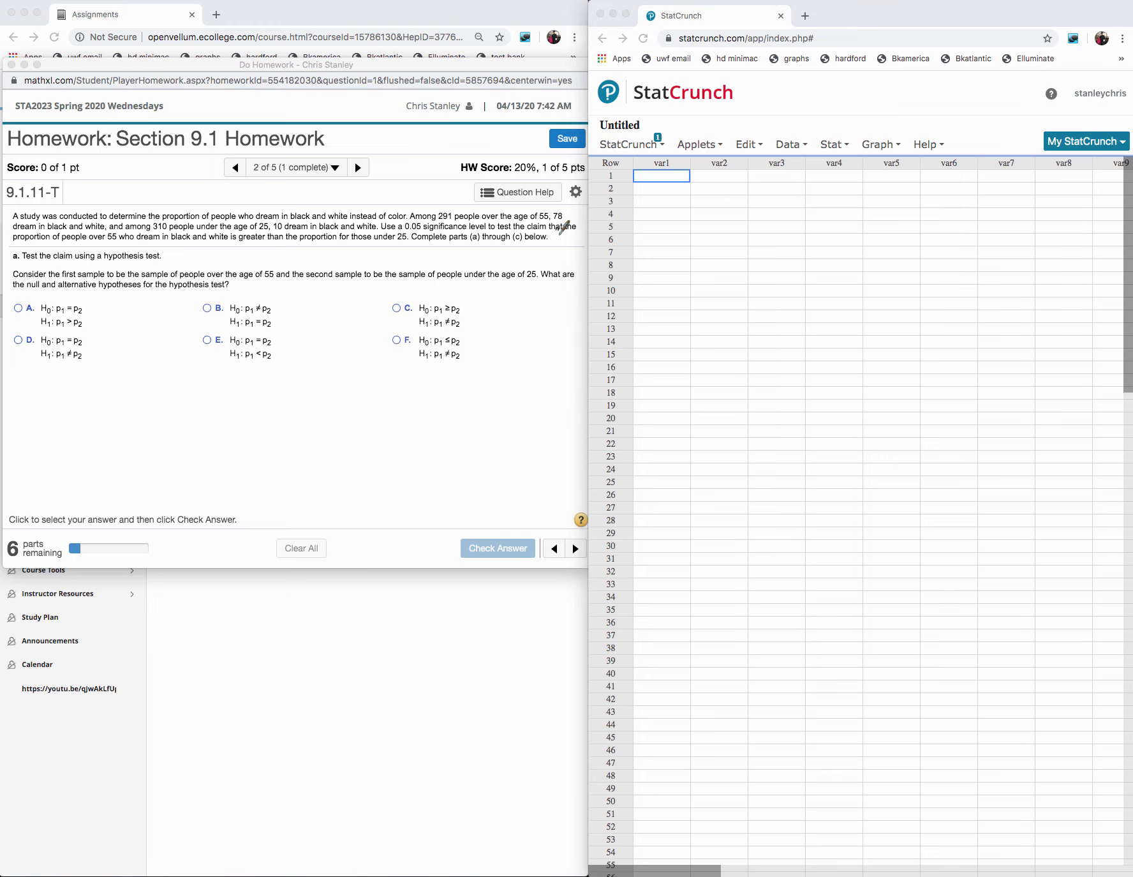
pyautogui.moveTo(504, 228); pyautogui.dragTo(576, 231)
pyautogui.moveTo(21, 243); pyautogui.dragTo(328, 243)
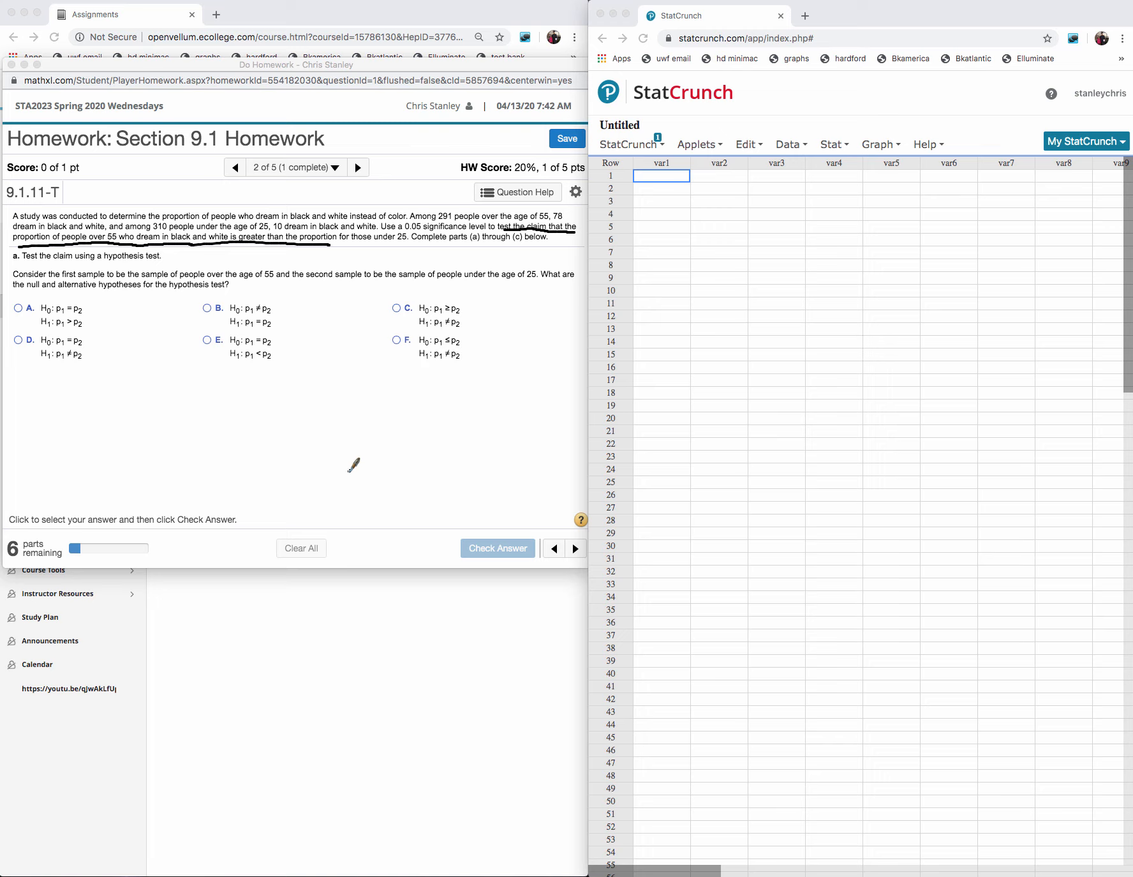
# - Handwrite the alternative hypothesis H1: P B/W > P color in the blank area below the answer options
pyautogui.moveTo(353, 450)
pyautogui.mouseDown()
pyautogui.moveTo(354, 478)
pyautogui.moveTo(364, 463)
pyautogui.moveTo(406, 485)
pyautogui.moveTo(408, 468)
pyautogui.moveTo(424, 492)
pyautogui.moveTo(468, 464)
pyautogui.moveTo(448, 473)
pyautogui.mouseUp()
pyautogui.click(383, 456)
pyautogui.click(386, 468)
pyautogui.click(399, 466)
pyautogui.moveTo(481, 459)
pyautogui.mouseDown()
pyautogui.moveTo(490, 477)
pyautogui.moveTo(521, 478)
pyautogui.mouseUp()
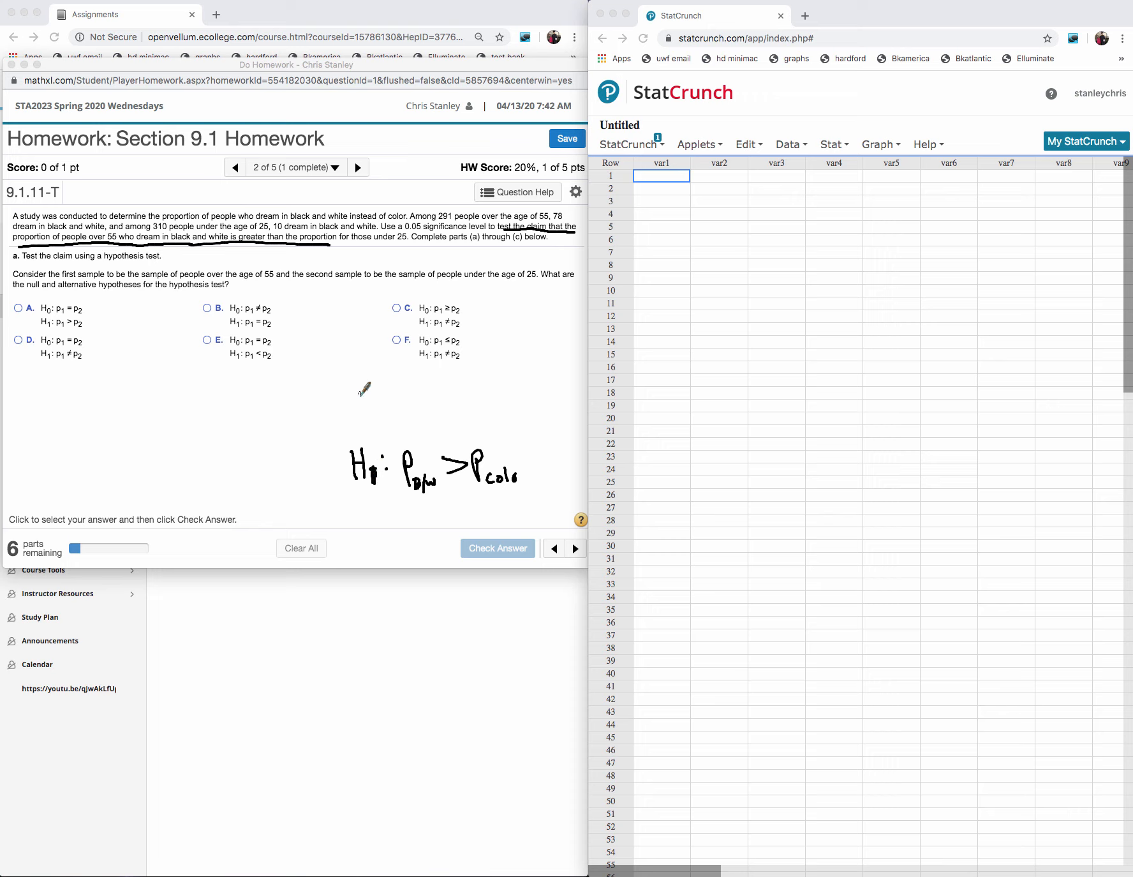
# - Handwrite the null hypothesis H0: P B/W = P color above the handwritten alternative hypothesis
pyautogui.moveTo(349, 398)
pyautogui.mouseDown()
pyautogui.moveTo(349, 428)
pyautogui.moveTo(406, 427)
pyautogui.moveTo(409, 412)
pyautogui.moveTo(426, 430)
pyautogui.moveTo(468, 401)
pyautogui.mouseUp()
pyautogui.click(384, 409)
pyautogui.click(385, 418)
pyautogui.moveTo(452, 409); pyautogui.dragTo(480, 422)
pyautogui.moveTo(478, 393)
pyautogui.mouseDown()
pyautogui.moveTo(482, 408)
pyautogui.moveTo(525, 418)
pyautogui.mouseUp()
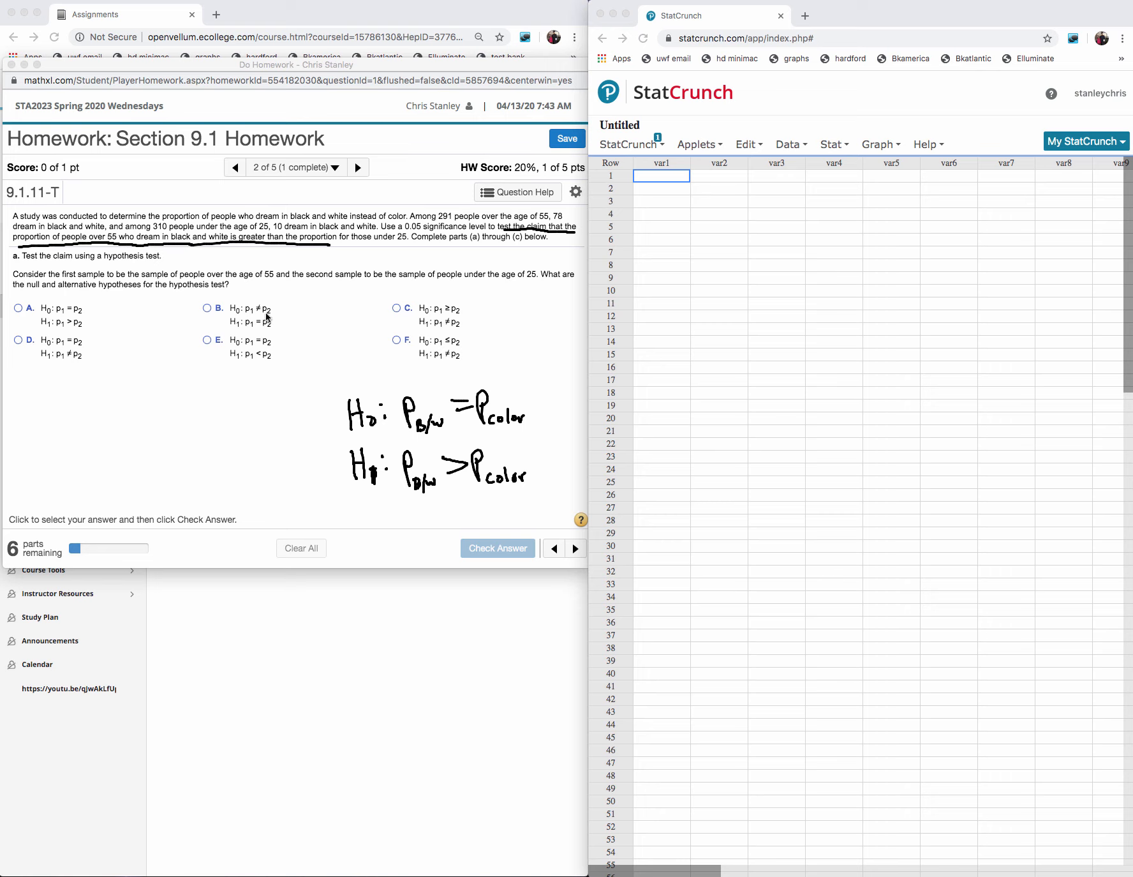
# - Choose option A, H0: p1 = p2 and H1: p1 > p2, submit it for checking and dismiss the feedback
pyautogui.click(20, 309)
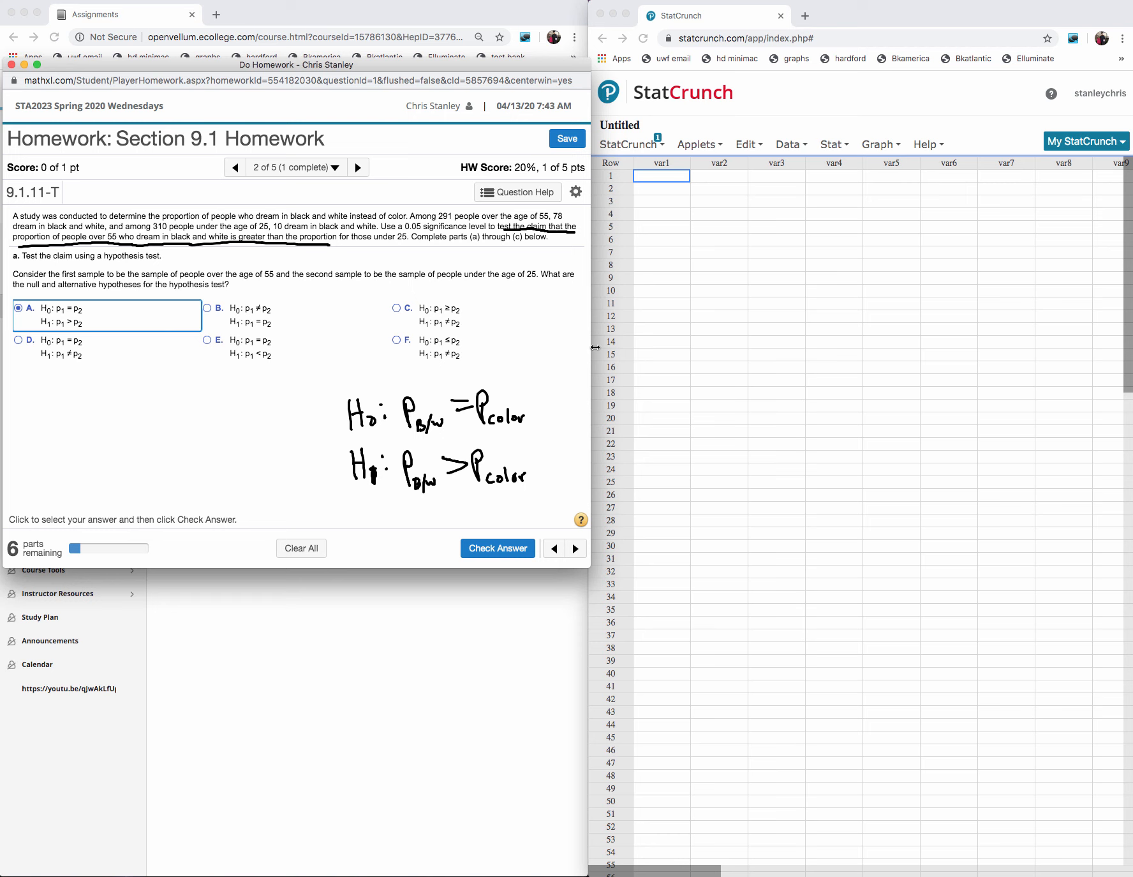
pyautogui.click(476, 547)
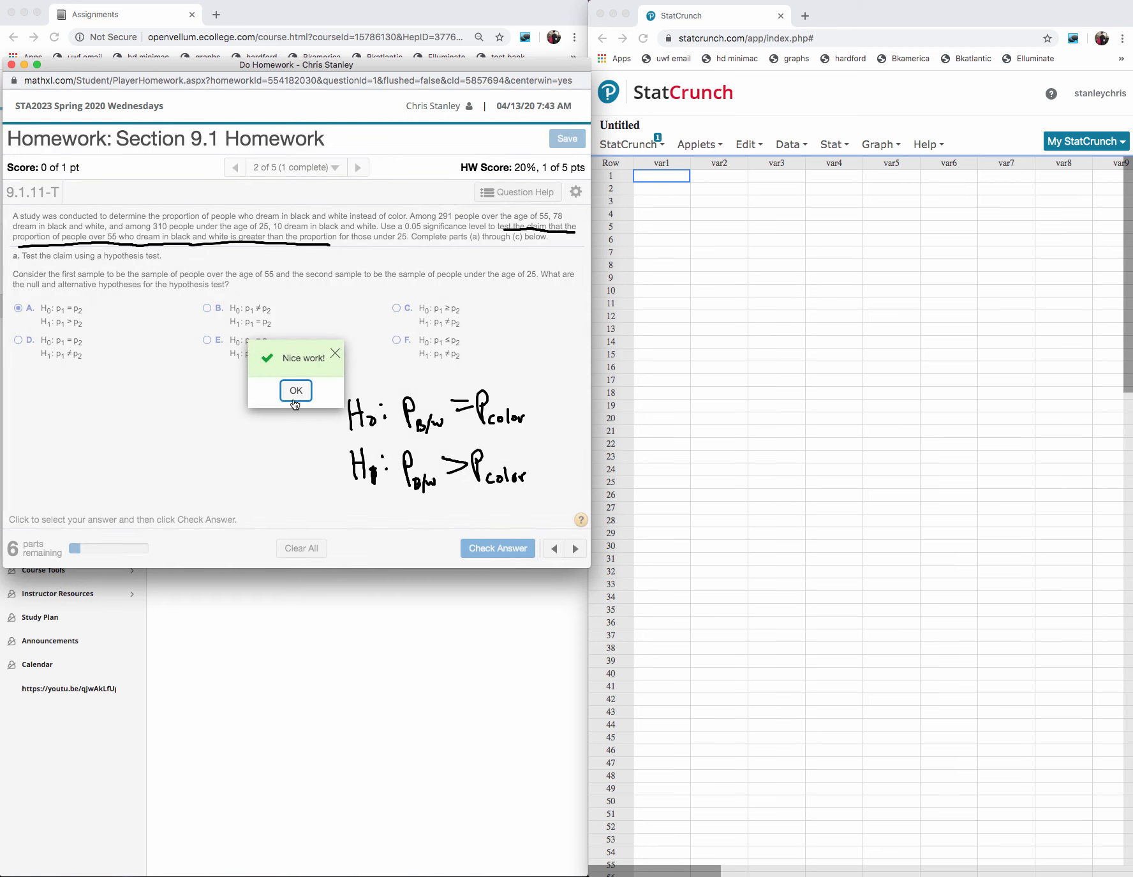
pyautogui.click(294, 401)
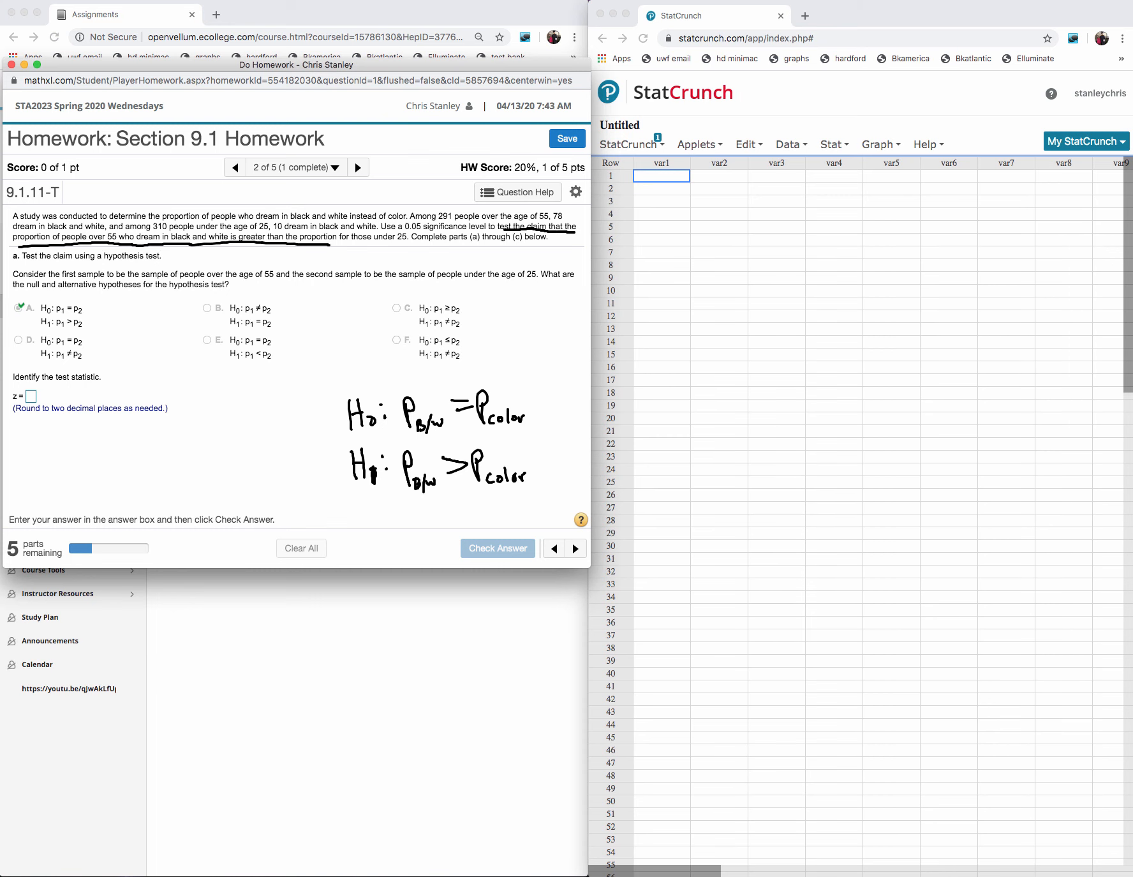
# - Erase the underlines from the problem statement and compute 10/310 in the TI-SmartView calculator
pyautogui.moveTo(1132, 167); pyautogui.dragTo(708, 181)
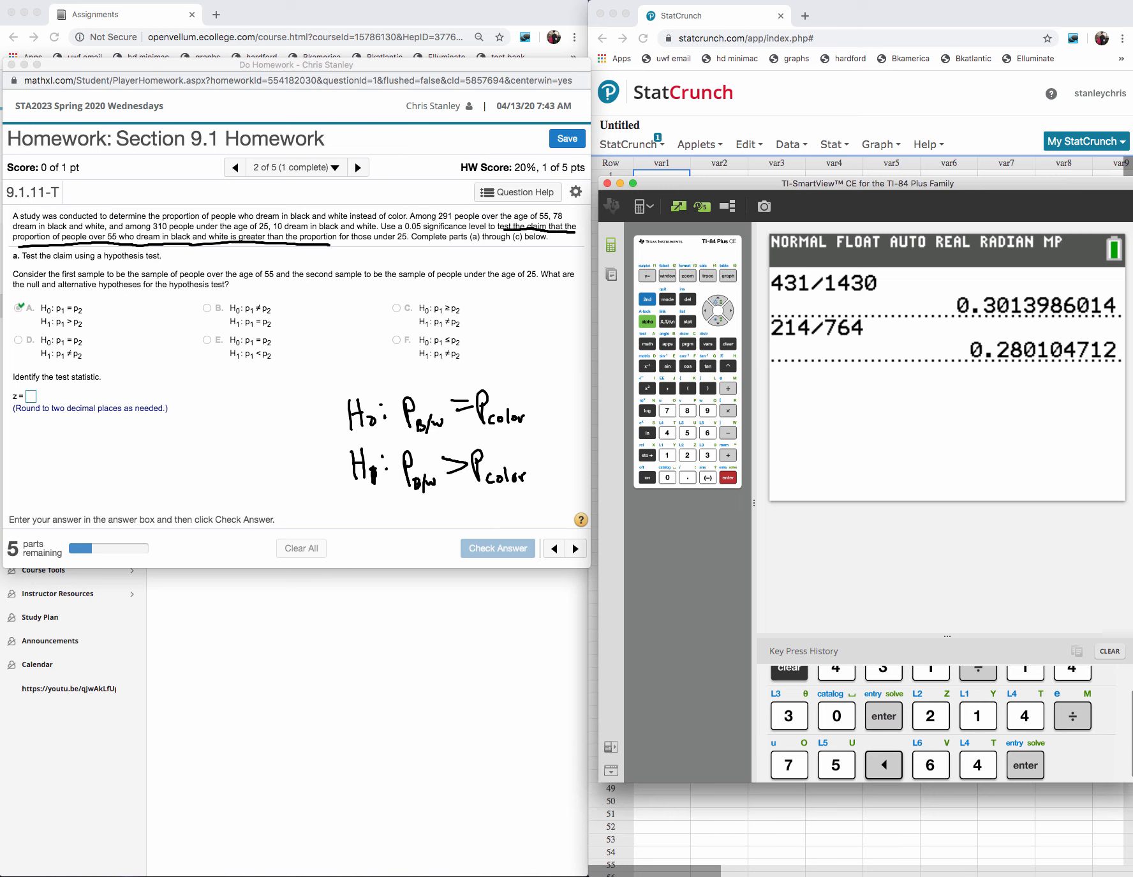
pyautogui.moveTo(516, 231)
pyautogui.mouseDown()
pyautogui.moveTo(384, 228)
pyautogui.moveTo(3, 260)
pyautogui.mouseUp()
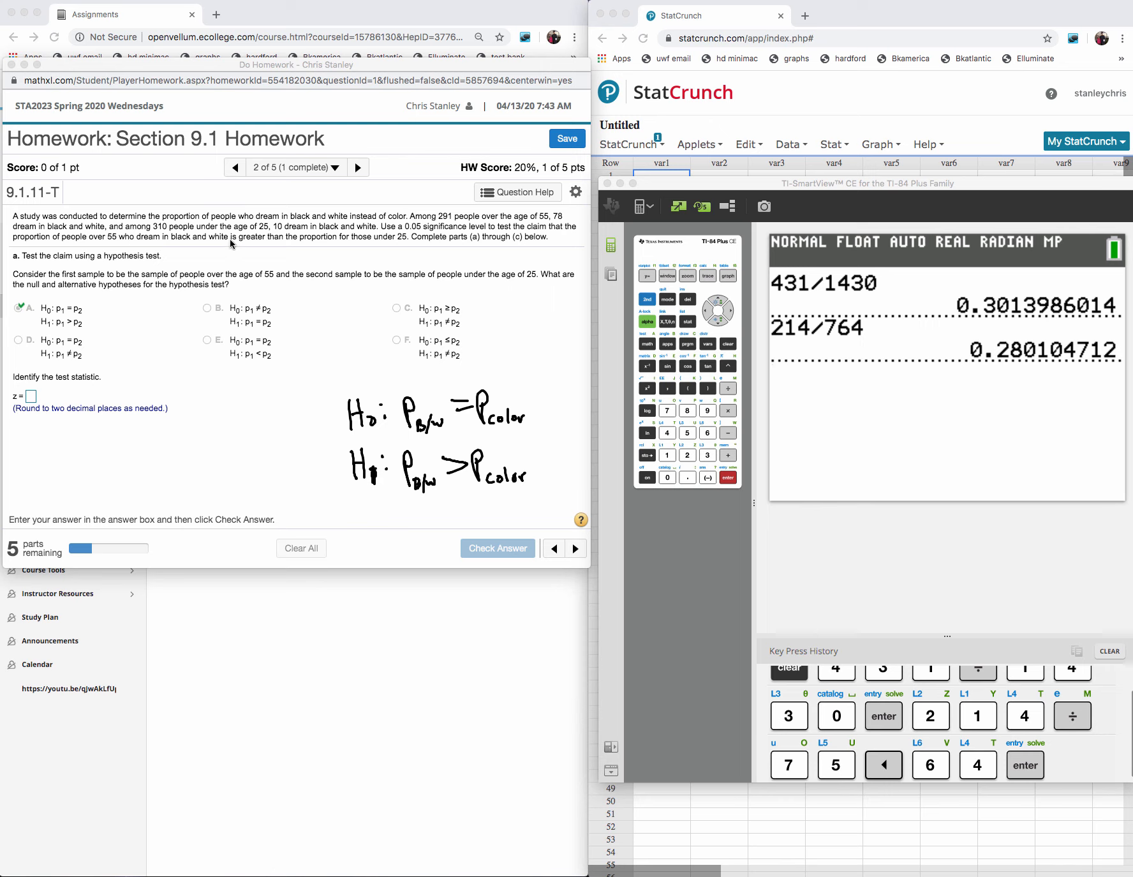
pyautogui.click(671, 454)
pyautogui.click(668, 478)
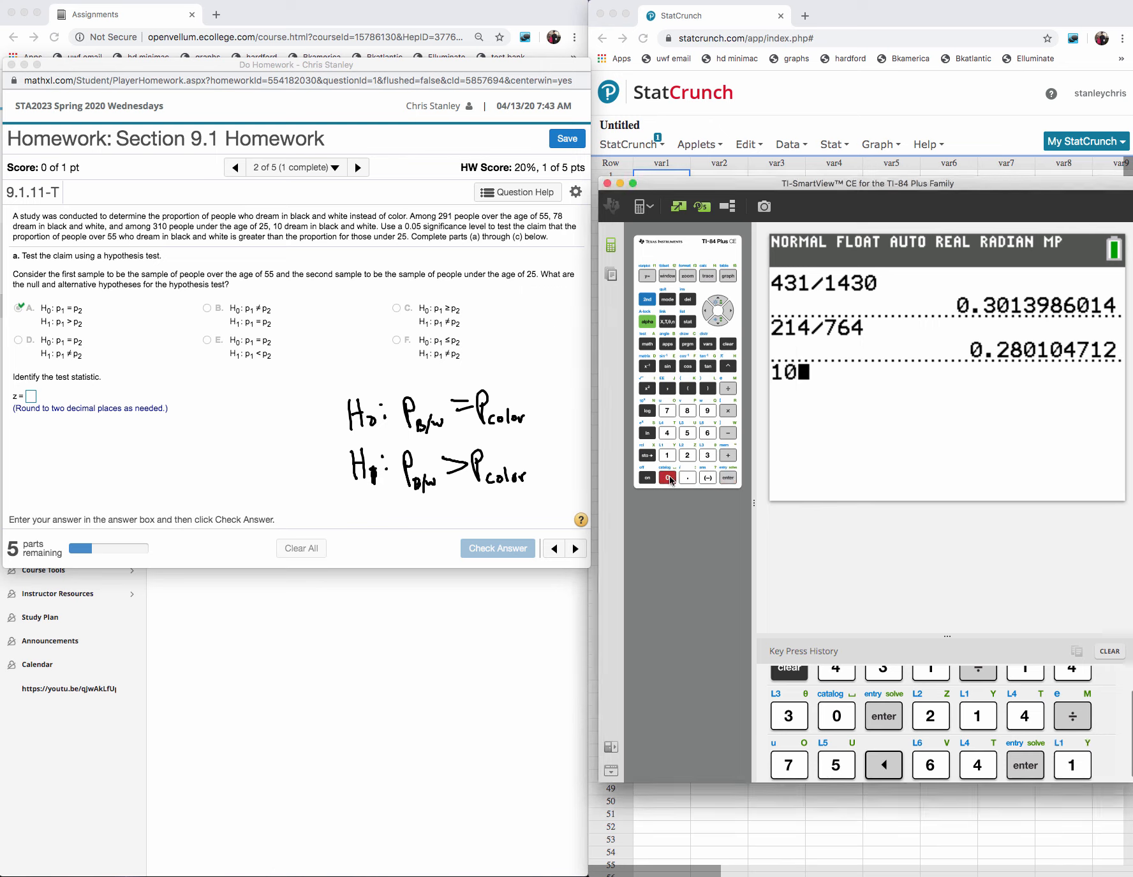
pyautogui.click(728, 388)
pyautogui.click(707, 454)
pyautogui.click(667, 455)
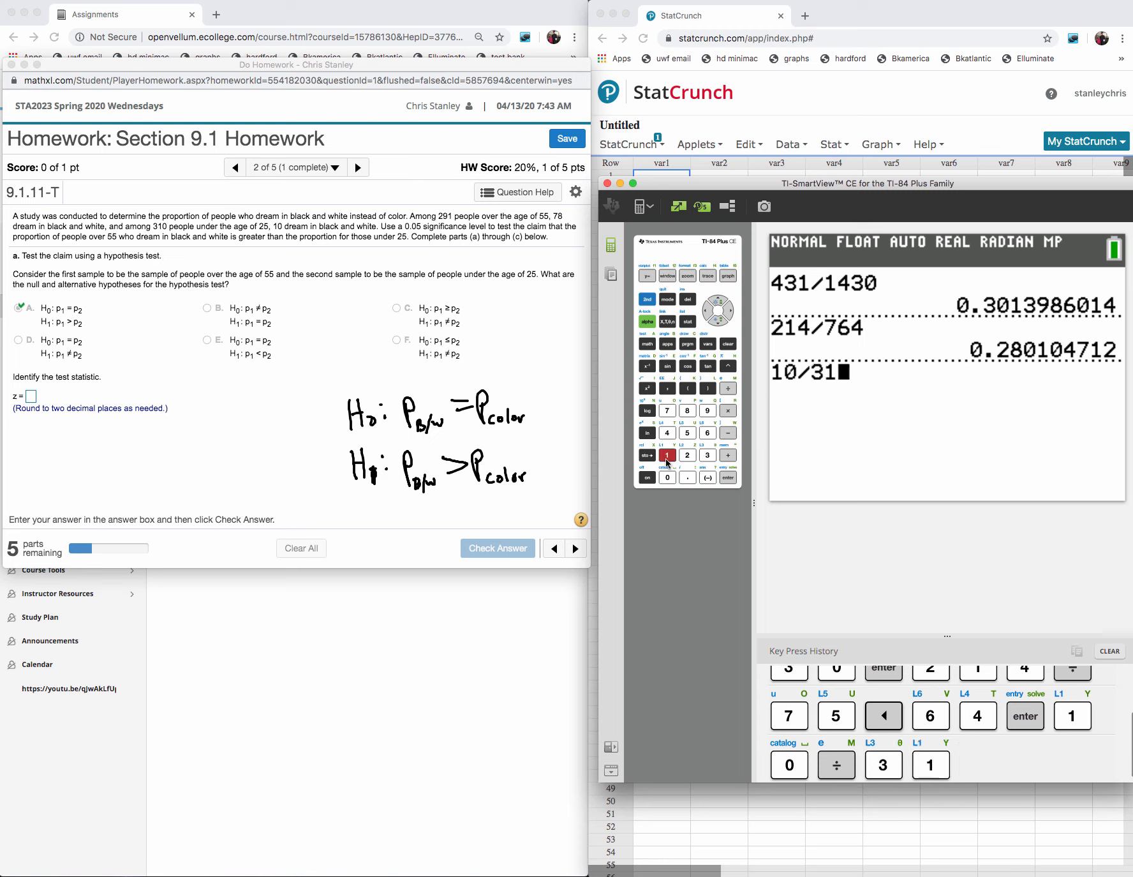
pyautogui.click(668, 477)
pyautogui.click(728, 477)
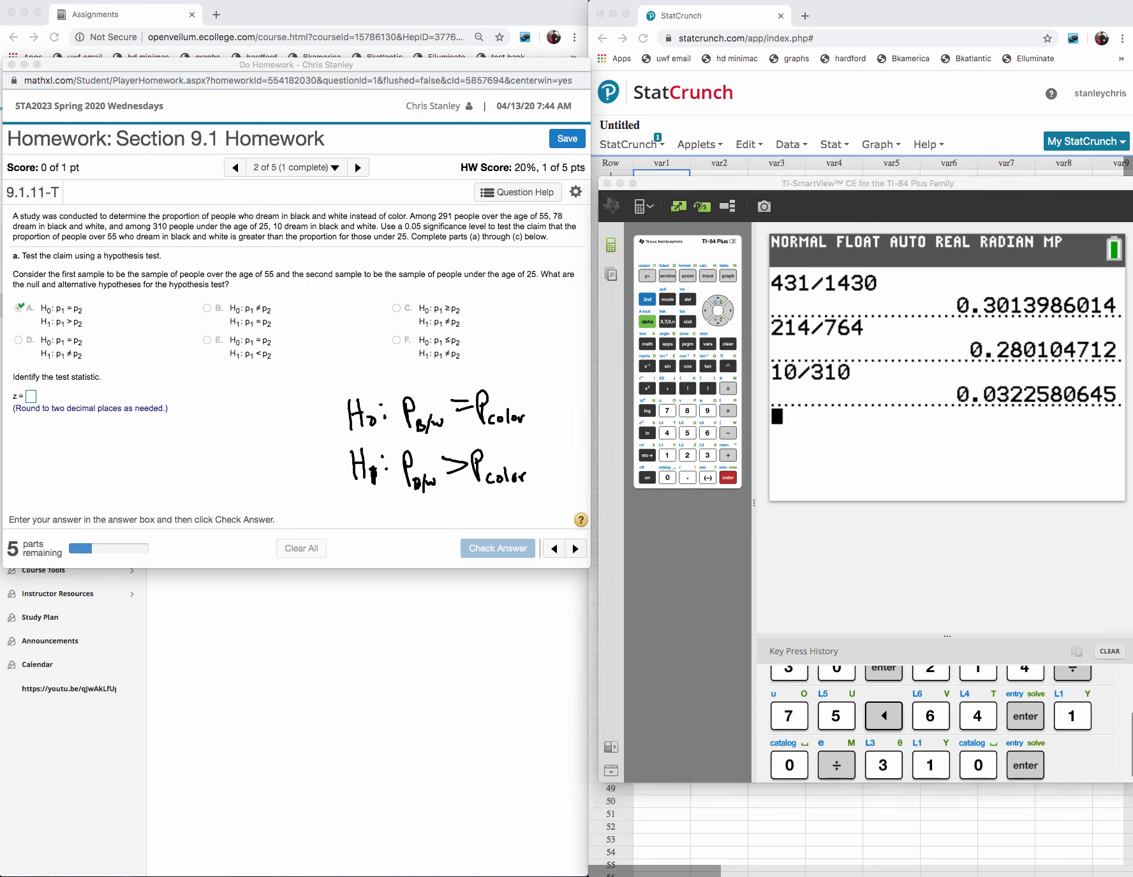
# - Erase the "color" subscripts from both handwritten hypotheses
pyautogui.click(562, 429)
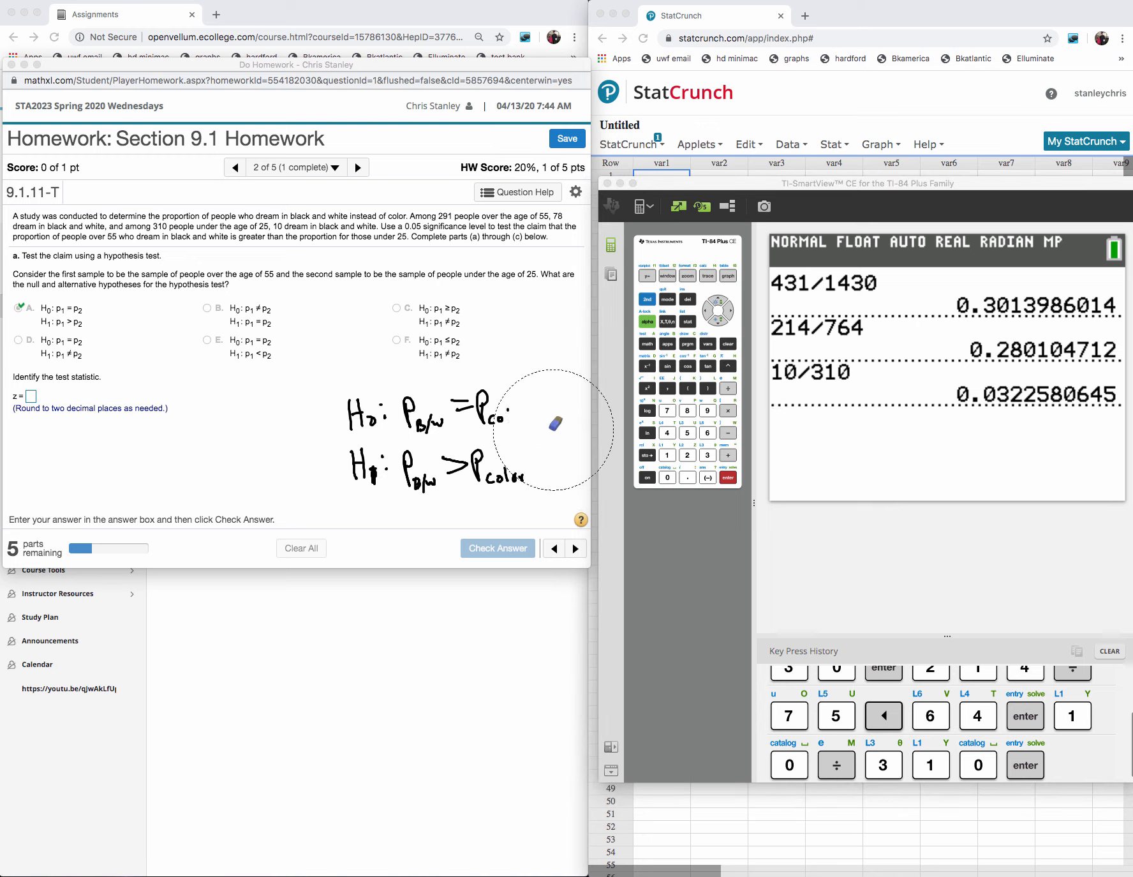
pyautogui.moveTo(531, 454)
pyautogui.mouseDown()
pyautogui.moveTo(531, 435)
pyautogui.moveTo(504, 418)
pyautogui.moveTo(474, 485)
pyautogui.moveTo(488, 394)
pyautogui.mouseUp()
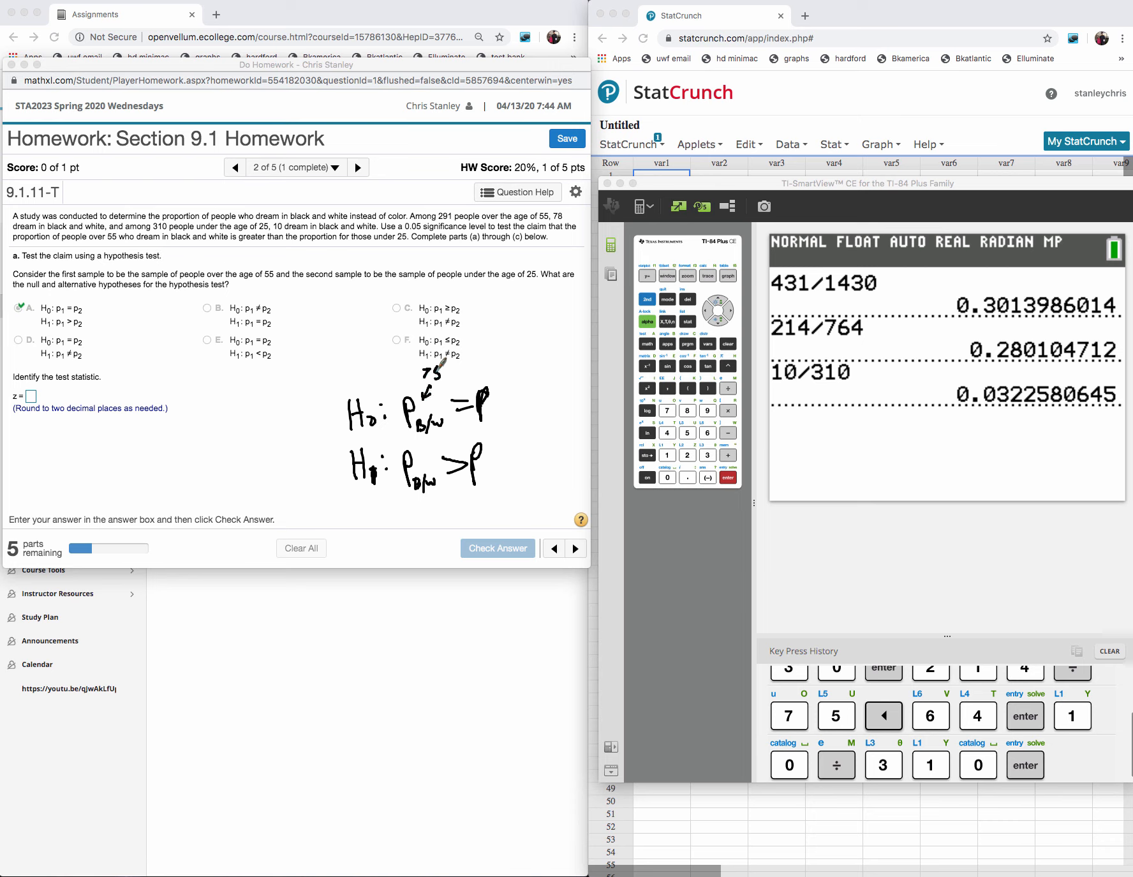
# - Add B/W subscripts to the second proportions in both handwritten hypotheses and annotate the over-55 and under-25 age groups
pyautogui.moveTo(442, 363); pyautogui.dragTo(450, 372)
pyautogui.moveTo(427, 487); pyautogui.dragTo(432, 515)
pyautogui.moveTo(500, 401); pyautogui.dragTo(495, 423)
pyautogui.moveTo(502, 407)
pyautogui.mouseDown()
pyautogui.moveTo(510, 419)
pyautogui.moveTo(515, 402)
pyautogui.mouseUp()
pyautogui.moveTo(509, 365)
pyautogui.mouseDown()
pyautogui.moveTo(501, 376)
pyautogui.moveTo(540, 345)
pyautogui.mouseUp()
pyautogui.moveTo(492, 466)
pyautogui.mouseDown()
pyautogui.moveTo(490, 483)
pyautogui.moveTo(548, 439)
pyautogui.moveTo(557, 416)
pyautogui.mouseUp()
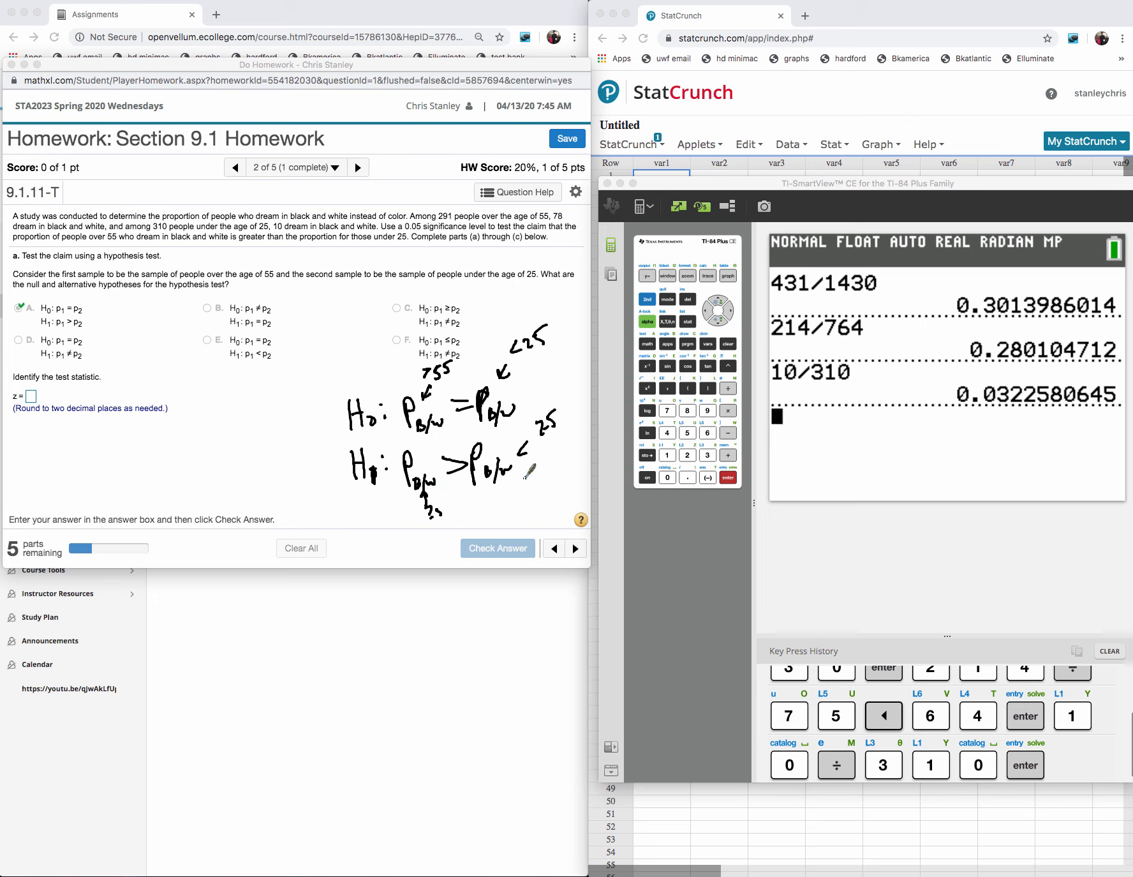
pyautogui.moveTo(527, 442); pyautogui.dragTo(516, 469)
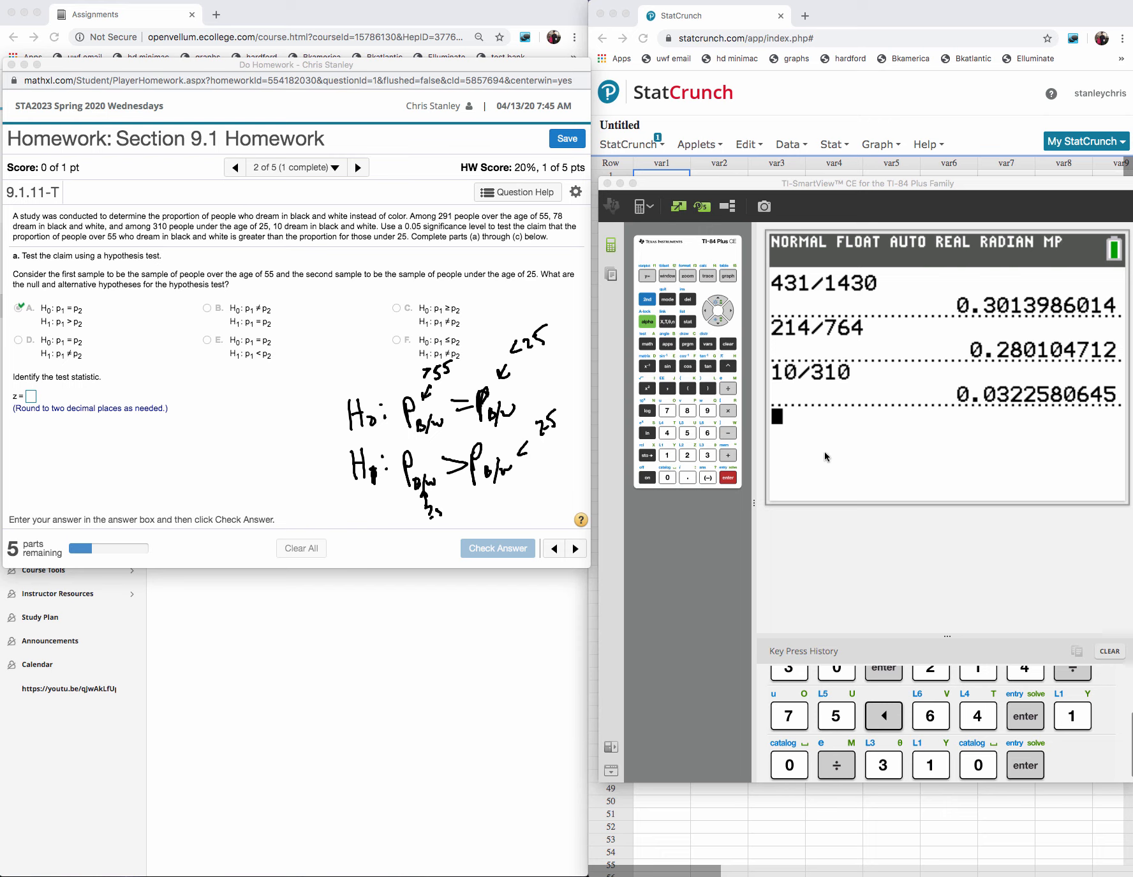
# - Compute 78/291 in the calculator
pyautogui.click(669, 412)
pyautogui.click(688, 410)
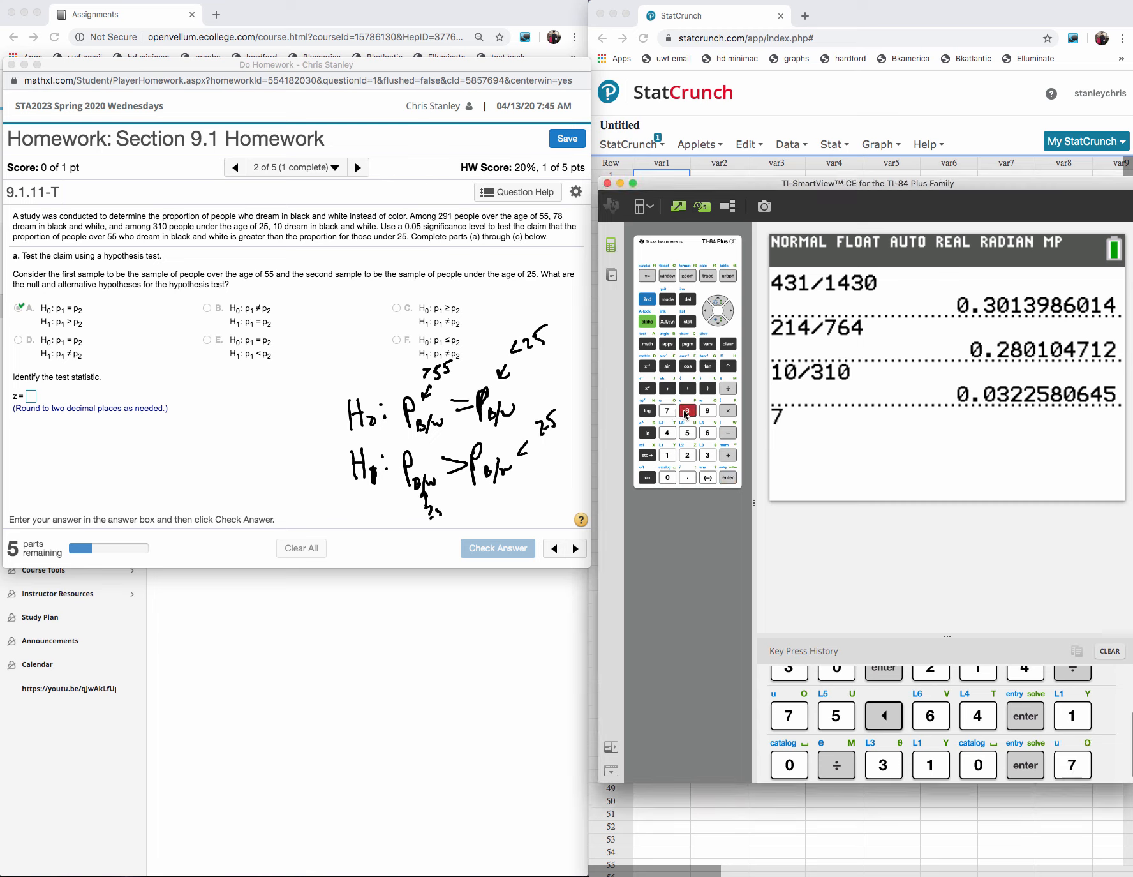
pyautogui.click(728, 388)
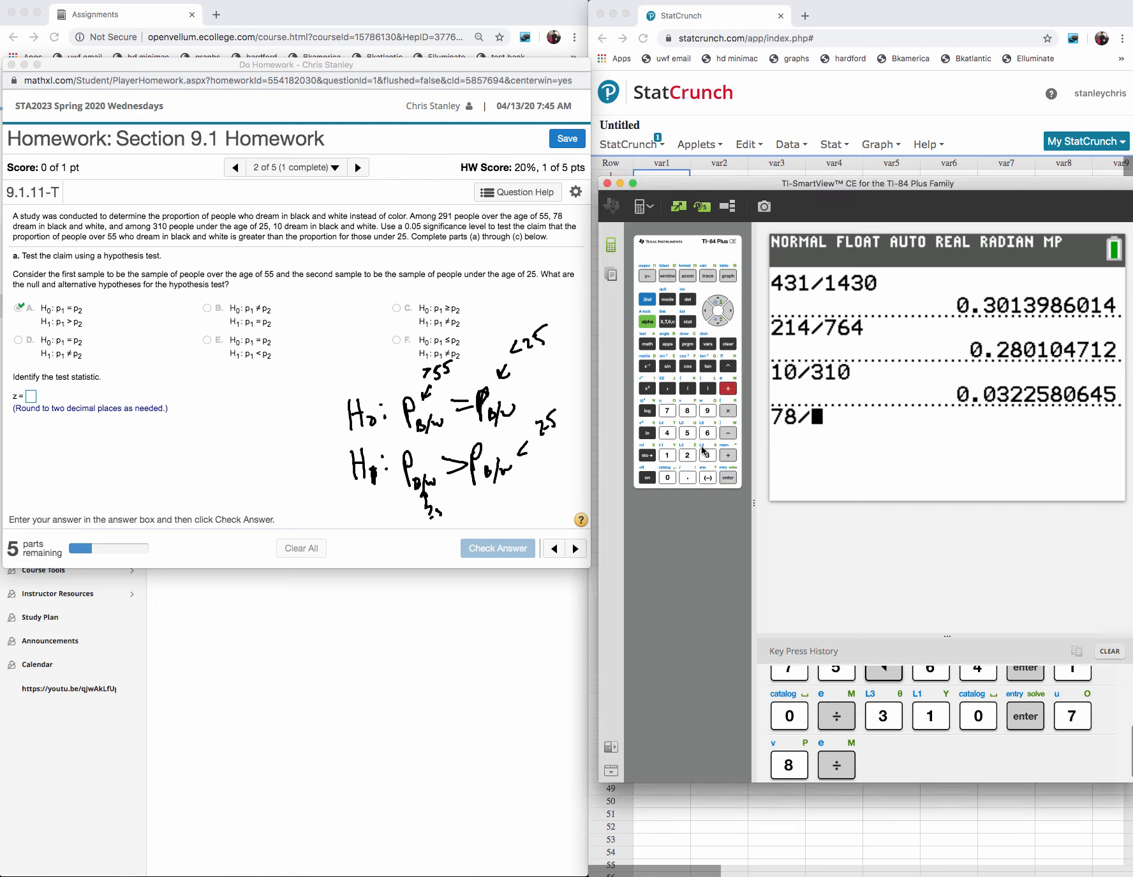
pyautogui.click(688, 455)
pyautogui.click(707, 411)
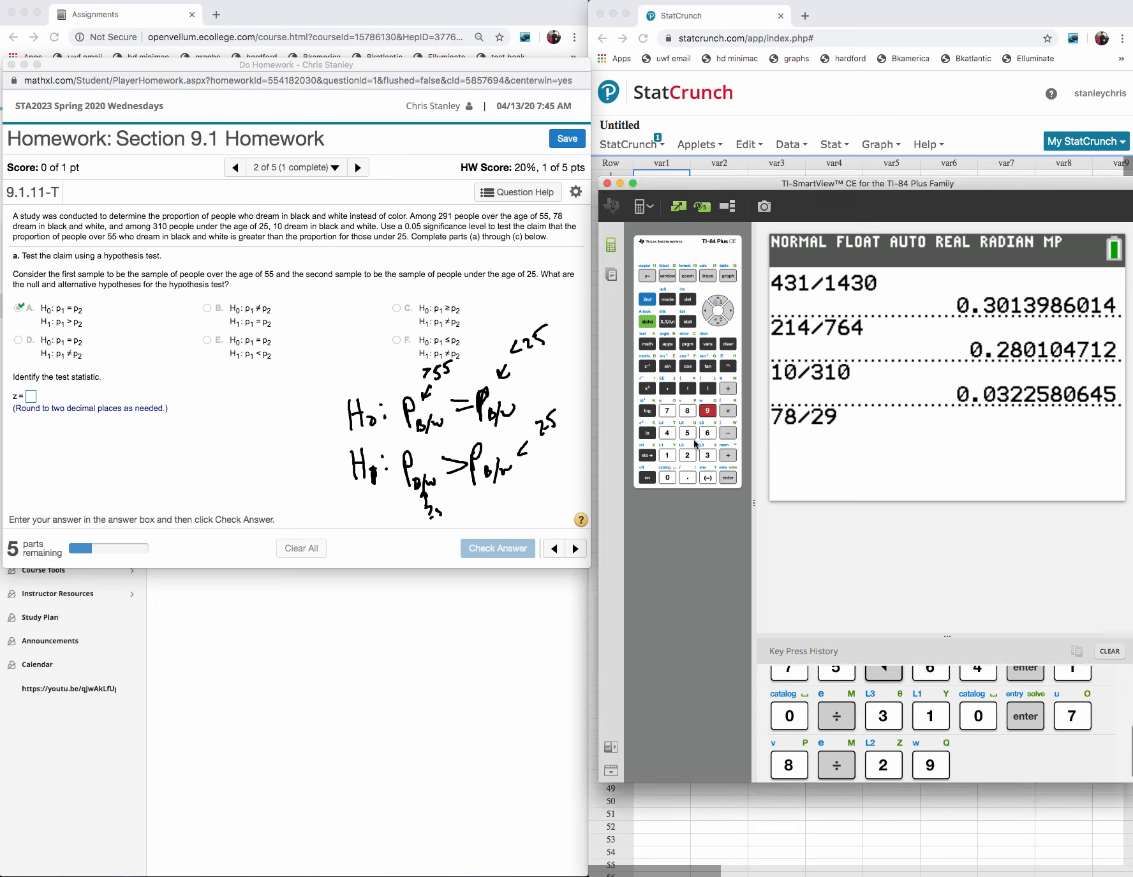
pyautogui.click(668, 455)
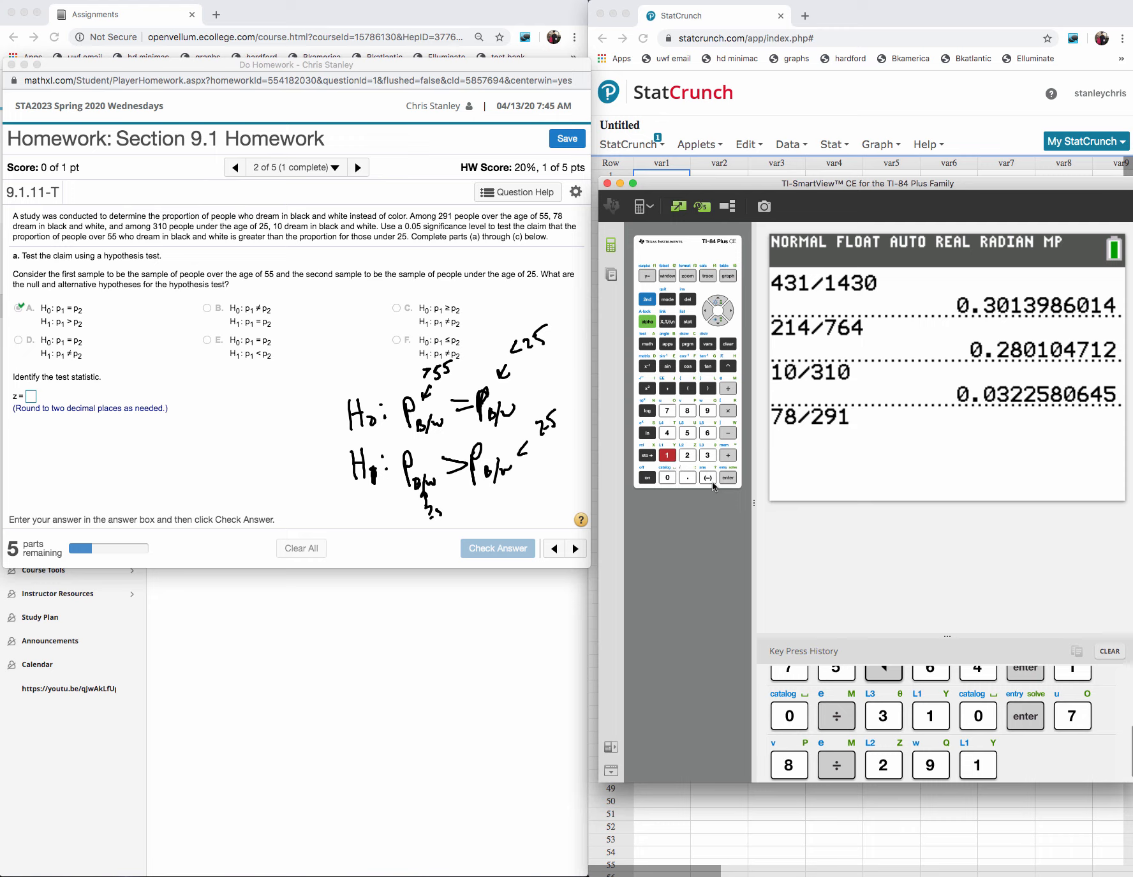
pyautogui.click(733, 480)
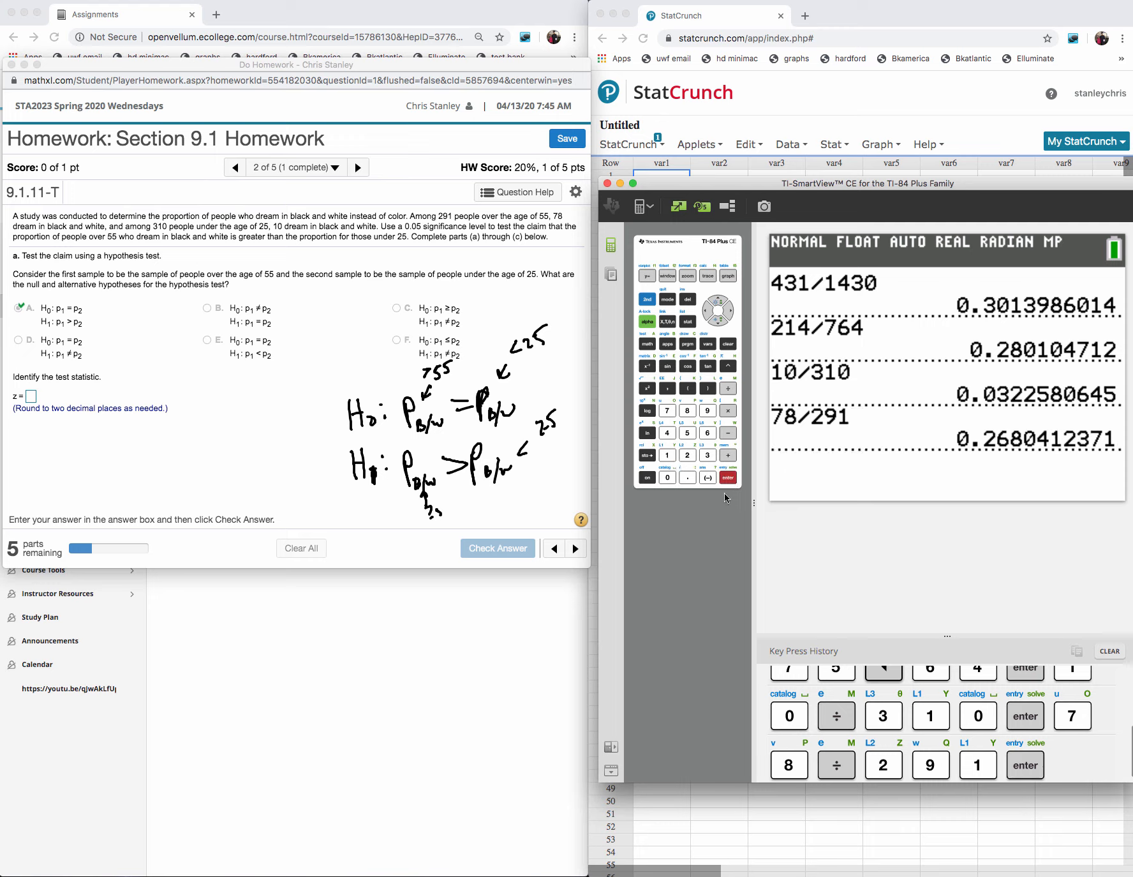
# - Minimize the calculator window and erase all the handwritten hypotheses from the homework page
pyautogui.click(784, 443)
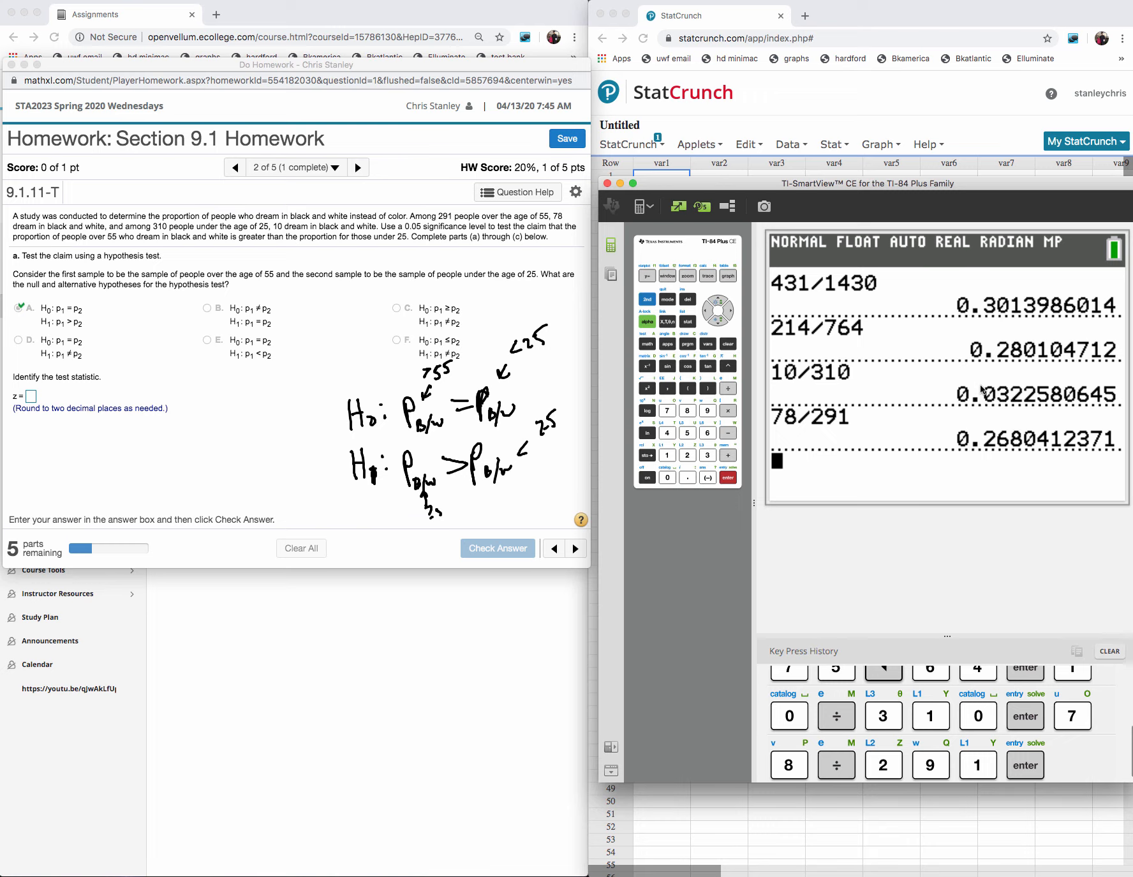
pyautogui.click(620, 185)
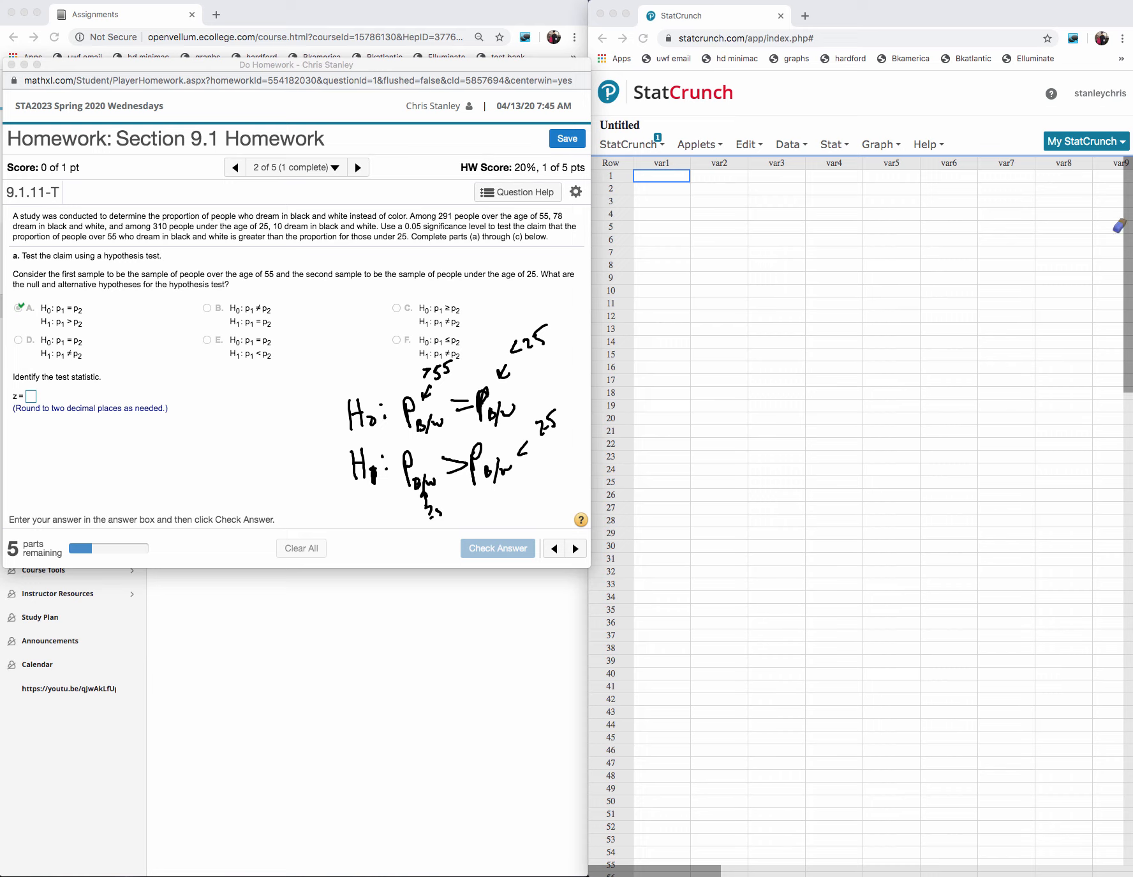
pyautogui.moveTo(557, 382)
pyautogui.mouseDown()
pyautogui.moveTo(442, 460)
pyautogui.moveTo(402, 446)
pyautogui.moveTo(448, 518)
pyautogui.mouseUp()
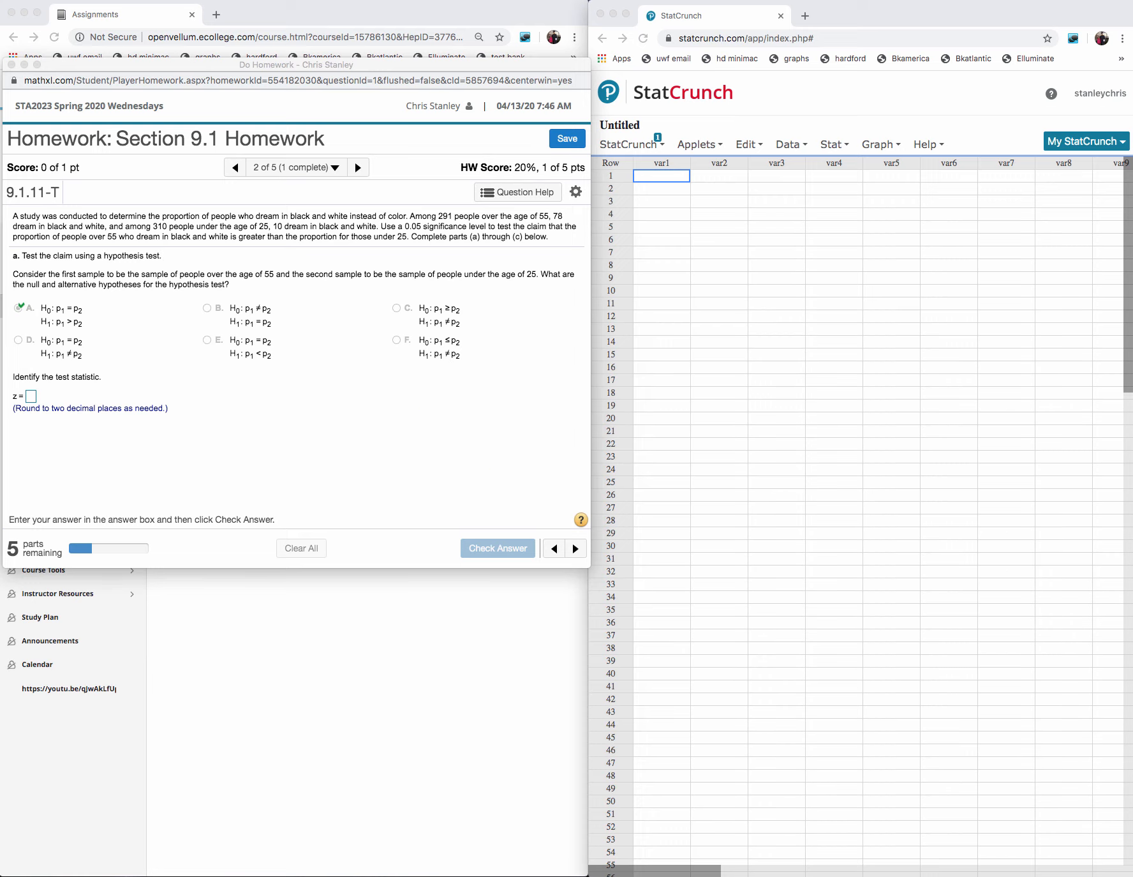
# - Set up a two-sample proportion test from summary data with 78 successes of 291 for sample 1 and 10 of 310 for sample 2
pyautogui.click(829, 146)
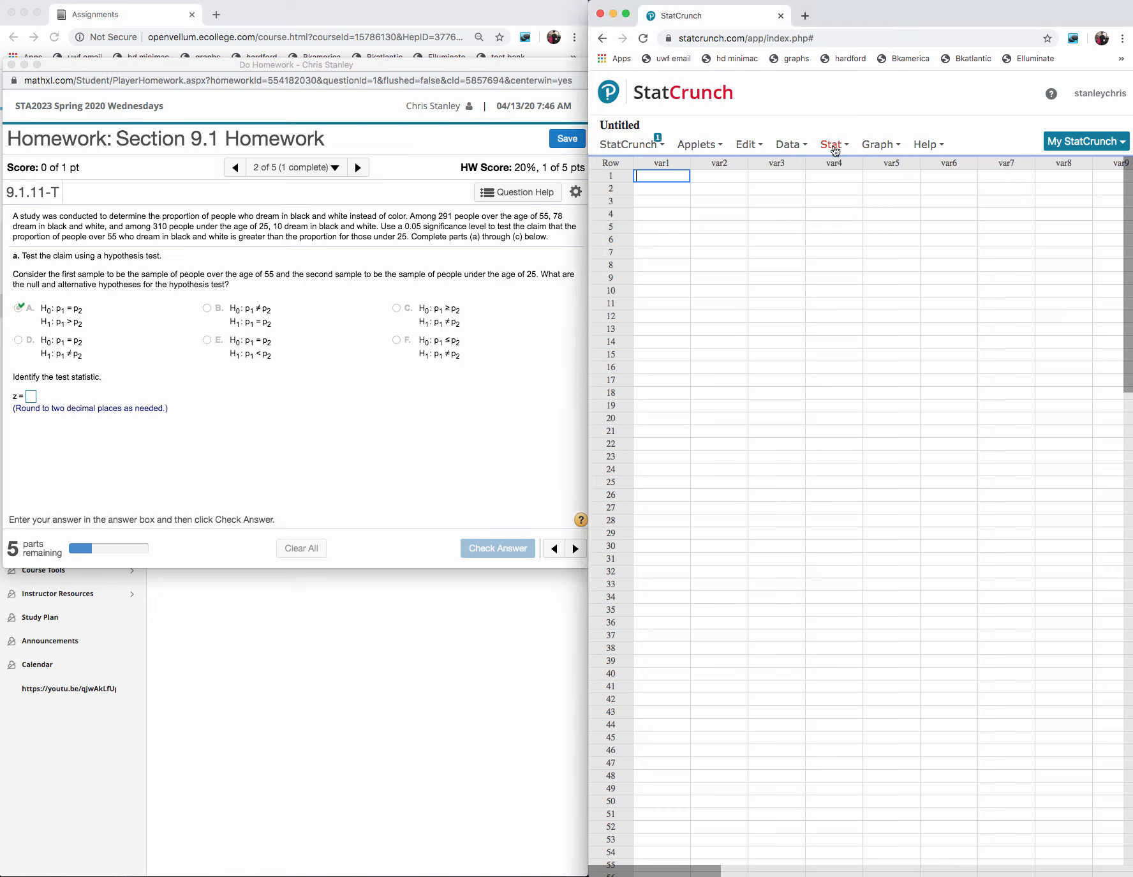
pyautogui.click(835, 144)
pyautogui.moveTo(859, 243)
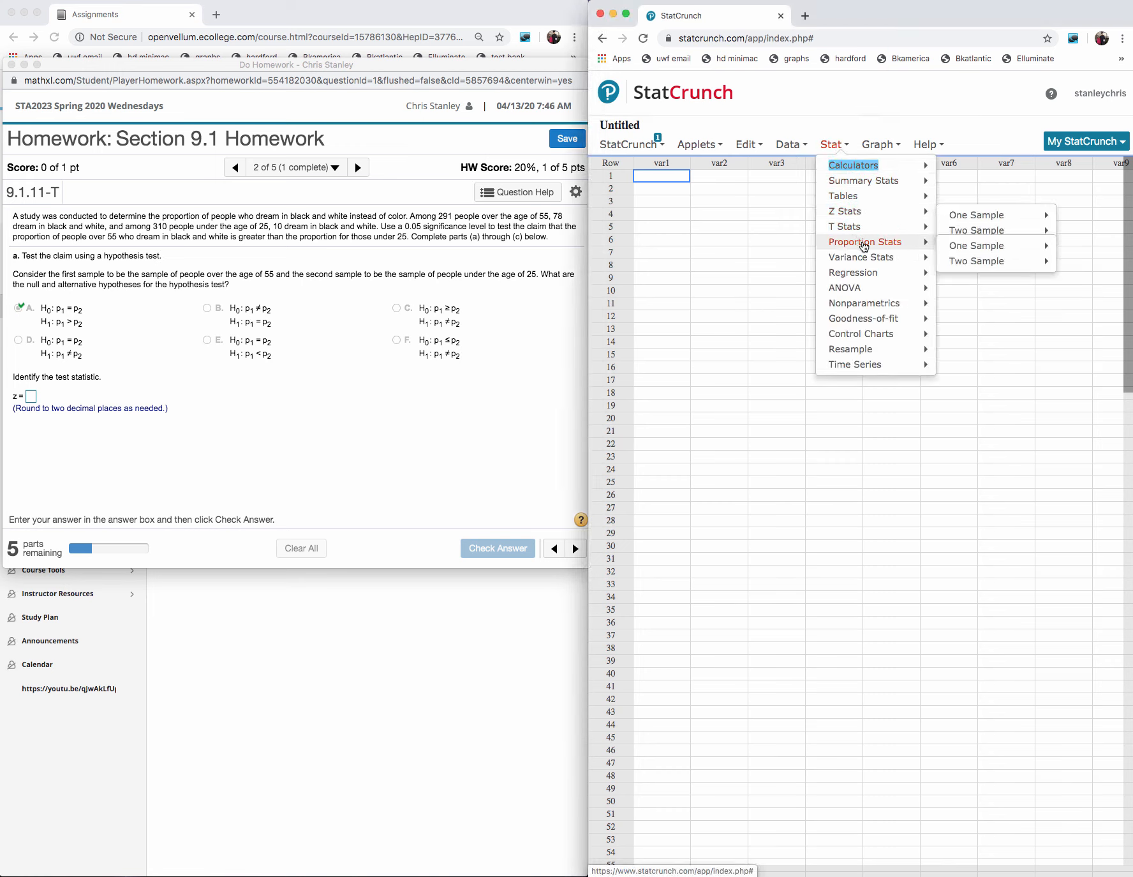
pyautogui.moveTo(954, 261)
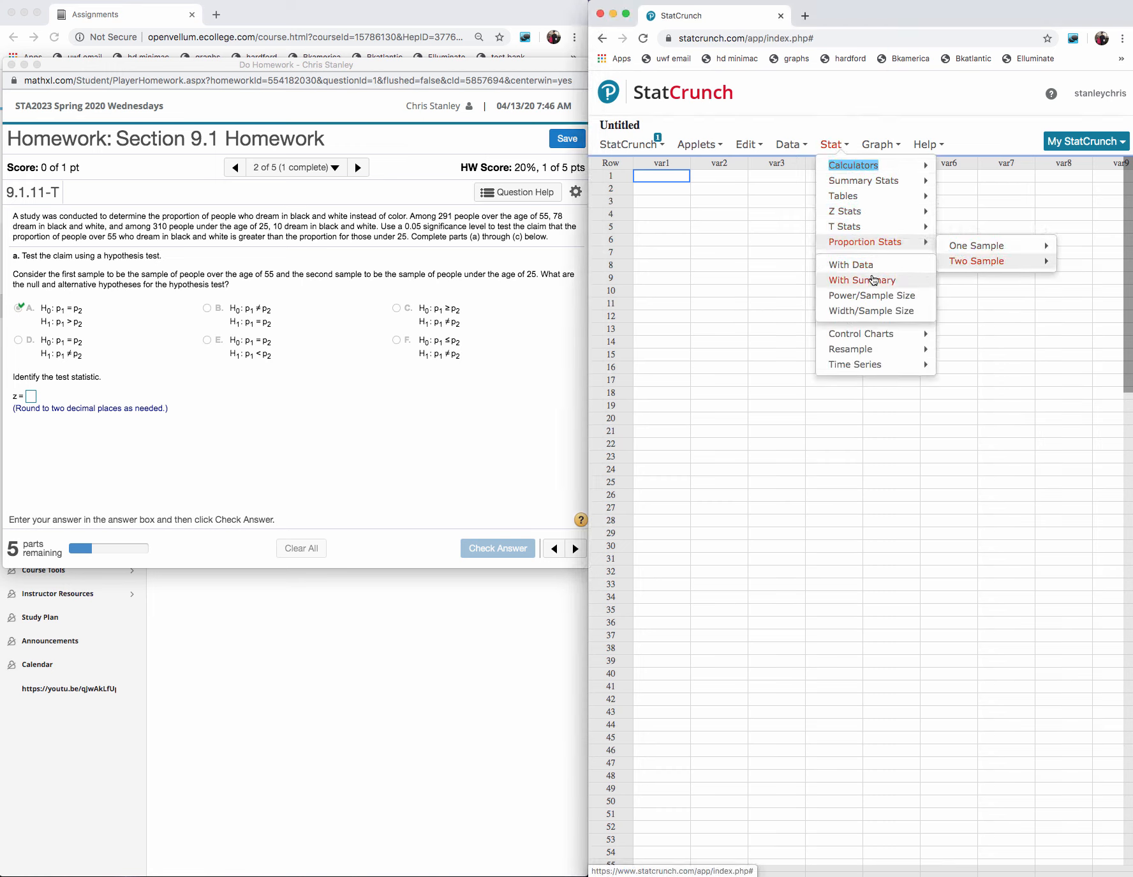
pyautogui.click(872, 280)
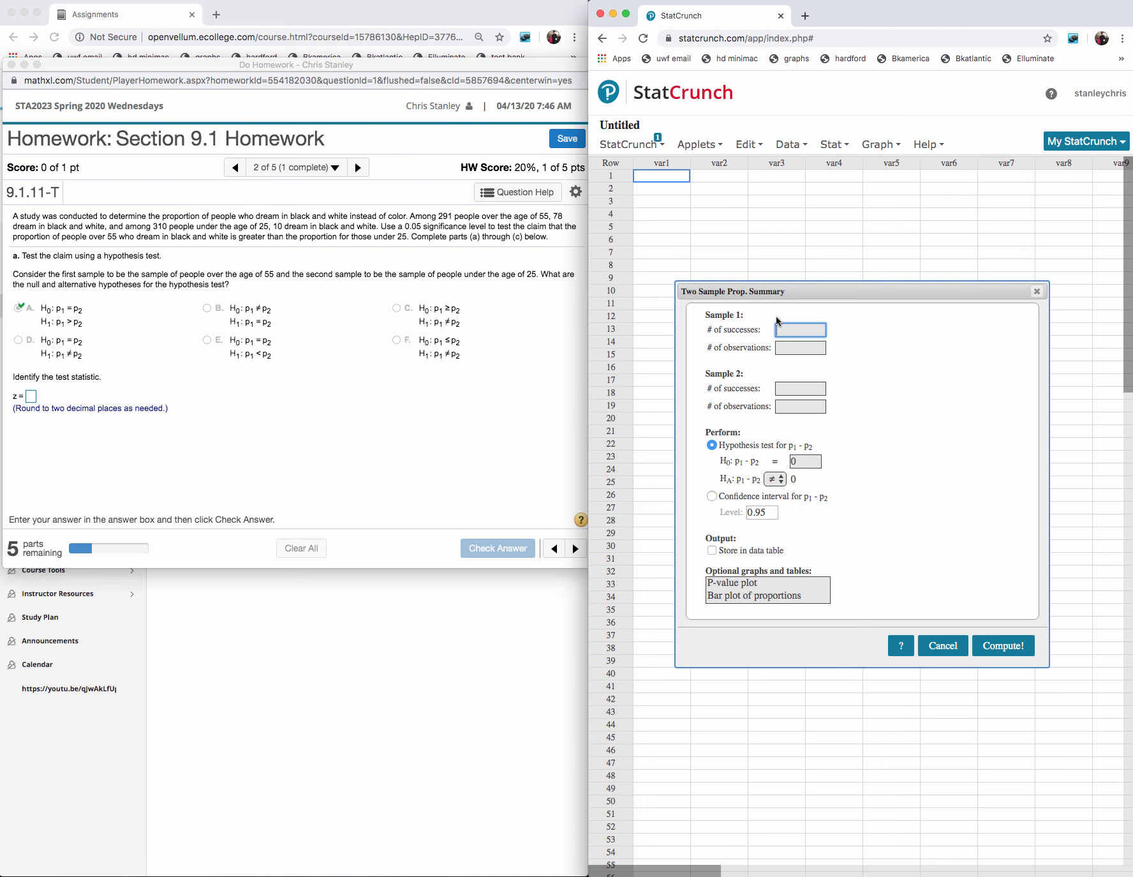
pyautogui.write('78')
pyautogui.click(787, 348)
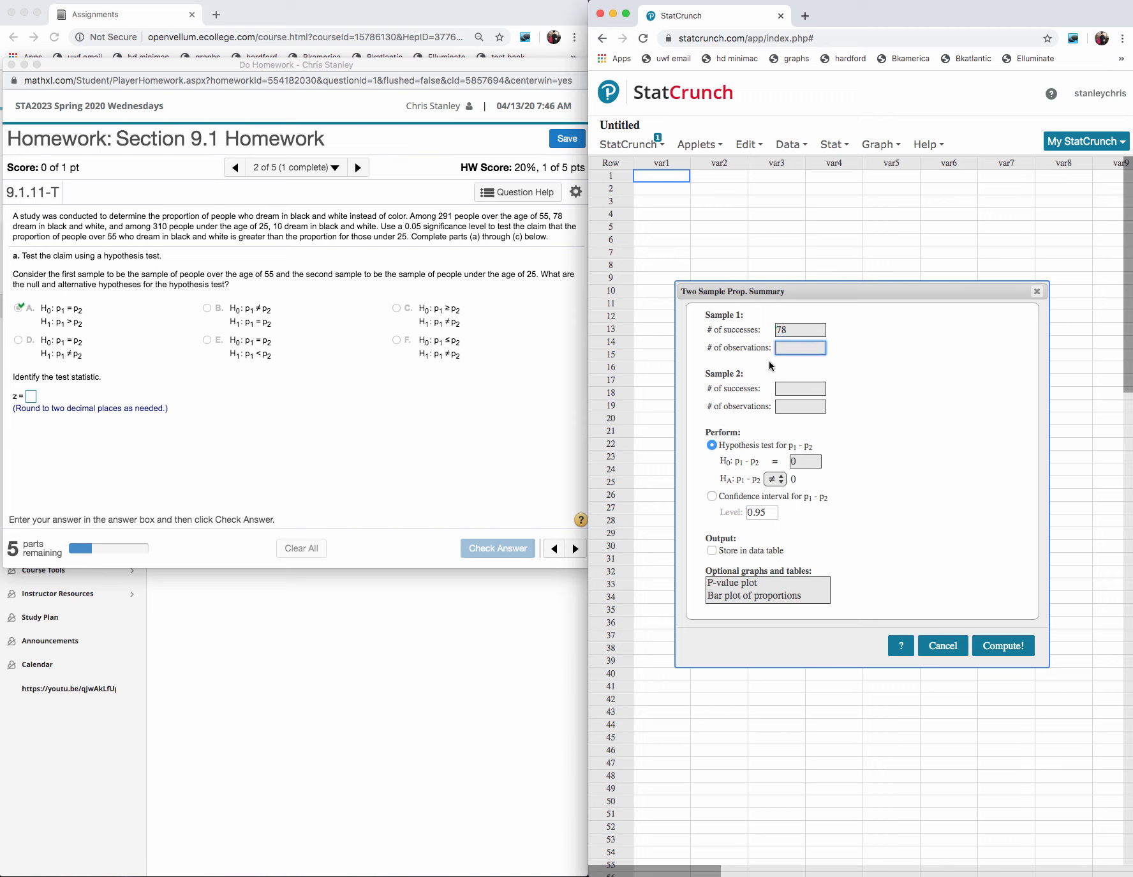
pyautogui.write('291')
pyautogui.click(805, 389)
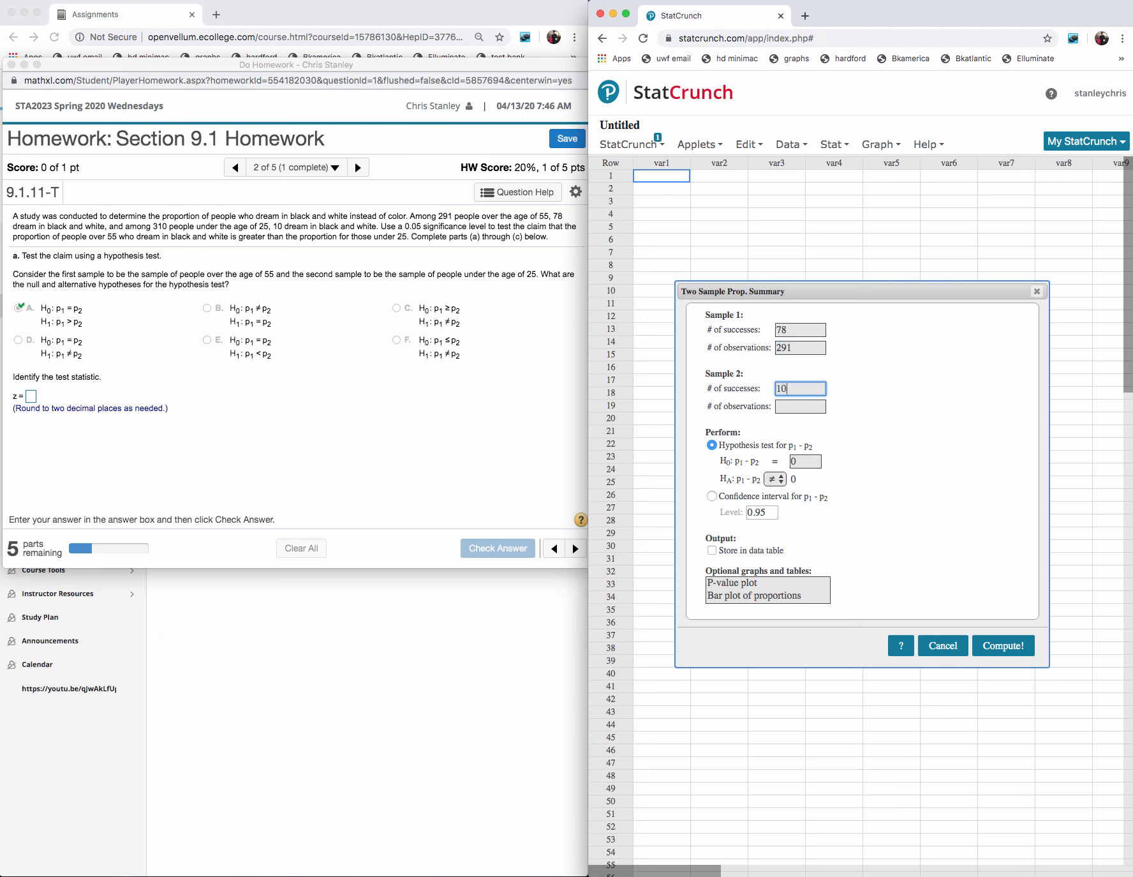
pyautogui.click(795, 407)
pyautogui.write('310')
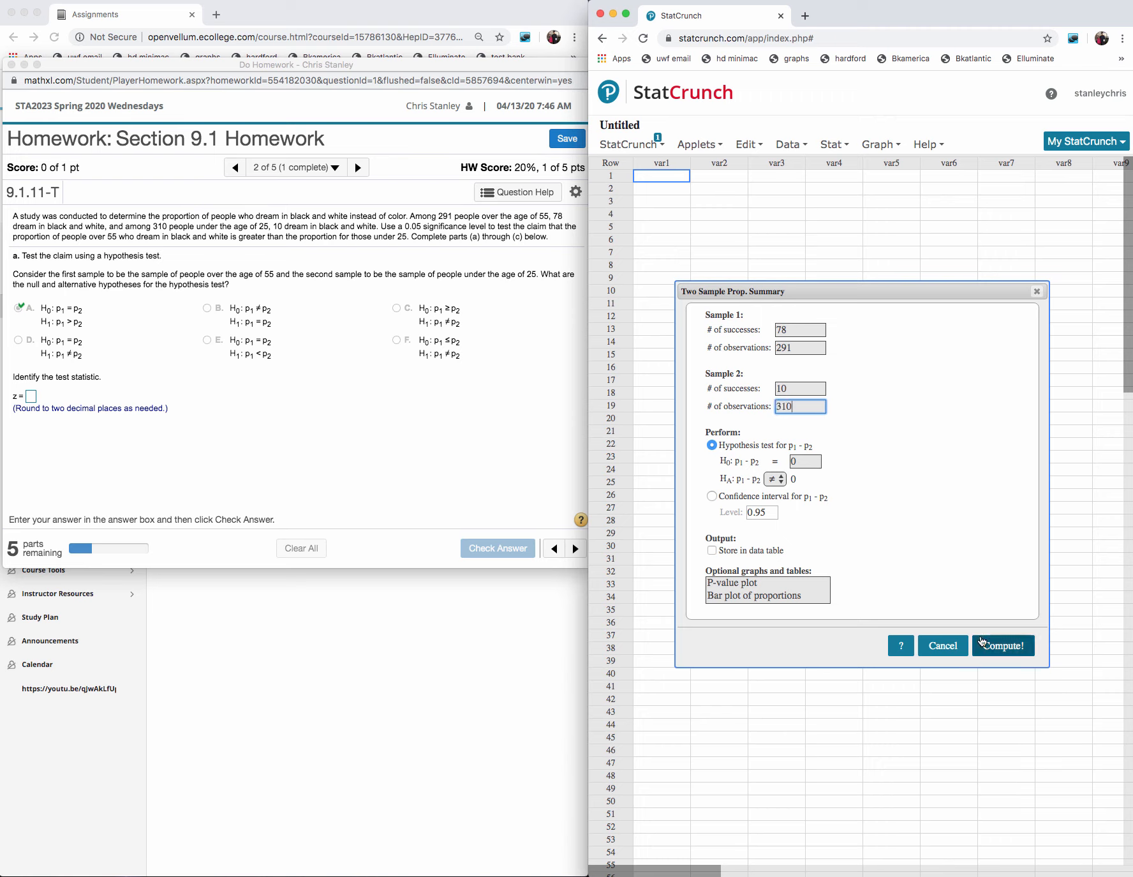
# - Set the alternative hypothesis to p1 - p2 > 0 and compute the hypothesis test
pyautogui.click(775, 478)
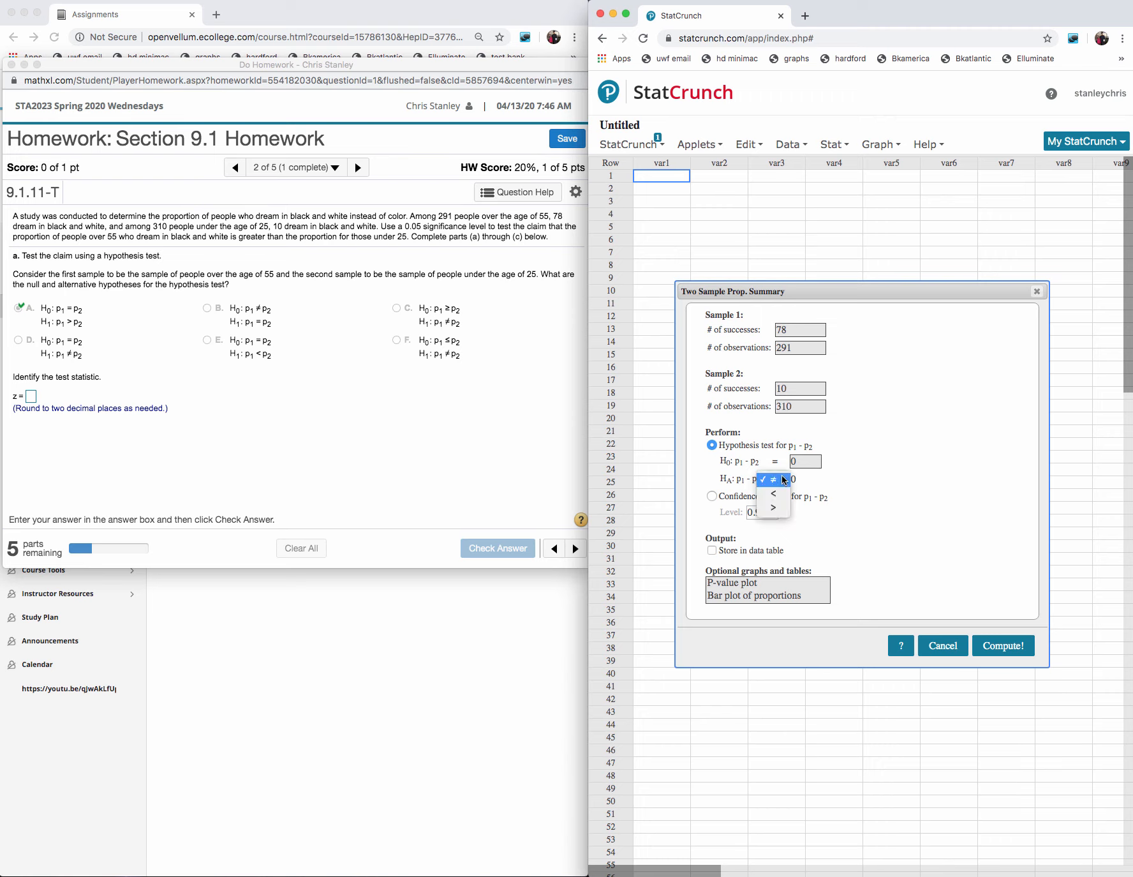
pyautogui.click(774, 510)
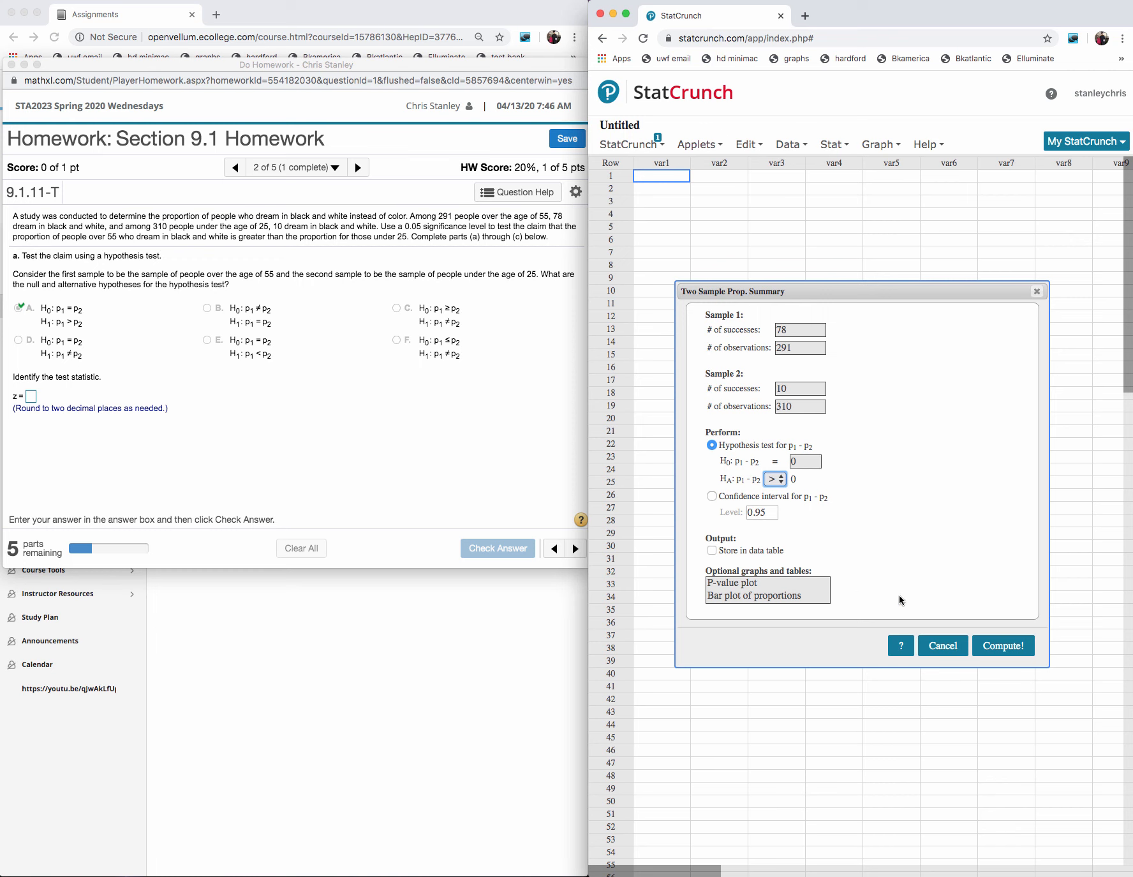
pyautogui.click(993, 646)
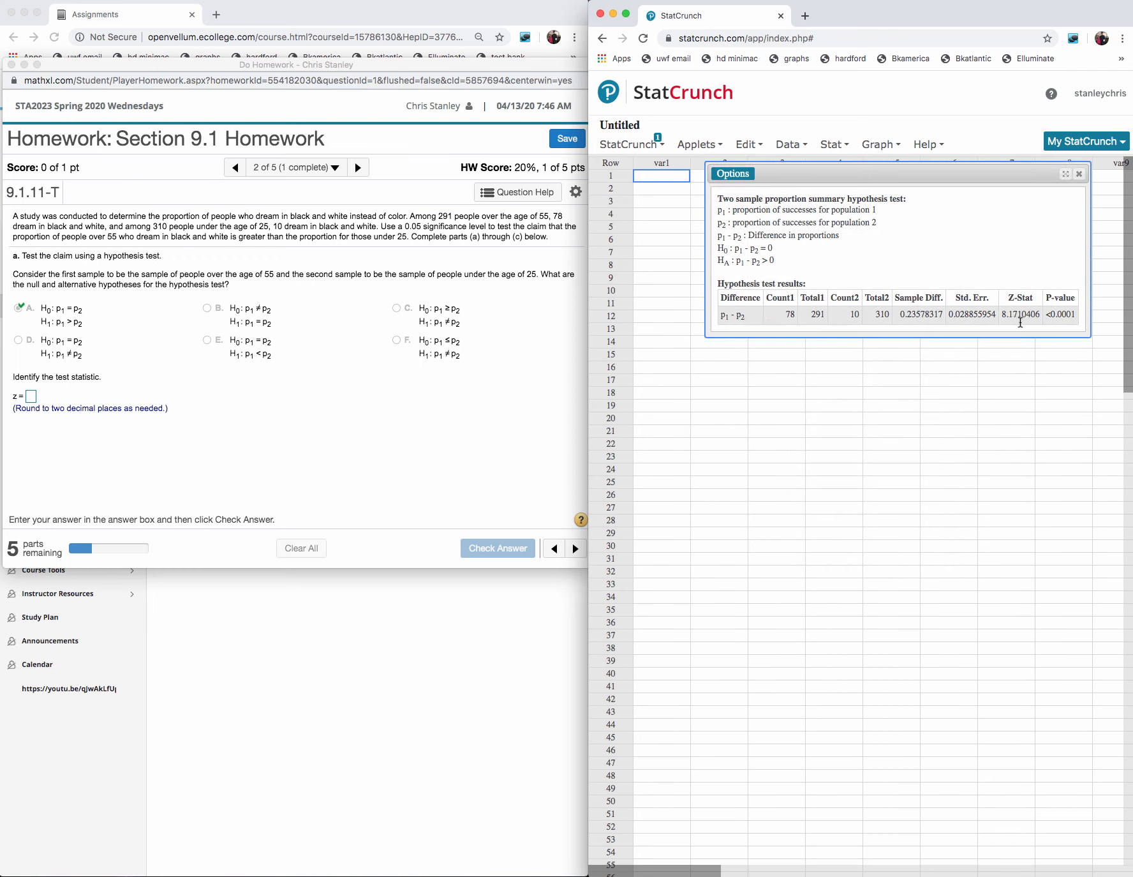
# - Answer the homework's test statistic with z = 8.17, submit it for checking and dismiss the feedback
pyautogui.click(30, 396)
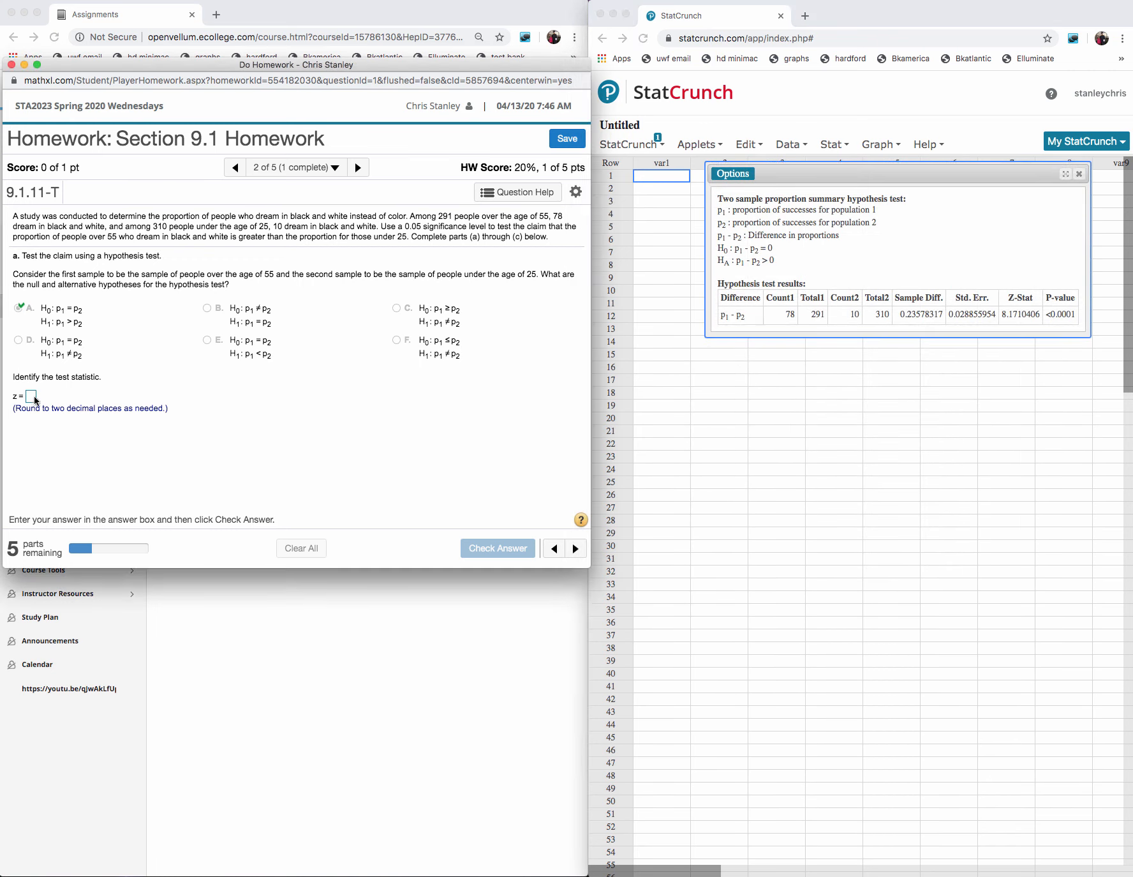
pyautogui.write('8')
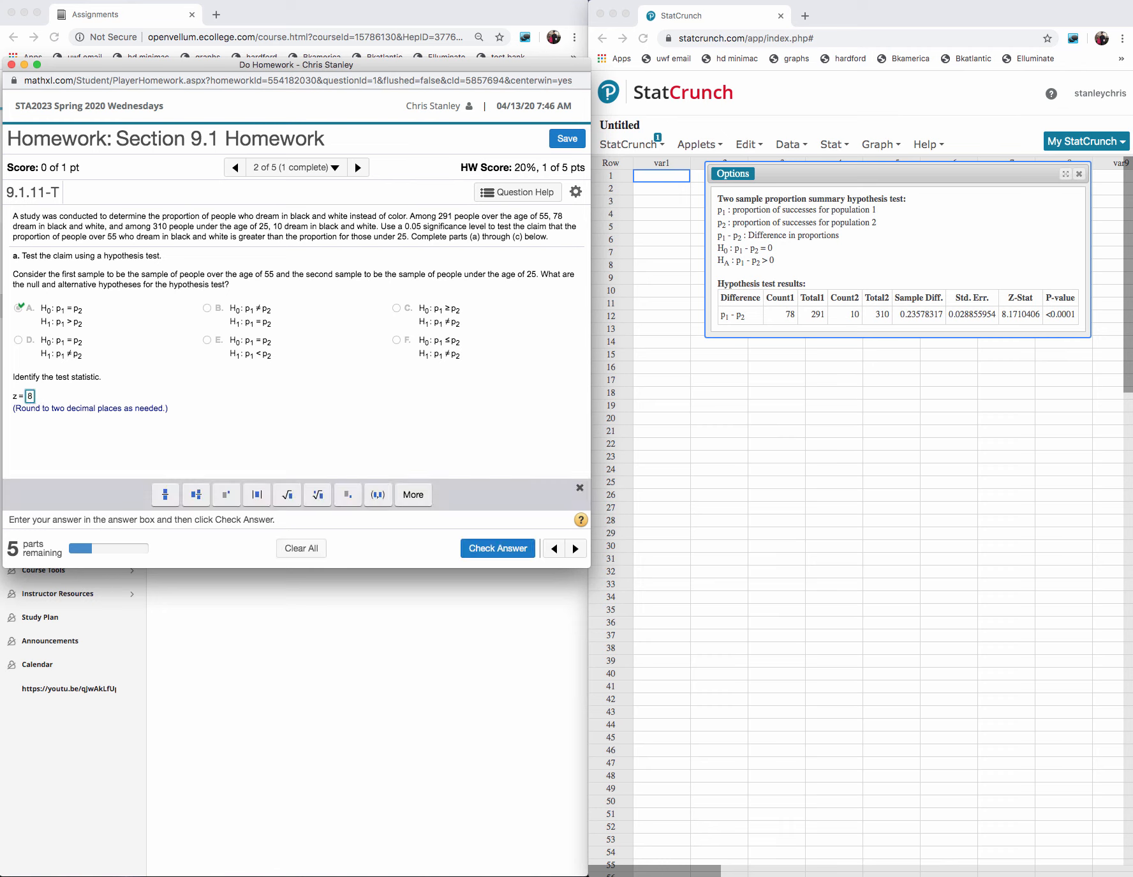
pyautogui.write('.17')
pyautogui.click(501, 550)
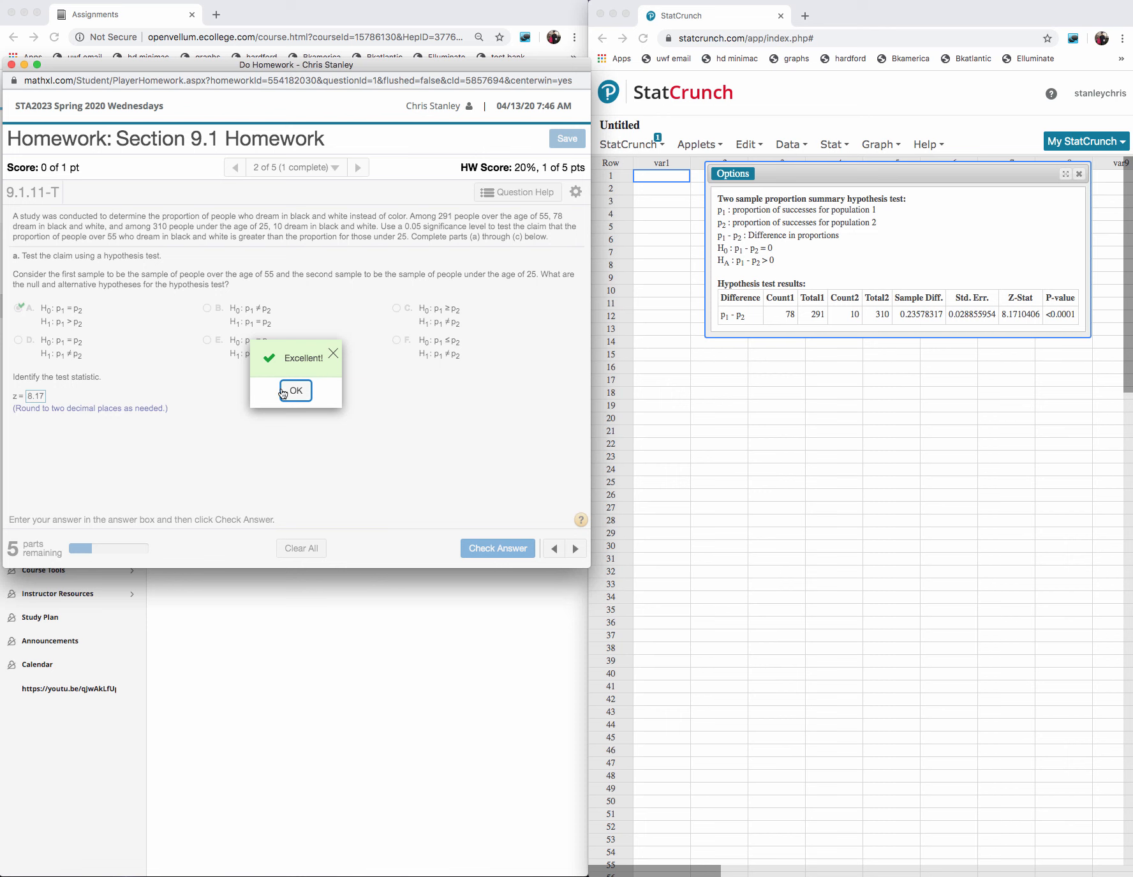
pyautogui.click(283, 391)
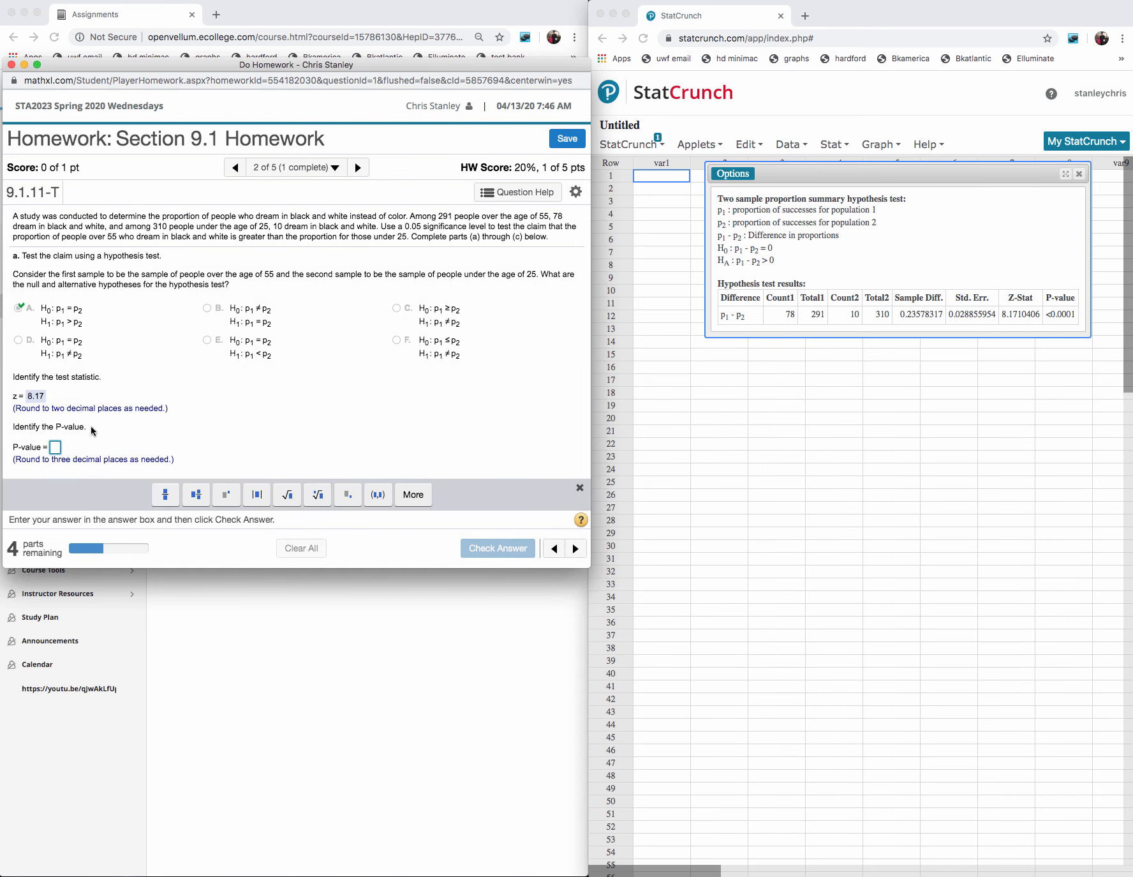
# - Answer the P-value with 0, submit it for checking and dismiss the feedback
pyautogui.write('0')
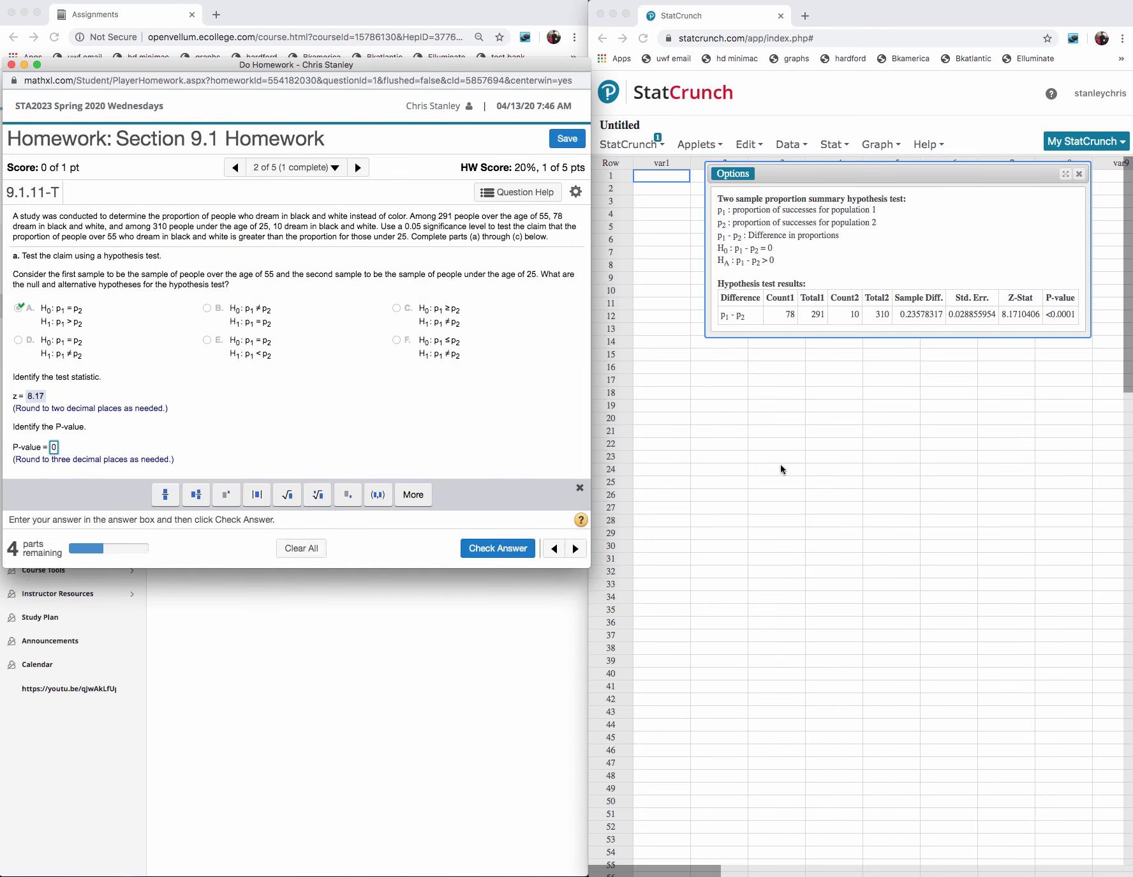
pyautogui.click(497, 548)
pyautogui.click(302, 396)
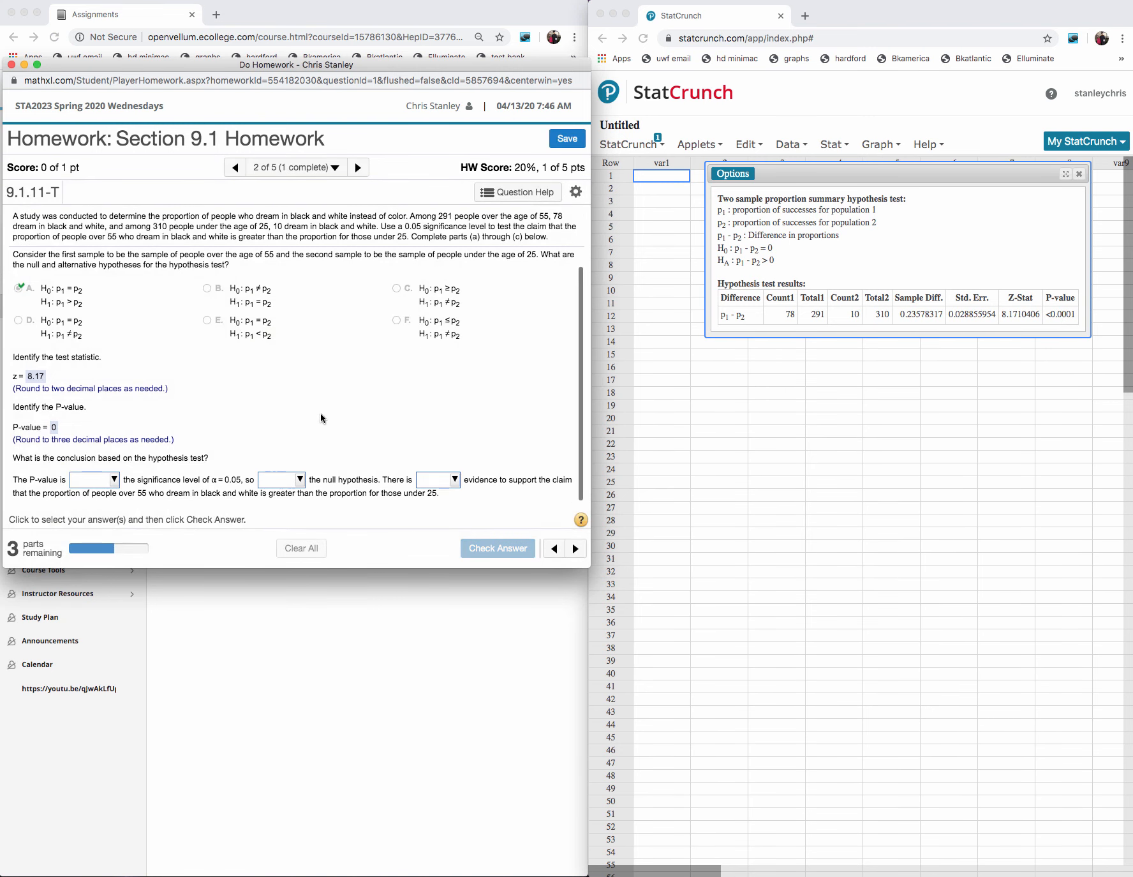
# - Complete the conclusion with "less than", "reject" and "sufficient", submit it for checking and dismiss the feedback
pyautogui.click(112, 479)
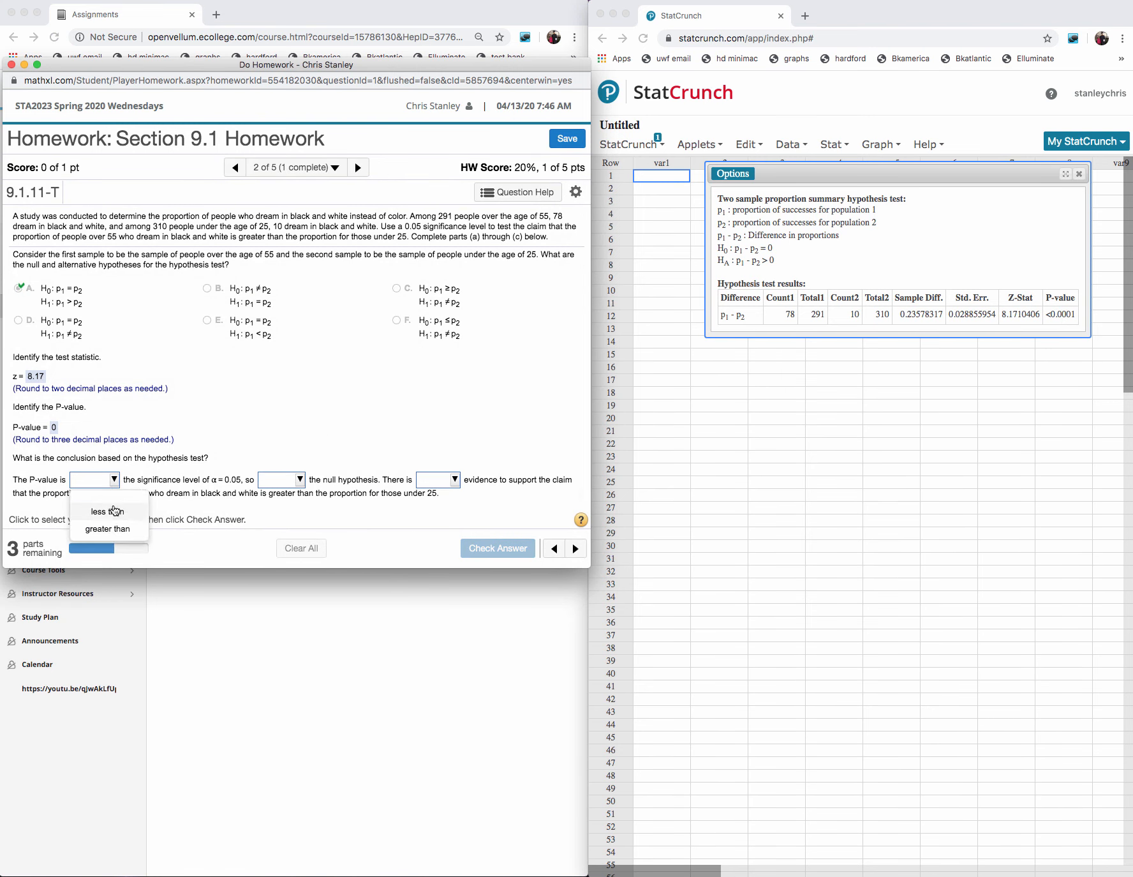
pyautogui.click(115, 511)
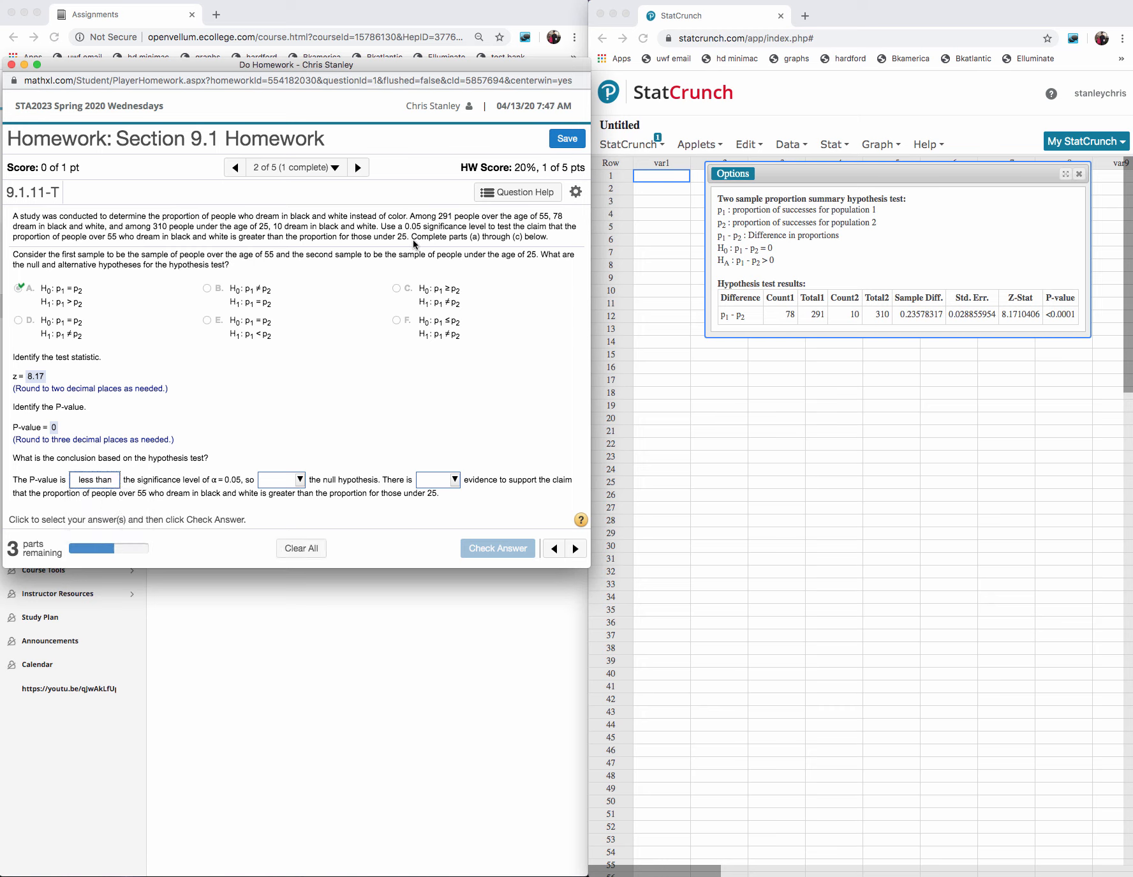
pyautogui.click(300, 481)
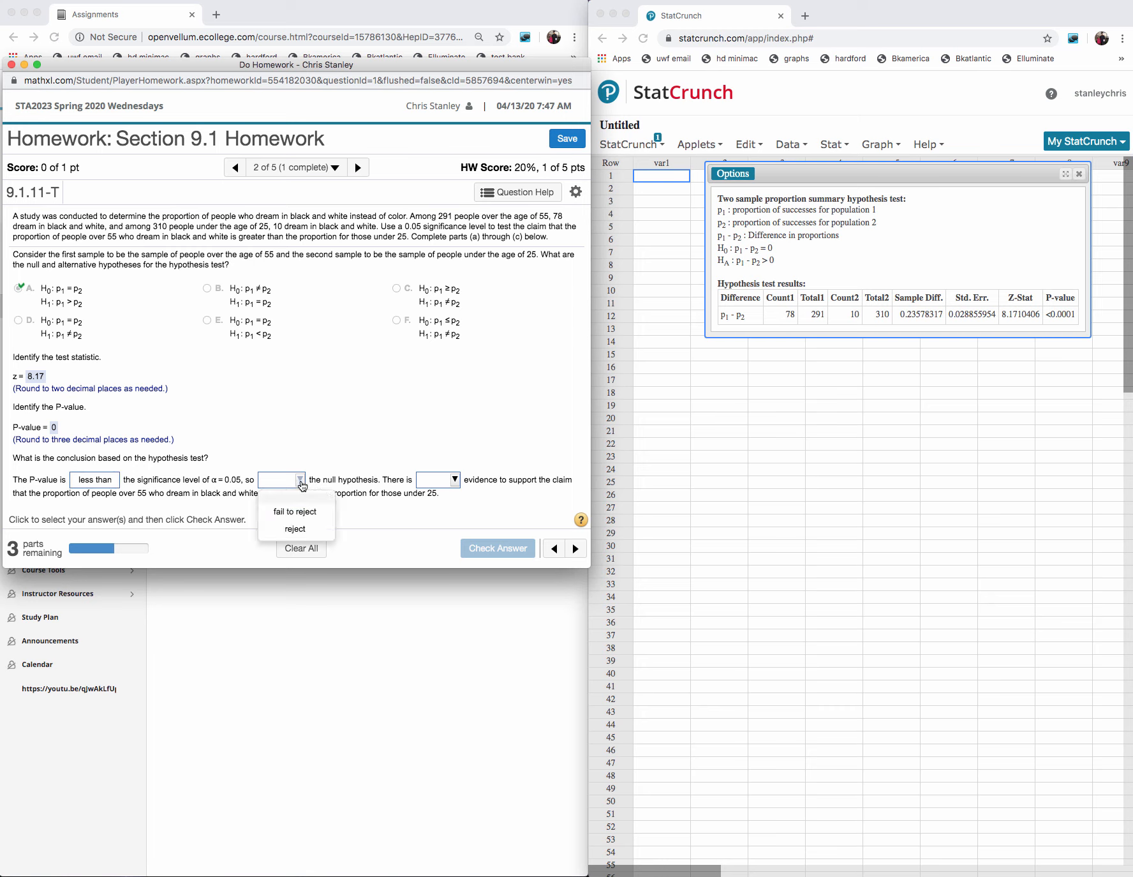
pyautogui.click(305, 528)
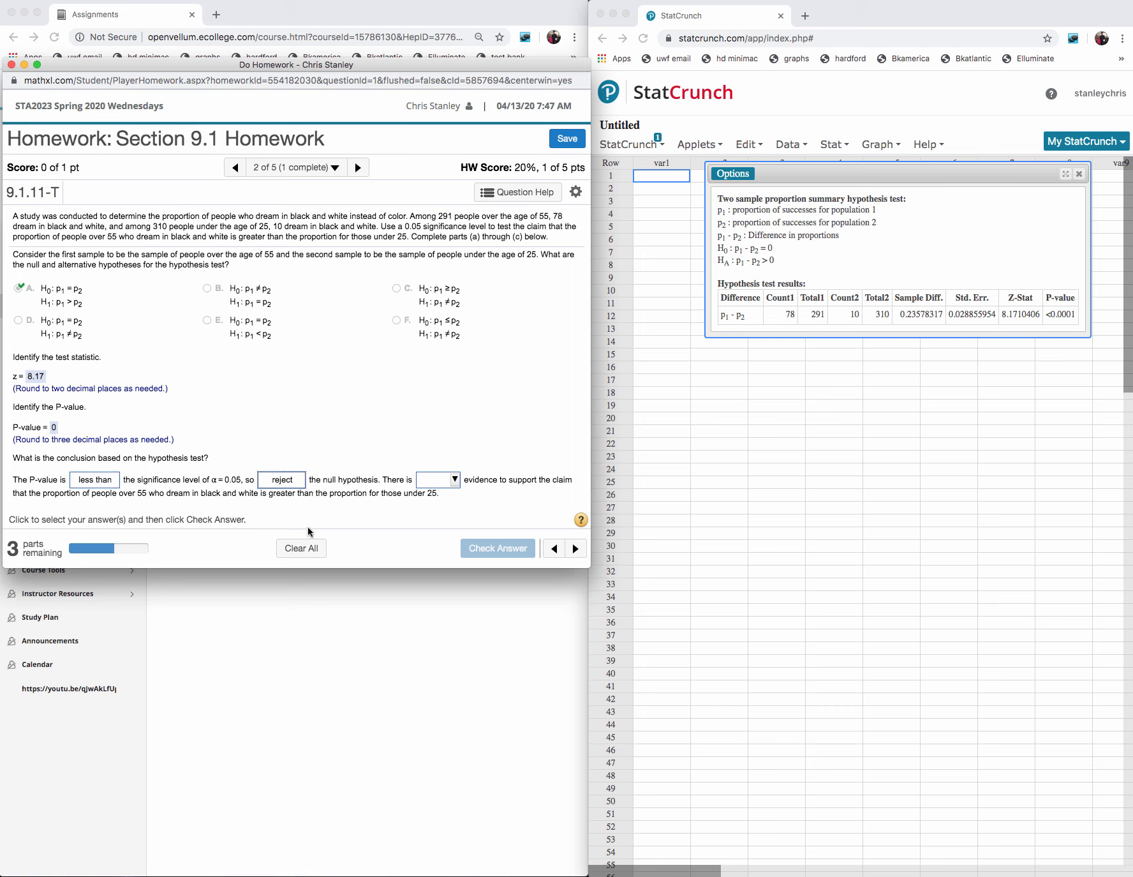
pyautogui.click(454, 480)
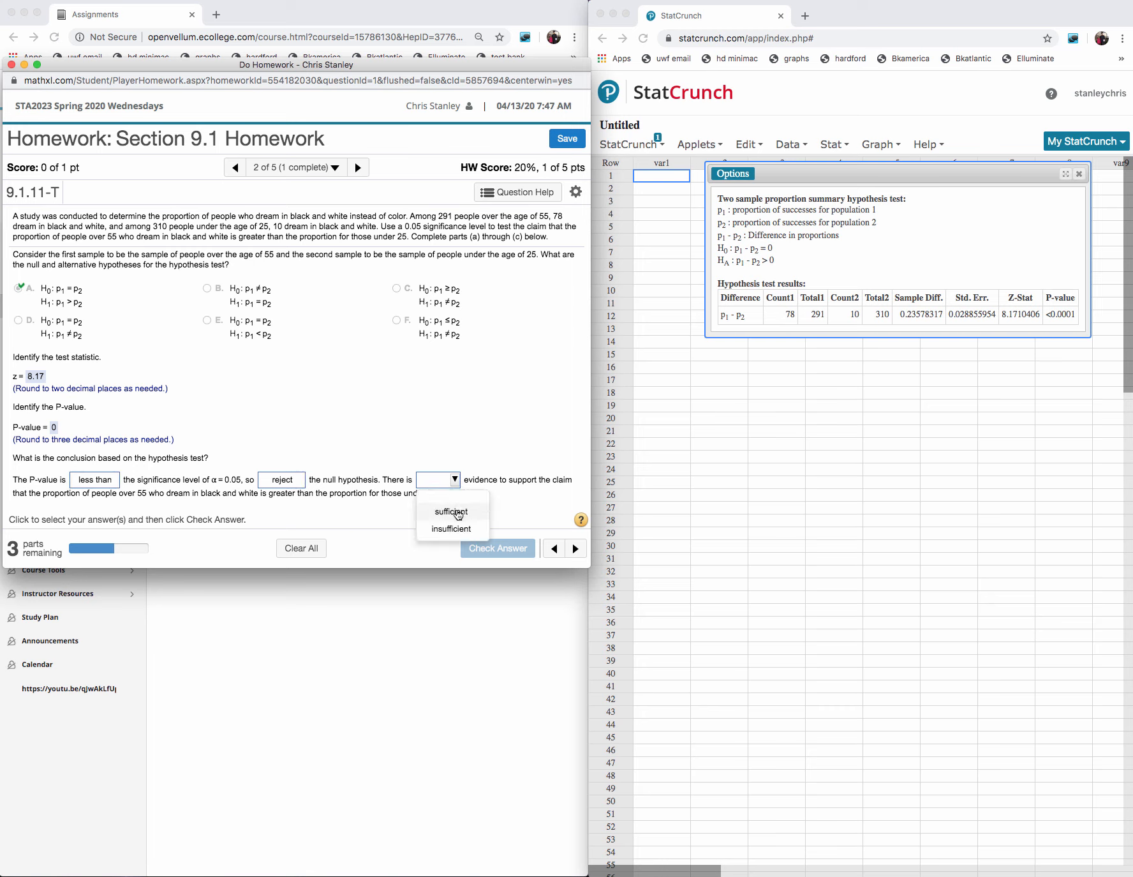
pyautogui.click(457, 512)
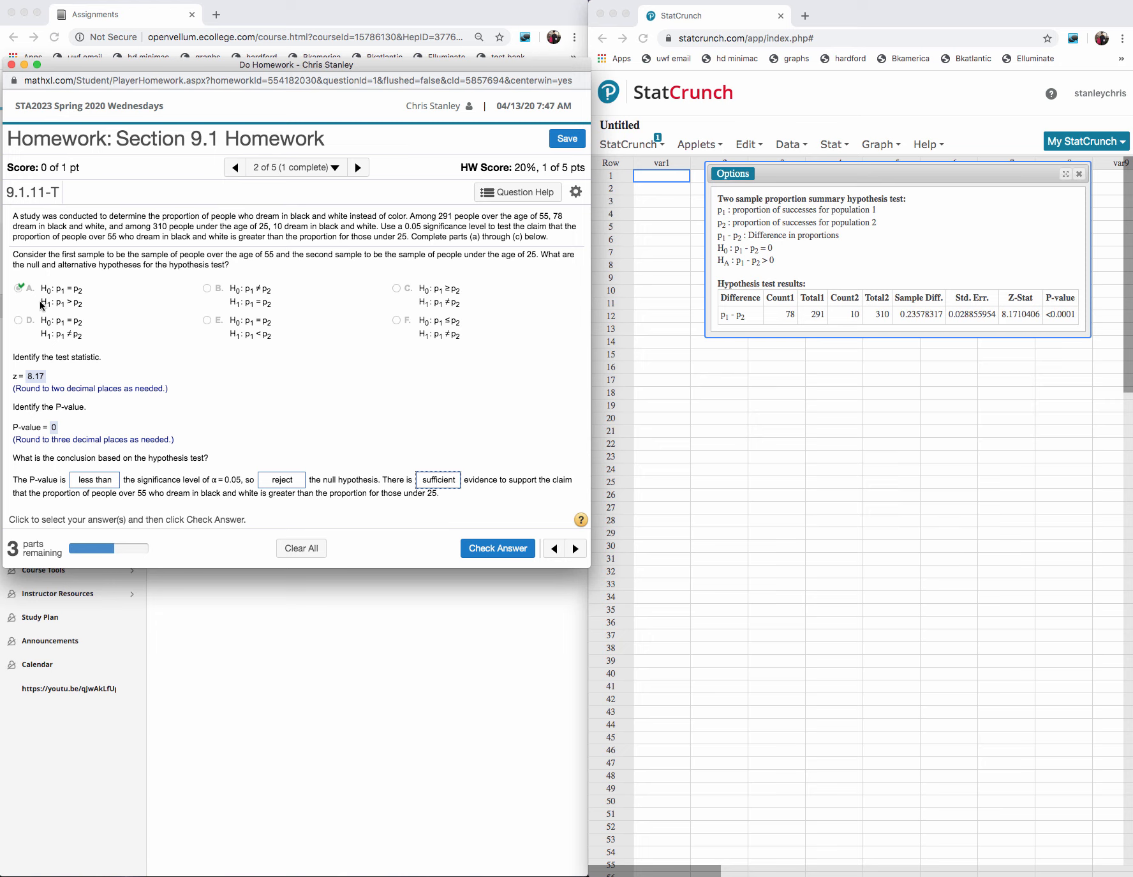
pyautogui.click(499, 553)
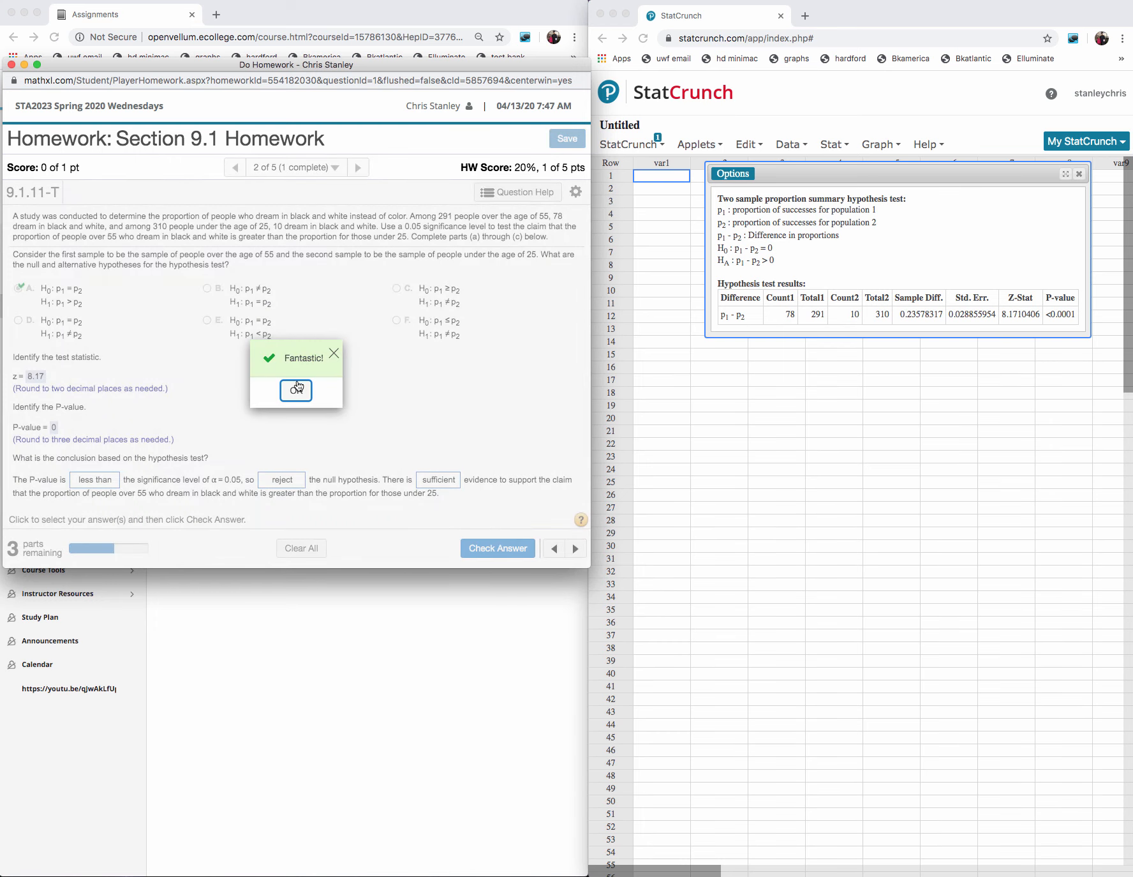
pyautogui.click(297, 389)
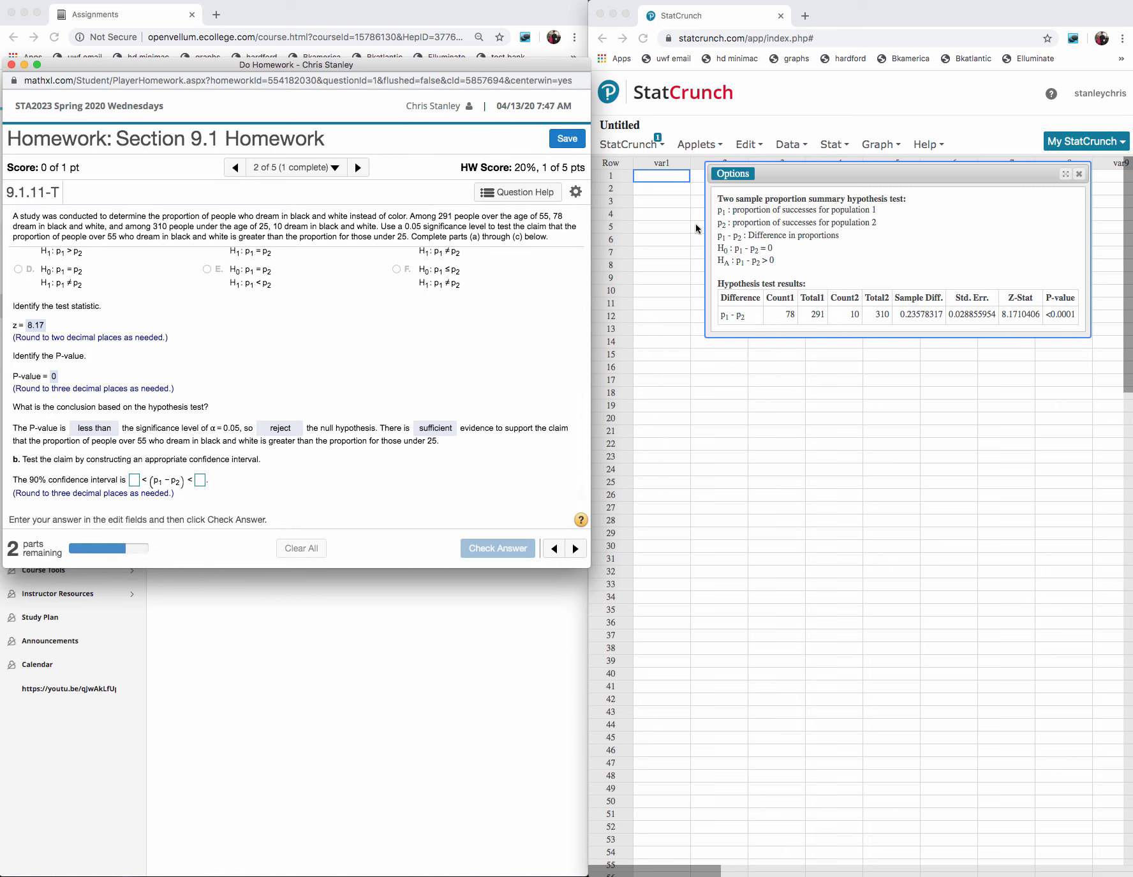
# - Edit the two-proportion analysis into a confidence interval for p1 - p2 at level 0.90 and compute it
pyautogui.click(730, 173)
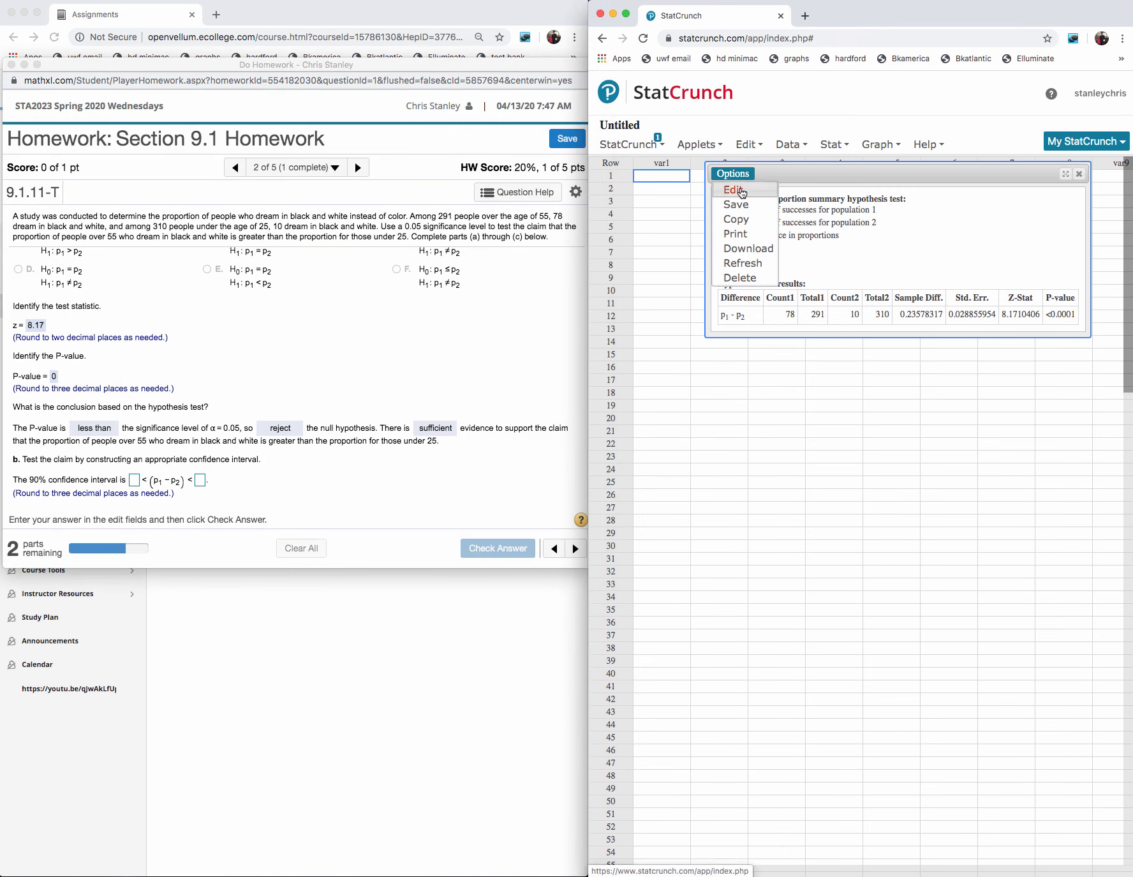
pyautogui.click(737, 191)
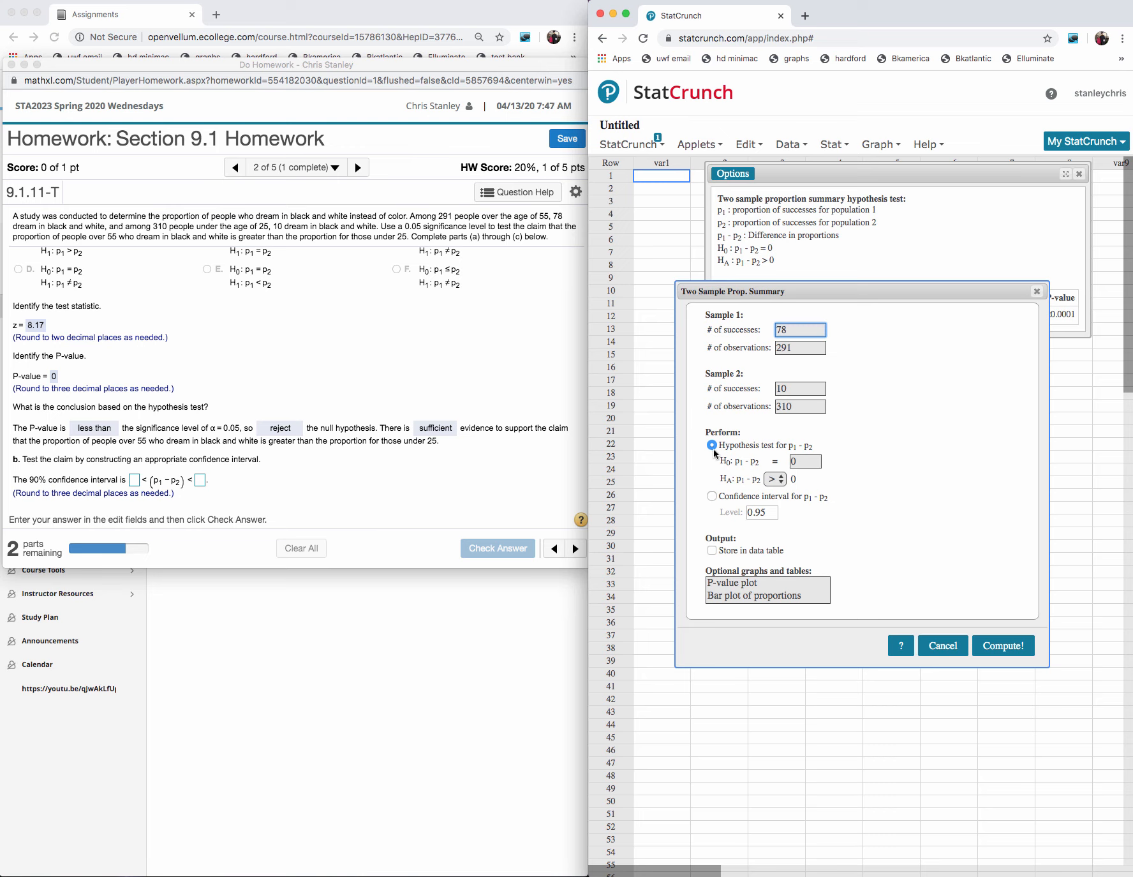
pyautogui.click(712, 496)
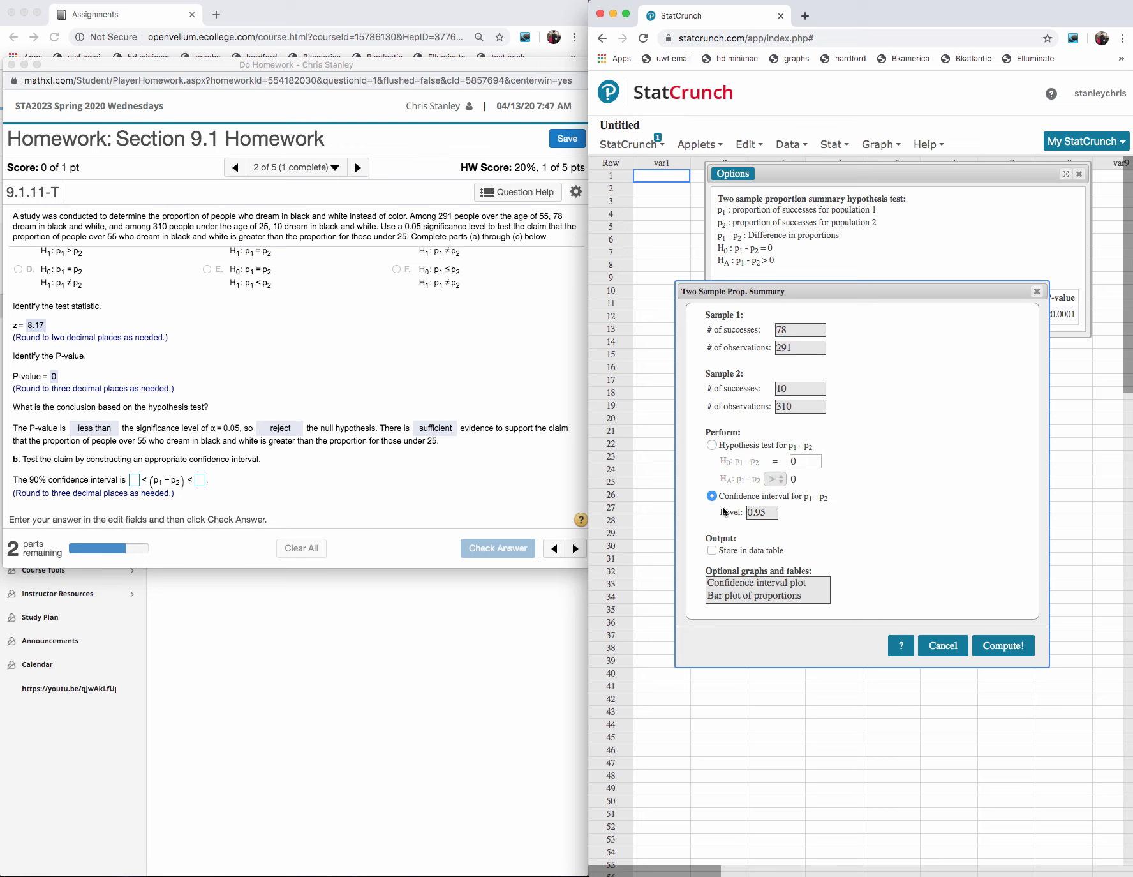
pyautogui.click(773, 512)
pyautogui.press('BackSpace')
pyautogui.write('0')
pyautogui.click(1000, 645)
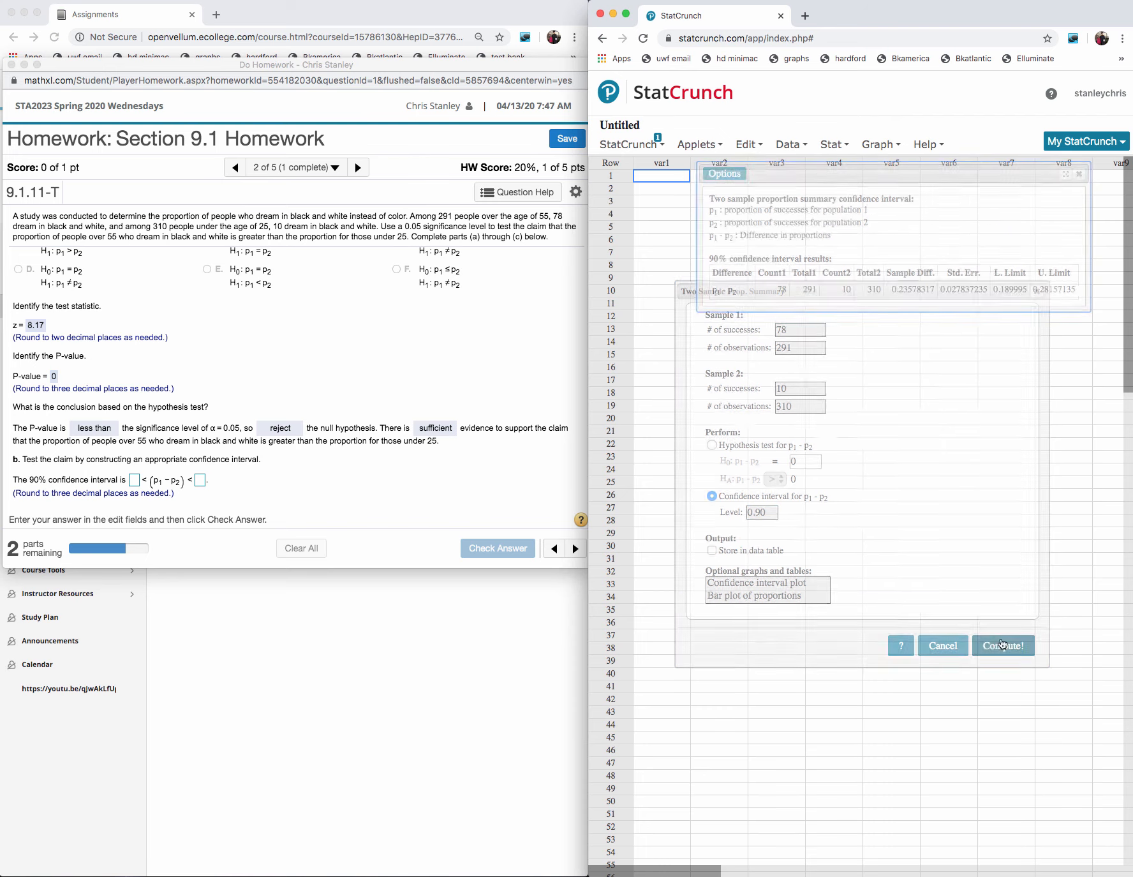
# - Copy the interval's lower limit 0.189995 and upper limit 0.28157135 into the homework's 90% confidence interval answer
pyautogui.moveTo(1028, 289); pyautogui.dragTo(991, 289)
pyautogui.press('super+c')
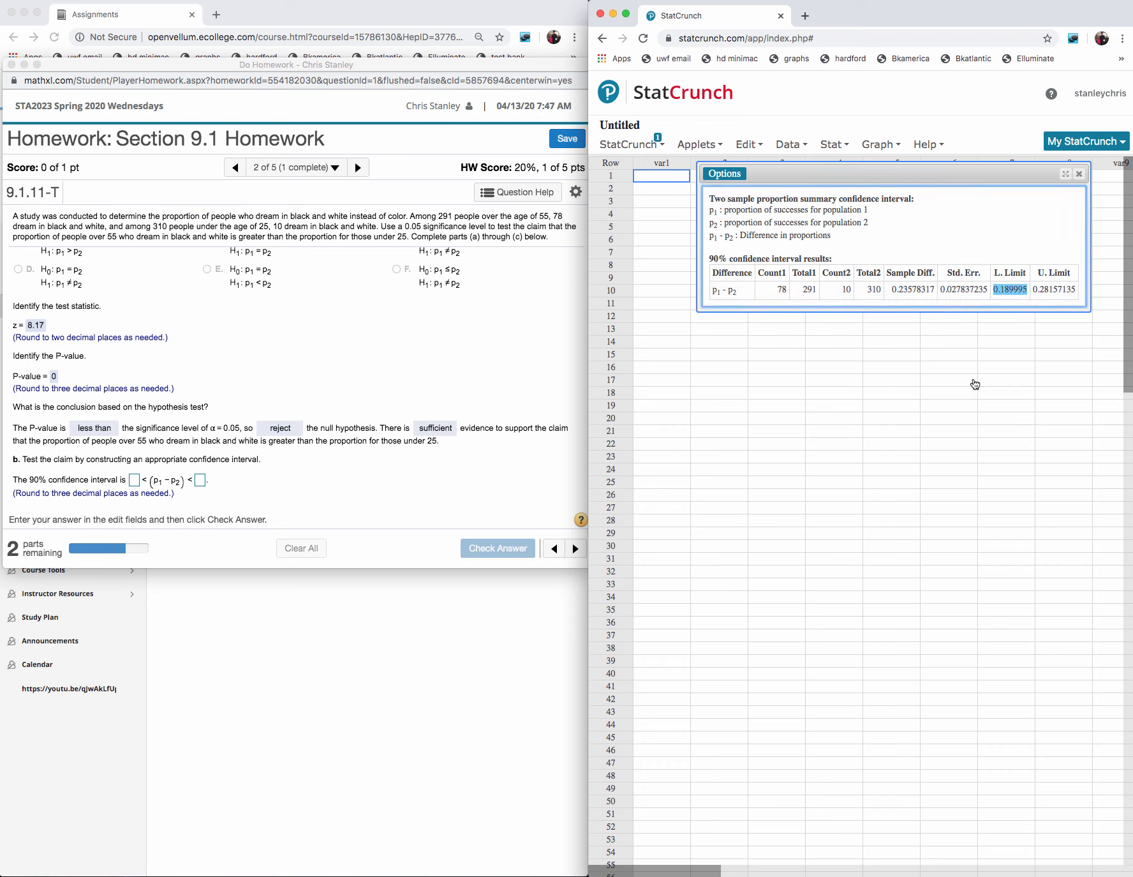
pyautogui.click(134, 480)
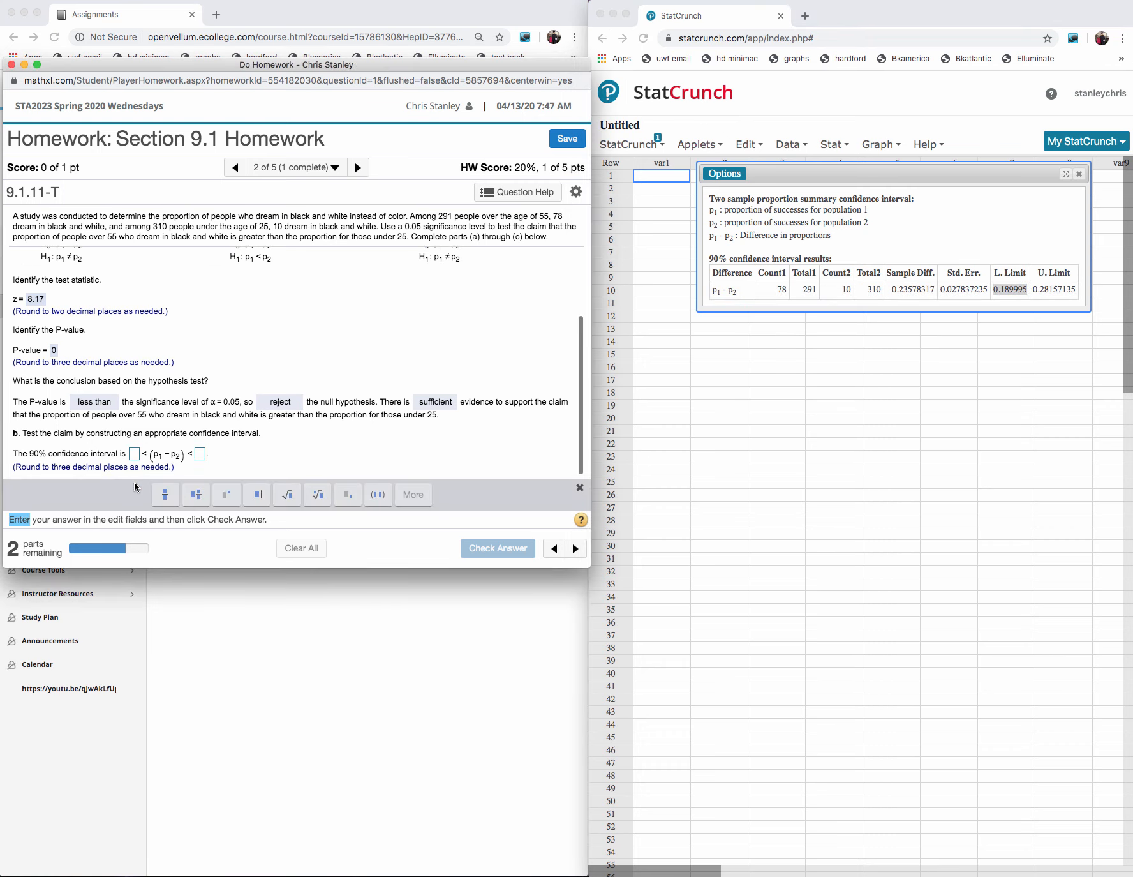
pyautogui.press('super+v')
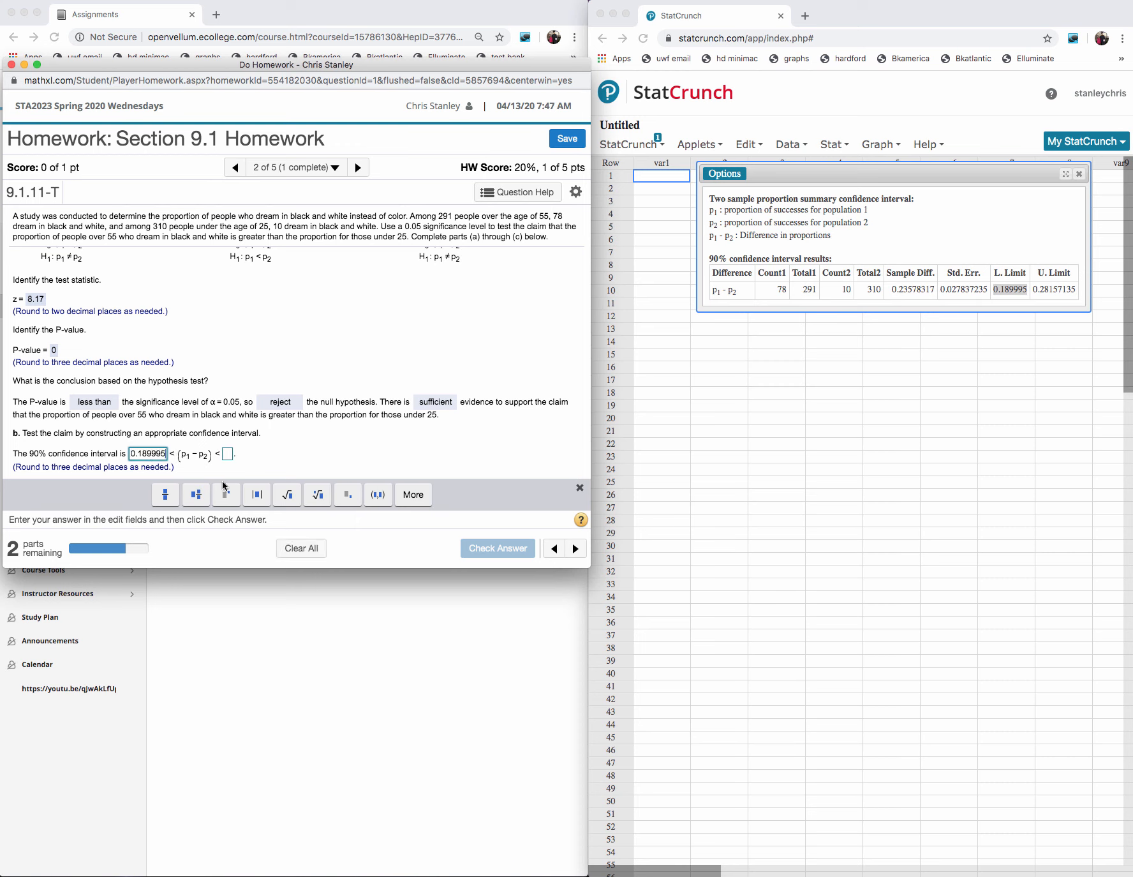
pyautogui.click(1078, 289)
pyautogui.doubleClick(1066, 290)
pyautogui.press('super+c')
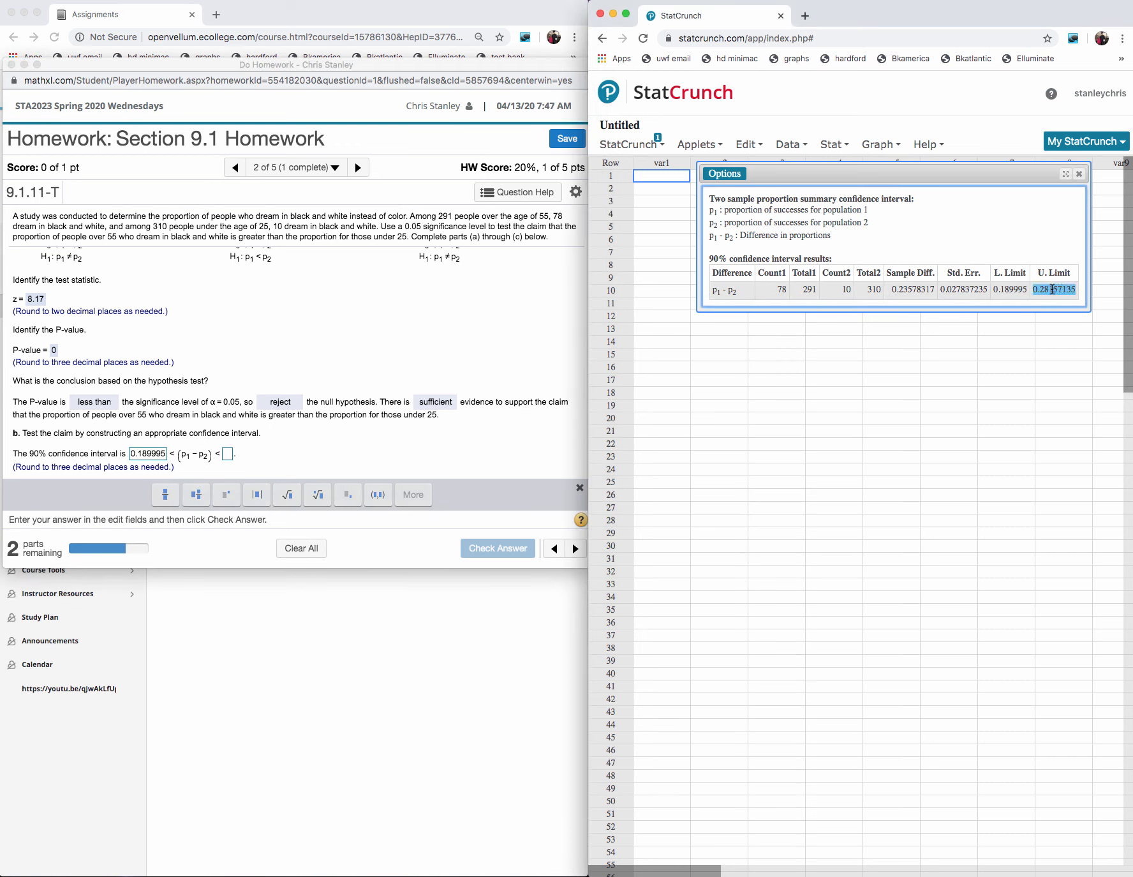
pyautogui.click(227, 454)
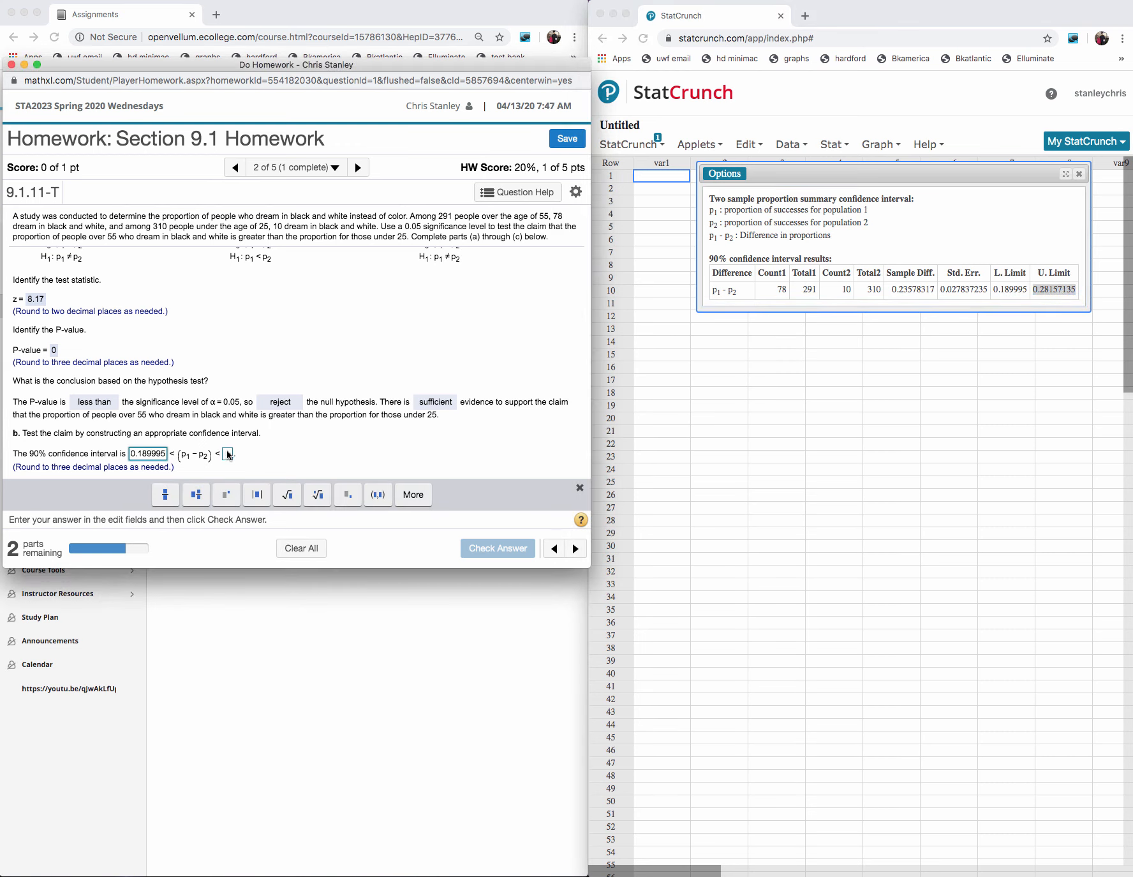
pyautogui.press('super+v')
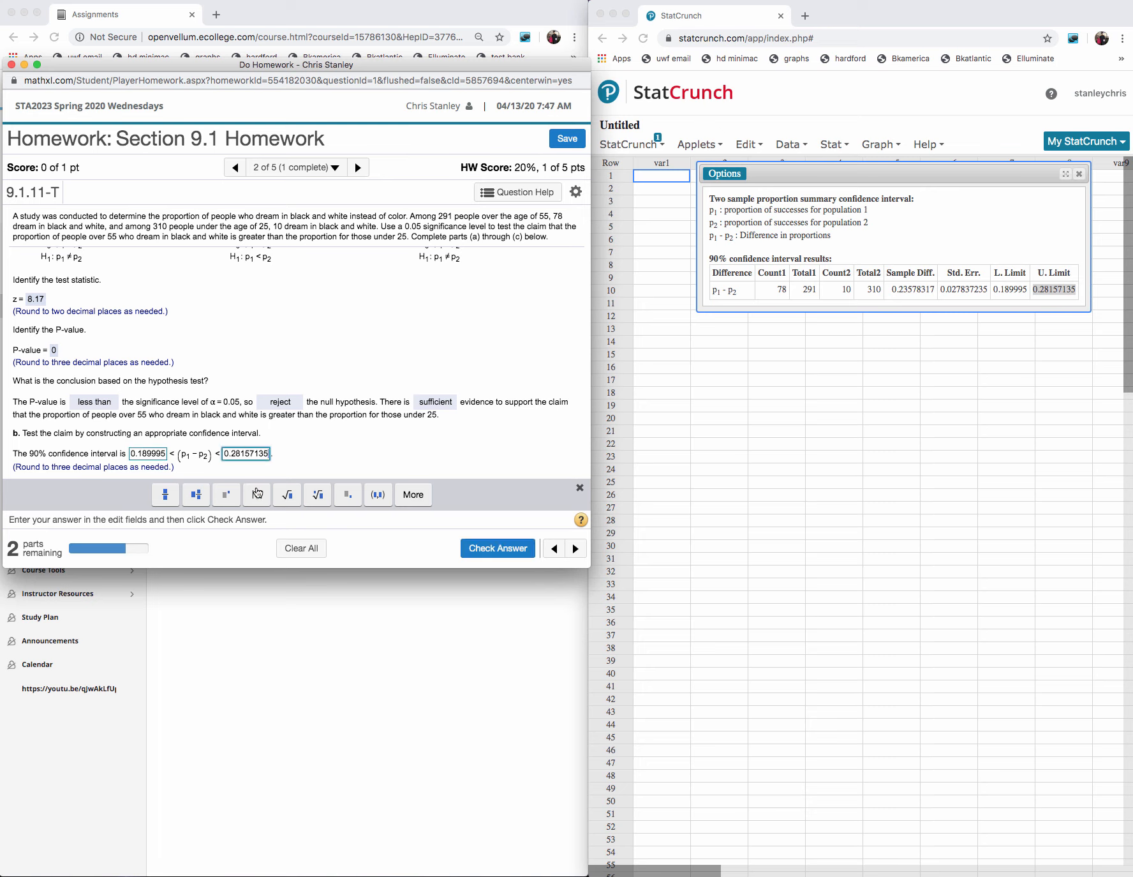
# - Round the lower limit of the homework's confidence interval answer to 0.190
pyautogui.click(166, 454)
pyautogui.doubleClick(166, 454)
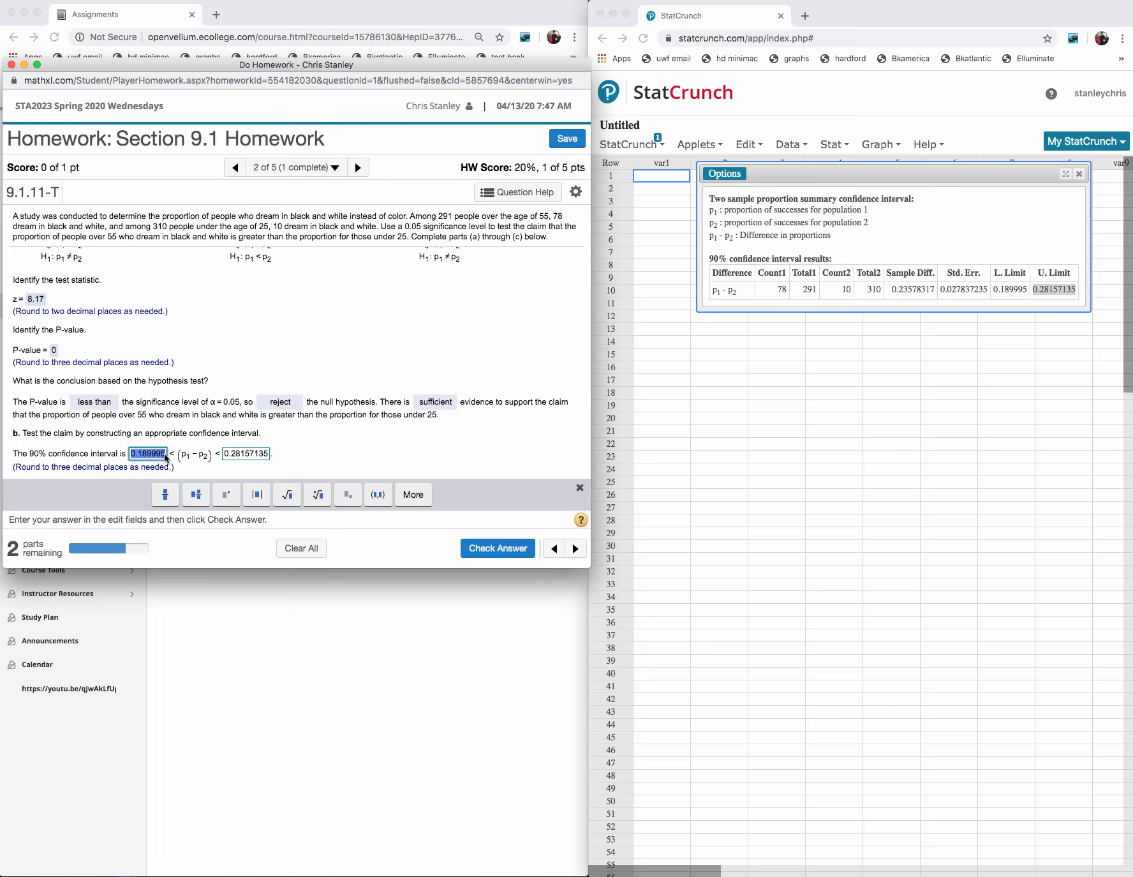
pyautogui.click(166, 455)
pyautogui.press('BackSpace')
pyautogui.press('BackSpace')
pyautogui.press('BackSpace')
pyautogui.press('BackSpace')
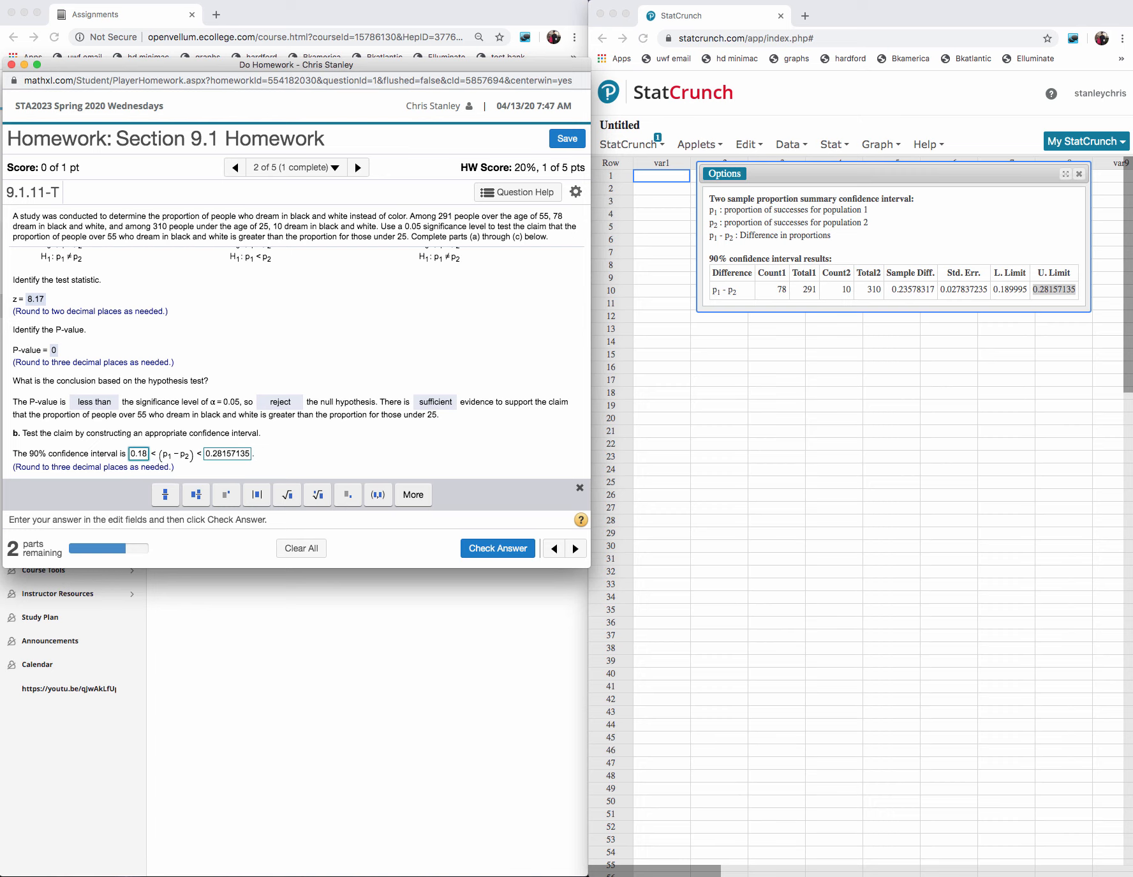
pyautogui.press('BackSpace')
pyautogui.write('90')
# - Round the interval answer's upper limit to 0.282, submit the interval for checking and dismiss the feedback
pyautogui.click(252, 453)
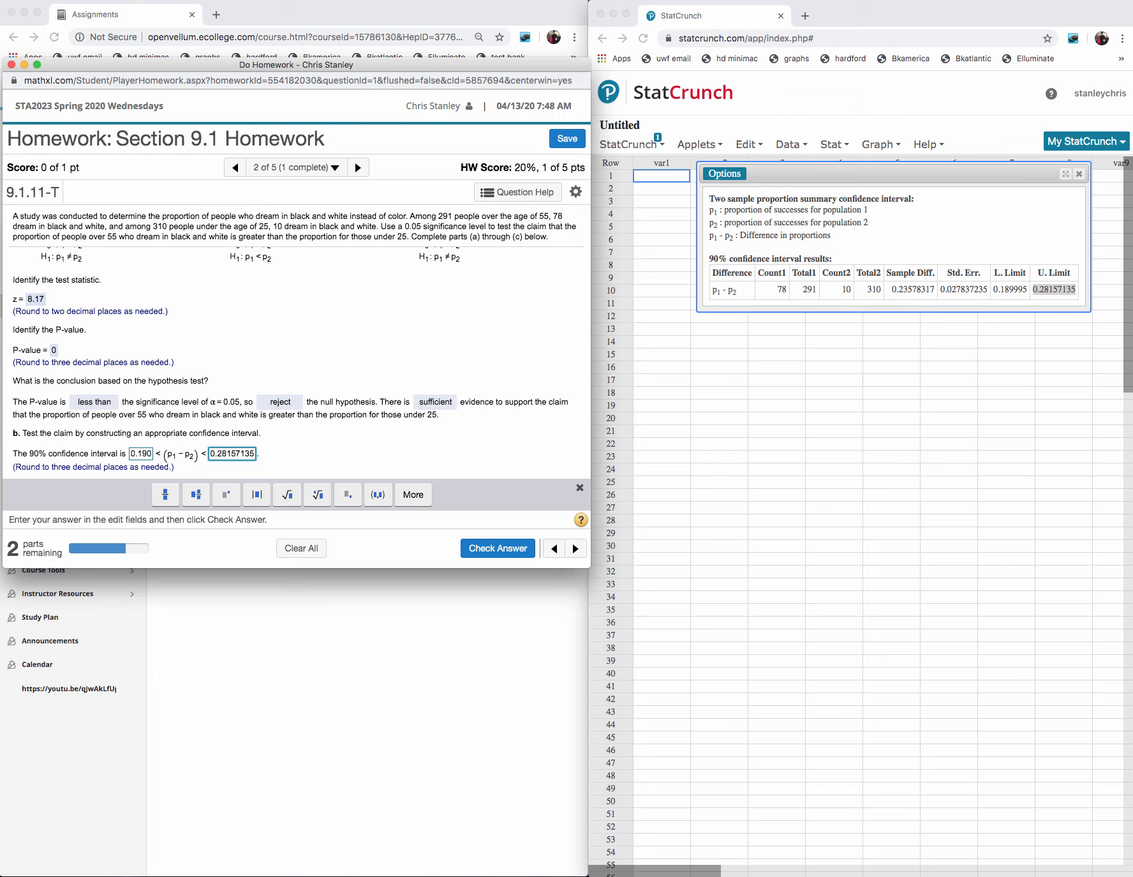
pyautogui.press('BackSpace')
pyautogui.press('BackSpace')
pyautogui.press('BackSpace')
pyautogui.press('BackSpace')
pyautogui.press('BackSpace')
pyautogui.press('BackSpace')
pyautogui.write('2')
pyautogui.click(497, 549)
pyautogui.click(300, 393)
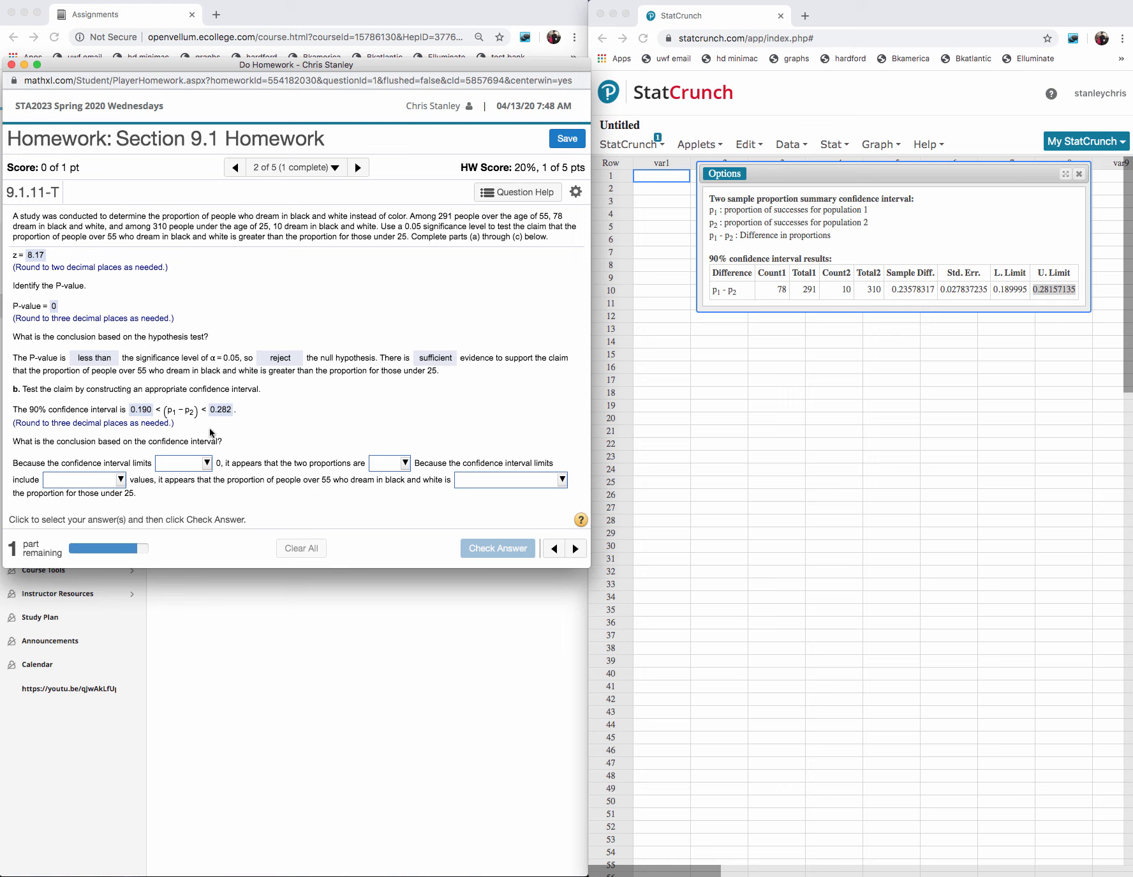
# - Complete the interval conclusion with "do not include", "not equal", "only positive" and "greater than", submit it for checking and dismiss the feedback
pyautogui.click(207, 463)
pyautogui.click(196, 512)
pyautogui.click(404, 463)
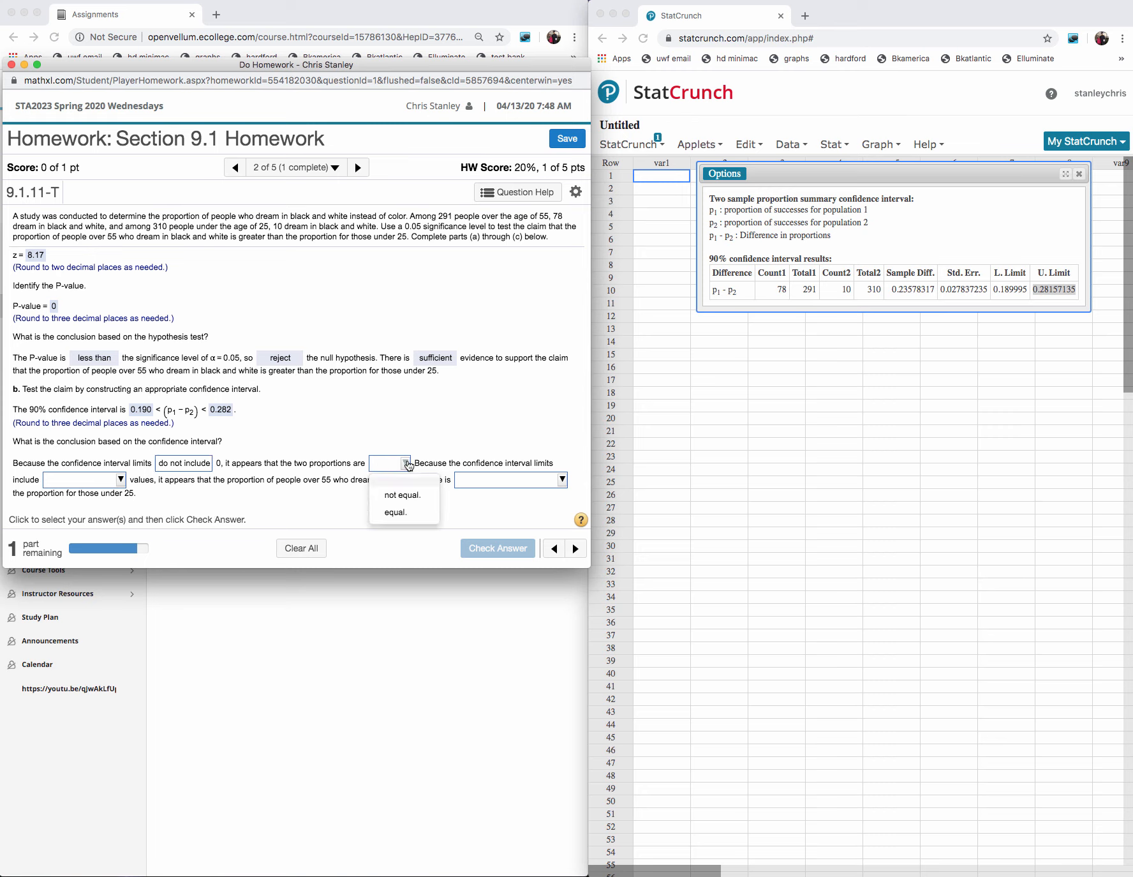
pyautogui.click(403, 496)
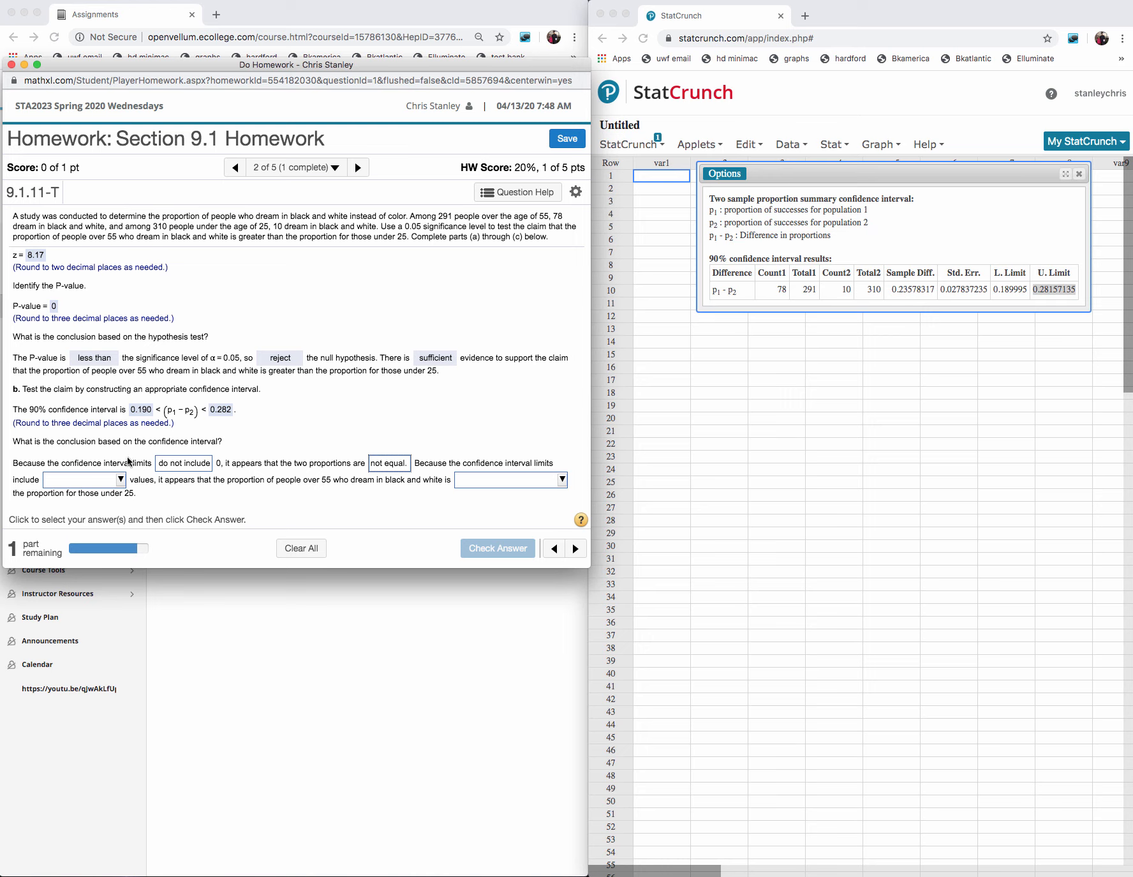
pyautogui.click(120, 480)
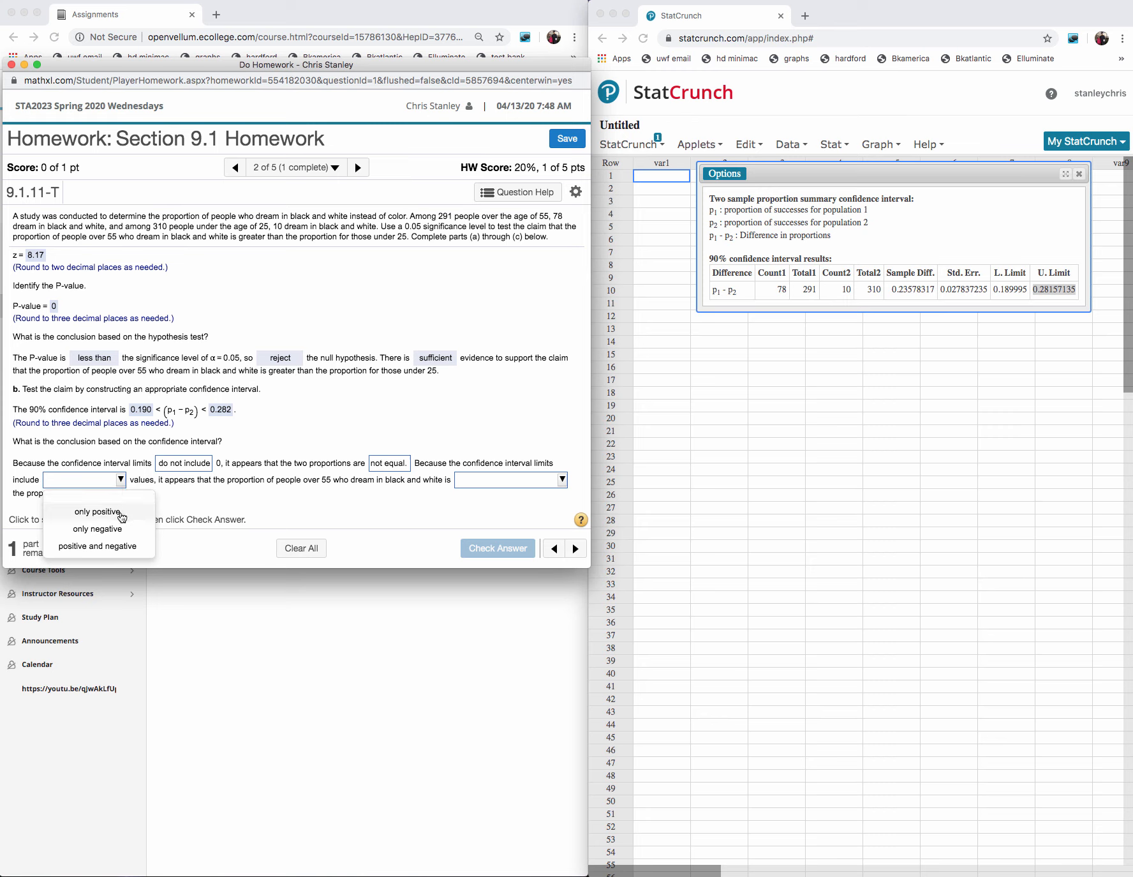
pyautogui.click(123, 514)
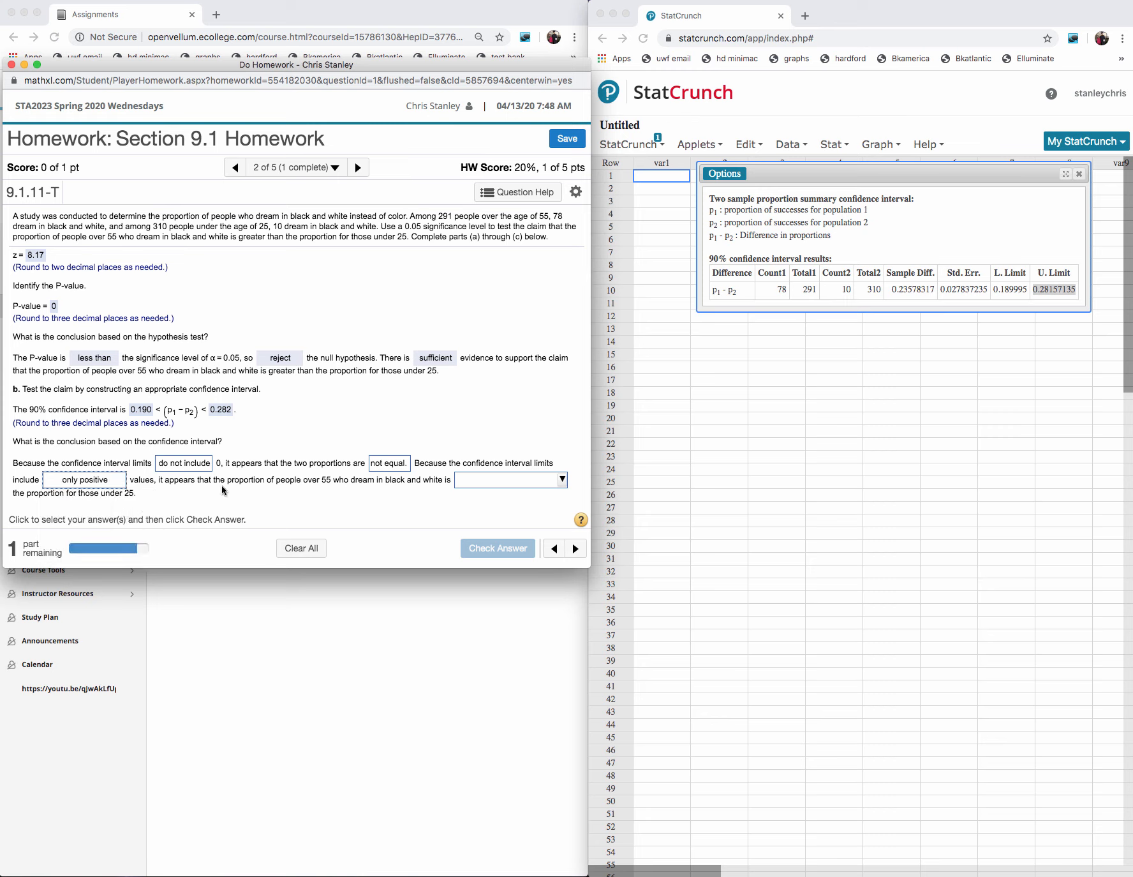
pyautogui.click(536, 484)
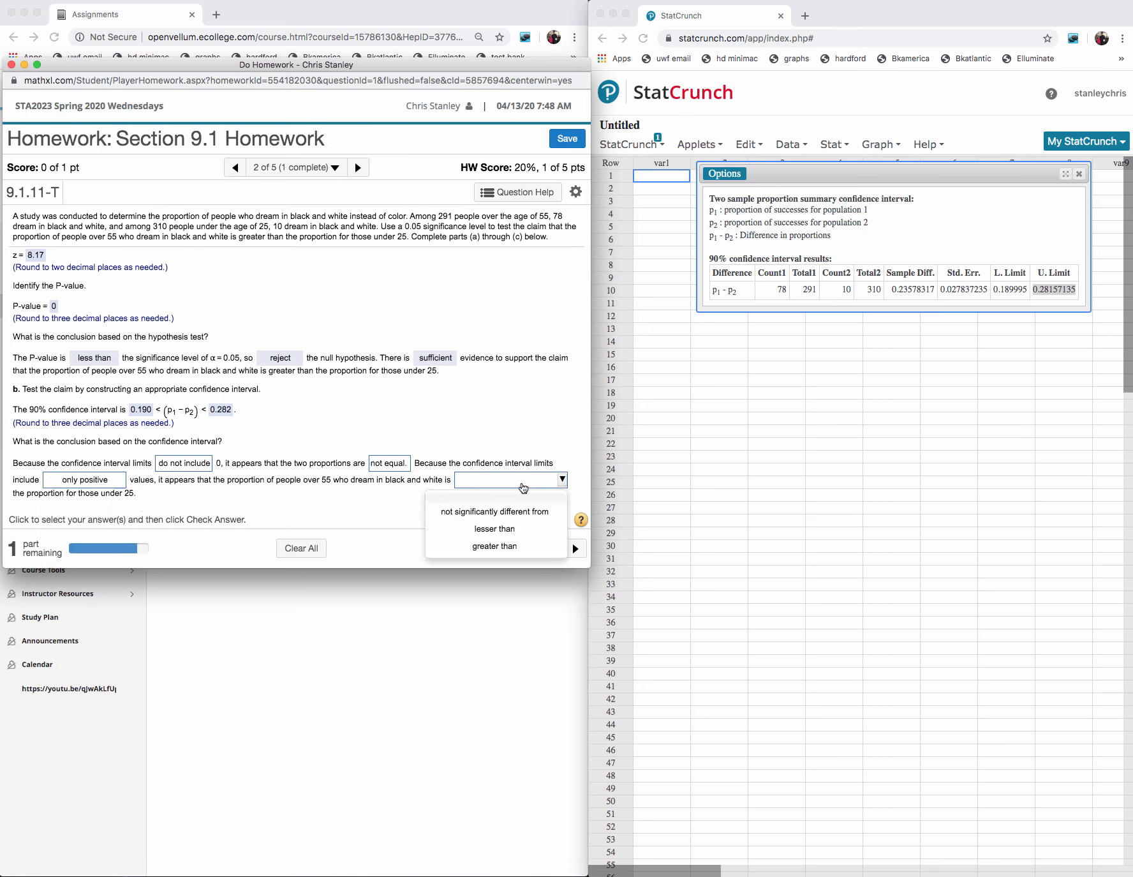
pyautogui.click(490, 547)
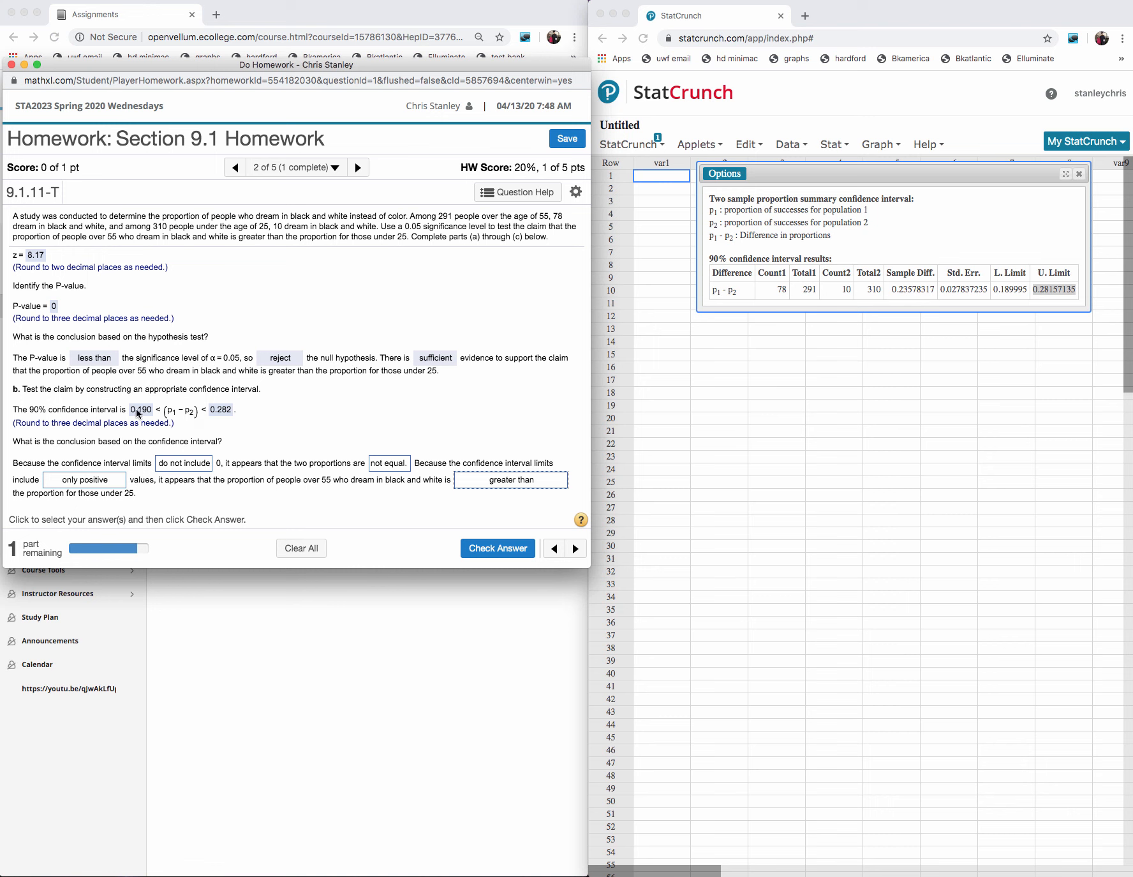
pyautogui.click(498, 547)
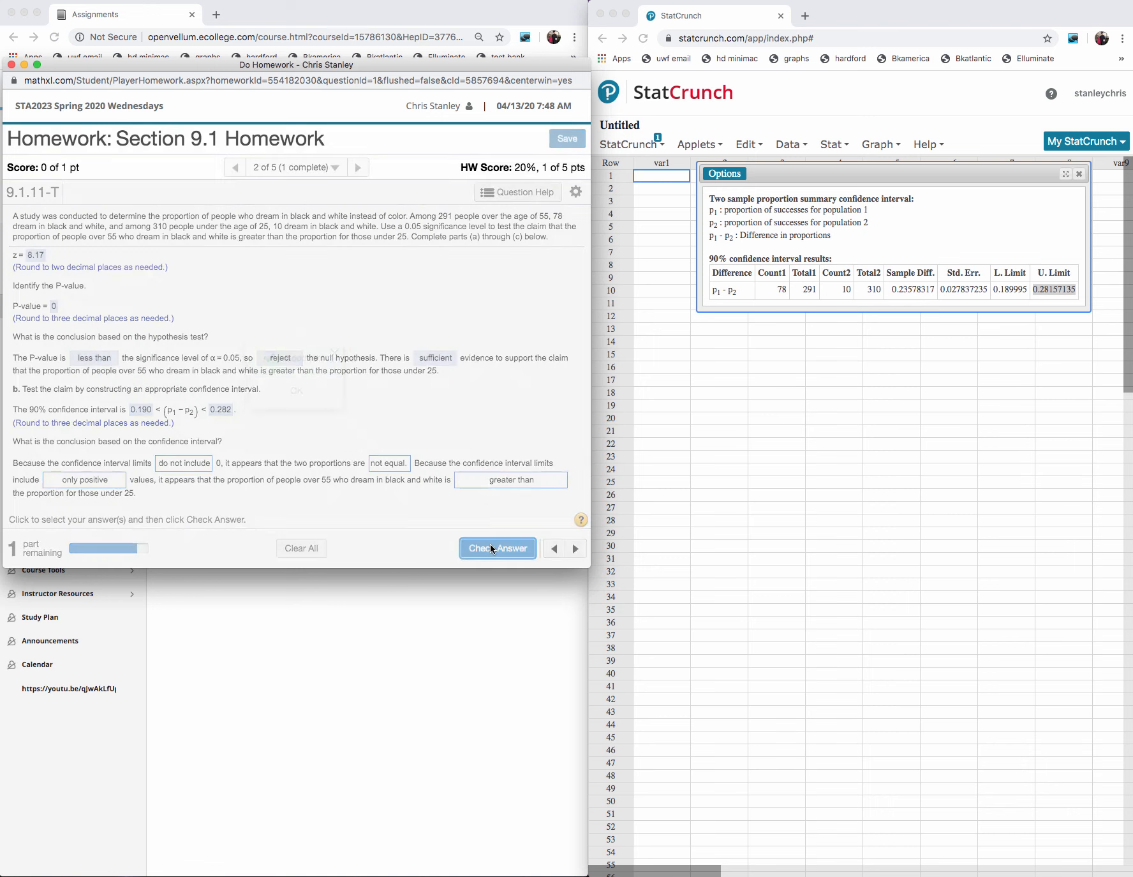
pyautogui.click(295, 391)
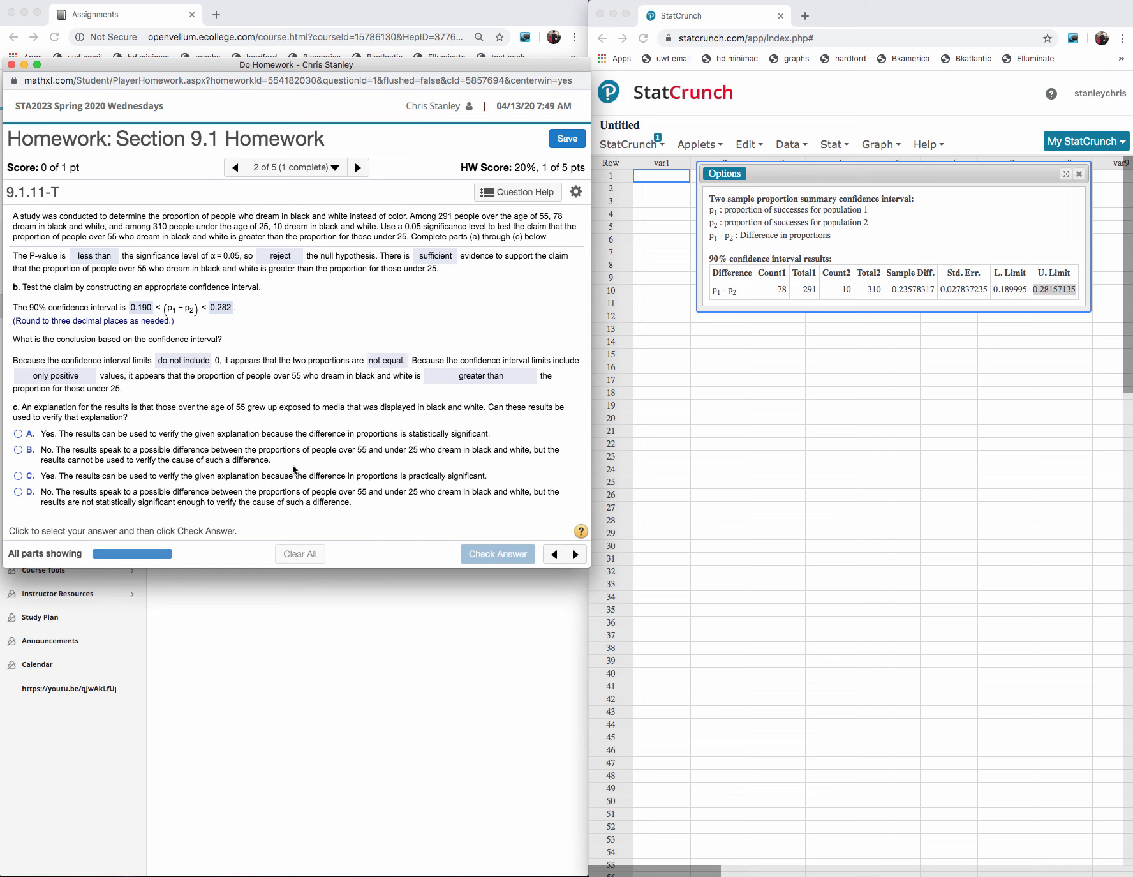
# - Answer part c with option B, submit it for checking and continue to the next question
pyautogui.click(21, 450)
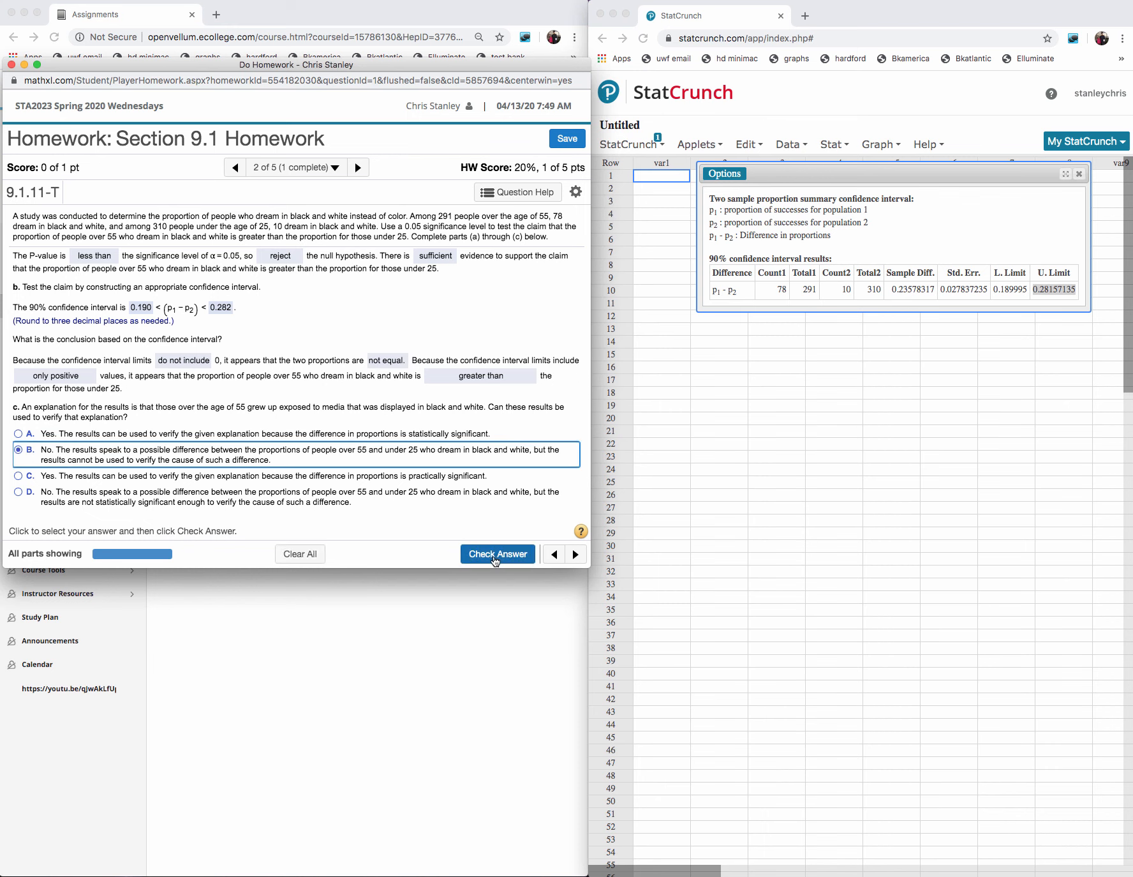
pyautogui.click(495, 553)
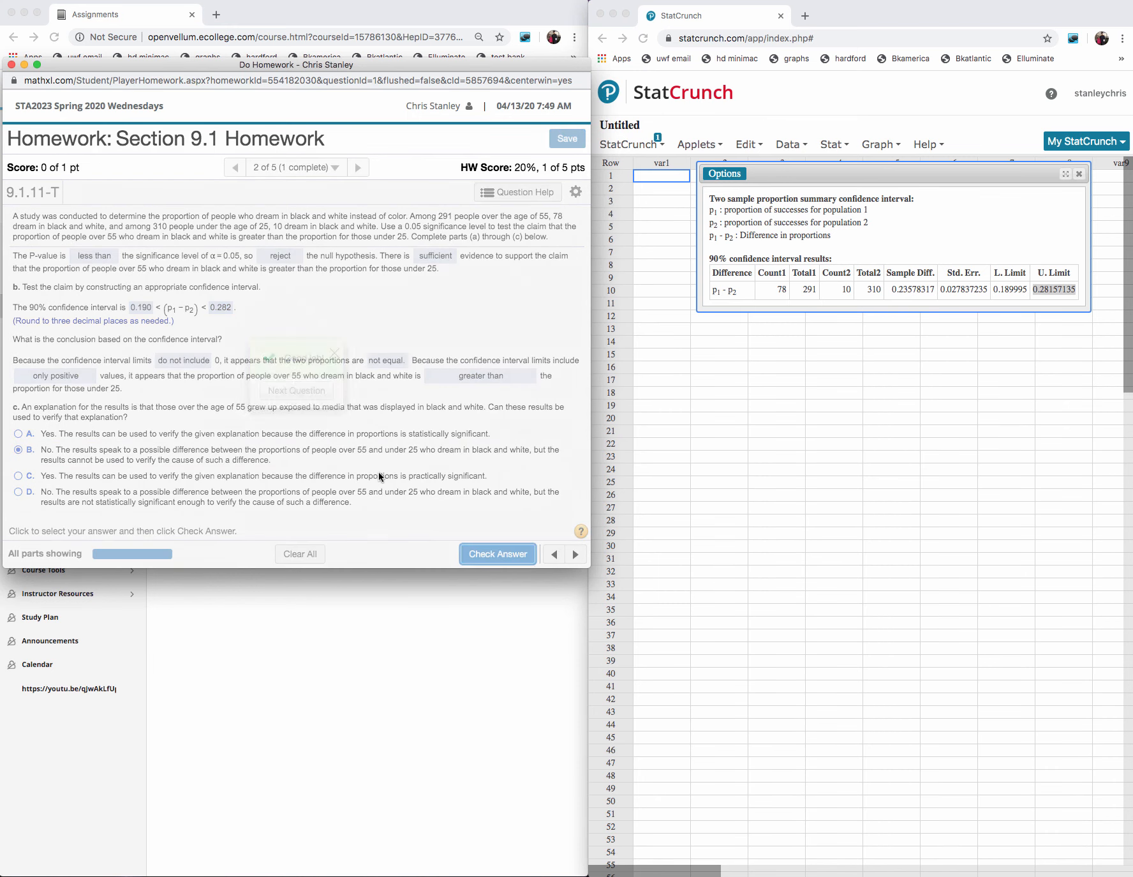
pyautogui.click(315, 396)
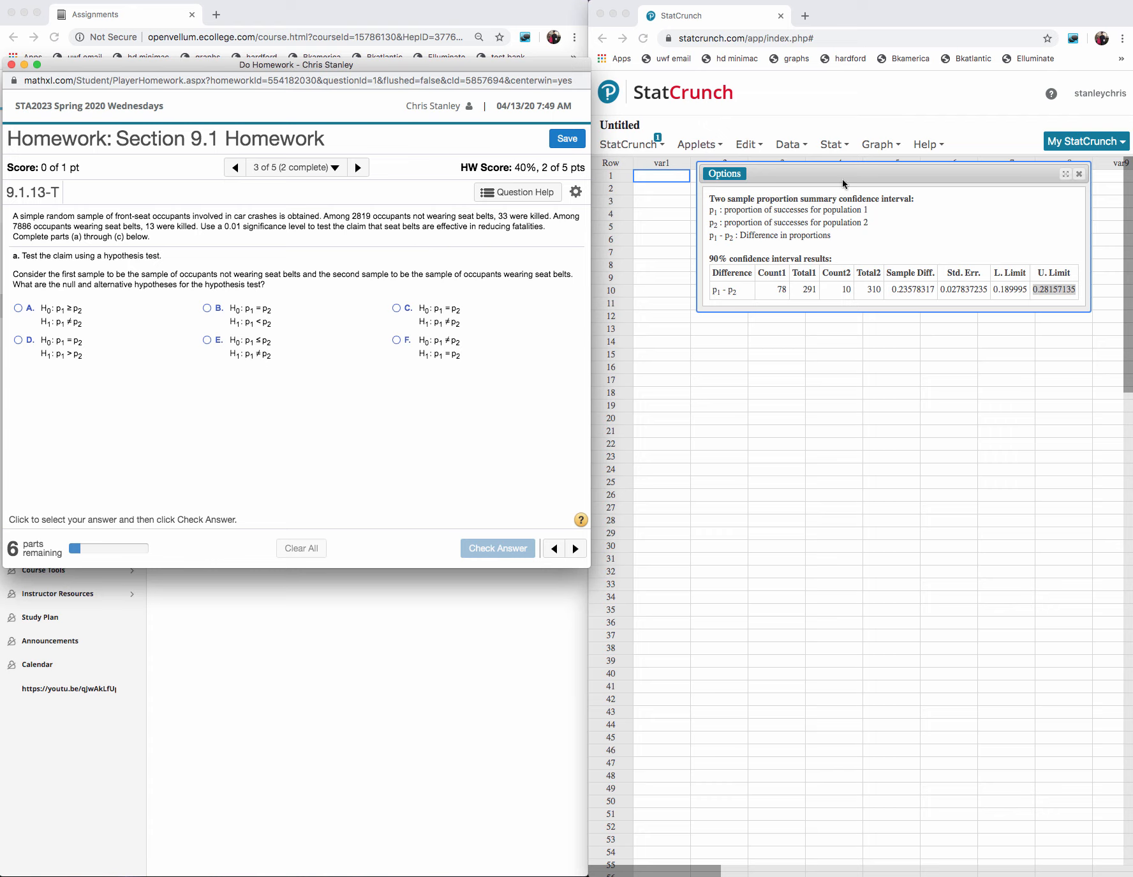
# - Underline "effective in reducing fatalities" in the seat belt problem and handwrite "H0: P SB" and "H1: P SB" below the answer options
pyautogui.click(1083, 173)
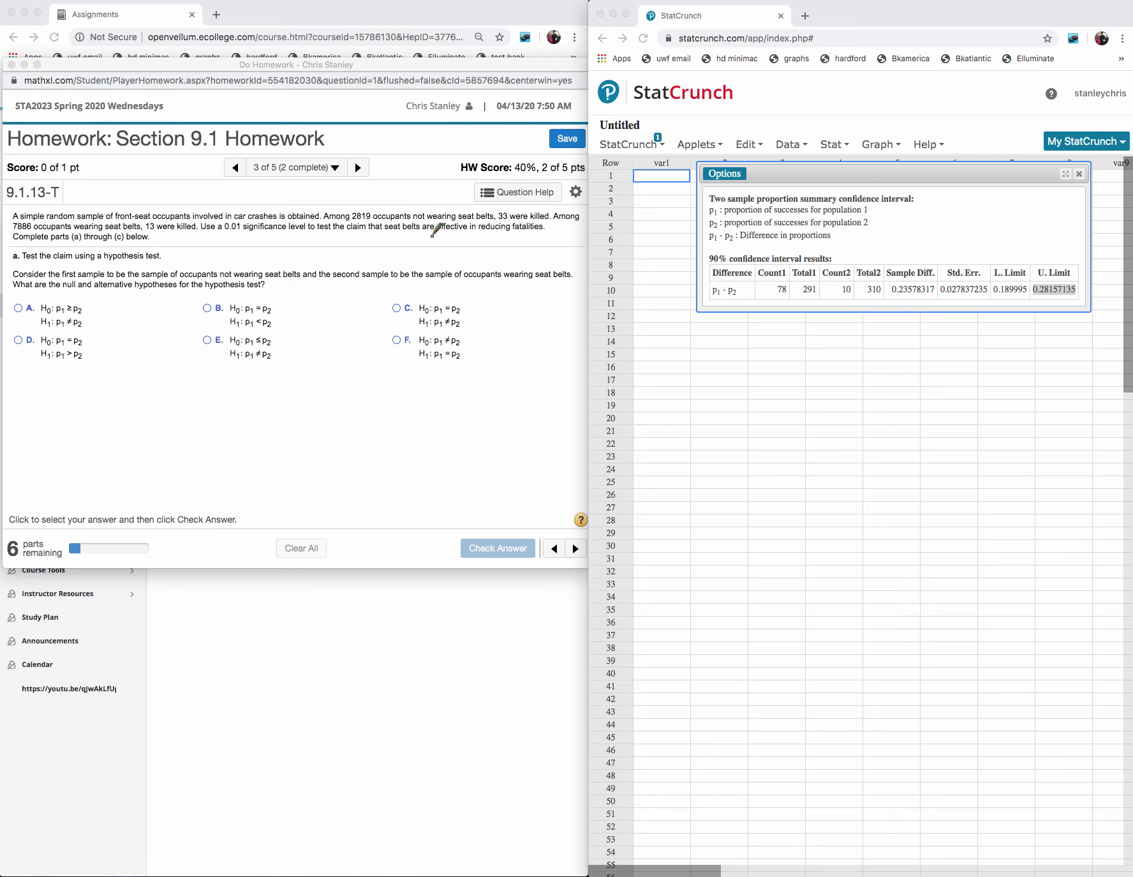
pyautogui.moveTo(440, 234); pyautogui.dragTo(547, 242)
pyautogui.moveTo(279, 400); pyautogui.dragTo(282, 416)
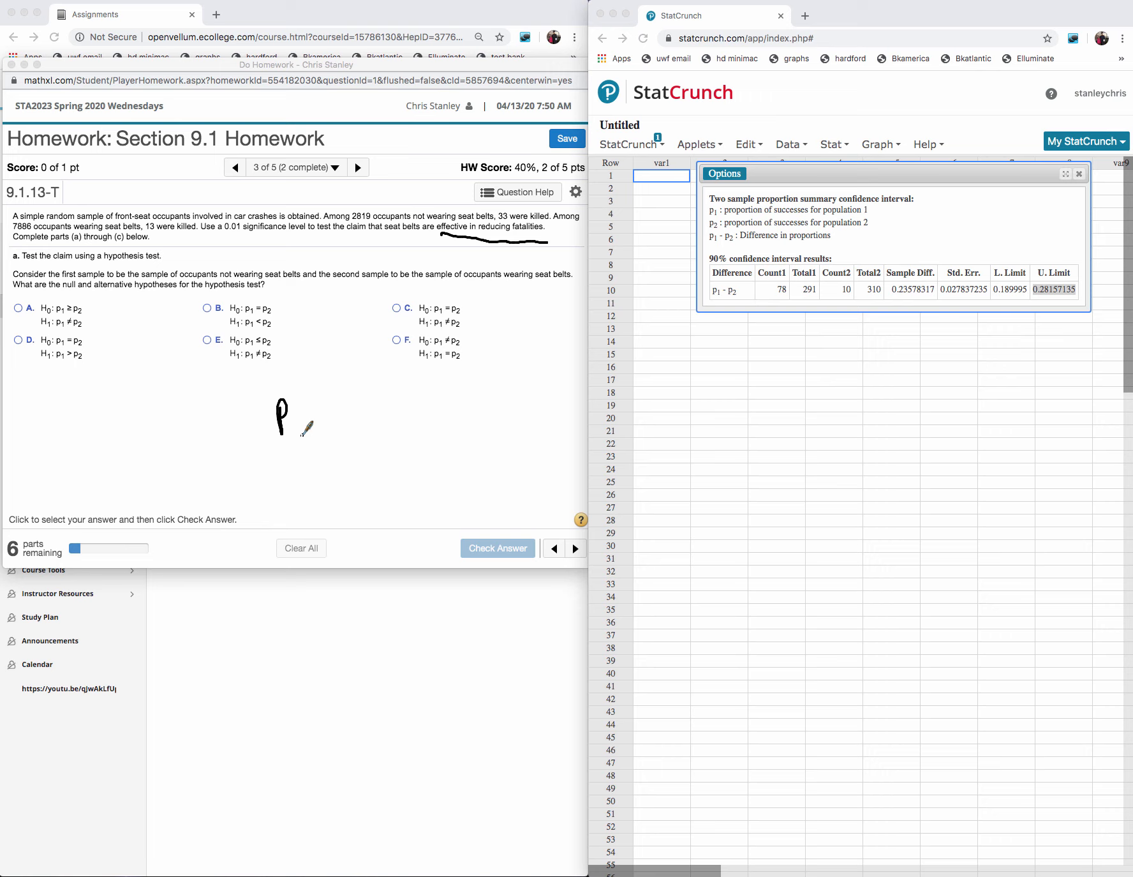
pyautogui.moveTo(295, 426); pyautogui.dragTo(298, 439)
pyautogui.moveTo(282, 457)
pyautogui.mouseDown()
pyautogui.moveTo(284, 493)
pyautogui.moveTo(291, 472)
pyautogui.moveTo(289, 490)
pyautogui.moveTo(307, 488)
pyautogui.mouseUp()
pyautogui.moveTo(229, 391); pyautogui.dragTo(228, 434)
pyautogui.moveTo(229, 414); pyautogui.dragTo(243, 414)
pyautogui.moveTo(243, 401)
pyautogui.mouseDown()
pyautogui.moveTo(243, 434)
pyautogui.moveTo(249, 418)
pyautogui.mouseUp()
pyautogui.moveTo(225, 463)
pyautogui.mouseDown()
pyautogui.moveTo(226, 486)
pyautogui.moveTo(241, 473)
pyautogui.mouseUp()
pyautogui.moveTo(241, 461); pyautogui.dragTo(247, 492)
pyautogui.click(257, 467)
pyautogui.click(258, 475)
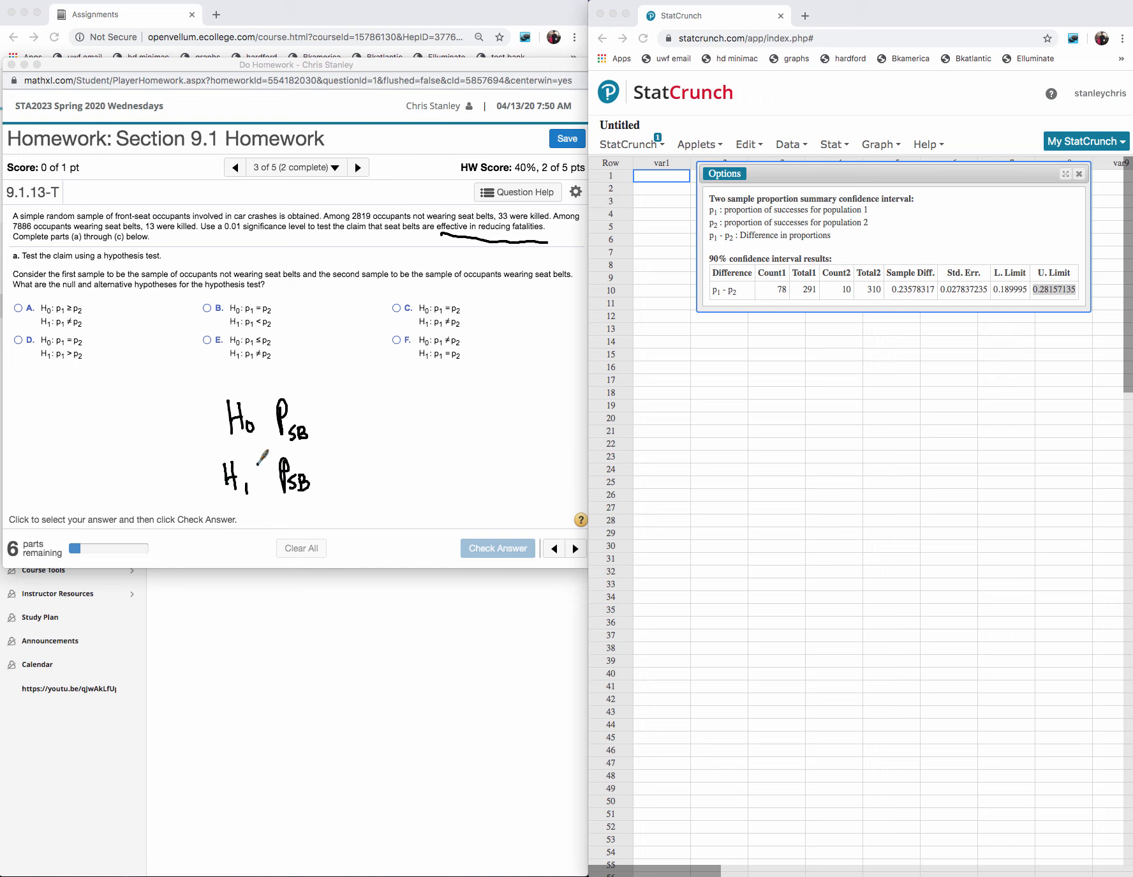
pyautogui.click(262, 411)
pyautogui.click(263, 425)
# - Handwrite the fatality fractions 33/2819 labelled "Not SB" and 13/7886 labelled "Seat", circling the latter and marking it as less than the former
pyautogui.moveTo(498, 361); pyautogui.dragTo(498, 375)
pyautogui.moveTo(508, 354)
pyautogui.mouseDown()
pyautogui.moveTo(508, 372)
pyautogui.moveTo(536, 372)
pyautogui.moveTo(508, 407)
pyautogui.moveTo(513, 394)
pyautogui.mouseUp()
pyautogui.moveTo(523, 392); pyautogui.dragTo(537, 406)
pyautogui.moveTo(518, 345)
pyautogui.mouseDown()
pyautogui.moveTo(540, 321)
pyautogui.moveTo(532, 333)
pyautogui.mouseUp()
pyautogui.moveTo(544, 321); pyautogui.dragTo(547, 333)
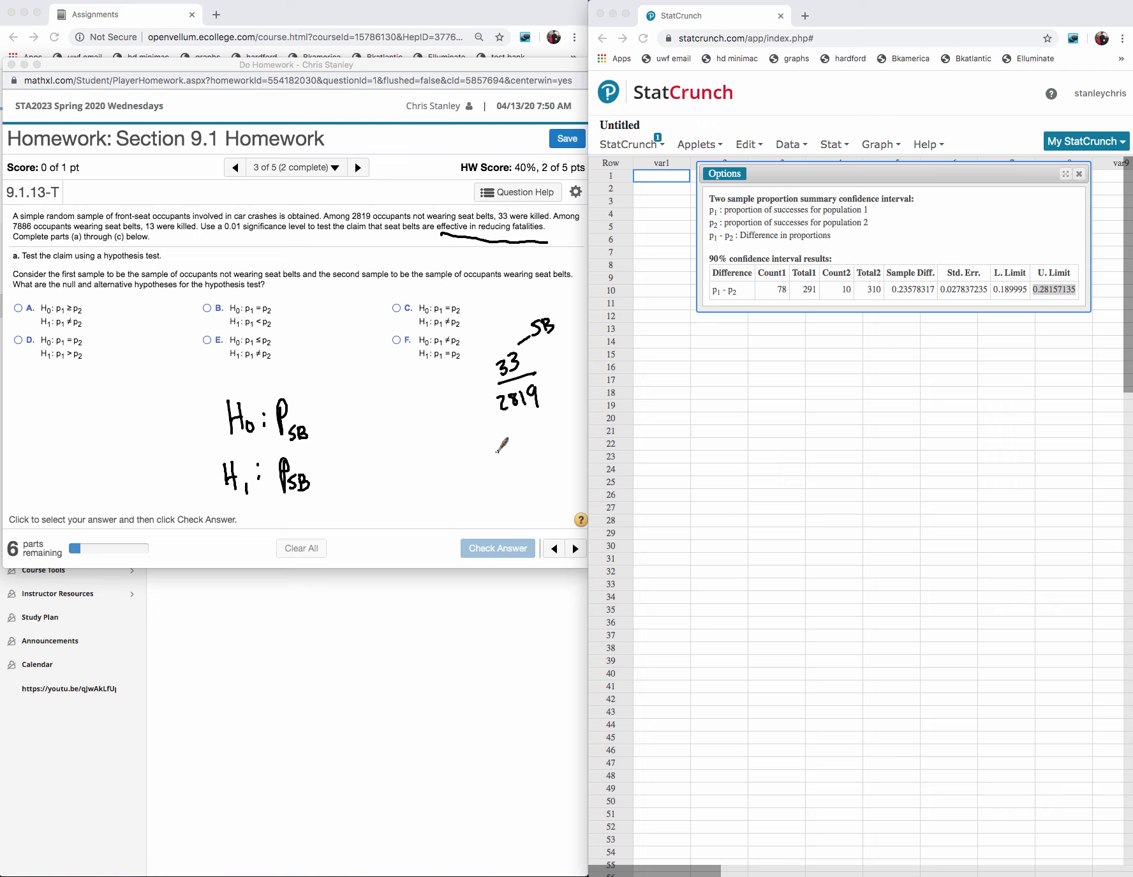
pyautogui.moveTo(499, 451); pyautogui.dragTo(507, 493)
pyautogui.moveTo(515, 475); pyautogui.dragTo(515, 475)
pyautogui.click(519, 472)
pyautogui.moveTo(527, 316); pyautogui.dragTo(543, 303)
pyautogui.moveTo(554, 297); pyautogui.dragTo(552, 313)
pyautogui.moveTo(547, 303); pyautogui.dragTo(559, 299)
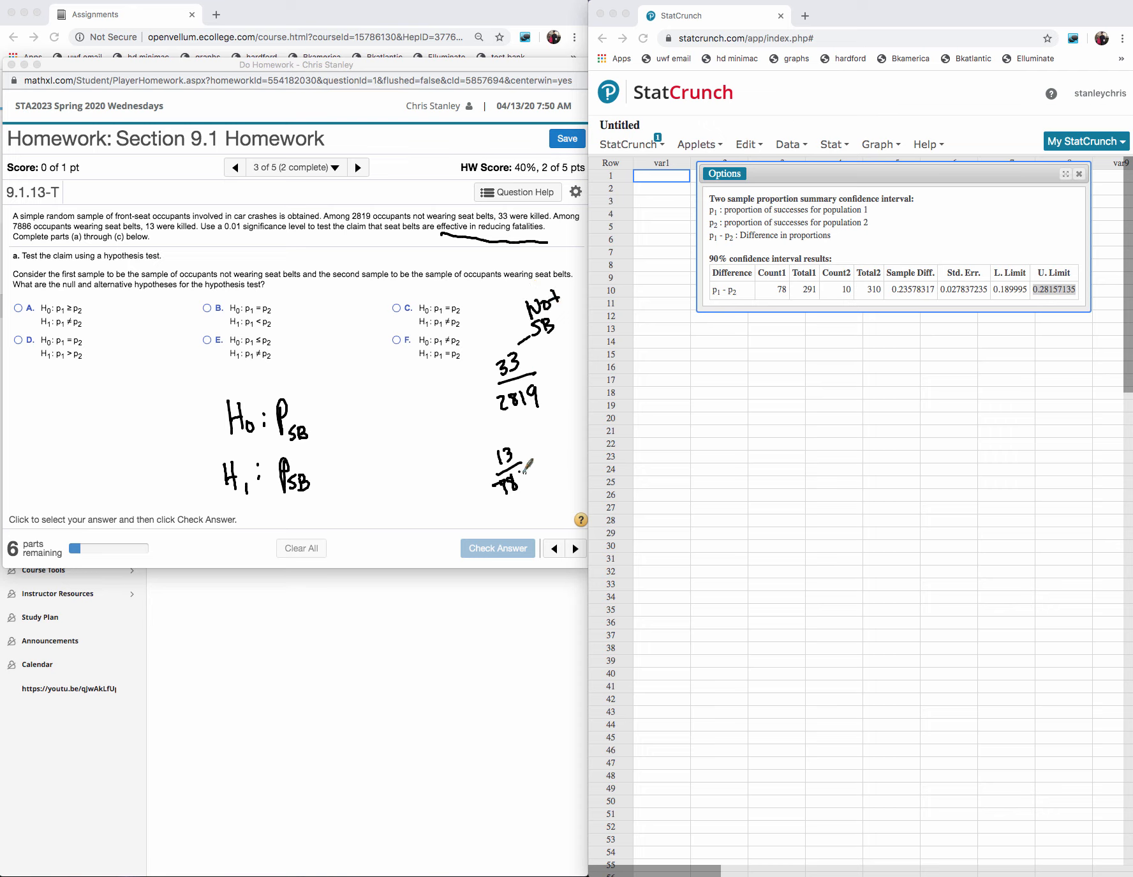
pyautogui.moveTo(521, 470)
pyautogui.mouseDown()
pyautogui.moveTo(531, 475)
pyautogui.moveTo(540, 444)
pyautogui.mouseUp()
pyautogui.moveTo(549, 423)
pyautogui.mouseDown()
pyautogui.moveTo(541, 436)
pyautogui.moveTo(584, 403)
pyautogui.moveTo(533, 407)
pyautogui.moveTo(490, 505)
pyautogui.moveTo(581, 437)
pyautogui.moveTo(548, 389)
pyautogui.mouseUp()
pyautogui.moveTo(457, 434)
pyautogui.mouseDown()
pyautogui.moveTo(452, 443)
pyautogui.moveTo(469, 454)
pyautogui.moveTo(490, 397)
pyautogui.mouseUp()
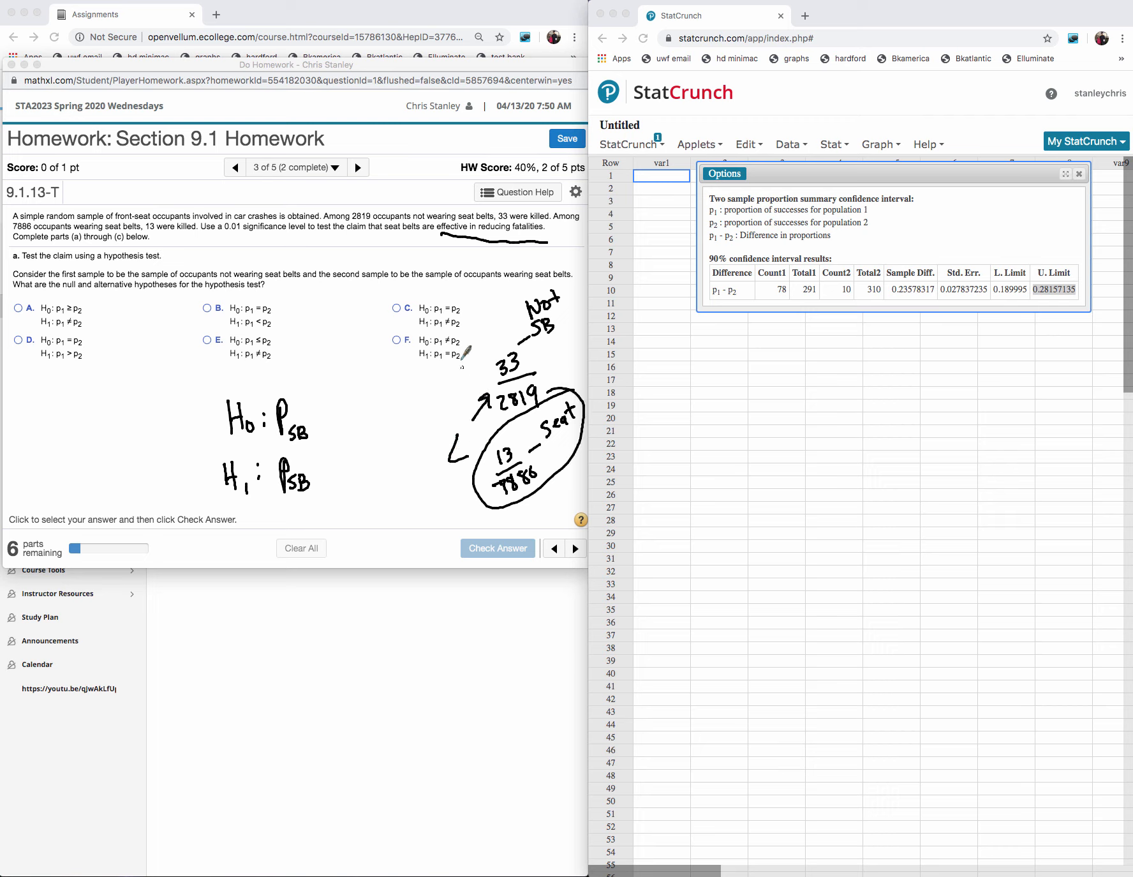
# - Complete the handwritten hypotheses as H0: P not SB = P SB and H1: P not SB > P SB
pyautogui.moveTo(413, 373); pyautogui.dragTo(414, 390)
pyautogui.moveTo(295, 418); pyautogui.dragTo(301, 408)
pyautogui.moveTo(294, 464)
pyautogui.mouseDown()
pyautogui.moveTo(330, 414)
pyautogui.moveTo(350, 413)
pyautogui.moveTo(366, 436)
pyautogui.moveTo(353, 490)
pyautogui.moveTo(355, 478)
pyautogui.moveTo(374, 489)
pyautogui.mouseUp()
pyautogui.moveTo(303, 445)
pyautogui.mouseDown()
pyautogui.moveTo(314, 456)
pyautogui.moveTo(319, 447)
pyautogui.mouseUp()
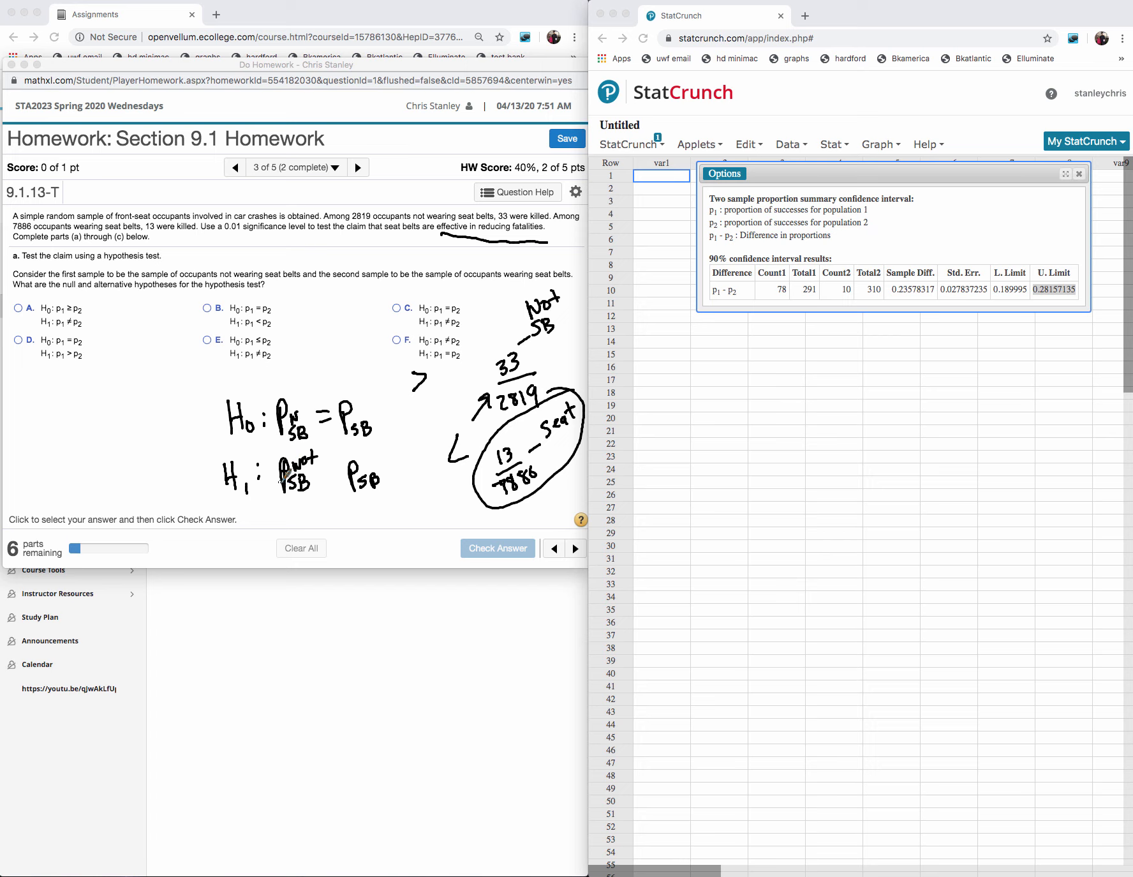
pyautogui.moveTo(323, 466)
pyautogui.mouseDown()
pyautogui.moveTo(342, 466)
pyautogui.moveTo(321, 479)
pyautogui.moveTo(331, 477)
pyautogui.mouseUp()
# - Circle "sample to be the sample of occupants not wearing seat belts" and draw arrows under both proportions of the handwritten alternative hypothesis
pyautogui.moveTo(76, 263)
pyautogui.mouseDown()
pyautogui.moveTo(310, 268)
pyautogui.moveTo(303, 279)
pyautogui.moveTo(110, 281)
pyautogui.moveTo(81, 262)
pyautogui.mouseUp()
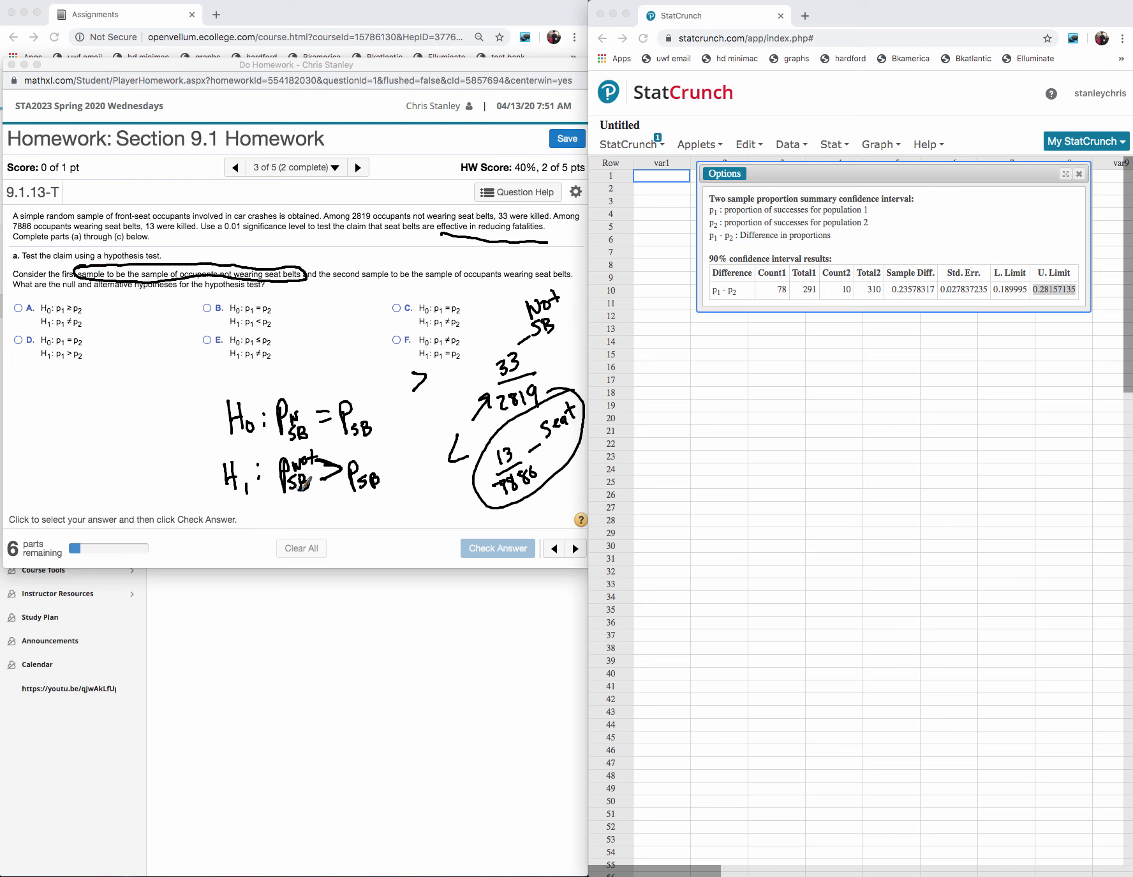
pyautogui.moveTo(294, 514); pyautogui.dragTo(294, 498)
pyautogui.moveTo(289, 506); pyautogui.dragTo(367, 507)
# - Answer the hypotheses question with option D (H0: p1 = p2, H1: p1 > p2), submit it for checking and dismiss the feedback
pyautogui.click(18, 340)
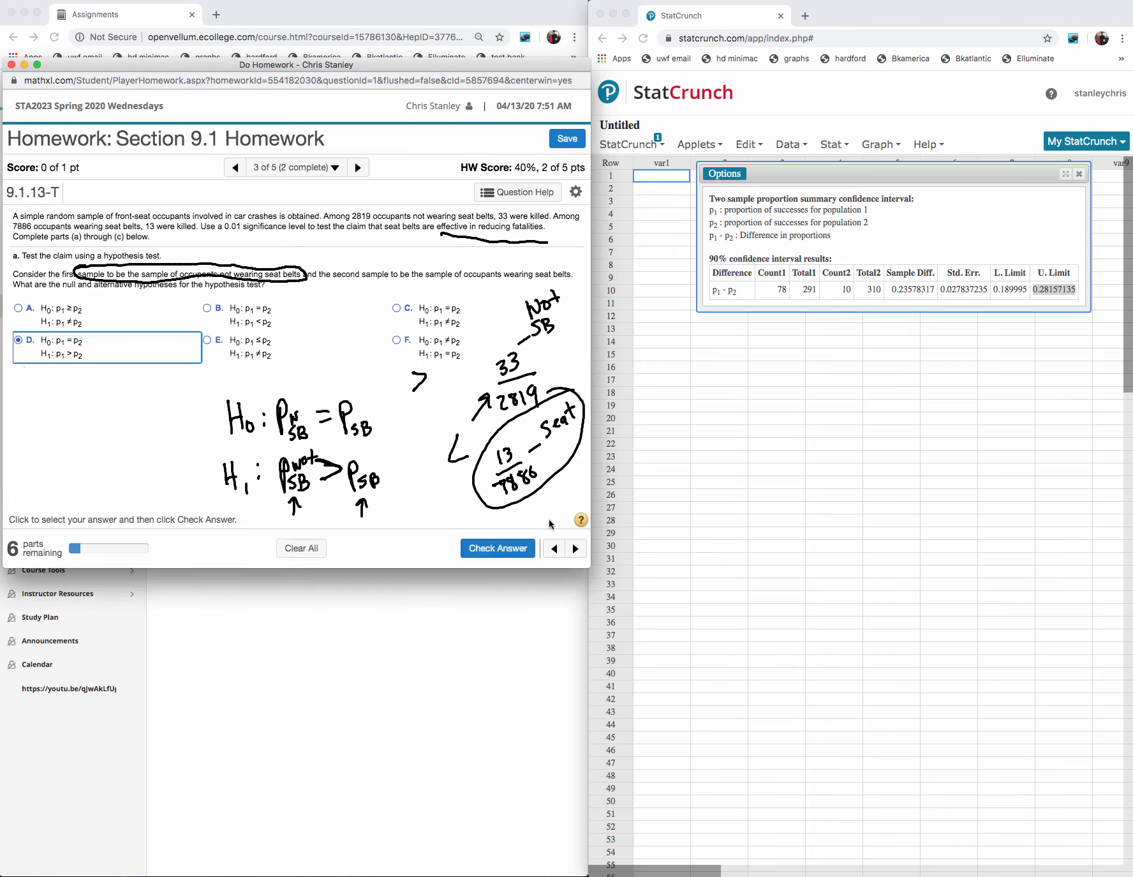
pyautogui.click(497, 547)
pyautogui.click(305, 390)
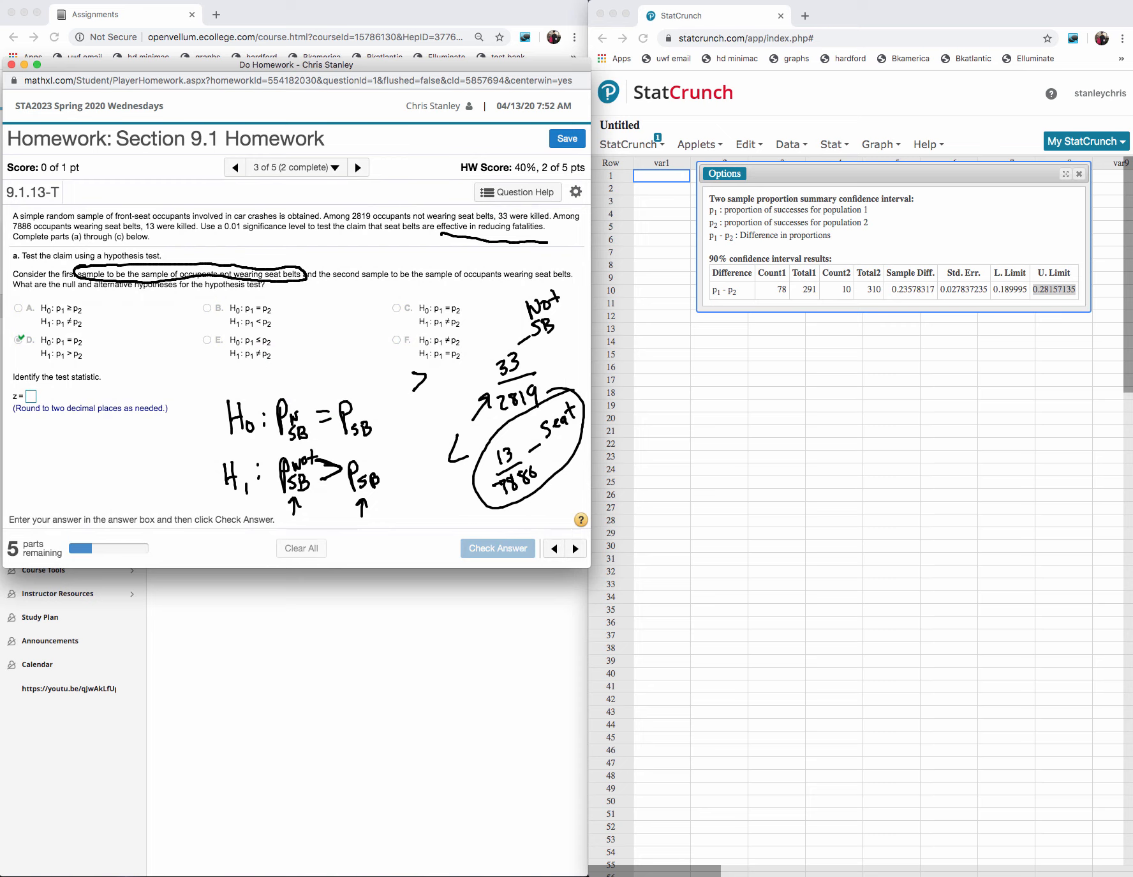
# - Clear the handwritten annotations from the homework and close the old confidence interval results in StatCrunch
pyautogui.moveTo(493, 321)
pyautogui.mouseDown()
pyautogui.moveTo(531, 450)
pyautogui.moveTo(227, 428)
pyautogui.moveTo(501, 404)
pyautogui.moveTo(526, 306)
pyautogui.moveTo(165, 296)
pyautogui.moveTo(102, 262)
pyautogui.mouseUp()
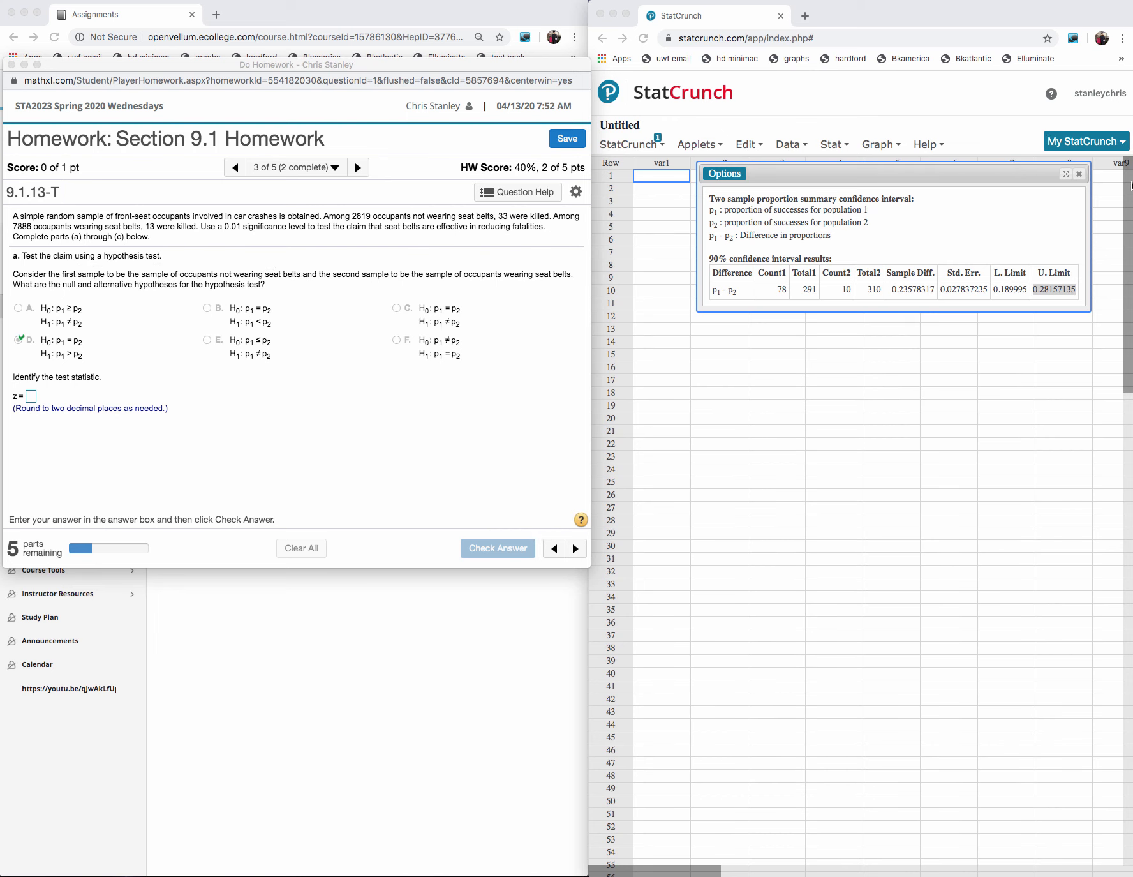
pyautogui.click(1082, 174)
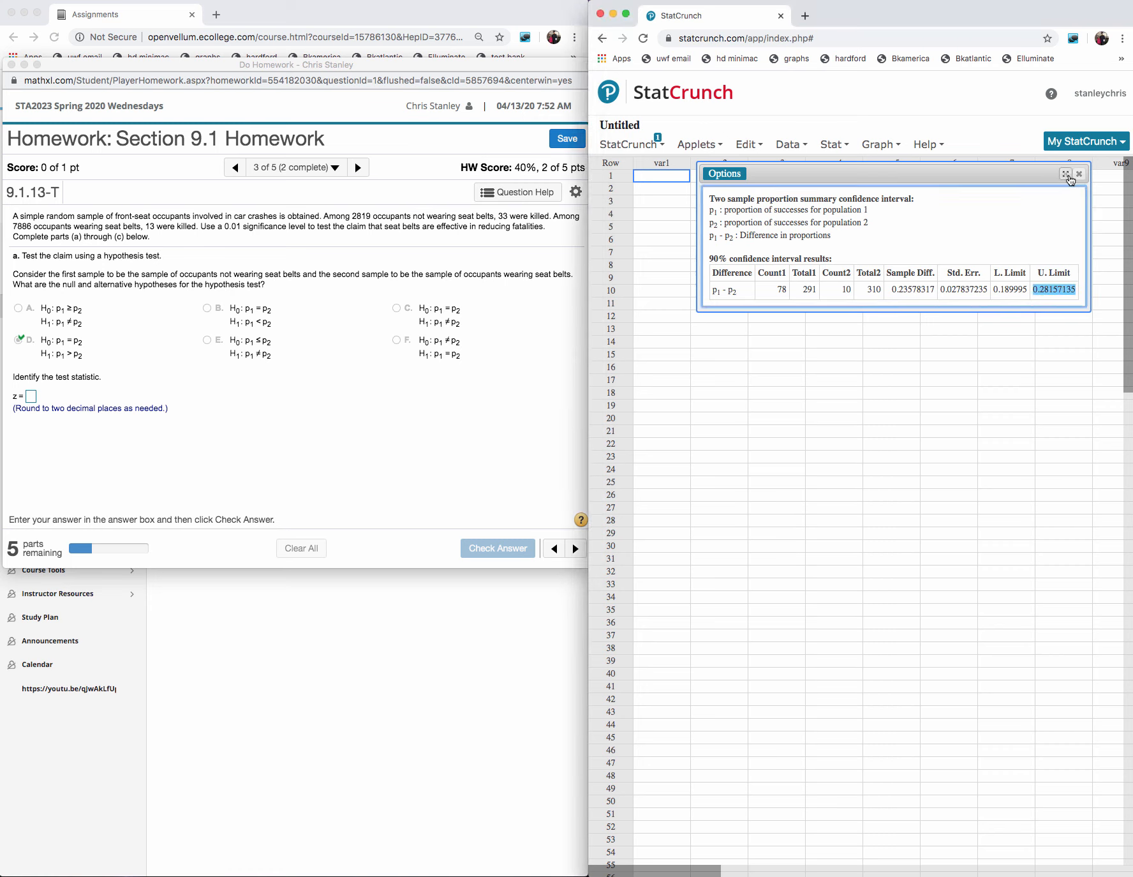
pyautogui.click(1079, 174)
# - Start a two-sample proportion analysis from summary data and enter 33 successes out of 2819 observations for sample 1
pyautogui.click(832, 147)
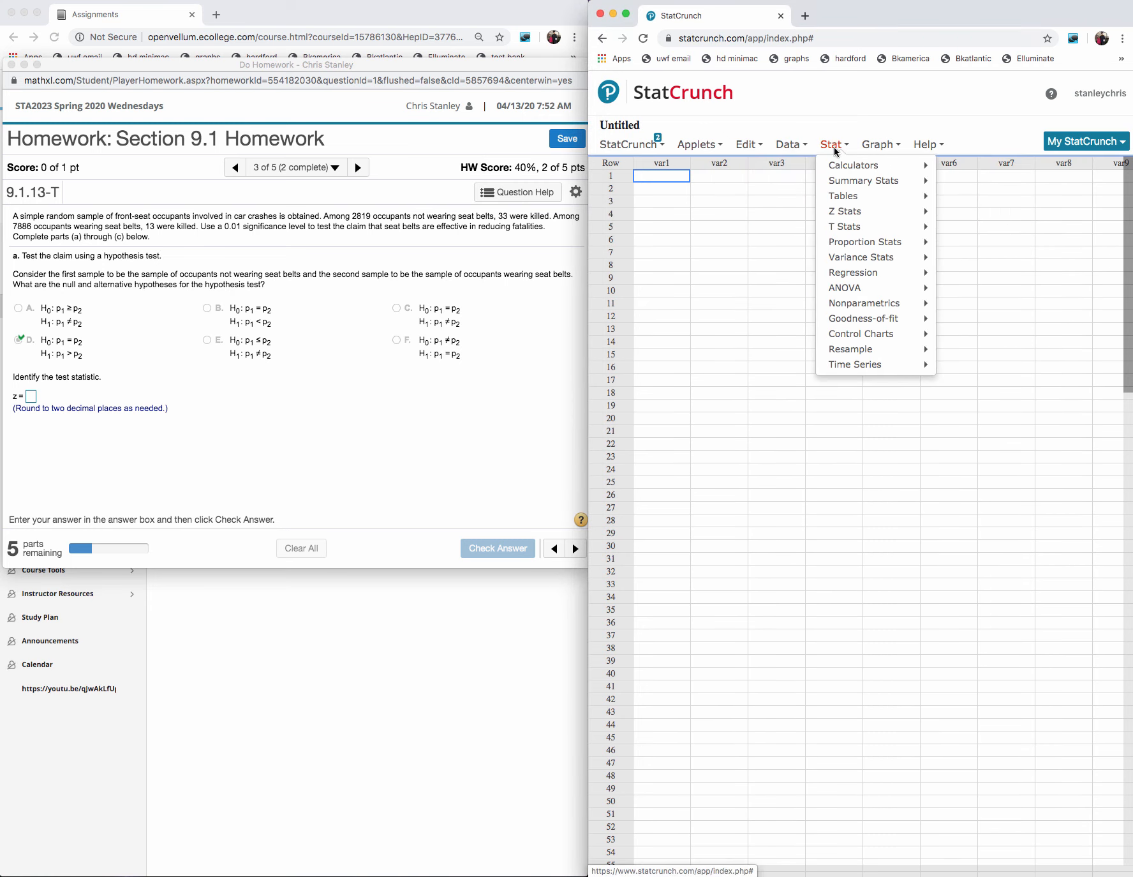
pyautogui.moveTo(860, 245)
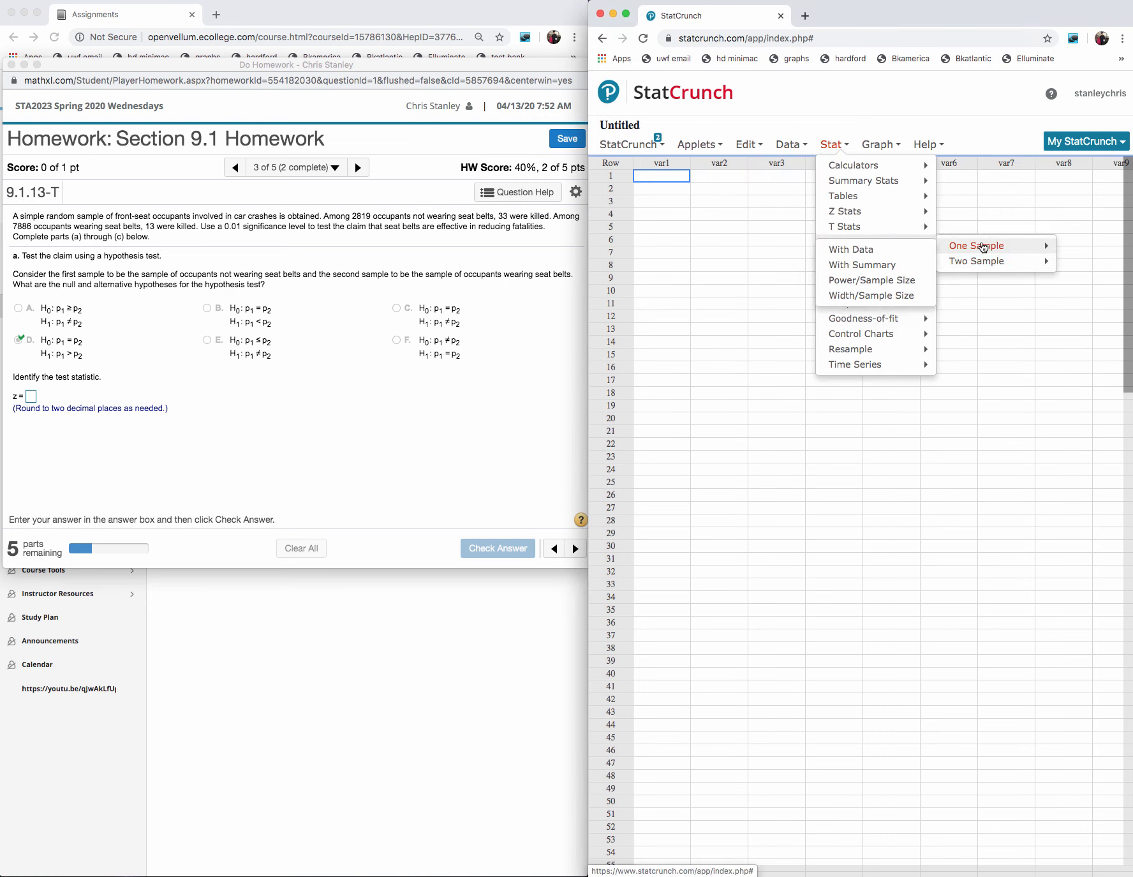
pyautogui.moveTo(981, 262)
pyautogui.click(886, 284)
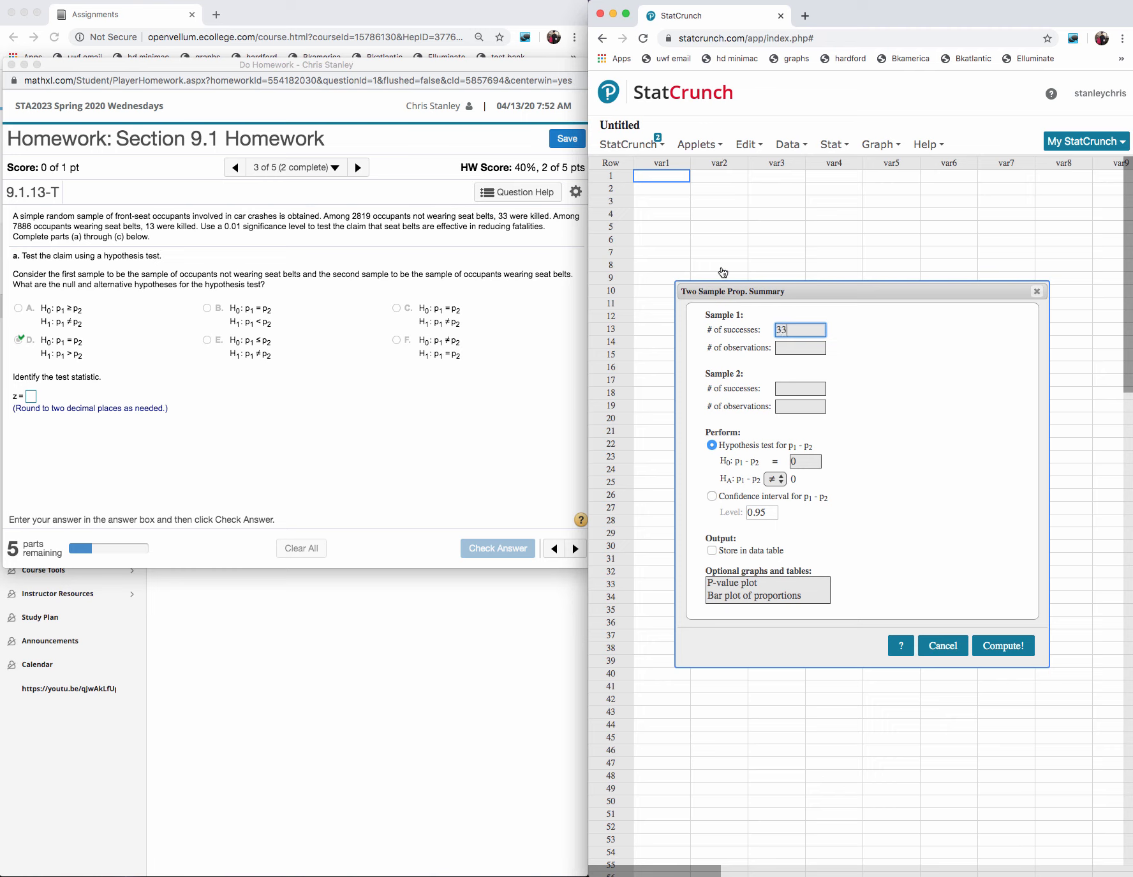
pyautogui.click(788, 348)
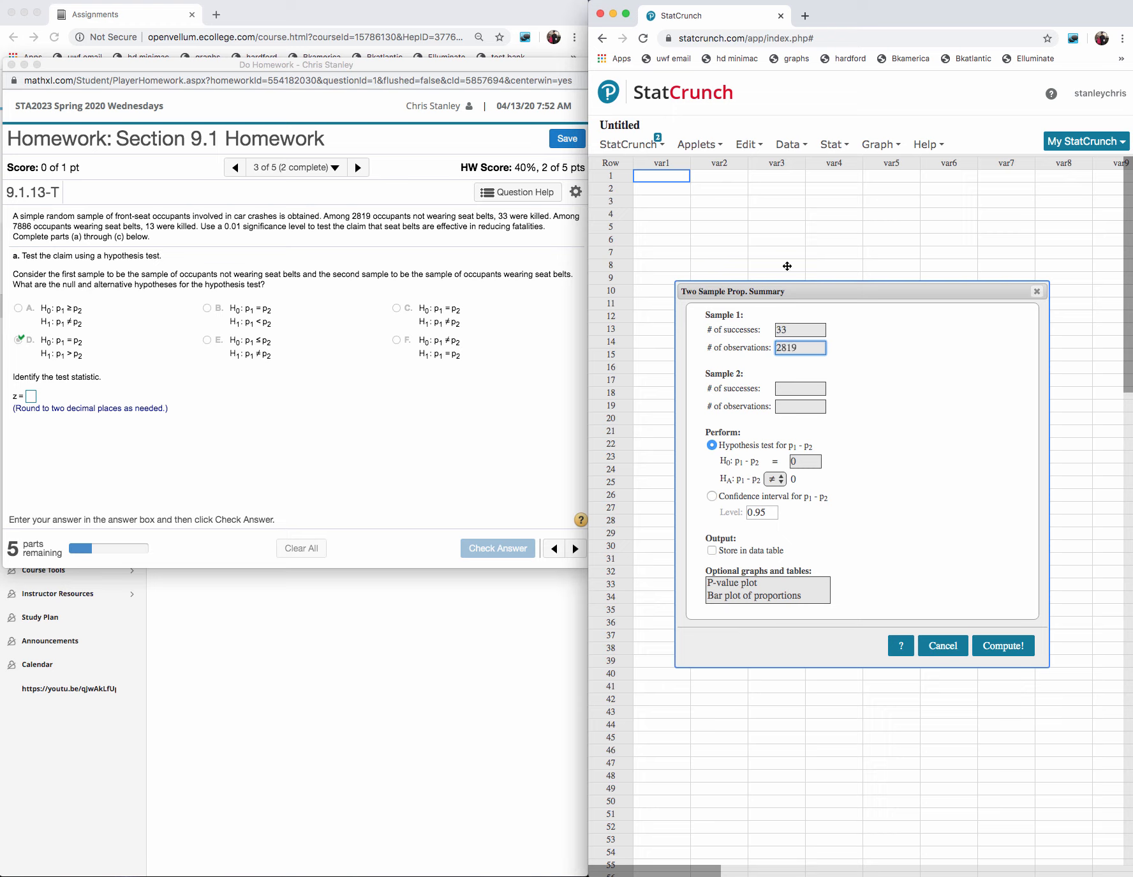
# - Enter 13 successes out of 7886 observations for sample 2
pyautogui.click(793, 384)
pyautogui.write('13')
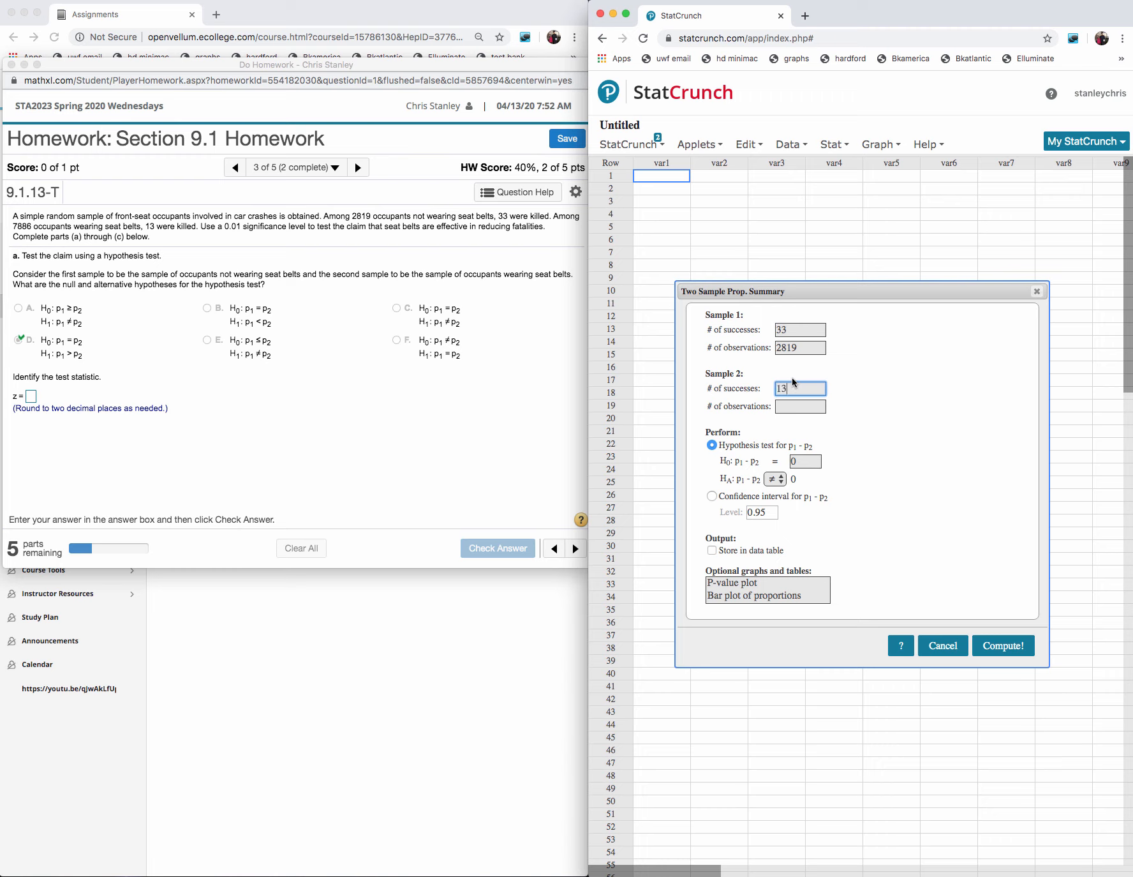
pyautogui.click(785, 407)
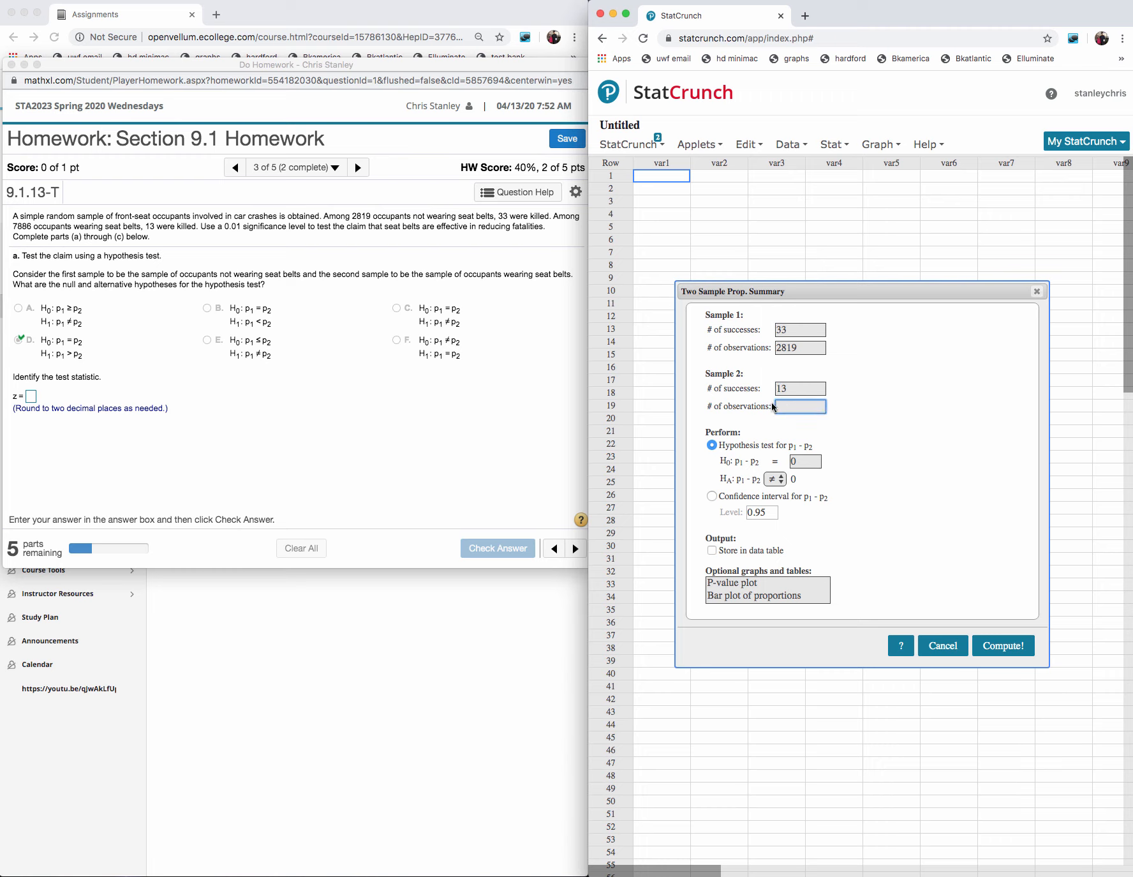
pyautogui.write('7886')
# - Set the alternative hypothesis to p1 - p2 > 0 and compute the hypothesis test
pyautogui.click(776, 480)
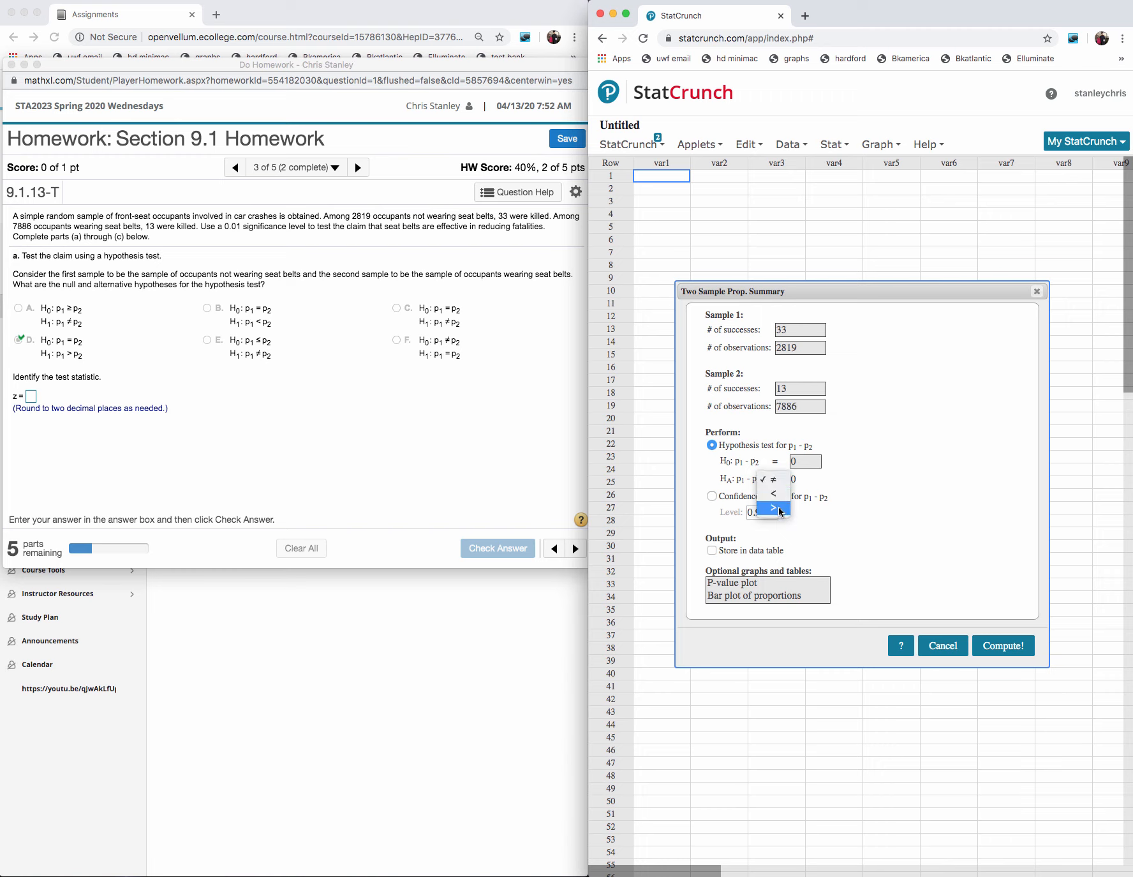
pyautogui.click(778, 508)
pyautogui.click(1002, 646)
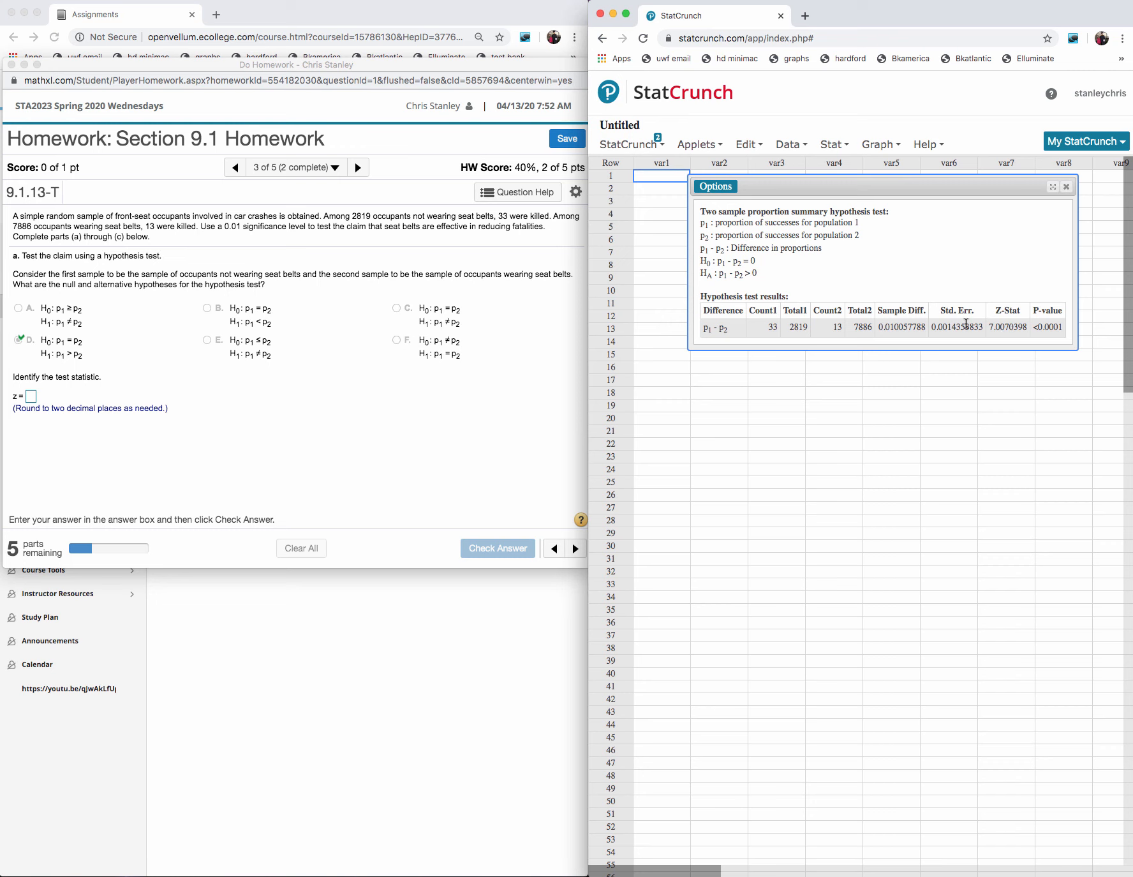
# - Switch to the MathXL homework, answer the test statistic with z = 7.01, submit it for checking and dismiss the feedback
pyautogui.click(32, 398)
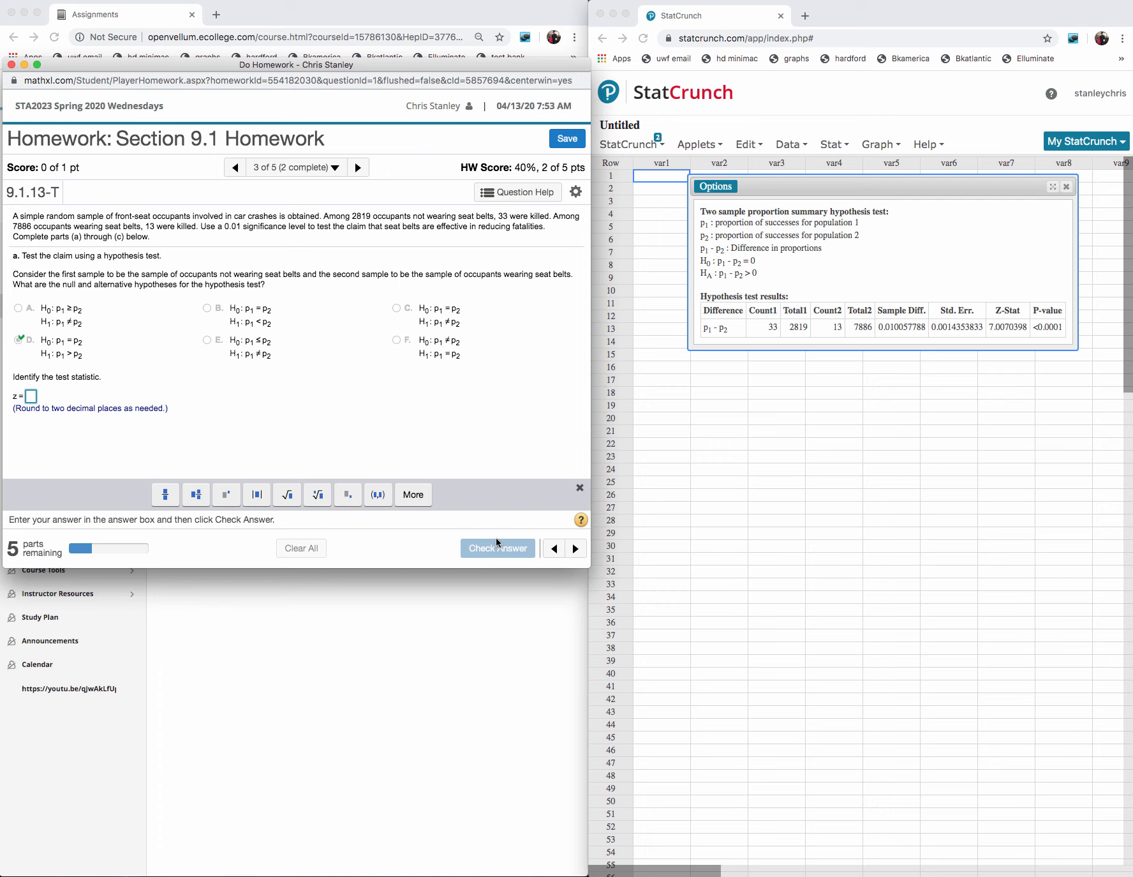
pyautogui.write('7')
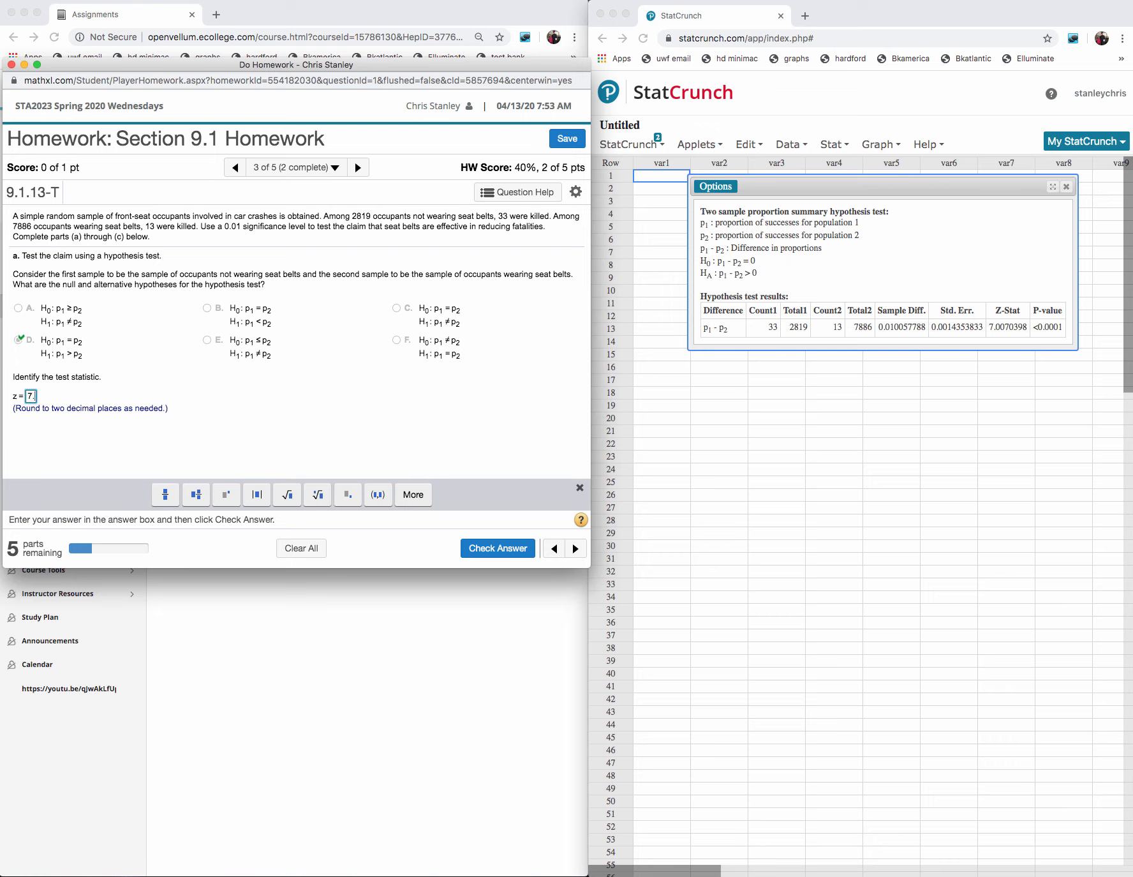
pyautogui.write('.01')
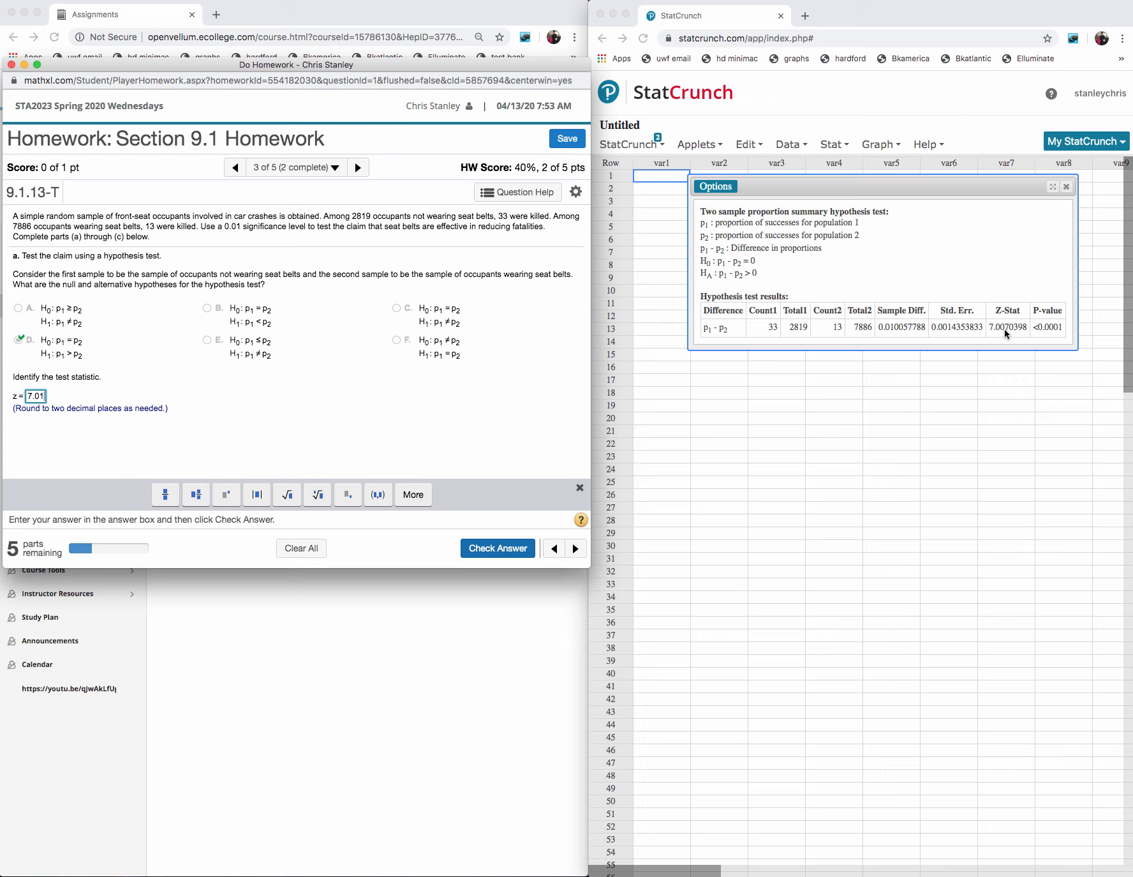
pyautogui.click(518, 541)
pyautogui.click(297, 393)
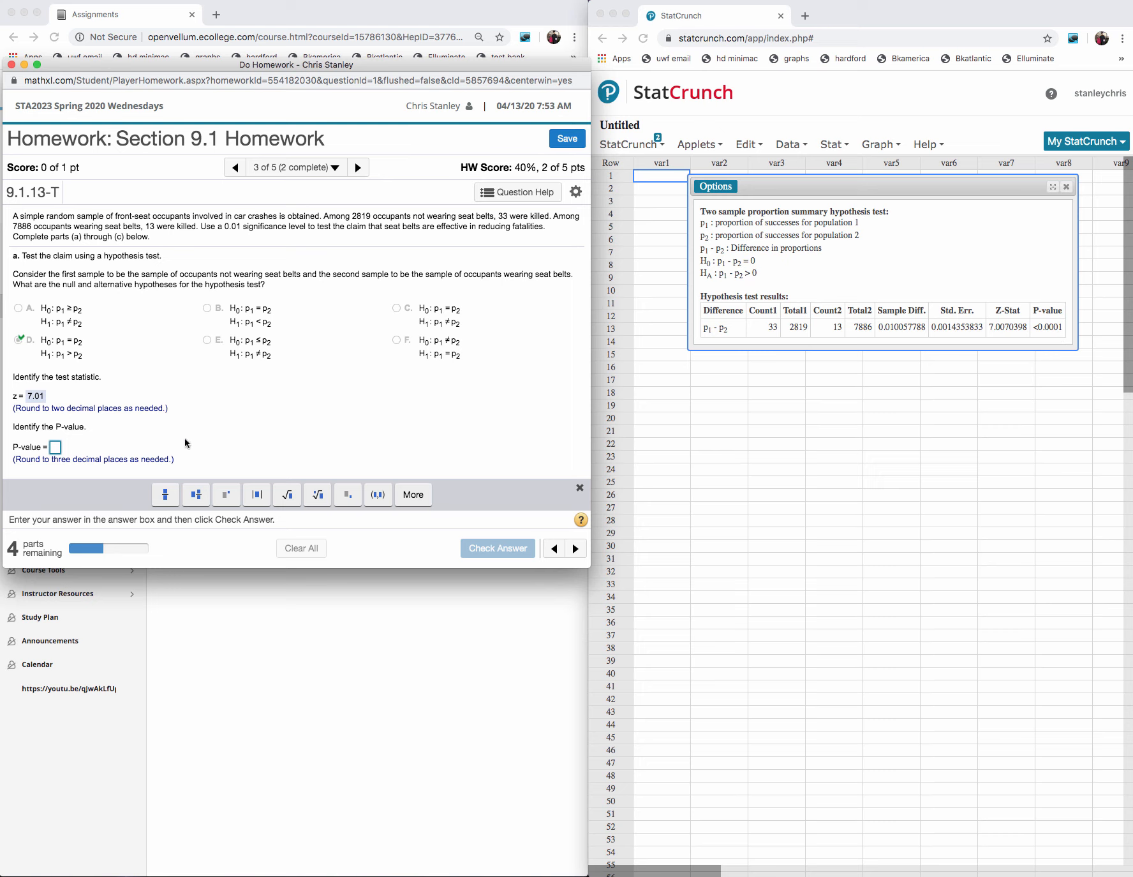
# - Answer the P-value question with 0, submit it for checking and dismiss the feedback
pyautogui.write('0')
pyautogui.click(497, 548)
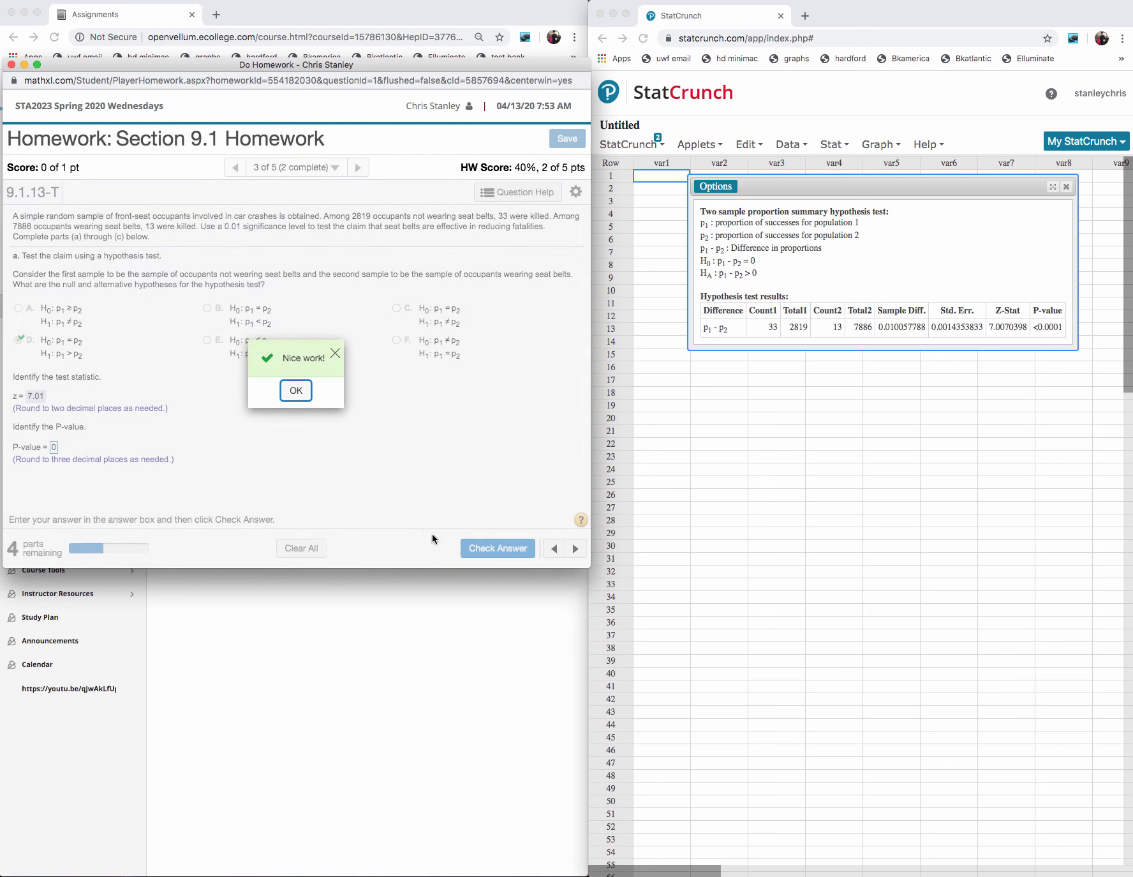
pyautogui.click(295, 392)
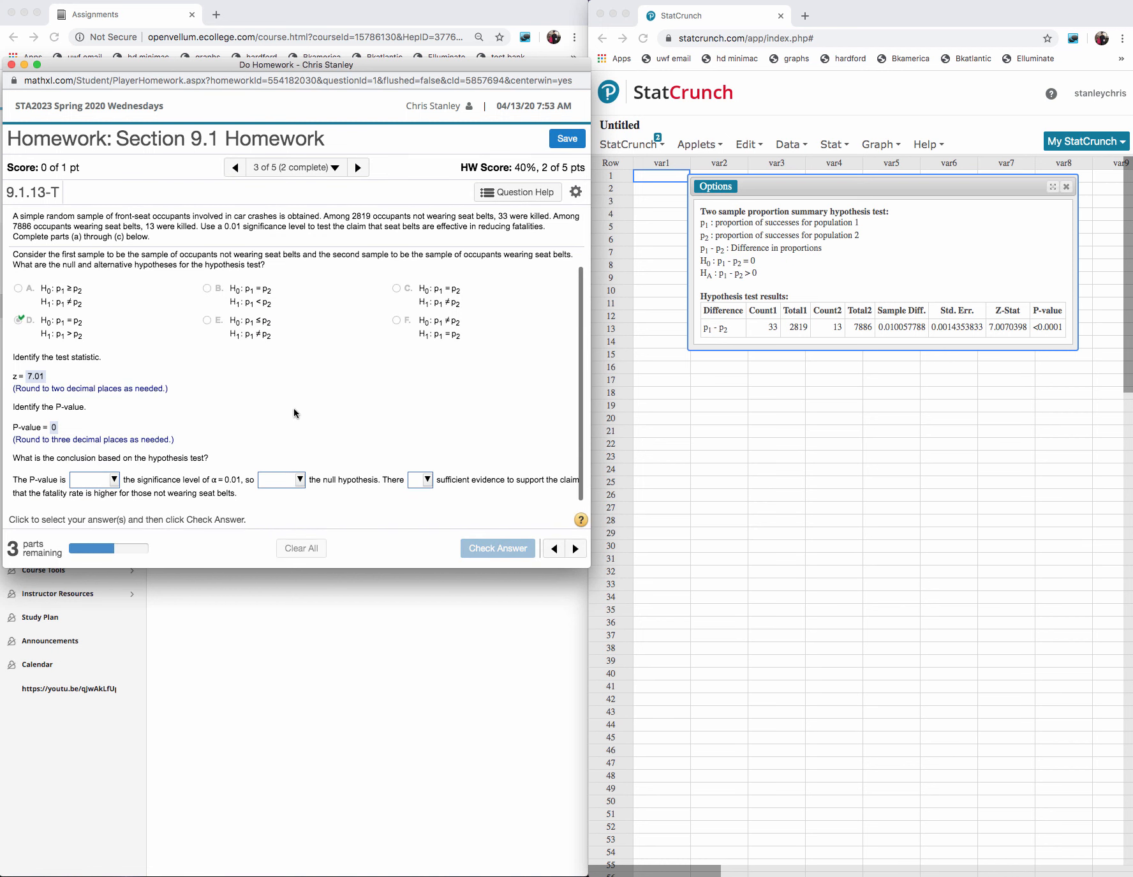
# - Complete the conclusion with "less than", "reject" and "is", submit it for checking and dismiss the feedback
pyautogui.click(115, 480)
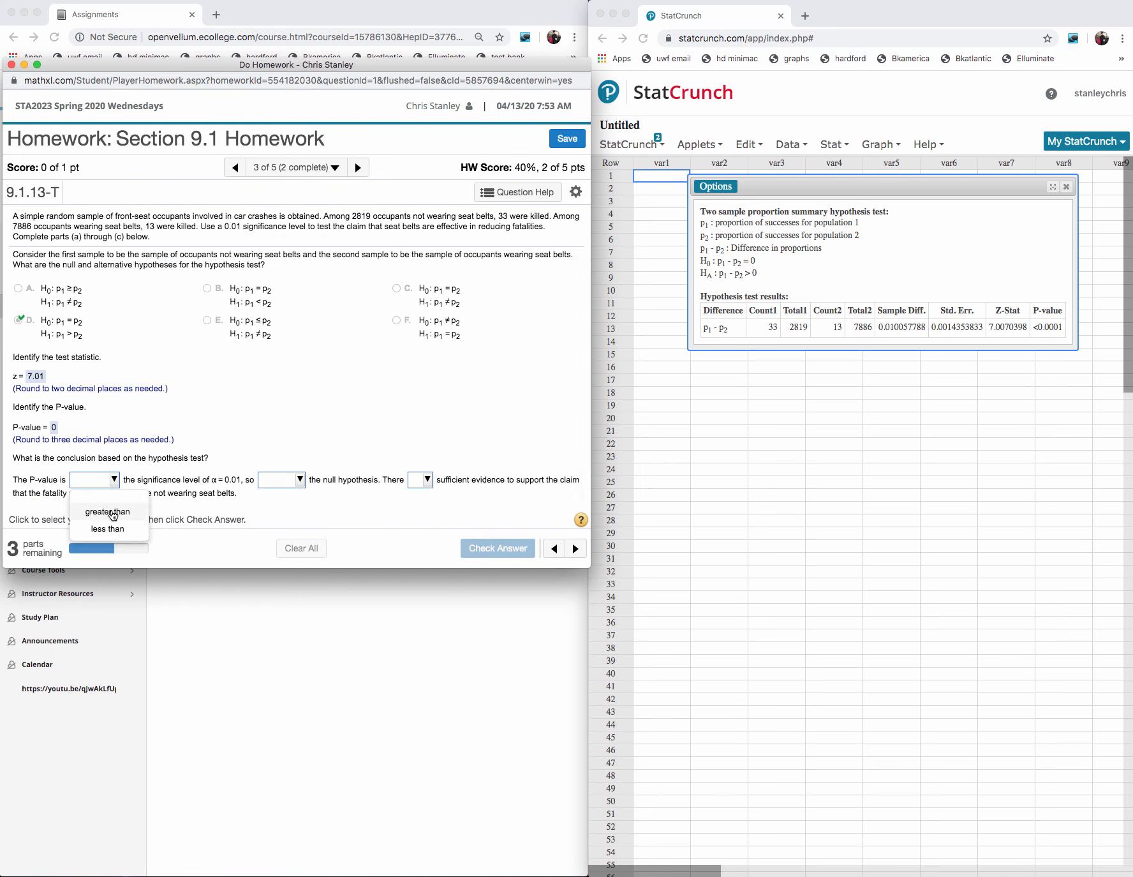
pyautogui.click(89, 527)
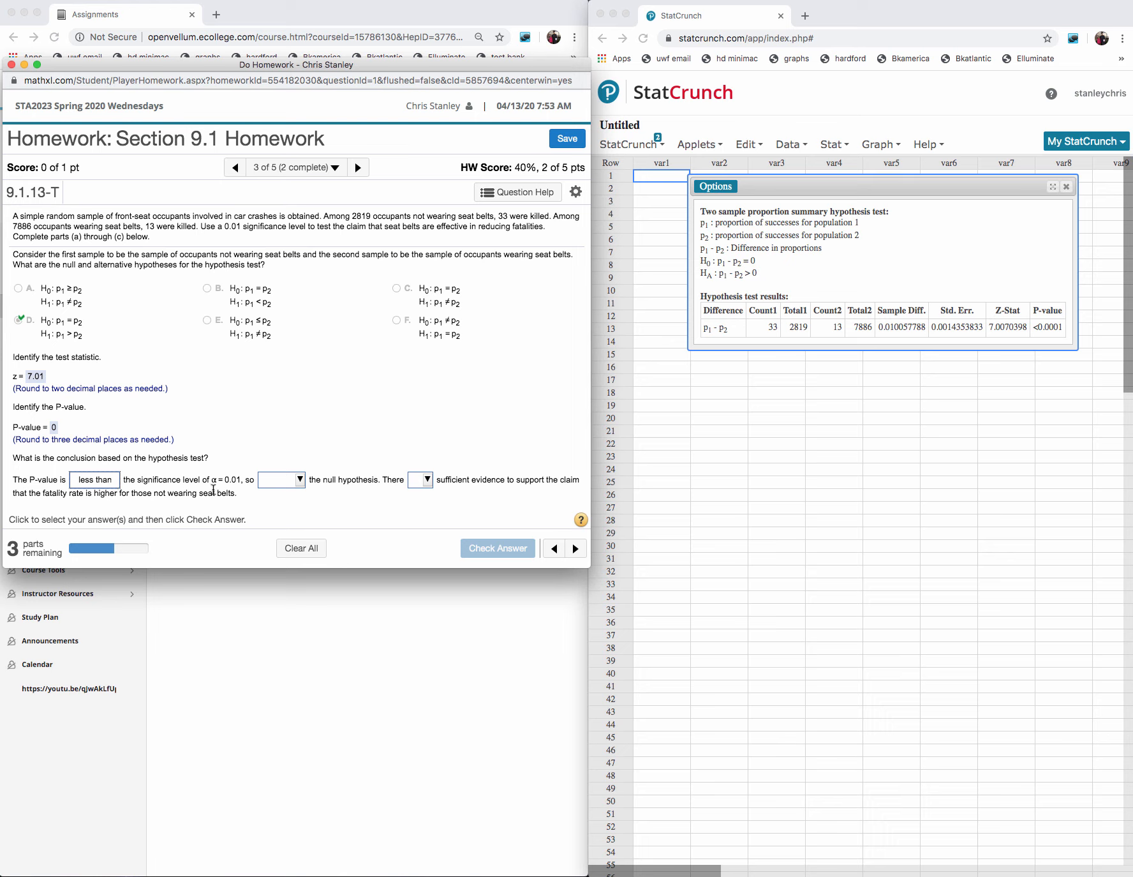
pyautogui.click(300, 479)
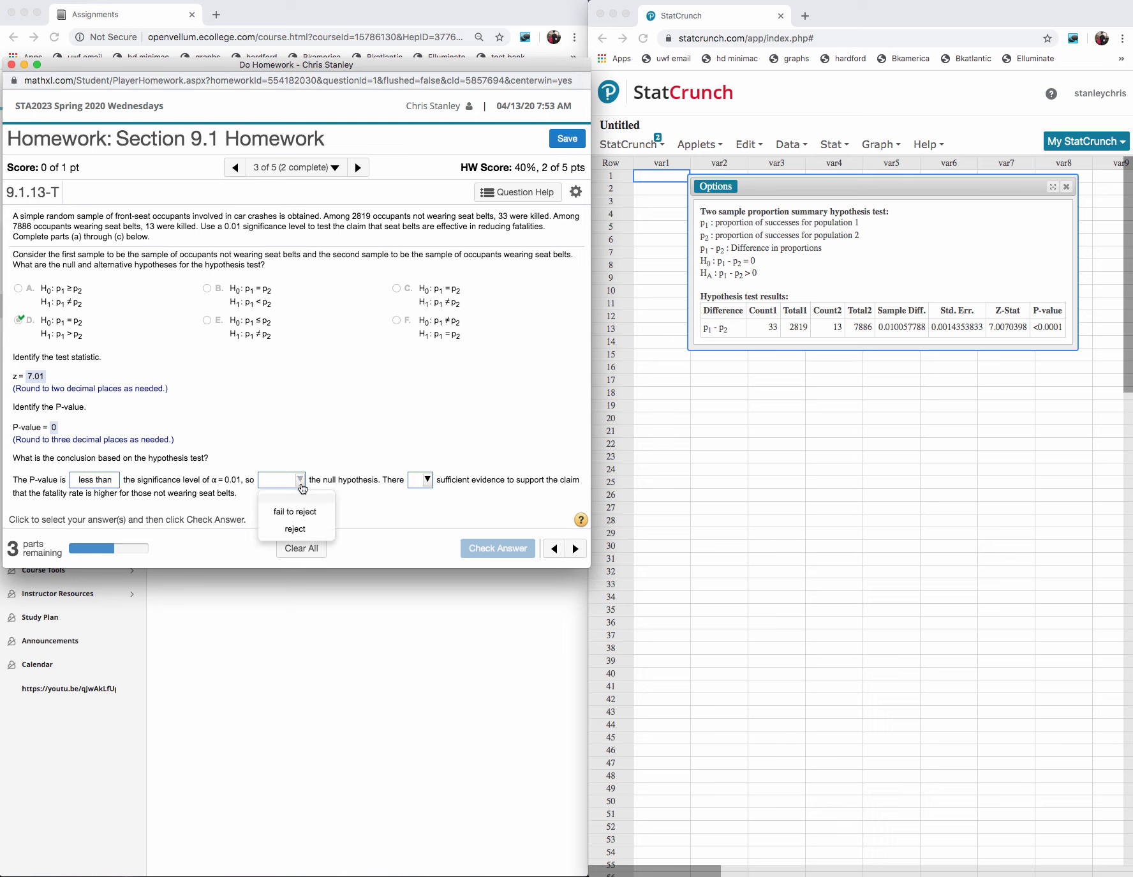
pyautogui.click(300, 533)
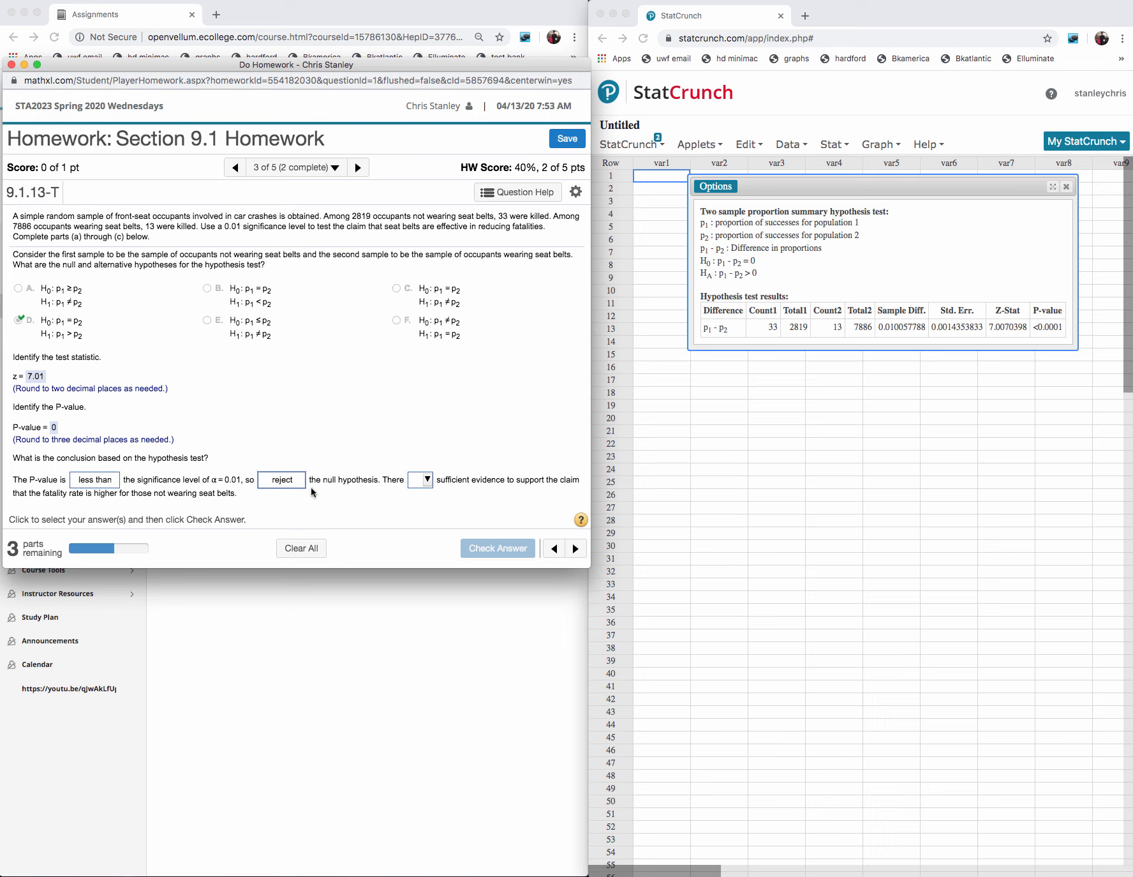
pyautogui.click(424, 482)
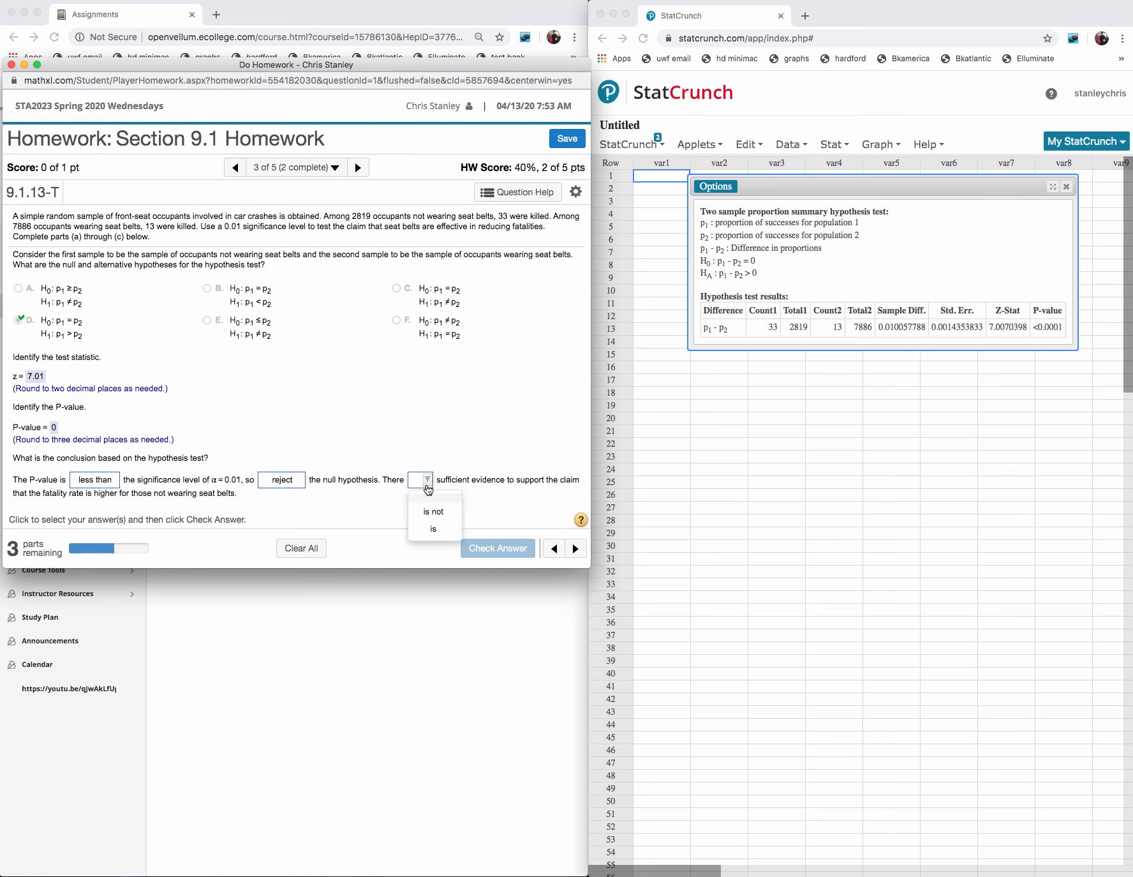
pyautogui.click(434, 529)
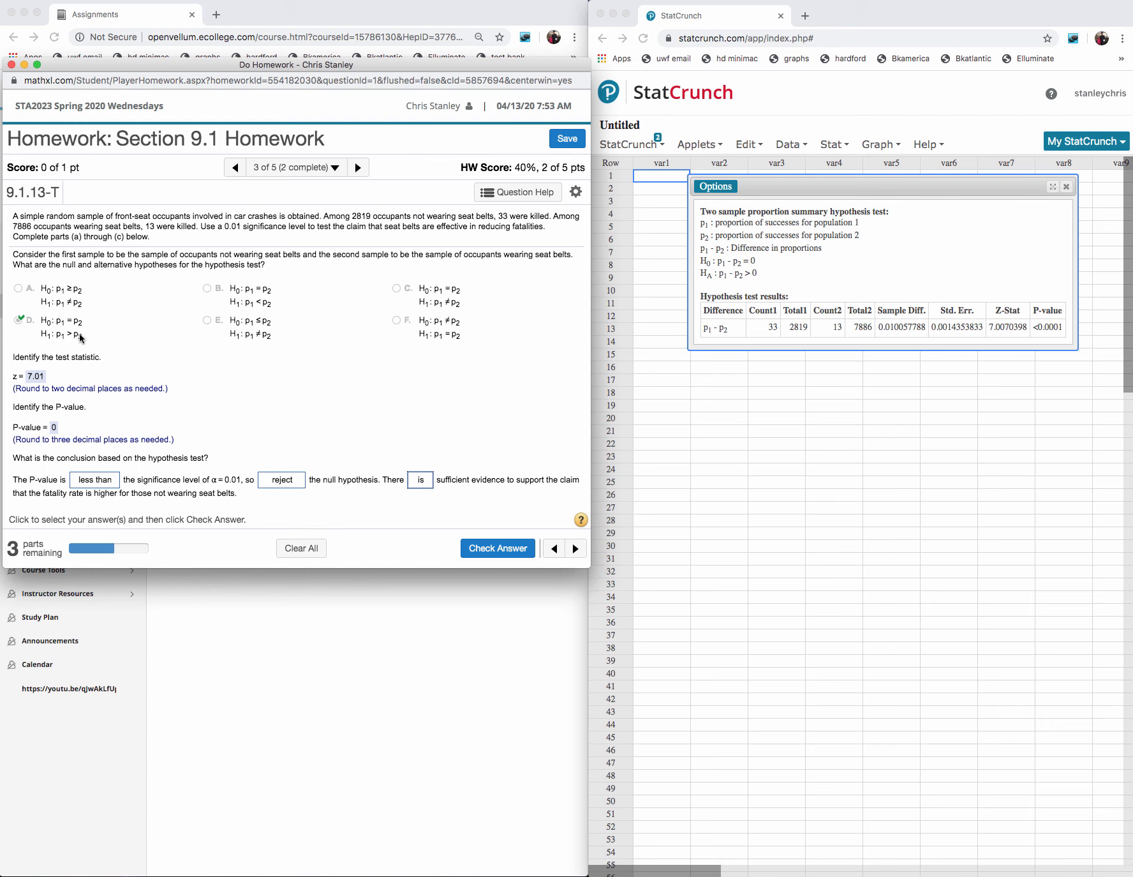
pyautogui.click(508, 550)
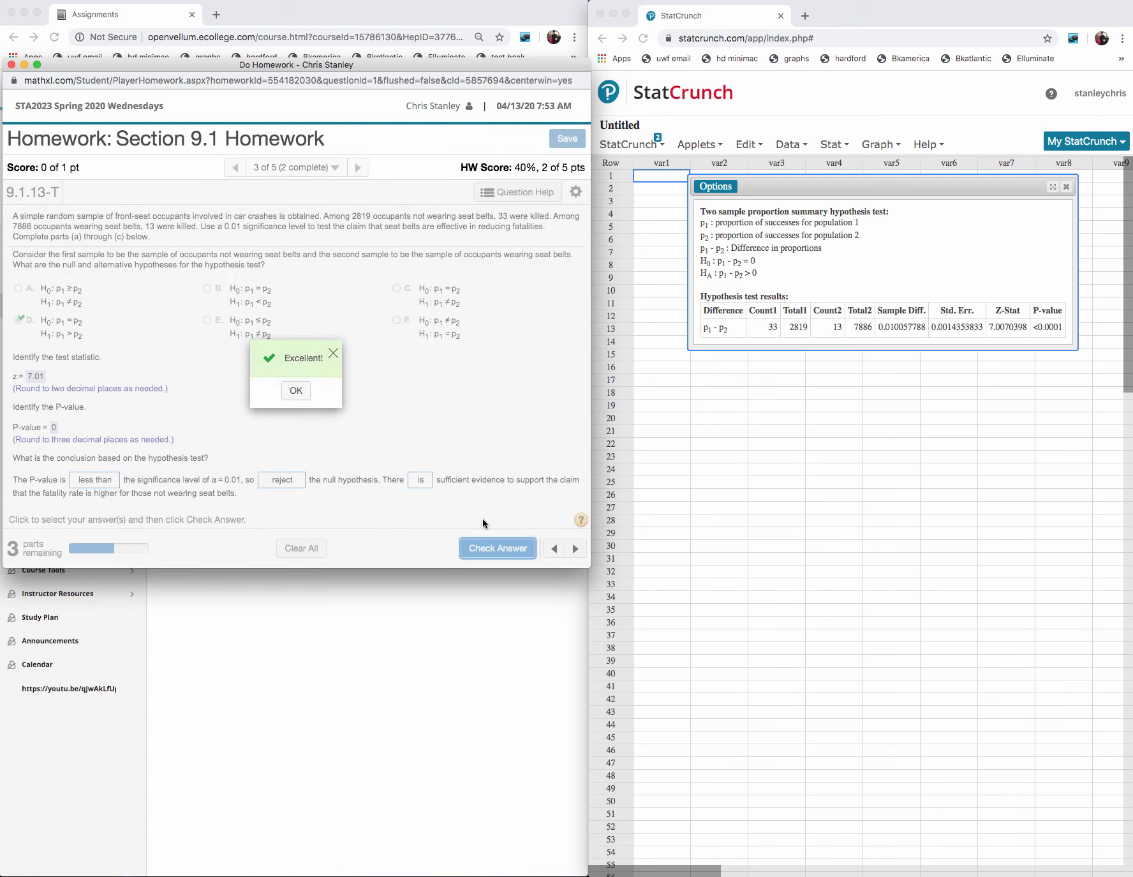
pyautogui.click(297, 390)
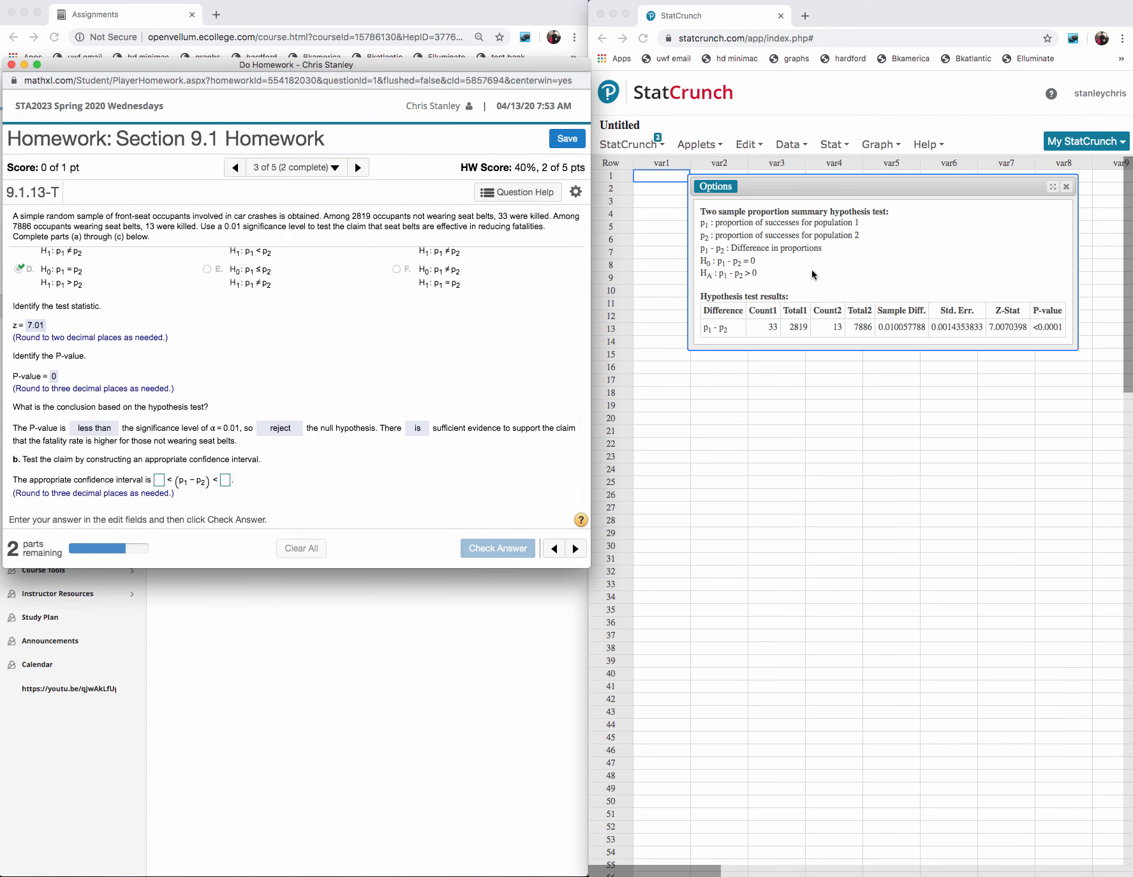
# - Reopen the StatCrunch test for editing, switch it to a confidence interval for p1 - p2 and clear the confidence level
pyautogui.click(727, 188)
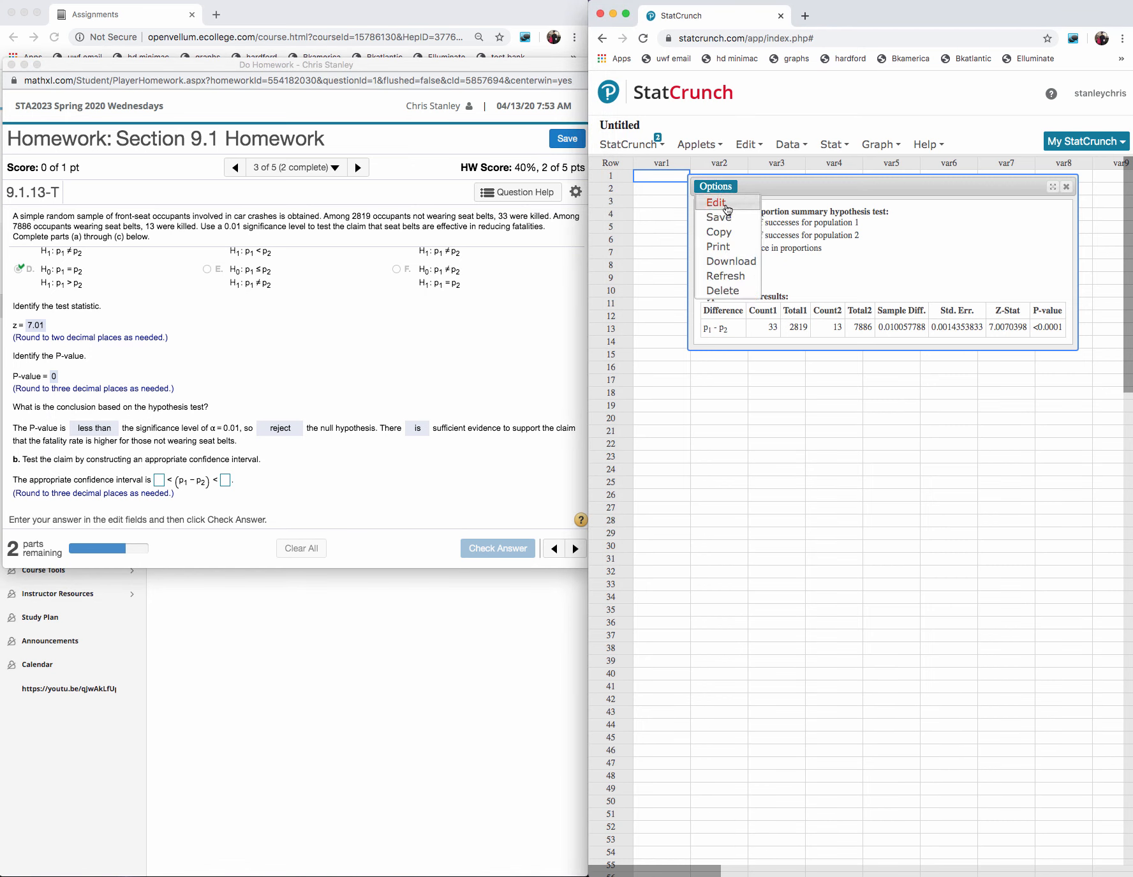
pyautogui.click(727, 203)
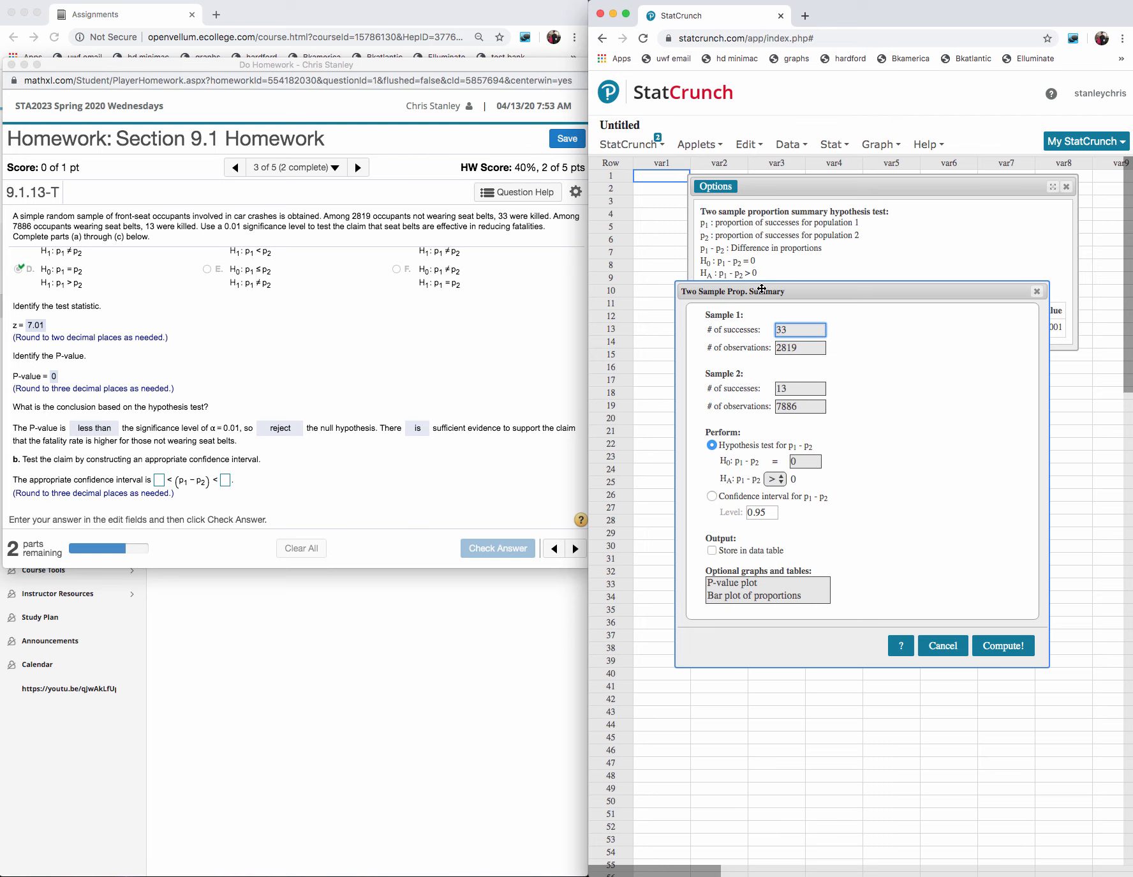
pyautogui.click(712, 497)
pyautogui.click(774, 513)
pyautogui.press('BackSpace')
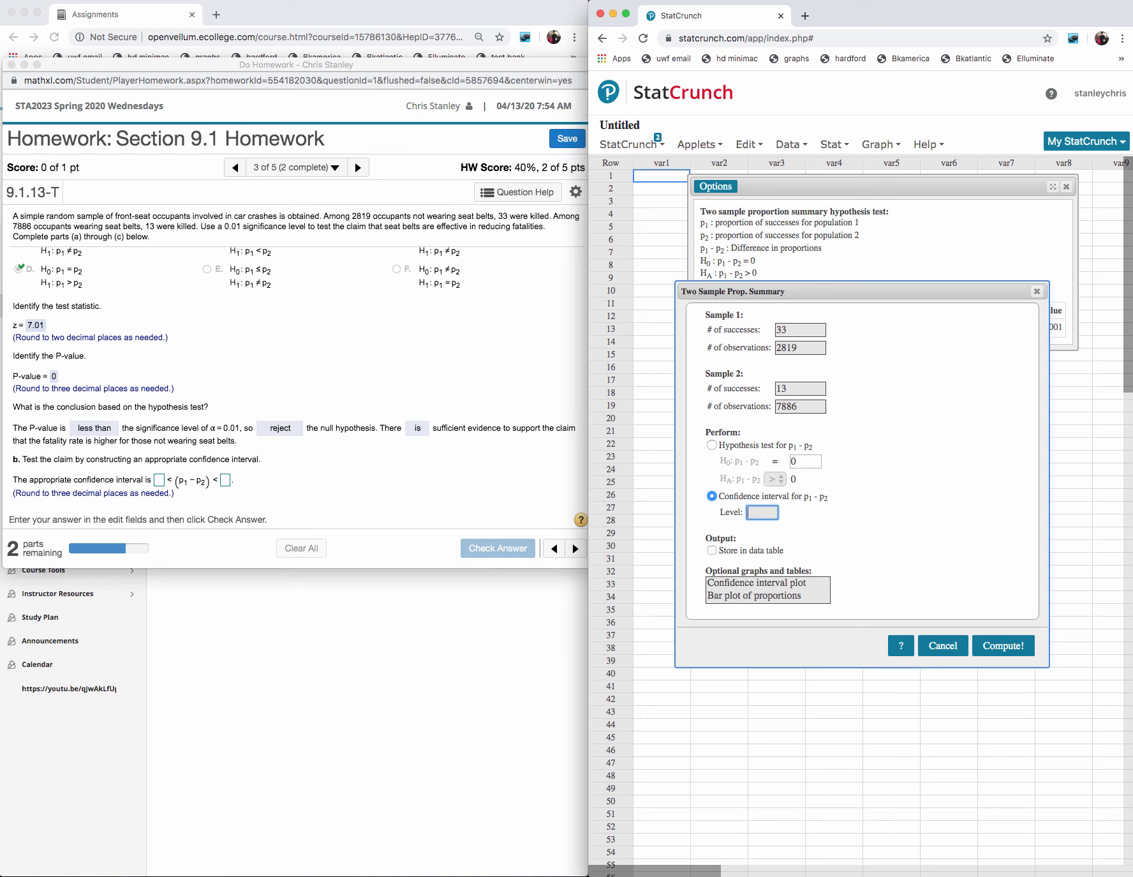
# - Switch to the TI-SmartView calculator, move its window aside and calculate 1-2*.01 to find the confidence level
pyautogui.moveTo(926, 874)
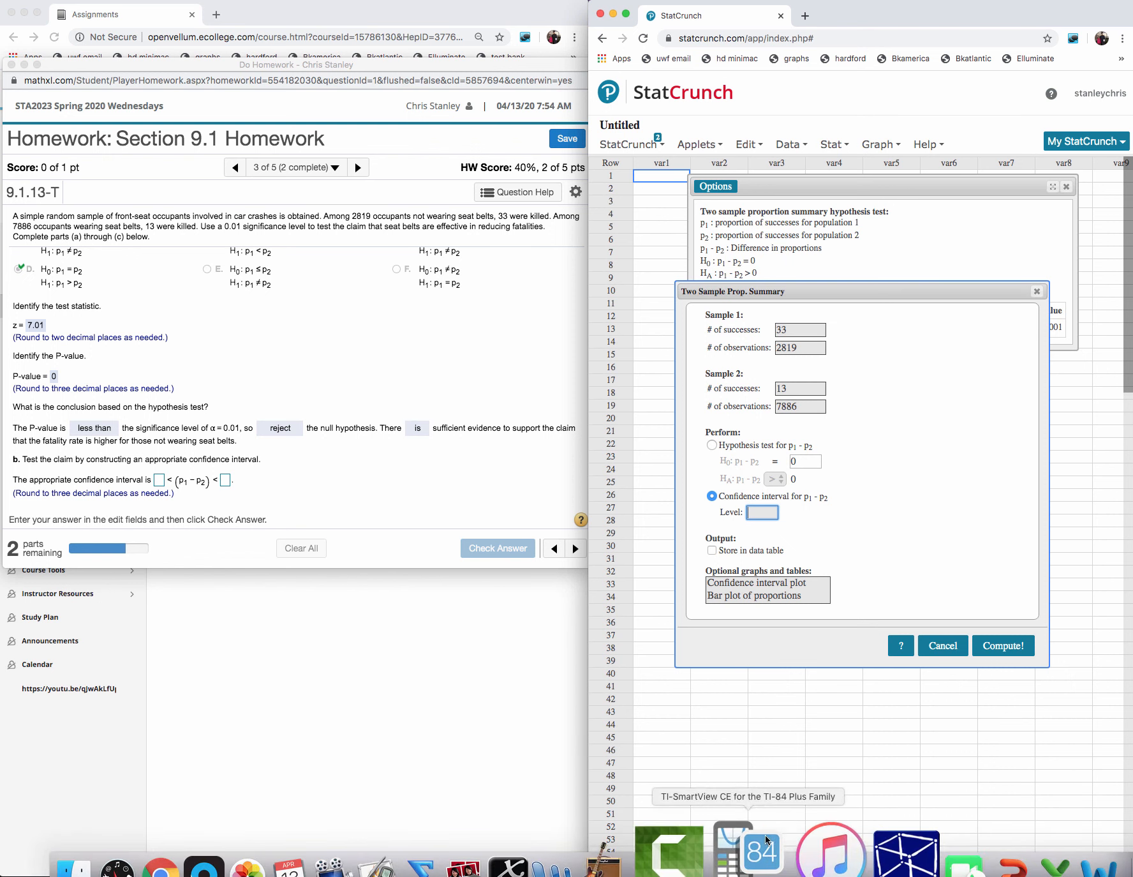
pyautogui.click(766, 840)
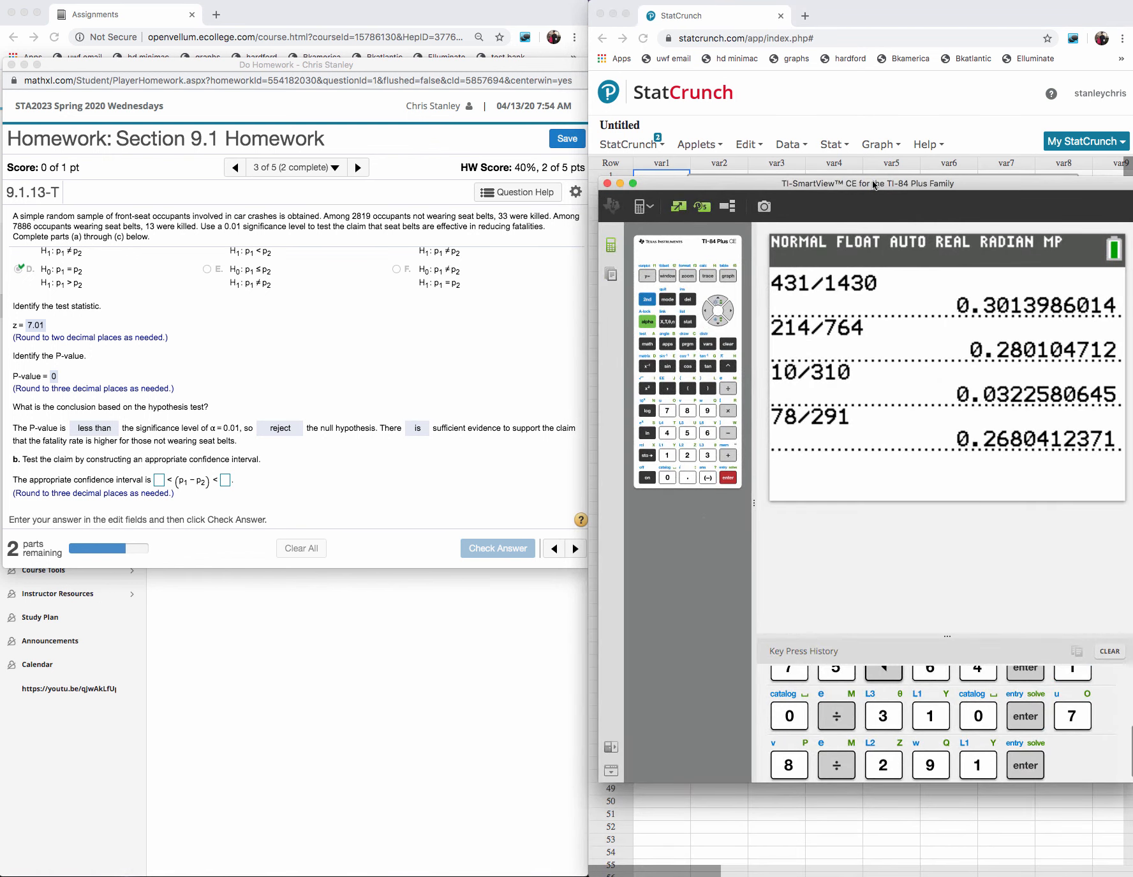
pyautogui.moveTo(773, 181); pyautogui.dragTo(712, 160)
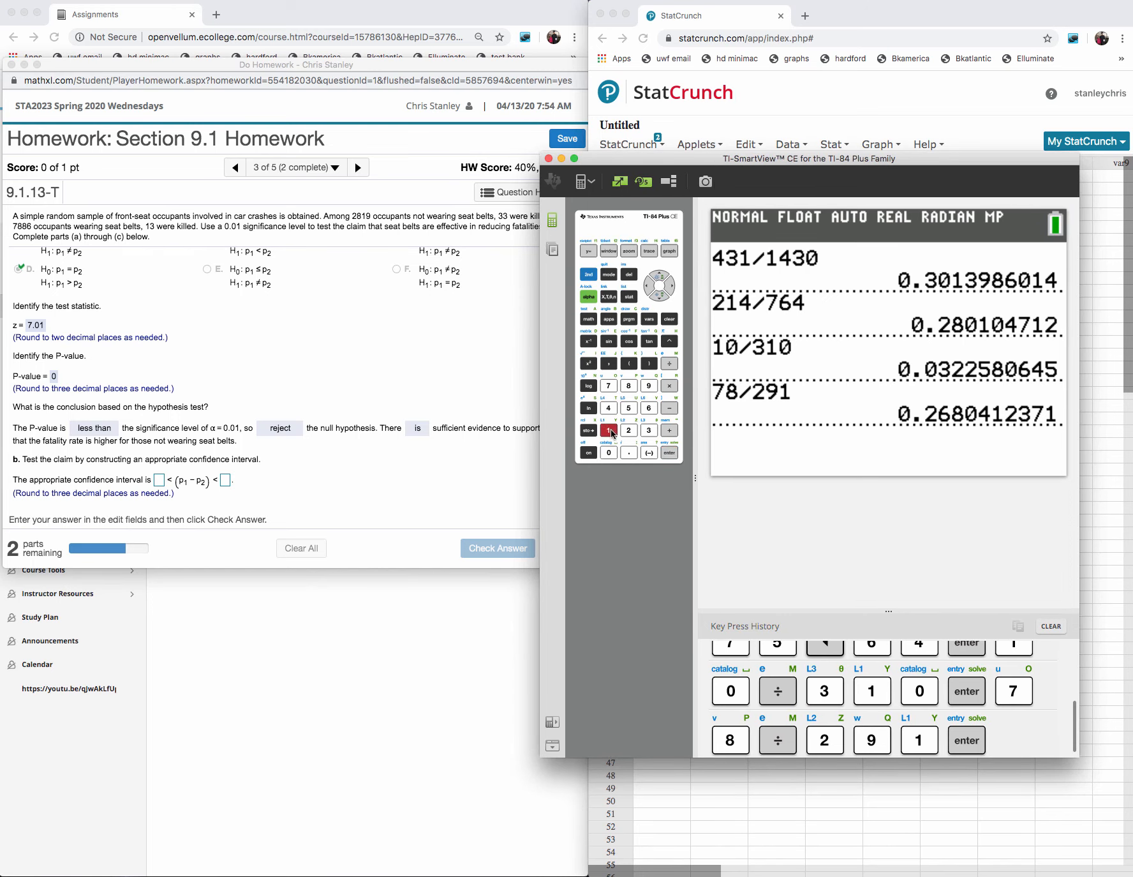
pyautogui.click(610, 432)
pyautogui.click(668, 409)
pyautogui.click(629, 431)
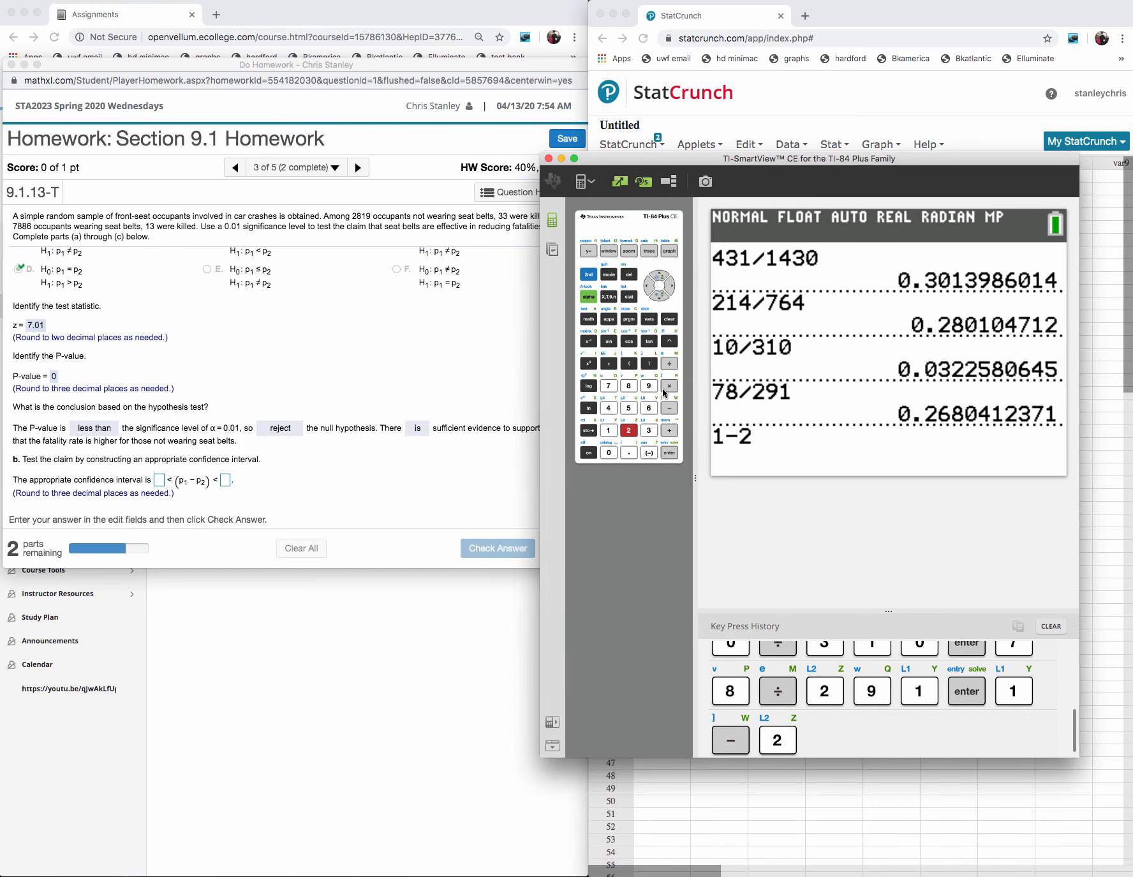
pyautogui.click(667, 387)
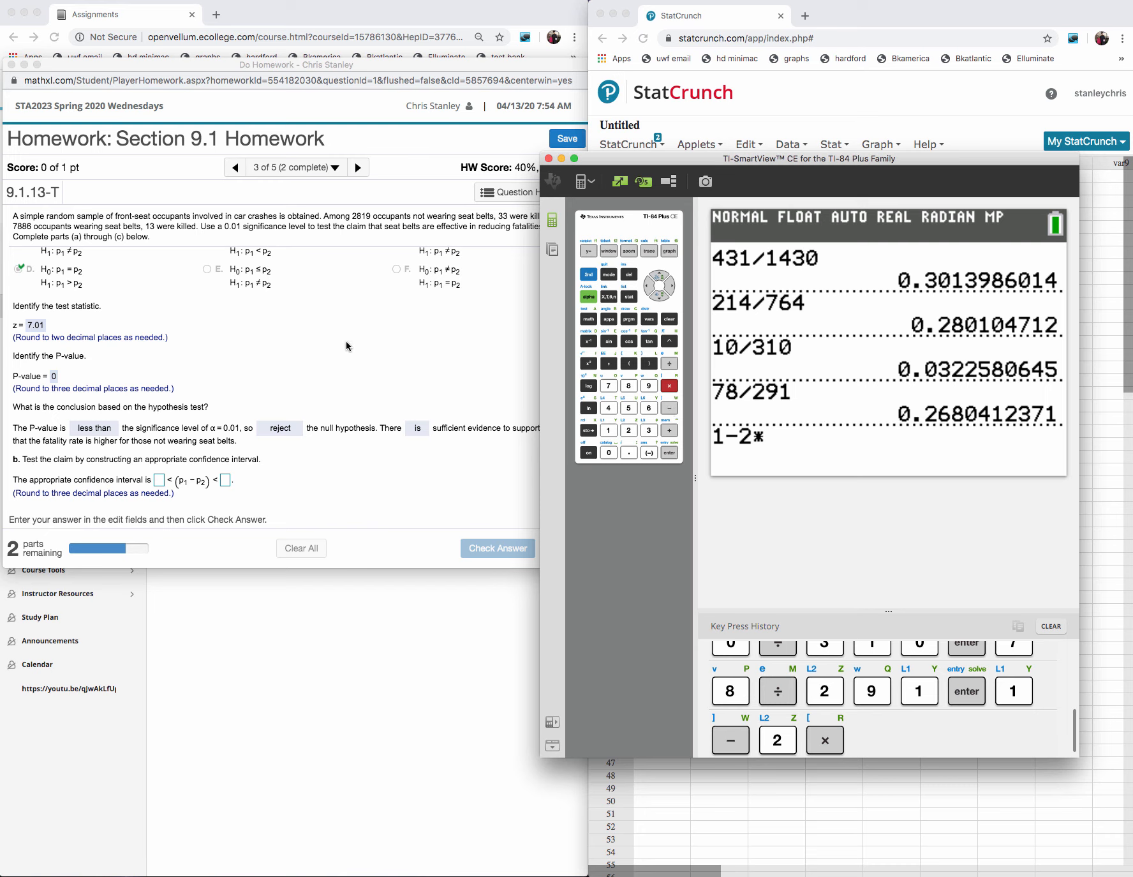
pyautogui.click(629, 452)
pyautogui.click(609, 452)
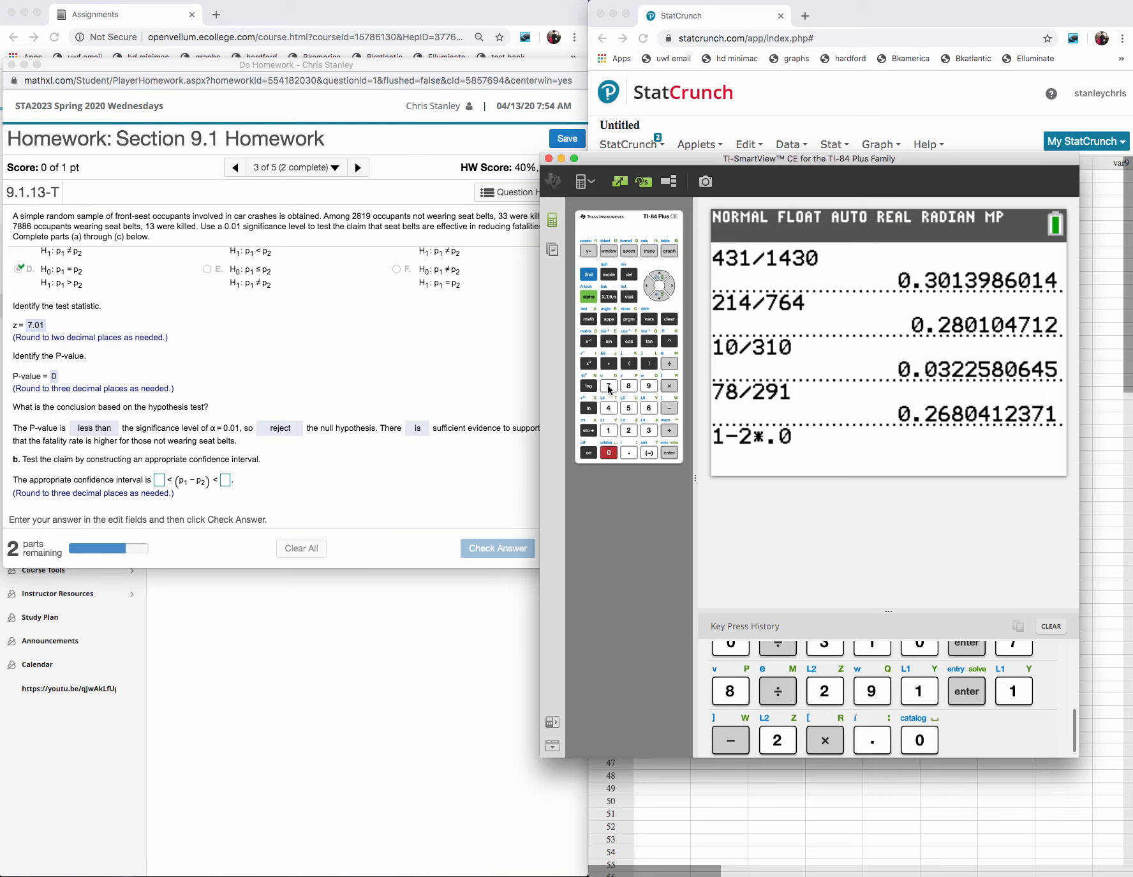
pyautogui.click(609, 430)
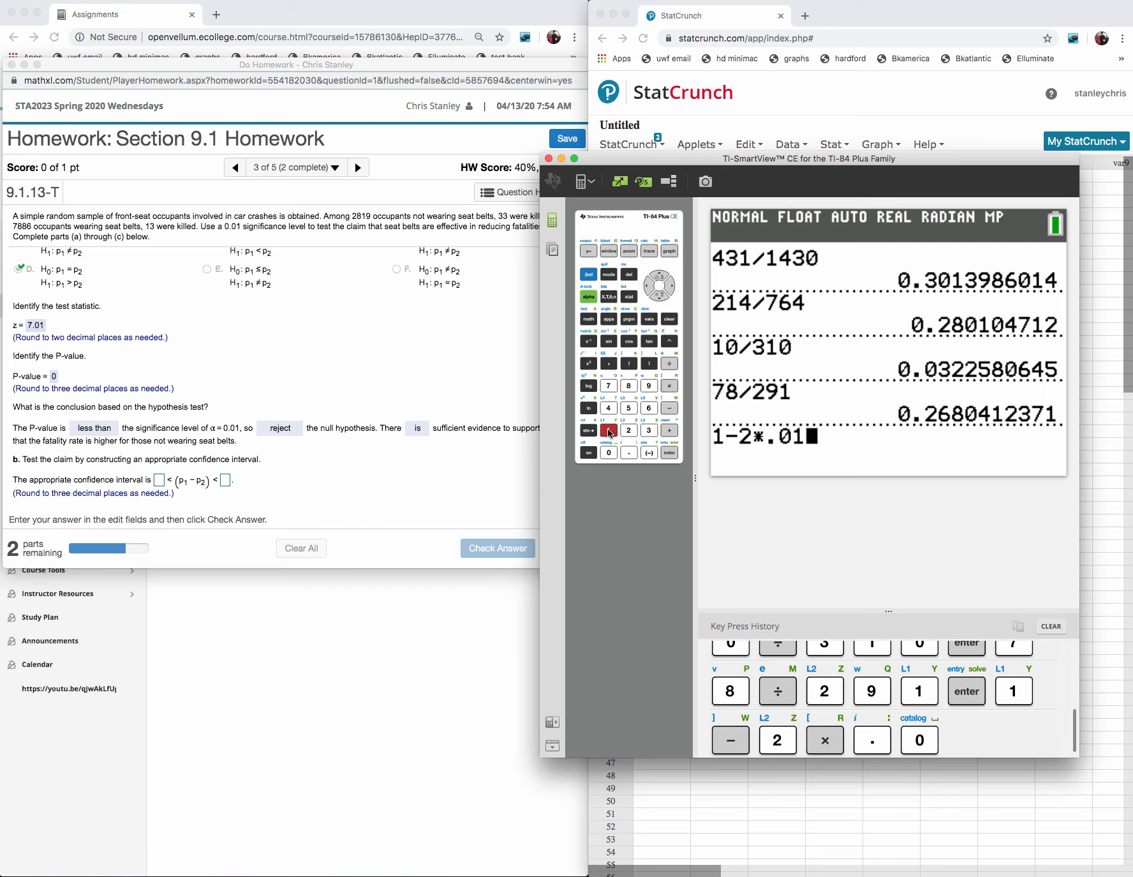
pyautogui.click(669, 452)
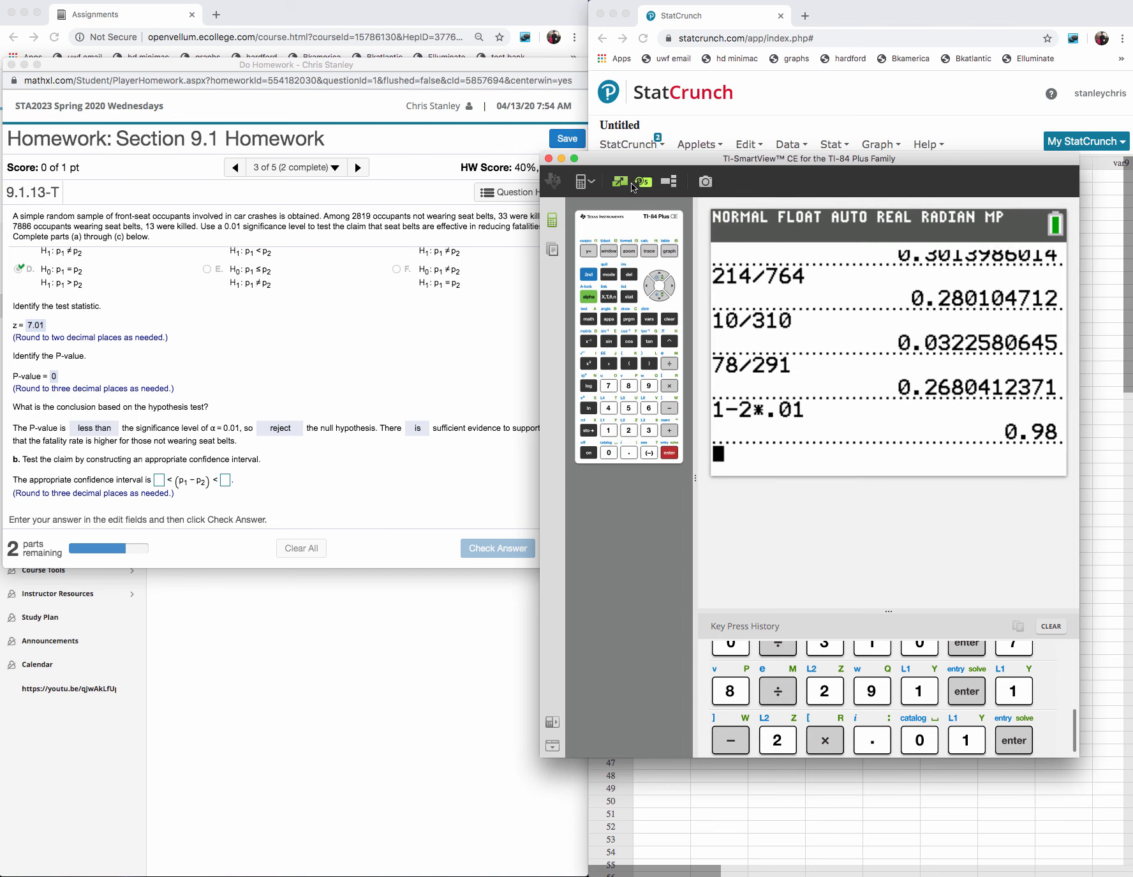
# - Minimize the calculator, set the StatCrunch confidence level to 0.98 and compute the interval
pyautogui.click(561, 159)
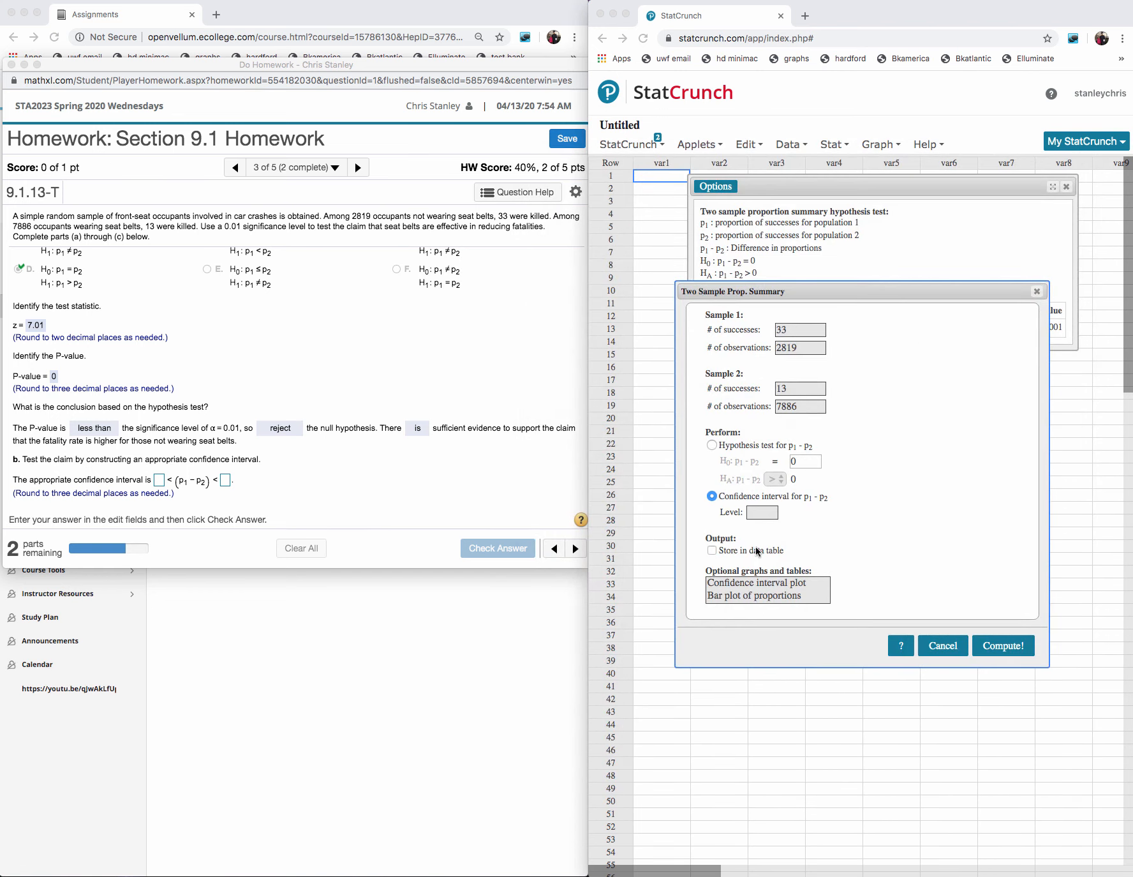
pyautogui.click(765, 512)
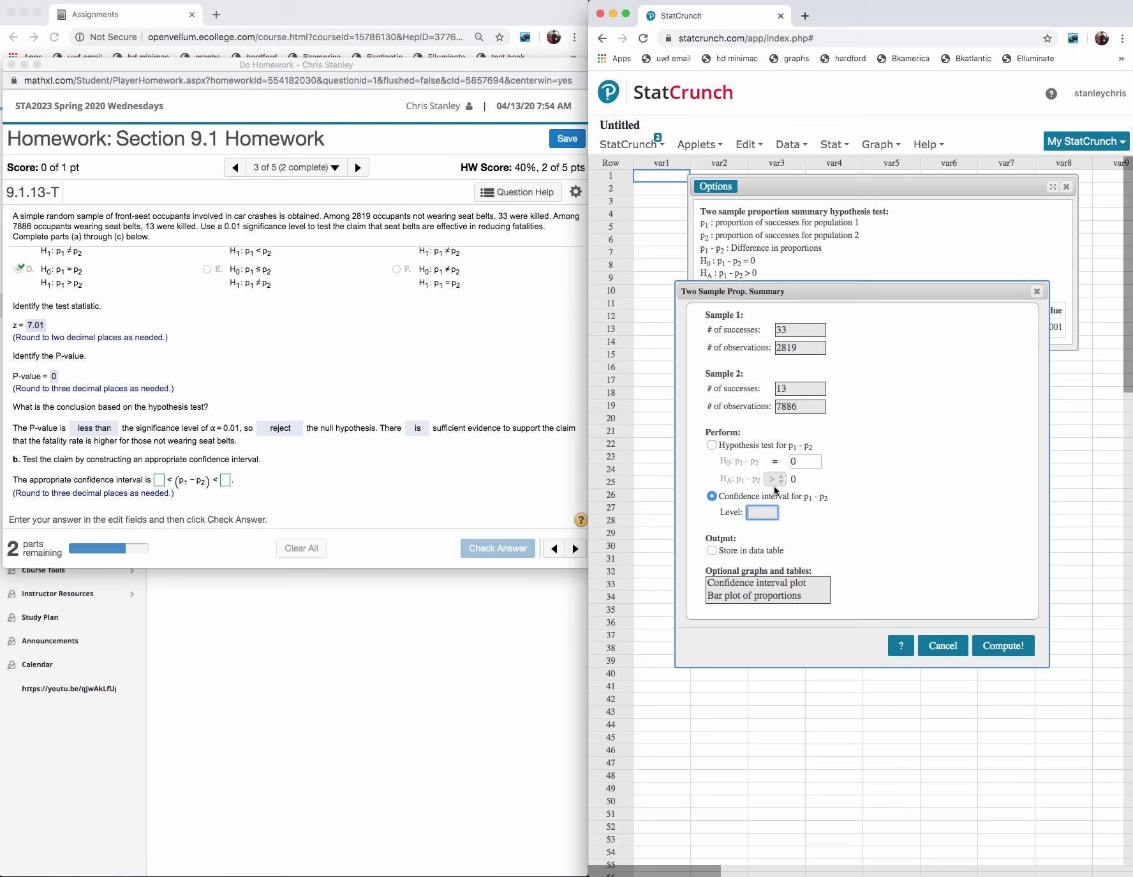
pyautogui.write('0.98')
pyautogui.click(1000, 645)
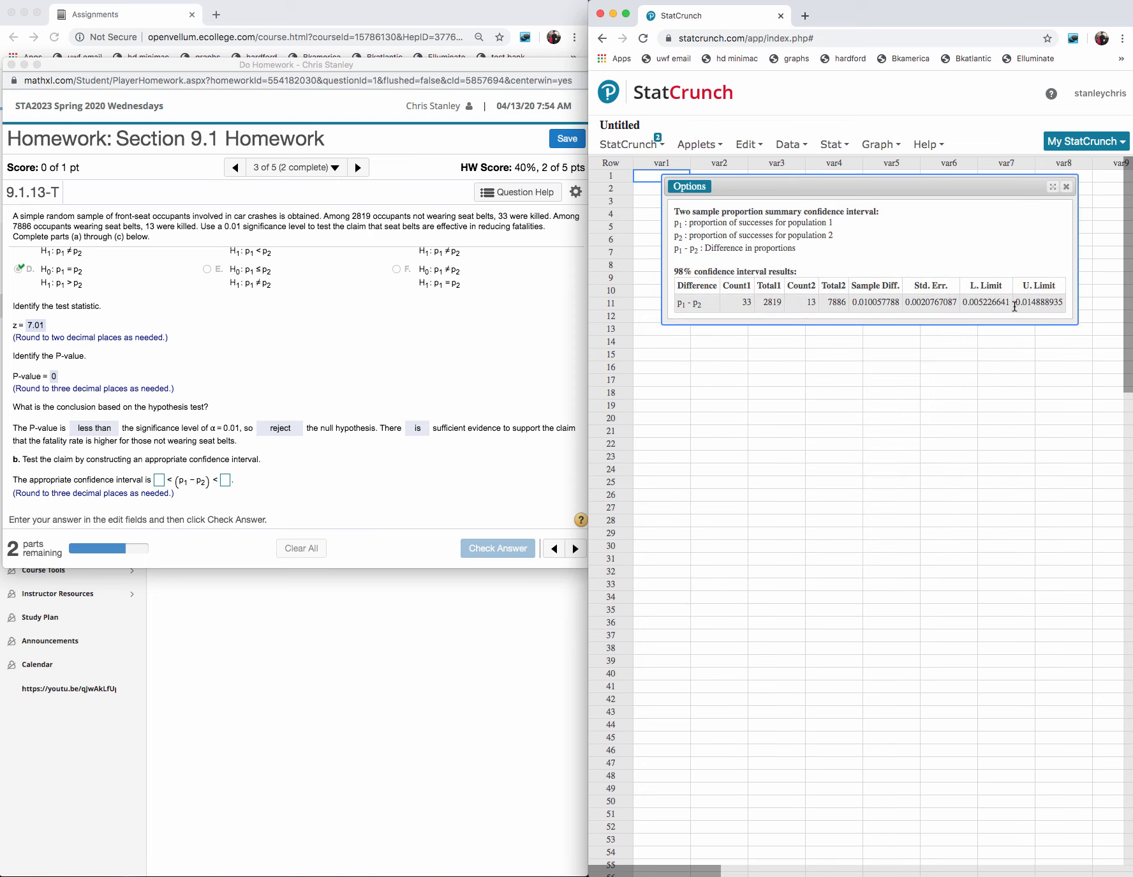
# - Copy the lower limit 0.005226641 from the StatCrunch results into the first confidence interval answer field
pyautogui.moveTo(1015, 306); pyautogui.dragTo(960, 303)
pyautogui.press('super+c')
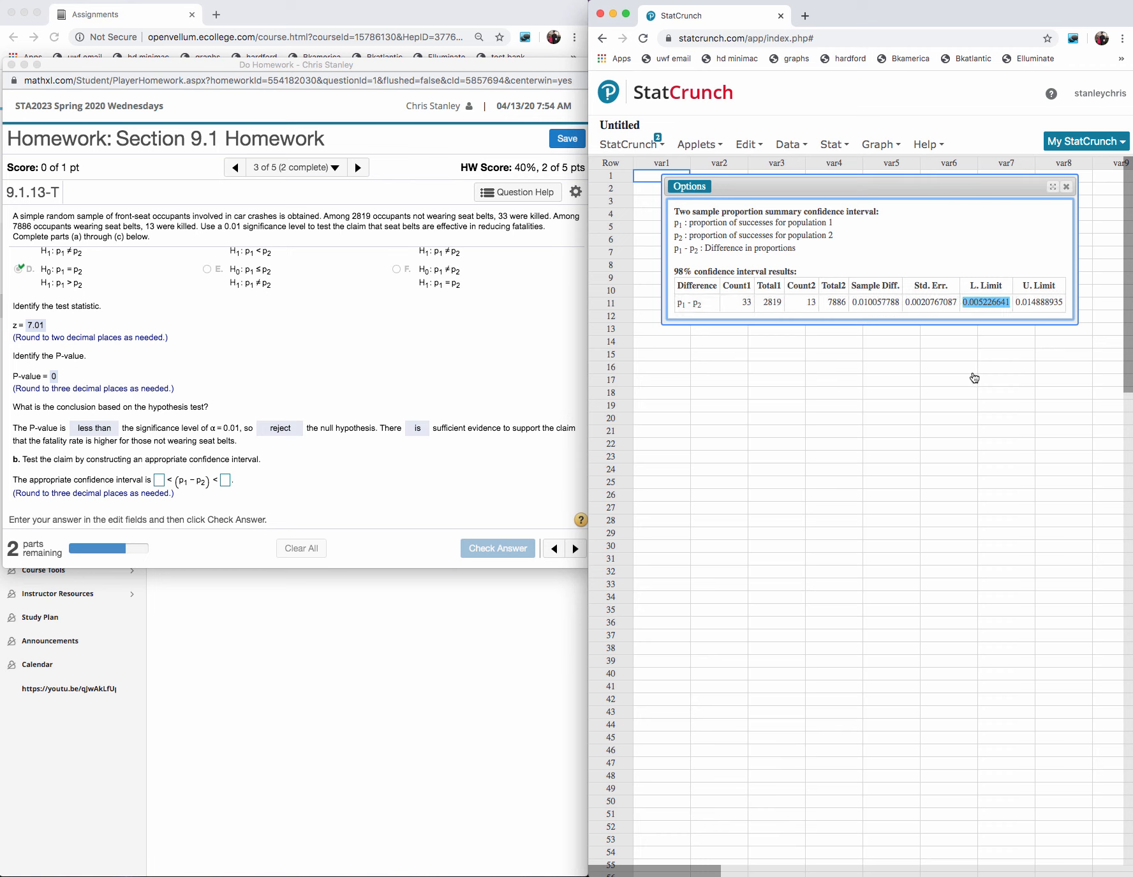
pyautogui.click(159, 479)
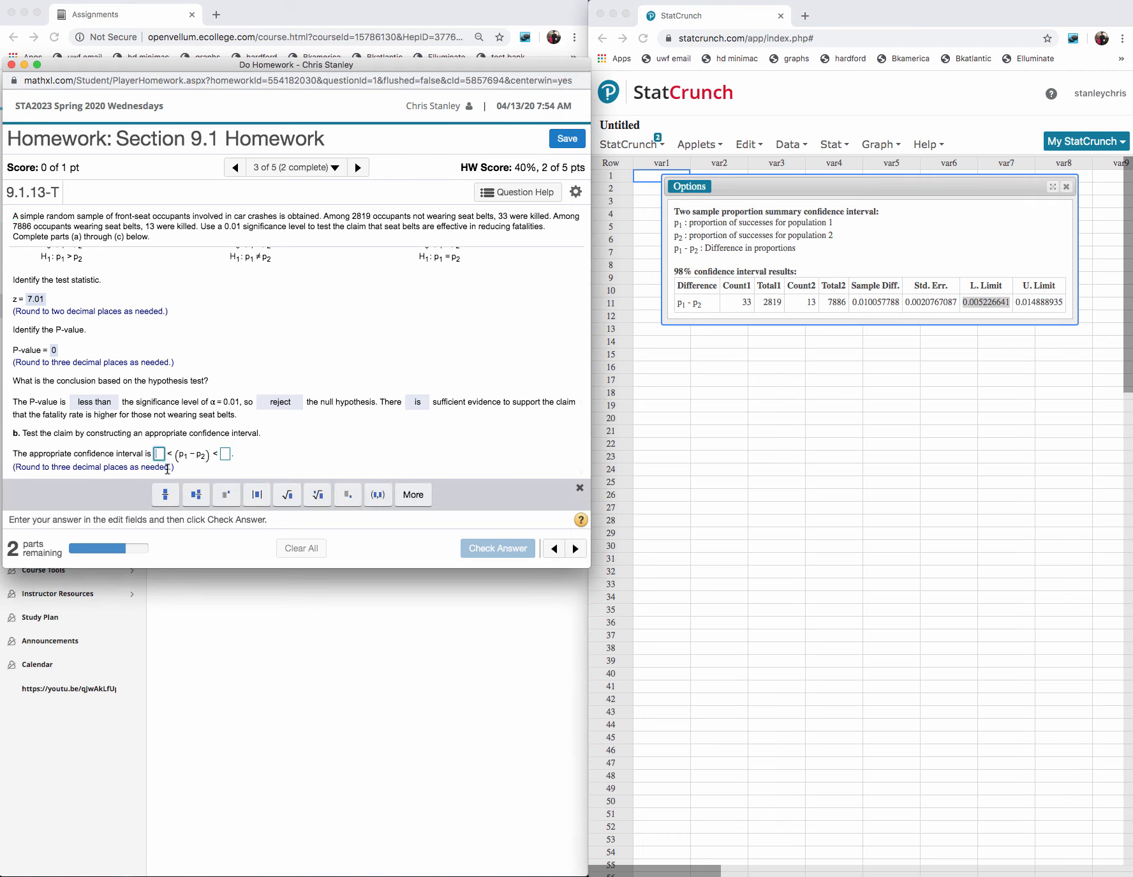
pyautogui.press('super+v')
# - Copy the upper limit from the StatCrunch results into the second answer field and trim the entry to .014888935
pyautogui.click(267, 454)
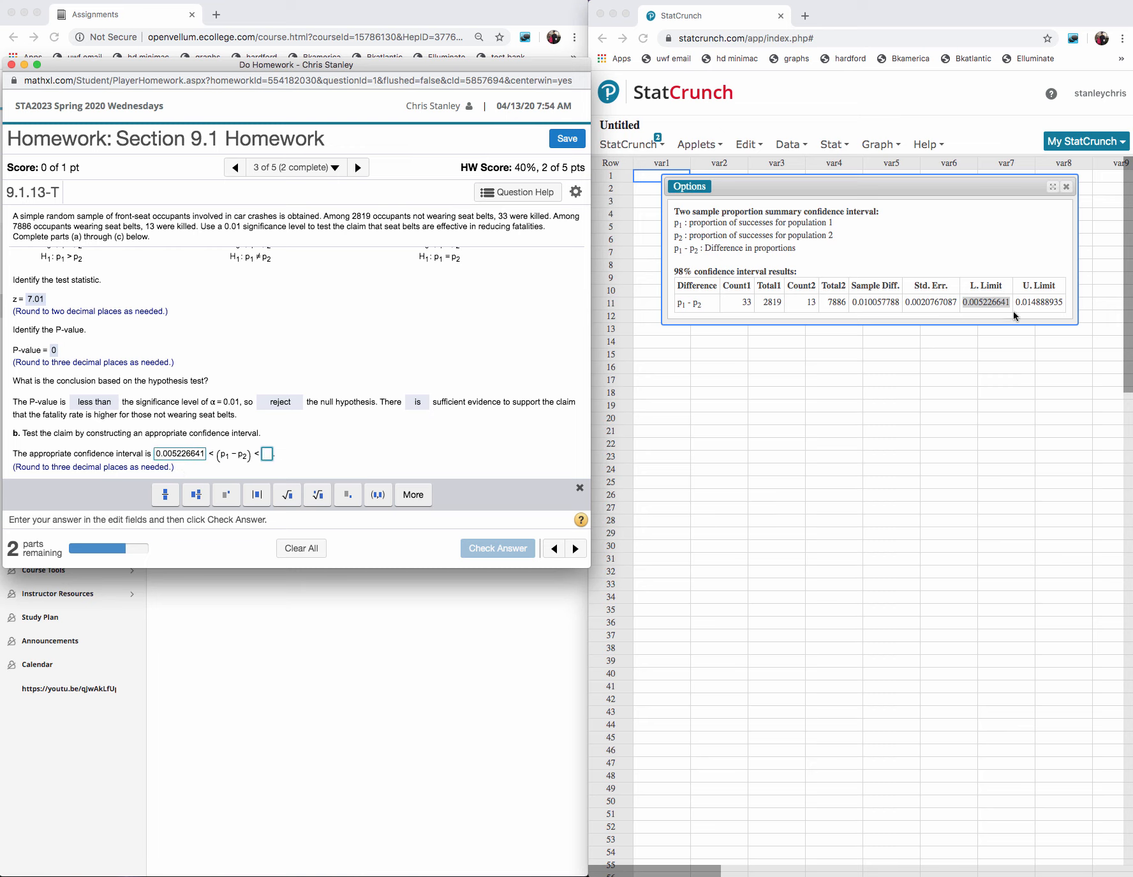
pyautogui.moveTo(1067, 304); pyautogui.dragTo(1026, 303)
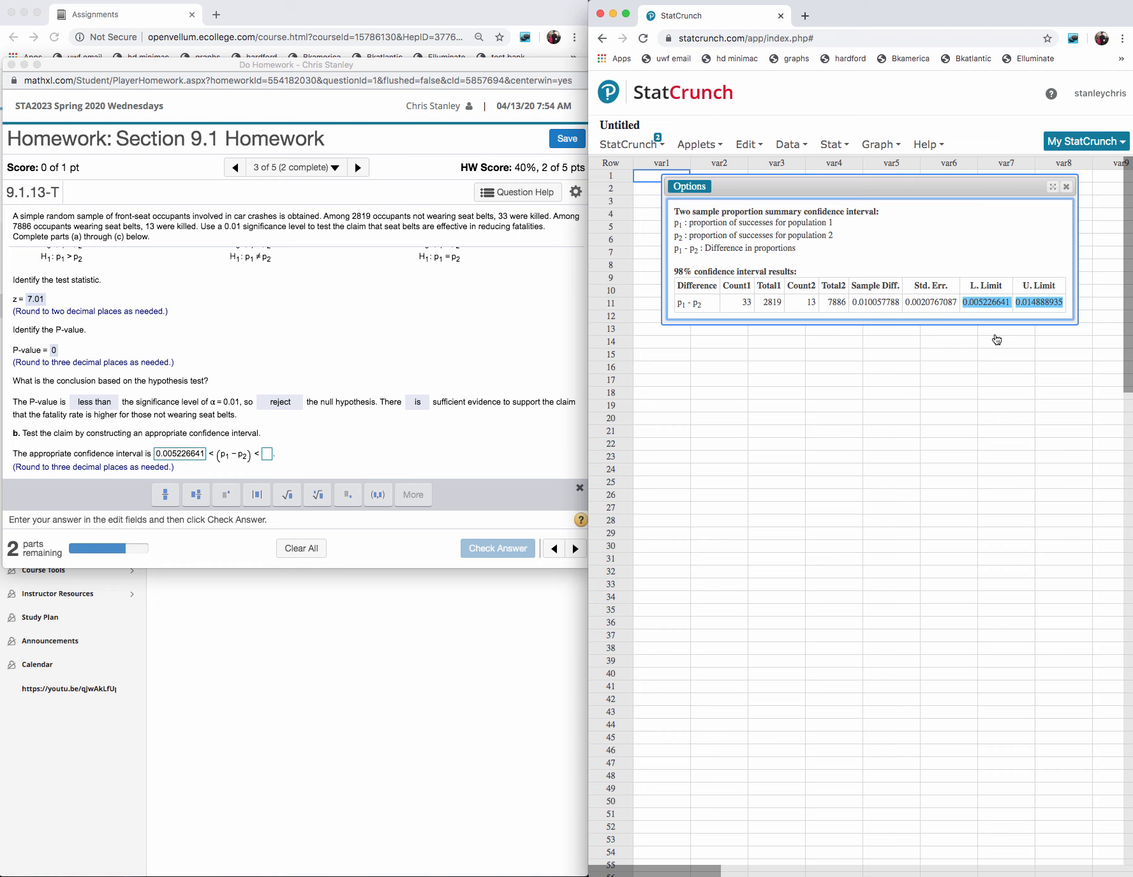
pyautogui.click(280, 461)
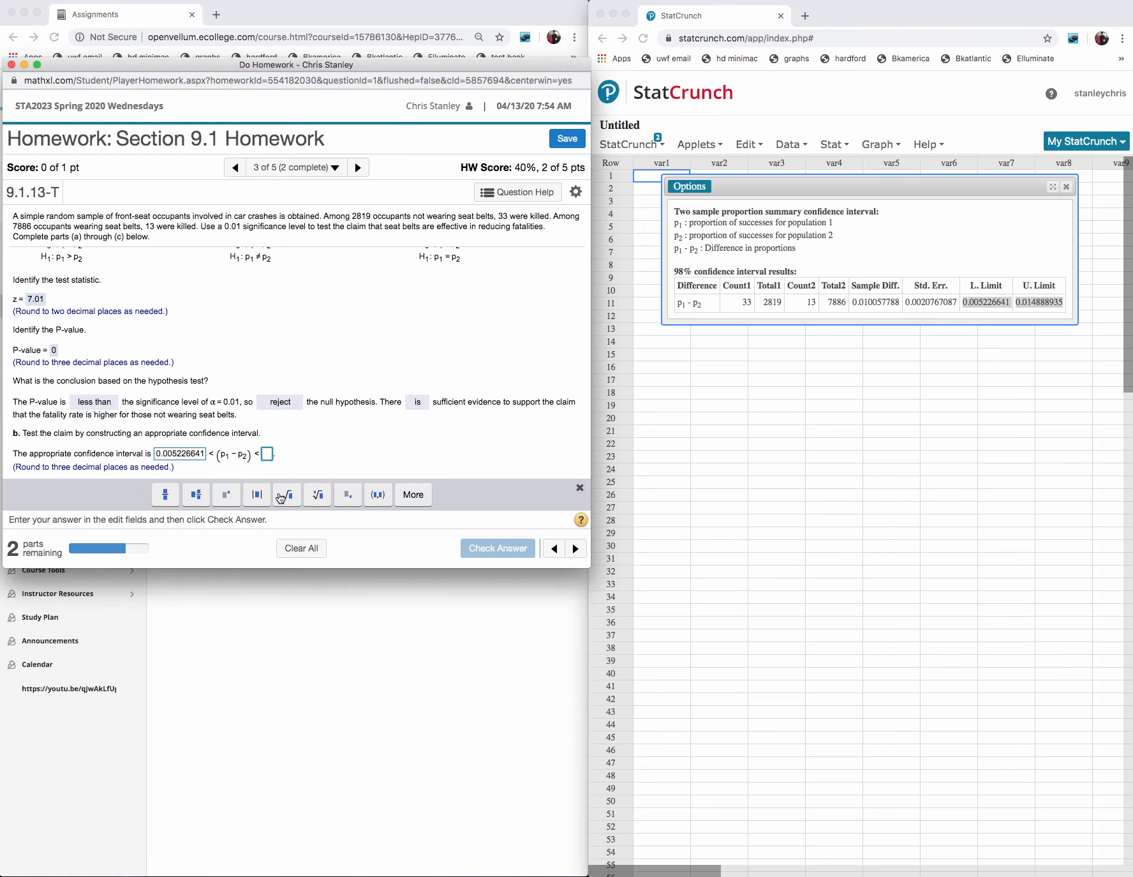
pyautogui.write('0.0052266410.014888935')
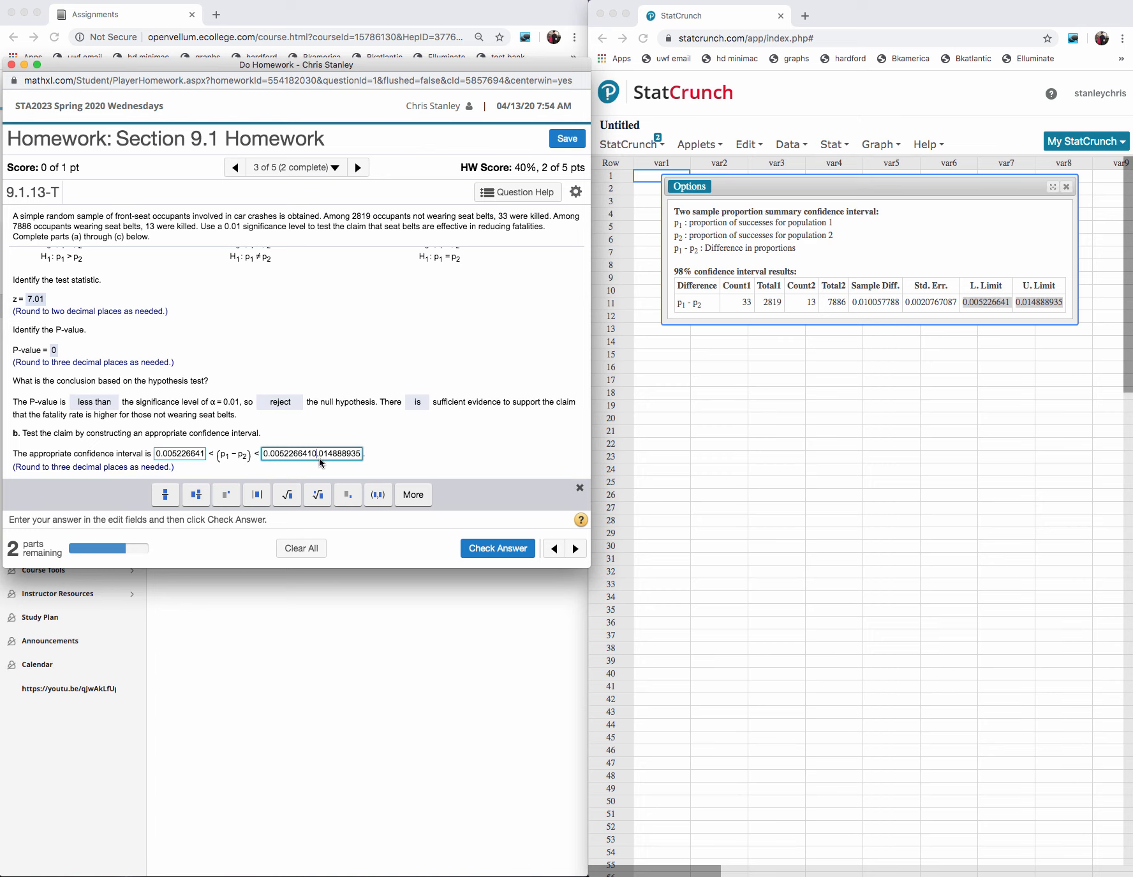
pyautogui.press('BackSpace')
pyautogui.press('BackSpace')
pyautogui.press('BackSpace')
pyautogui.press('BackSpace')
pyautogui.press('BackSpace')
pyautogui.press('BackSpace')
pyautogui.press('BackSpace')
pyautogui.press('BackSpace')
pyautogui.press('BackSpace')
pyautogui.press('BackSpace')
pyautogui.press('BackSpace')
pyautogui.press('BackSpace')
# - Shorten the lower limit of the confidence interval answer to 0.005
pyautogui.click(205, 455)
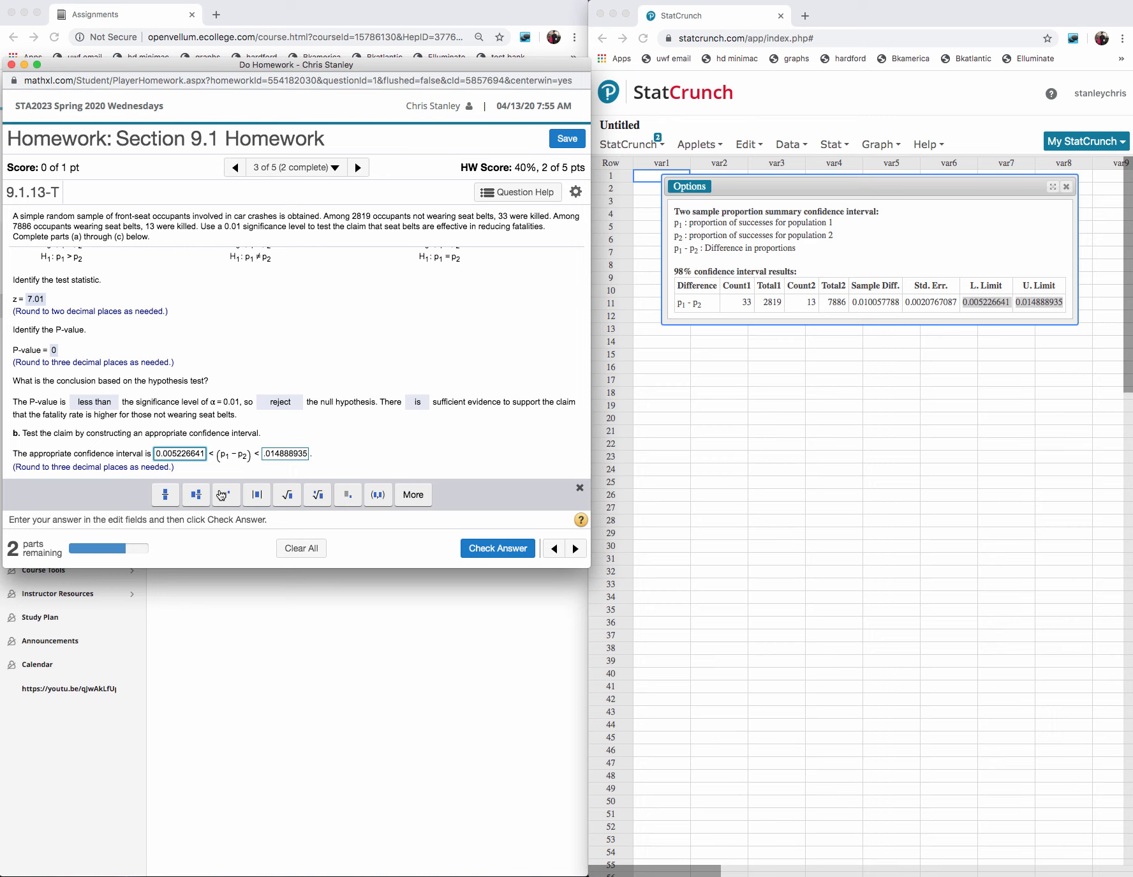
pyautogui.press('BackSpace')
pyautogui.press('BackSpace')
pyautogui.press('BackSpace')
pyautogui.press('BackSpace')
pyautogui.press('BackSpace')
pyautogui.press('BackSpace')
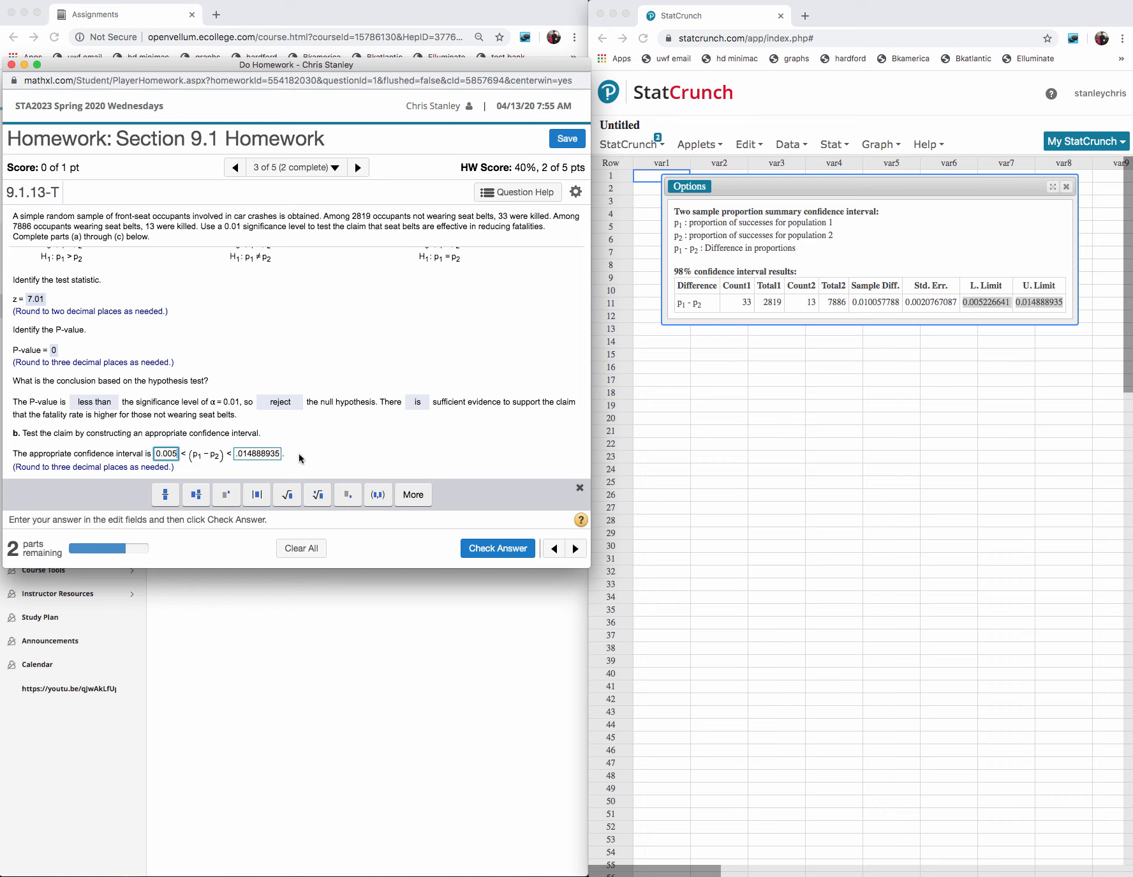
# - Try .0149 as the upper limit of the interval, submit the answer for checking and dismiss the feedback
pyautogui.click(279, 455)
pyautogui.scroll(-1, 316, 444)
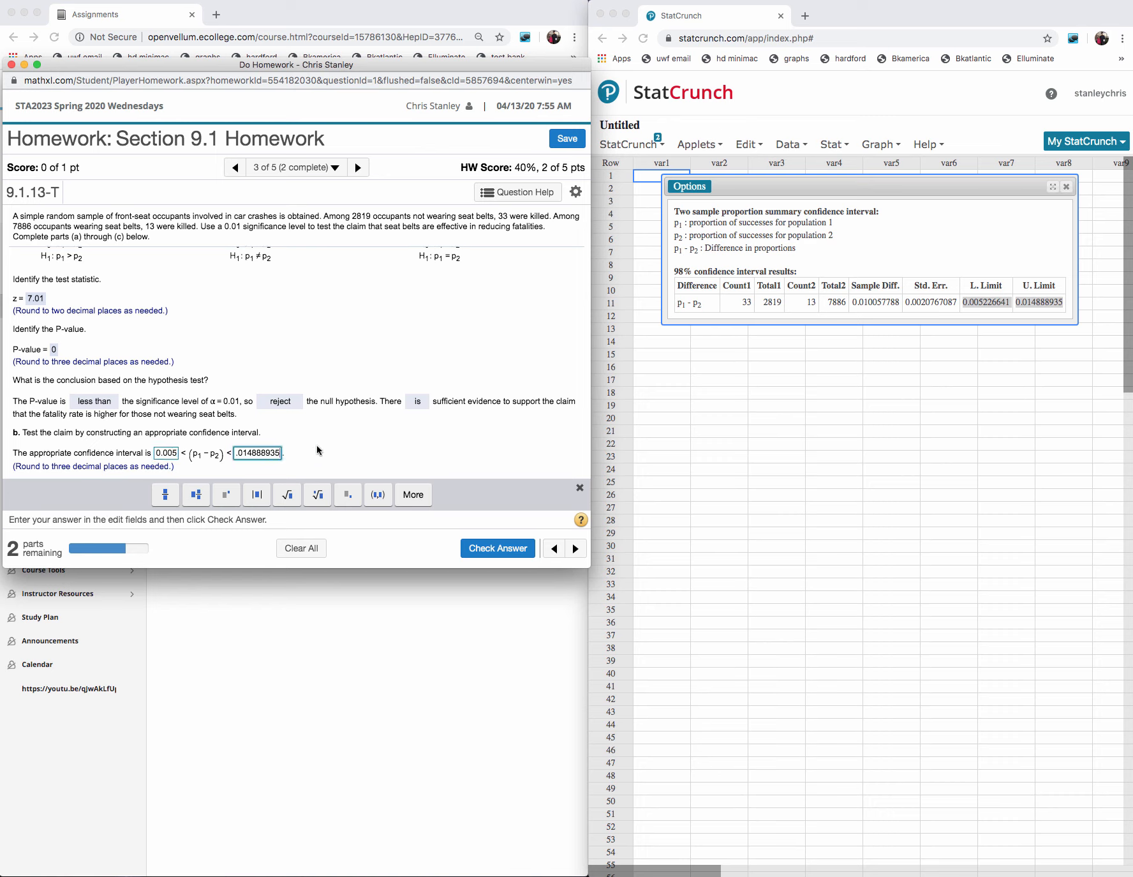
pyautogui.press('BackSpace')
pyautogui.press('BackSpace')
pyautogui.press('BackSpace')
pyautogui.press('BackSpace')
pyautogui.press('BackSpace')
pyautogui.press('BackSpace')
pyautogui.write('9')
pyautogui.click(492, 548)
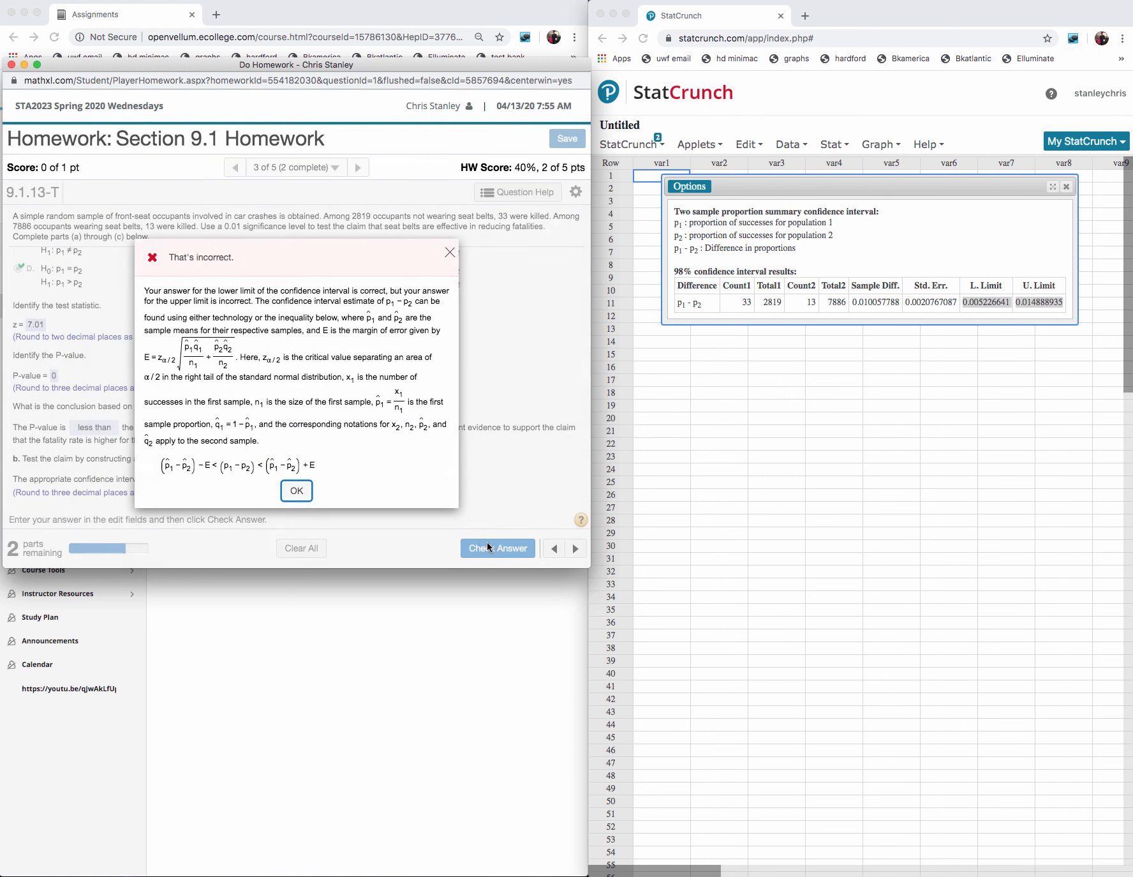
pyautogui.click(293, 489)
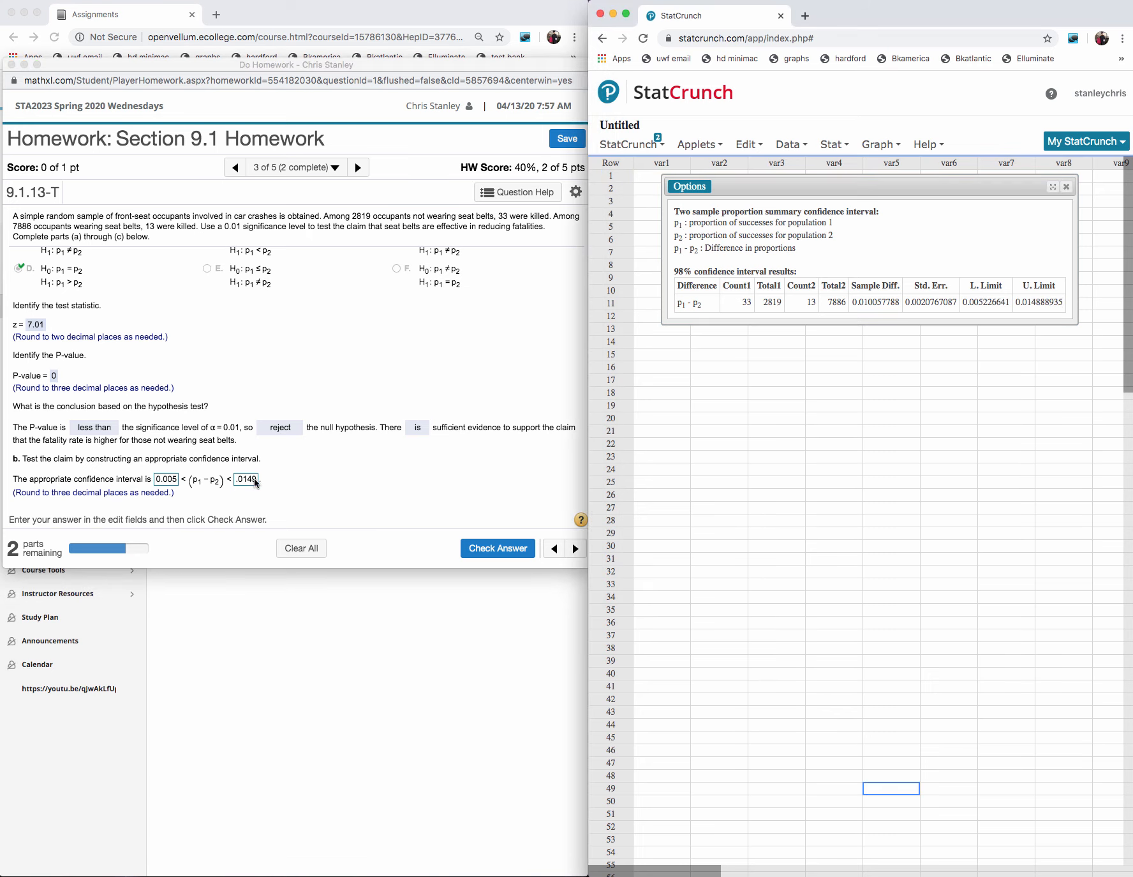
# - Change the upper limit of the interval to .015, submit the answer for checking and dismiss the feedback
pyautogui.click(257, 482)
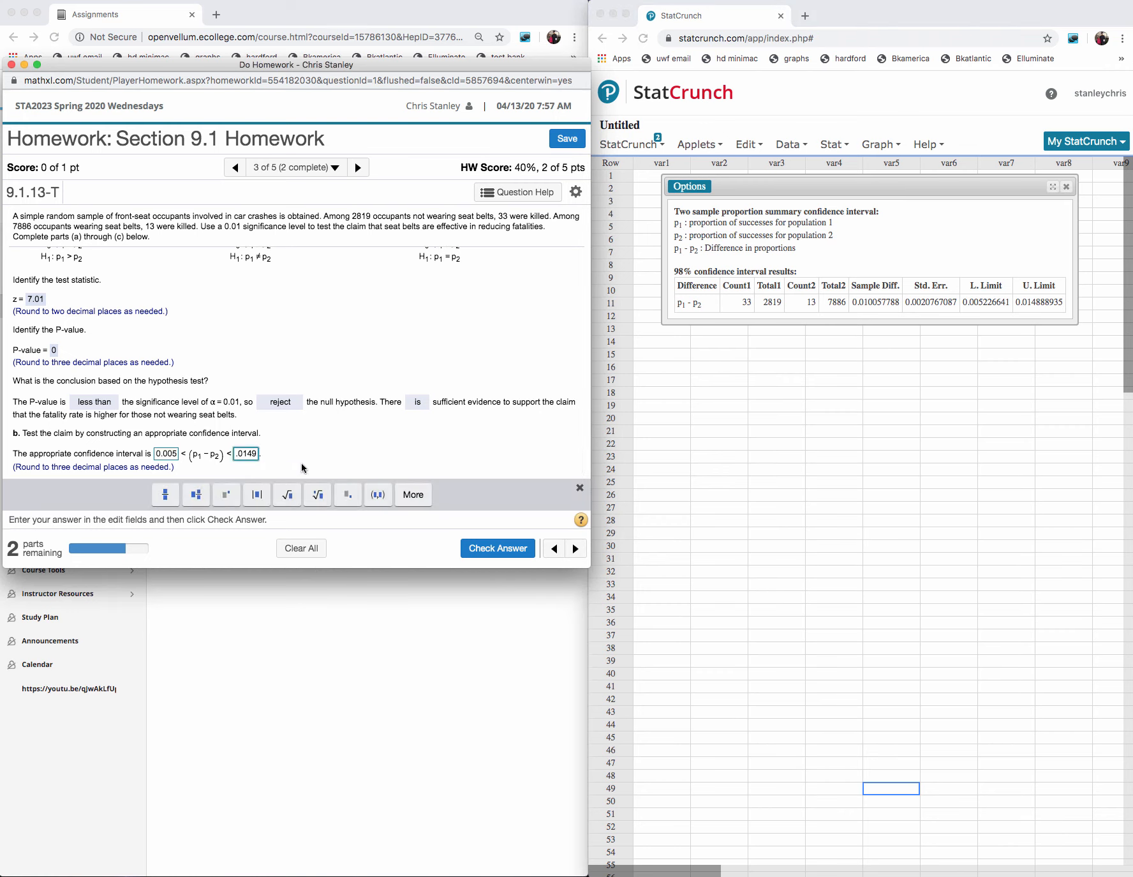
pyautogui.press('BackSpace')
pyautogui.press('BackSpace')
pyautogui.write('5')
pyautogui.click(498, 548)
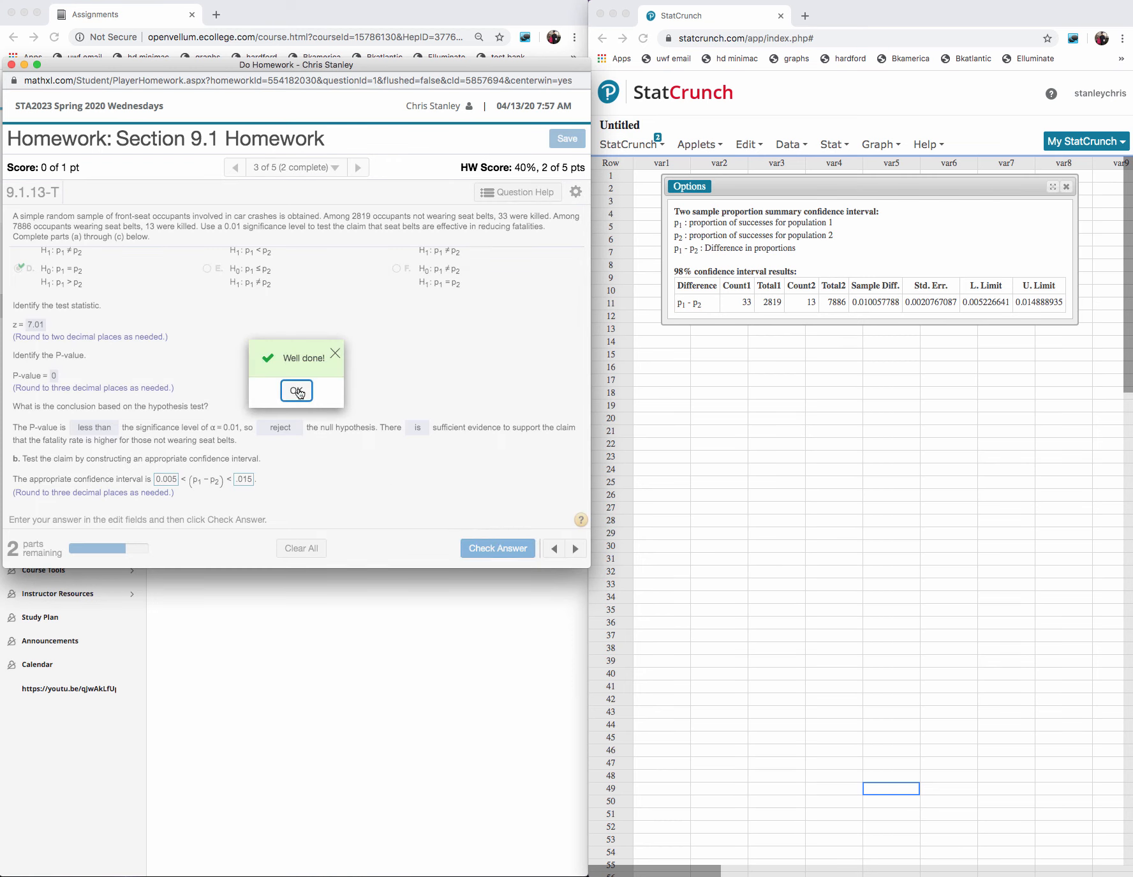
pyautogui.click(299, 392)
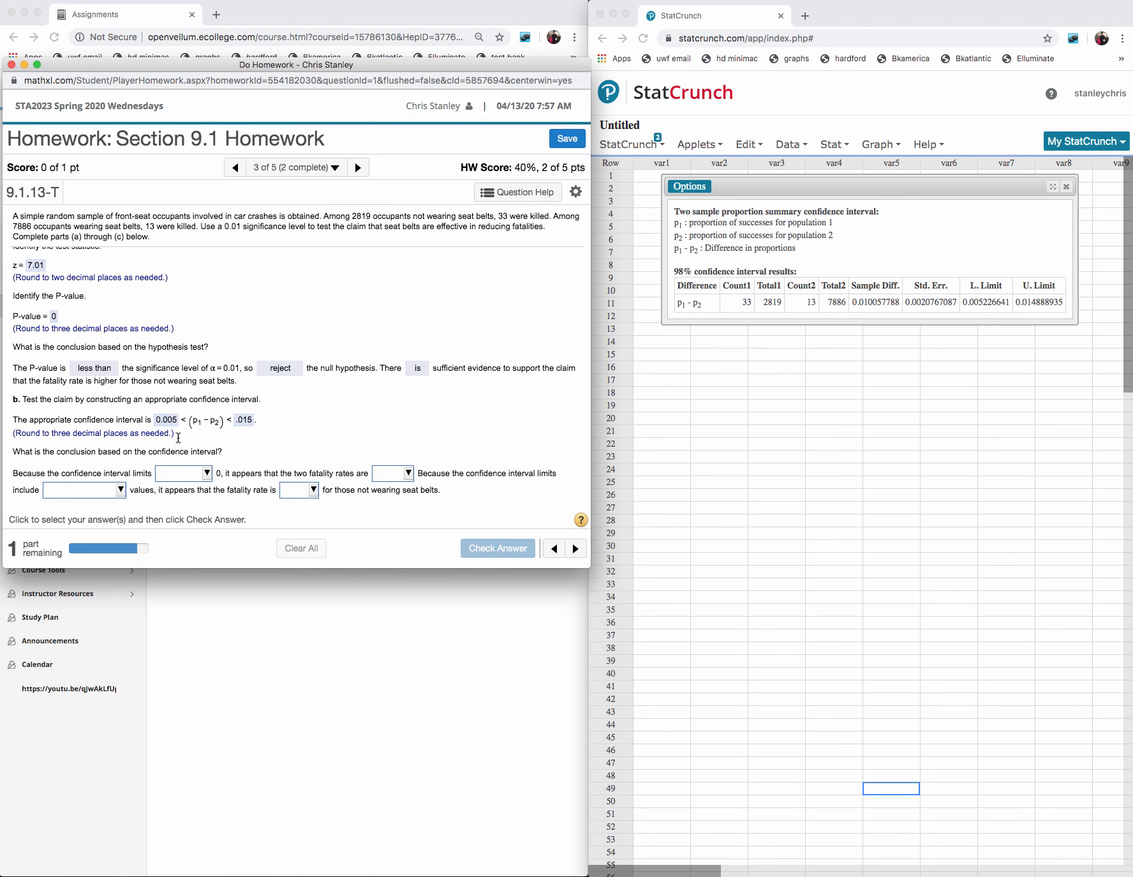
# - Complete the interval conclusion with "do not include", "not equal", "only positive" and "higher", submit it for checking and dismiss the feedback
pyautogui.click(206, 474)
pyautogui.click(206, 524)
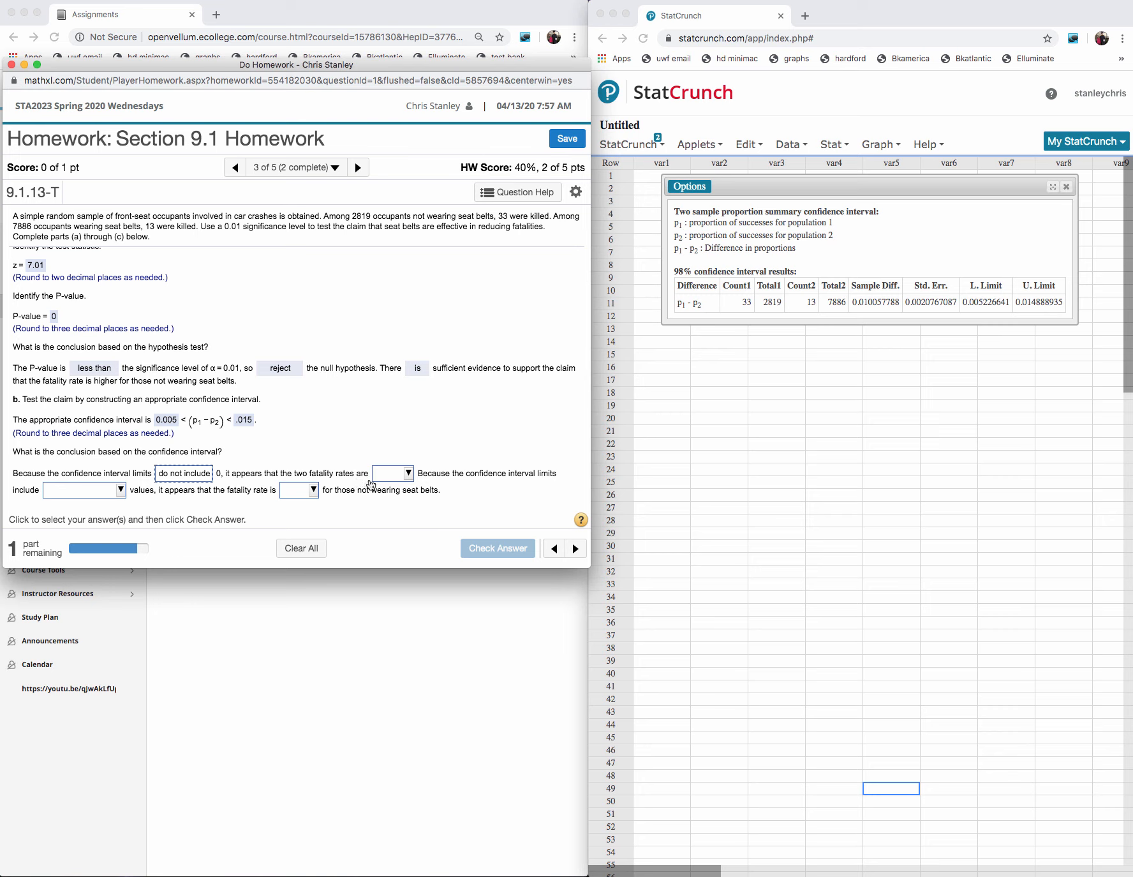
pyautogui.click(408, 473)
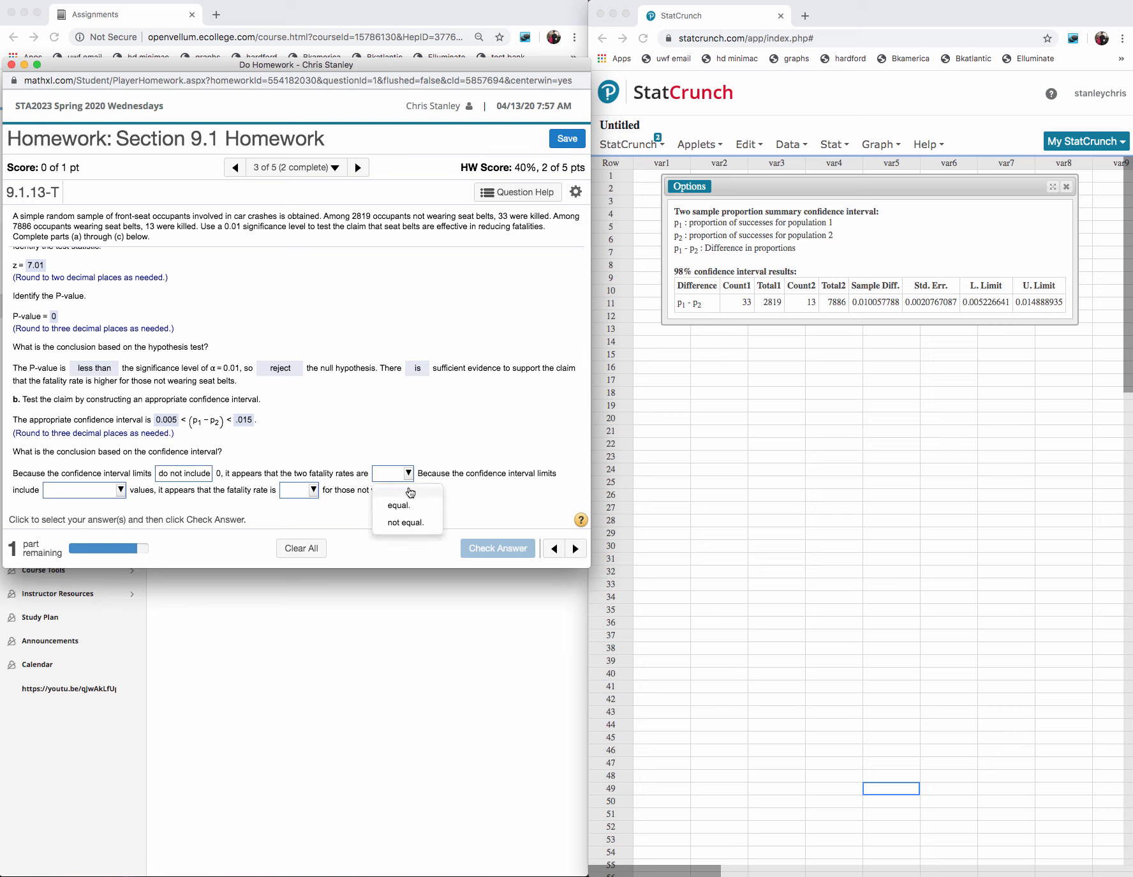
pyautogui.click(408, 526)
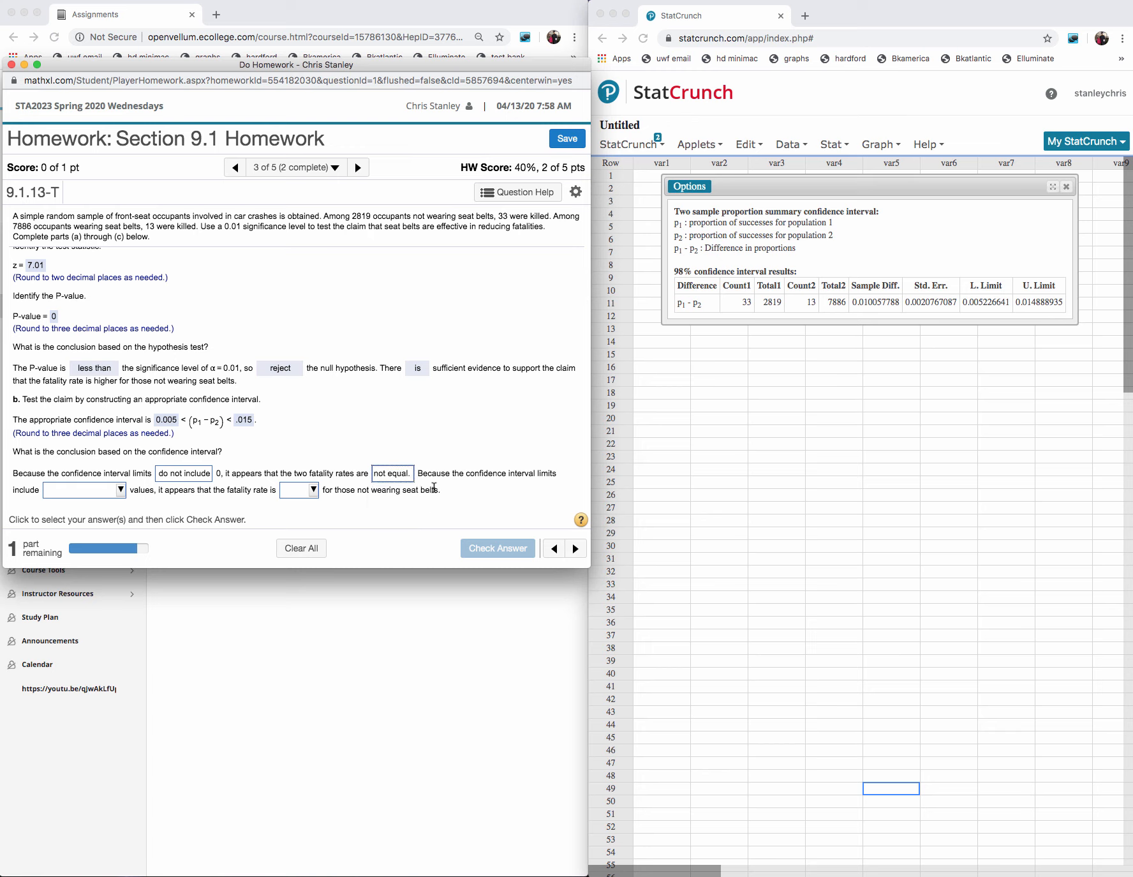
pyautogui.click(121, 490)
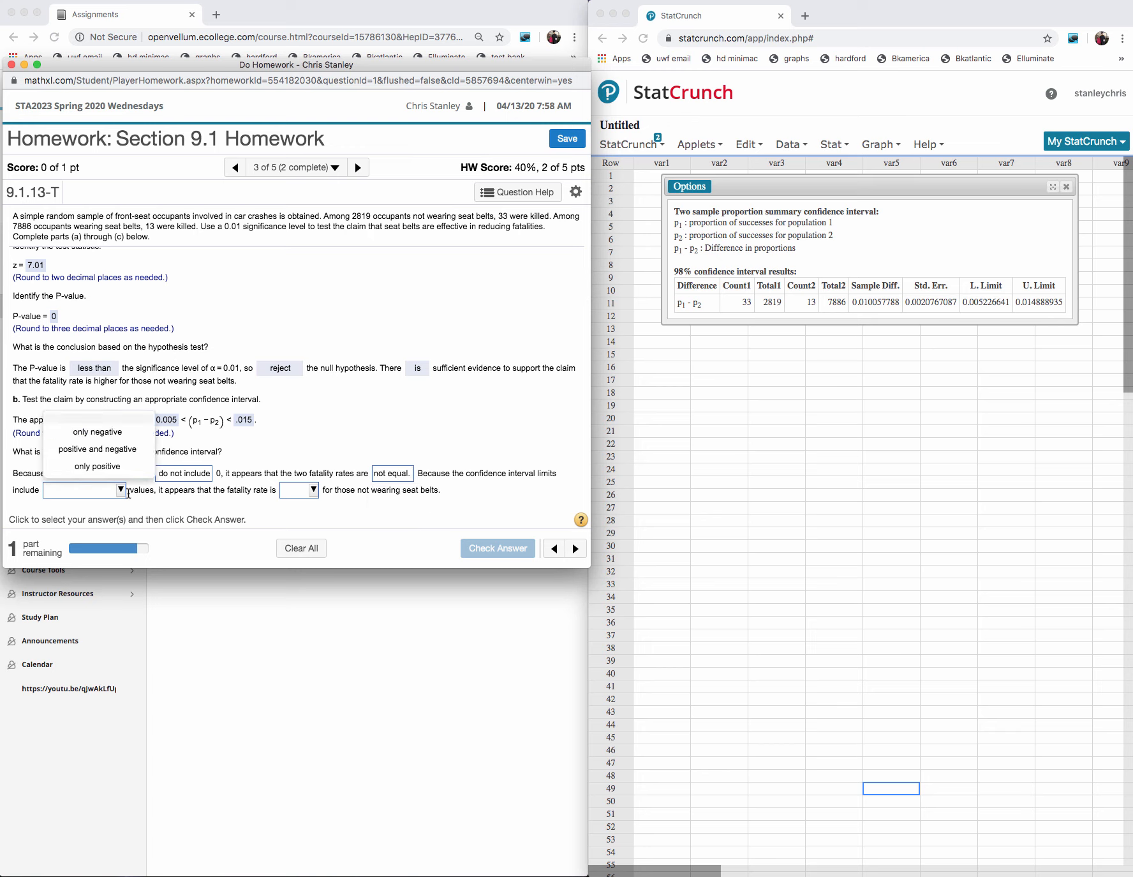
pyautogui.click(101, 466)
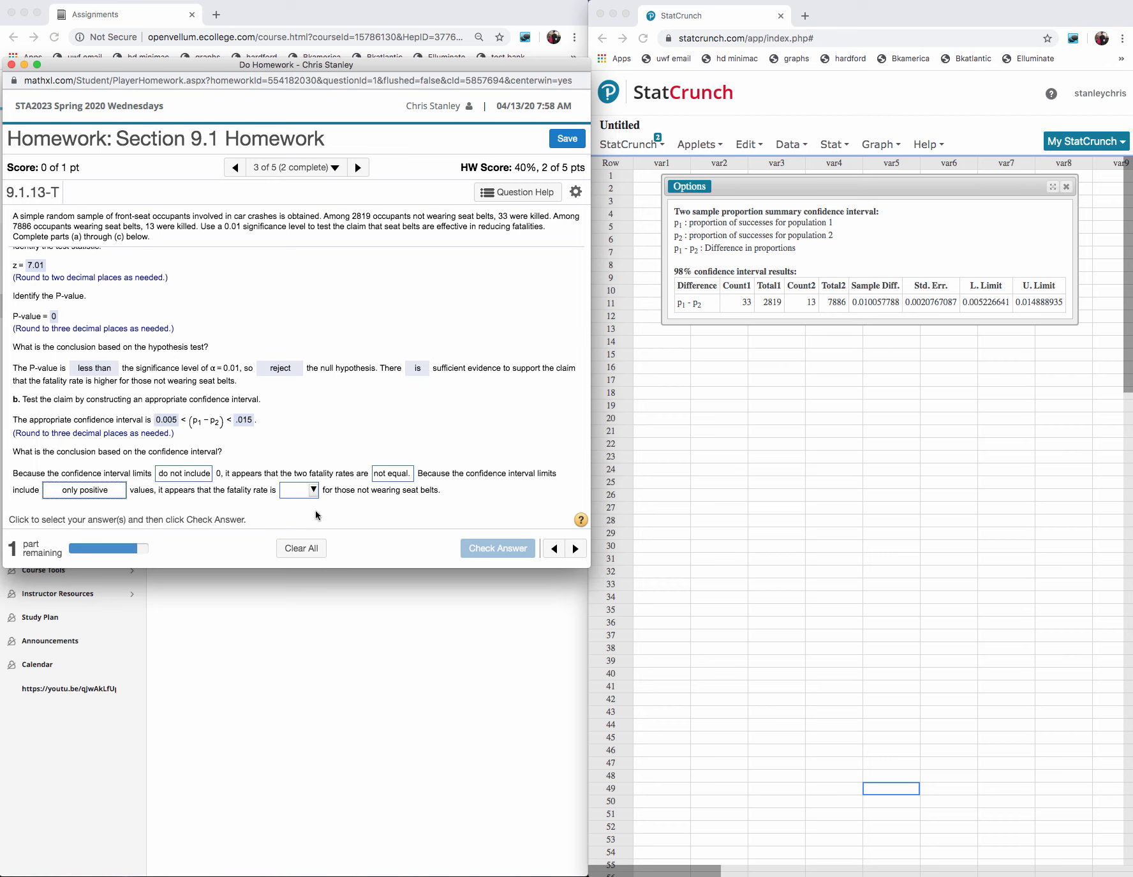
pyautogui.click(319, 490)
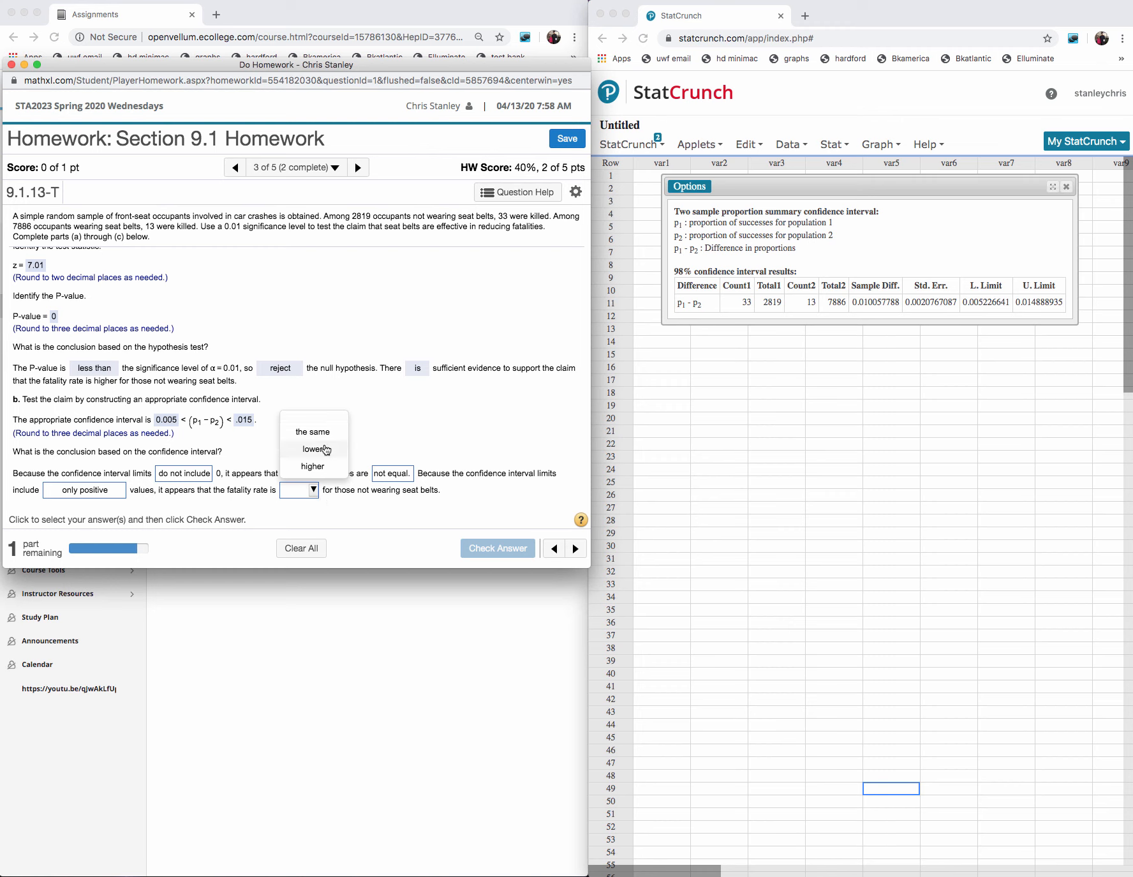
pyautogui.click(312, 466)
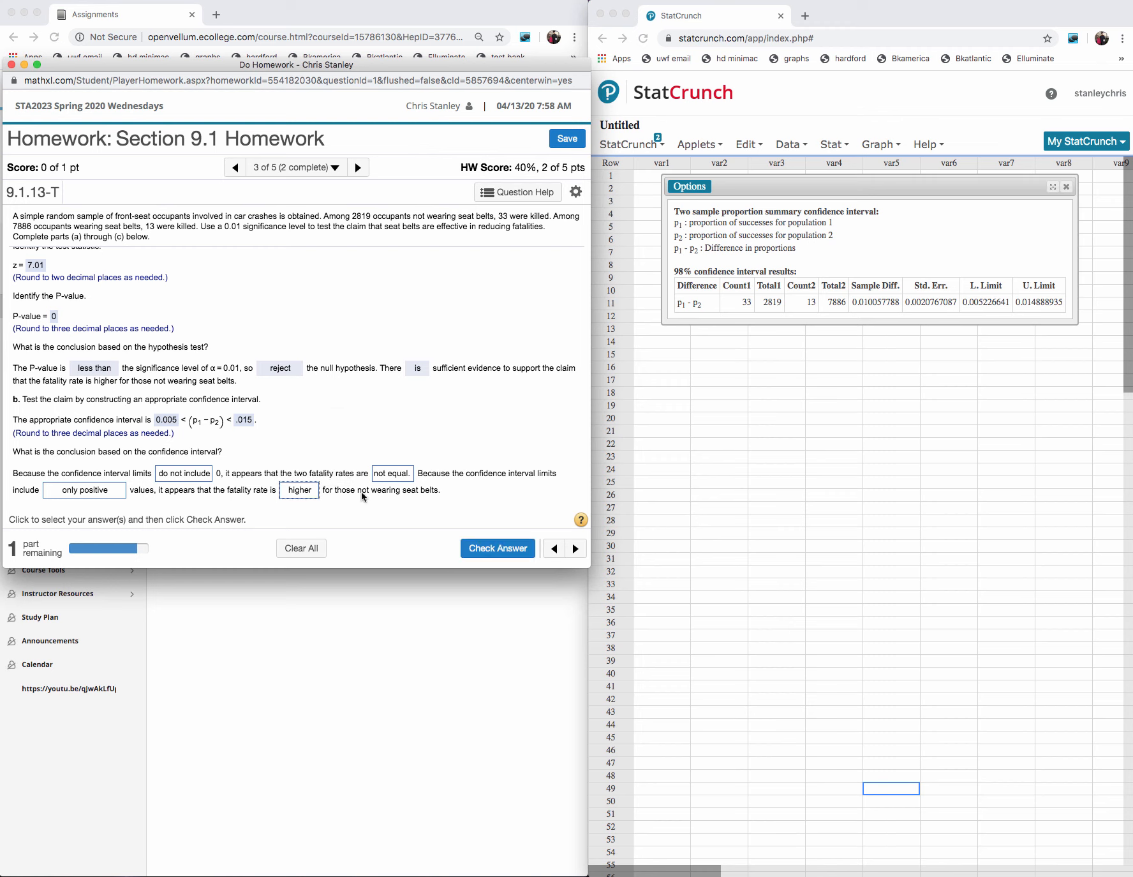
pyautogui.click(479, 547)
pyautogui.click(296, 391)
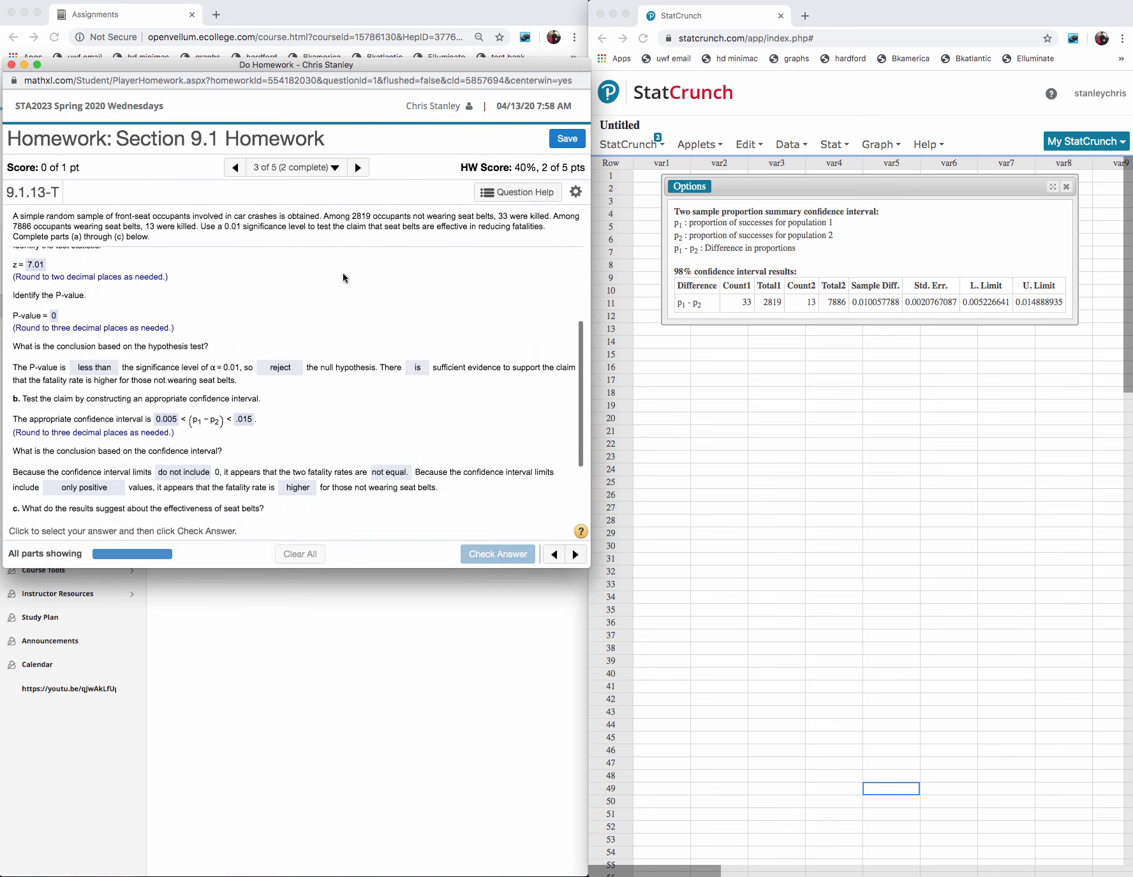
# - Stay on the seat belt question, answer part c with option C, submit it for checking and dismiss the feedback
pyautogui.click(359, 168)
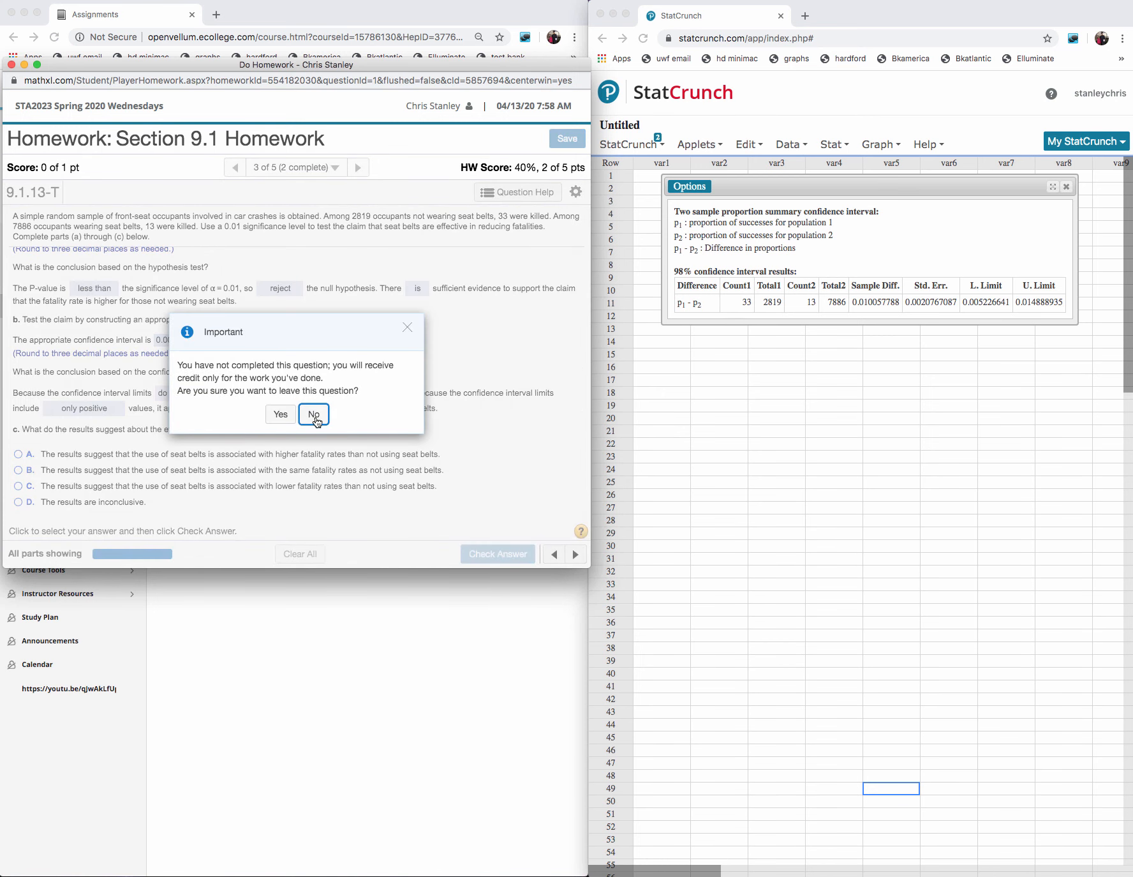
pyautogui.click(314, 416)
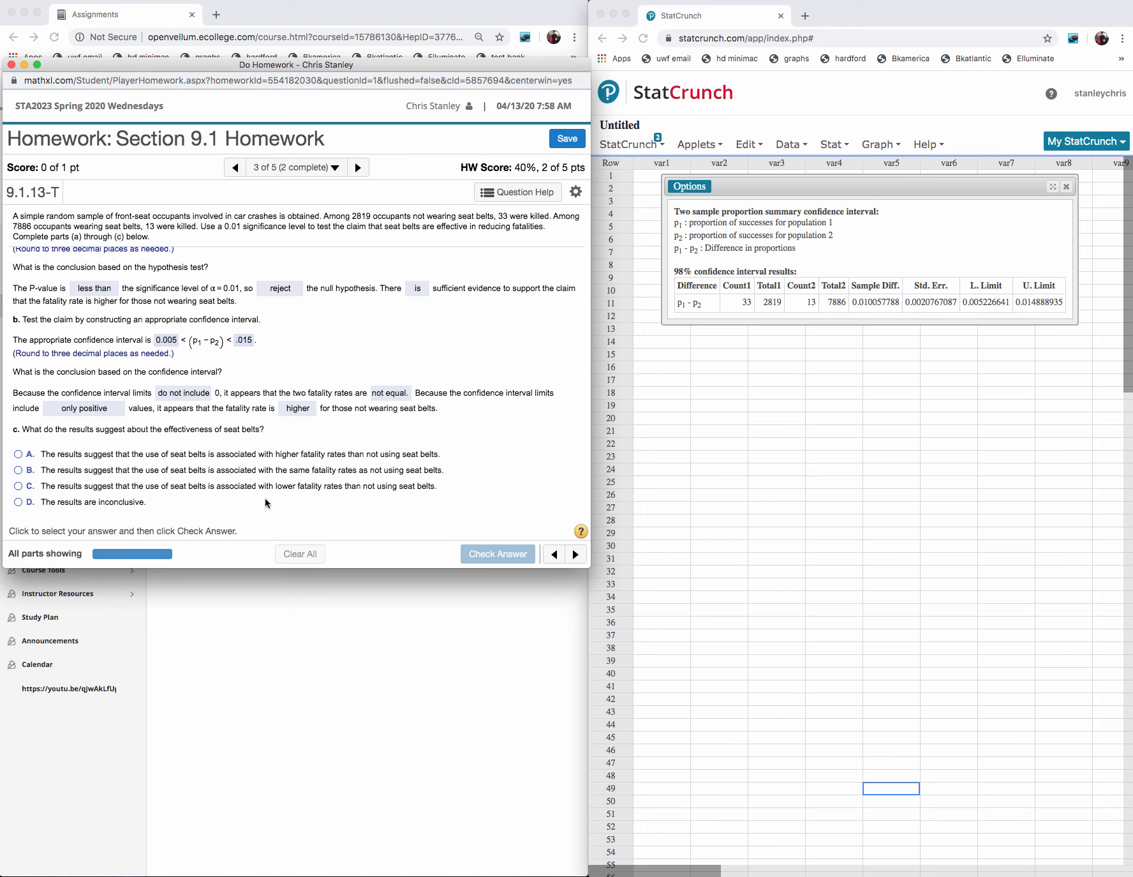
pyautogui.click(18, 487)
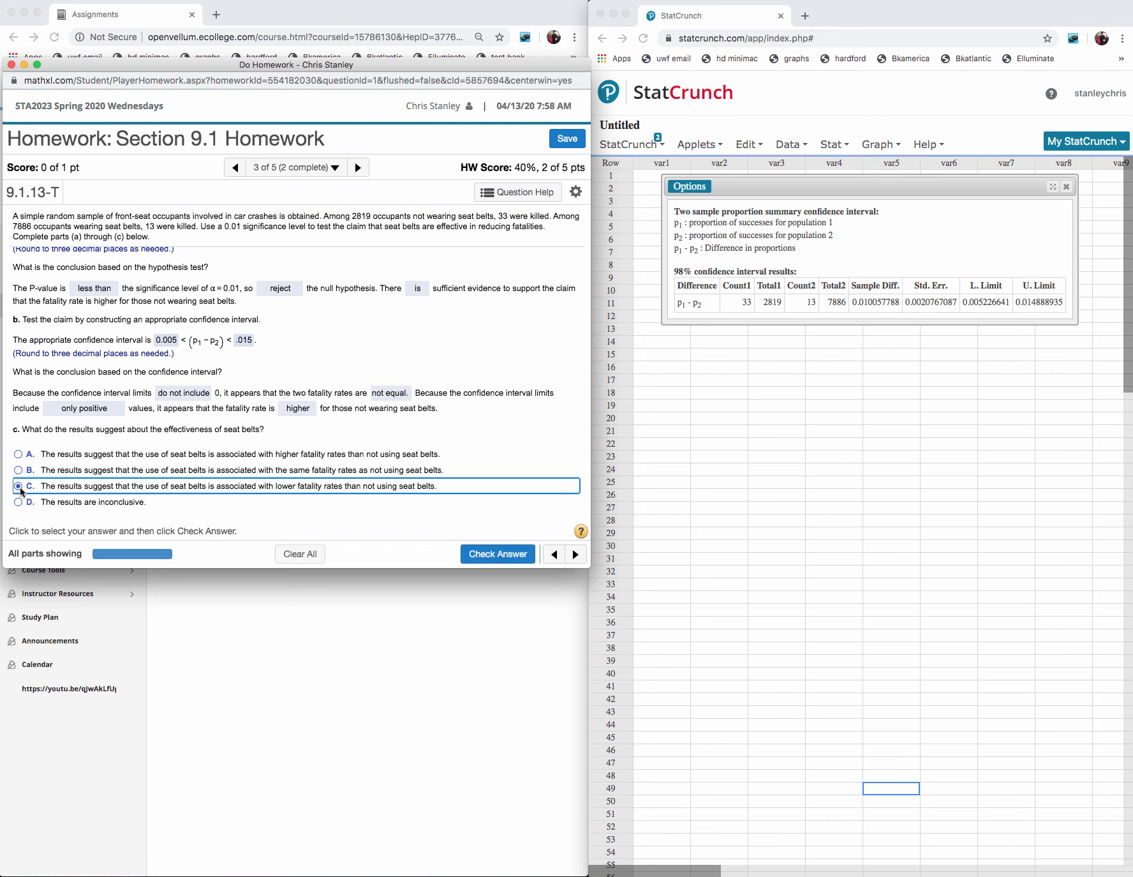
pyautogui.click(488, 553)
pyautogui.click(299, 389)
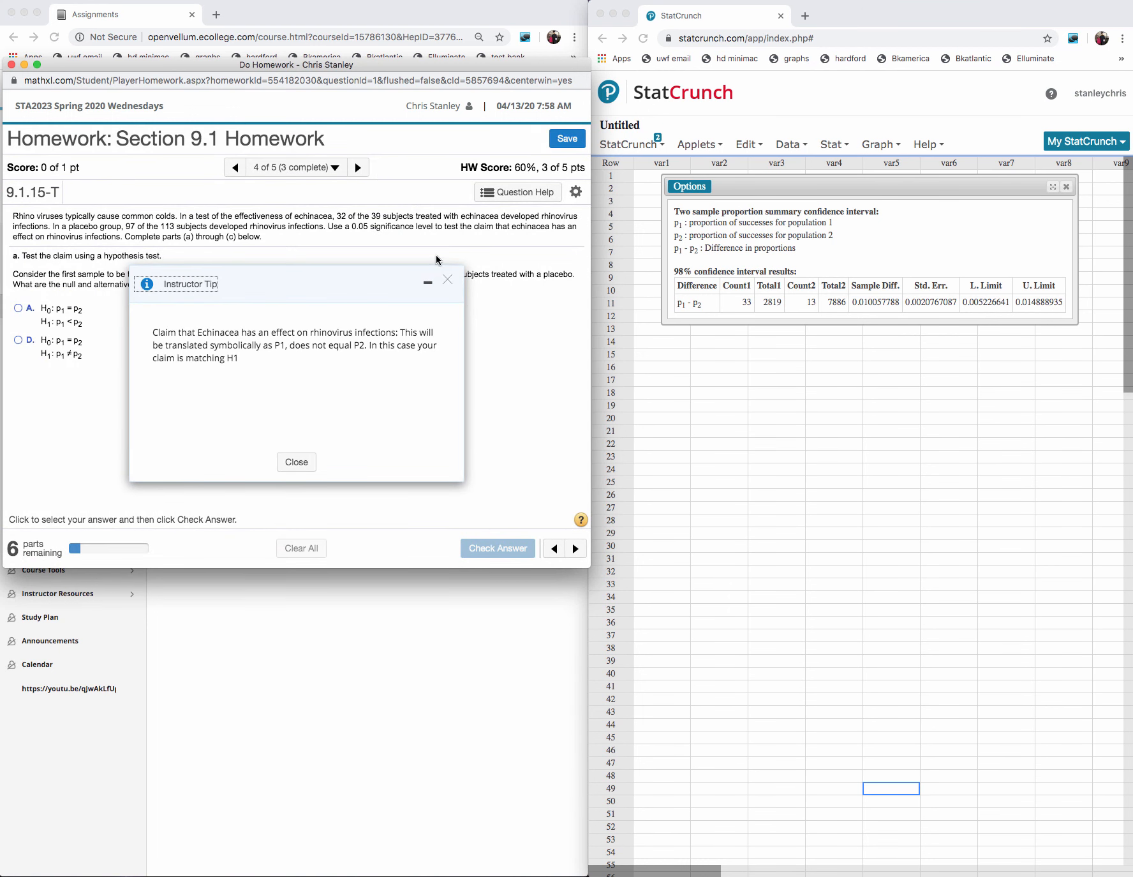
# - Dismiss the instructor tip on question 4, go on to question 5 and dismiss its instructor tip
pyautogui.click(448, 282)
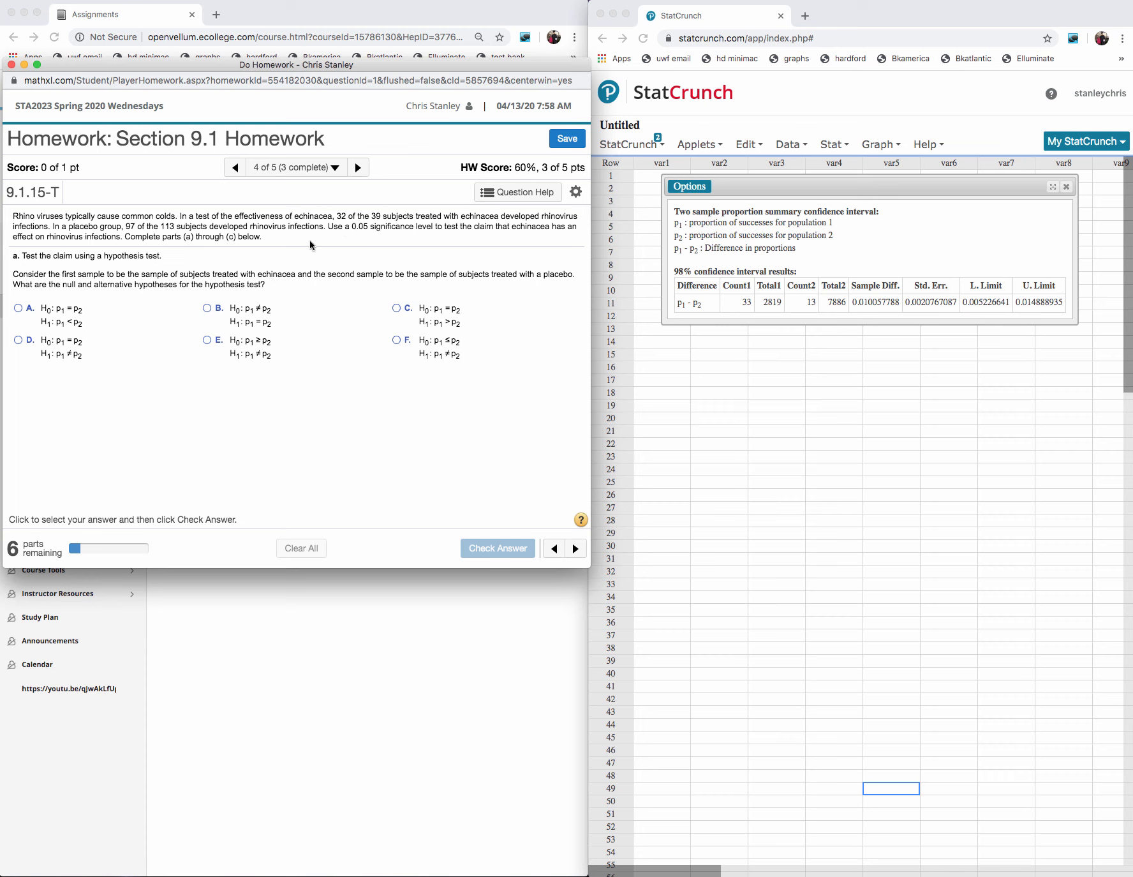
pyautogui.click(358, 167)
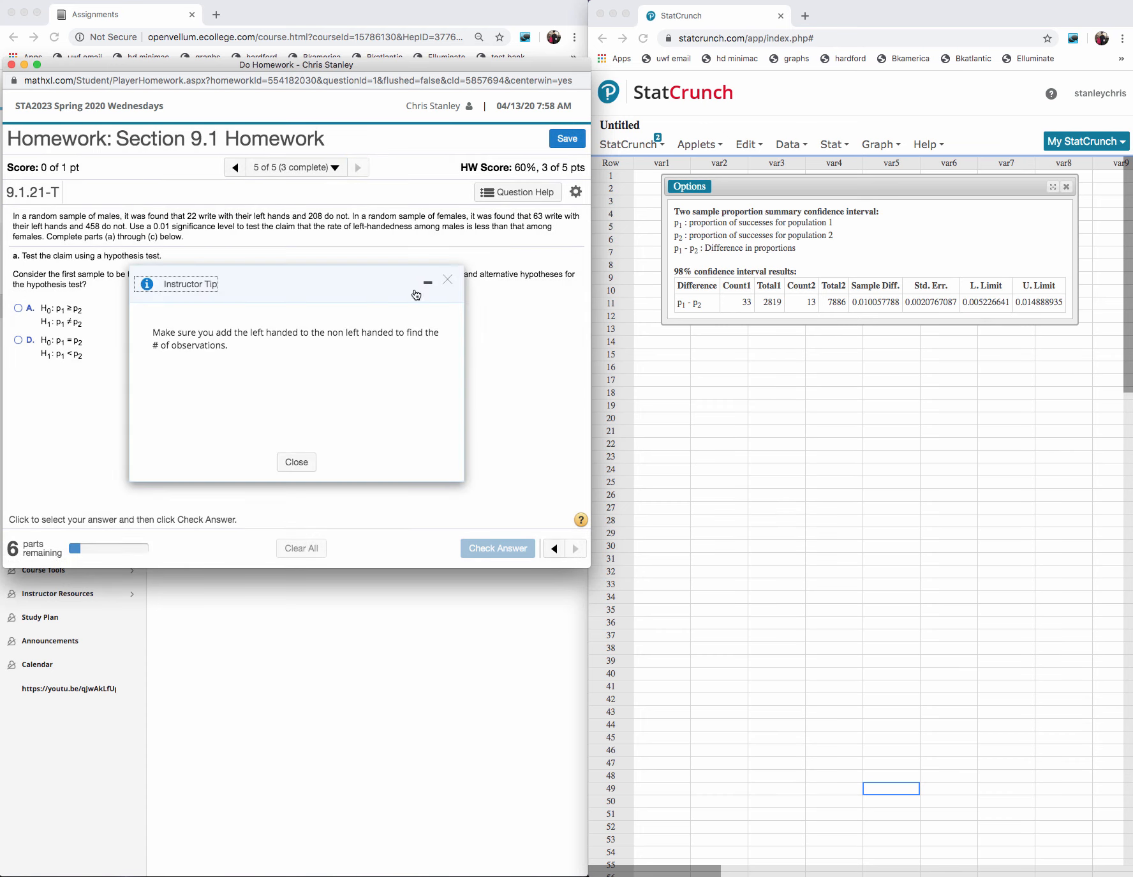
pyautogui.click(448, 279)
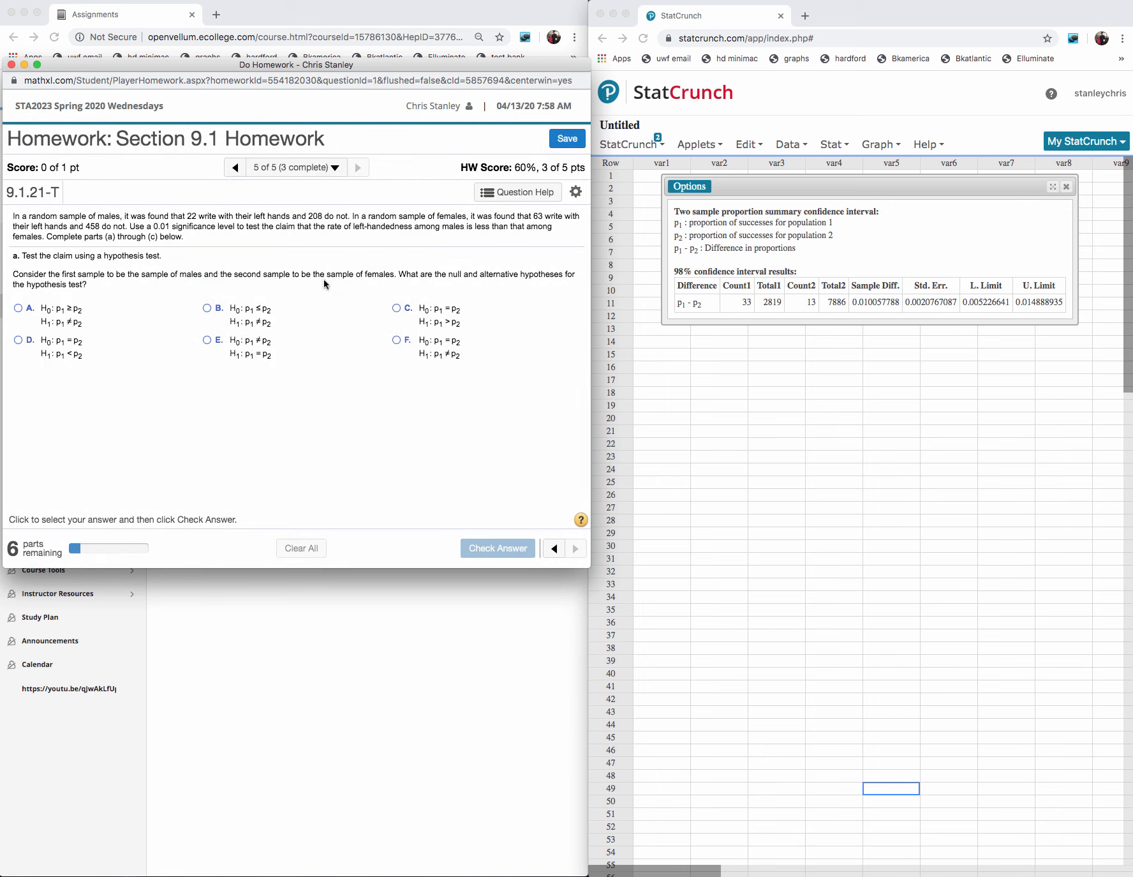
# - Close the Section 9.1 homework window, confirm leaving the site and open the course's assignments list
pyautogui.click(12, 65)
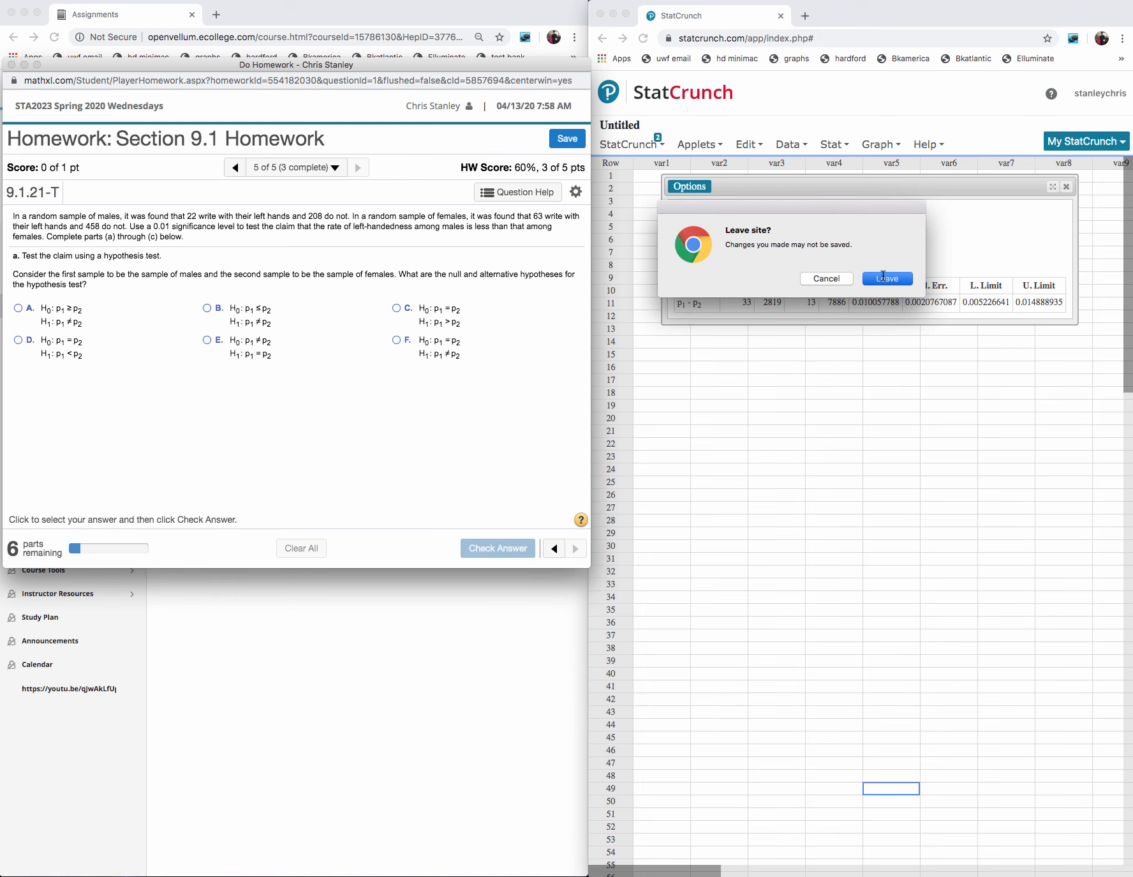
pyautogui.click(883, 275)
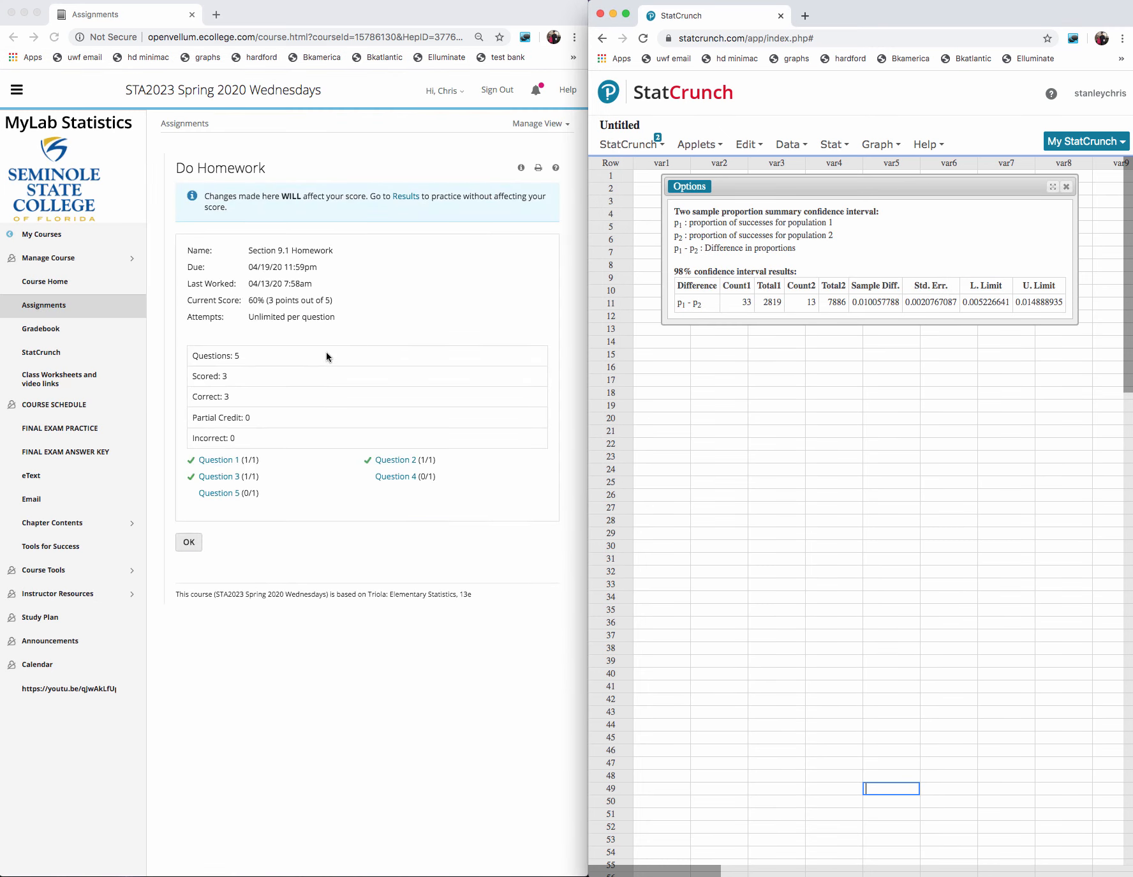
pyautogui.click(54, 311)
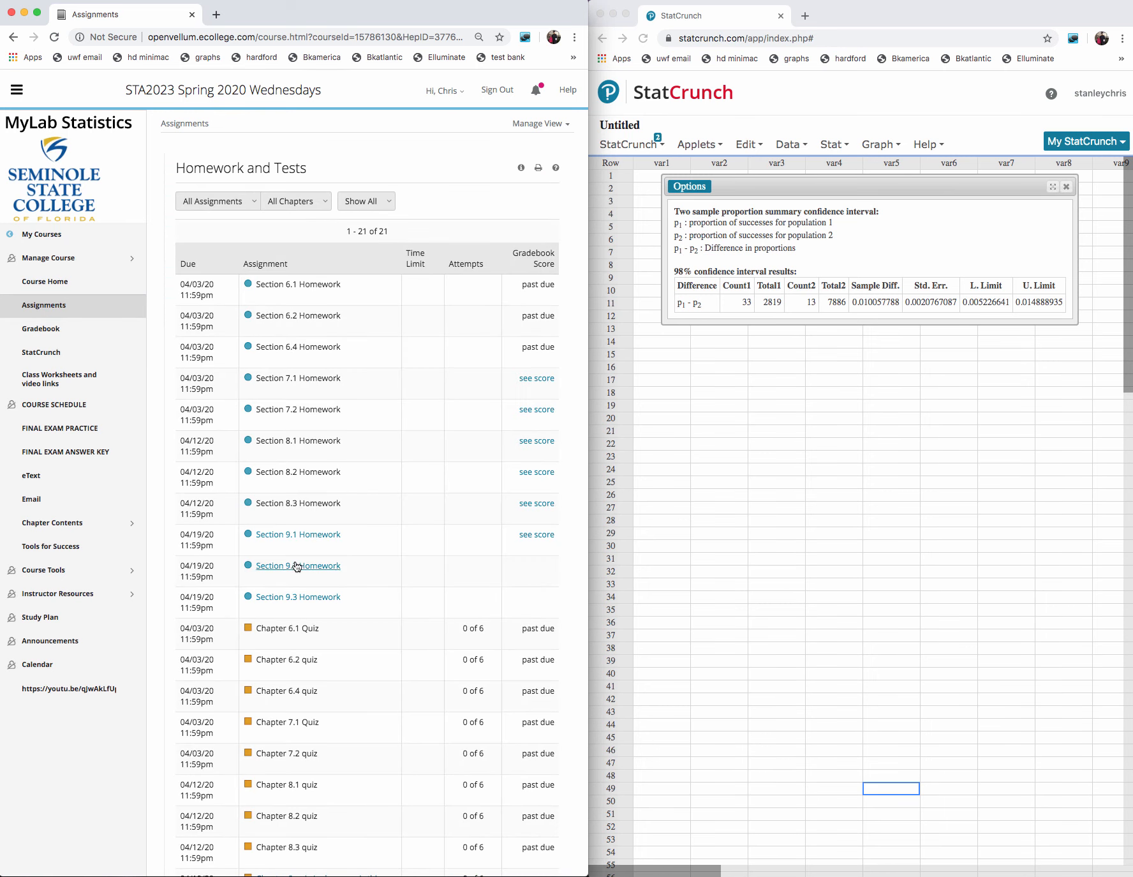
# - Open question 1 of the Section 9.2 Homework and move its window over the course page, clear of the StatCrunch results
pyautogui.click(295, 568)
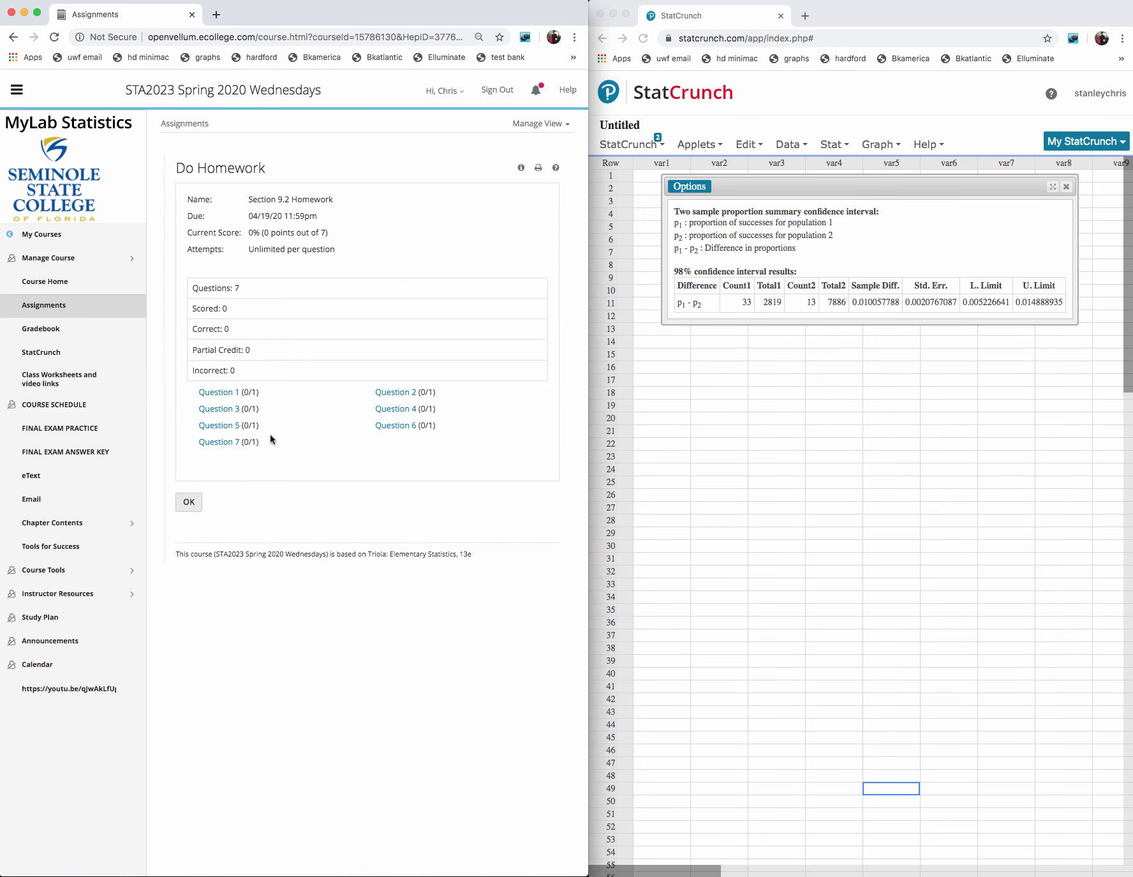
pyautogui.click(220, 391)
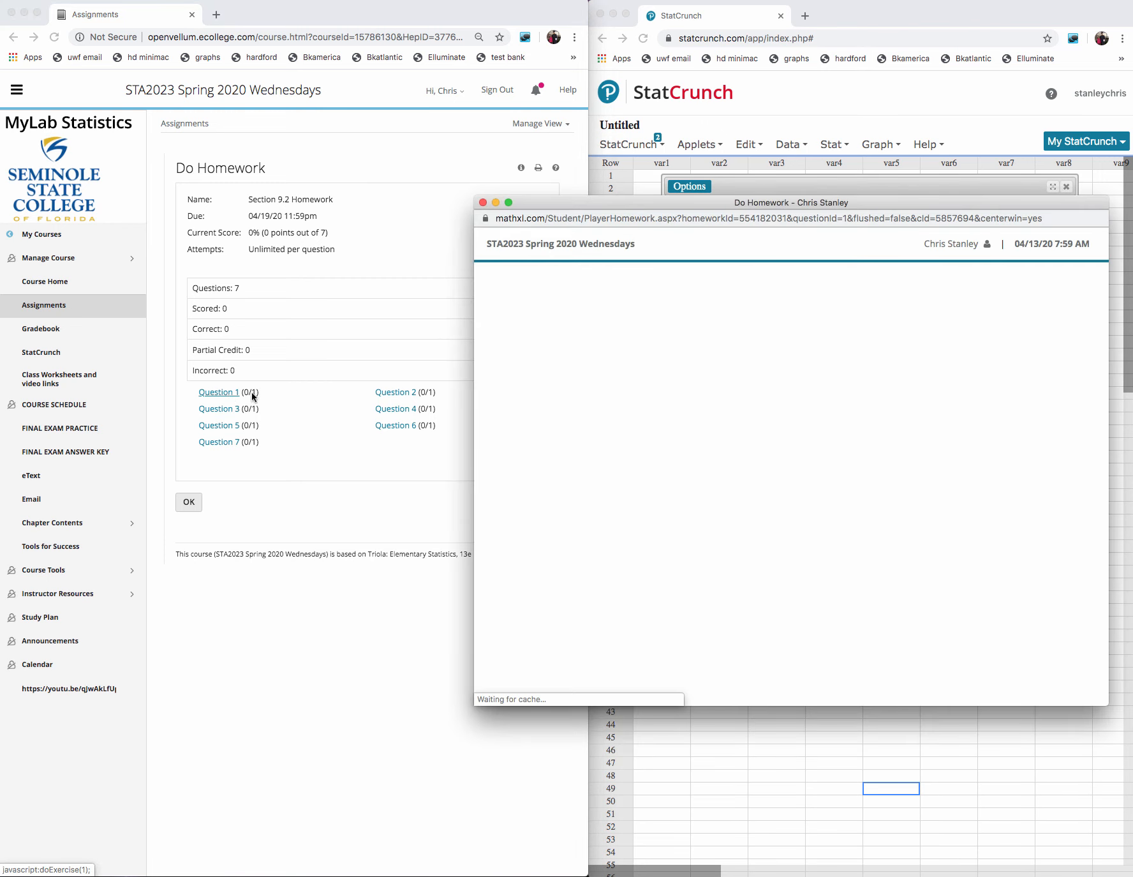
pyautogui.moveTo(680, 198); pyautogui.dragTo(219, 145)
pyautogui.moveTo(308, 148); pyautogui.dragTo(319, 137)
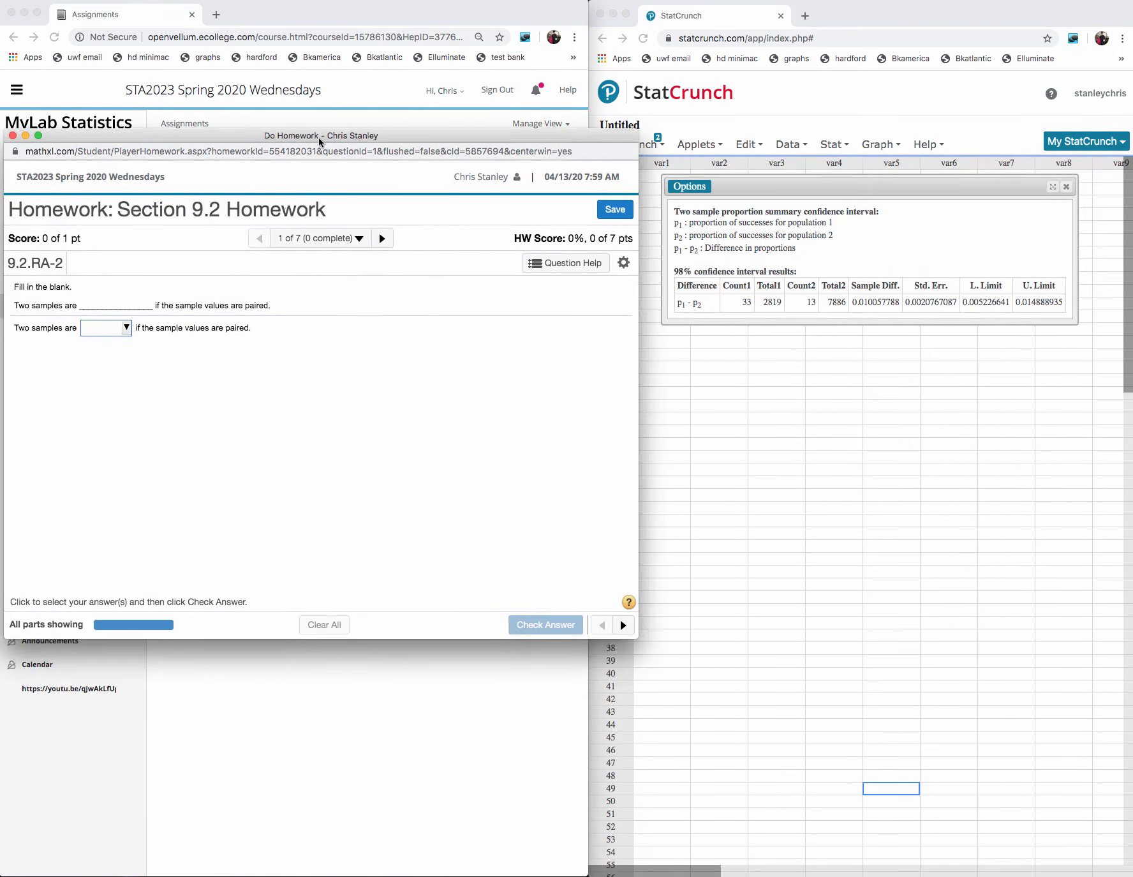
# - Fill the blank on paired sample values with "dependent", submit it for checking and go on to question 2
pyautogui.click(126, 328)
pyautogui.click(133, 380)
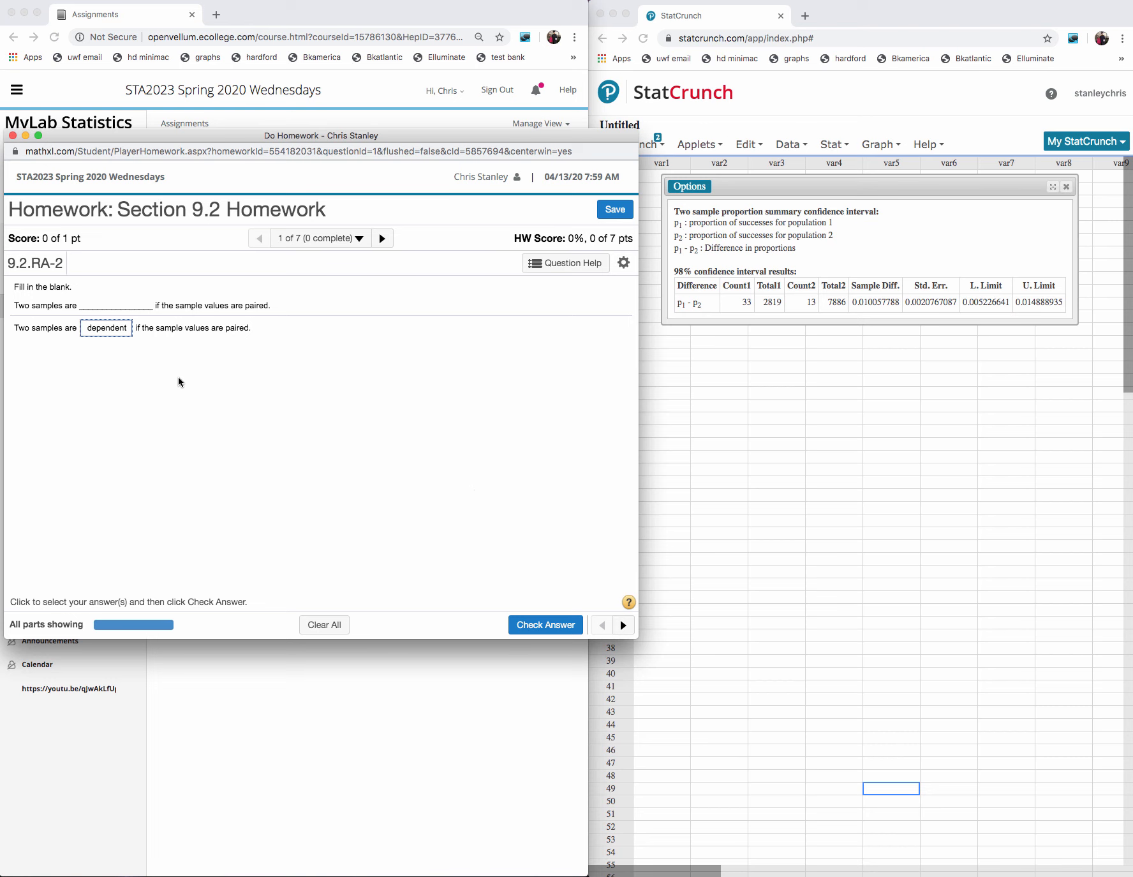
pyautogui.click(541, 623)
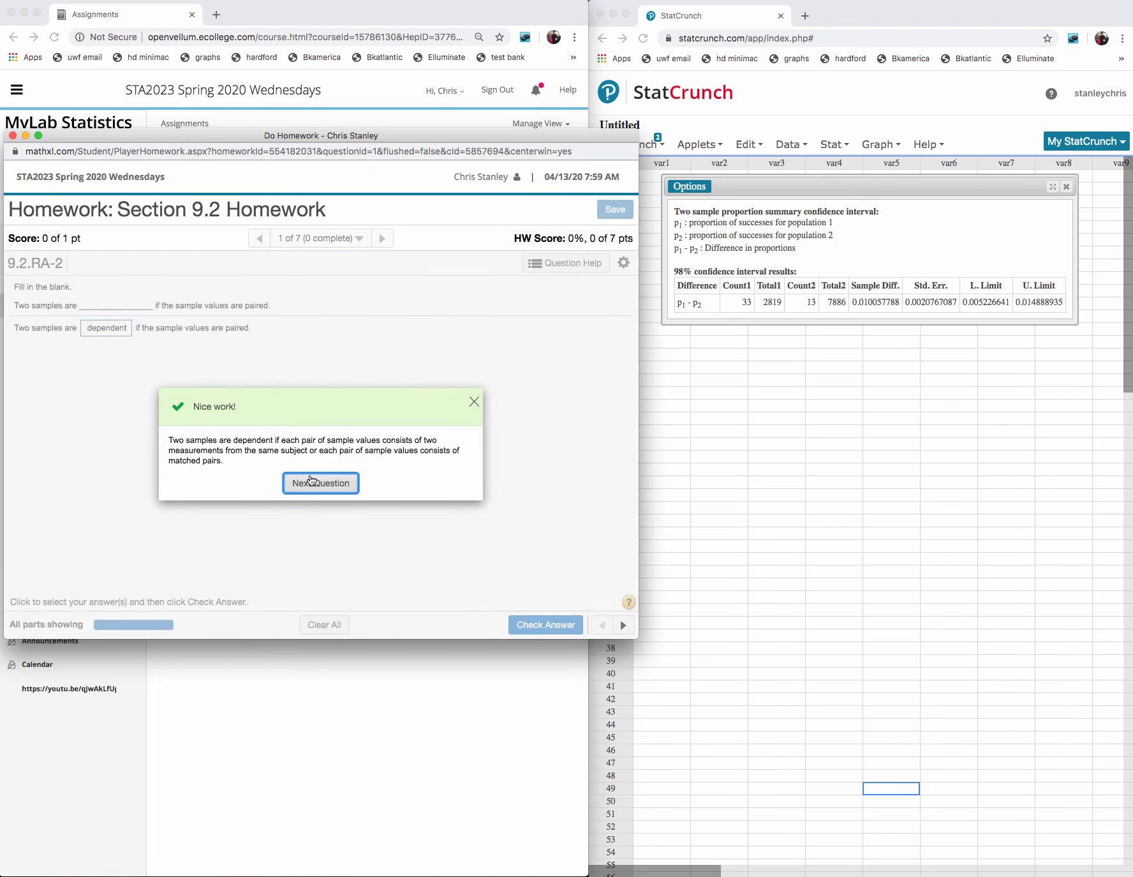
pyautogui.click(312, 481)
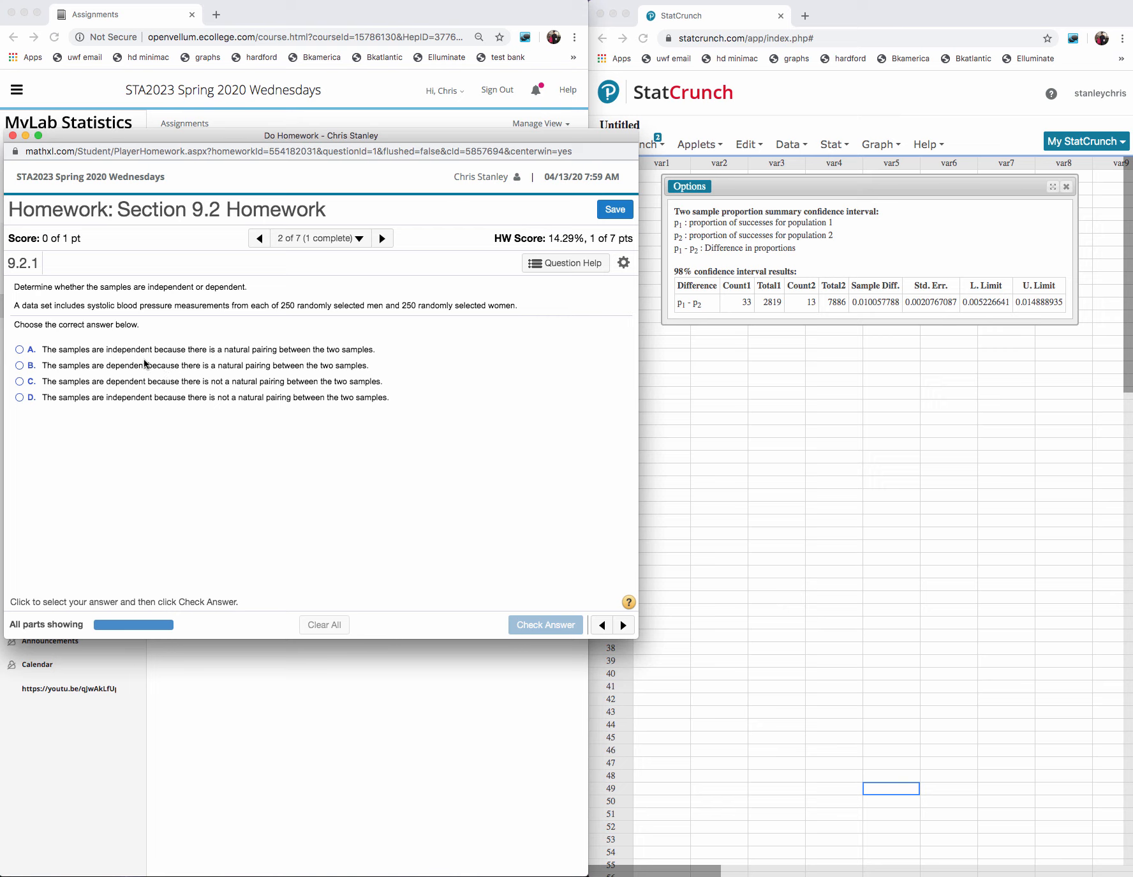
# - Answer the blood pressure question with option D, independent with no natural pairing, submit it for checking and go on to question 3
pyautogui.click(20, 398)
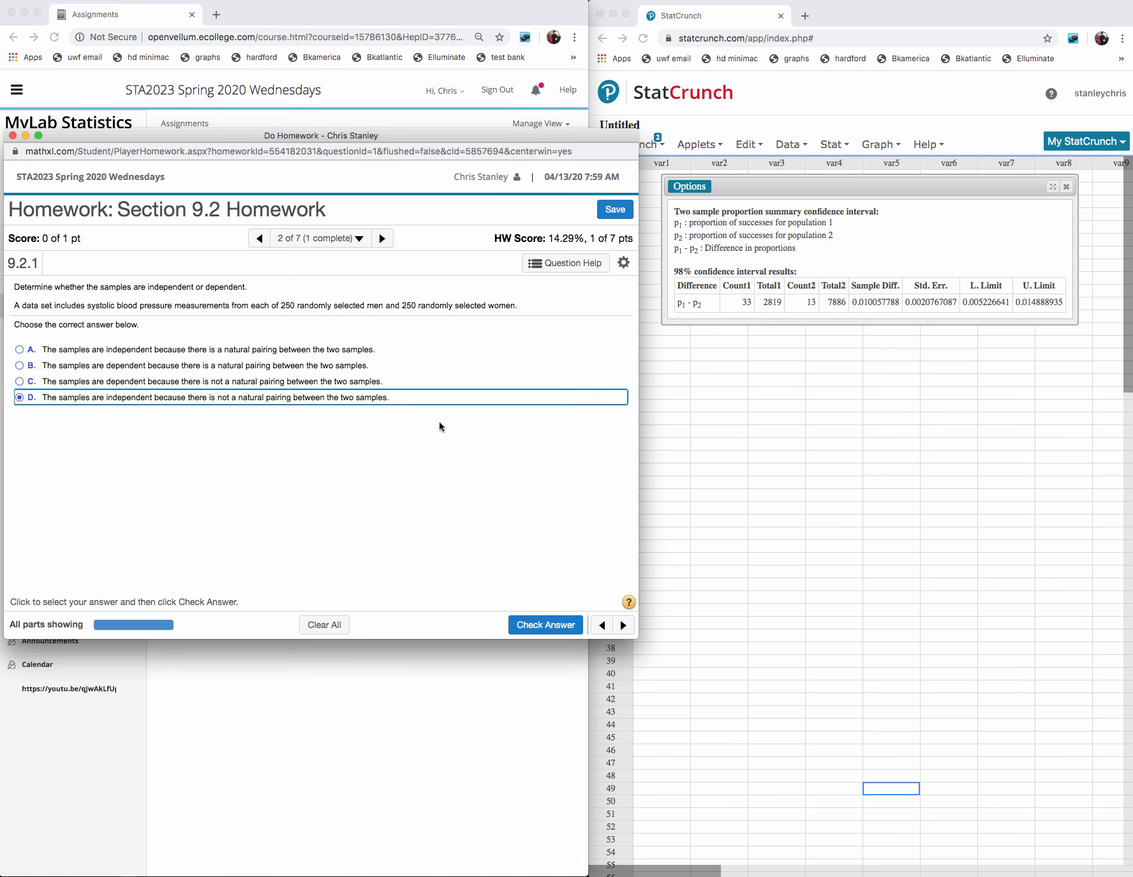
pyautogui.click(542, 624)
pyautogui.click(319, 462)
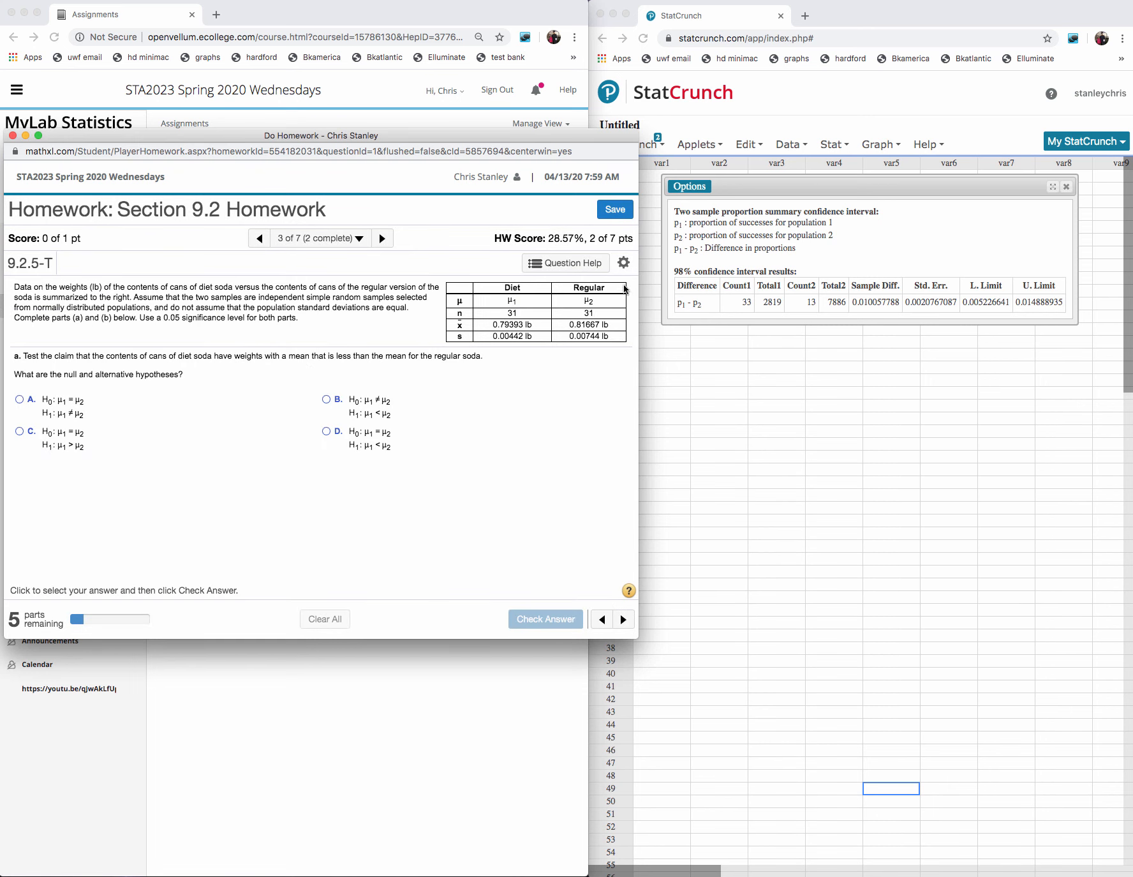
# - Narrow the homework window so it no longer covers StatCrunch, and close the old two sample proportion confidence interval results
pyautogui.moveTo(638, 288); pyautogui.dragTo(587, 297)
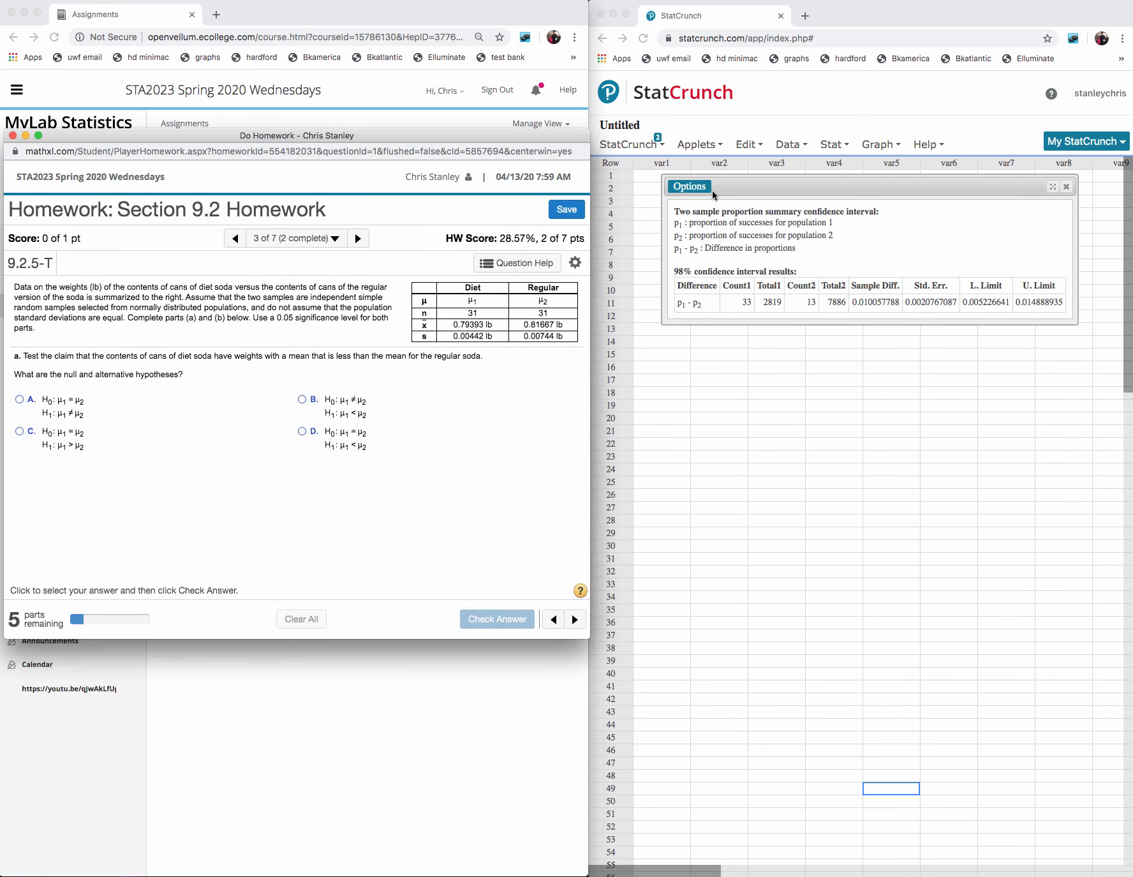
pyautogui.click(1068, 187)
pyautogui.click(1066, 187)
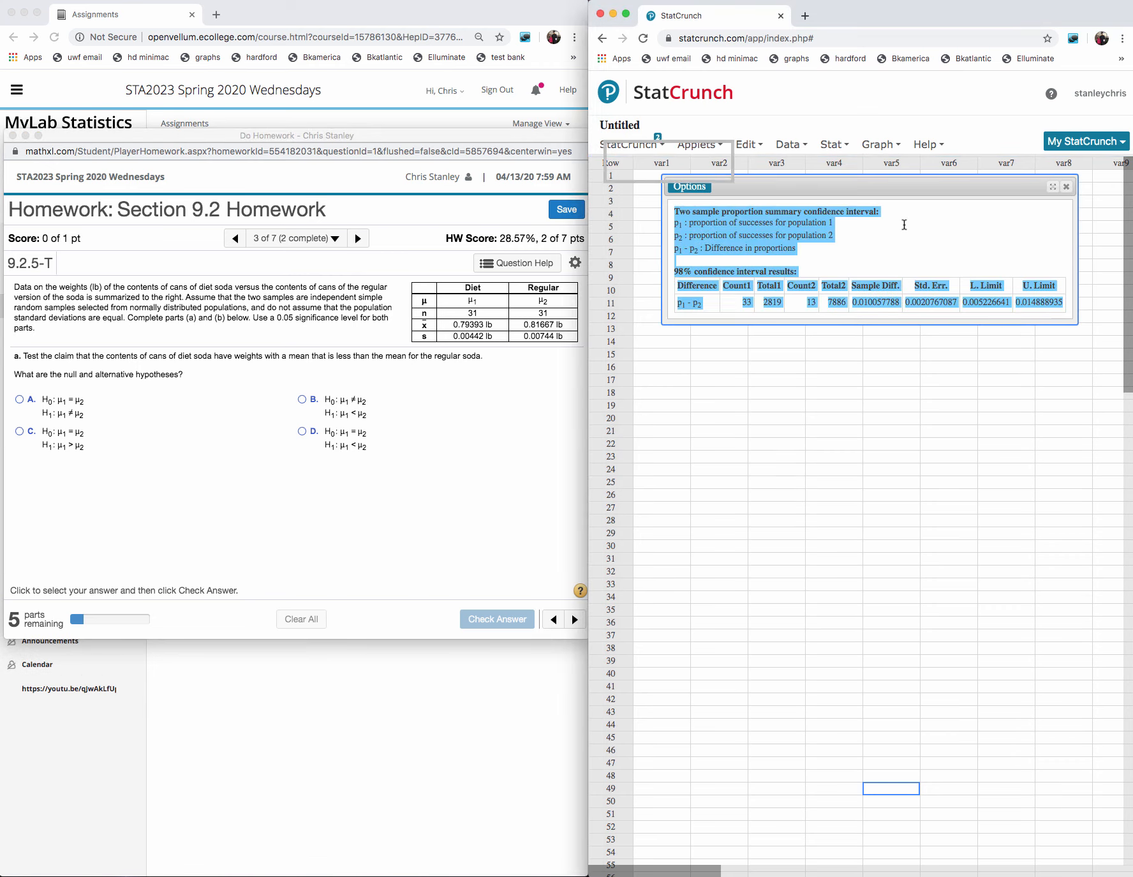
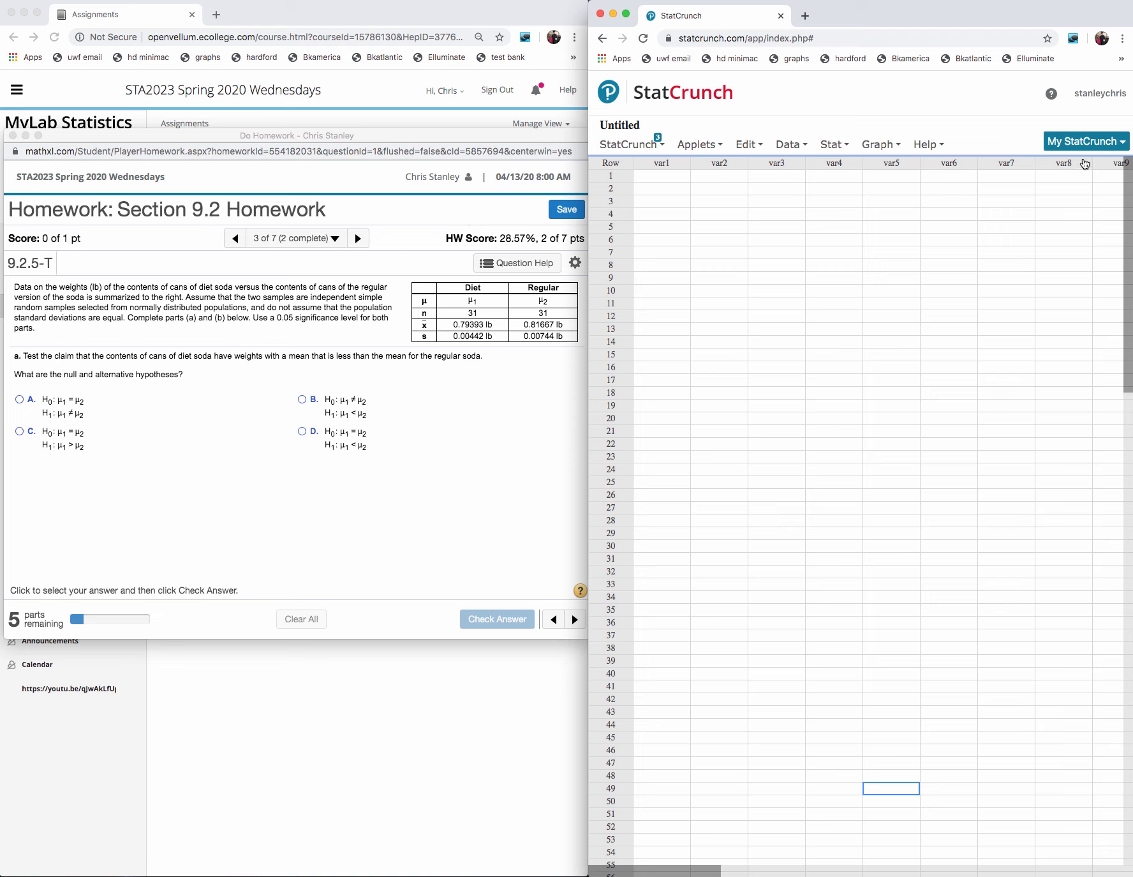
# - Annotate part a by underlining the claim, "diet soda" and "regular soda", and circling "less"
pyautogui.click(1132, 194)
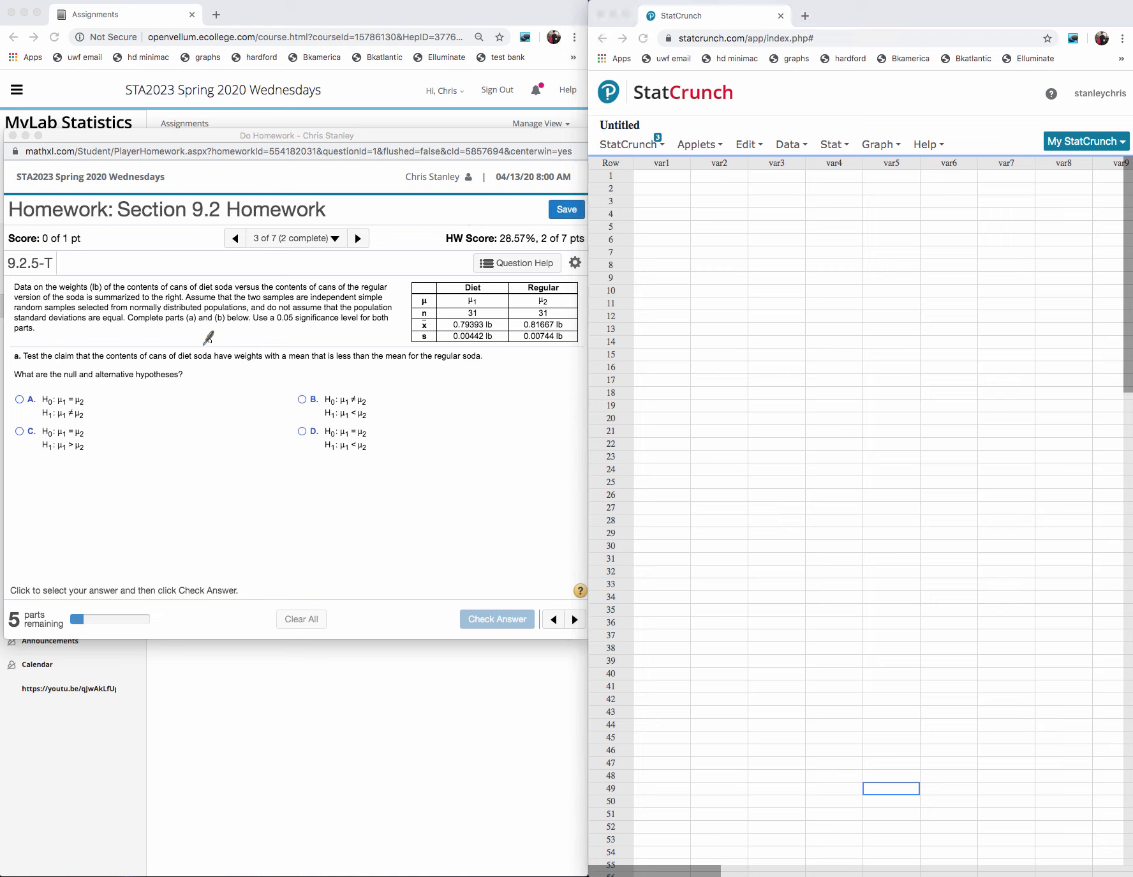
pyautogui.moveTo(56, 361); pyautogui.dragTo(492, 368)
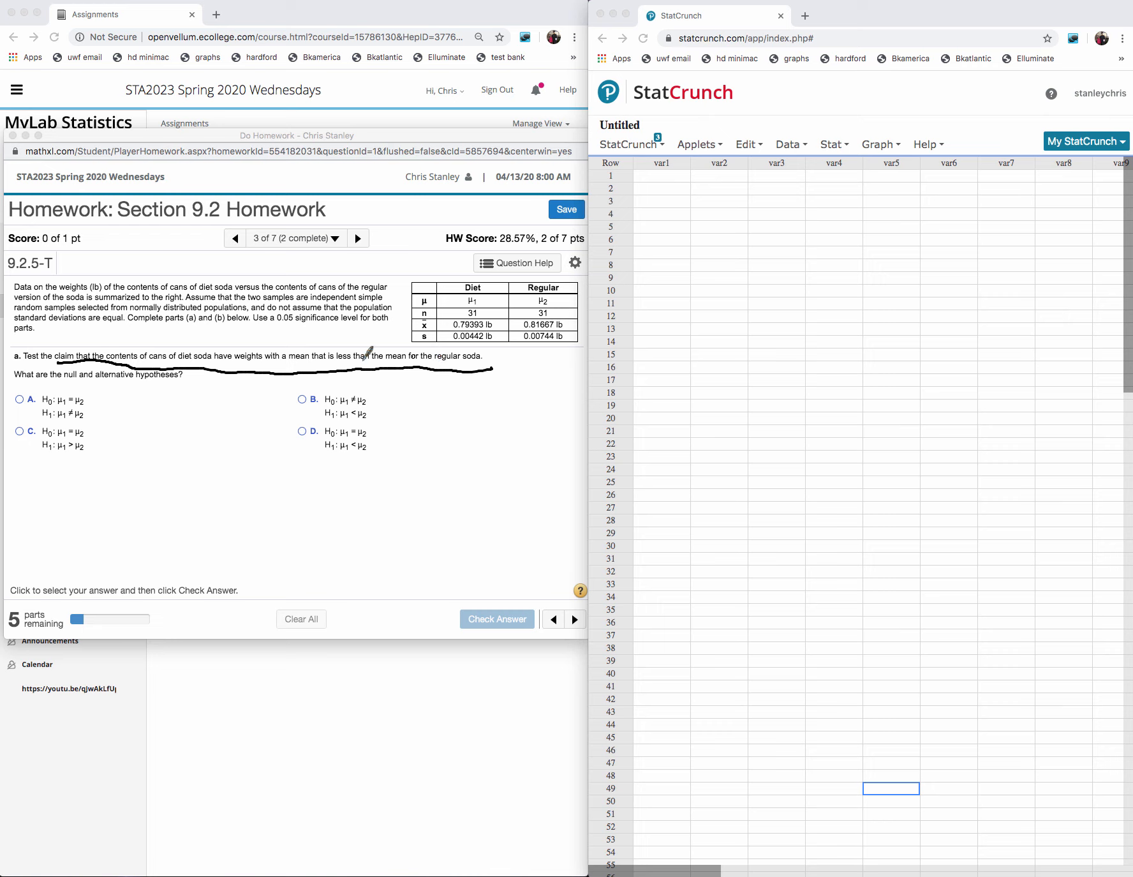
pyautogui.moveTo(344, 345); pyautogui.dragTo(349, 344)
pyautogui.moveTo(179, 363); pyautogui.dragTo(214, 361)
pyautogui.moveTo(434, 366); pyautogui.dragTo(490, 367)
# - Handwrite the alternative hypothesis H1: μDS < μS in the empty area beside the answer options
pyautogui.moveTo(451, 468)
pyautogui.mouseDown()
pyautogui.moveTo(463, 449)
pyautogui.moveTo(487, 467)
pyautogui.moveTo(536, 470)
pyautogui.moveTo(556, 454)
pyautogui.moveTo(566, 464)
pyautogui.mouseUp()
pyautogui.moveTo(529, 436); pyautogui.dragTo(527, 456)
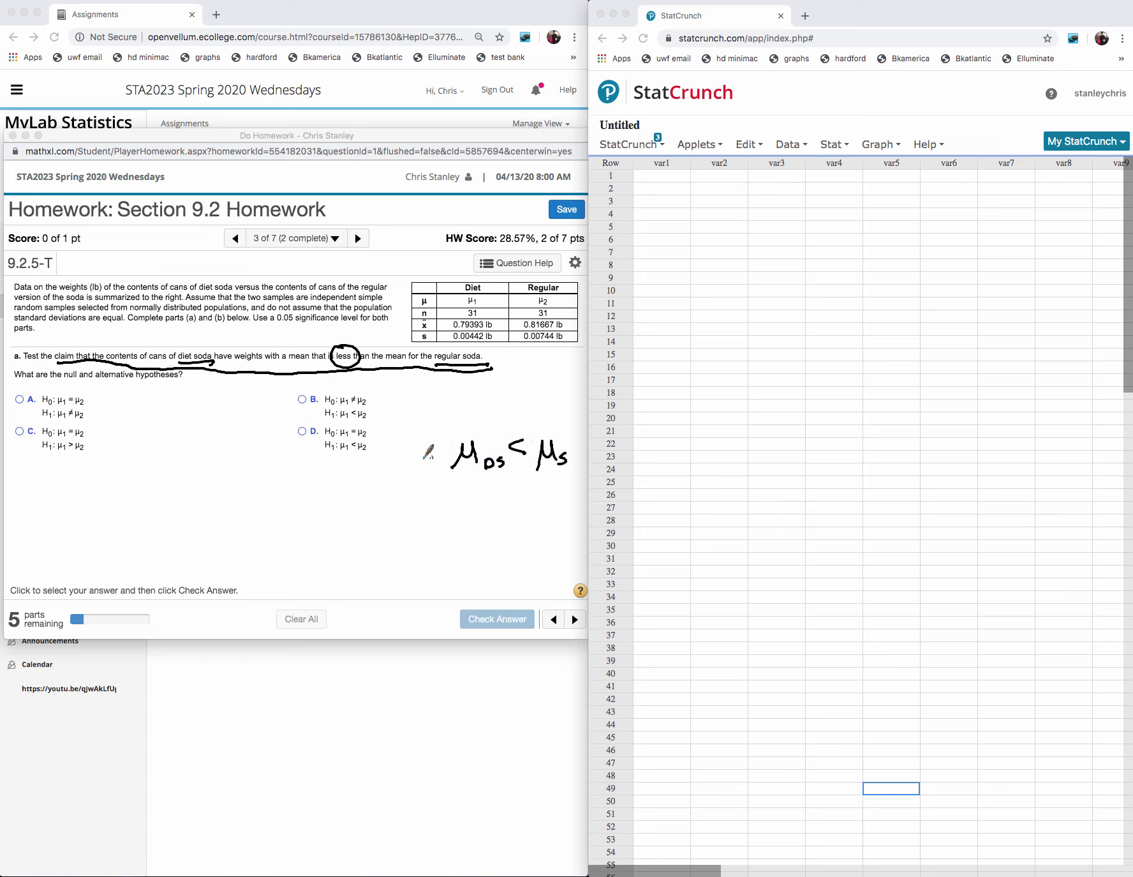
pyautogui.moveTo(408, 440)
pyautogui.mouseDown()
pyautogui.moveTo(407, 469)
pyautogui.moveTo(421, 453)
pyautogui.mouseUp()
pyautogui.moveTo(420, 441); pyautogui.dragTo(426, 471)
pyautogui.click(436, 454)
pyautogui.click(436, 466)
# - Handwrite the null hypothesis H0: μDS = μS above the alternative hypothesis
pyautogui.moveTo(406, 394)
pyautogui.mouseDown()
pyautogui.moveTo(406, 420)
pyautogui.moveTo(418, 416)
pyautogui.mouseUp()
pyautogui.moveTo(407, 409)
pyautogui.mouseDown()
pyautogui.moveTo(456, 421)
pyautogui.moveTo(490, 414)
pyautogui.moveTo(483, 421)
pyautogui.moveTo(514, 405)
pyautogui.mouseUp()
pyautogui.click(437, 402)
pyautogui.click(436, 413)
pyautogui.moveTo(505, 412); pyautogui.dragTo(515, 411)
pyautogui.moveTo(523, 392)
pyautogui.mouseDown()
pyautogui.moveTo(519, 426)
pyautogui.moveTo(542, 420)
pyautogui.moveTo(519, 402)
pyautogui.mouseUp()
pyautogui.moveTo(498, 413); pyautogui.dragTo(516, 413)
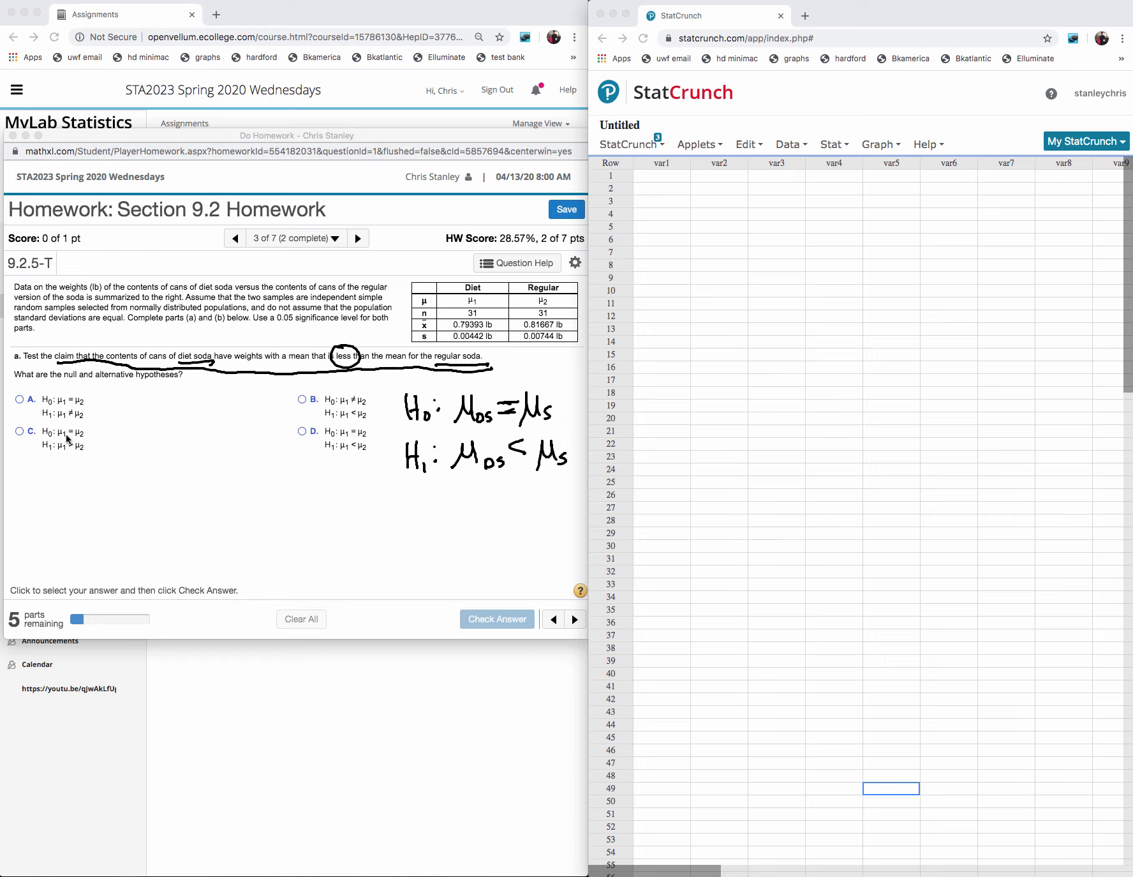
# - Answer the hypotheses question with option D, H0: μ1 = μ2 and H1: μ1 < μ2, and submit it for checking
pyautogui.click(303, 432)
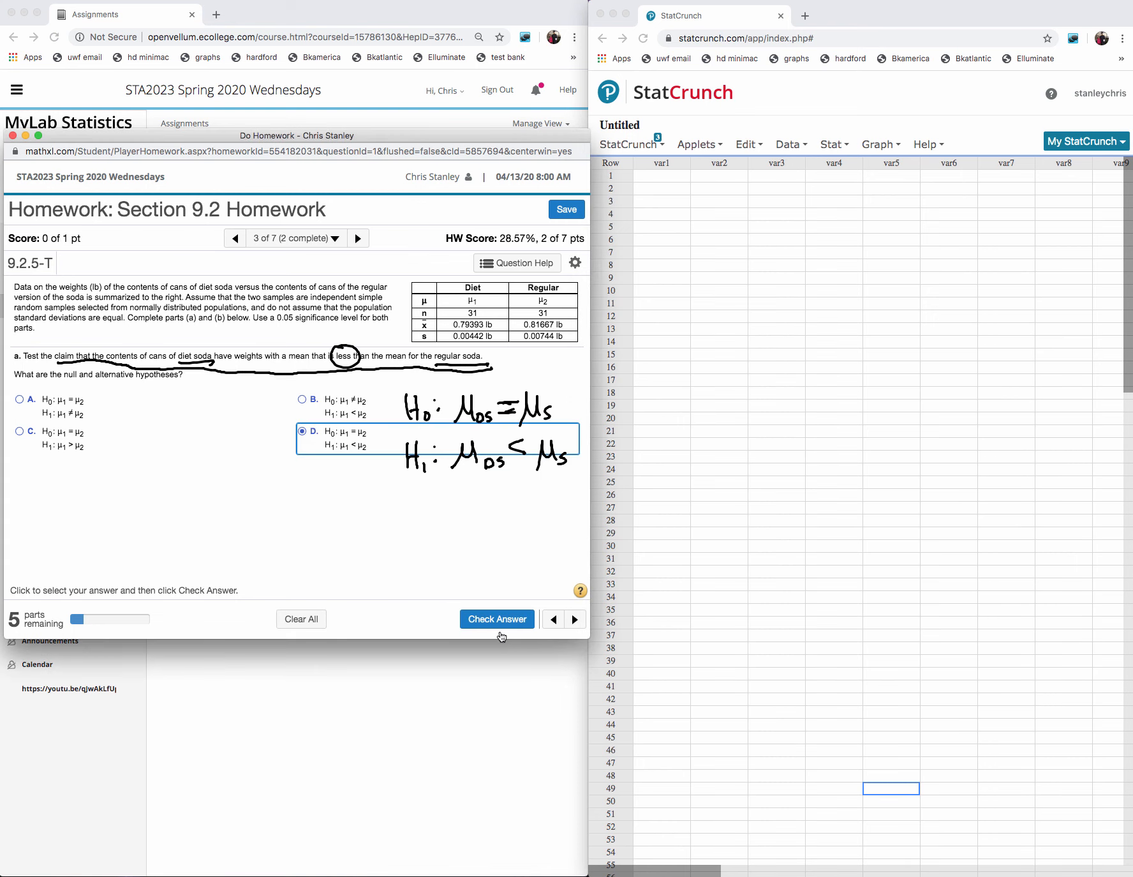
pyautogui.click(503, 619)
pyautogui.click(296, 461)
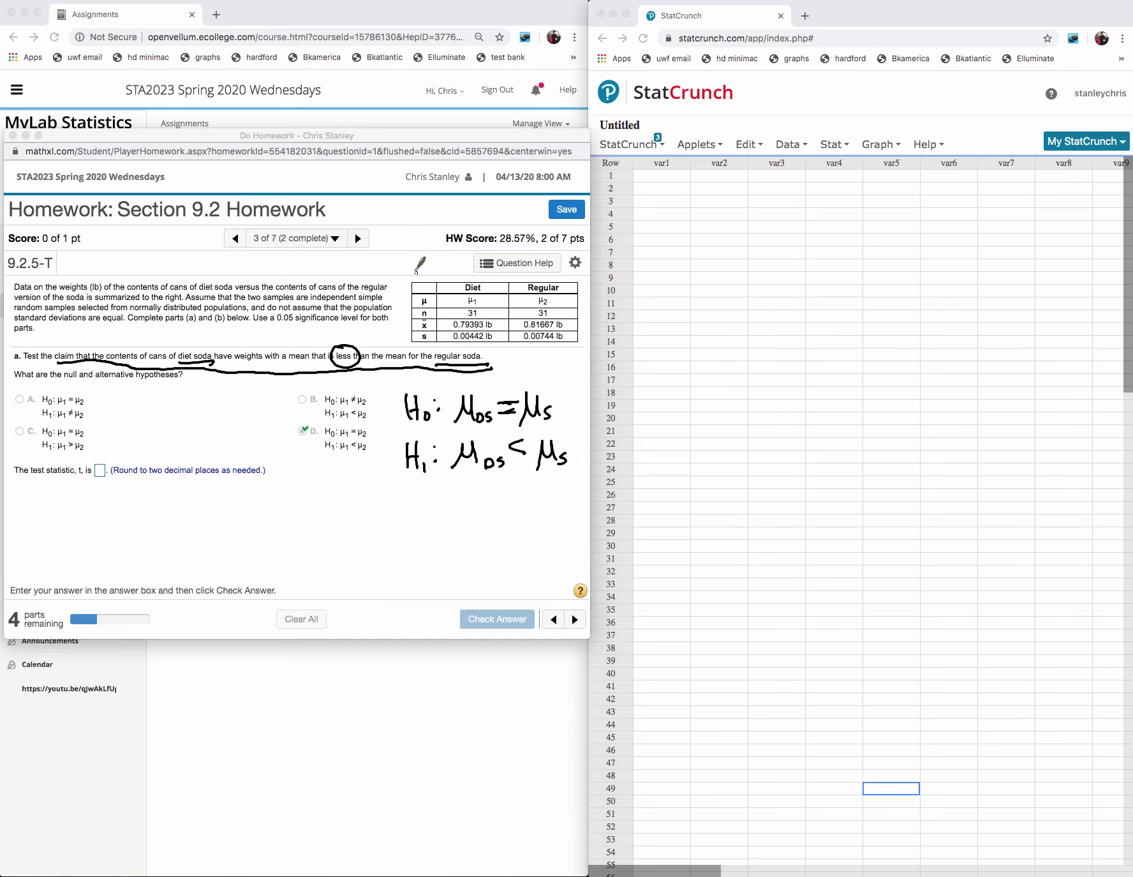
# - Bracket the diet and regular soda table, handwrite "σ or s" above it and circle the table's s label
pyautogui.moveTo(413, 270); pyautogui.dragTo(404, 349)
pyautogui.moveTo(387, 228)
pyautogui.mouseDown()
pyautogui.moveTo(383, 237)
pyautogui.moveTo(400, 237)
pyautogui.mouseUp()
pyautogui.moveTo(407, 232)
pyautogui.mouseDown()
pyautogui.moveTo(408, 242)
pyautogui.moveTo(416, 228)
pyautogui.mouseUp()
pyautogui.moveTo(430, 223); pyautogui.dragTo(420, 240)
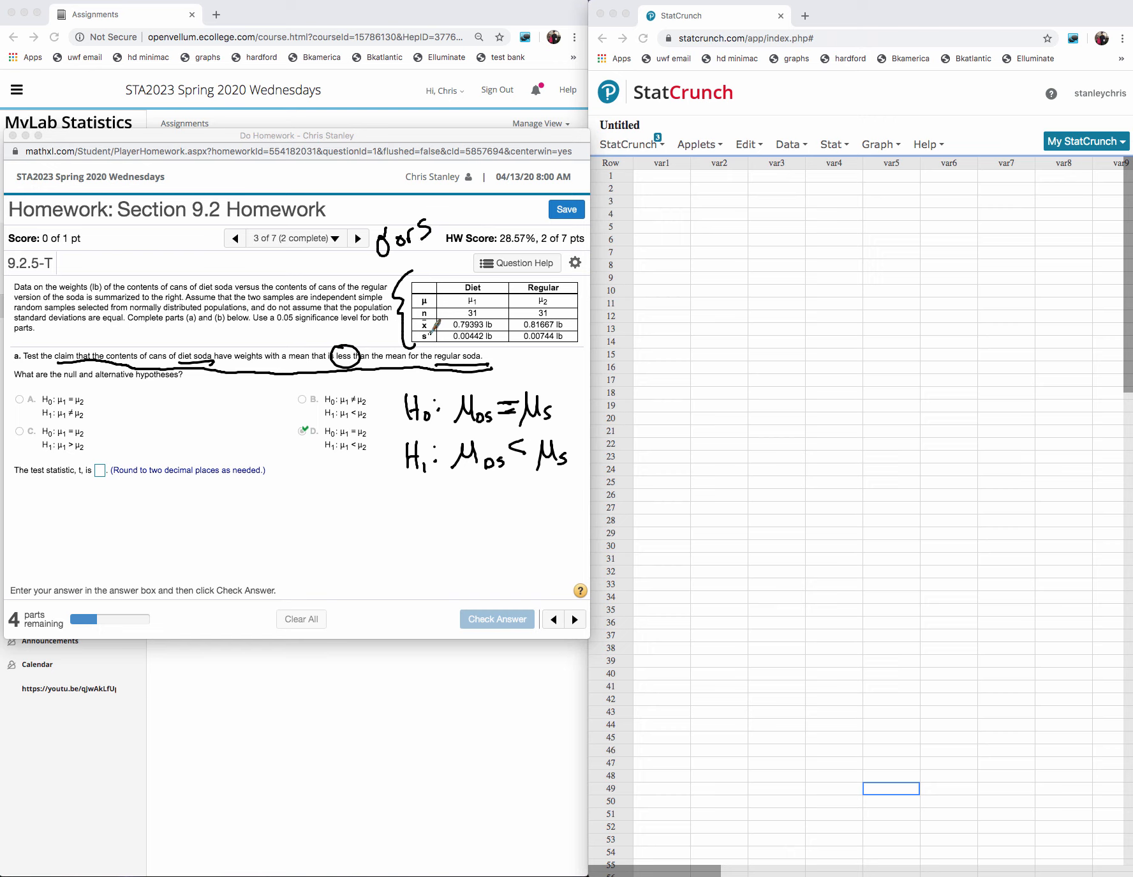
pyautogui.moveTo(428, 330)
pyautogui.mouseDown()
pyautogui.moveTo(433, 338)
pyautogui.moveTo(418, 333)
pyautogui.mouseUp()
# - Handwrite "T-stat" below the test statistic question
pyautogui.moveTo(55, 506); pyautogui.dragTo(59, 542)
pyautogui.moveTo(36, 516)
pyautogui.mouseDown()
pyautogui.moveTo(74, 511)
pyautogui.moveTo(89, 524)
pyautogui.mouseUp()
pyautogui.moveTo(119, 515)
pyautogui.mouseDown()
pyautogui.moveTo(122, 534)
pyautogui.moveTo(107, 541)
pyautogui.mouseUp()
pyautogui.moveTo(145, 501)
pyautogui.mouseDown()
pyautogui.moveTo(144, 538)
pyautogui.moveTo(151, 515)
pyautogui.mouseUp()
pyautogui.moveTo(172, 520)
pyautogui.mouseDown()
pyautogui.moveTo(171, 537)
pyautogui.moveTo(185, 538)
pyautogui.mouseUp()
pyautogui.moveTo(169, 522); pyautogui.dragTo(194, 515)
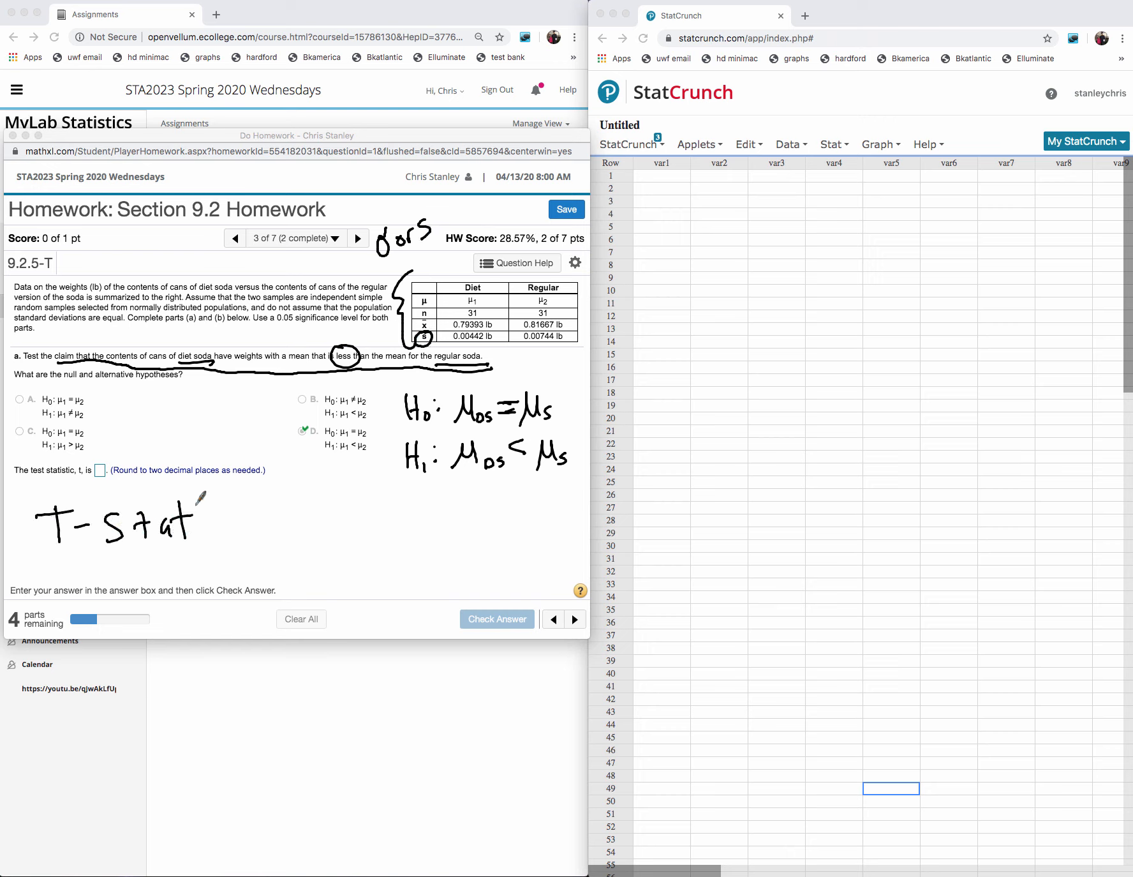
# - Handwrite "z-stat" above the σ, cross both out and circle the s in the "σ or s" note
pyautogui.moveTo(378, 222)
pyautogui.mouseDown()
pyautogui.moveTo(380, 232)
pyautogui.moveTo(367, 205)
pyautogui.moveTo(392, 189)
pyautogui.mouseUp()
pyautogui.moveTo(398, 187); pyautogui.dragTo(401, 193)
pyautogui.moveTo(401, 179); pyautogui.dragTo(407, 189)
pyautogui.moveTo(400, 187)
pyautogui.mouseDown()
pyautogui.moveTo(409, 182)
pyautogui.moveTo(372, 260)
pyautogui.mouseUp()
pyautogui.moveTo(442, 242); pyautogui.dragTo(443, 227)
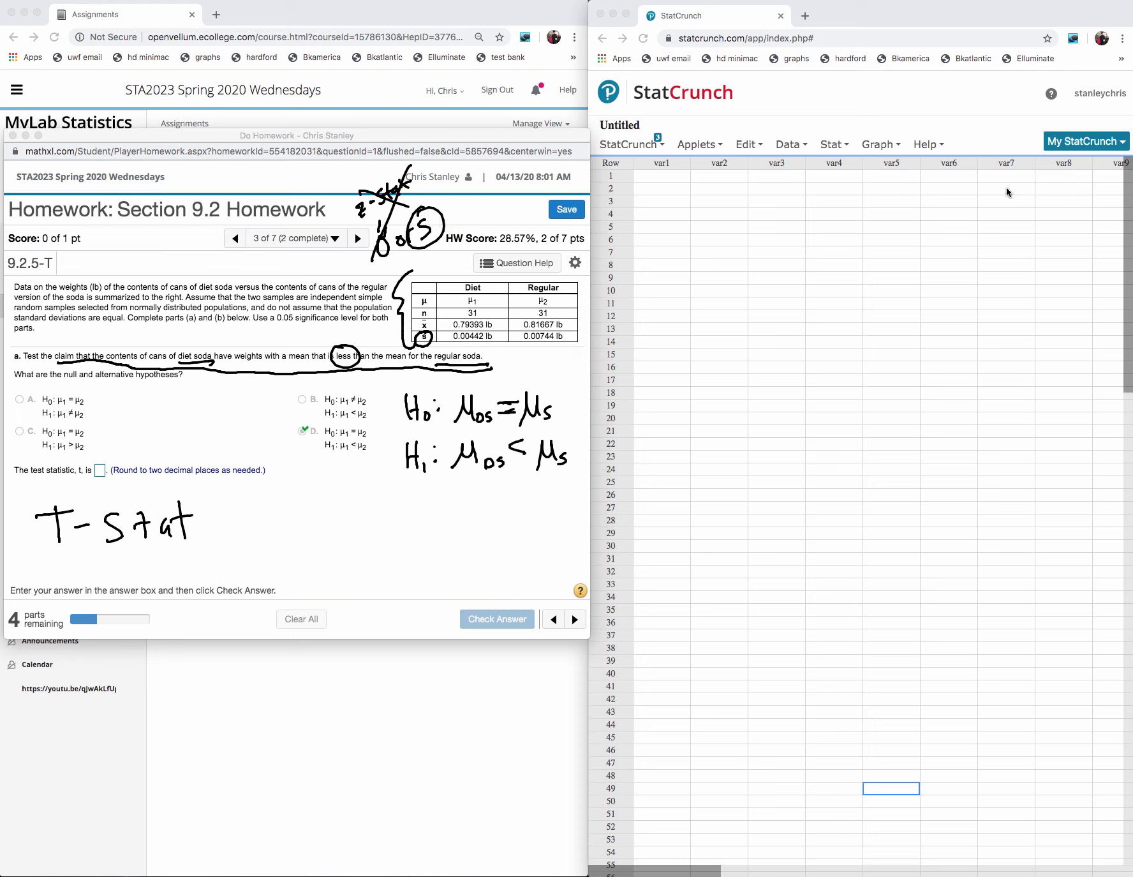
# - Compute a two sample T summary test in StatCrunch: 0.79393, 0.00442, size 31 against 0.81667, 0.00744, size 41, with alternative μ1 − μ2 < 0
pyautogui.click(834, 145)
pyautogui.click(835, 145)
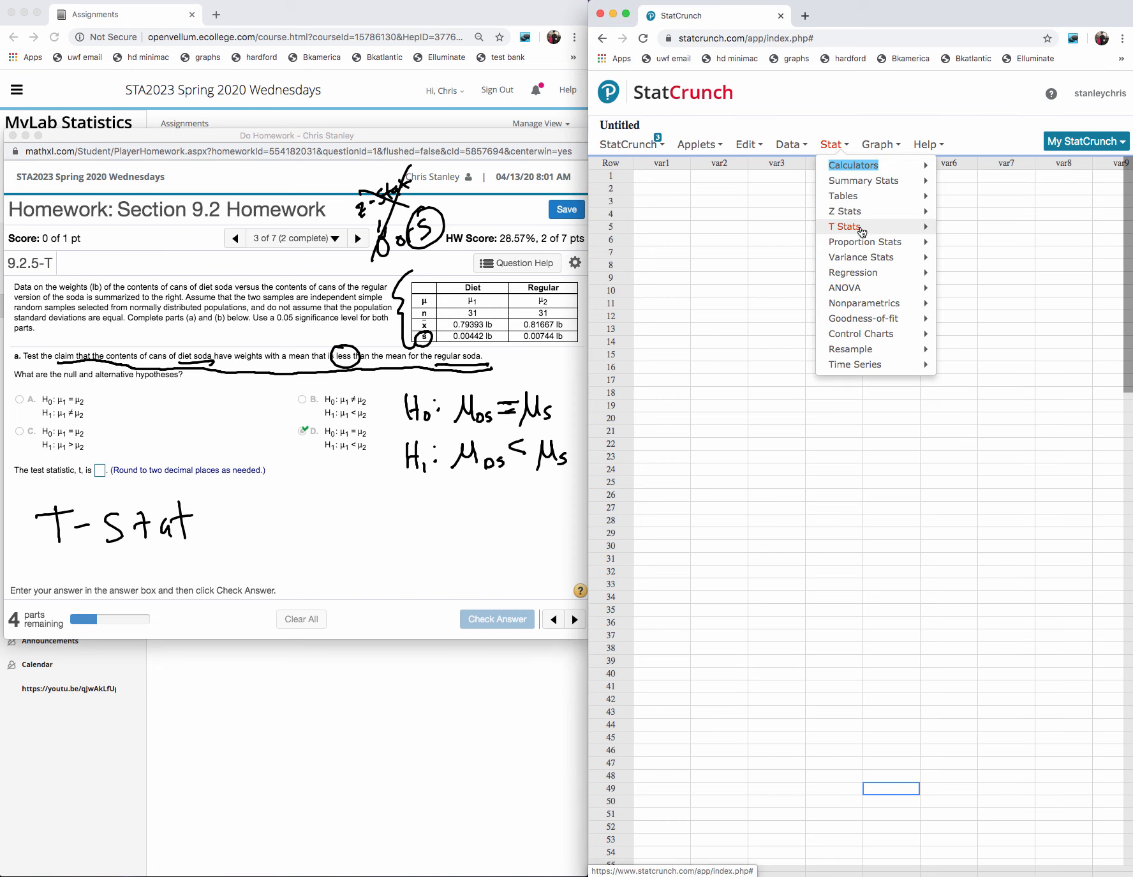
pyautogui.moveTo(862, 231)
pyautogui.moveTo(968, 250)
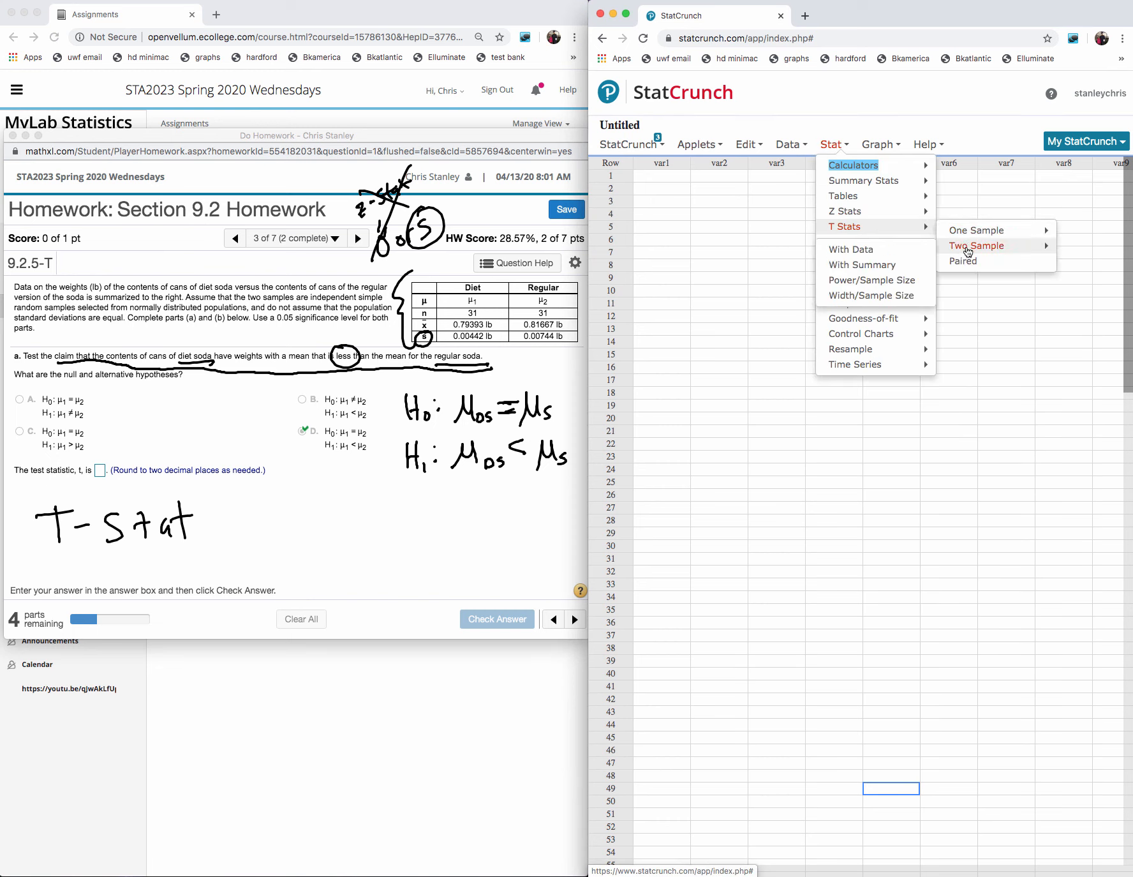
pyautogui.click(876, 266)
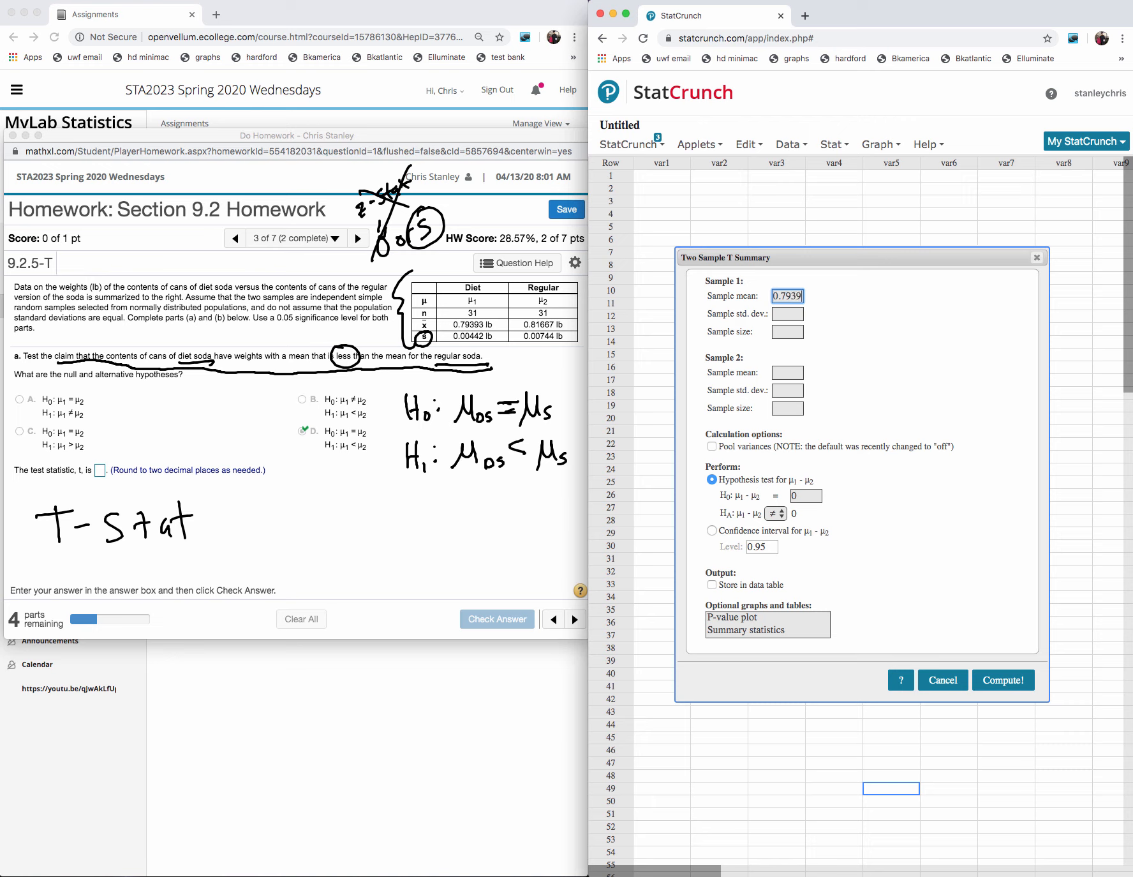
pyautogui.write('31')
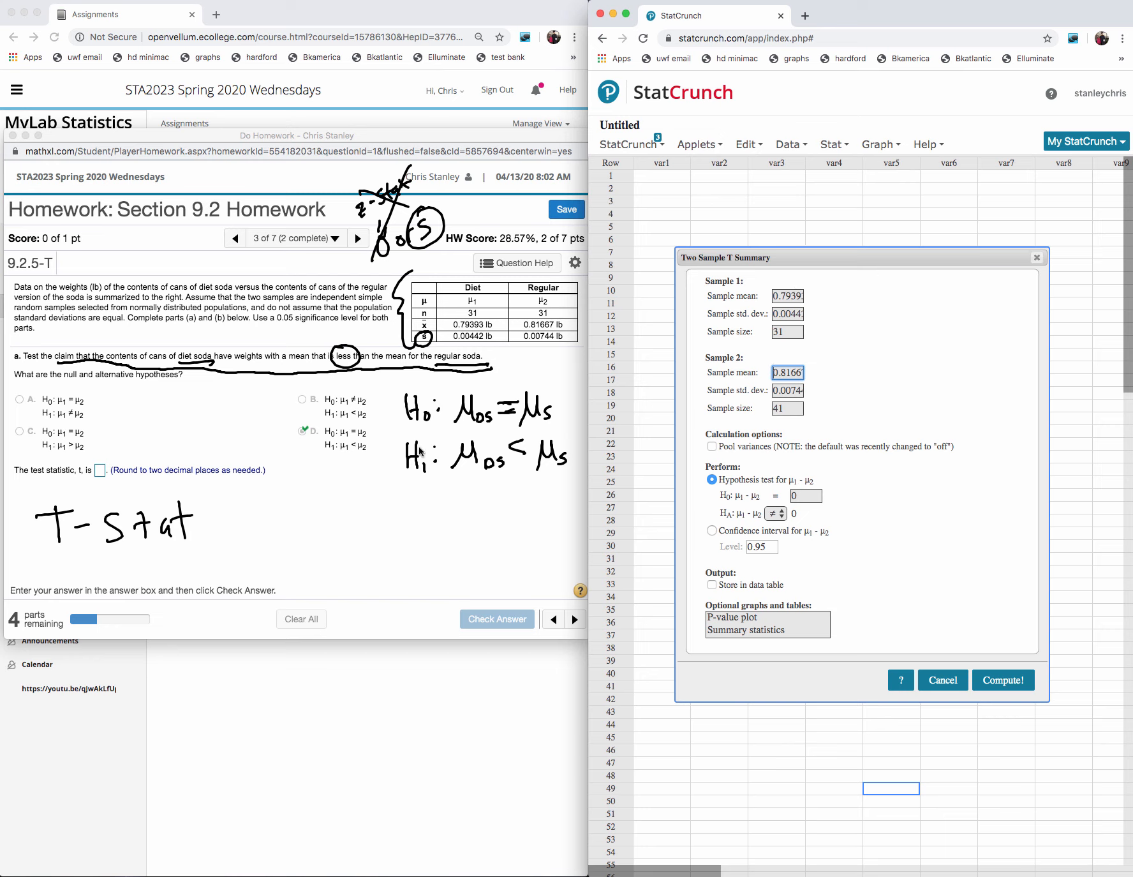
pyautogui.click(783, 513)
pyautogui.click(1001, 680)
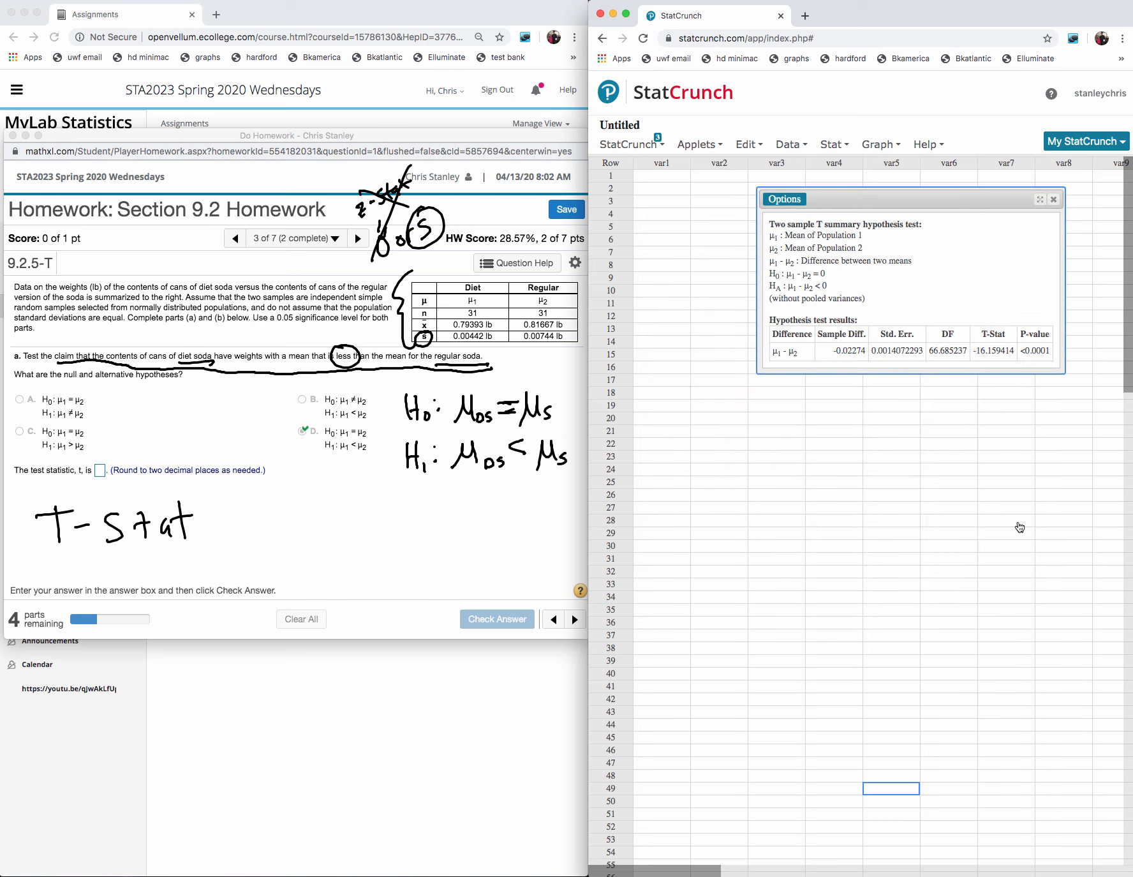
pyautogui.moveTo(1015, 351); pyautogui.dragTo(980, 352)
pyautogui.press('super+c')
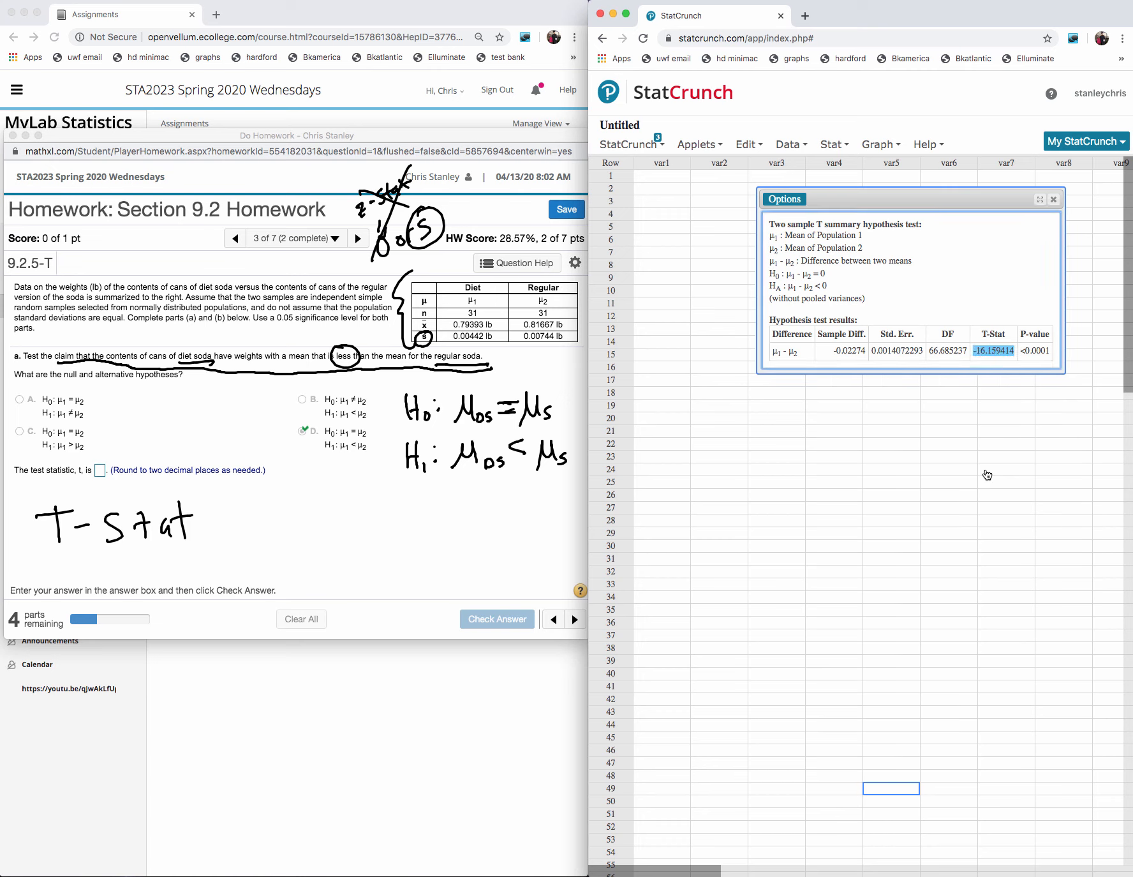
pyautogui.click(100, 472)
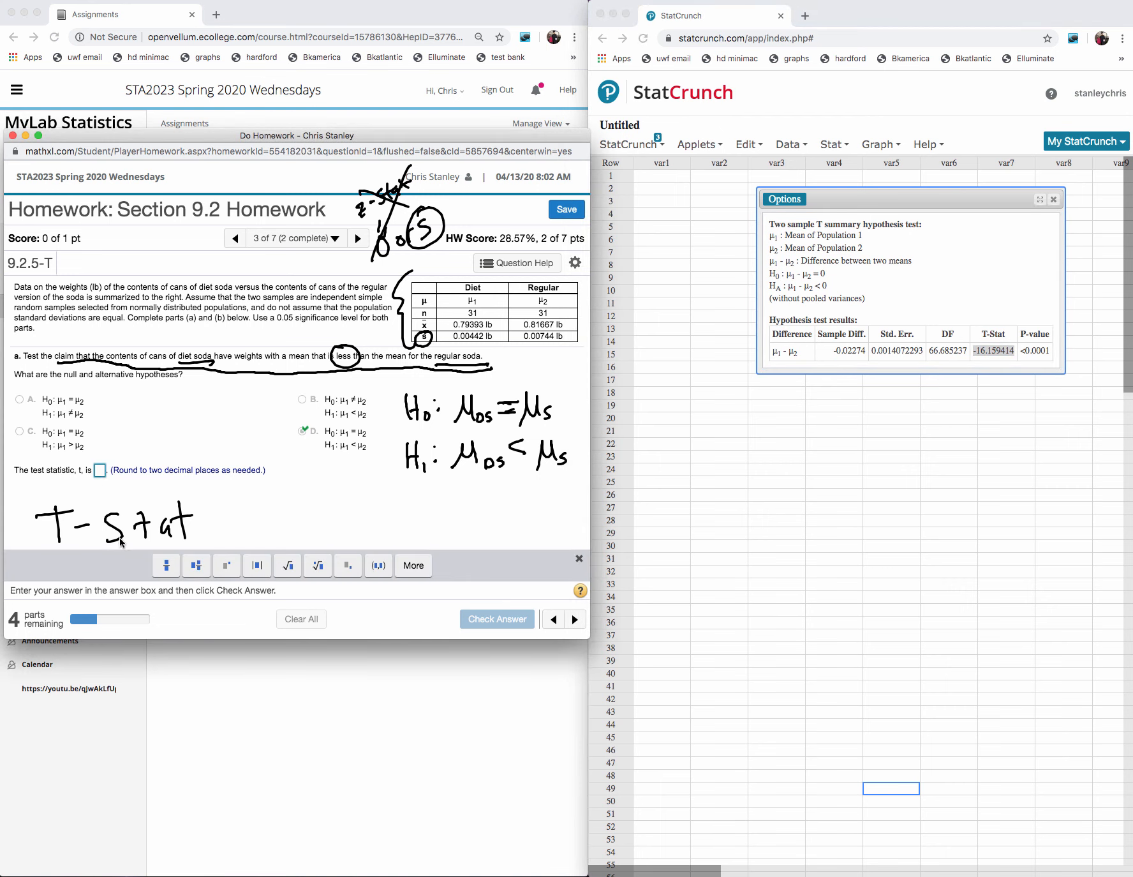
pyautogui.write('0.0052266410.014888935')
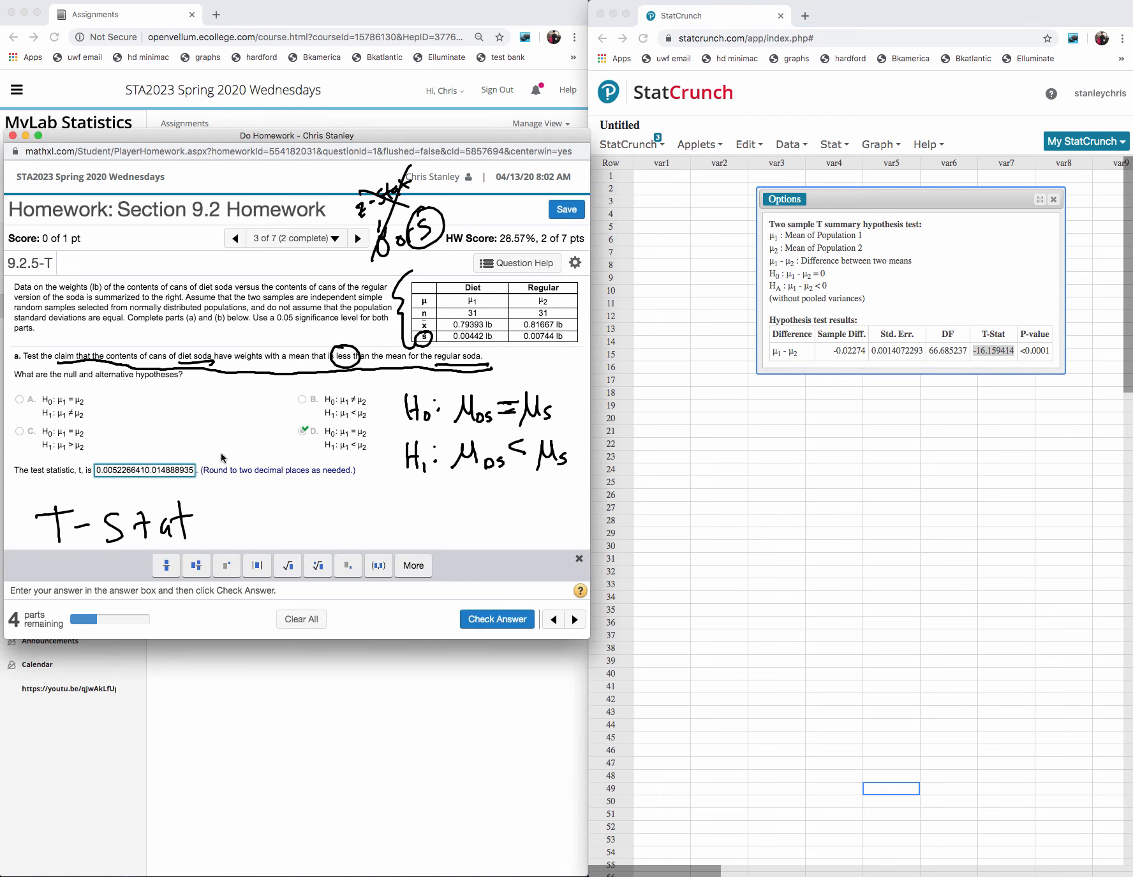
pyautogui.press('BackSpace')
pyautogui.press('BackSpace')
pyautogui.press('BackSpace')
pyautogui.press('BackSpace')
pyautogui.press('BackSpace')
pyautogui.press('BackSpace')
pyautogui.press('BackSpace')
pyautogui.press('BackSpace')
pyautogui.press('BackSpace')
pyautogui.press('BackSpace')
pyautogui.press('BackSpace')
pyautogui.press('BackSpace')
pyautogui.press('BackSpace')
pyautogui.press('BackSpace')
pyautogui.press('BackSpace')
pyautogui.press('BackSpace')
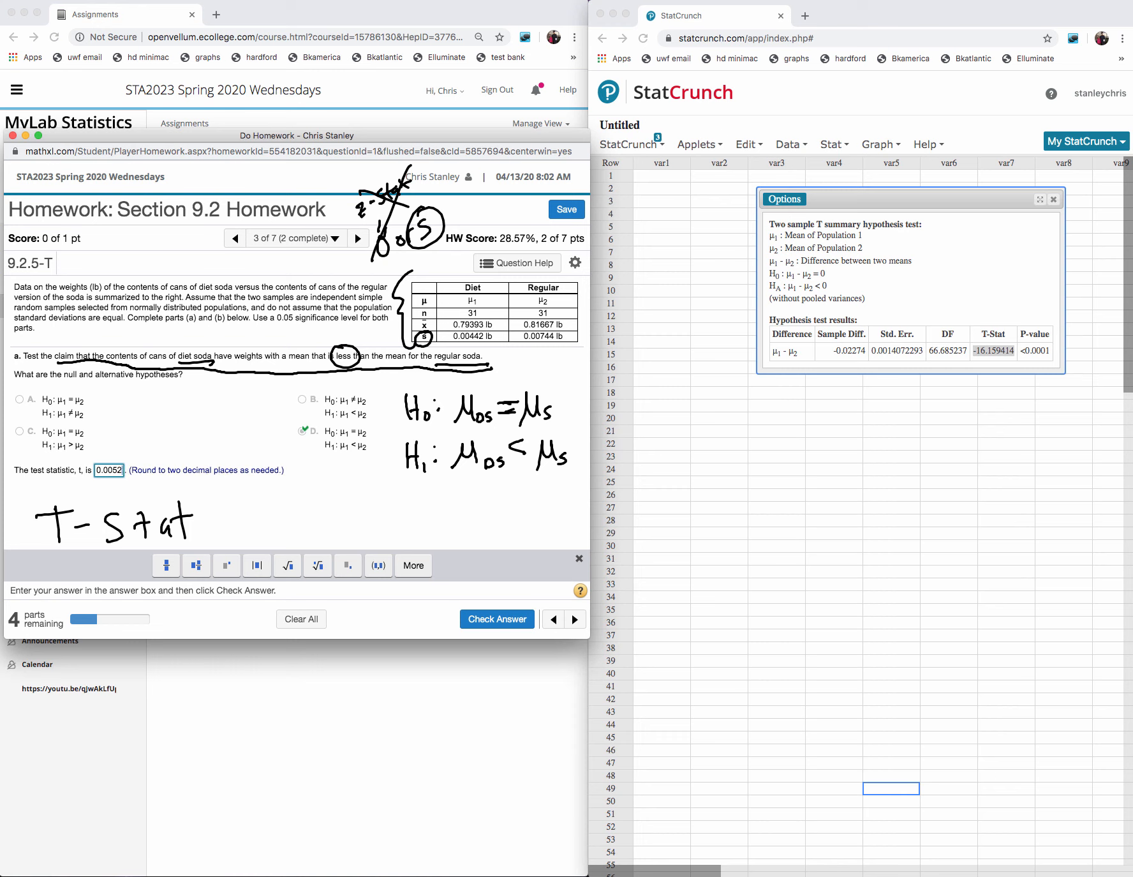
pyautogui.press('BackSpace')
pyautogui.press('BackSpace')
pyautogui.press('BackSpace')
pyautogui.press('BackSpace')
pyautogui.press('BackSpace')
pyautogui.press('BackSpace')
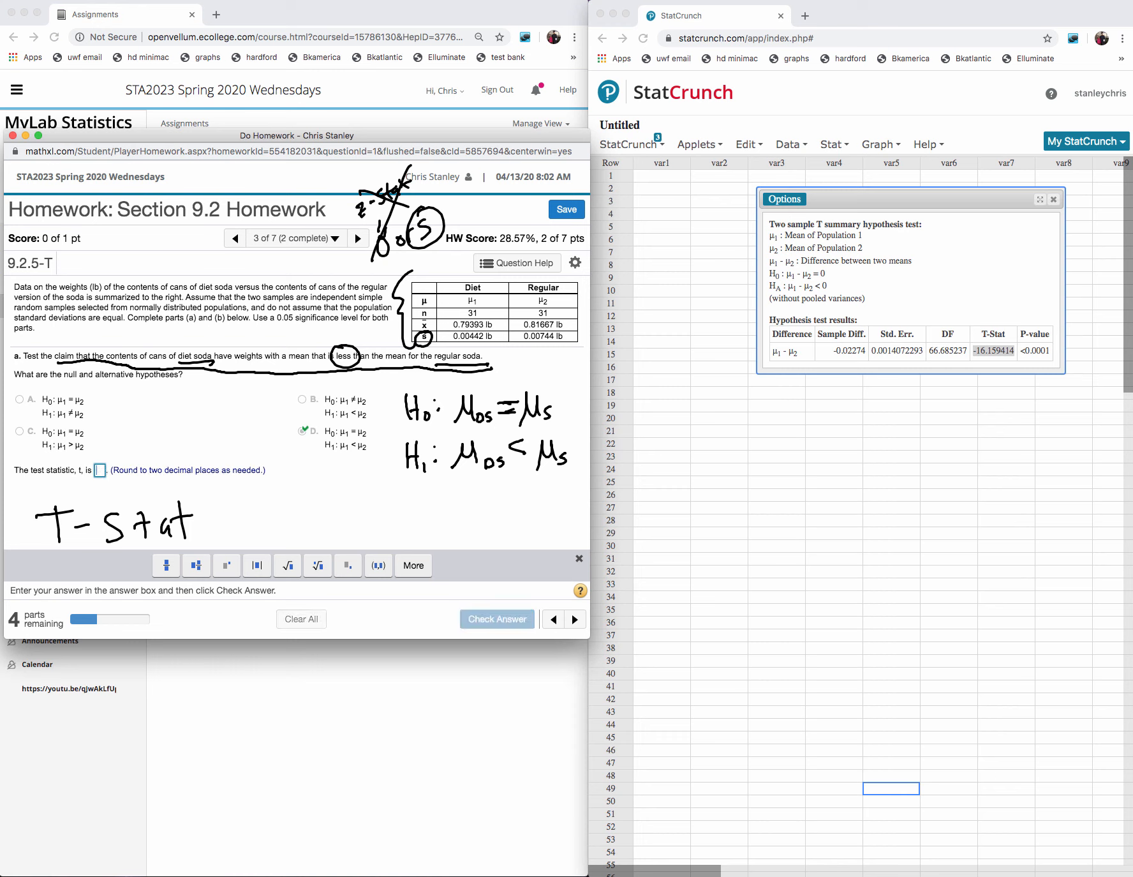
# - Copy the T-Stat into the homework's test statistic answer, round it to −16.16 and submit it for checking
pyautogui.click(1007, 349)
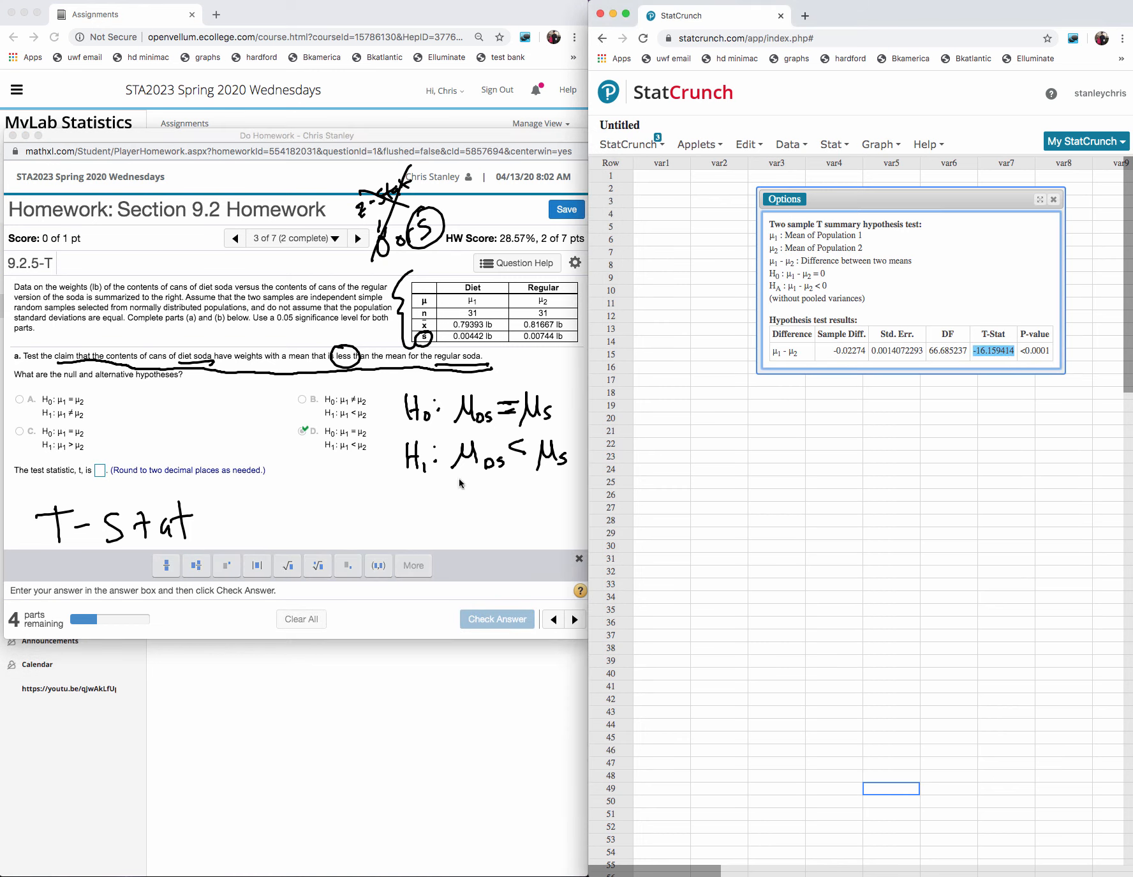
pyautogui.click(100, 470)
pyautogui.press('super+v')
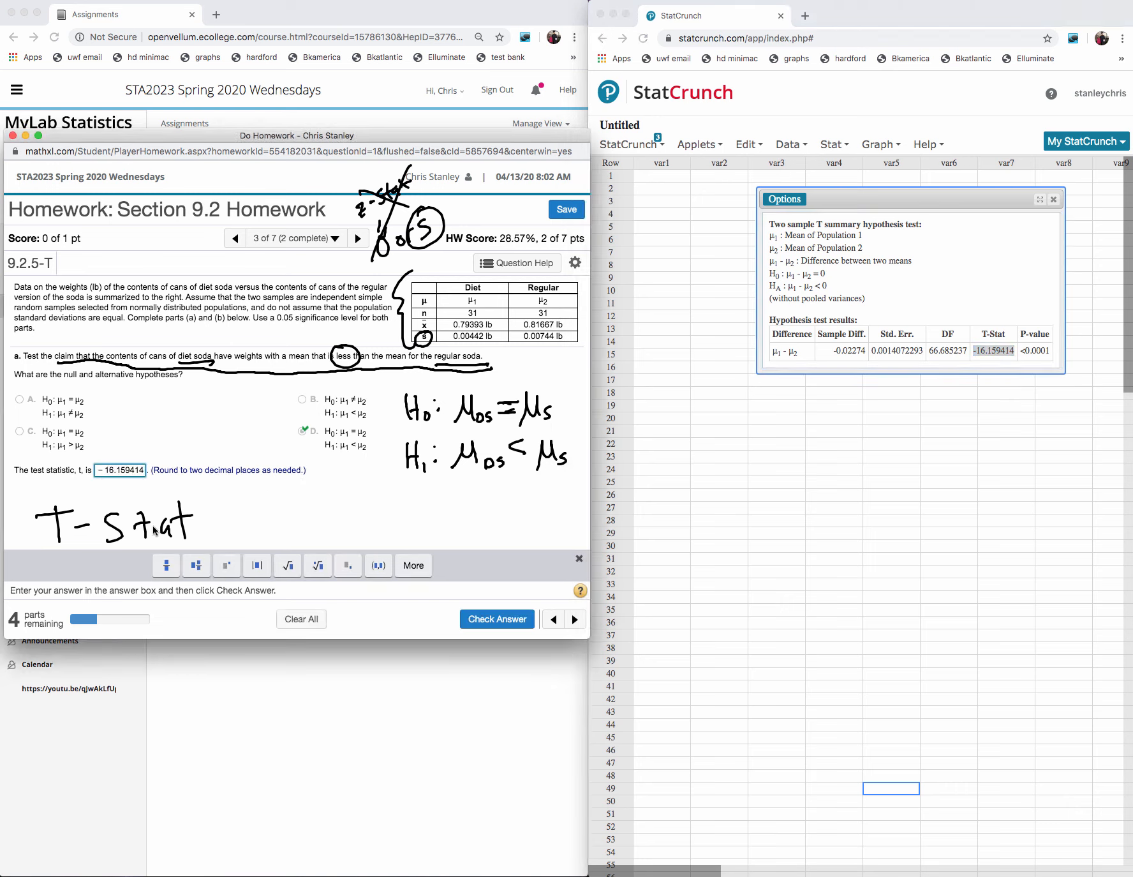
pyautogui.press('BackSpace')
pyautogui.press('BackSpace')
pyautogui.press('BackSpace')
pyautogui.press('BackSpace')
pyautogui.press('BackSpace')
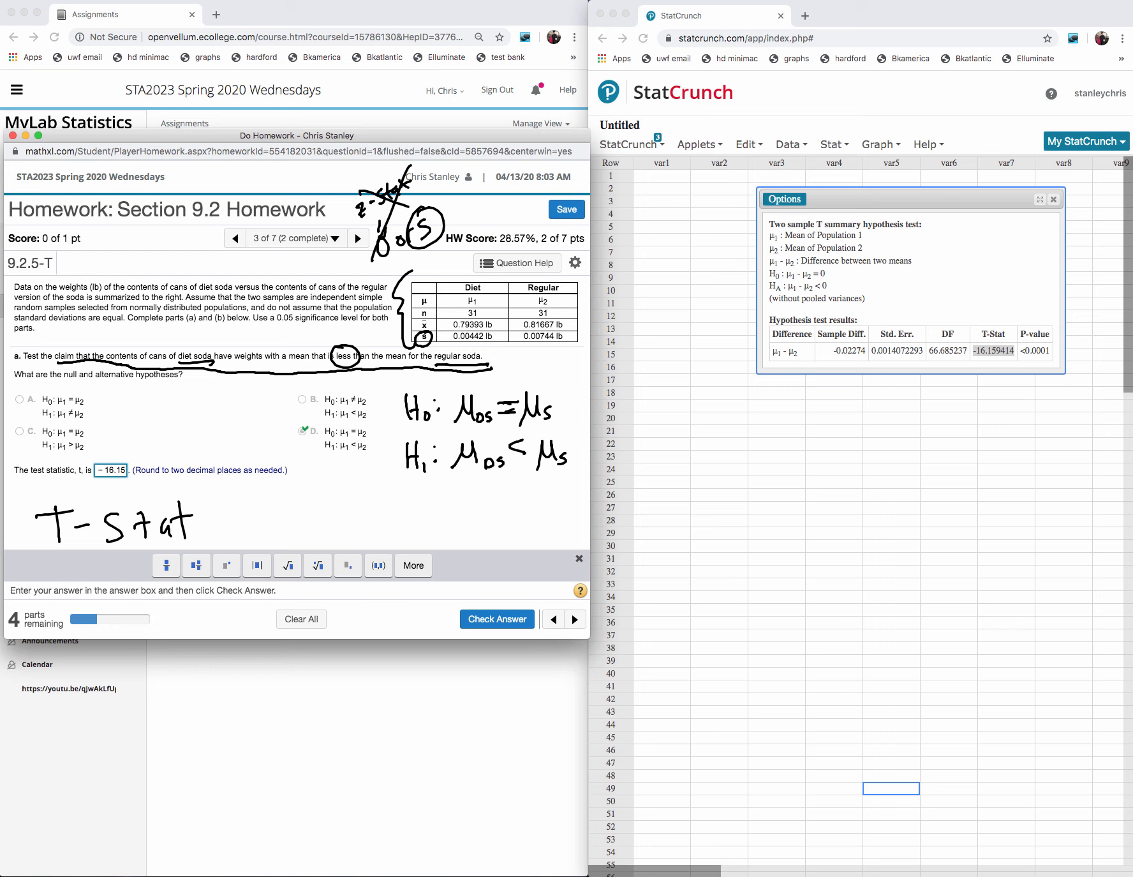
pyautogui.write('6')
pyautogui.press('Return')
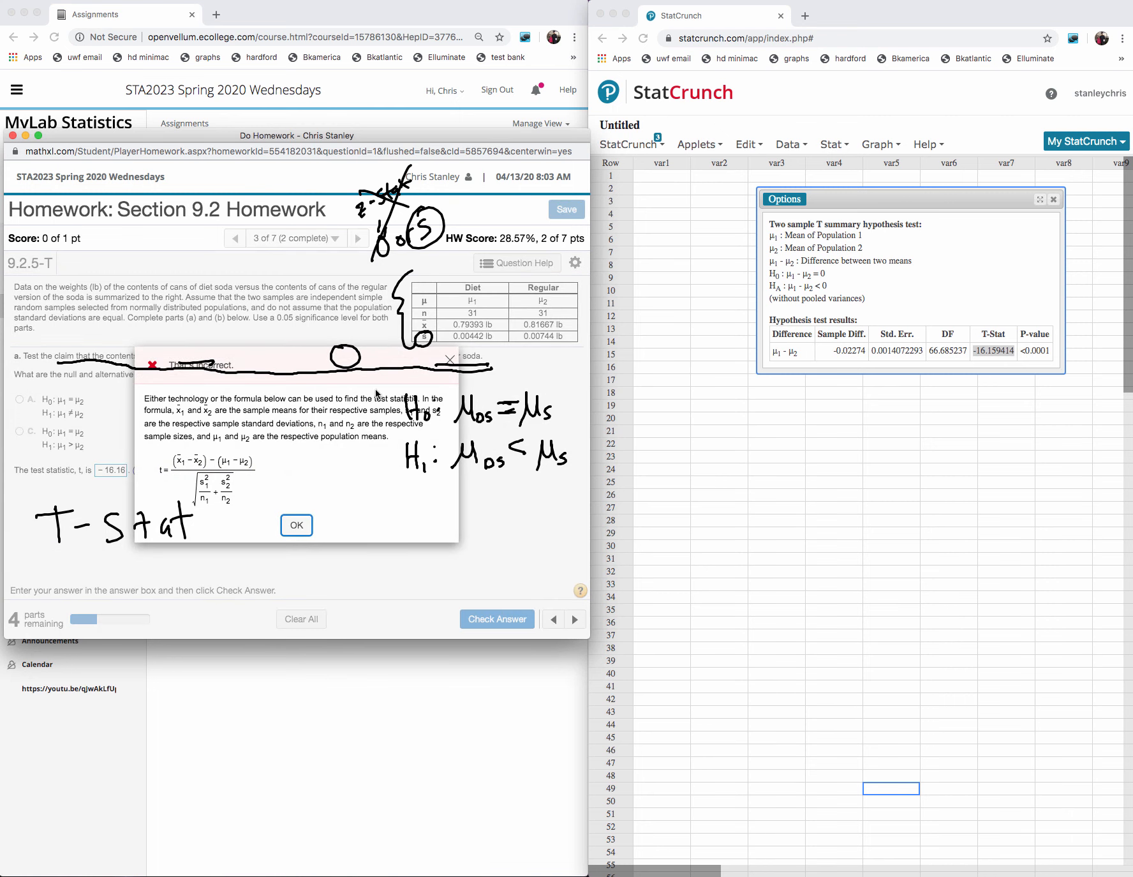
pyautogui.click(297, 525)
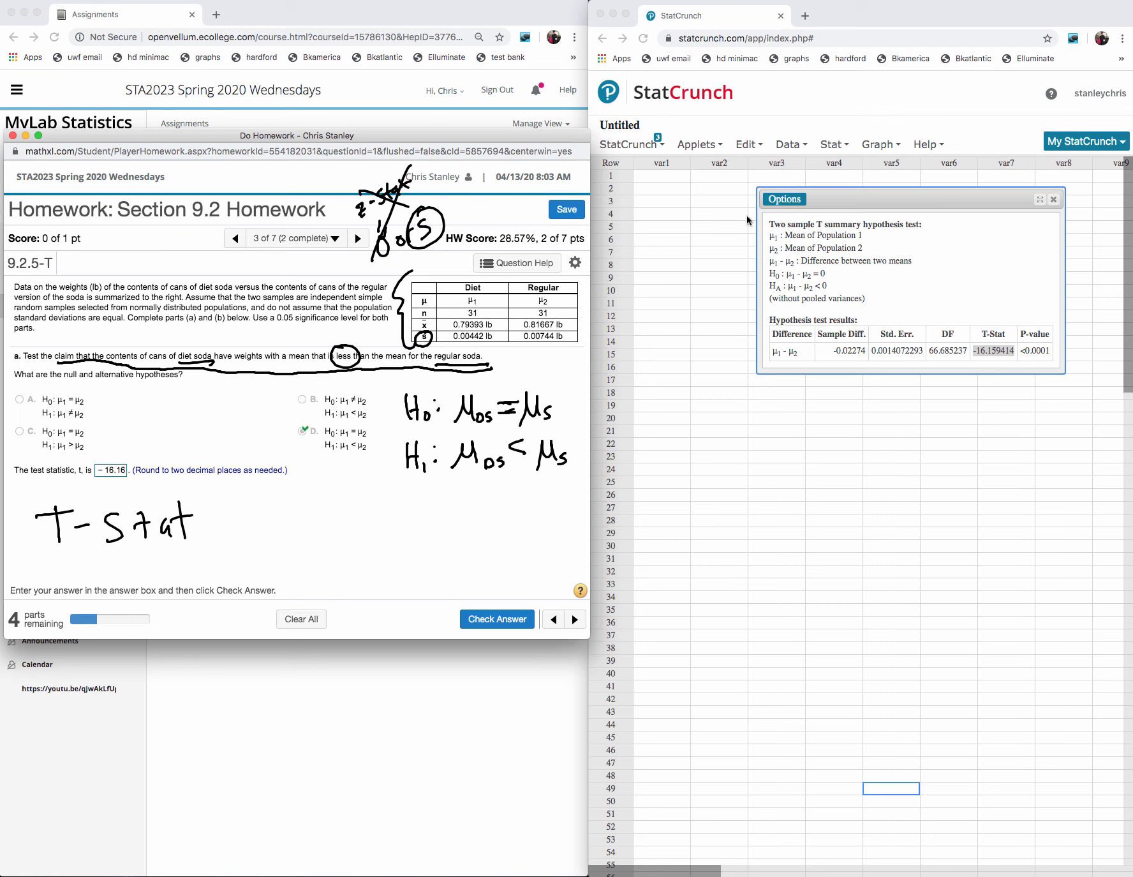
# - Edit the two sample T test so sample 2 has a size of 31, and recompute it
pyautogui.click(785, 200)
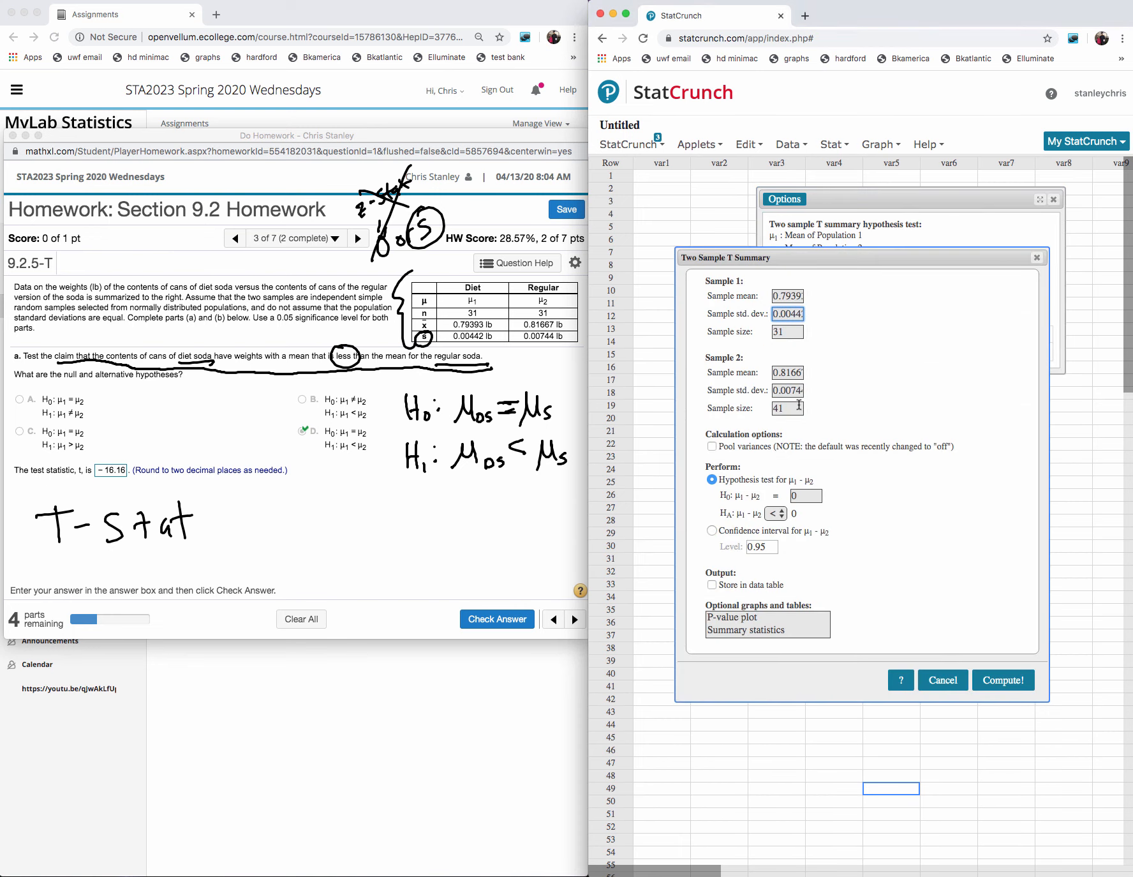
pyautogui.click(793, 407)
pyautogui.press('BackSpace')
pyautogui.press('BackSpace')
pyautogui.click(1002, 680)
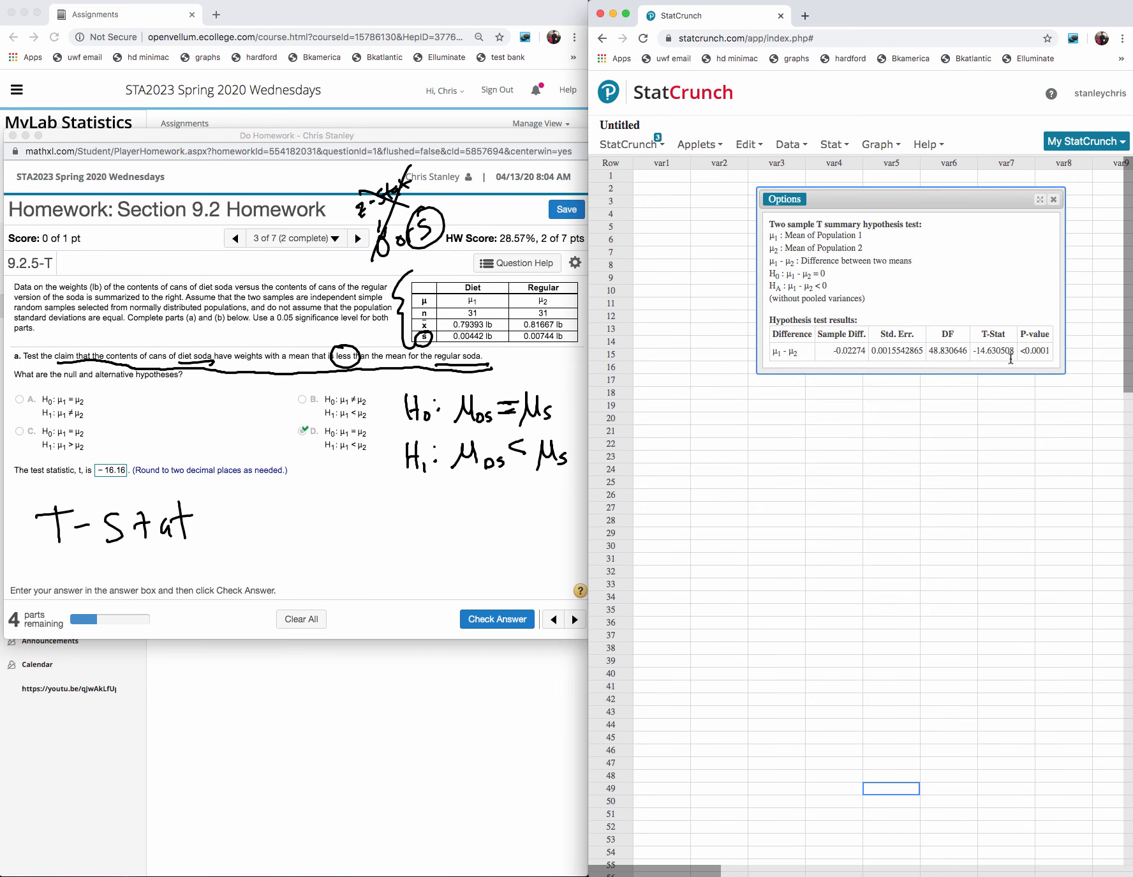
# - Replace the homework's test statistic answer with 14.63, using the digits of the recomputed T-Stat
pyautogui.moveTo(1015, 348); pyautogui.dragTo(970, 349)
pyautogui.press('super+c')
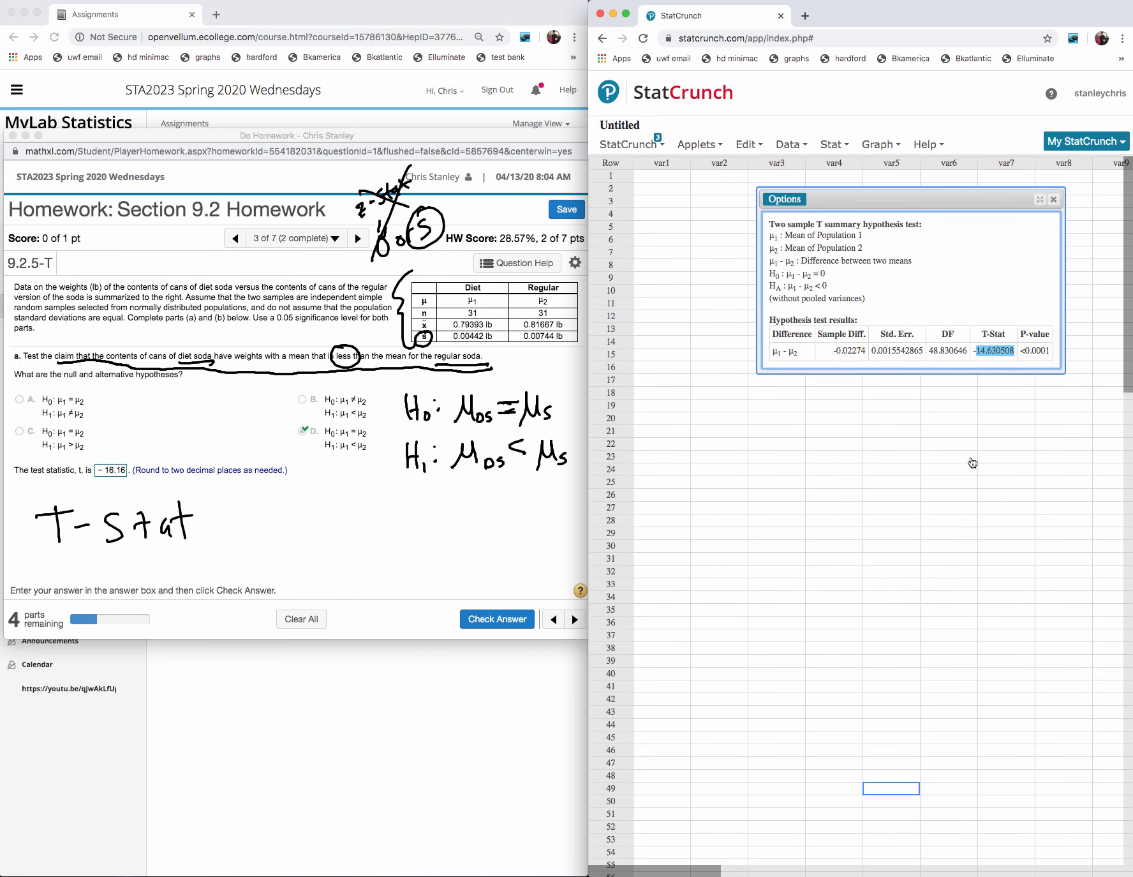
pyautogui.click(117, 469)
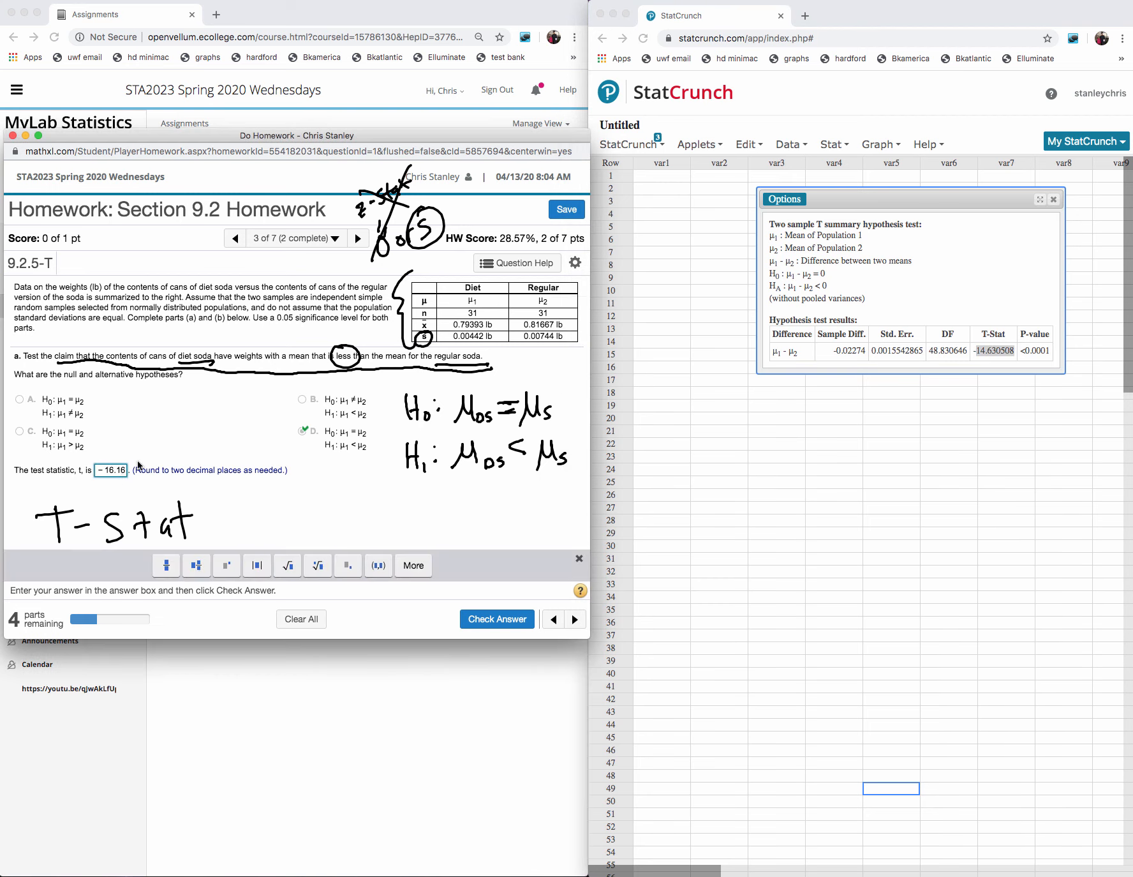
pyautogui.press('BackSpace')
pyautogui.press('BackSpace')
pyautogui.press('BackSpace')
pyautogui.press('BackSpace')
pyautogui.press('BackSpace')
pyautogui.press('BackSpace')
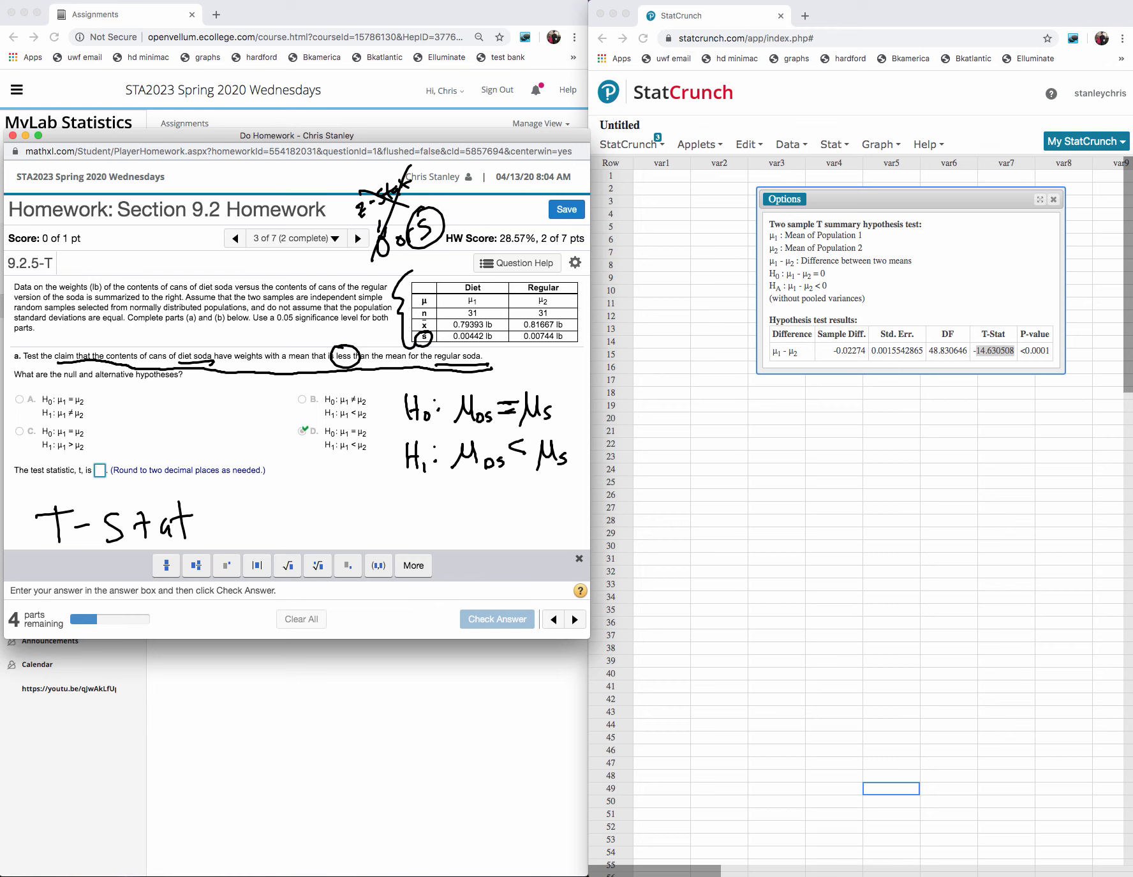
pyautogui.press('super+v')
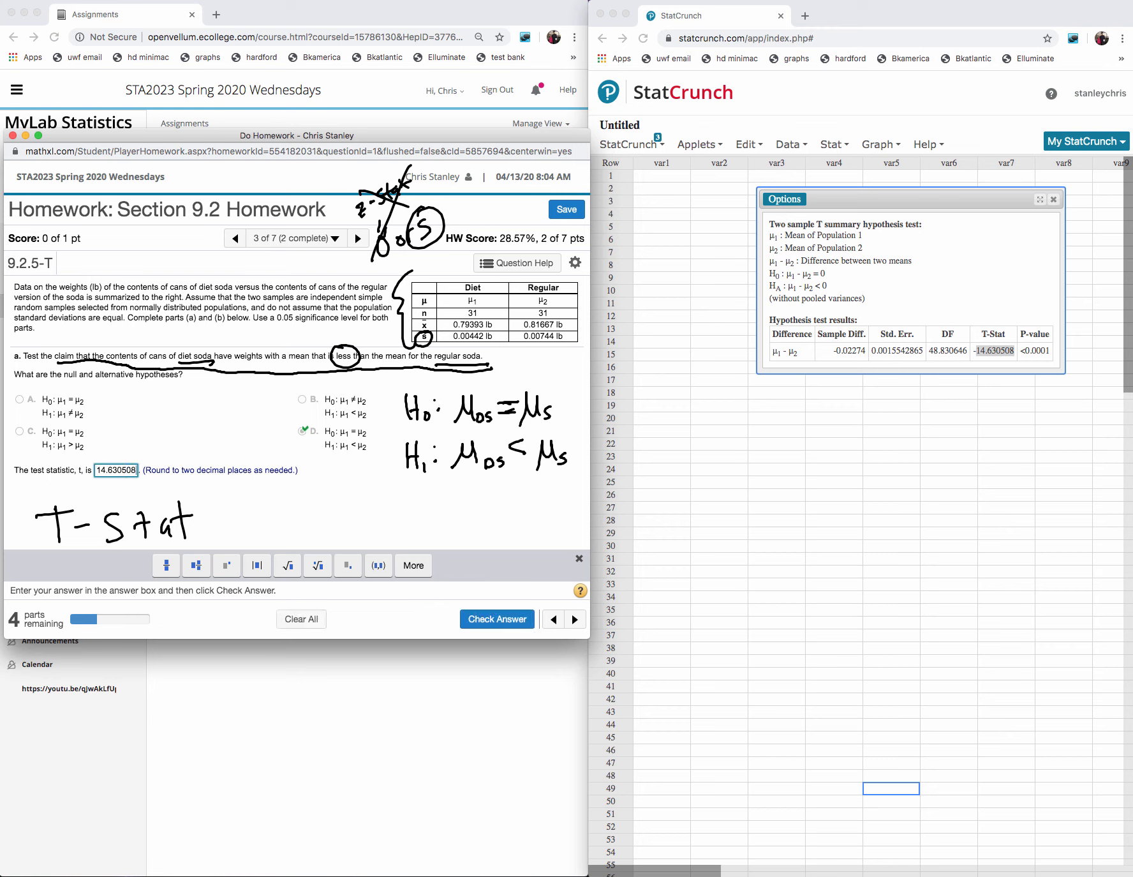
pyautogui.press('BackSpace')
pyautogui.press('BackSpace')
pyautogui.press('BackSpace')
pyautogui.press('BackSpace')
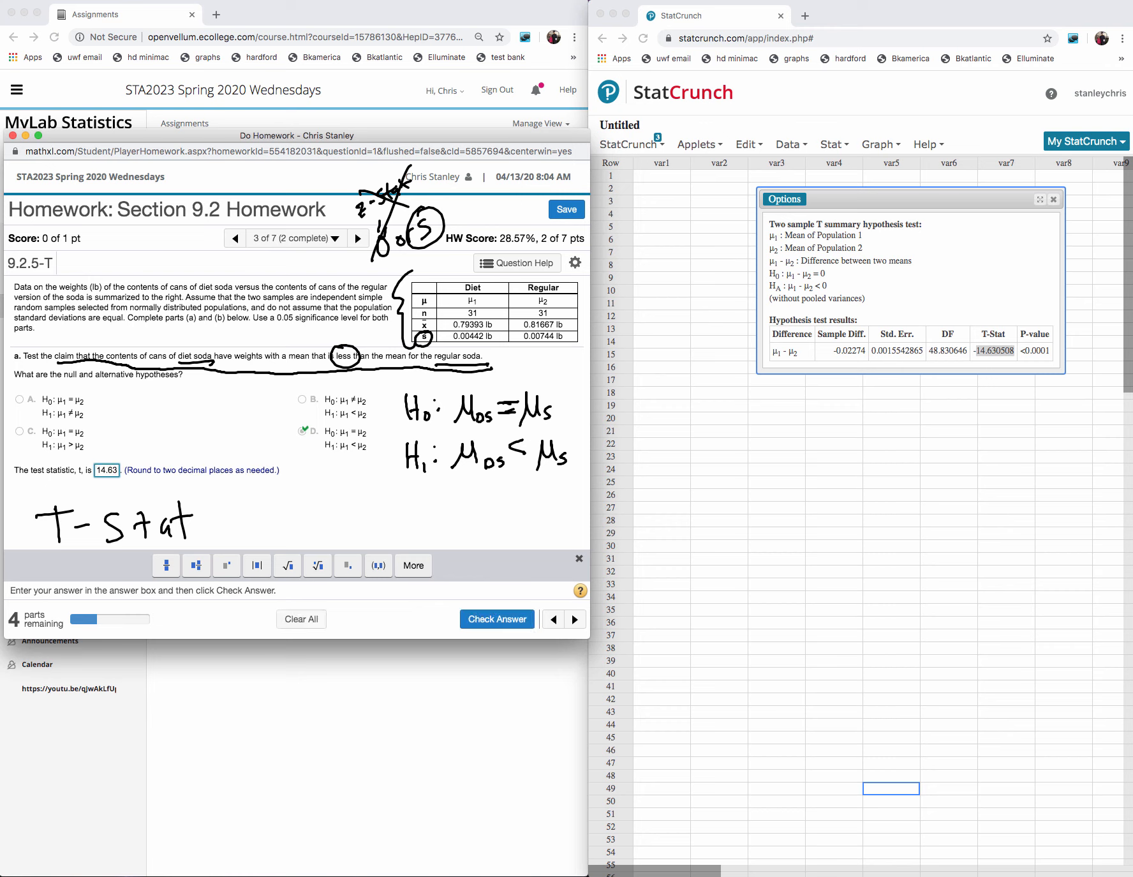
# - Submit the test statistic for checking, dismiss the feedback and change the answer to −14.63
pyautogui.press('Return')
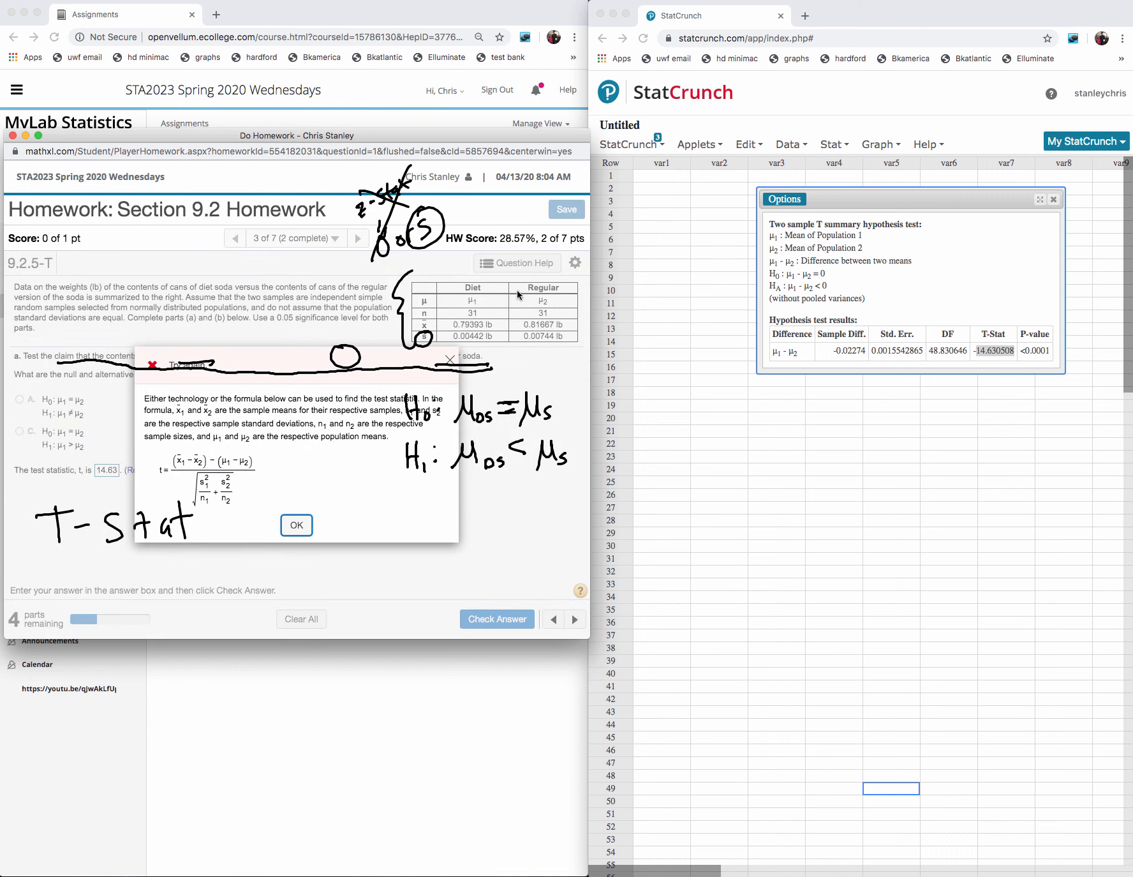
pyautogui.click(295, 525)
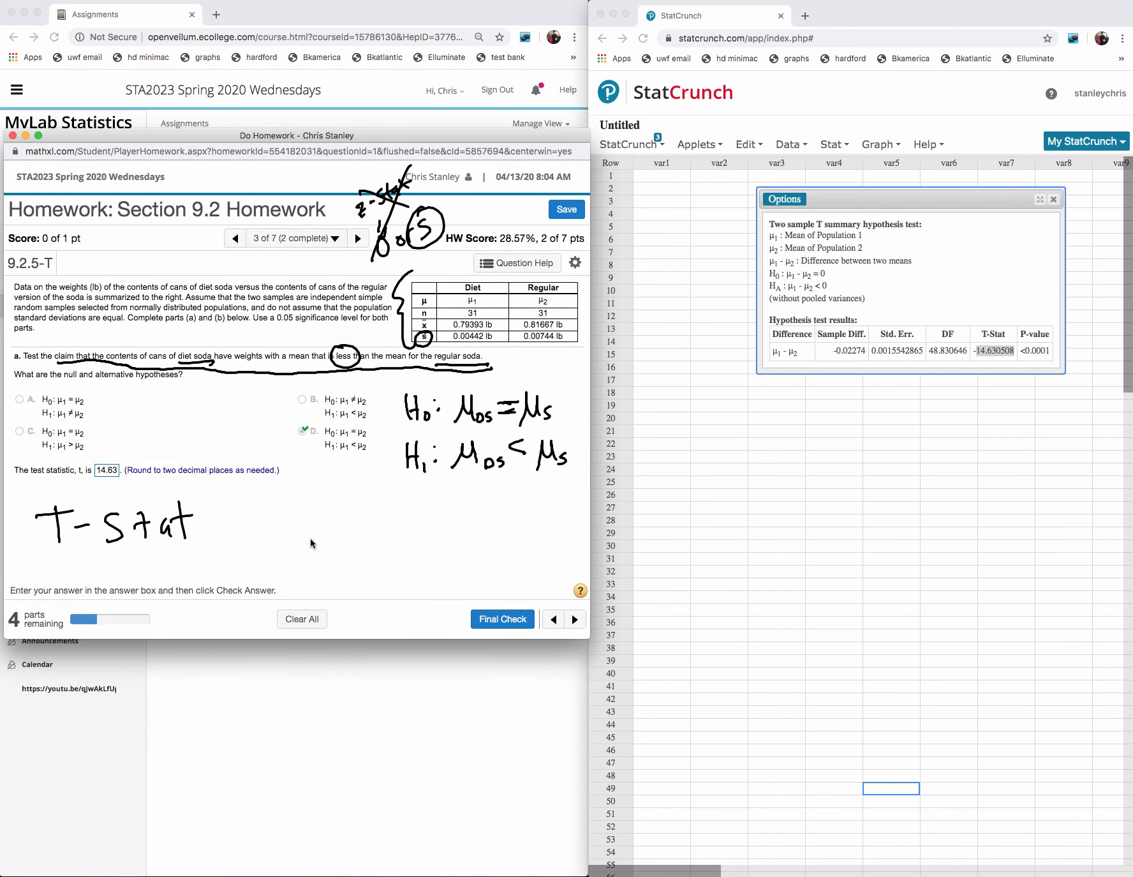
pyautogui.click(99, 474)
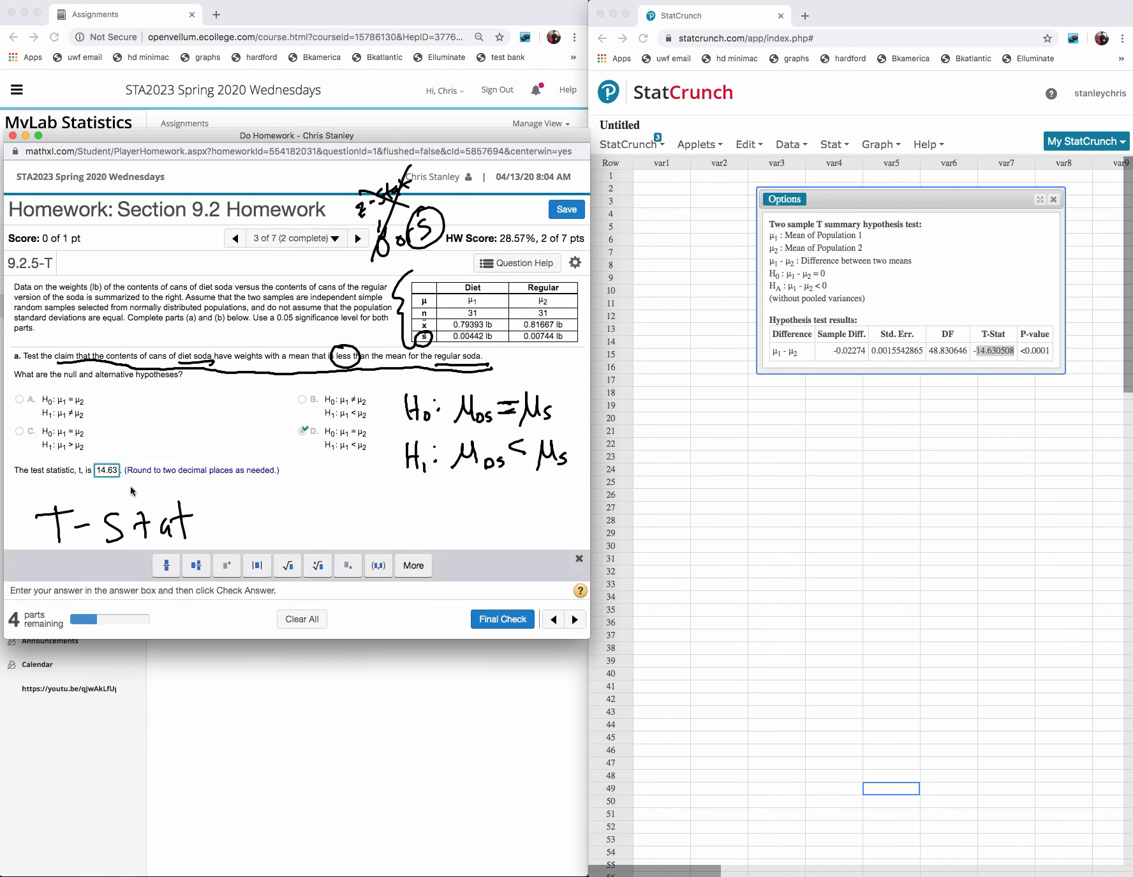
pyautogui.write('-')
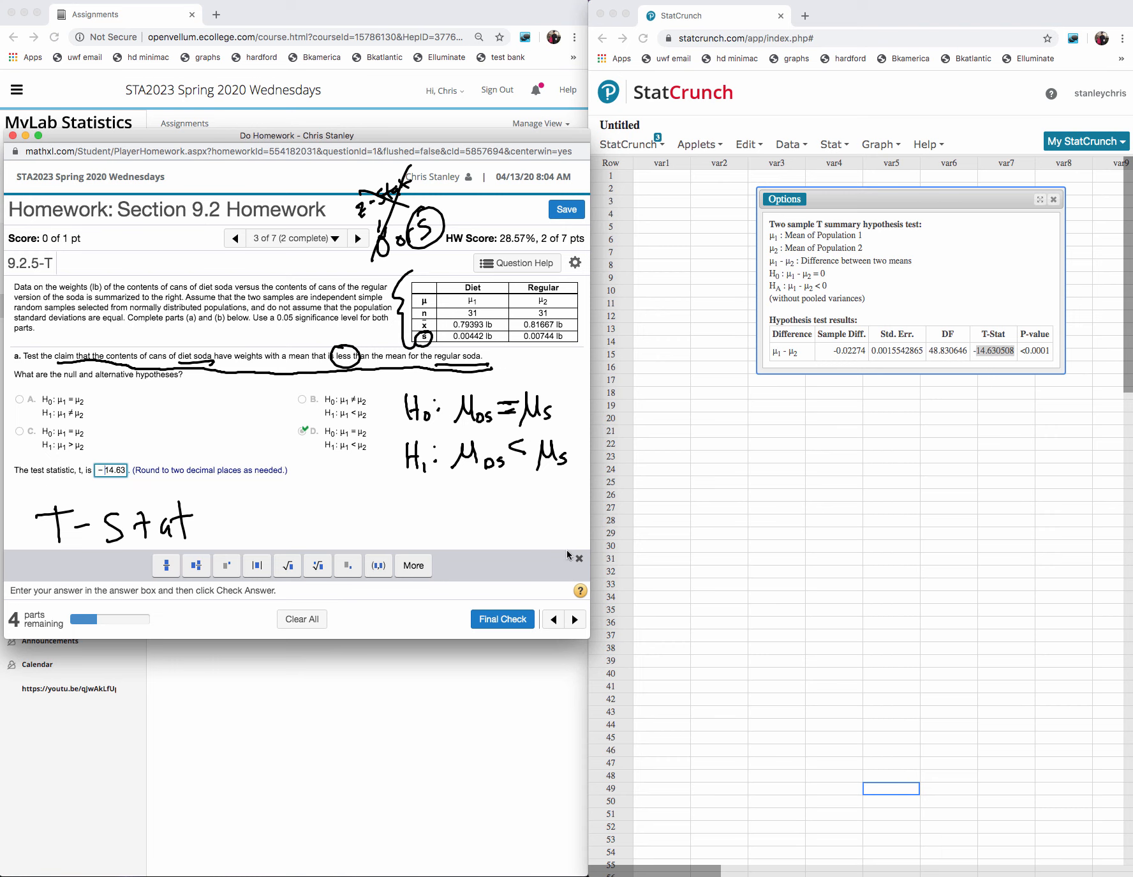
# - Submit the −14.63 test statistic for checking, and enter and submit 0 as the P-value
pyautogui.click(520, 615)
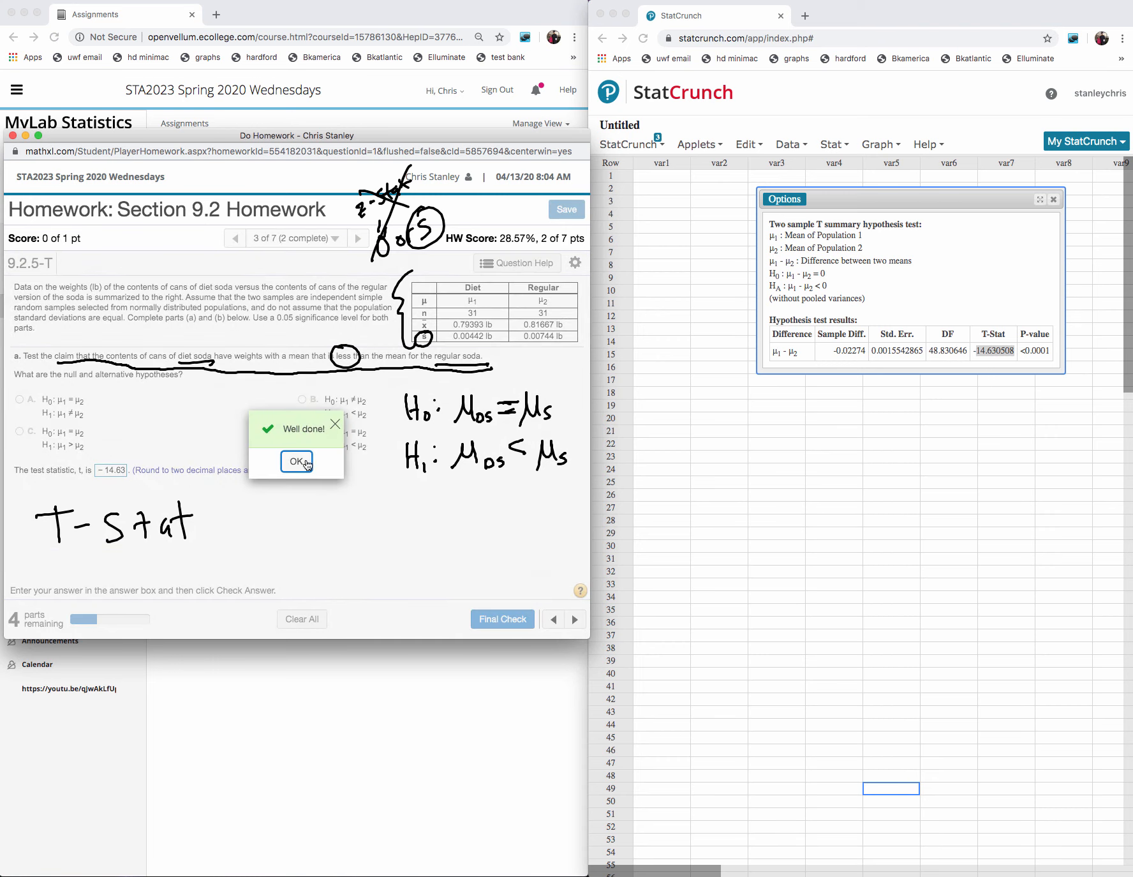
pyautogui.click(305, 463)
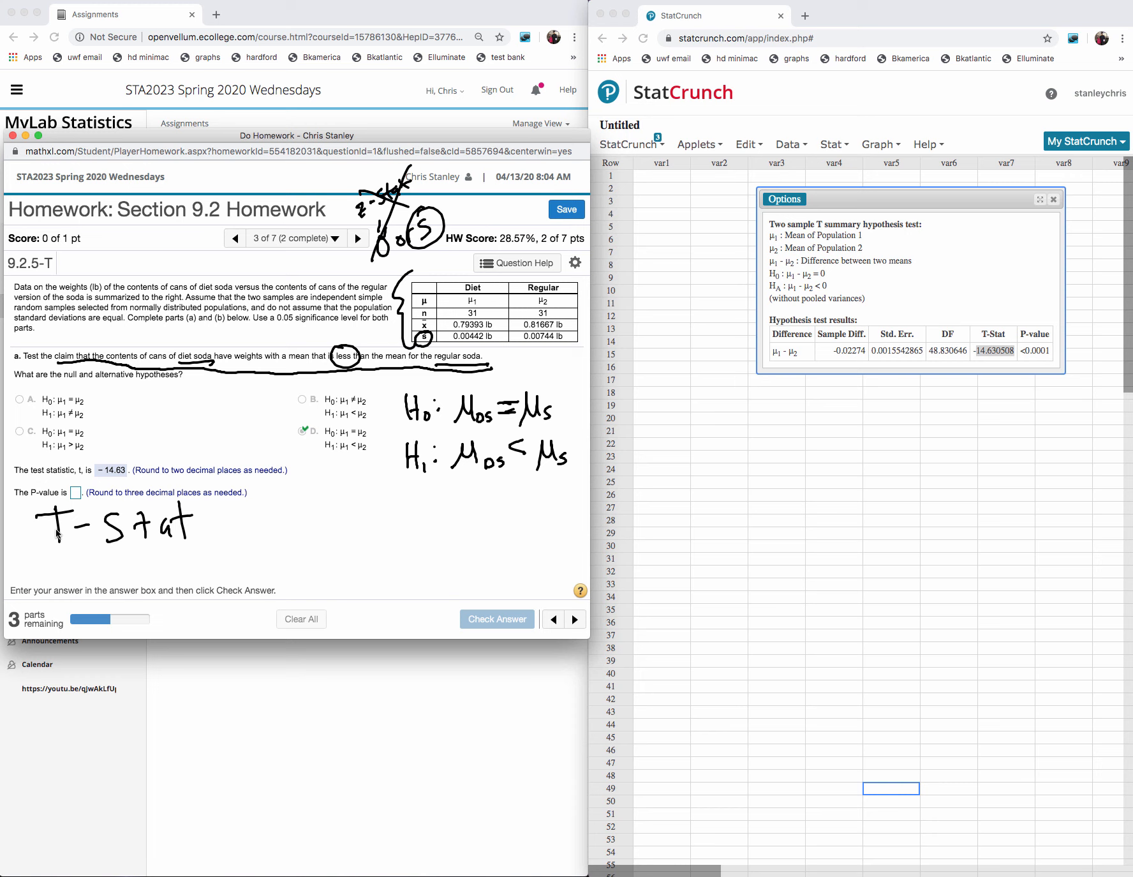
pyautogui.click(75, 493)
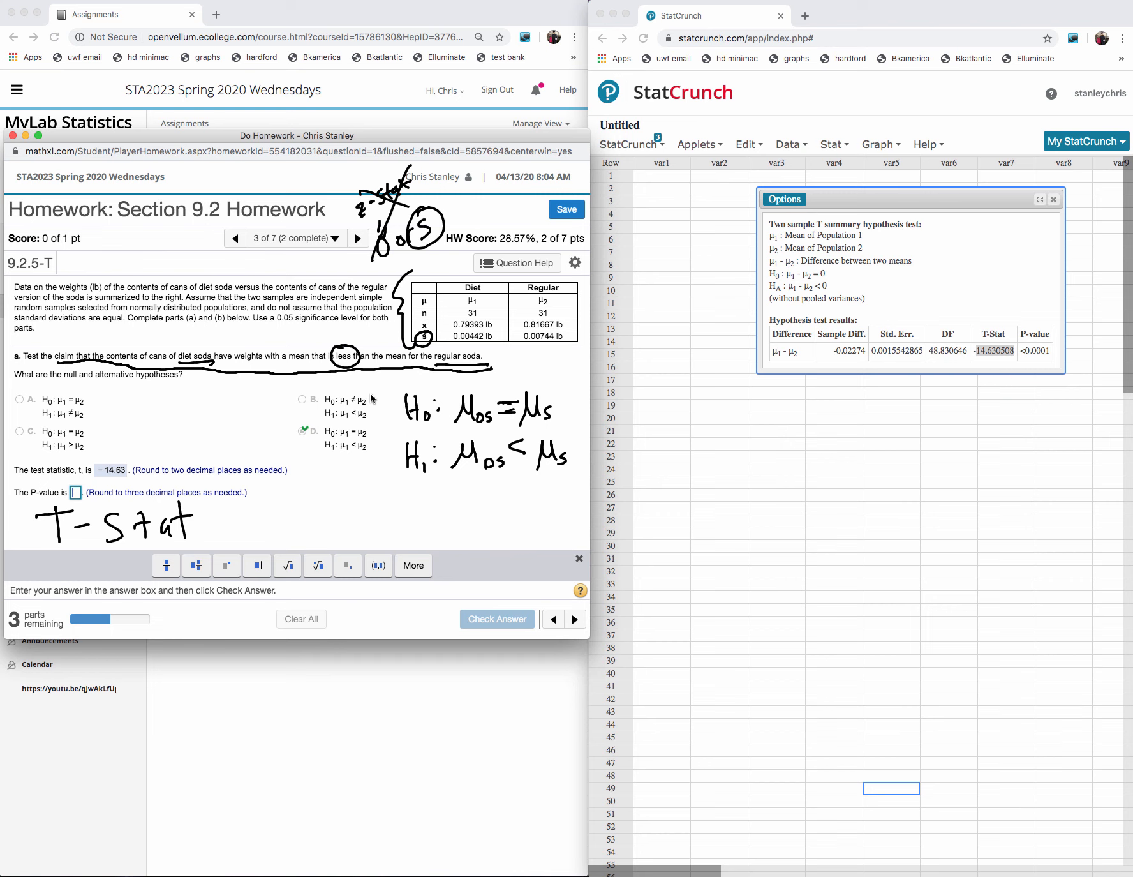
pyautogui.write('0')
pyautogui.click(497, 618)
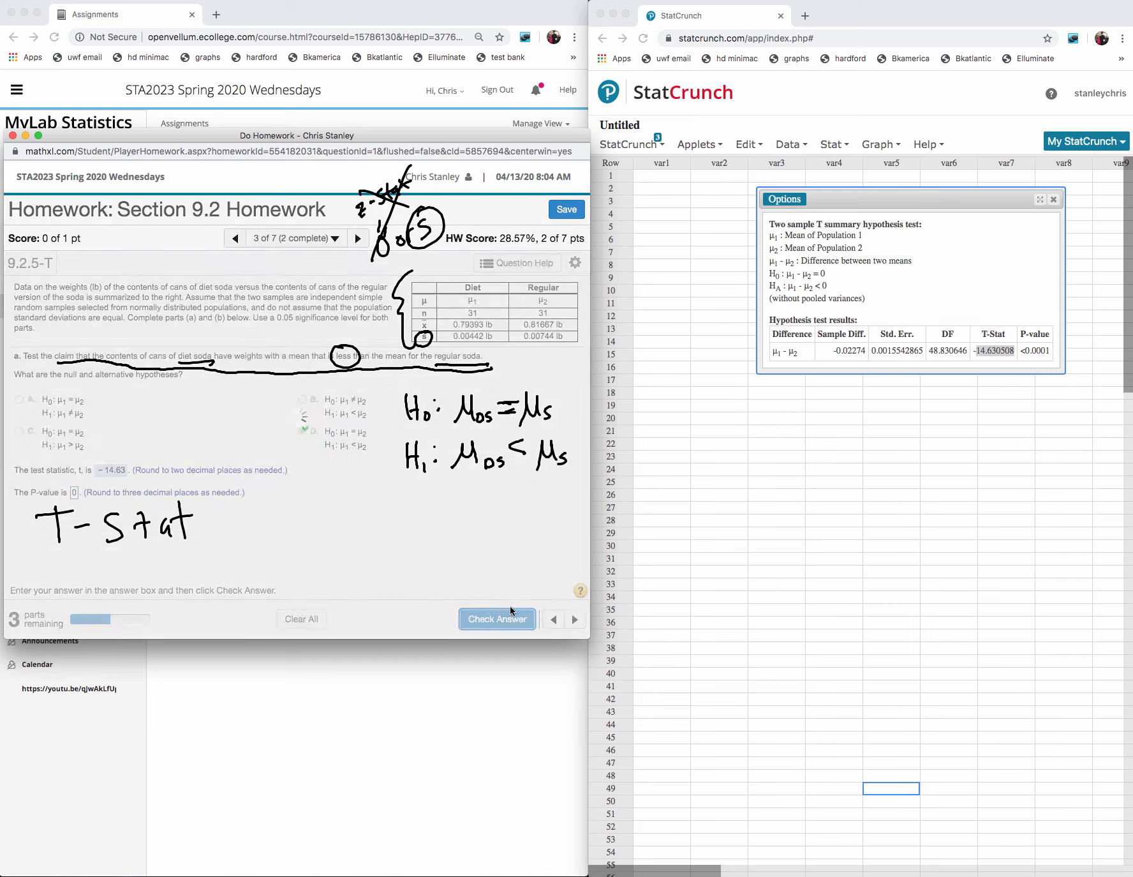
pyautogui.click(297, 462)
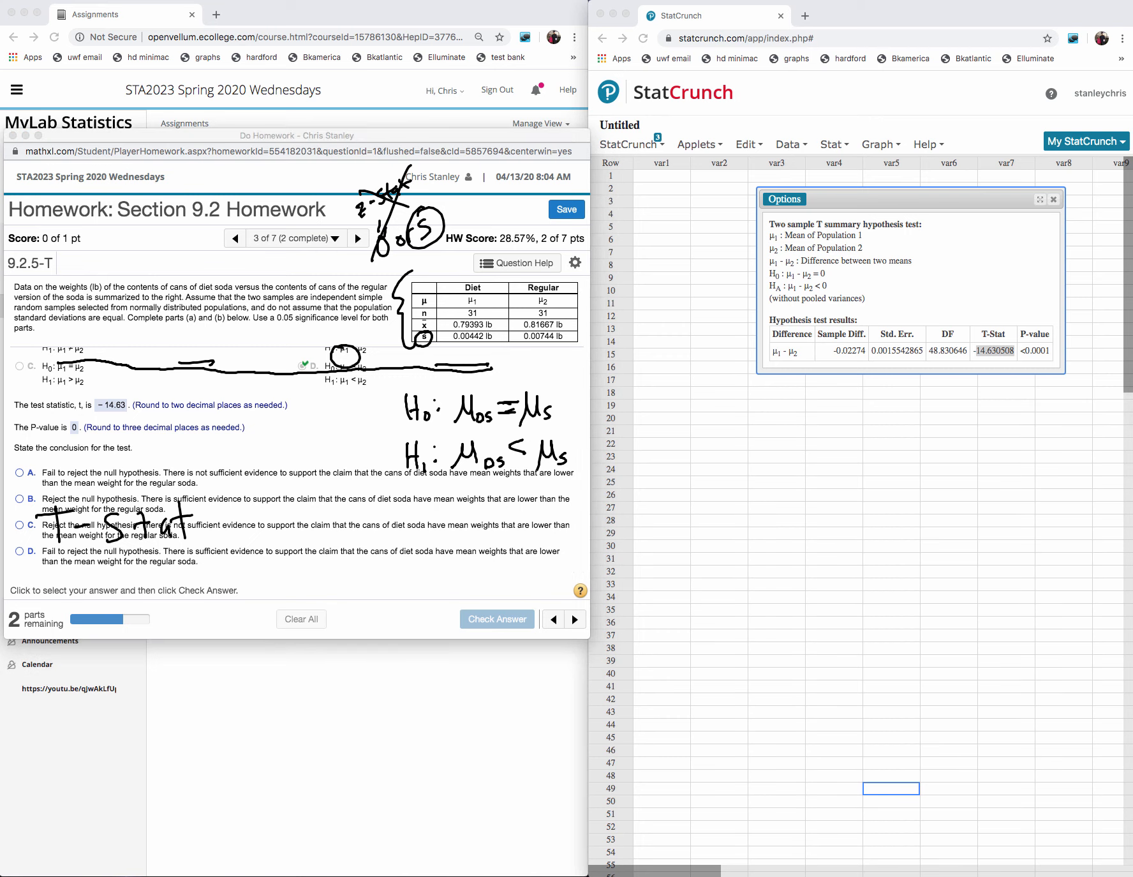
# - Clear the handwritten annotations and submit conclusion B, rejecting the null hypothesis with sufficient evidence to support the claim
pyautogui.press('Escape')
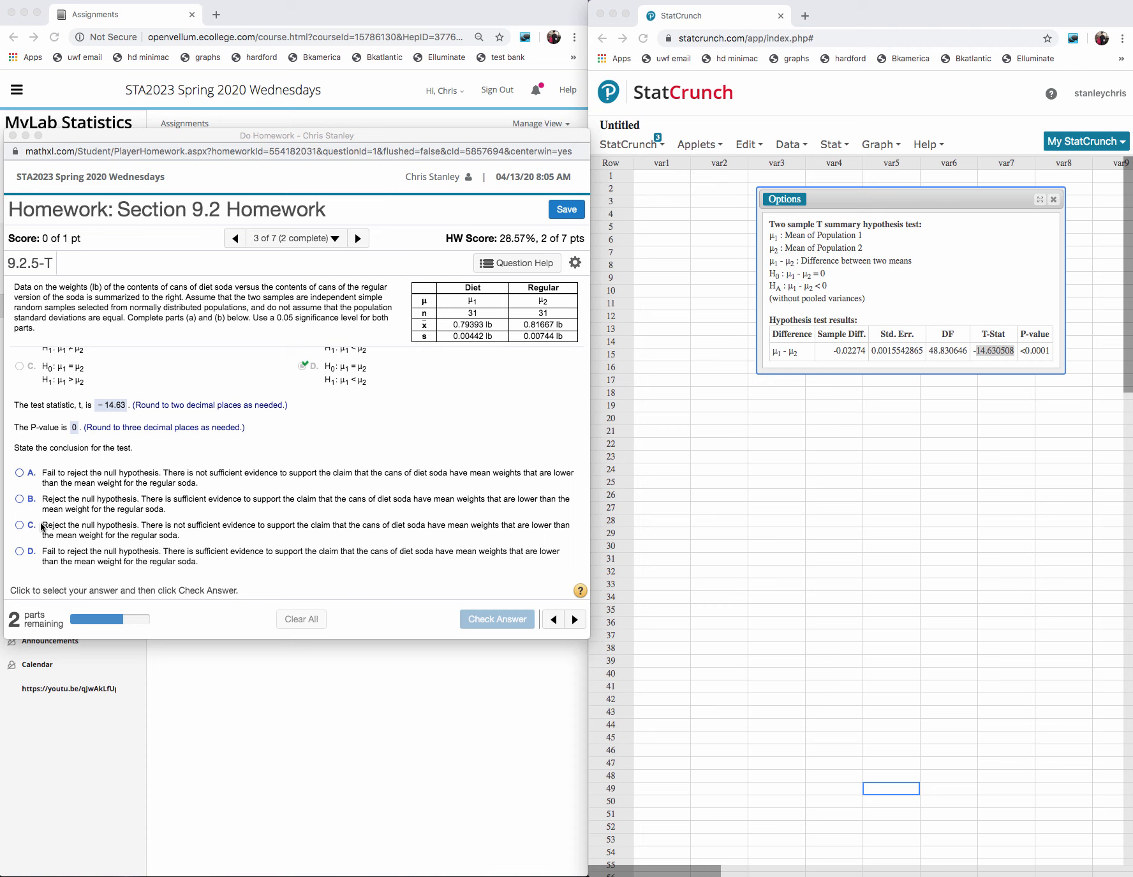
pyautogui.click(22, 504)
pyautogui.click(21, 499)
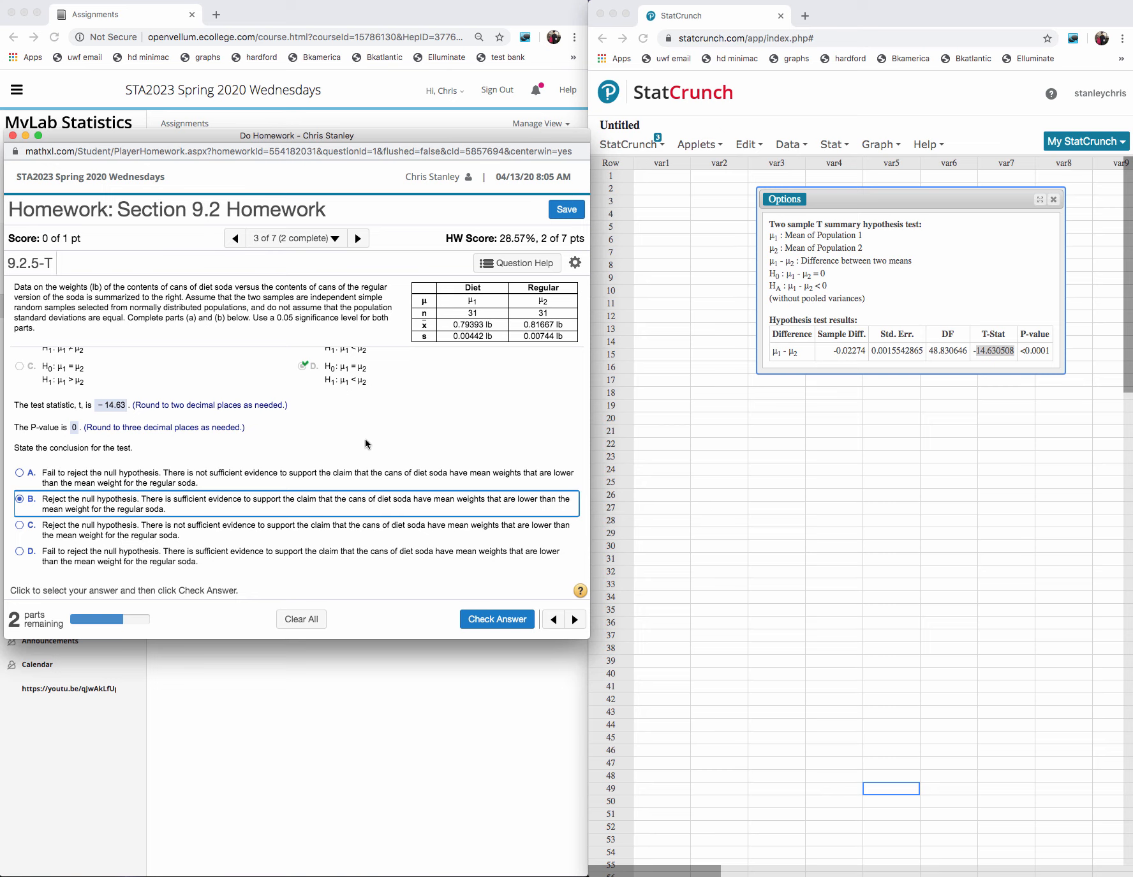
pyautogui.click(496, 618)
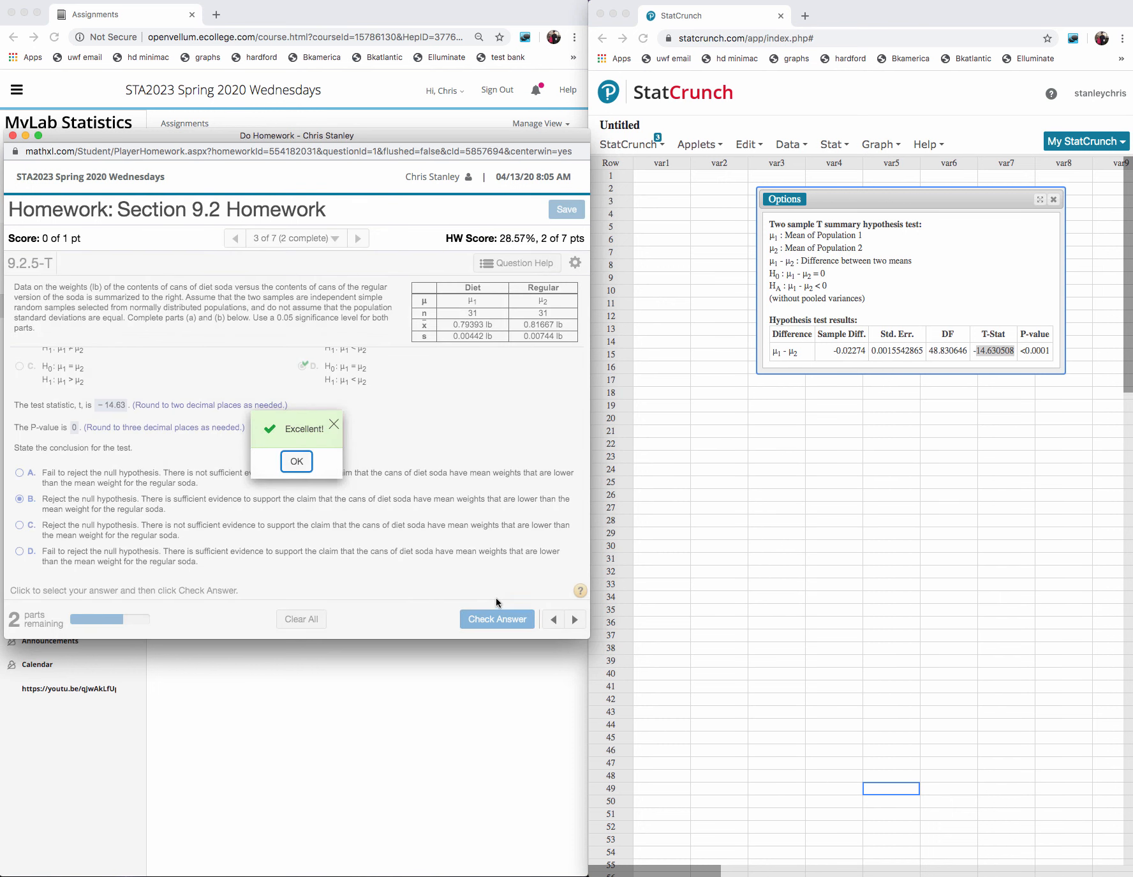
pyautogui.click(294, 461)
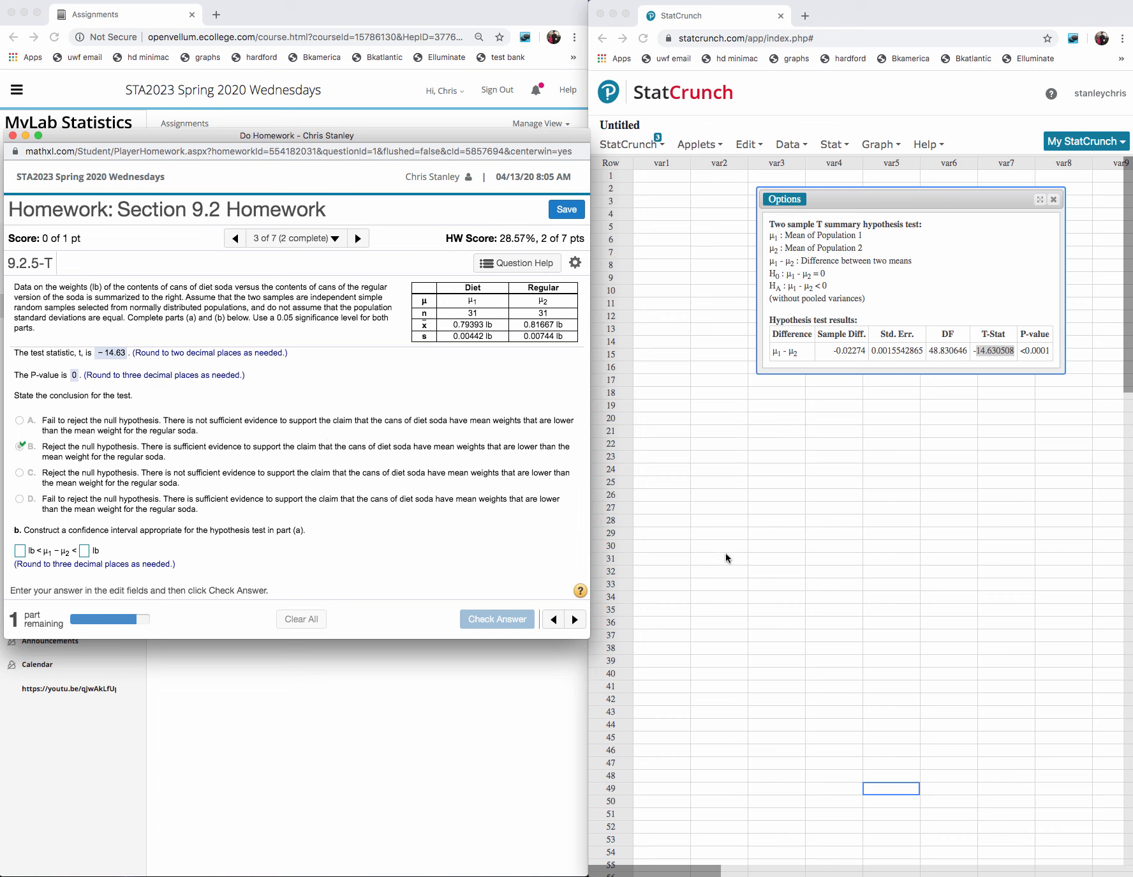
# - Handwrite the two-sided confidence level rule below the homework window: "2-sided", H₁: ≠, 1 − α
pyautogui.click(726, 491)
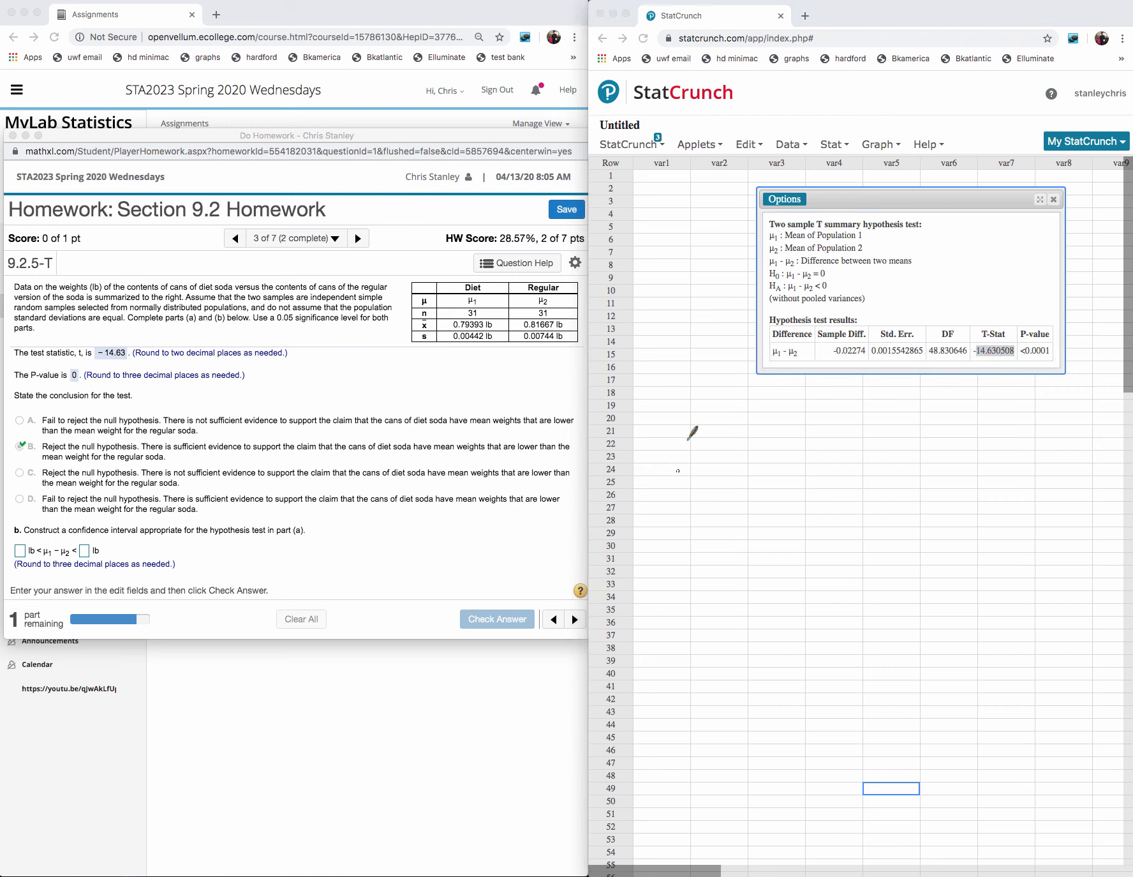
pyautogui.moveTo(678, 426)
pyautogui.mouseDown()
pyautogui.moveTo(692, 447)
pyautogui.moveTo(758, 439)
pyautogui.moveTo(752, 453)
pyautogui.mouseUp()
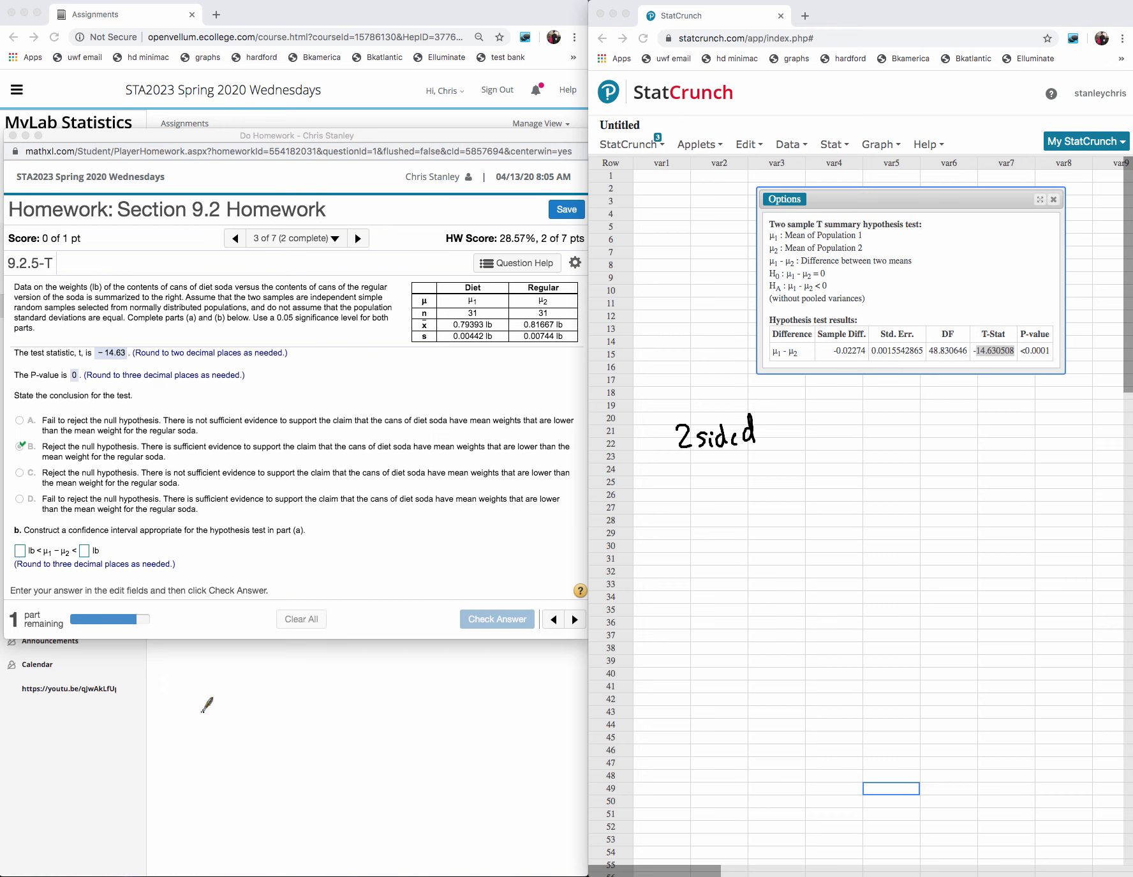
pyautogui.moveTo(201, 702)
pyautogui.mouseDown()
pyautogui.moveTo(217, 716)
pyautogui.moveTo(305, 712)
pyautogui.mouseUp()
pyautogui.moveTo(225, 731); pyautogui.dragTo(227, 753)
pyautogui.moveTo(241, 728)
pyautogui.mouseDown()
pyautogui.moveTo(243, 751)
pyautogui.moveTo(243, 740)
pyautogui.mouseUp()
pyautogui.moveTo(249, 742)
pyautogui.mouseDown()
pyautogui.moveTo(250, 753)
pyautogui.moveTo(280, 729)
pyautogui.mouseUp()
pyautogui.click(249, 733)
pyautogui.moveTo(268, 736)
pyautogui.mouseDown()
pyautogui.moveTo(280, 736)
pyautogui.moveTo(269, 750)
pyautogui.mouseUp()
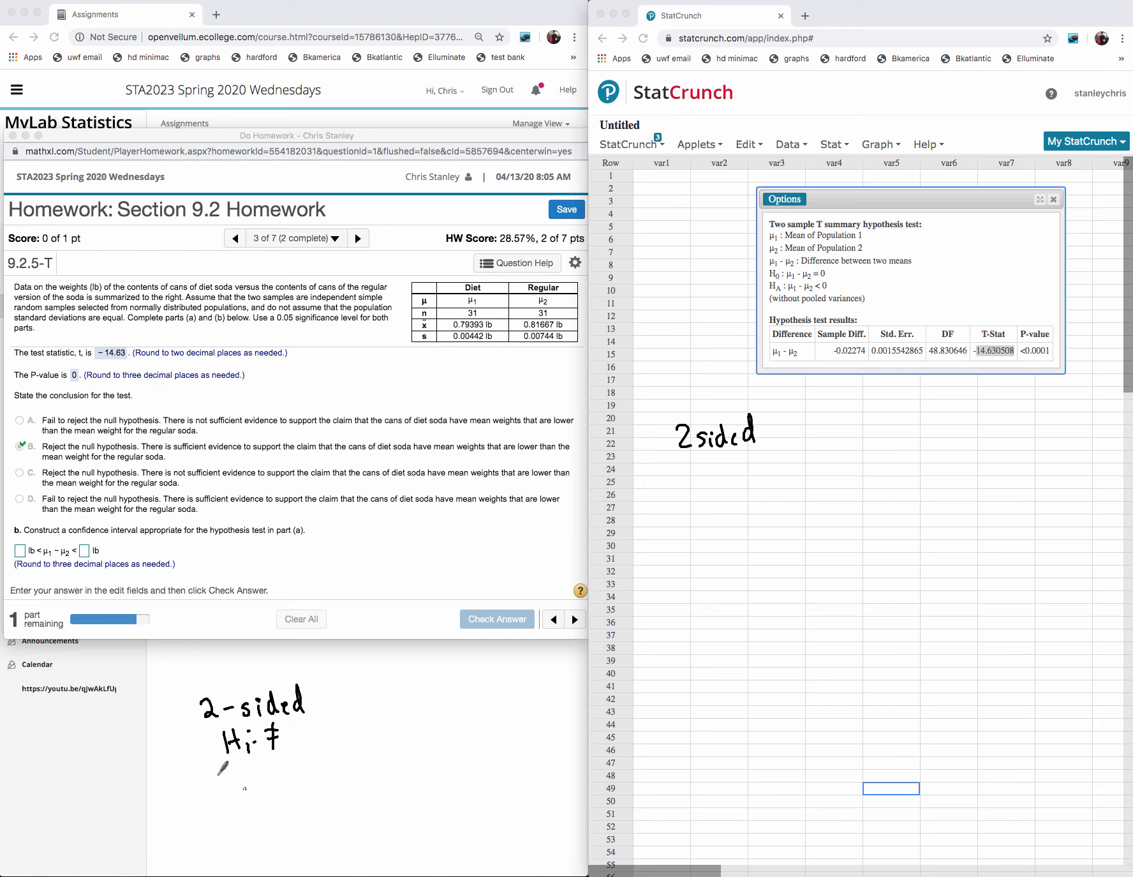
pyautogui.moveTo(204, 774)
pyautogui.mouseDown()
pyautogui.moveTo(208, 800)
pyautogui.moveTo(240, 784)
pyautogui.moveTo(276, 799)
pyautogui.mouseUp()
# - Handwrite the one-sided rule beside it as "1 sided", H₁: > or <, 1 − 2α, and head both notes "CL level"
pyautogui.moveTo(386, 687)
pyautogui.mouseDown()
pyautogui.moveTo(388, 708)
pyautogui.moveTo(432, 706)
pyautogui.mouseUp()
pyautogui.click(423, 684)
pyautogui.moveTo(439, 679)
pyautogui.mouseDown()
pyautogui.moveTo(440, 705)
pyautogui.moveTo(459, 706)
pyautogui.mouseUp()
pyautogui.moveTo(465, 678); pyautogui.dragTo(466, 706)
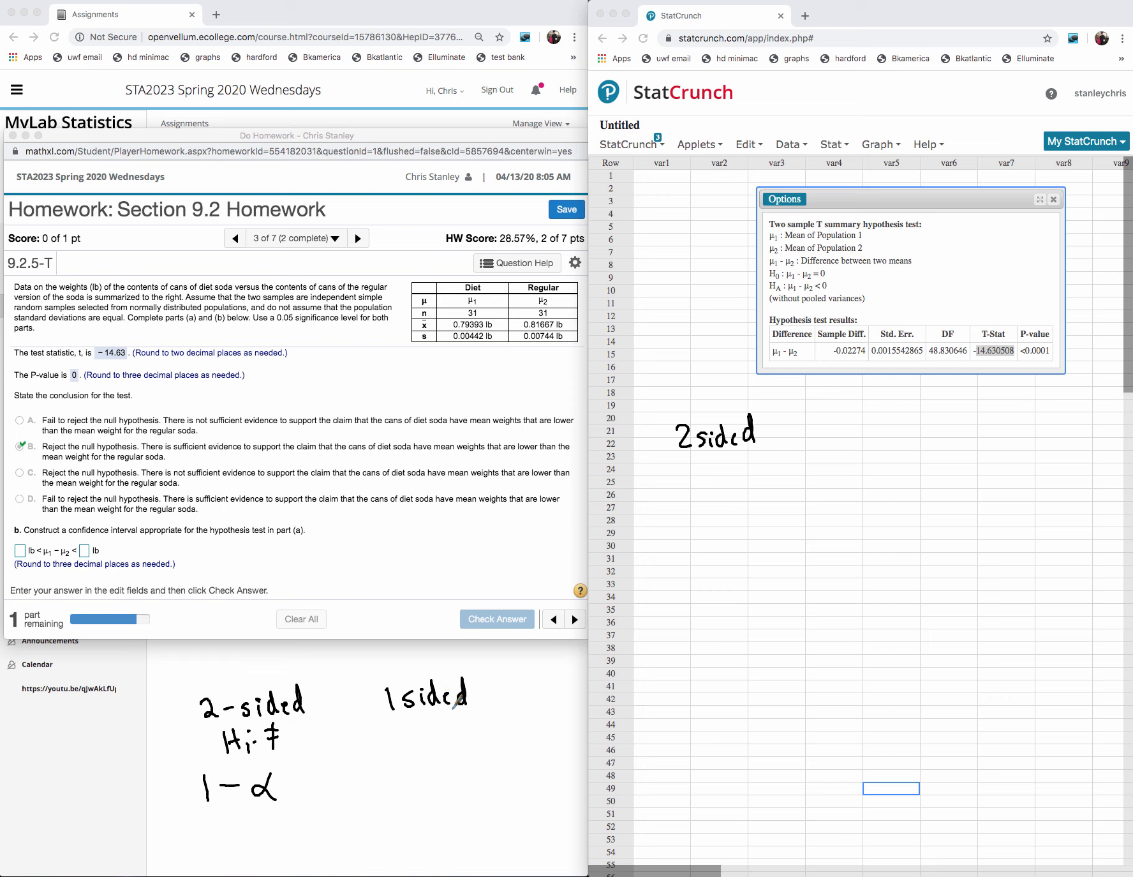
pyautogui.moveTo(388, 726); pyautogui.dragTo(387, 748)
pyautogui.moveTo(398, 725); pyautogui.dragTo(402, 741)
pyautogui.moveTo(411, 740); pyautogui.dragTo(510, 734)
pyautogui.click(426, 729)
pyautogui.click(427, 740)
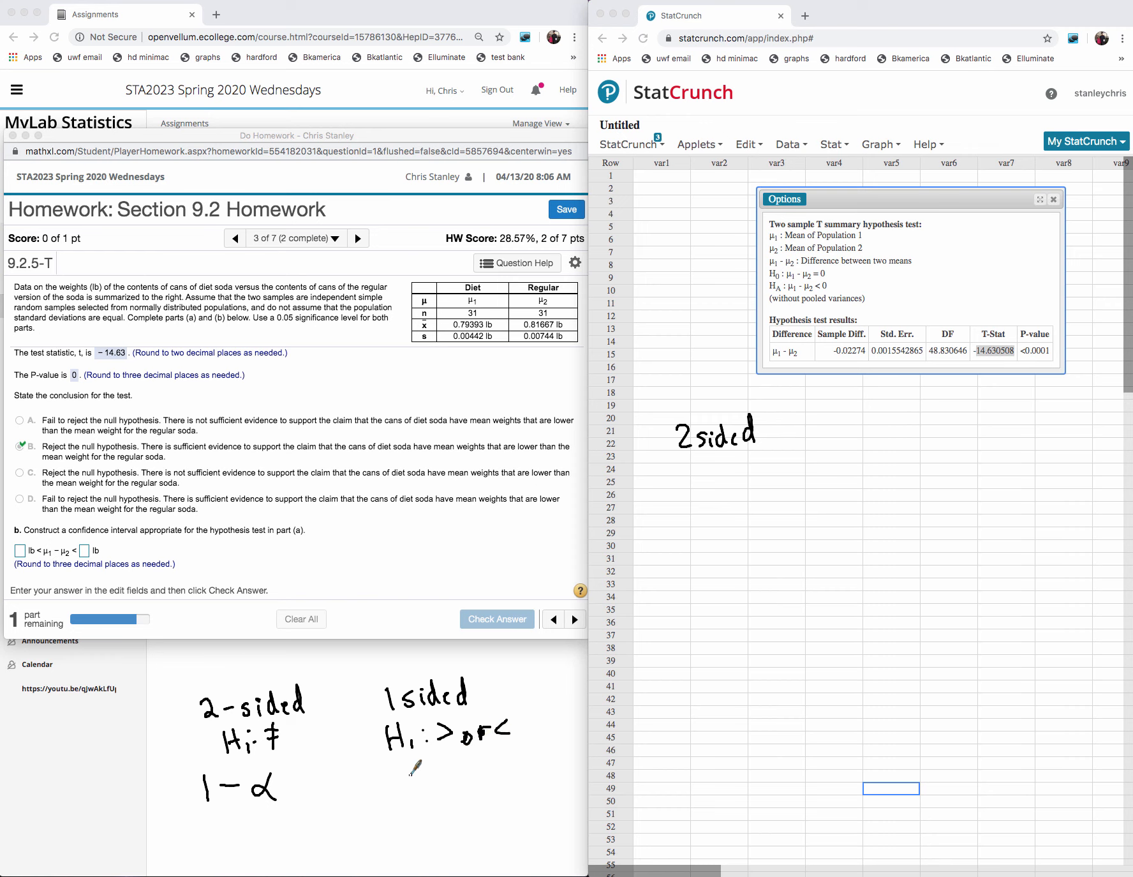
pyautogui.moveTo(412, 769)
pyautogui.mouseDown()
pyautogui.moveTo(410, 791)
pyautogui.moveTo(438, 777)
pyautogui.moveTo(490, 780)
pyautogui.mouseUp()
pyautogui.moveTo(332, 660)
pyautogui.mouseDown()
pyautogui.moveTo(333, 679)
pyautogui.moveTo(350, 680)
pyautogui.moveTo(404, 658)
pyautogui.mouseUp()
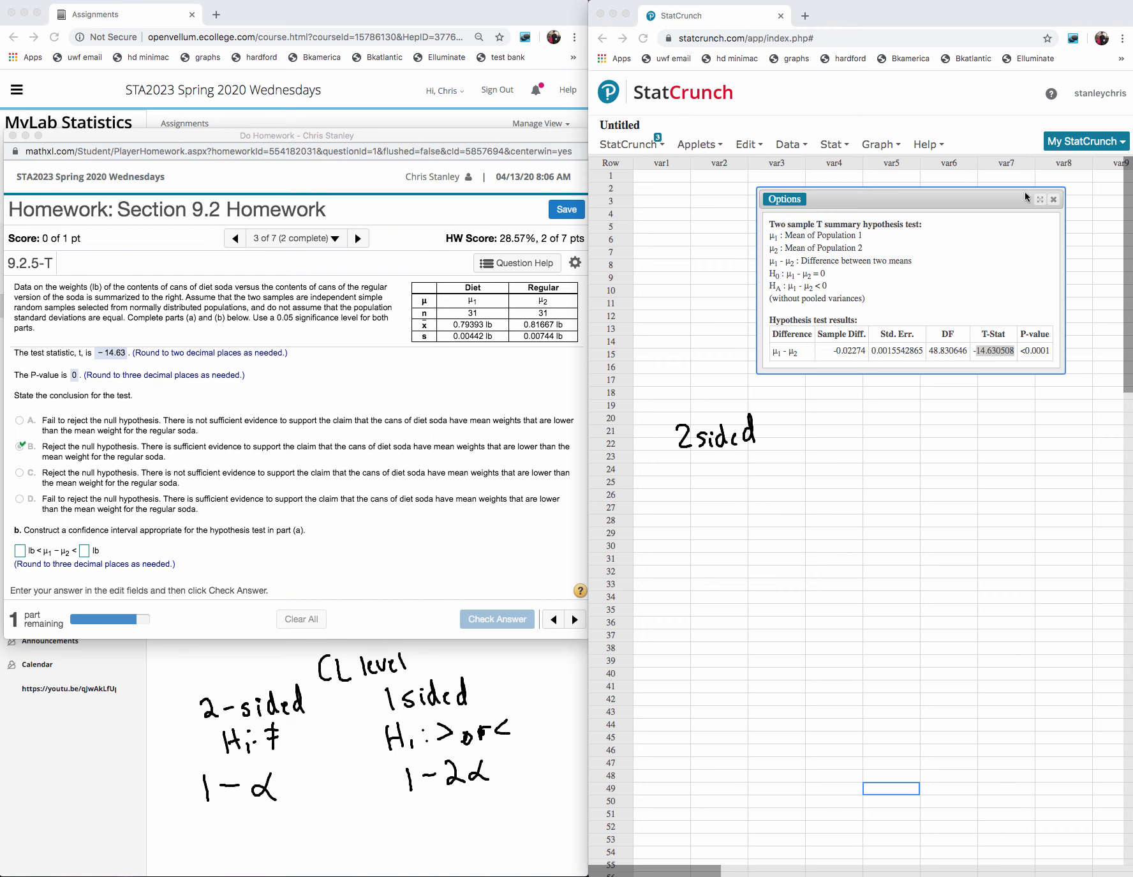
# - Reopen the two sample T test settings for editing and erase the handwritten "2 sided" note covering them
pyautogui.click(795, 202)
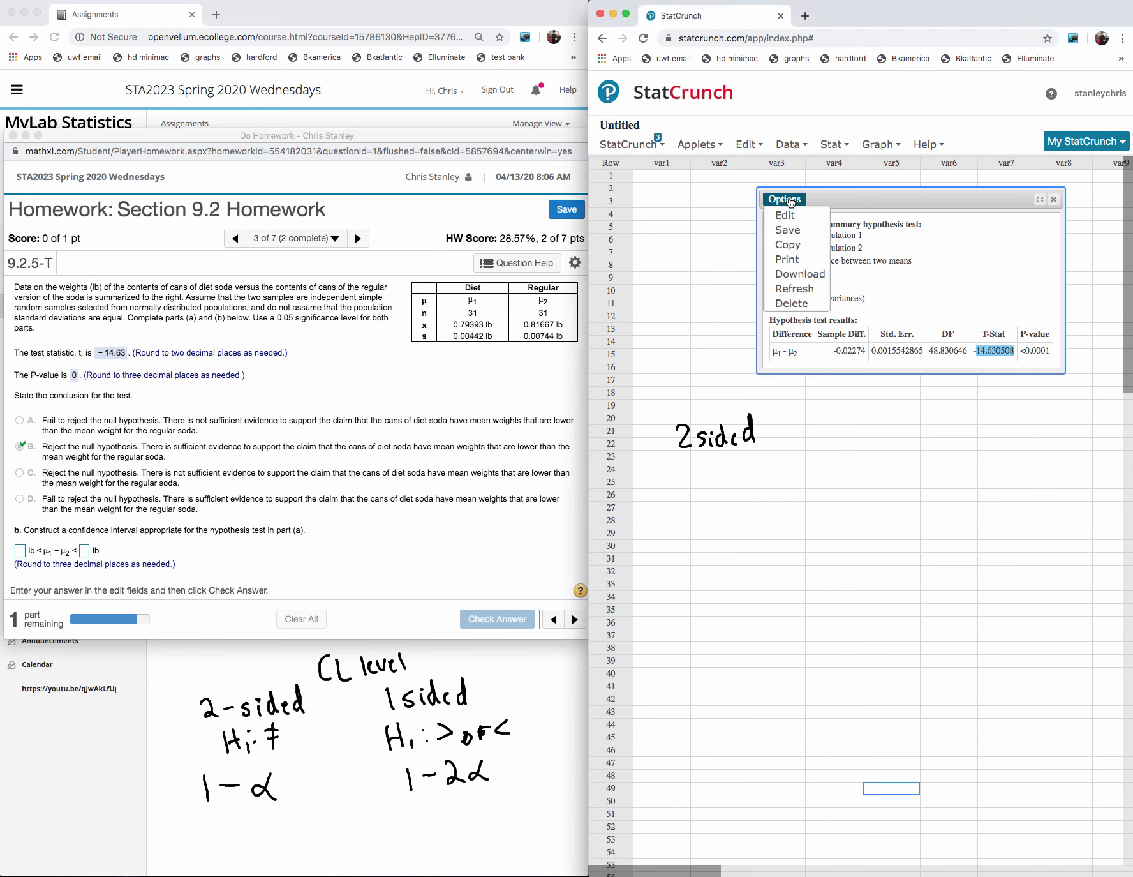
pyautogui.click(786, 215)
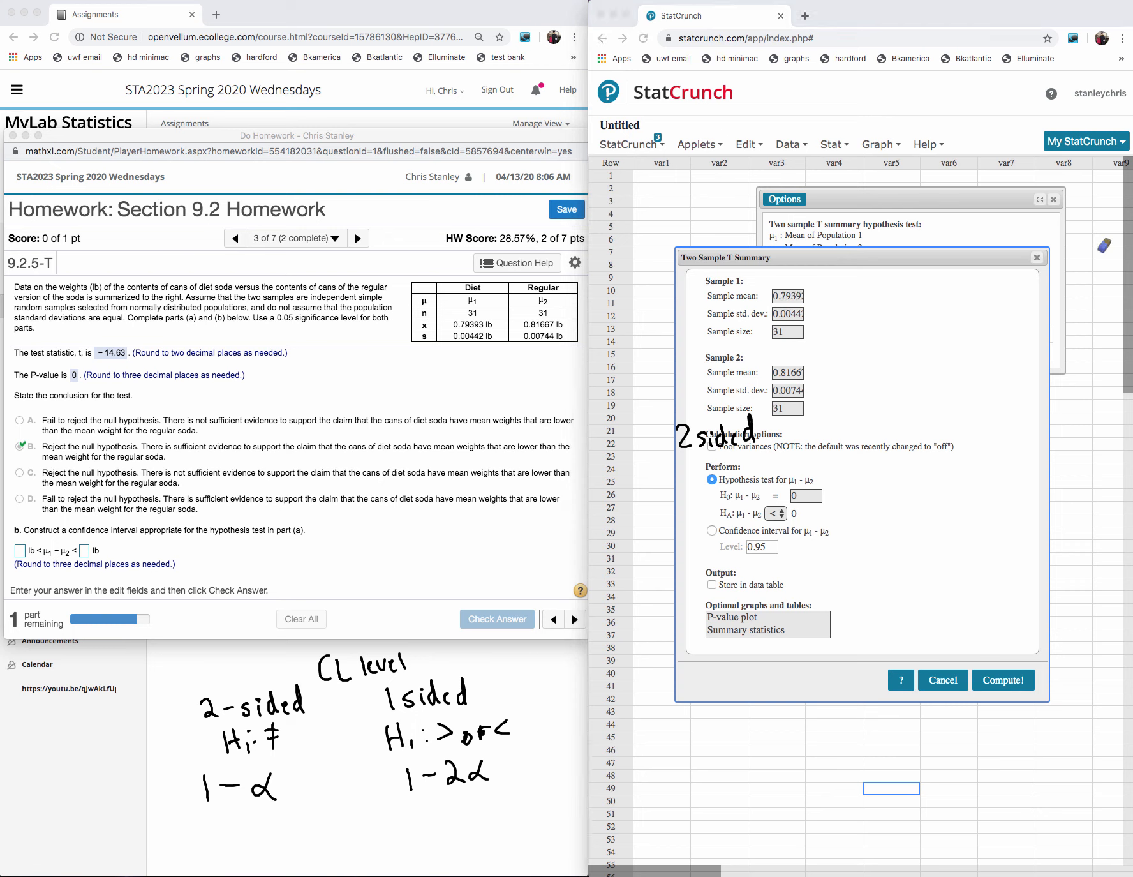
pyautogui.moveTo(825, 361)
pyautogui.mouseDown()
pyautogui.moveTo(716, 426)
pyautogui.moveTo(800, 421)
pyautogui.mouseUp()
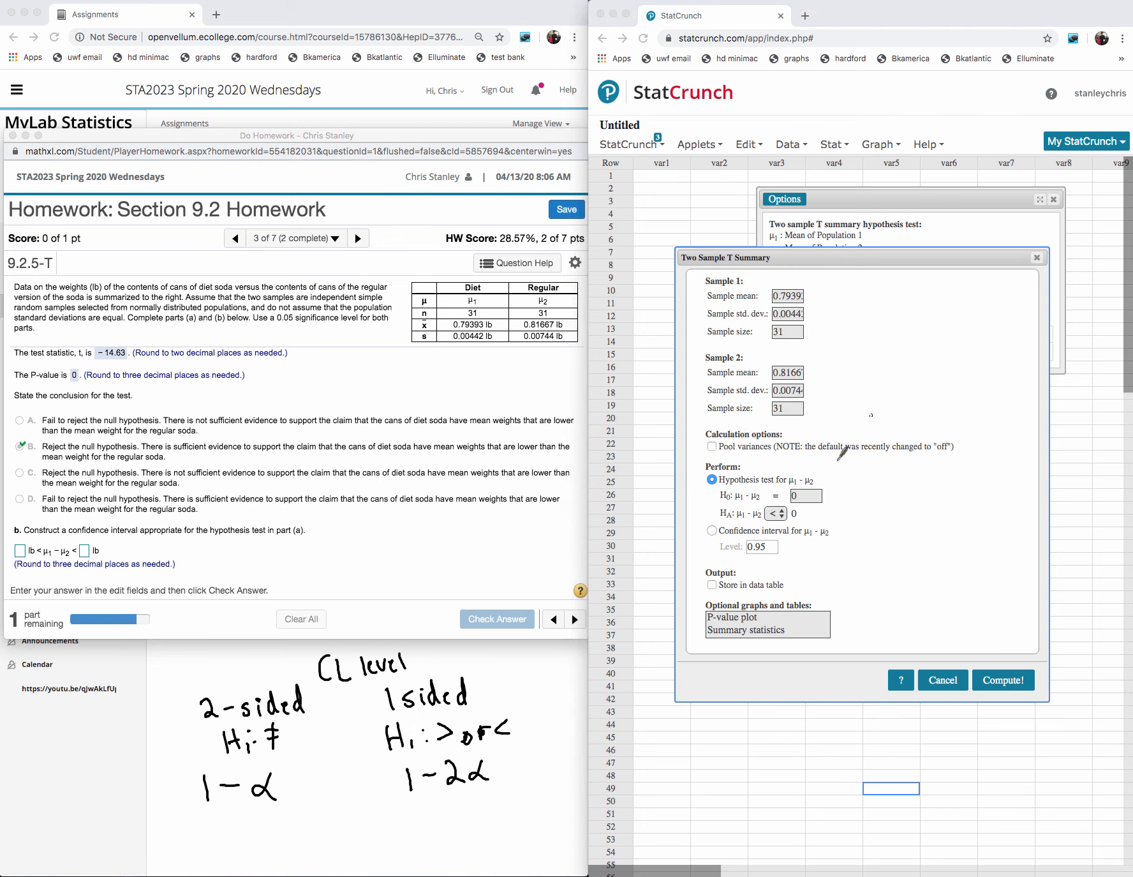
pyautogui.click(768, 547)
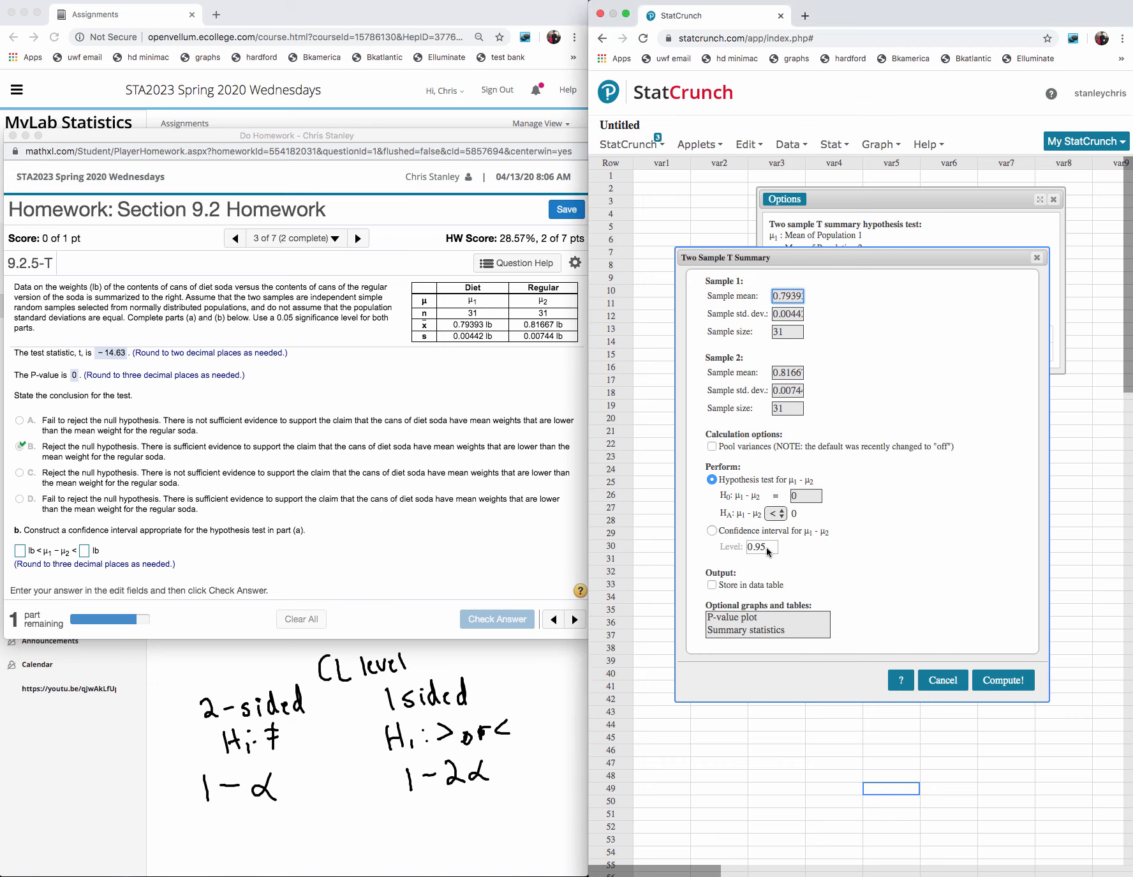
pyautogui.doubleClick(768, 546)
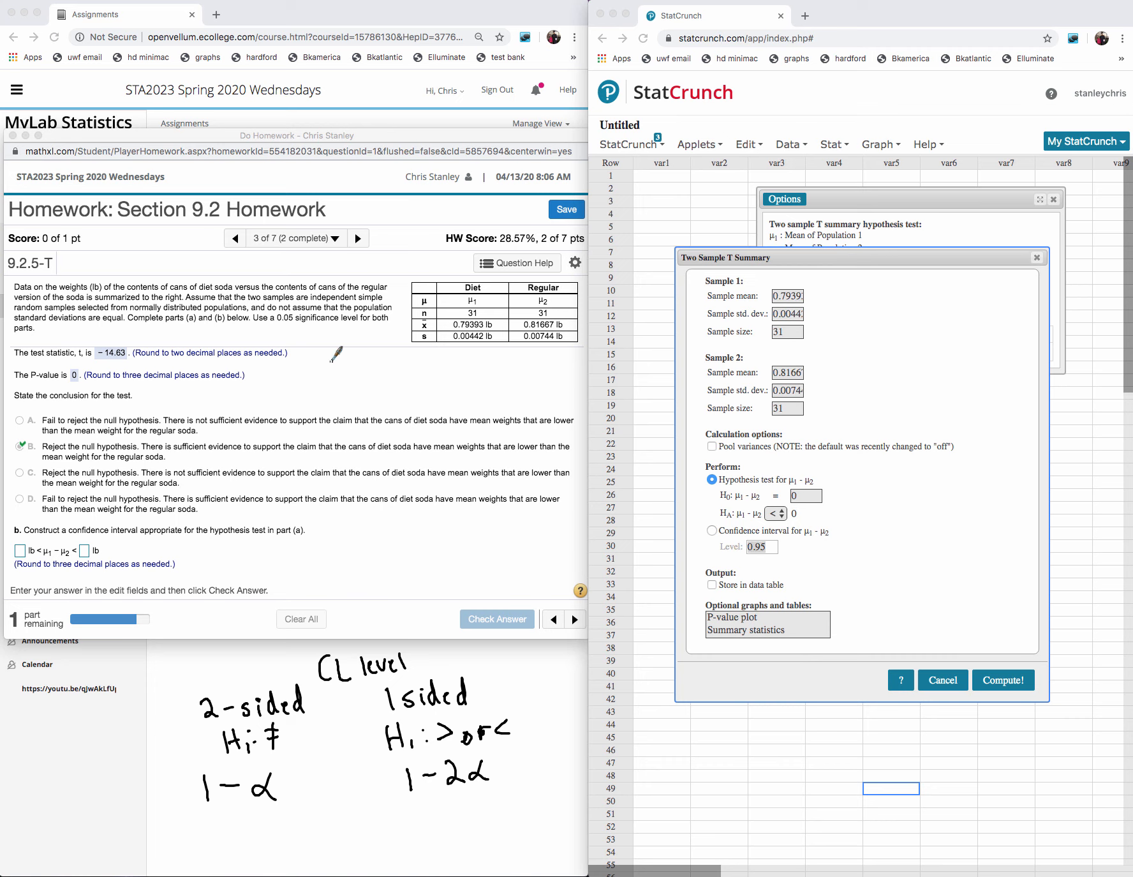
# - Annotate the homework with α = 0.05 and H₁: <, underline "lower" in conclusion B, and write 1 − 0.05(2) with a circled 0.9
pyautogui.moveTo(332, 359)
pyautogui.mouseDown()
pyautogui.moveTo(391, 360)
pyautogui.moveTo(398, 372)
pyautogui.moveTo(404, 357)
pyautogui.mouseUp()
pyautogui.moveTo(367, 382)
pyautogui.mouseDown()
pyautogui.moveTo(367, 401)
pyautogui.moveTo(378, 390)
pyautogui.mouseUp()
pyautogui.moveTo(383, 391)
pyautogui.mouseDown()
pyautogui.moveTo(383, 402)
pyautogui.moveTo(390, 384)
pyautogui.mouseUp()
pyautogui.moveTo(391, 392); pyautogui.dragTo(392, 393)
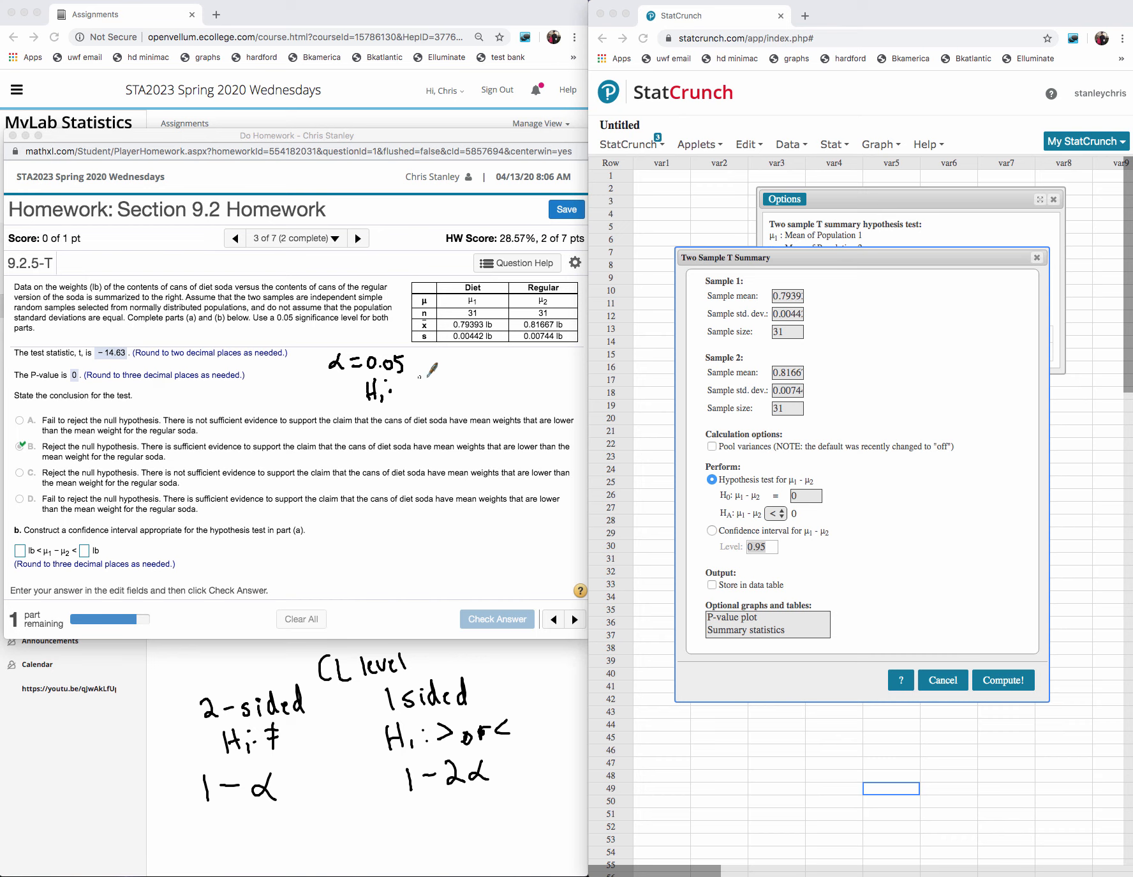
pyautogui.moveTo(424, 378); pyautogui.dragTo(426, 395)
pyautogui.moveTo(518, 457); pyautogui.dragTo(535, 457)
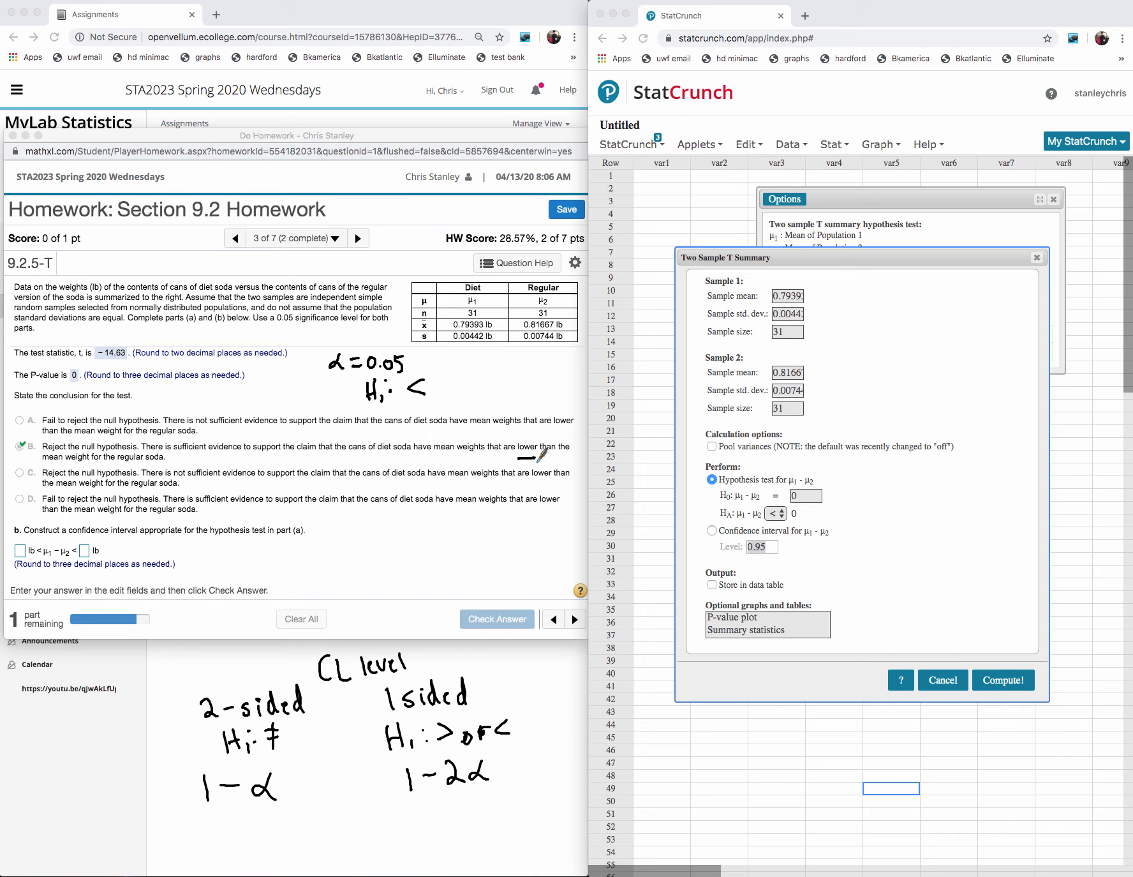
pyautogui.moveTo(459, 356)
pyautogui.mouseDown()
pyautogui.moveTo(458, 374)
pyautogui.moveTo(484, 360)
pyautogui.moveTo(550, 361)
pyautogui.moveTo(499, 389)
pyautogui.moveTo(503, 378)
pyautogui.moveTo(525, 386)
pyautogui.moveTo(506, 373)
pyautogui.mouseUp()
pyautogui.click(493, 368)
pyautogui.click(513, 391)
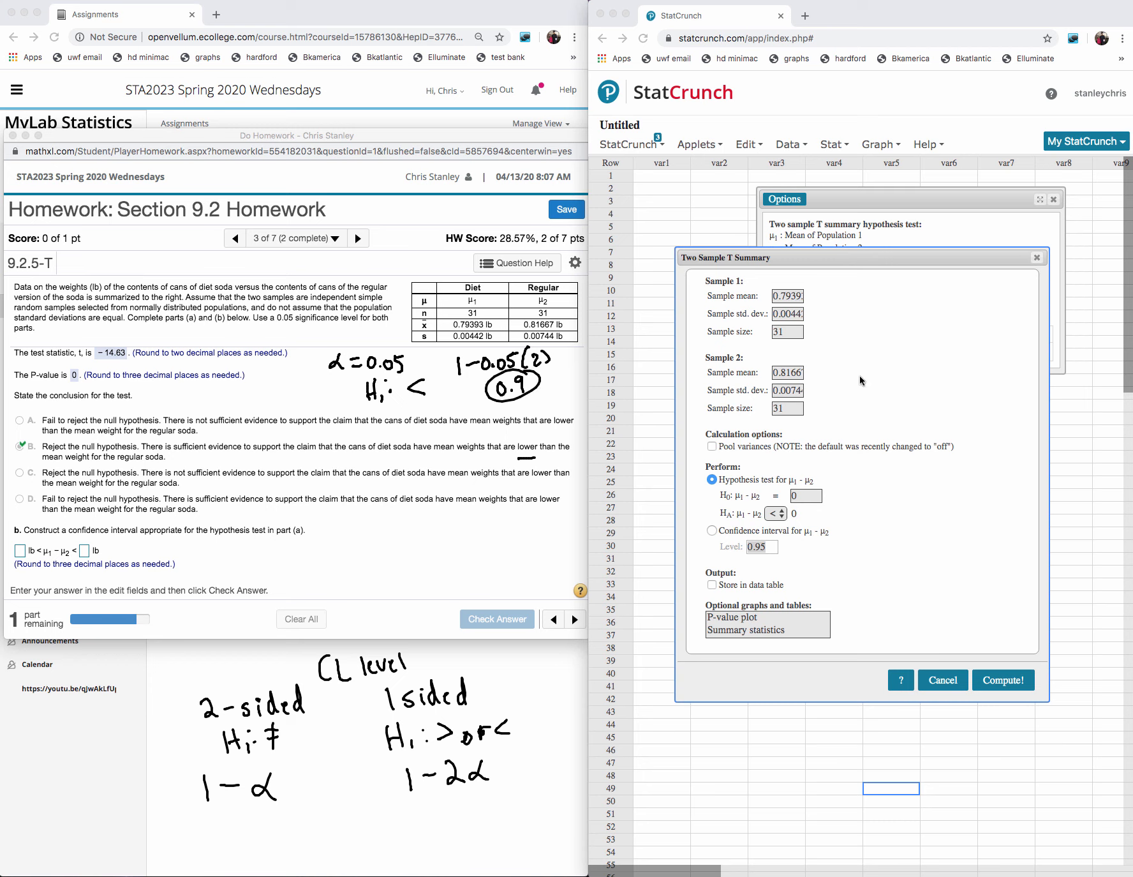
# - Compute a confidence interval for μ₁ − μ₂ at level 0.90 and copy its lower limit into the homework's first interval answer
pyautogui.click(713, 531)
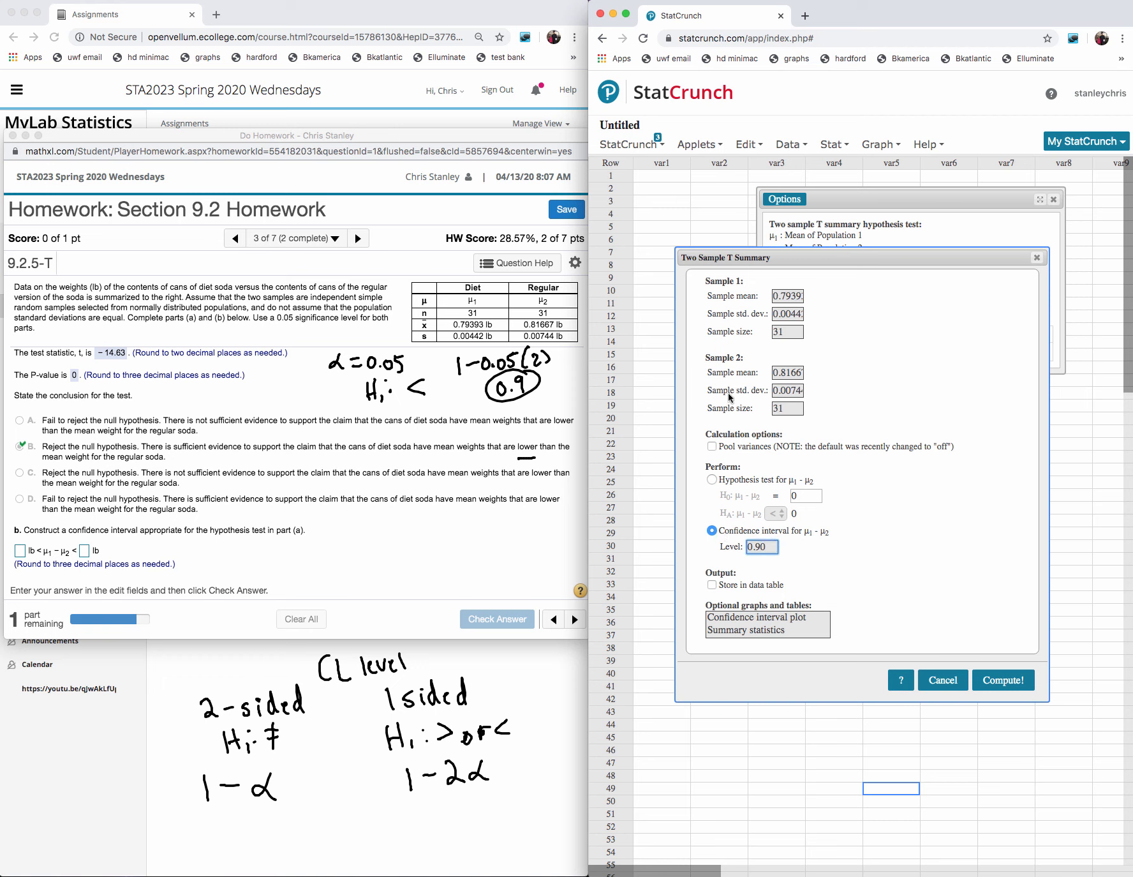
pyautogui.click(1001, 680)
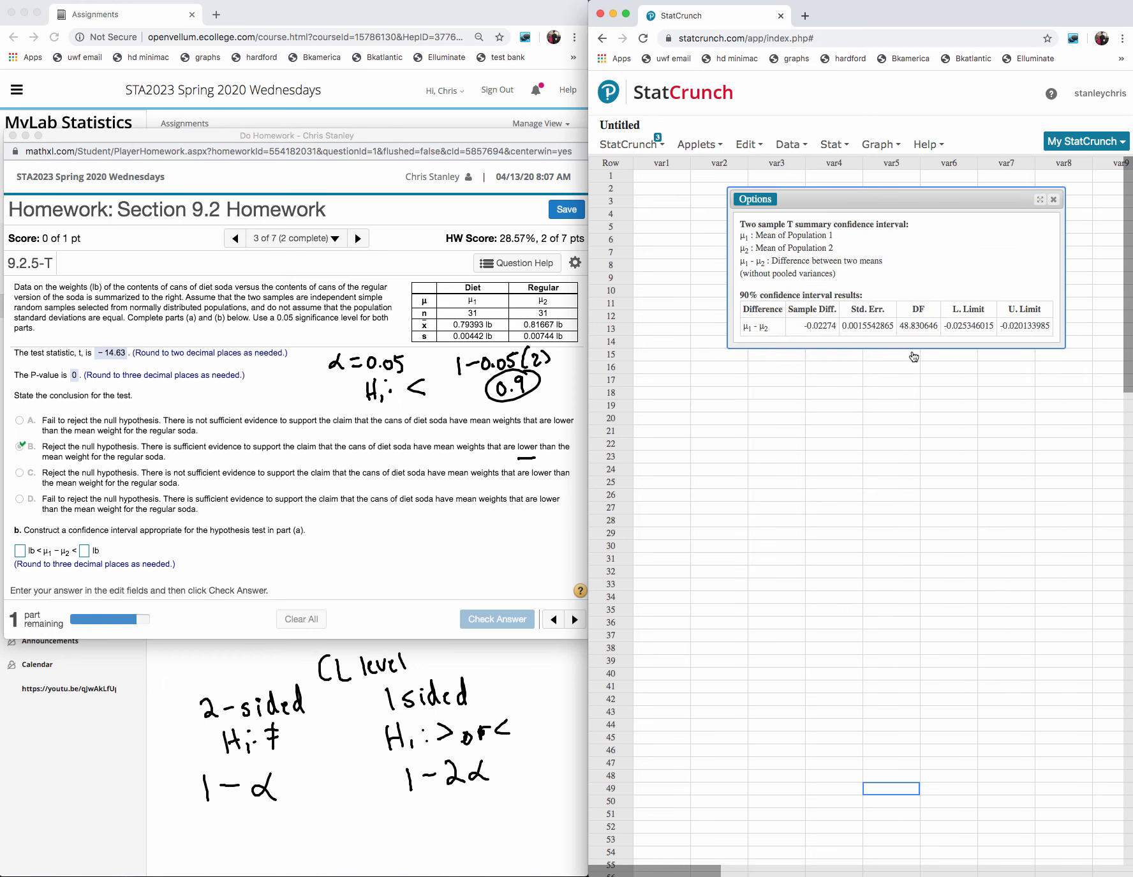
pyautogui.moveTo(996, 328); pyautogui.dragTo(939, 328)
pyautogui.press('super+c')
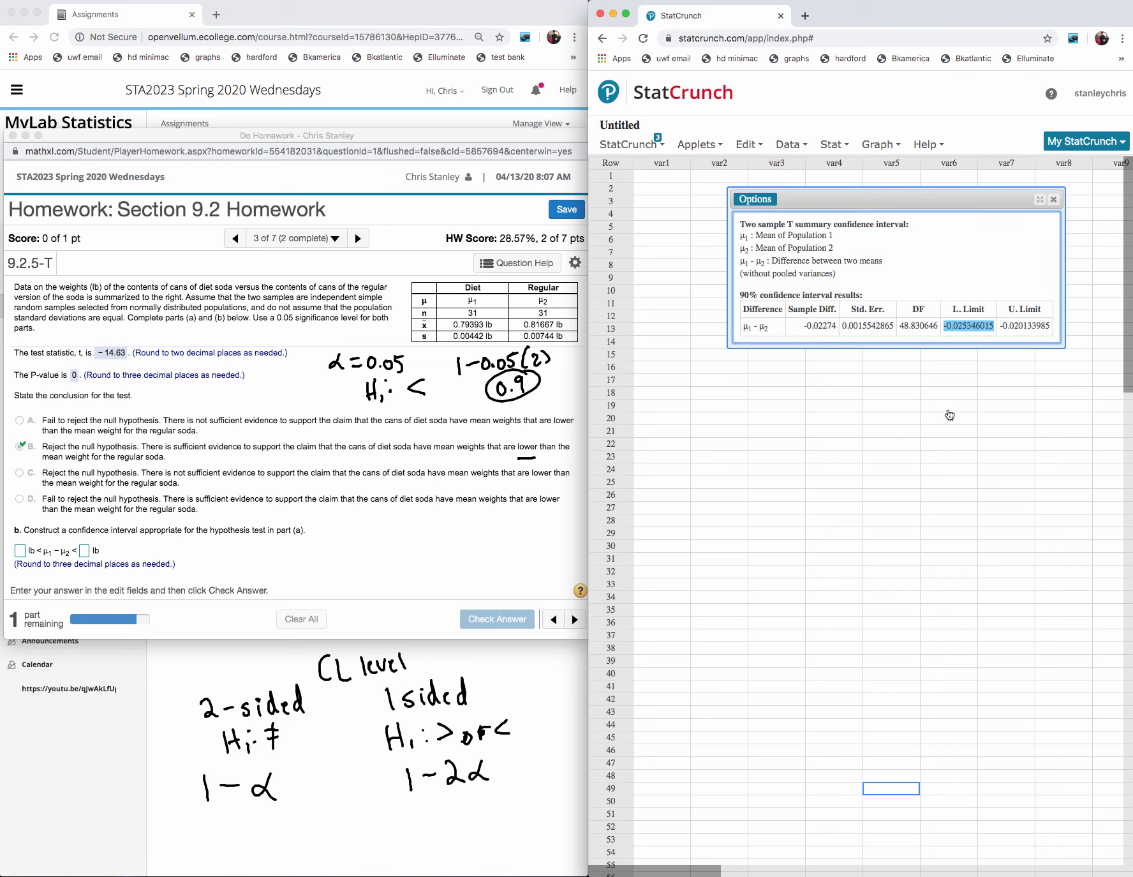
pyautogui.click(20, 550)
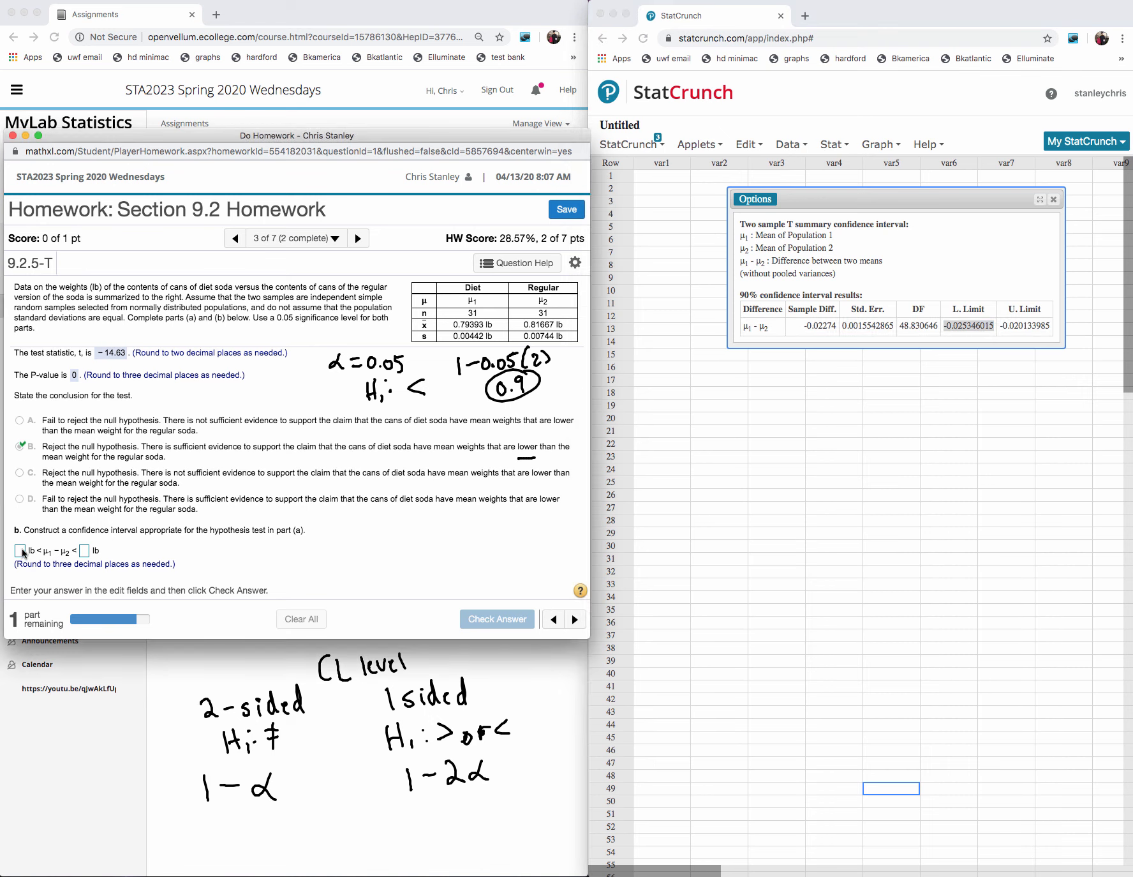
pyautogui.press('super+v')
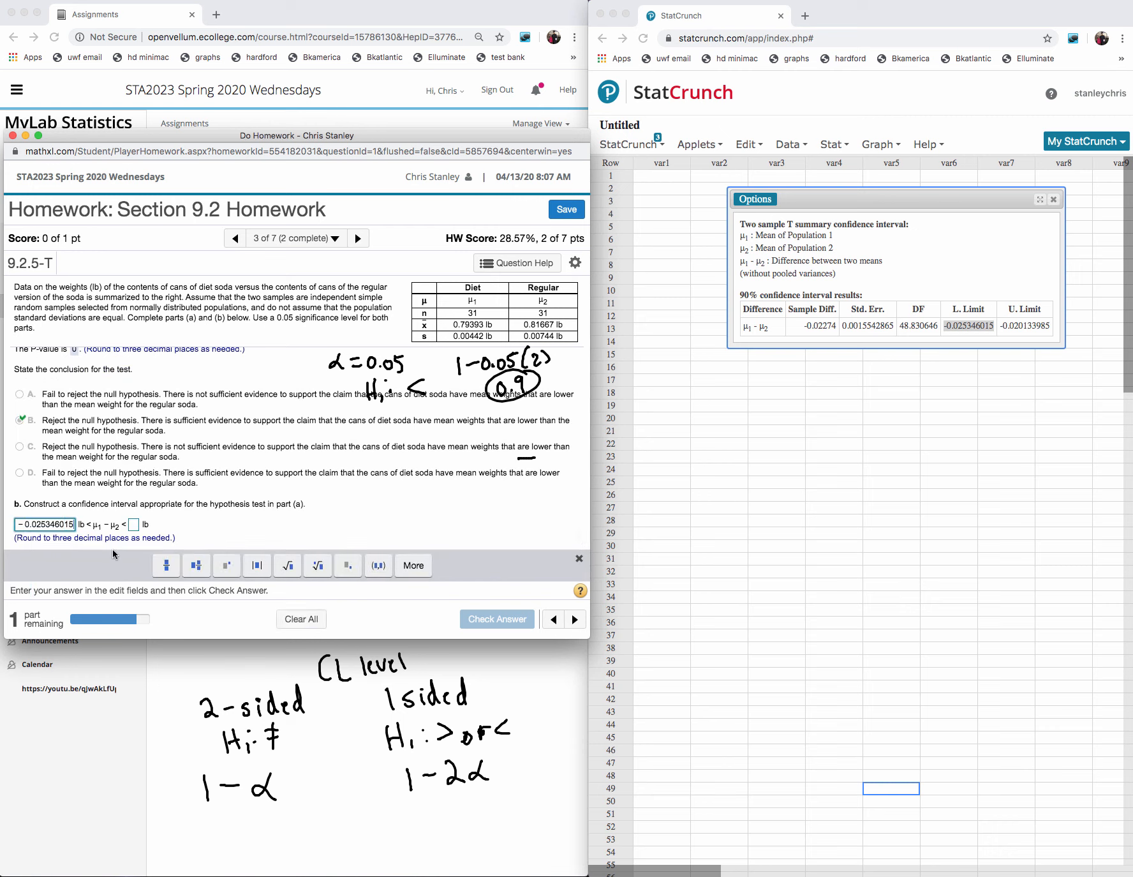
# - Copy the upper limit into the homework's second interval answer and add the minus sign, giving −0.020133985
pyautogui.click(1049, 323)
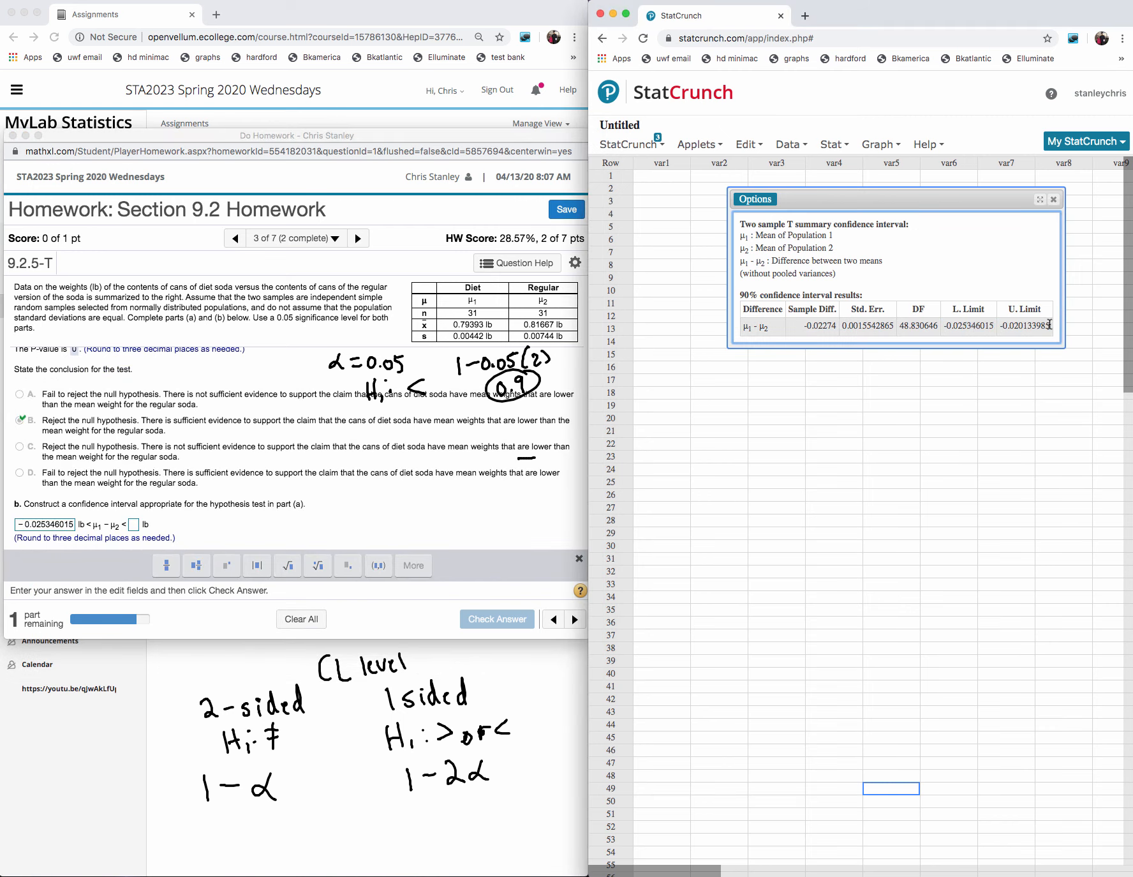
pyautogui.doubleClick(1028, 325)
pyautogui.press('super+c')
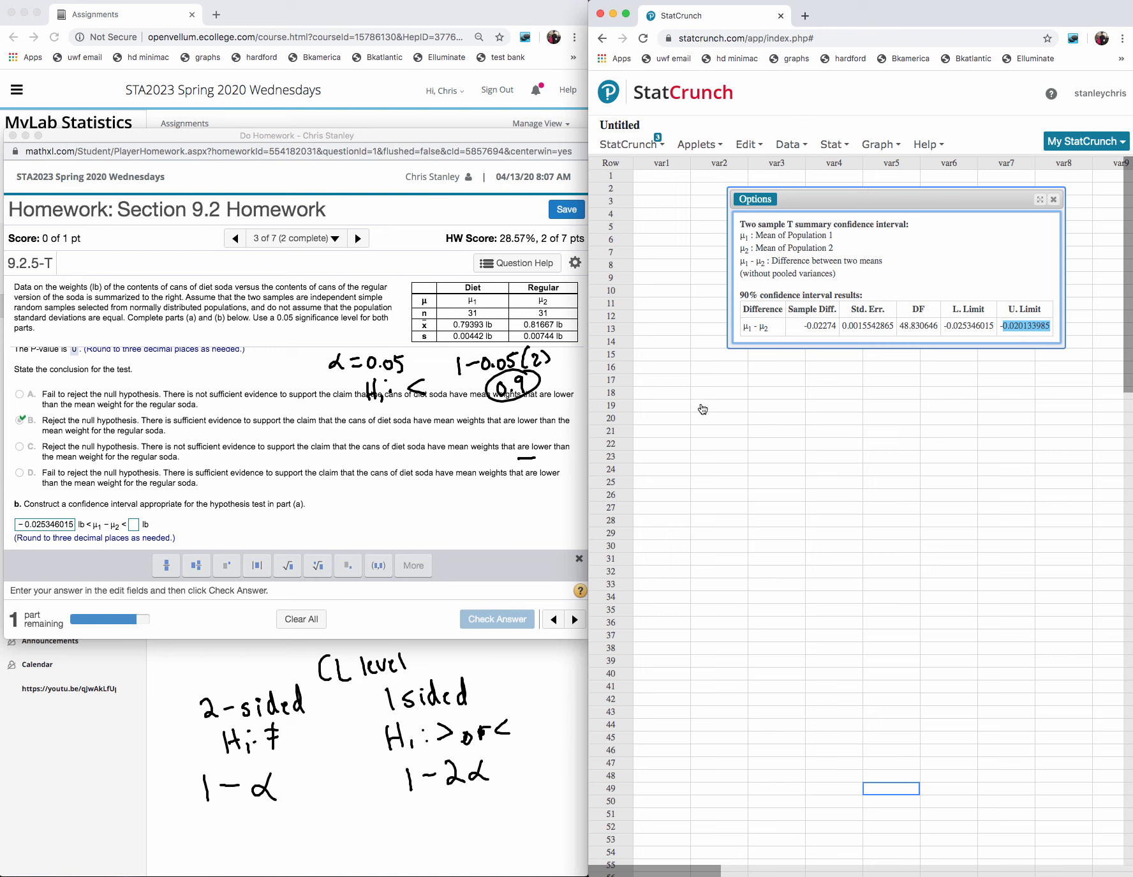
pyautogui.click(134, 523)
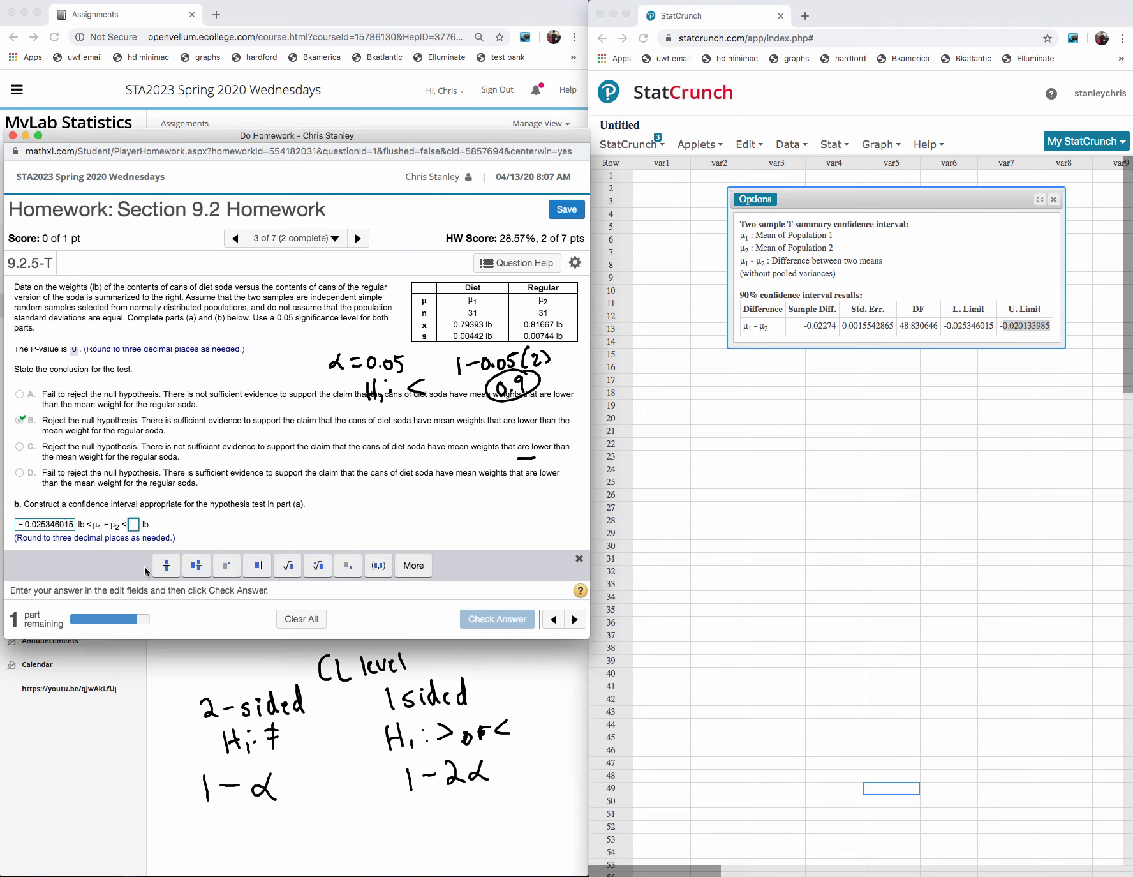
pyautogui.press('super+v')
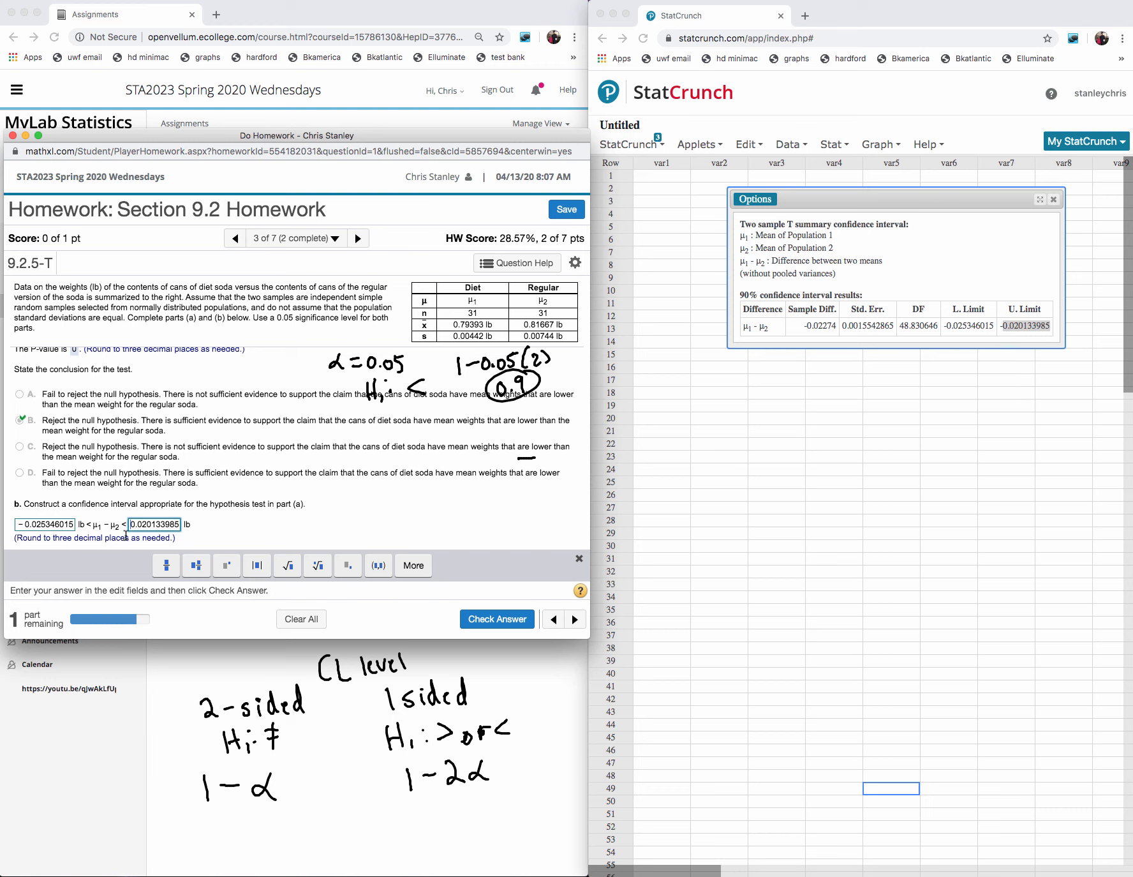
pyautogui.write('-')
pyautogui.click(74, 525)
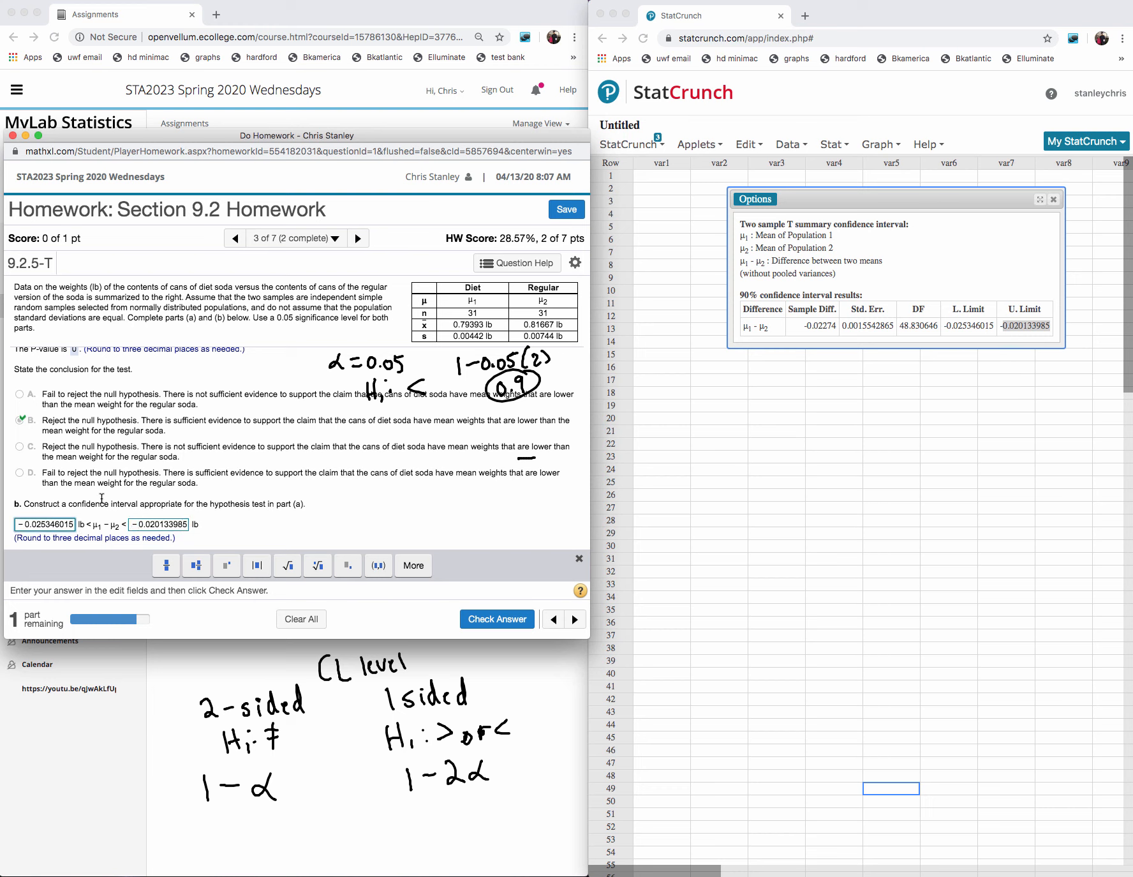
pyautogui.scroll(5, 101, 497)
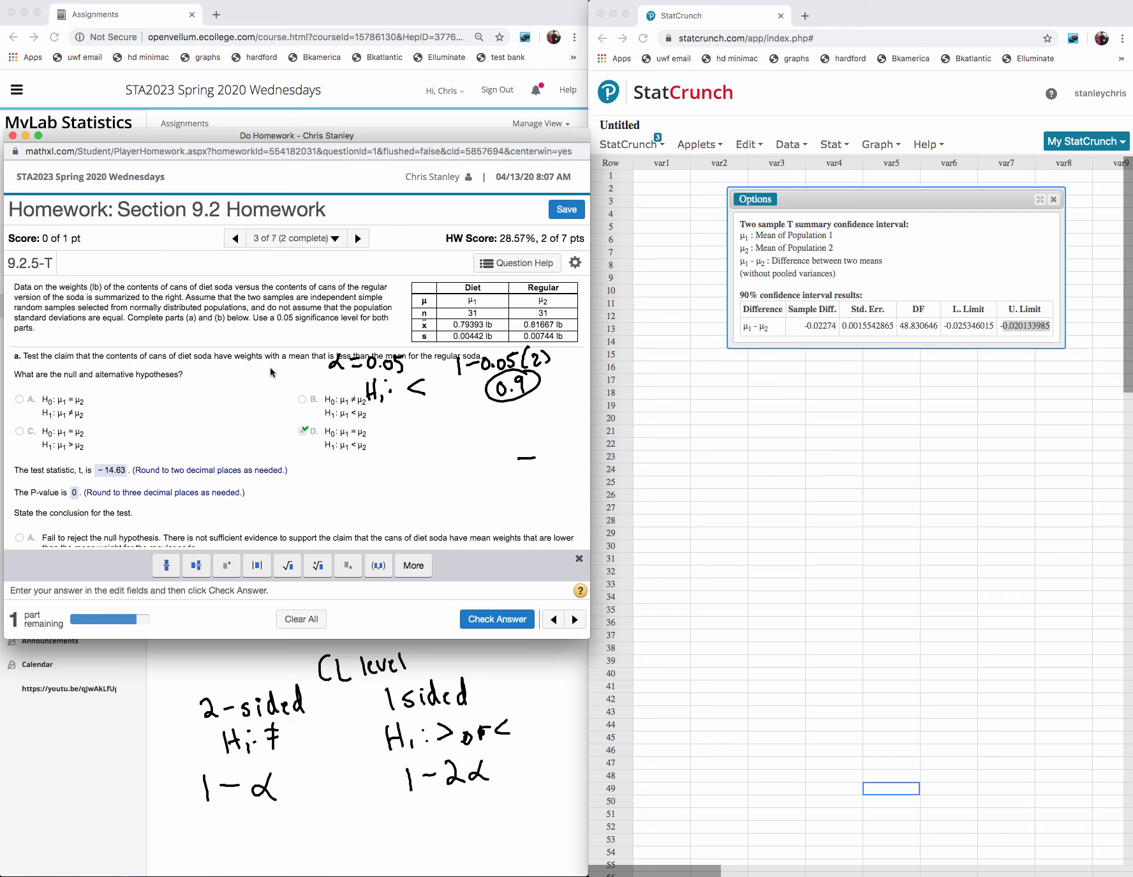
pyautogui.scroll(-4, 351, 405)
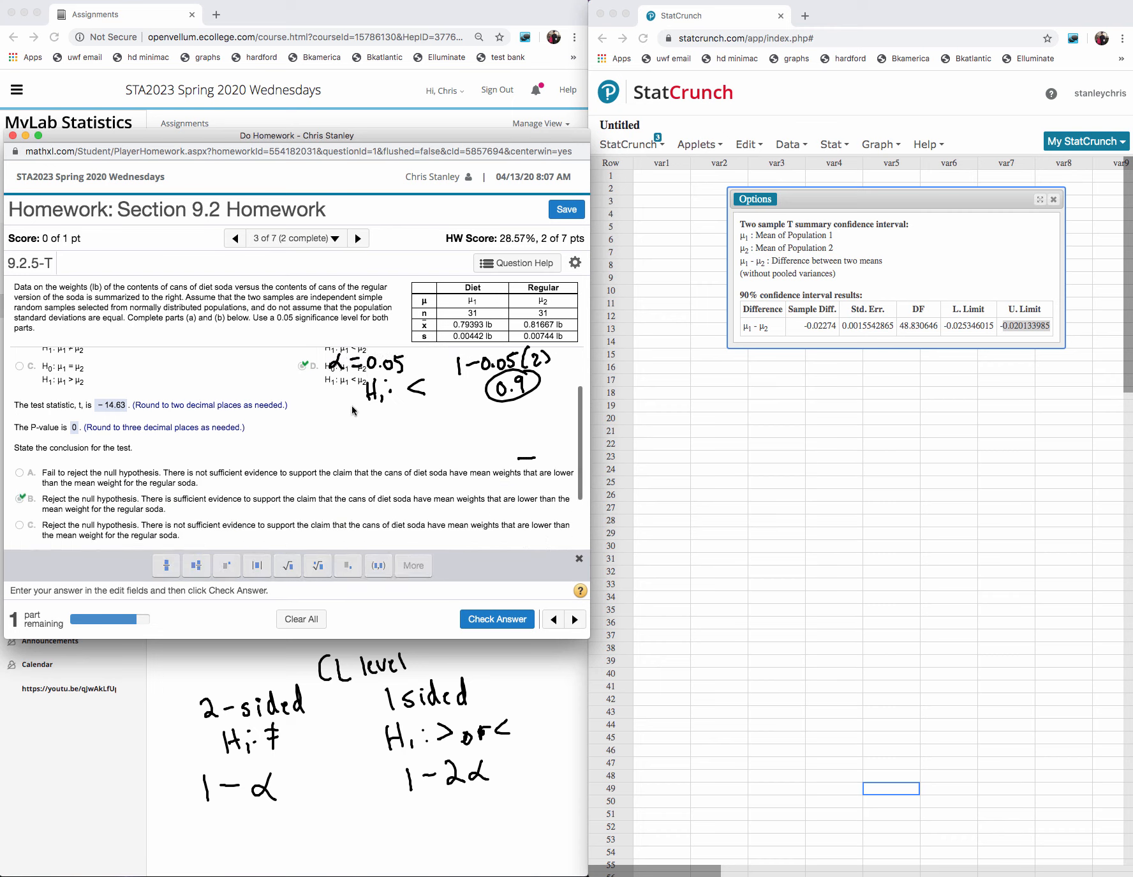
pyautogui.scroll(-1, 353, 409)
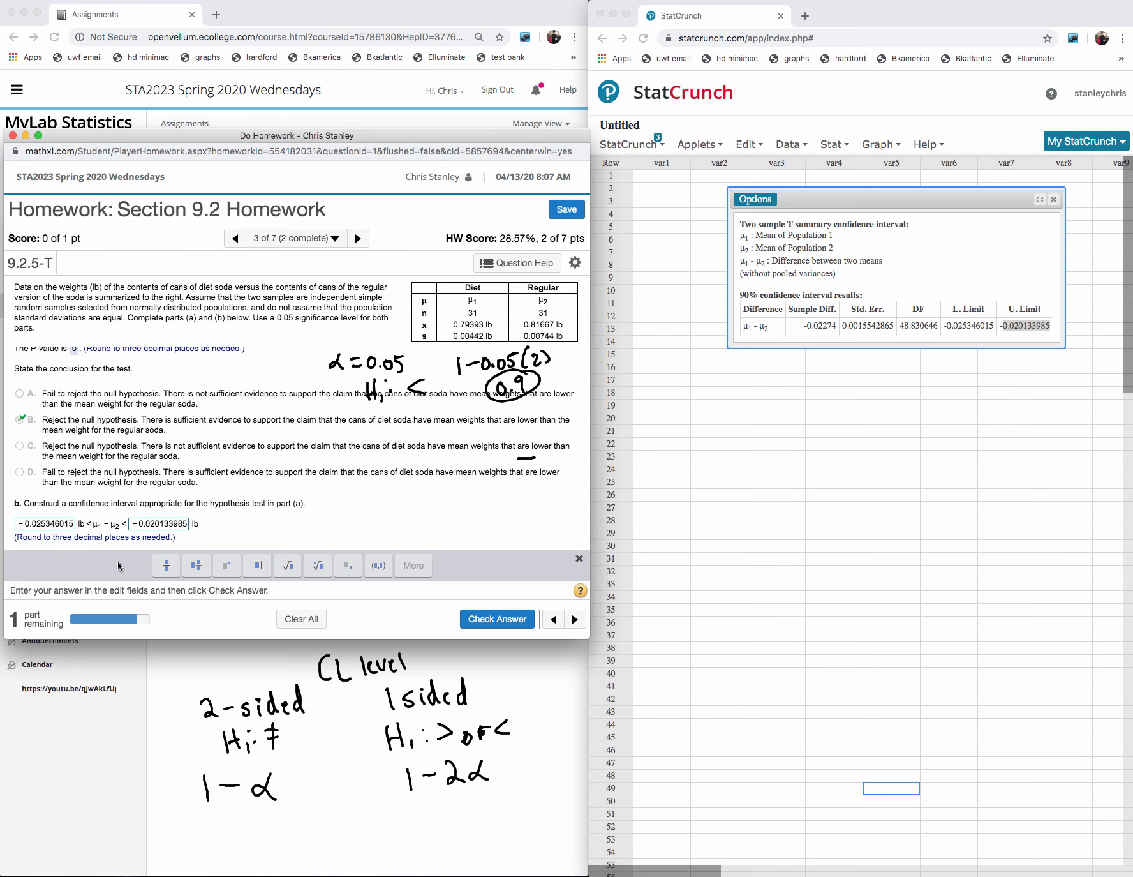
# - Round the confidence interval answers to −0.025 and −0.020, then check them and dismiss the feedback
pyautogui.click(74, 527)
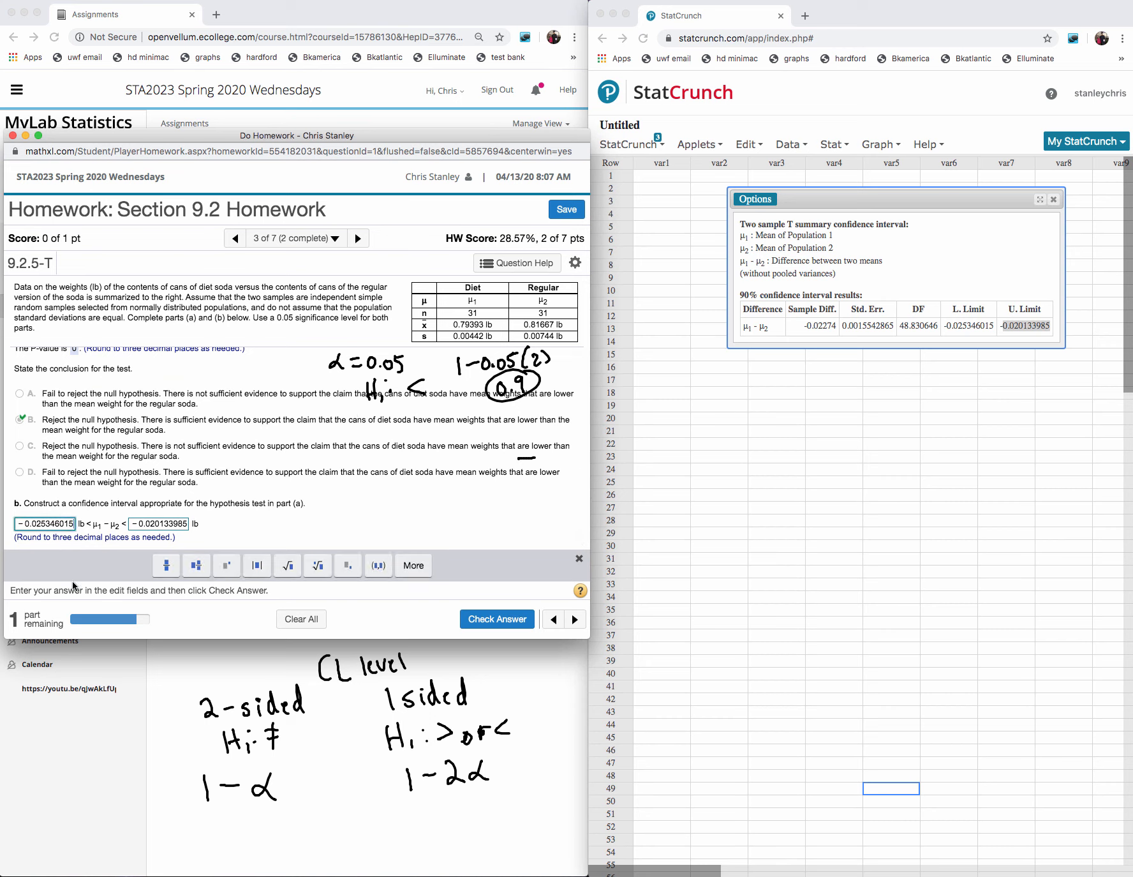
pyautogui.press('BackSpace')
pyautogui.press('BackSpace')
pyautogui.press('BackSpace')
pyautogui.press('BackSpace')
pyautogui.press('BackSpace')
pyautogui.press('BackSpace')
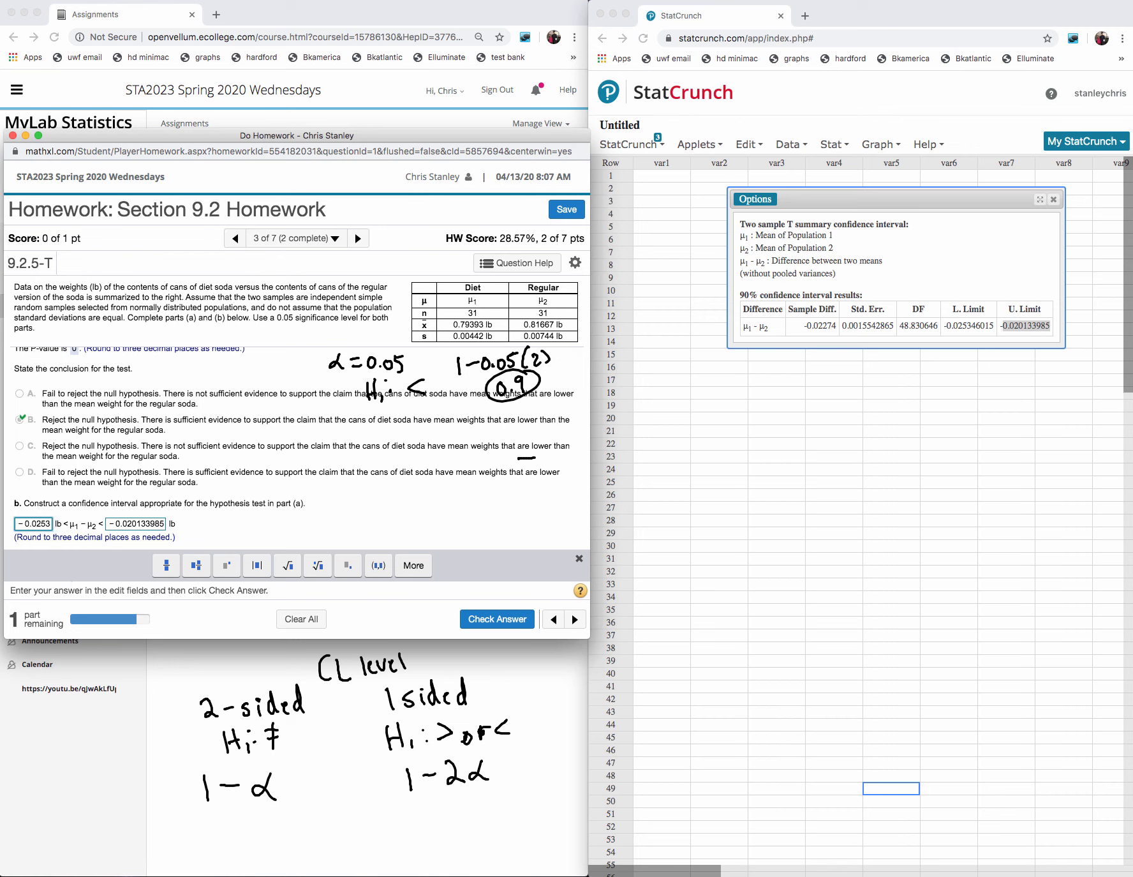
pyautogui.click(160, 524)
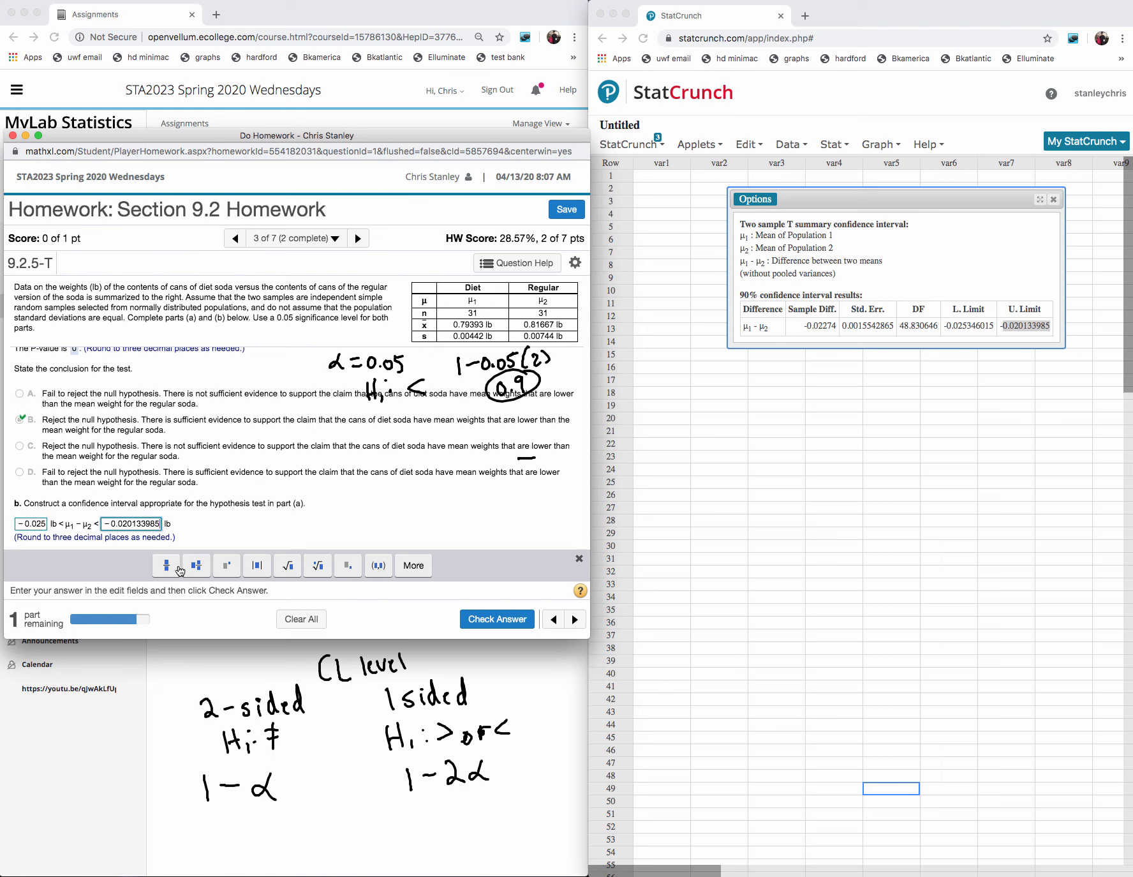
pyautogui.press('BackSpace')
pyautogui.press('BackSpace')
pyautogui.press('BackSpace')
pyautogui.press('BackSpace')
pyautogui.press('BackSpace')
pyautogui.press('BackSpace')
pyautogui.click(508, 618)
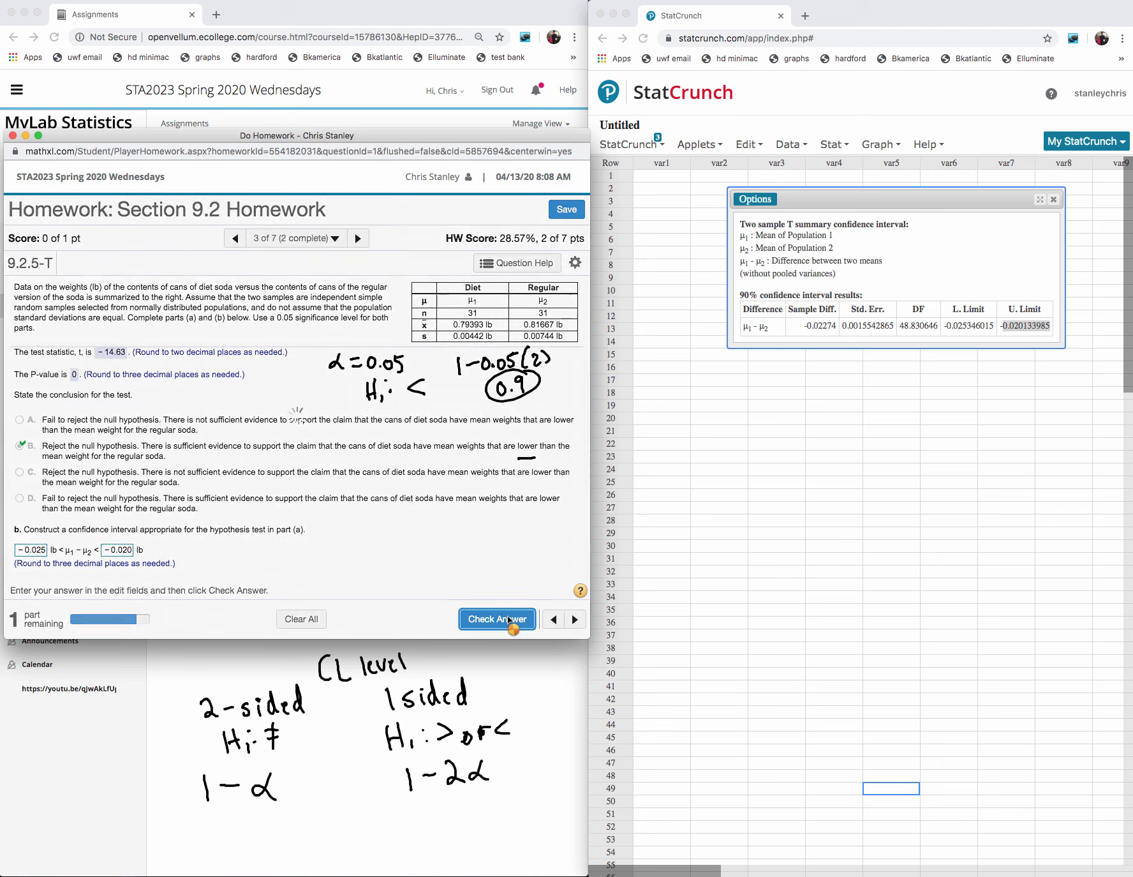
pyautogui.click(297, 463)
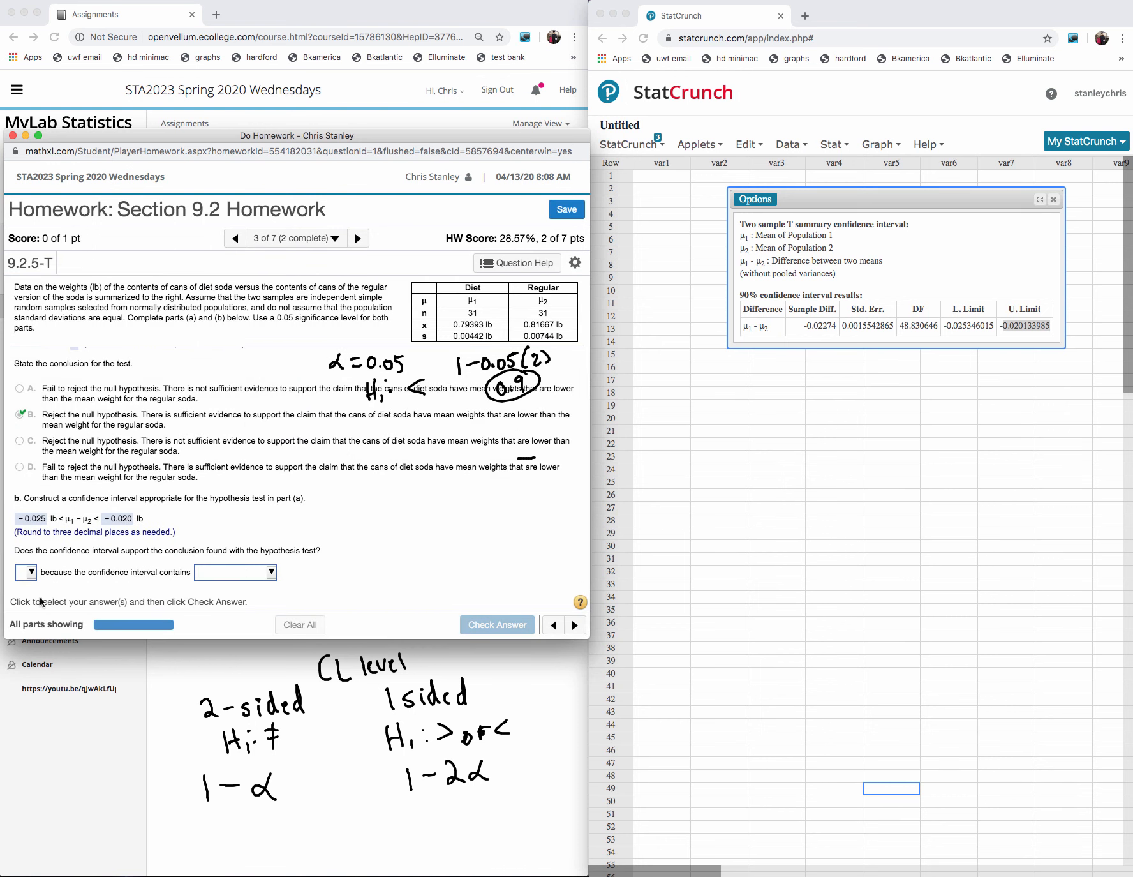
# - Answer that the interval supports the conclusion with "Yes," and "only negative values.", check it, and continue to question 4
pyautogui.click(30, 572)
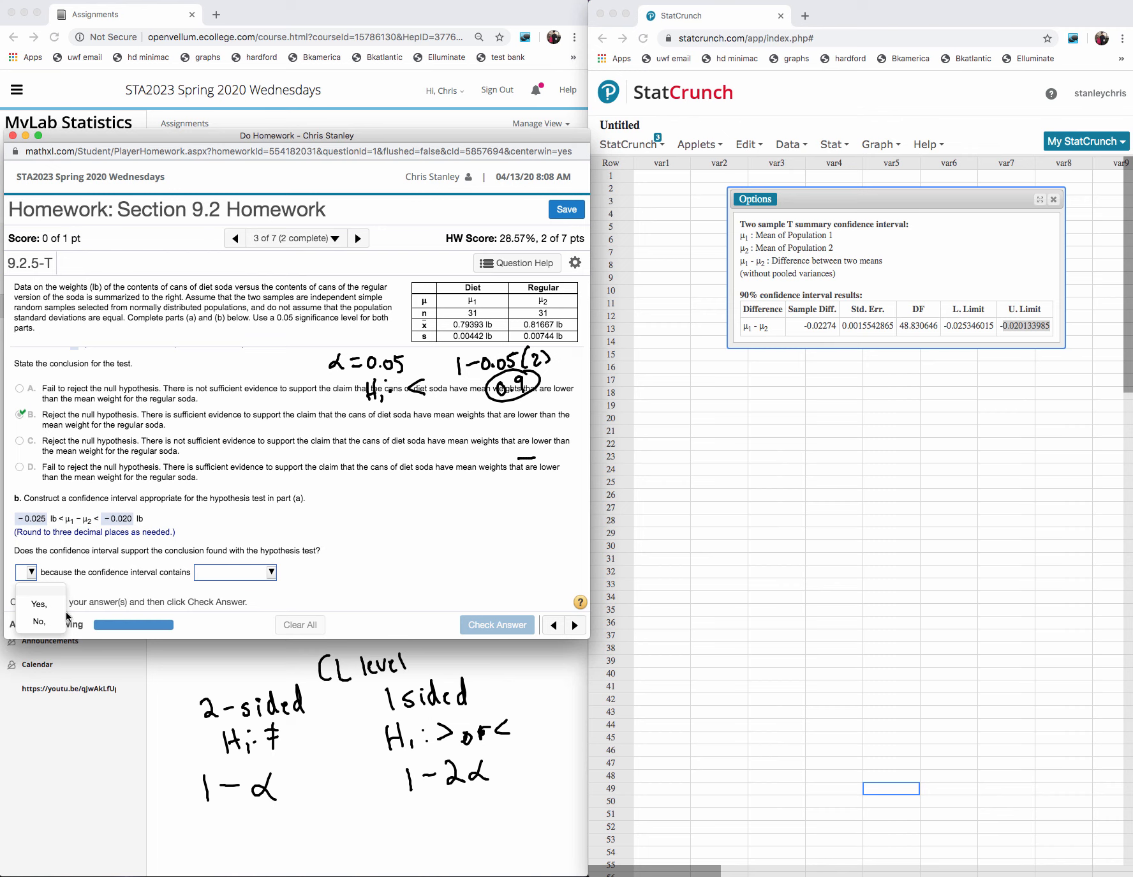
pyautogui.click(50, 604)
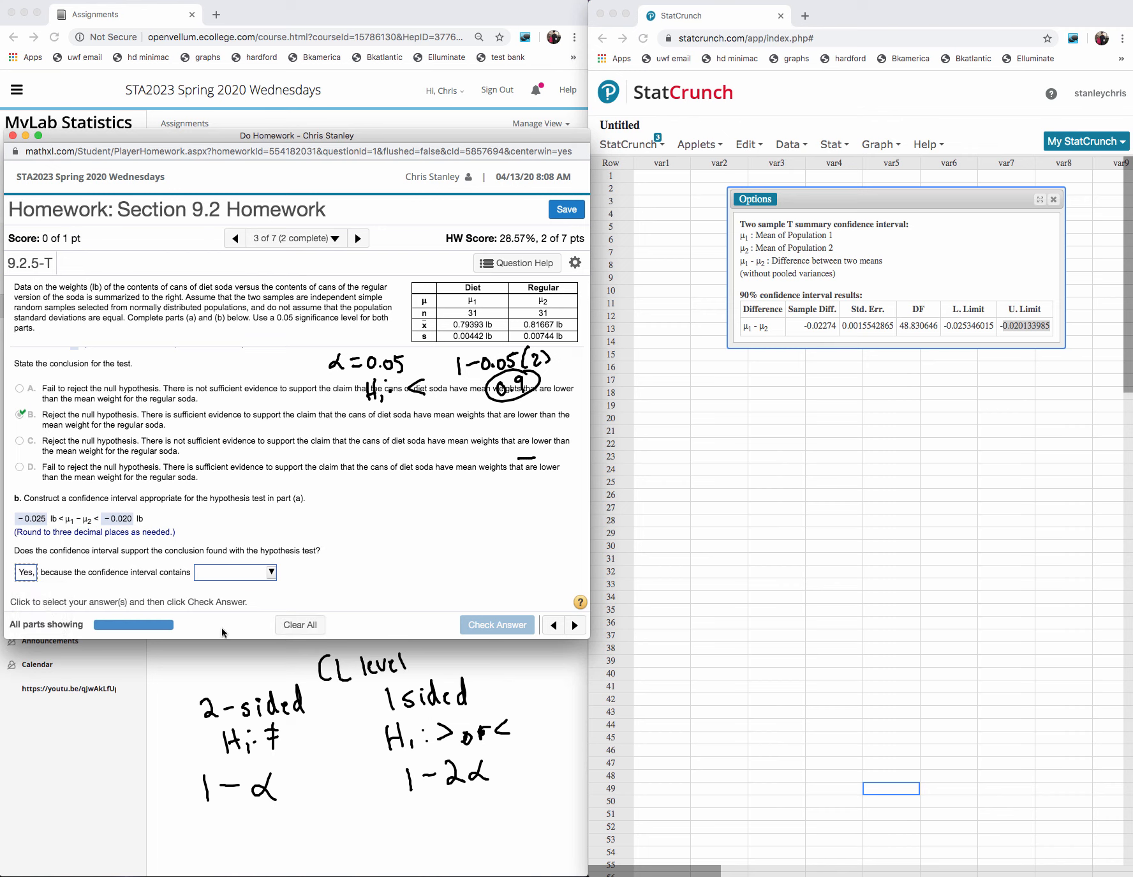
pyautogui.click(270, 576)
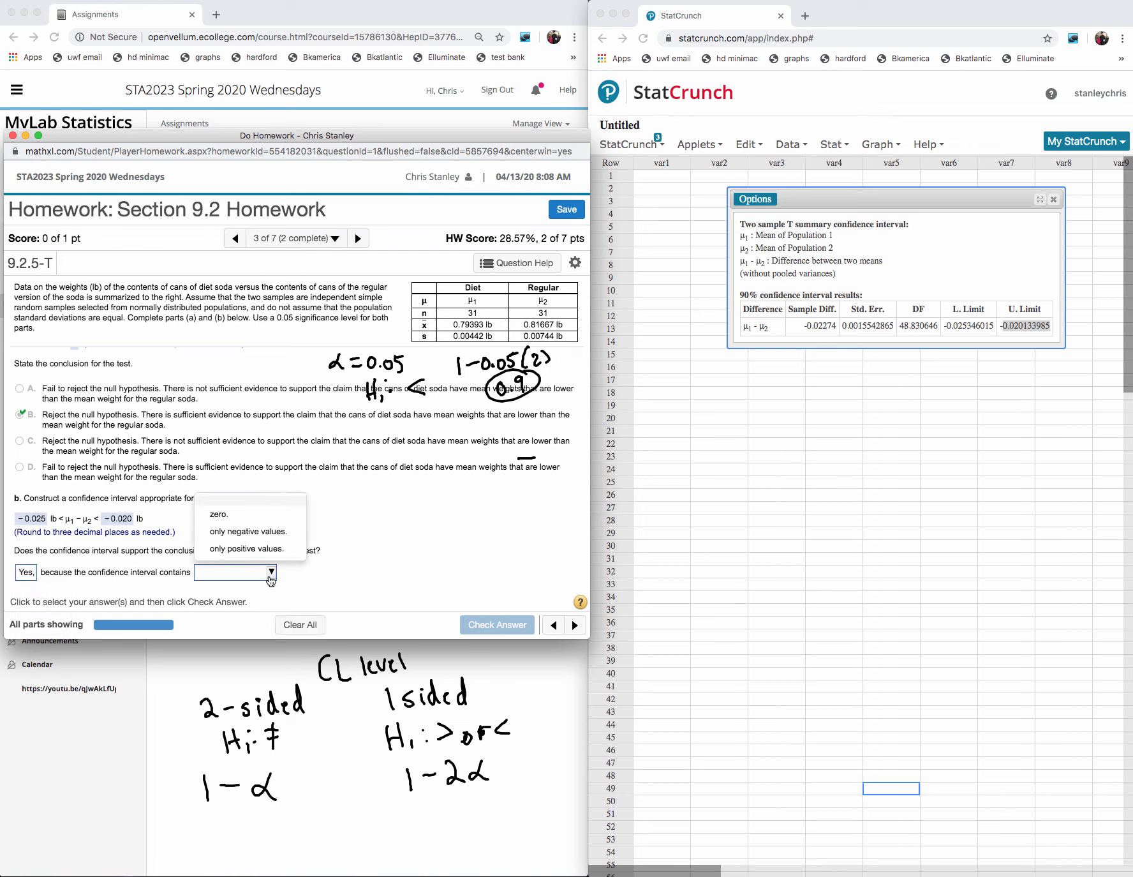
pyautogui.click(238, 532)
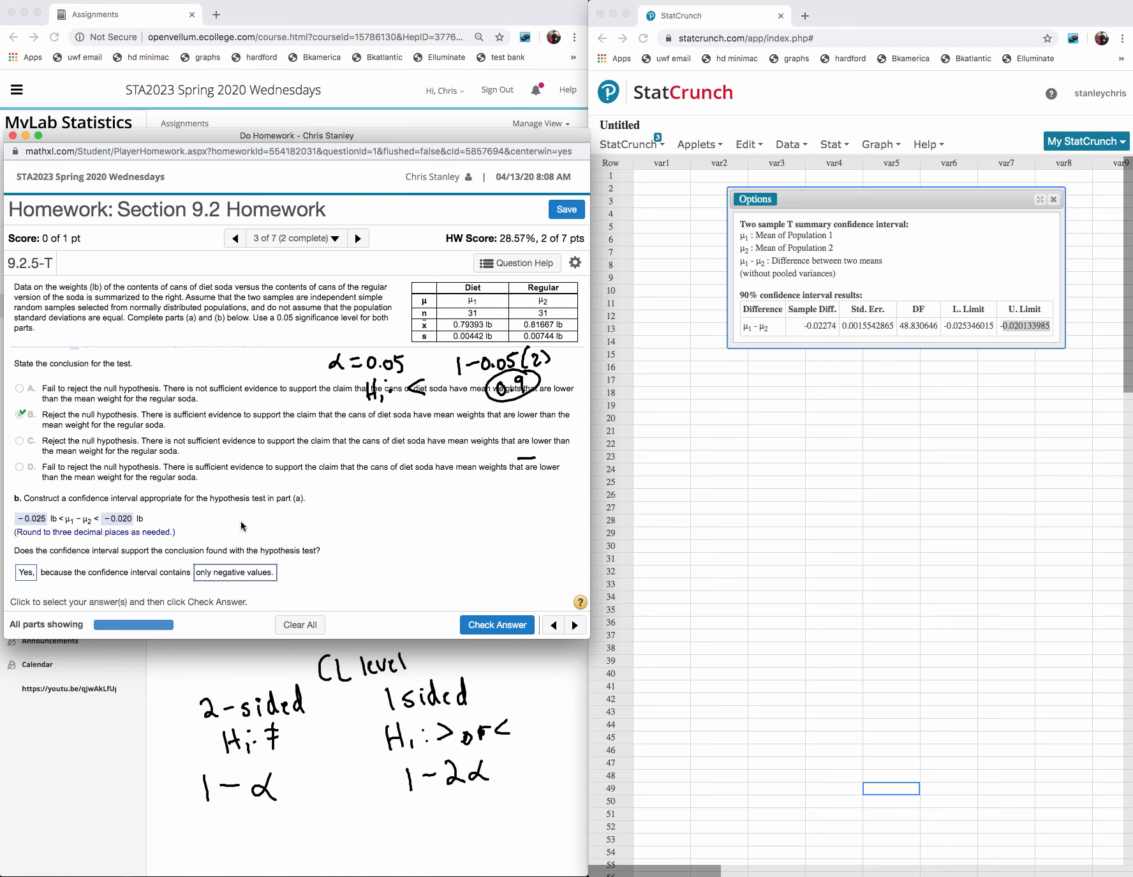
pyautogui.click(497, 625)
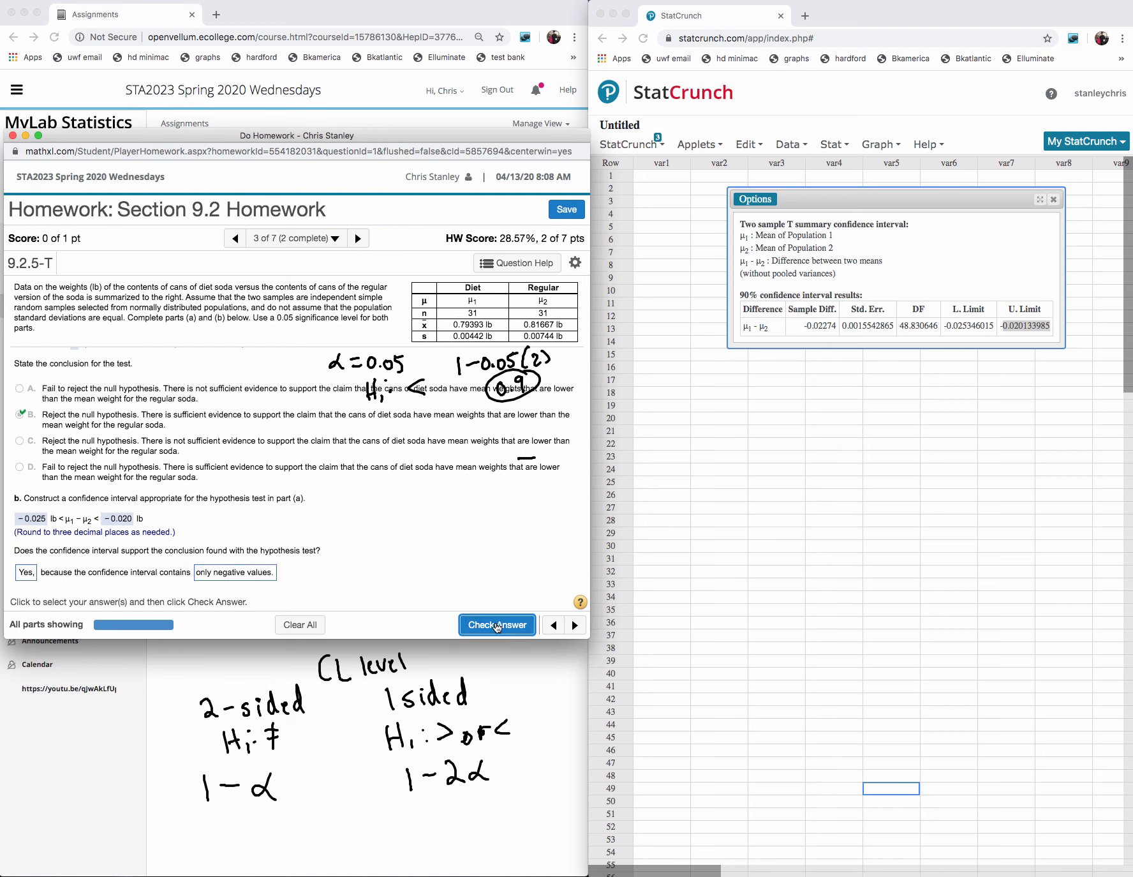
pyautogui.click(296, 461)
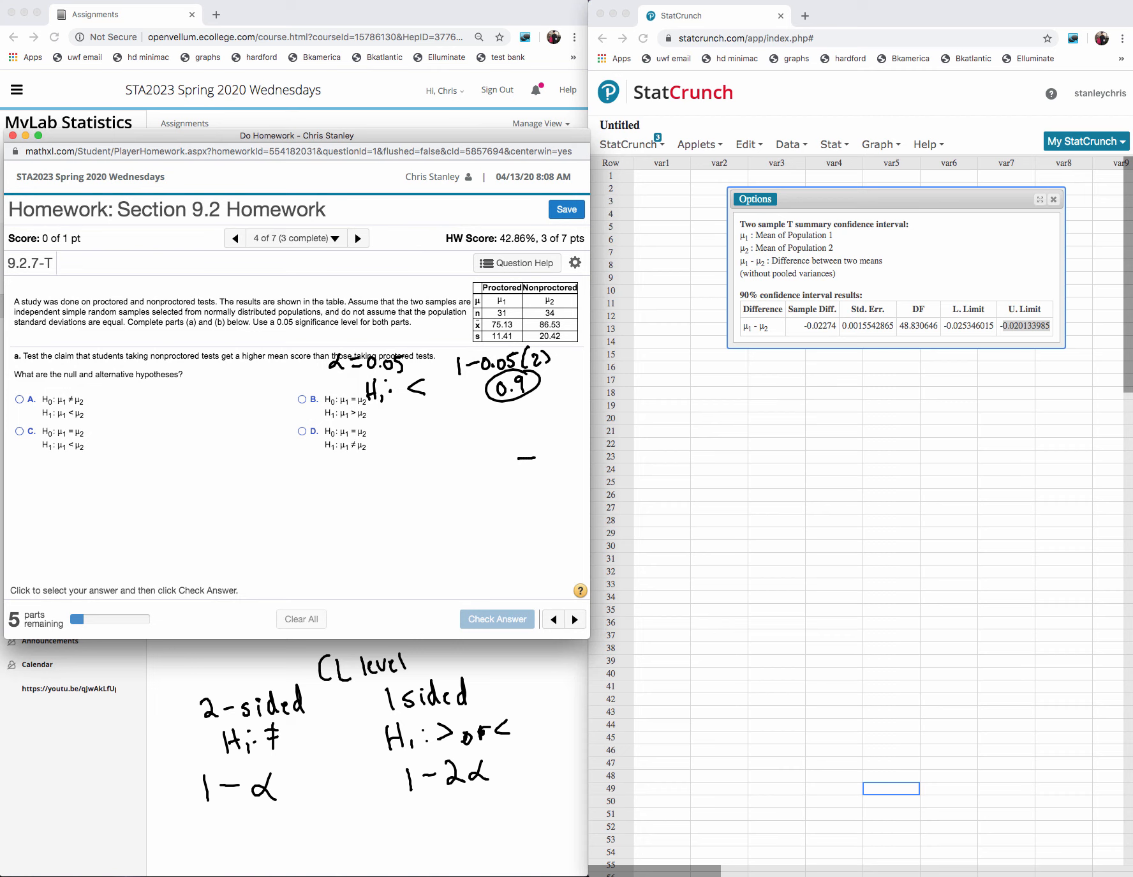
# - Replace the old handwriting with an underline under "nonproctored tests get a higher mean" and the notes H₀: μnp = μp, H₁: μnp > μp
pyautogui.moveTo(539, 401)
pyautogui.mouseDown()
pyautogui.moveTo(451, 374)
pyautogui.moveTo(329, 384)
pyautogui.mouseUp()
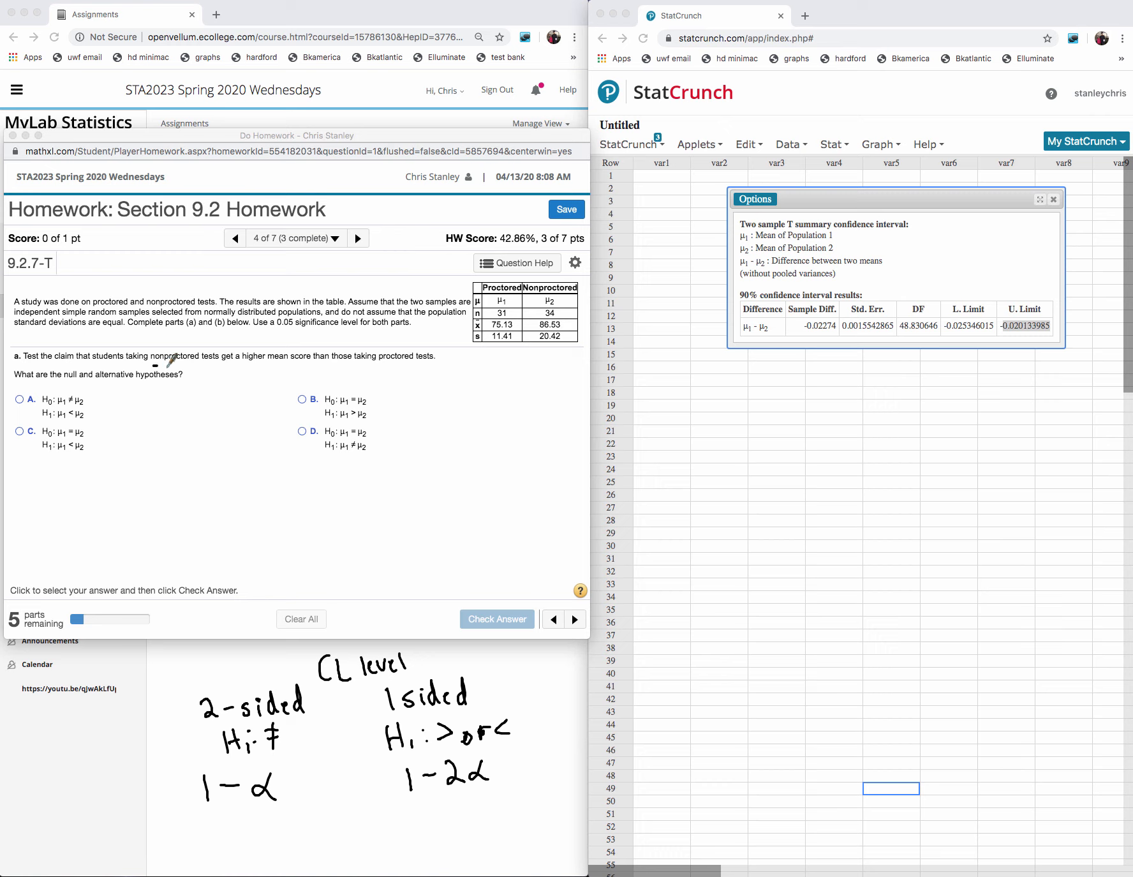
pyautogui.moveTo(154, 367); pyautogui.dragTo(295, 363)
pyautogui.moveTo(477, 443); pyautogui.dragTo(477, 474)
pyautogui.moveTo(491, 443); pyautogui.dragTo(492, 473)
pyautogui.moveTo(478, 458)
pyautogui.mouseDown()
pyautogui.moveTo(502, 475)
pyautogui.moveTo(528, 453)
pyautogui.moveTo(533, 473)
pyautogui.moveTo(548, 475)
pyautogui.moveTo(578, 454)
pyautogui.moveTo(582, 472)
pyautogui.mouseUp()
pyautogui.click(503, 450)
pyautogui.click(509, 466)
pyautogui.moveTo(473, 398)
pyautogui.mouseDown()
pyautogui.moveTo(488, 421)
pyautogui.moveTo(518, 404)
pyautogui.moveTo(543, 409)
pyautogui.moveTo(550, 430)
pyautogui.moveTo(542, 418)
pyautogui.moveTo(579, 427)
pyautogui.mouseUp()
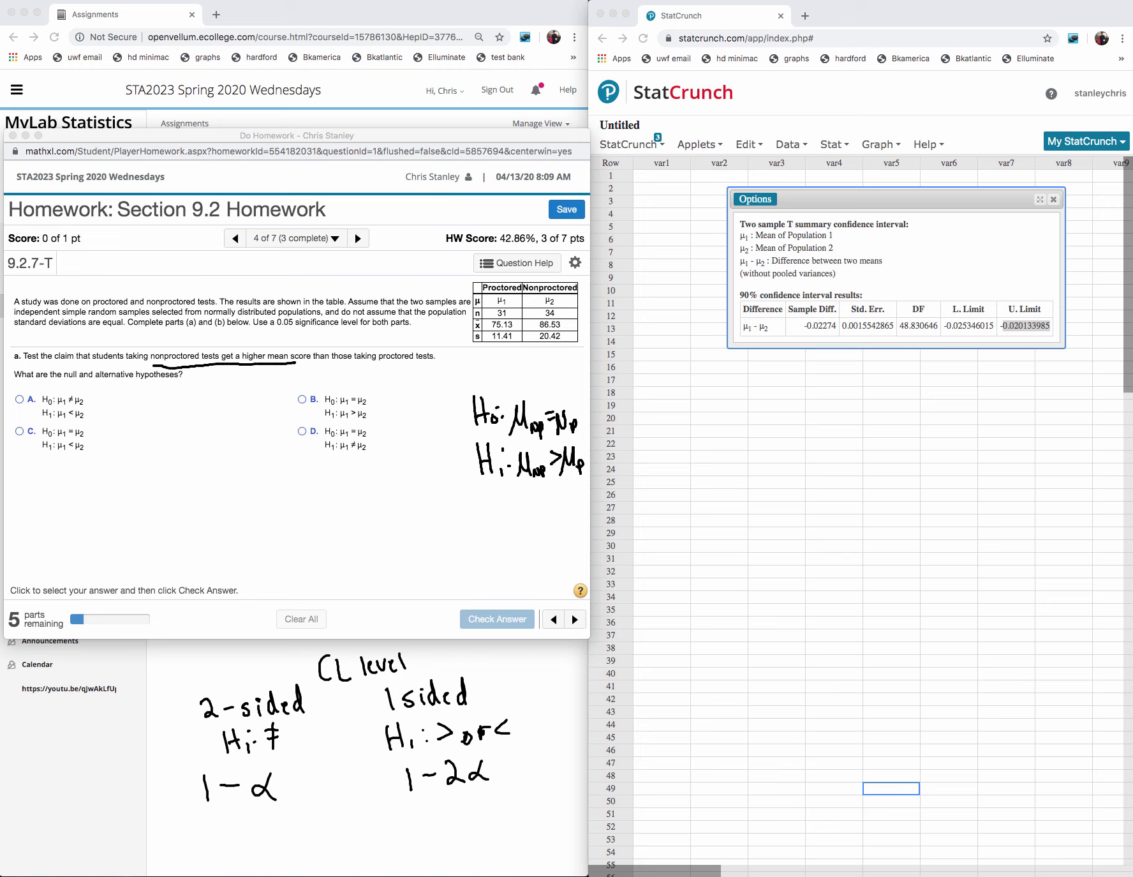
# - Try hypotheses option B, H₀: μ₁ = μ₂ and H₁: μ₁ > μ₂, as the answer and dismiss the feedback
pyautogui.click(303, 399)
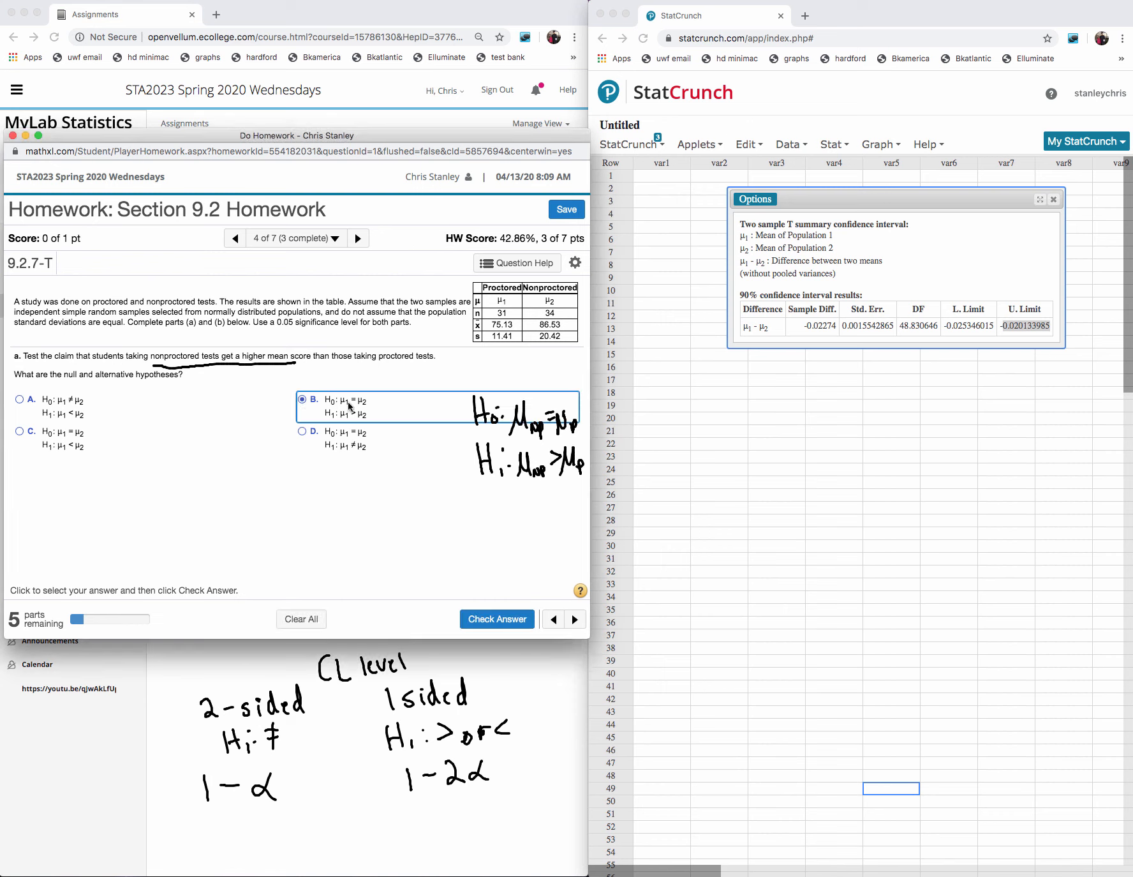
pyautogui.click(499, 619)
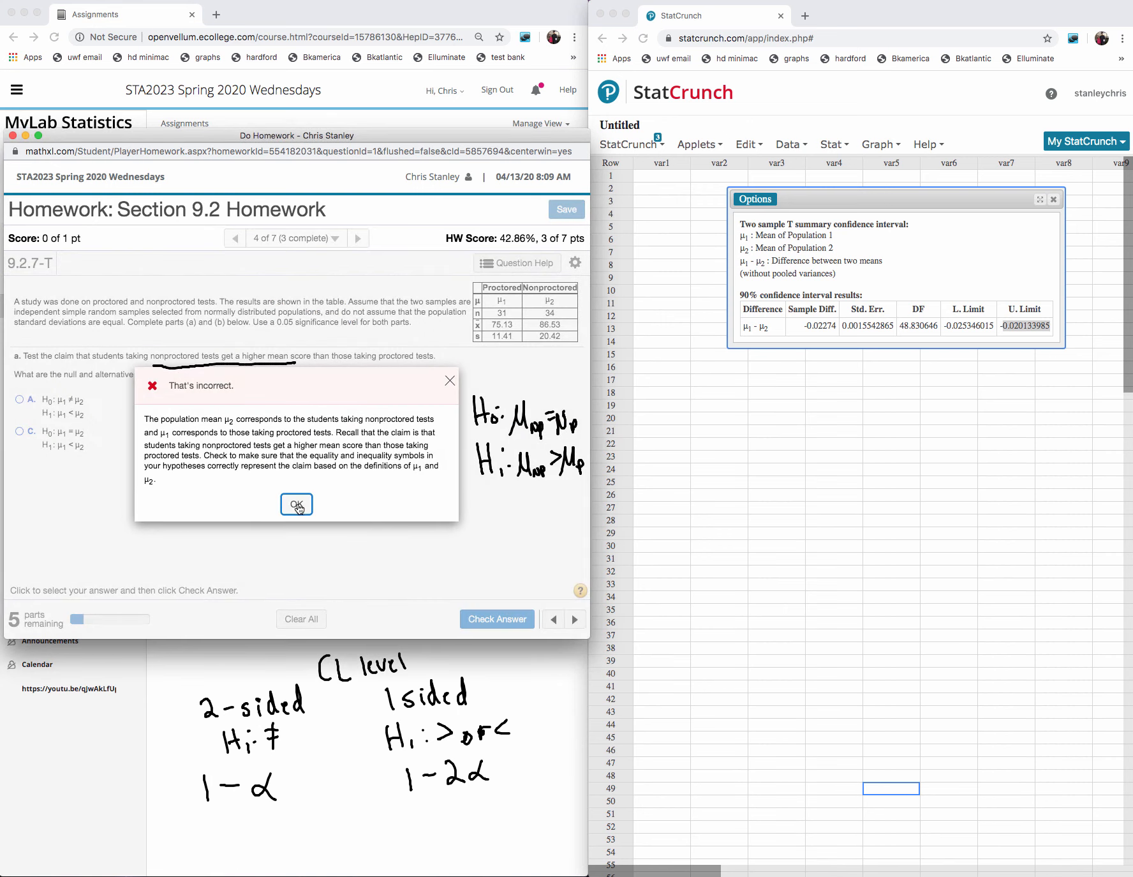
pyautogui.click(297, 506)
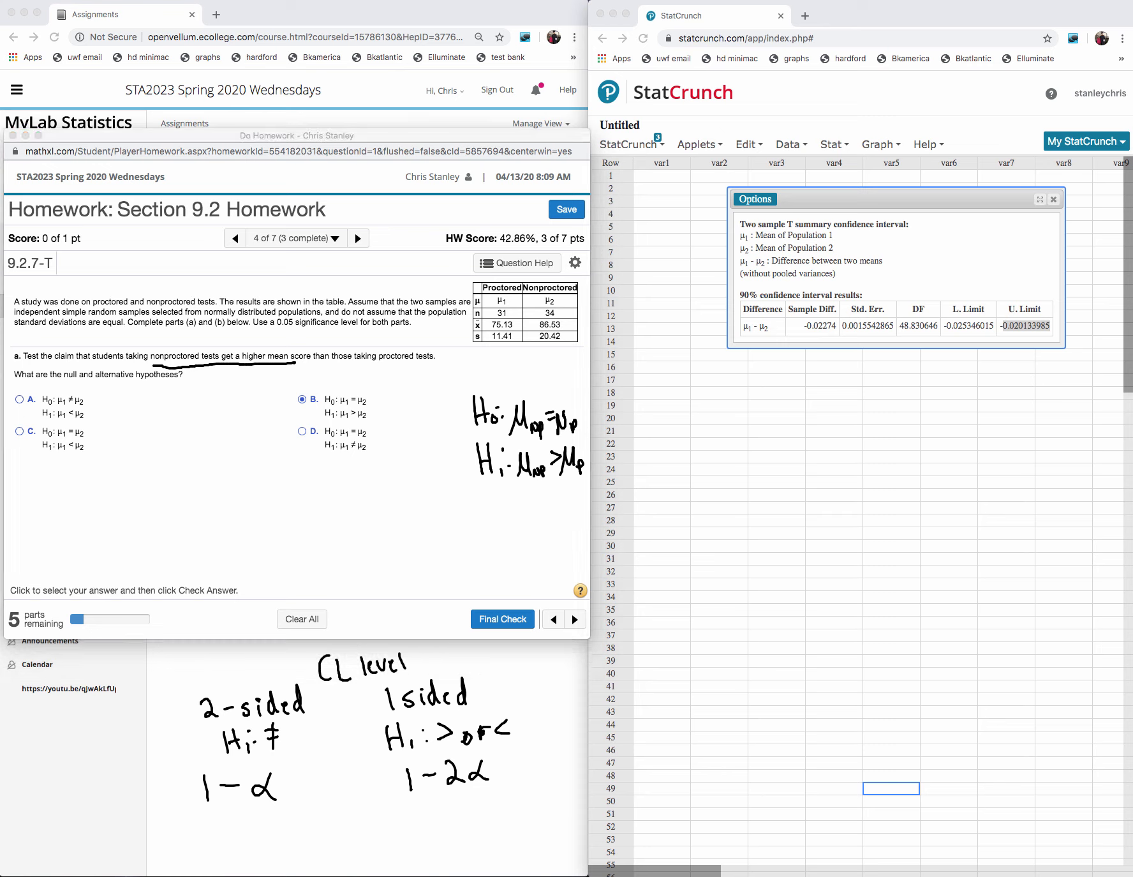
# - Draw arrows under the data table labelling the Proctored column "1st" and the Nonproctored column "2nd"
pyautogui.moveTo(499, 361)
pyautogui.mouseDown()
pyautogui.moveTo(499, 344)
pyautogui.moveTo(498, 379)
pyautogui.moveTo(515, 378)
pyautogui.mouseUp()
pyautogui.moveTo(509, 371); pyautogui.dragTo(558, 350)
pyautogui.moveTo(547, 365)
pyautogui.mouseDown()
pyautogui.moveTo(556, 376)
pyautogui.moveTo(567, 356)
pyautogui.mouseUp()
# - Rewrite the handwritten hypotheses as H₀: μp = μnp and H₁: μp < μnp
pyautogui.moveTo(550, 469)
pyautogui.mouseDown()
pyautogui.moveTo(530, 465)
pyautogui.moveTo(536, 473)
pyautogui.mouseUp()
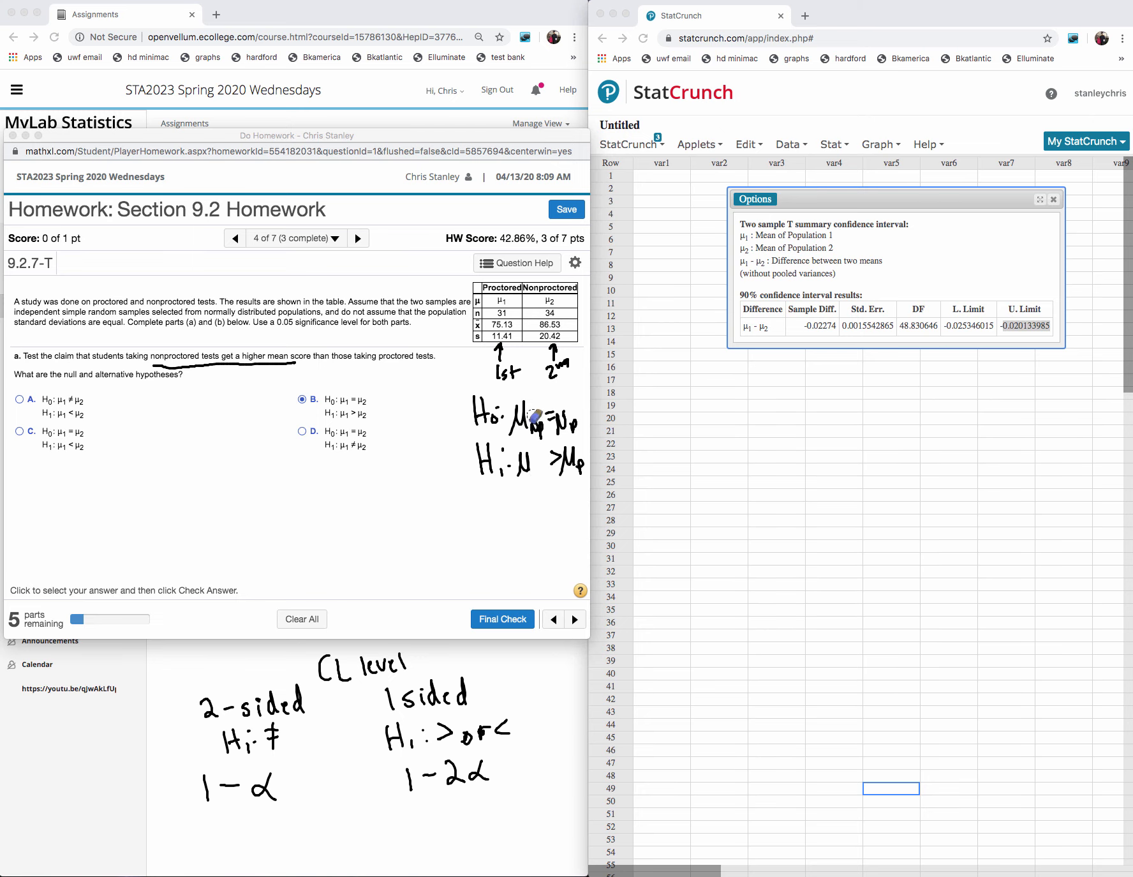
pyautogui.moveTo(533, 416)
pyautogui.mouseDown()
pyautogui.moveTo(536, 434)
pyautogui.moveTo(577, 418)
pyautogui.moveTo(584, 471)
pyautogui.moveTo(556, 448)
pyautogui.moveTo(580, 455)
pyautogui.mouseUp()
pyautogui.click(1130, 191)
pyautogui.moveTo(530, 416)
pyautogui.mouseDown()
pyautogui.moveTo(532, 475)
pyautogui.moveTo(577, 420)
pyautogui.moveTo(591, 457)
pyautogui.mouseUp()
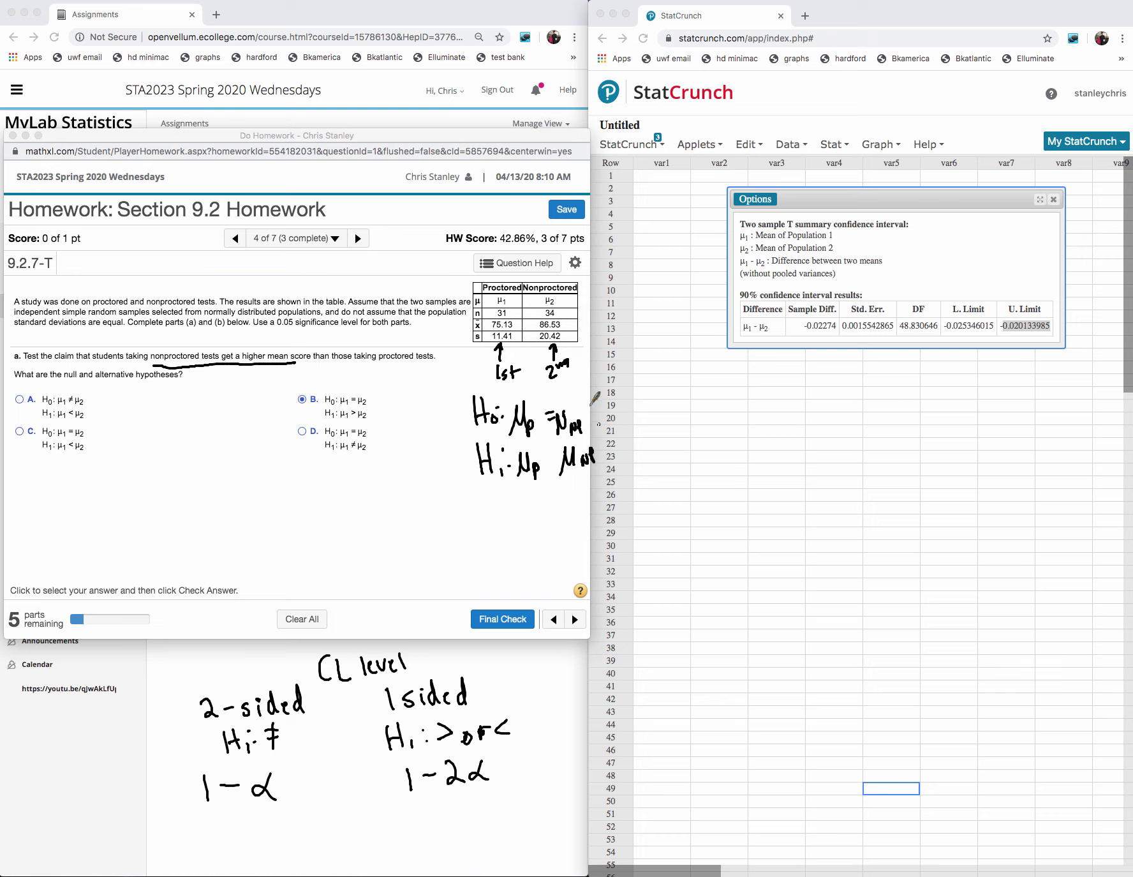
pyautogui.moveTo(538, 410); pyautogui.dragTo(554, 419)
pyautogui.moveTo(559, 444); pyautogui.dragTo(557, 469)
# - Choose hypotheses option C, H₀: μ₁ = μ₂ and H₁: μ₁ < μ₂, submit it and dismiss the feedback
pyautogui.click(19, 433)
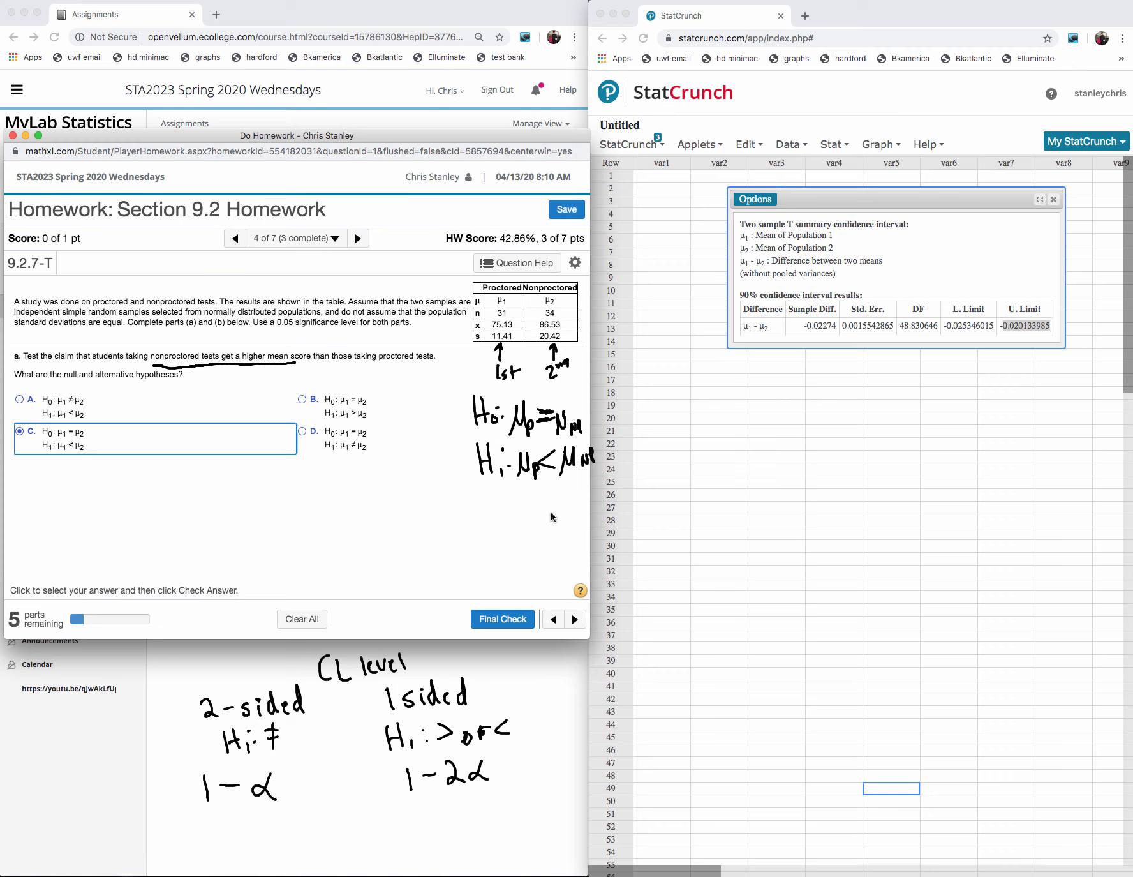
pyautogui.click(502, 620)
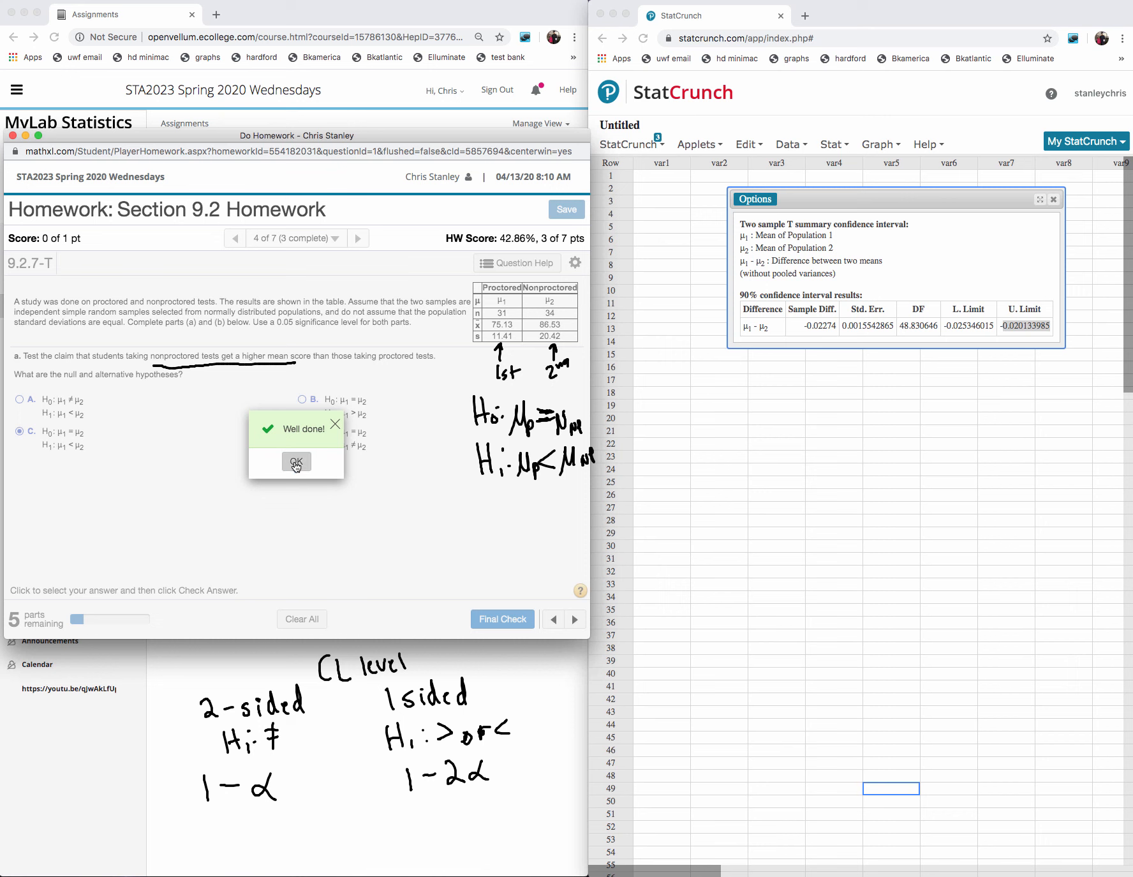
pyautogui.click(301, 462)
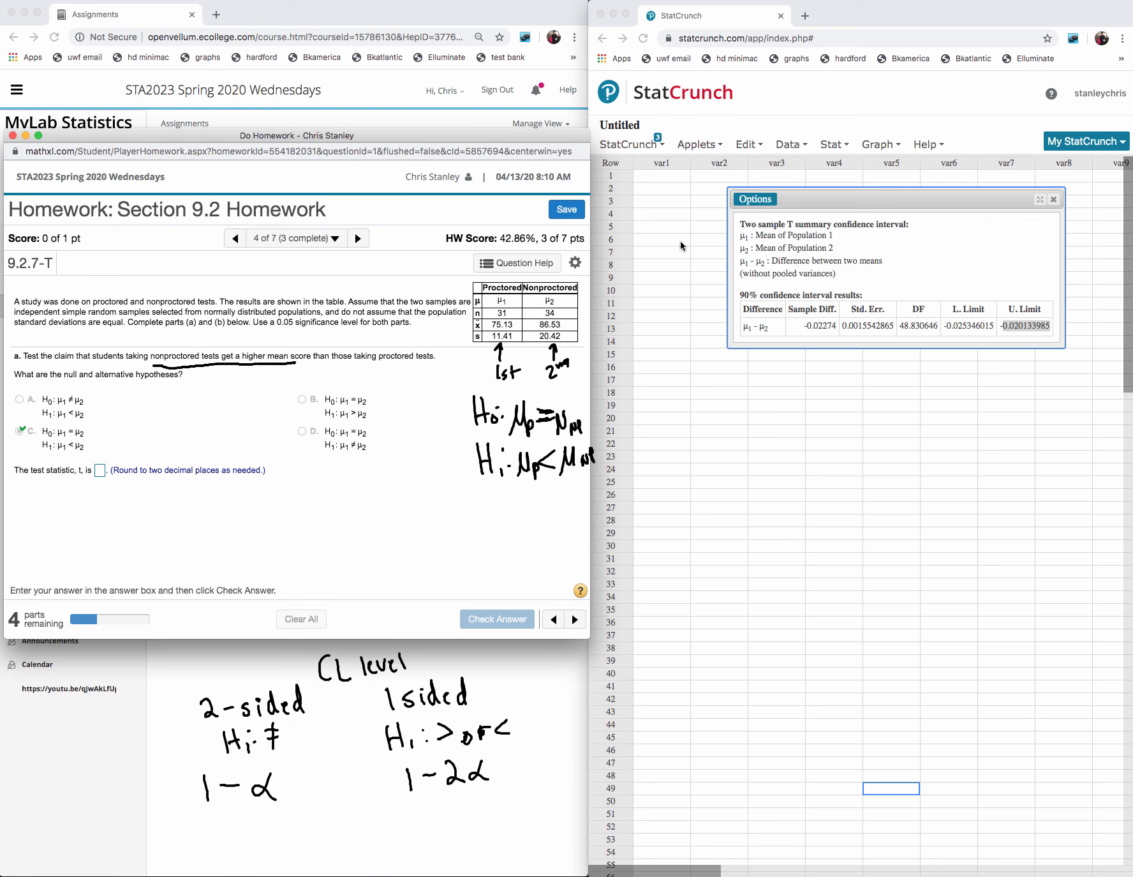
# - Close the old StatCrunch results and enter two-sample T summary data: mean 75.13, std. dev. 11.41, size 31; mean 86.53, std. dev. 20.42, size 34
pyautogui.click(1054, 198)
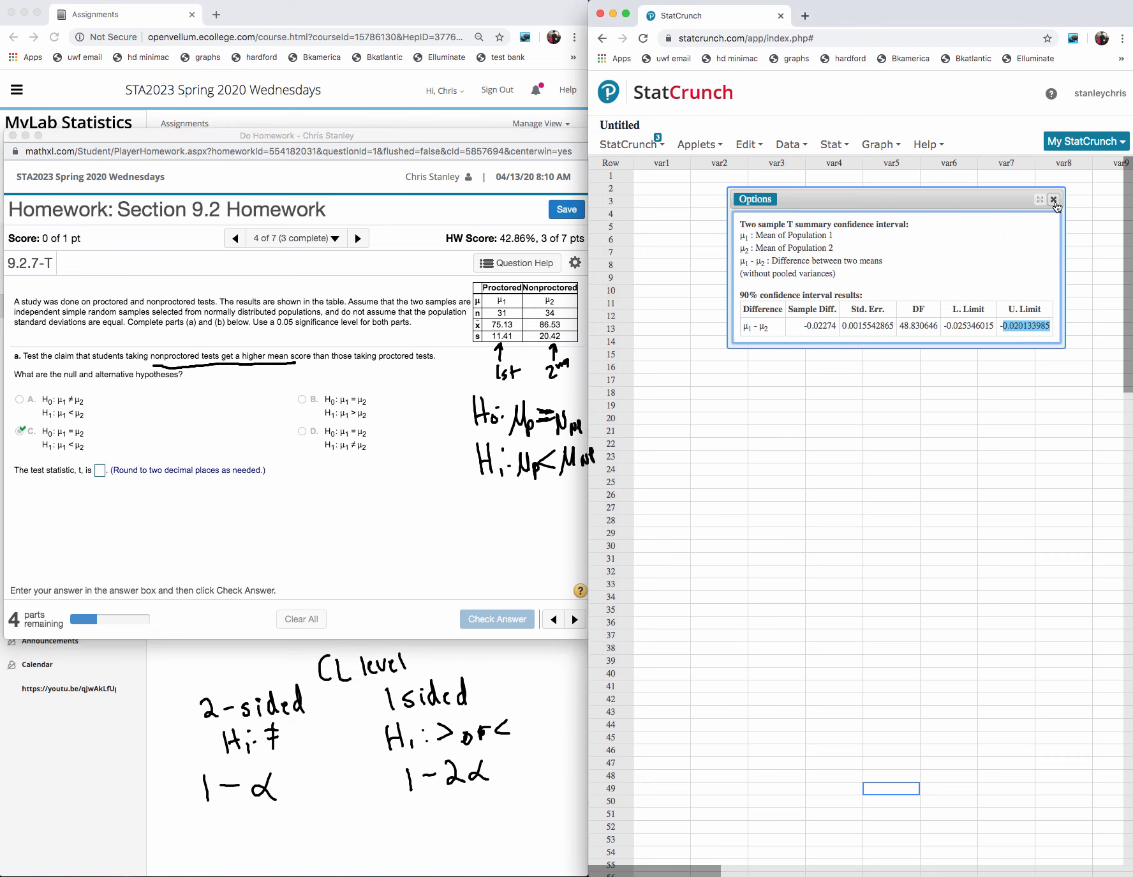
pyautogui.click(1055, 200)
pyautogui.click(831, 146)
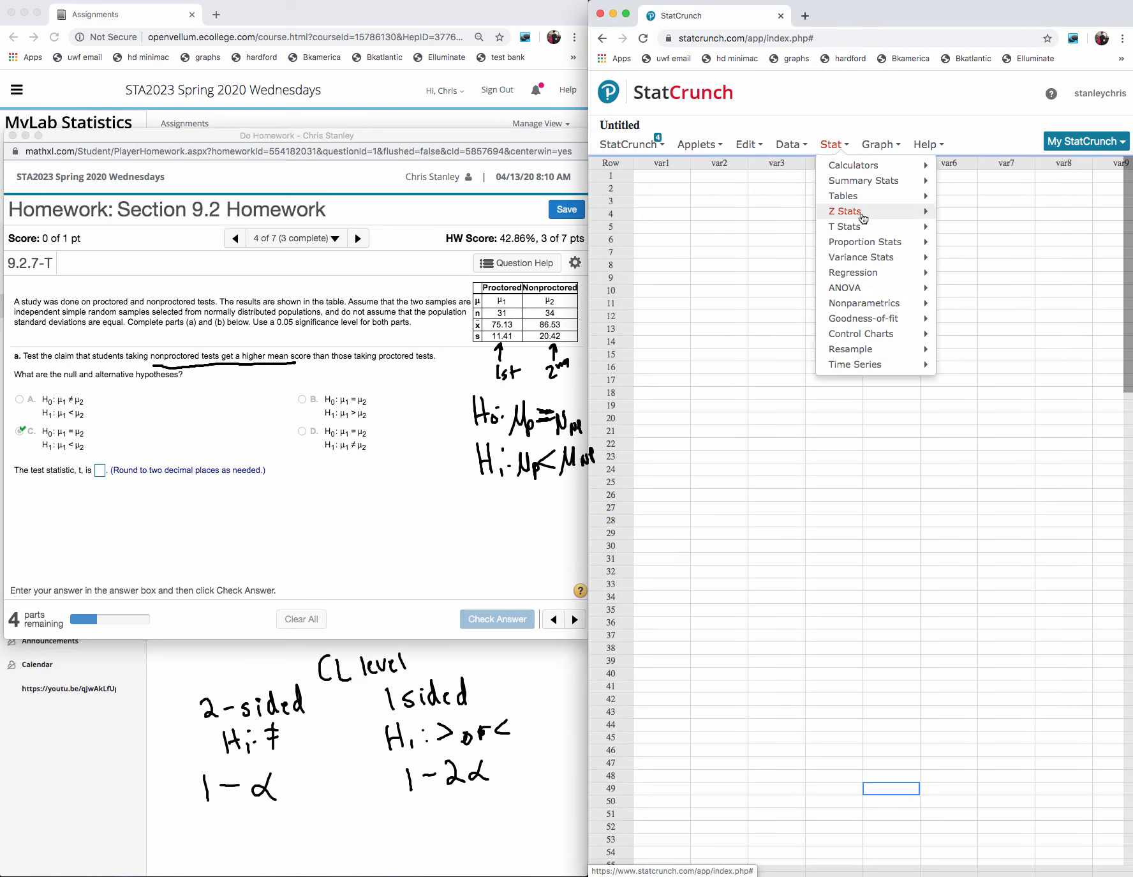
pyautogui.moveTo(875, 232)
pyautogui.moveTo(974, 229)
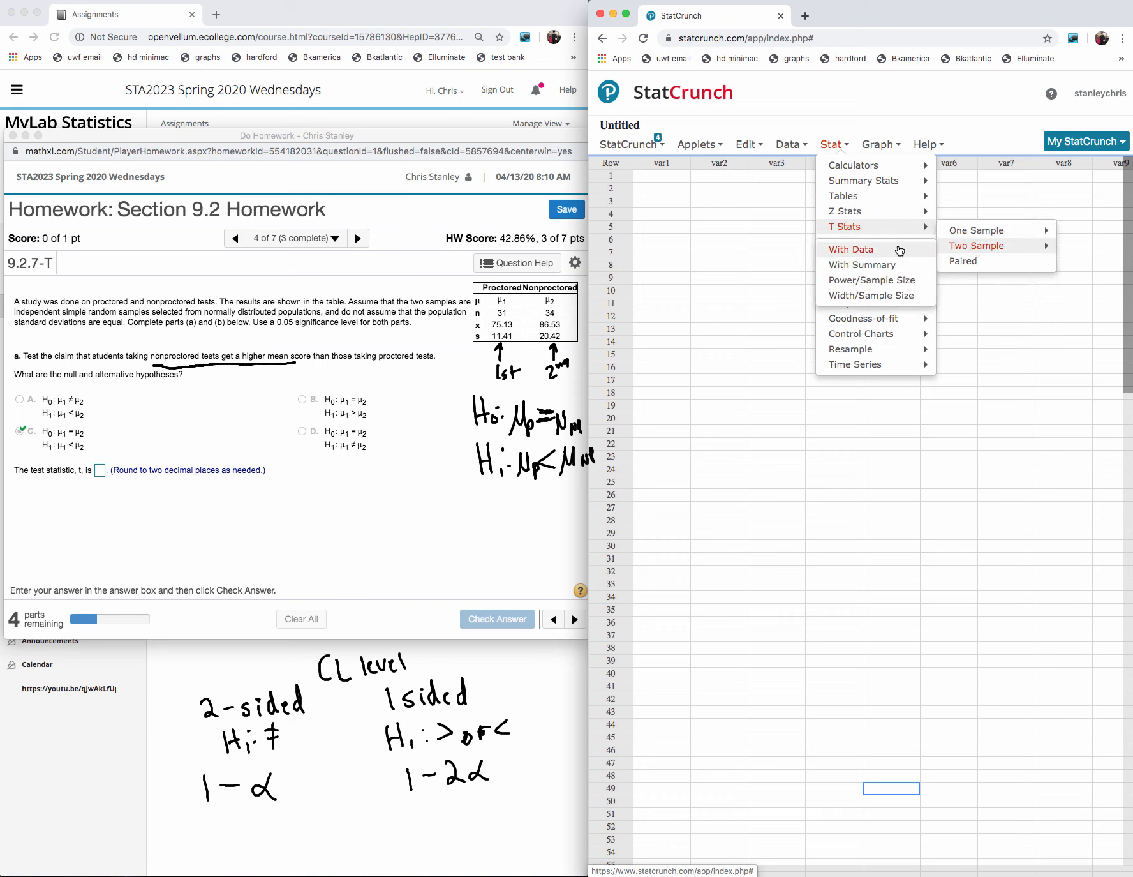
pyautogui.click(887, 269)
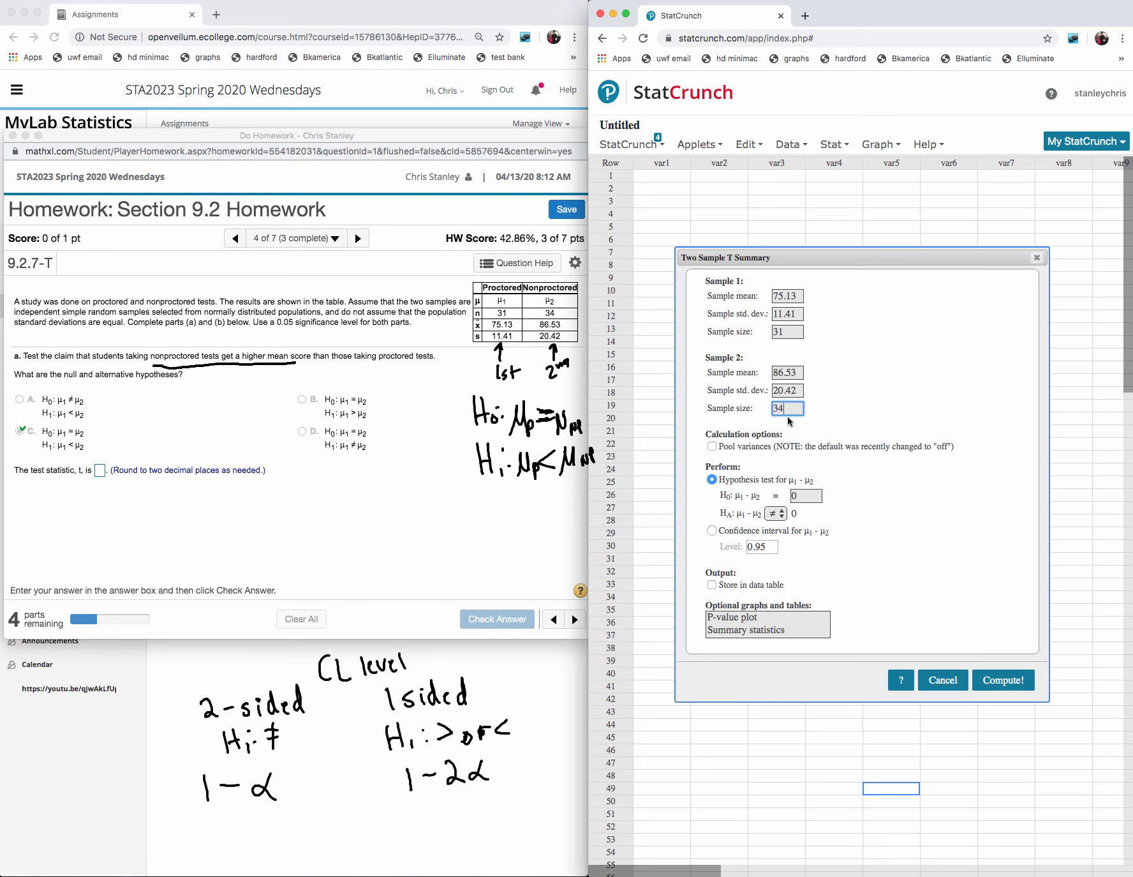
# - Set the alternative hypothesis for μ₁ − μ₂ to < 0 and compute the hypothesis test
pyautogui.click(775, 514)
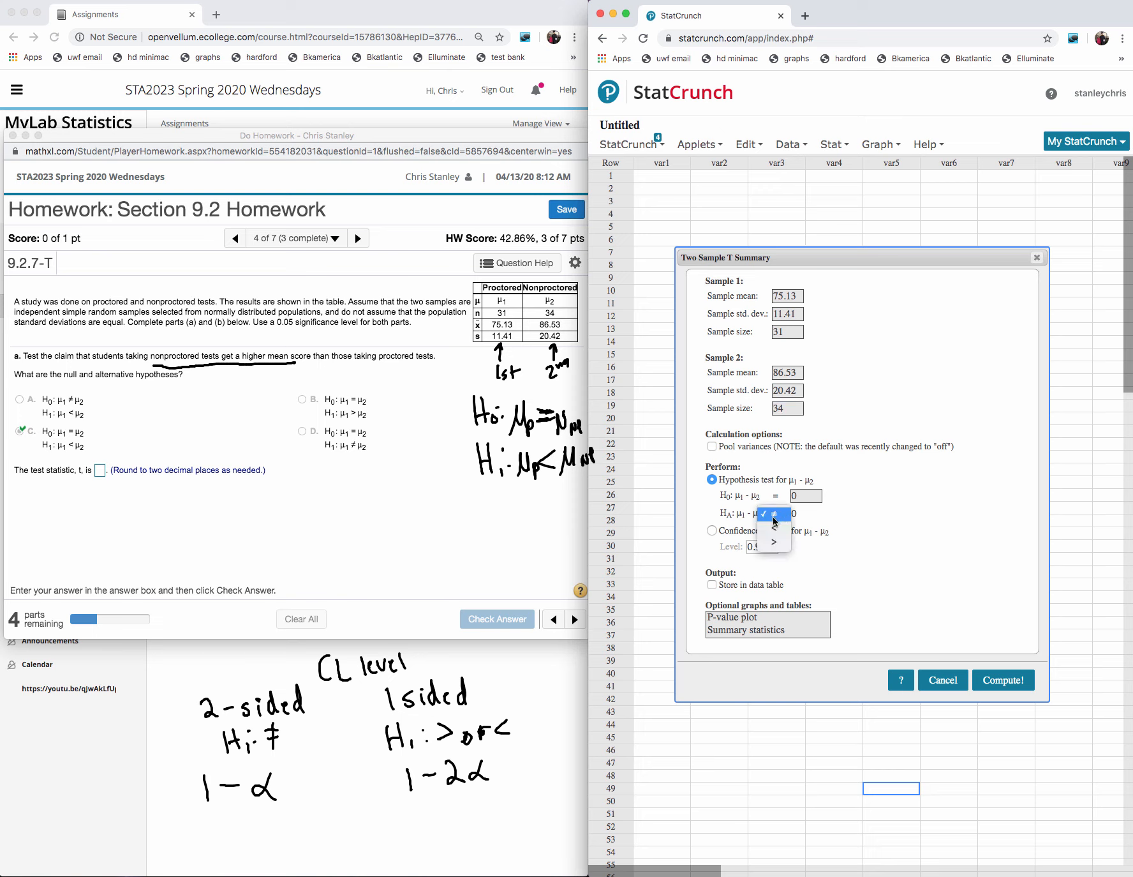
pyautogui.click(774, 527)
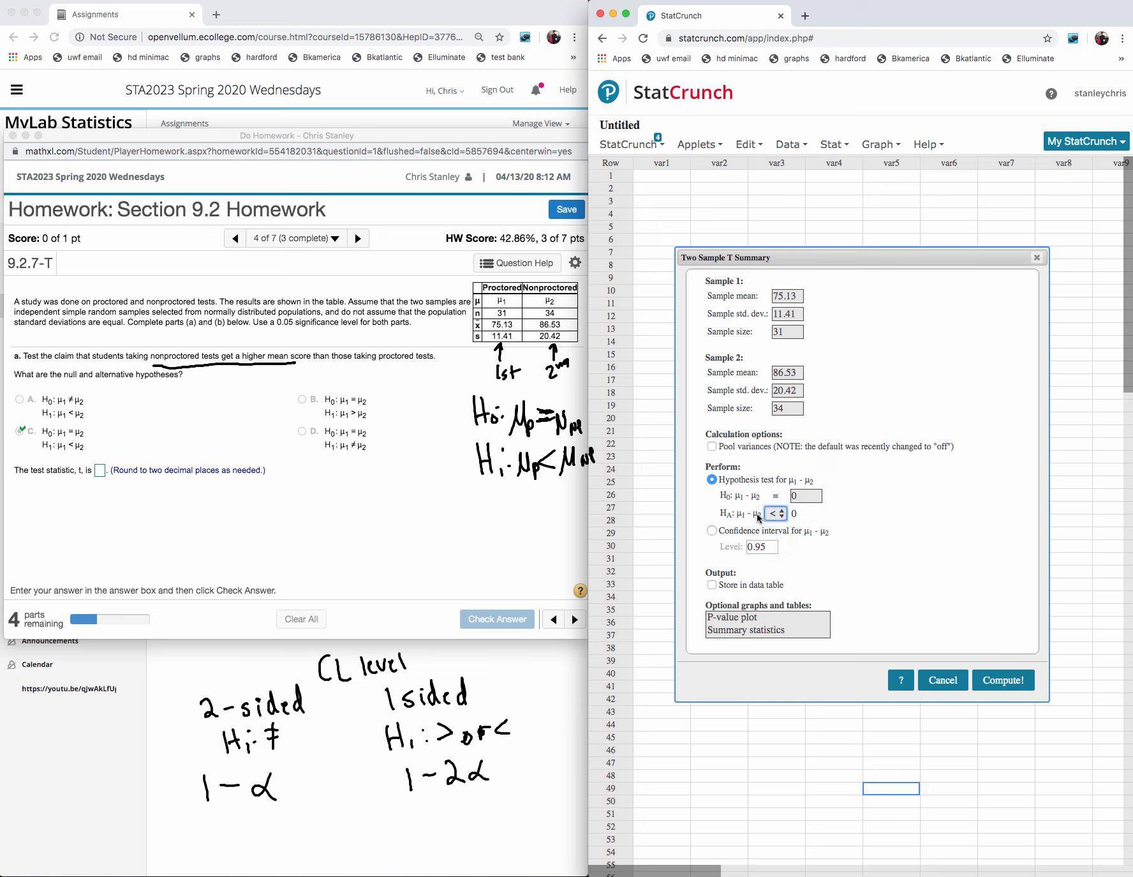
pyautogui.click(1003, 679)
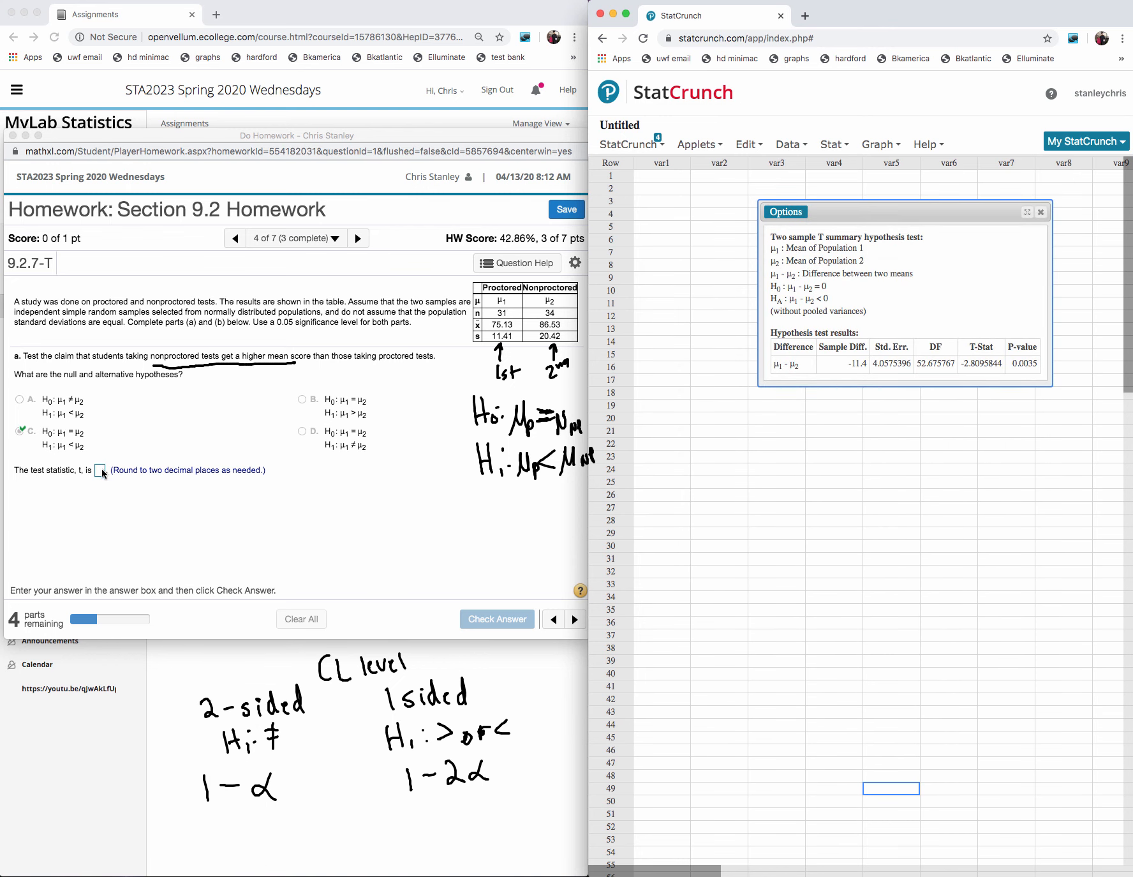
# - Enter −2.81 as the homework's test statistic, check the answer and dismiss the feedback
pyautogui.click(100, 471)
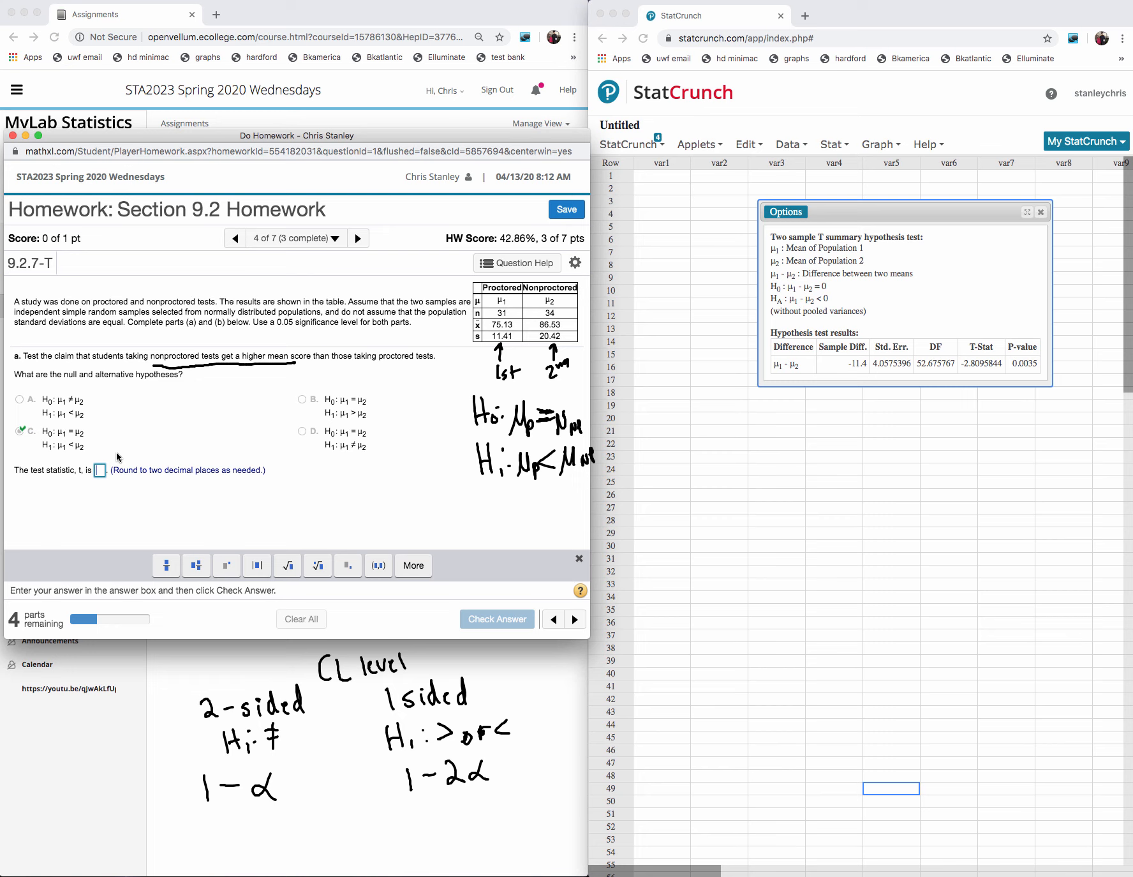
pyautogui.write('-2')
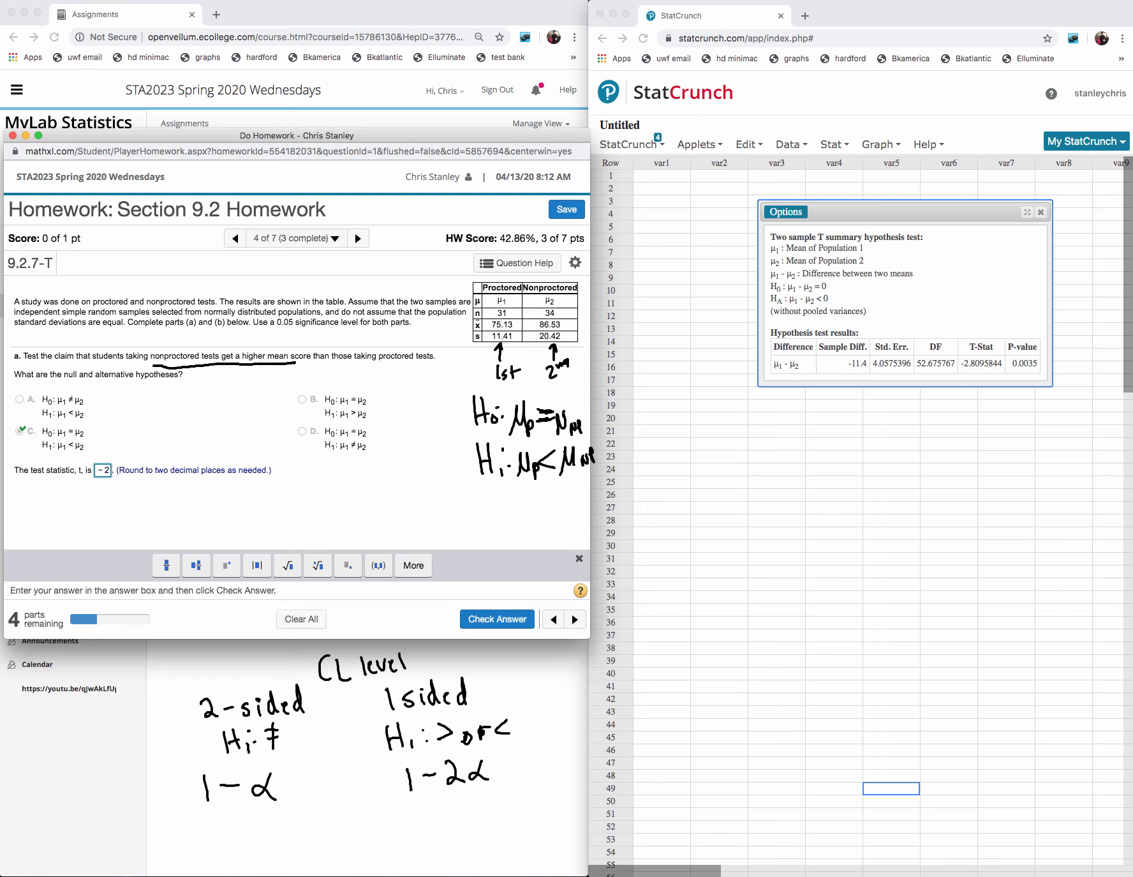
pyautogui.write('.81')
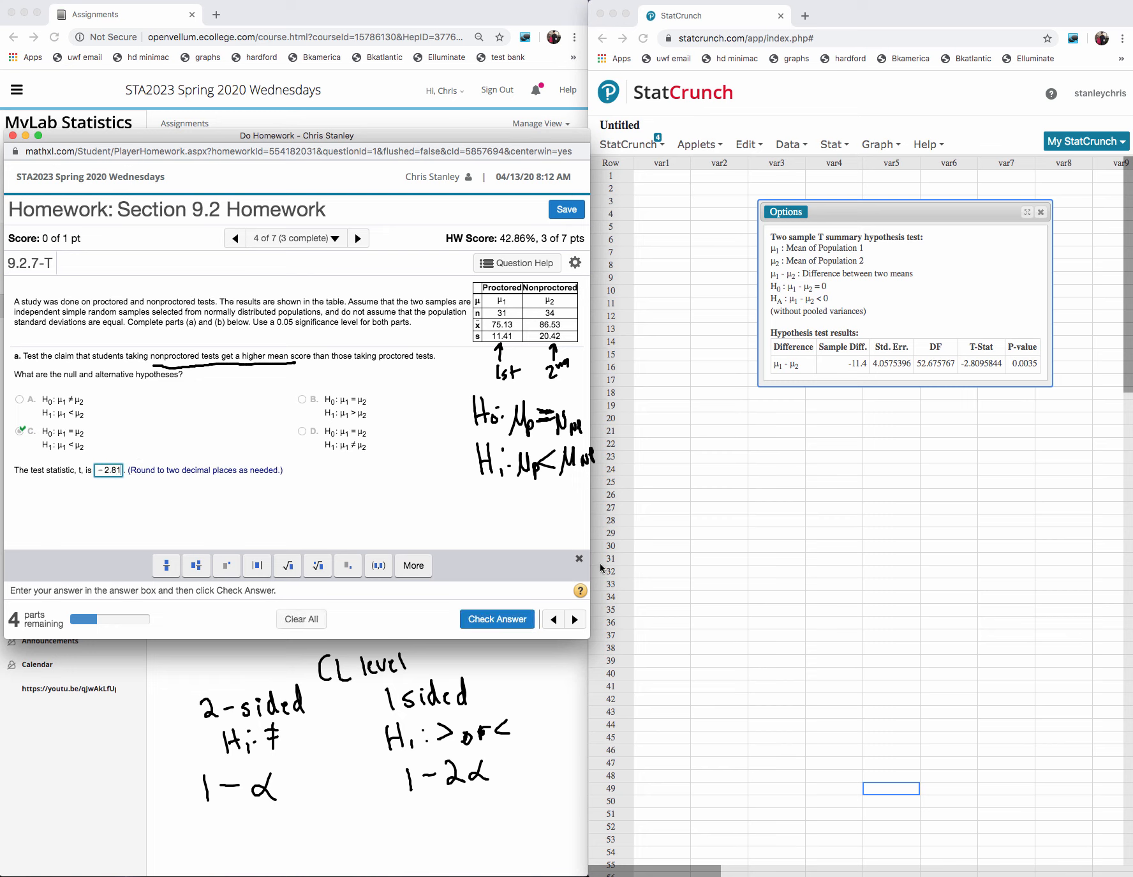
pyautogui.click(525, 619)
pyautogui.click(311, 466)
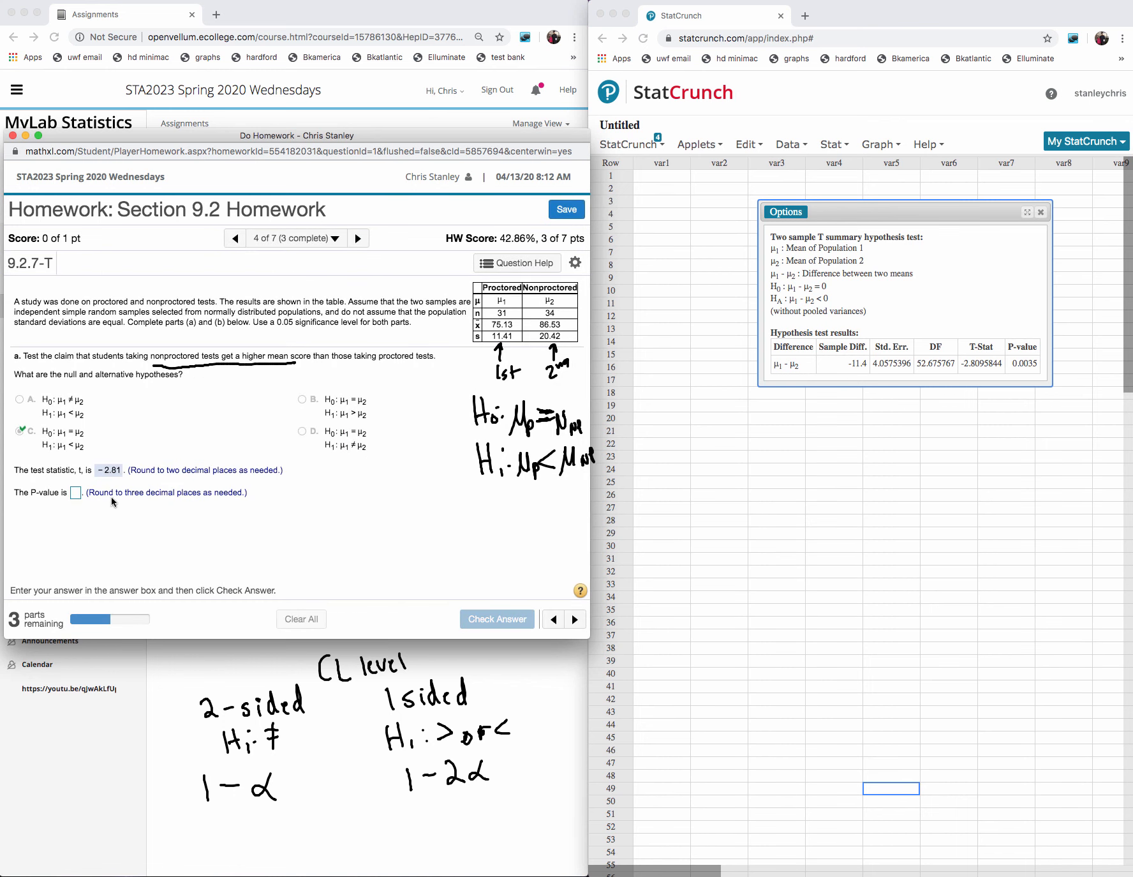
# - Enter 0.004 as the homework's P-value, check the answer and dismiss the feedback
pyautogui.click(75, 492)
pyautogui.write('0')
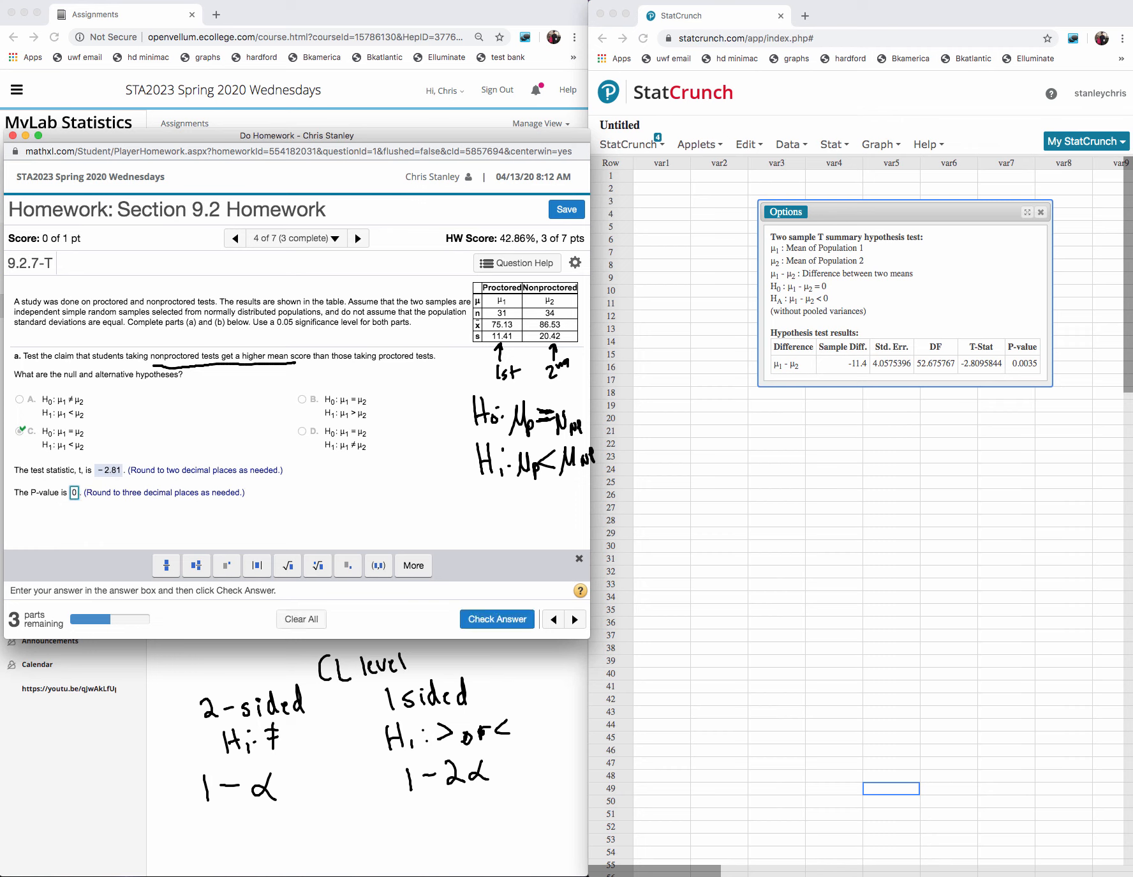
pyautogui.write('.004')
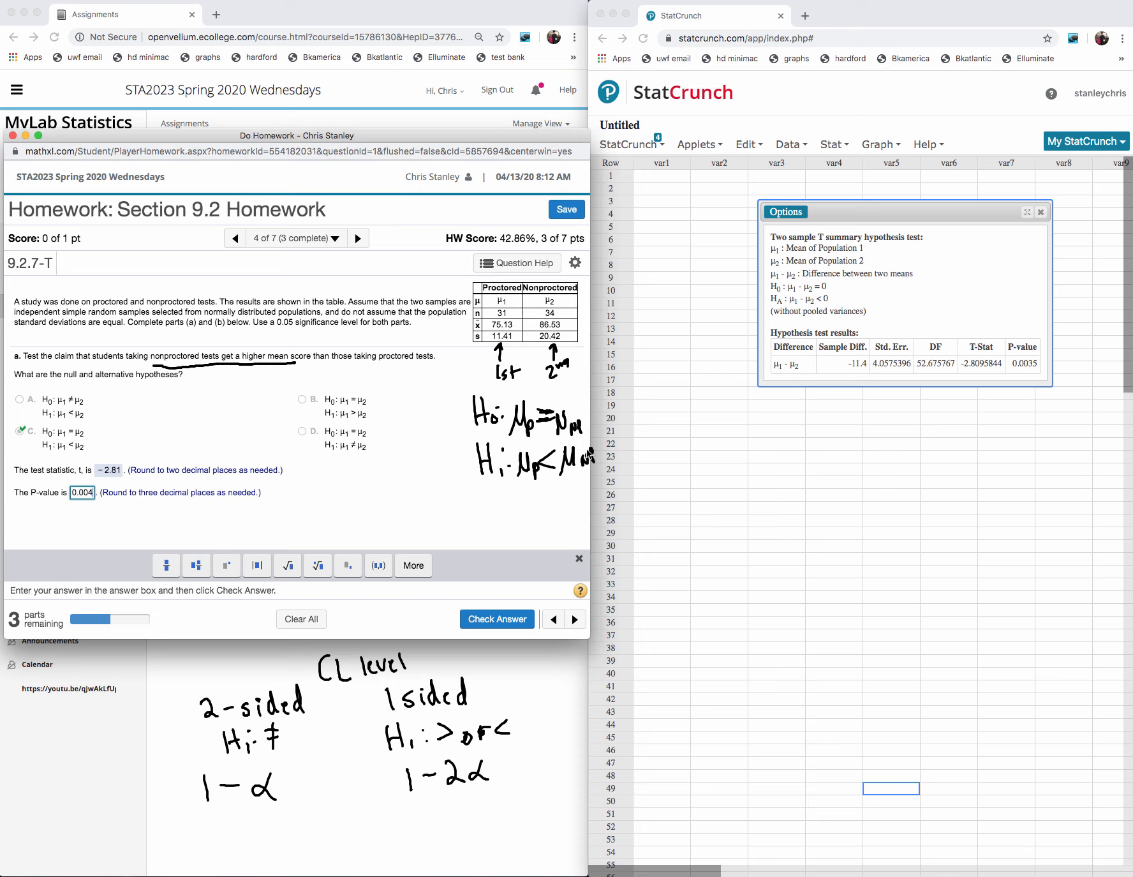
pyautogui.click(503, 620)
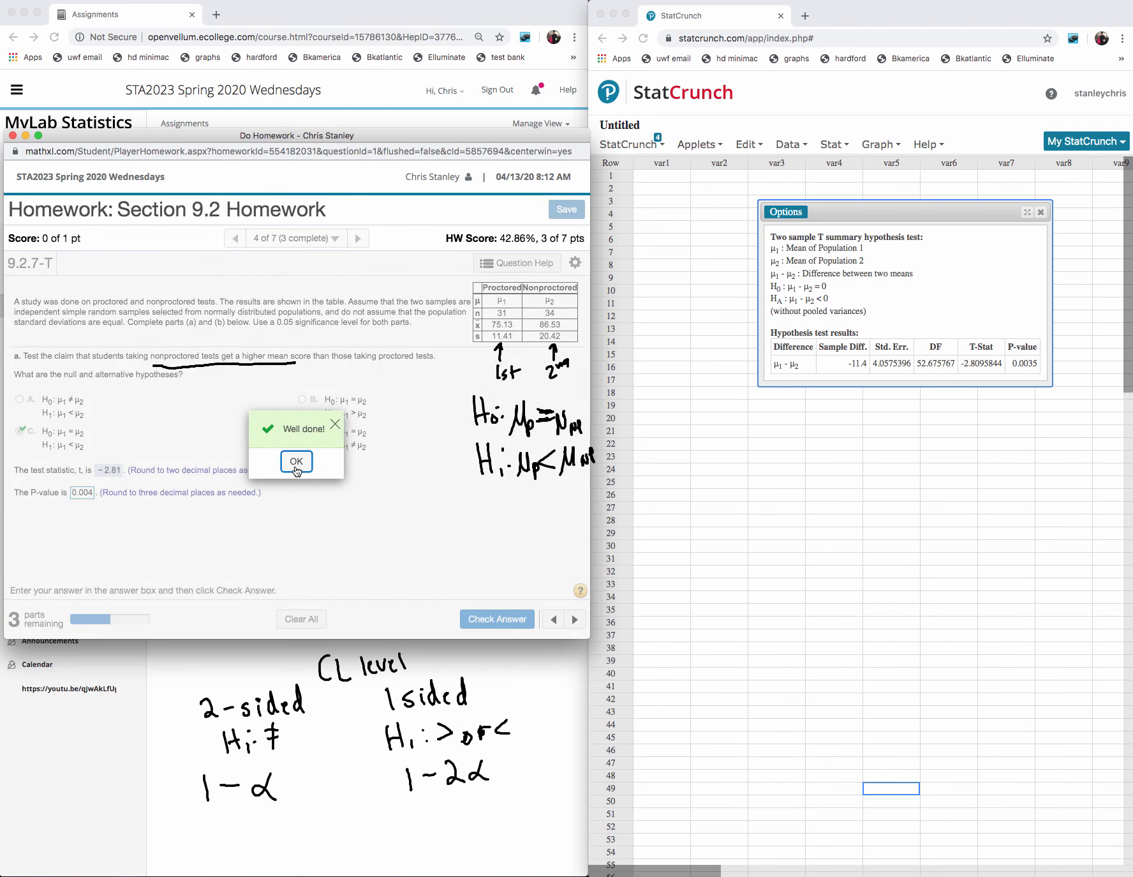
pyautogui.click(296, 468)
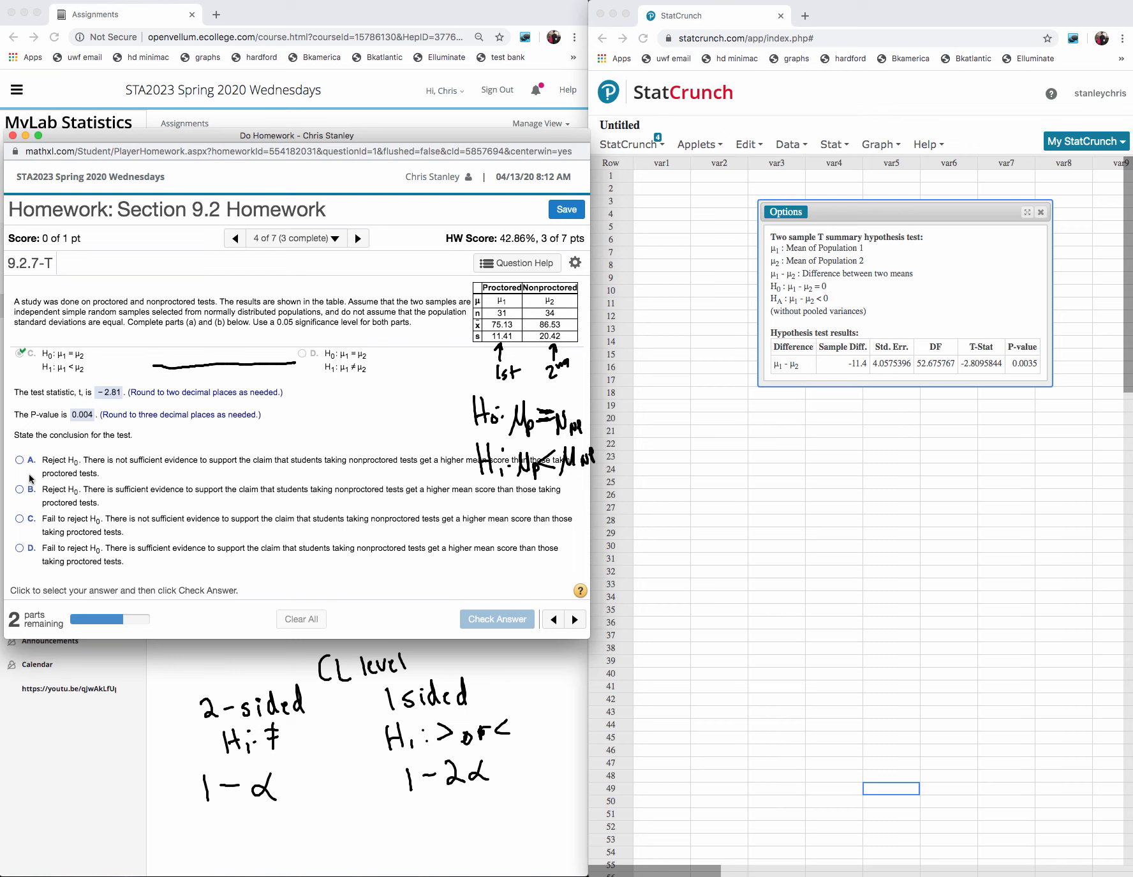
# - Answer the test conclusion with option B, reject H₀ with sufficient evidence, check it and dismiss the feedback
pyautogui.click(20, 489)
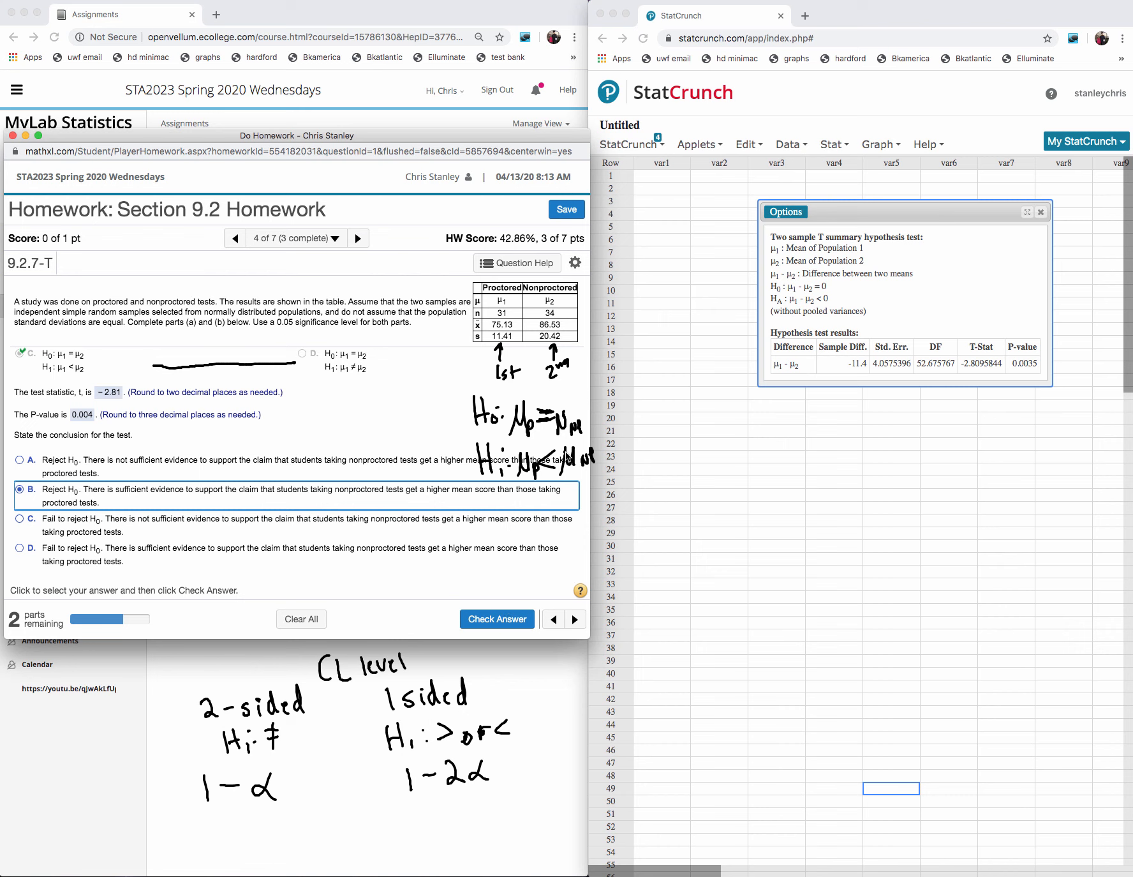
pyautogui.click(497, 618)
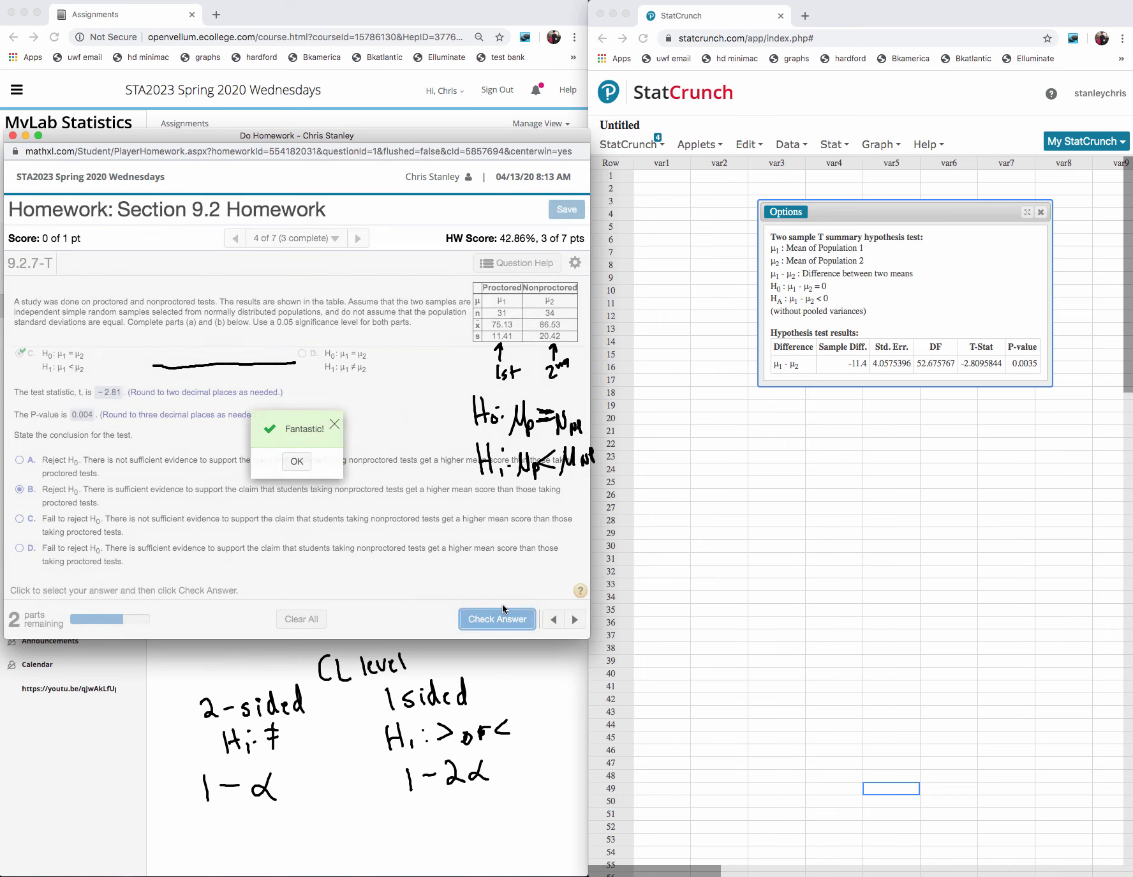
pyautogui.click(296, 460)
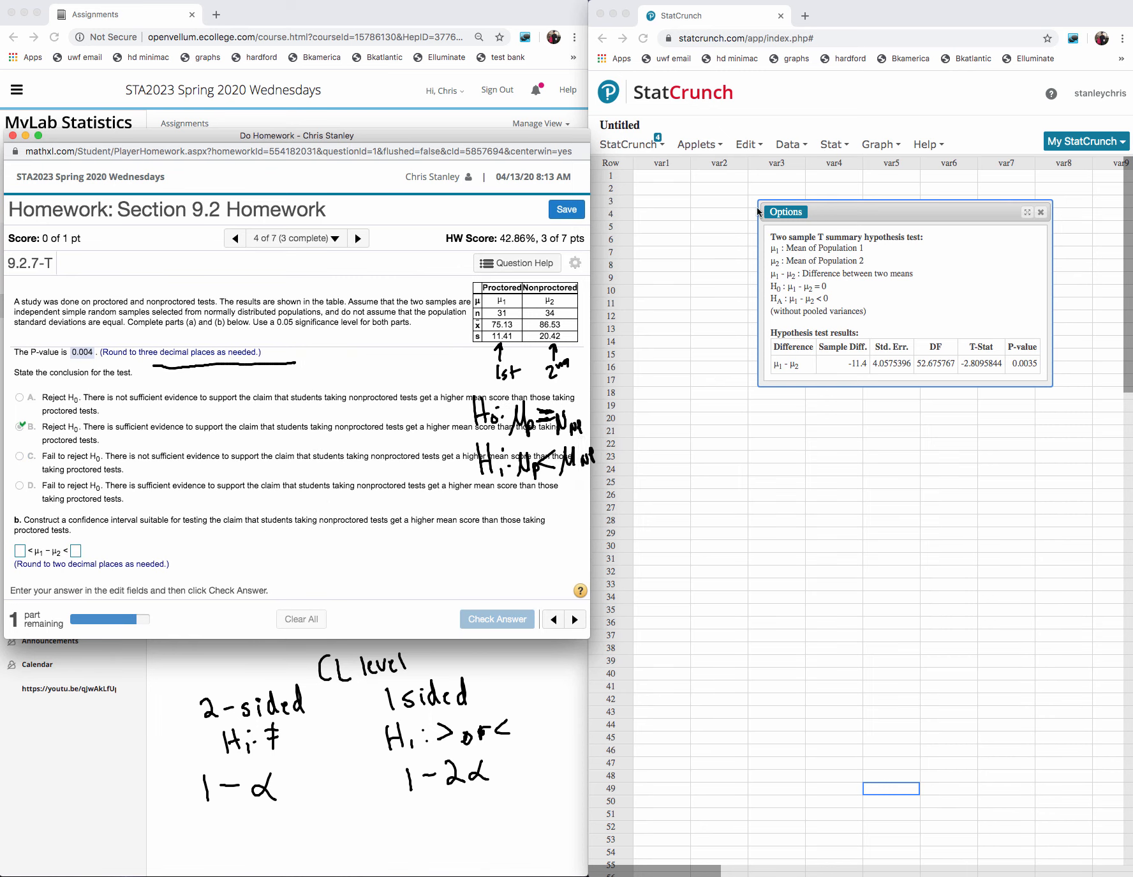
# - Reopen the two-sample T summary options and compute a confidence interval for μ₁ − μ₂ at level 0.9
pyautogui.click(786, 212)
pyautogui.click(786, 229)
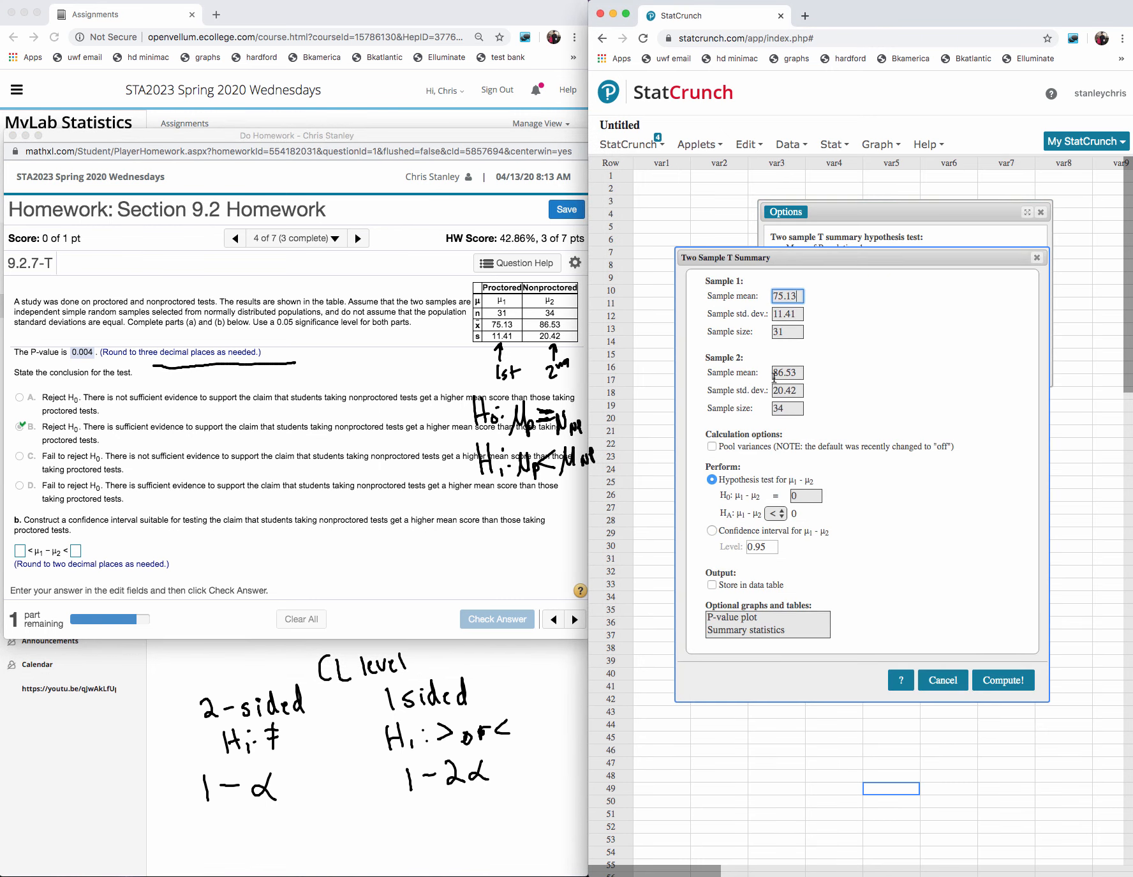
pyautogui.click(712, 530)
pyautogui.click(773, 547)
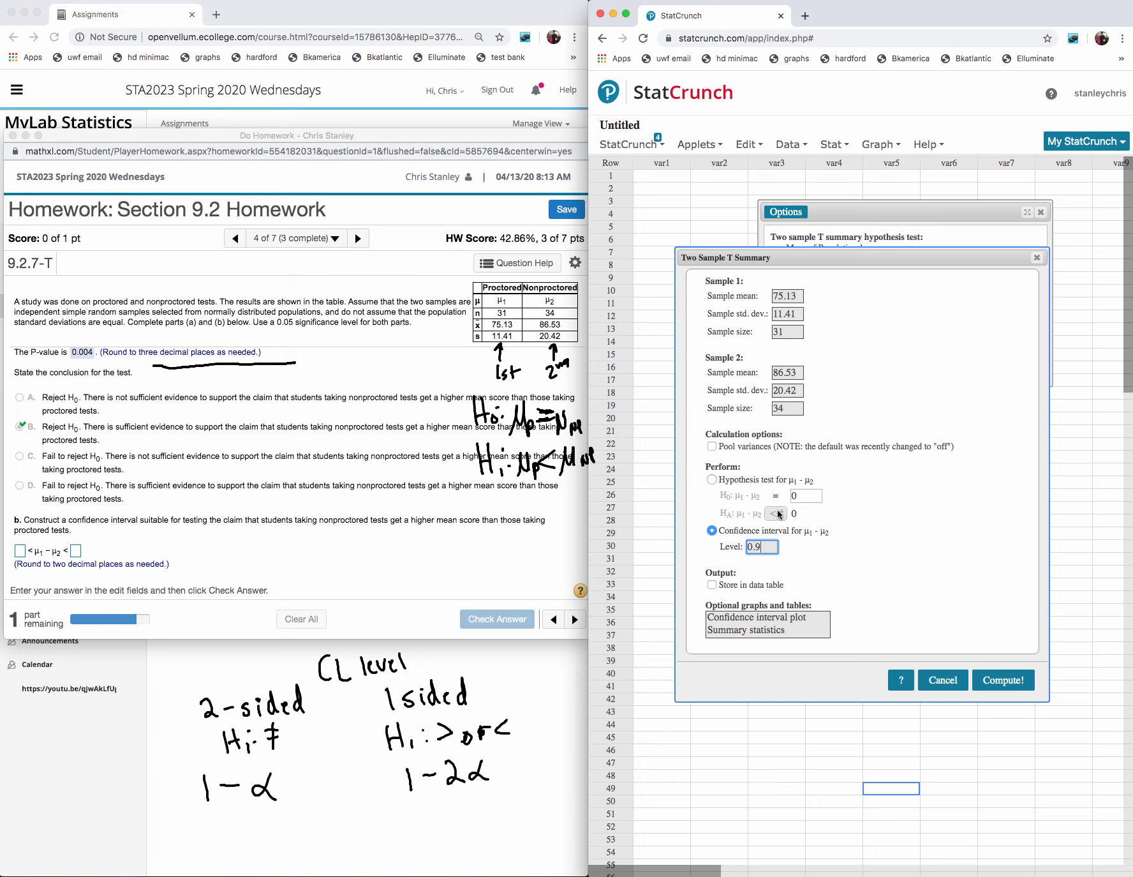
pyautogui.click(993, 680)
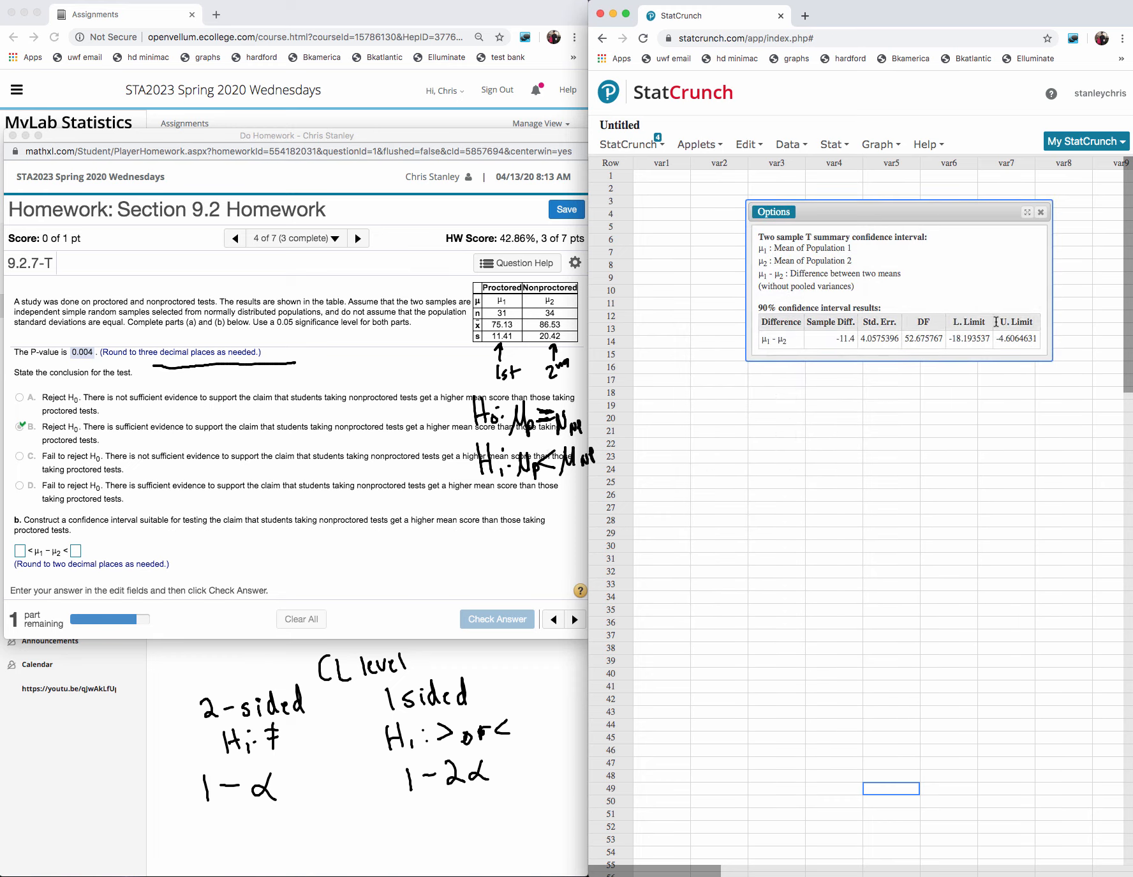
# - Copy the computed lower limit −18.193537 and upper limit −4.6064631 into the homework's confidence interval answer
pyautogui.moveTo(991, 338); pyautogui.dragTo(947, 340)
pyautogui.hotkey('ctrl', 'c')
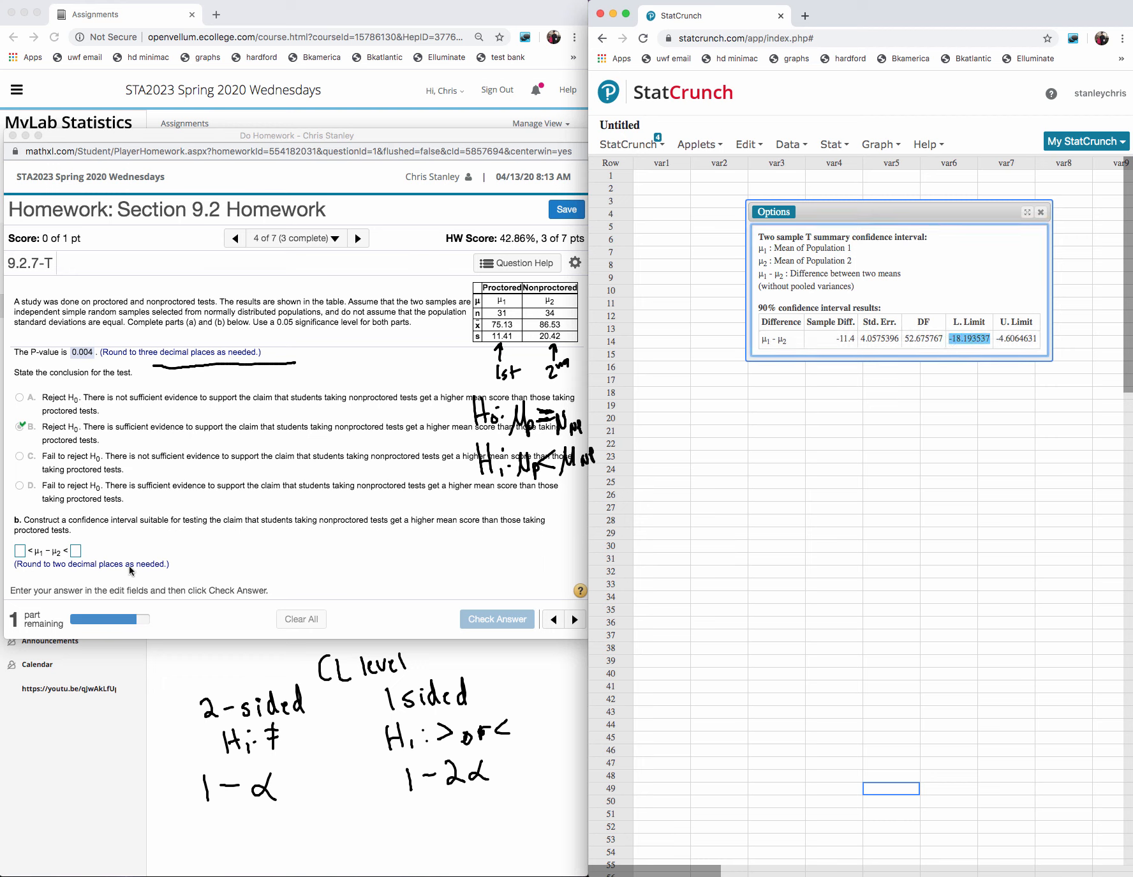
pyautogui.click(19, 550)
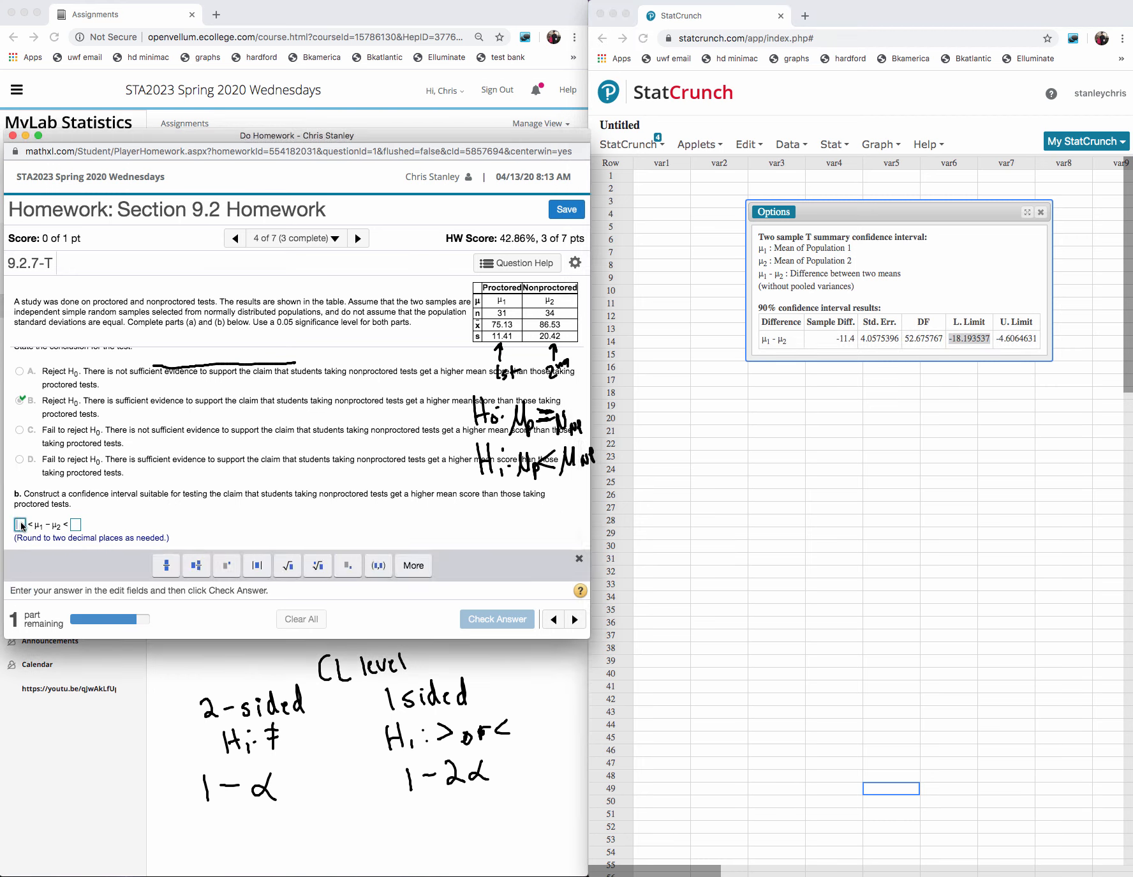
pyautogui.hotkey('ctrl', 'v')
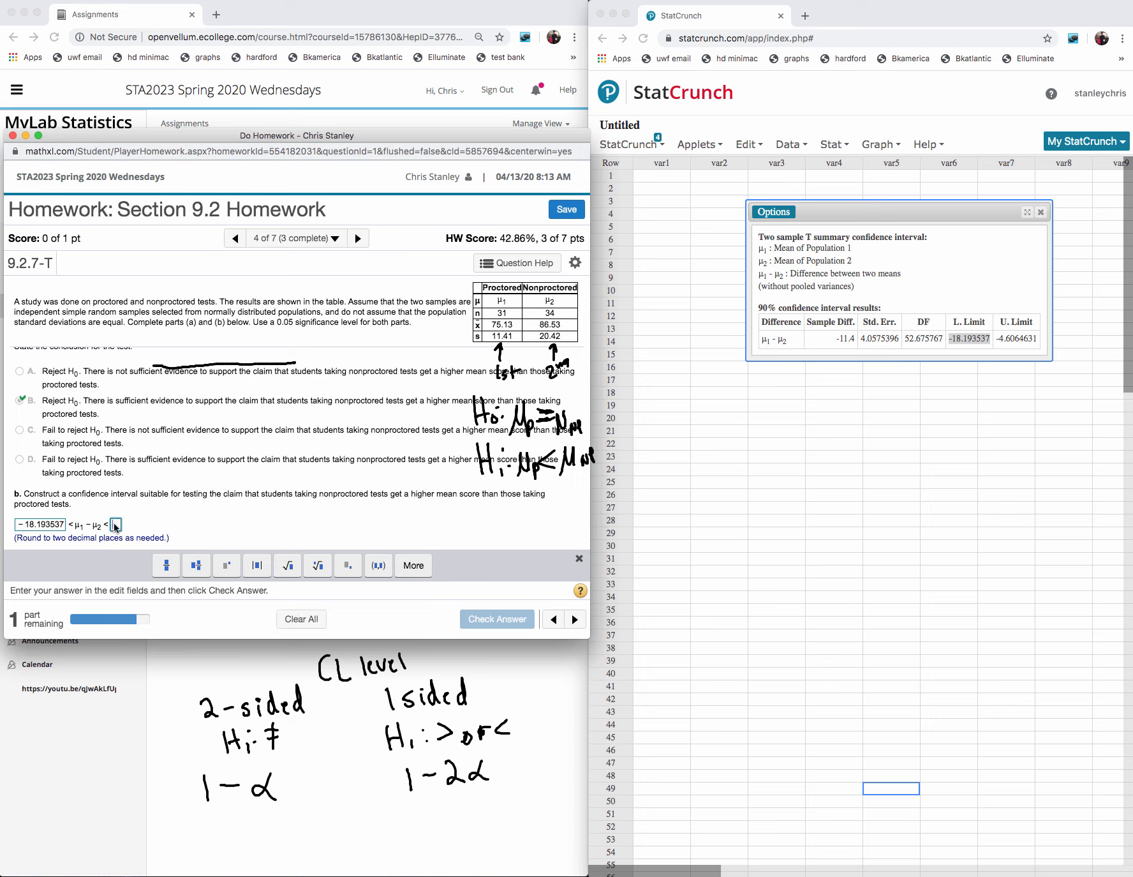
pyautogui.click(1025, 337)
pyautogui.moveTo(1042, 337); pyautogui.dragTo(993, 338)
pyautogui.press('super+c')
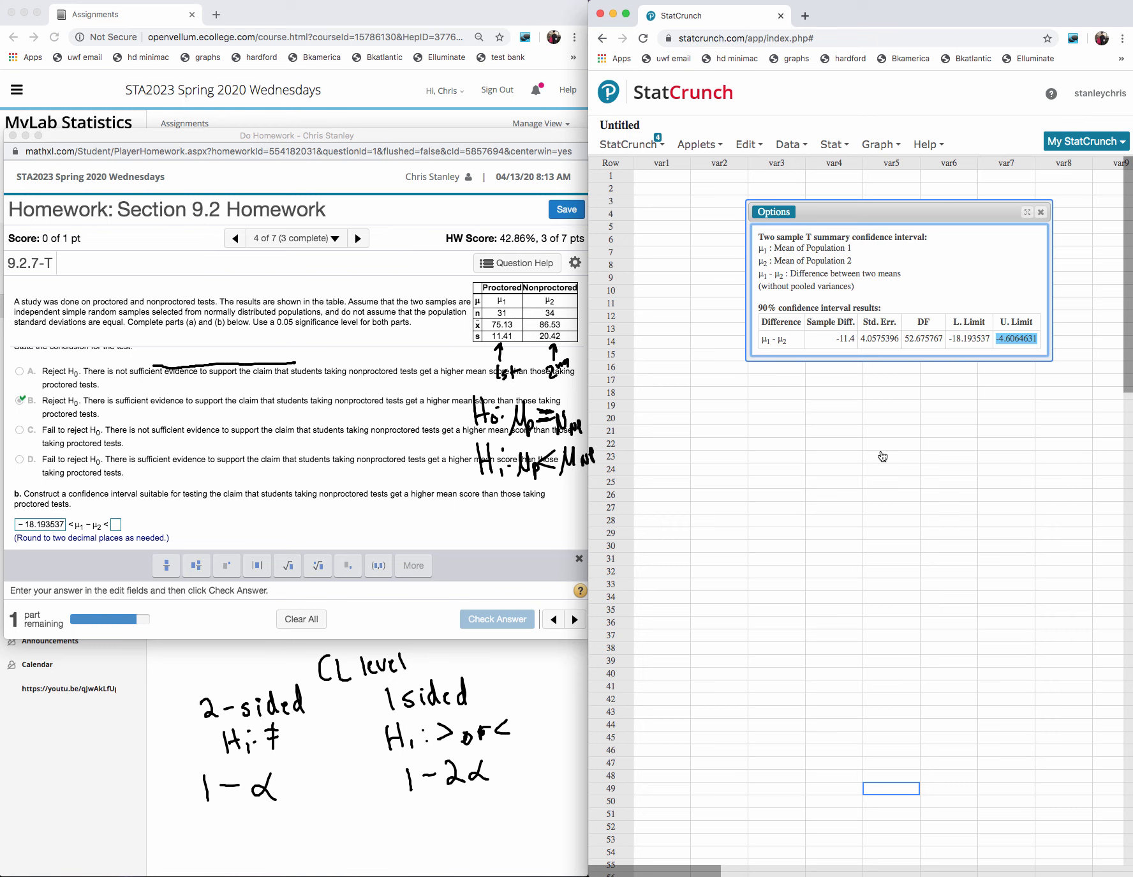
pyautogui.click(116, 524)
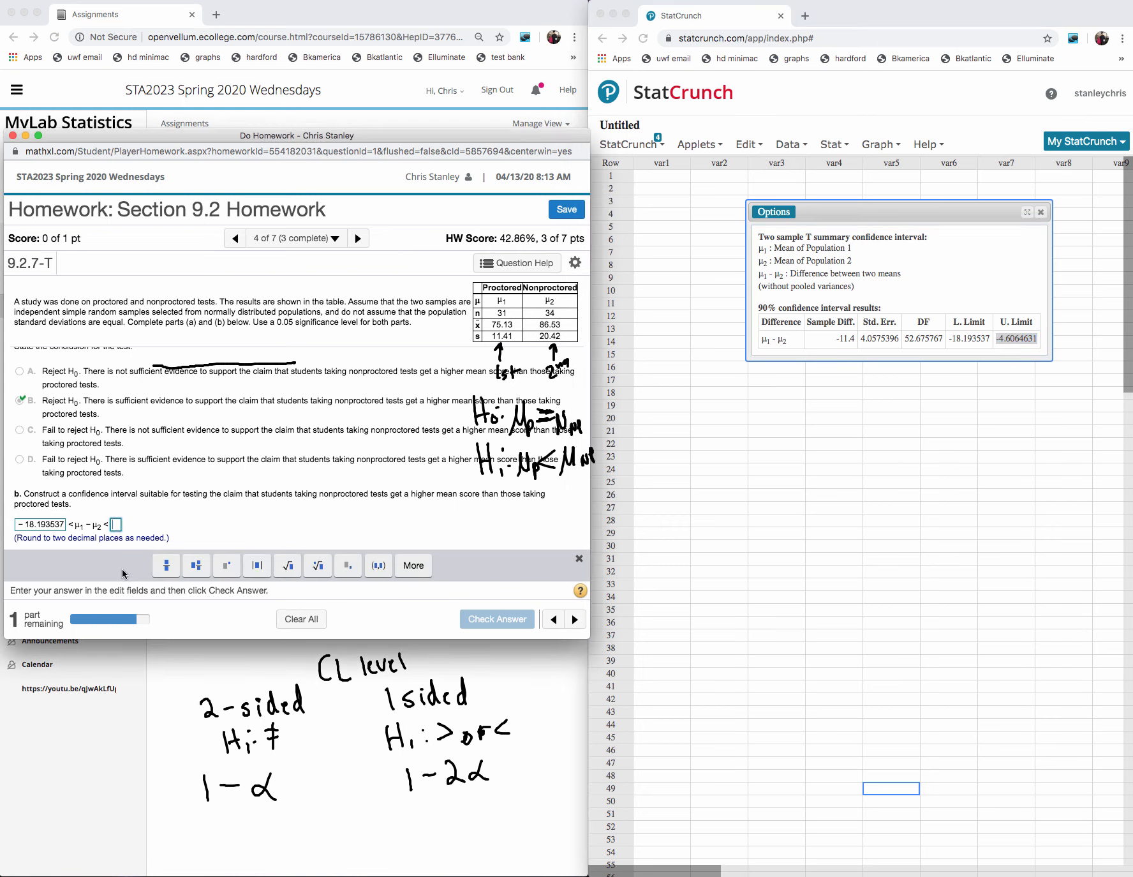
pyautogui.press('super+v')
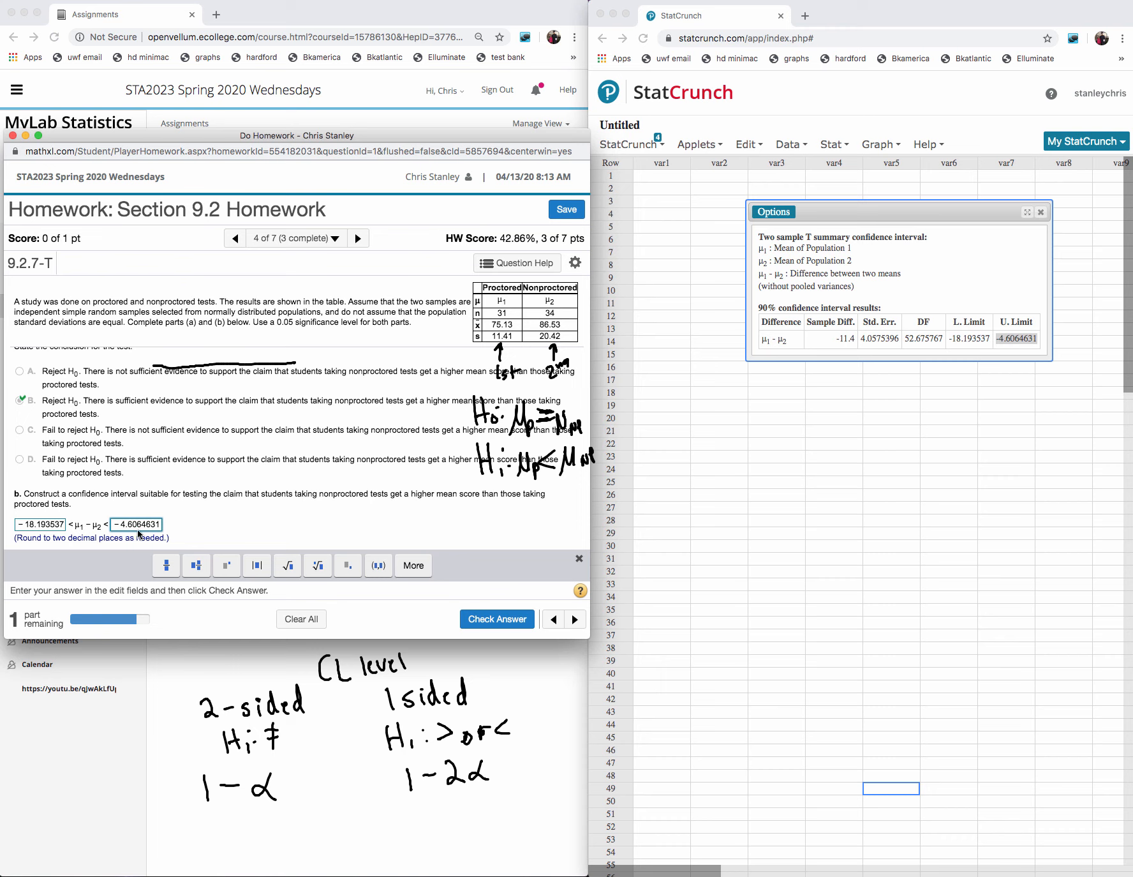
# - Round the interval limits to −18.19 and −4.61, check the answer and dismiss the feedback
pyautogui.click(60, 527)
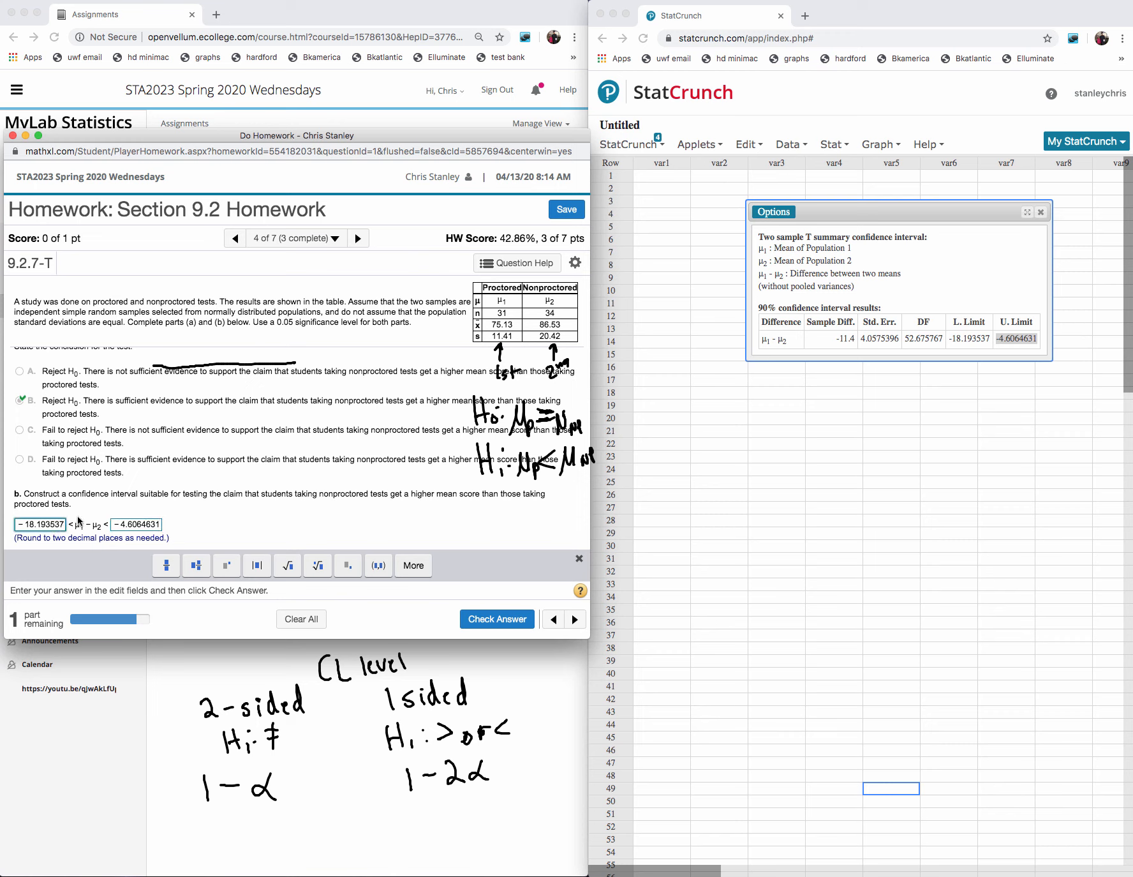
pyautogui.press('BackSpace')
pyautogui.press('BackSpace')
pyautogui.press('BackSpace')
pyautogui.press('BackSpace')
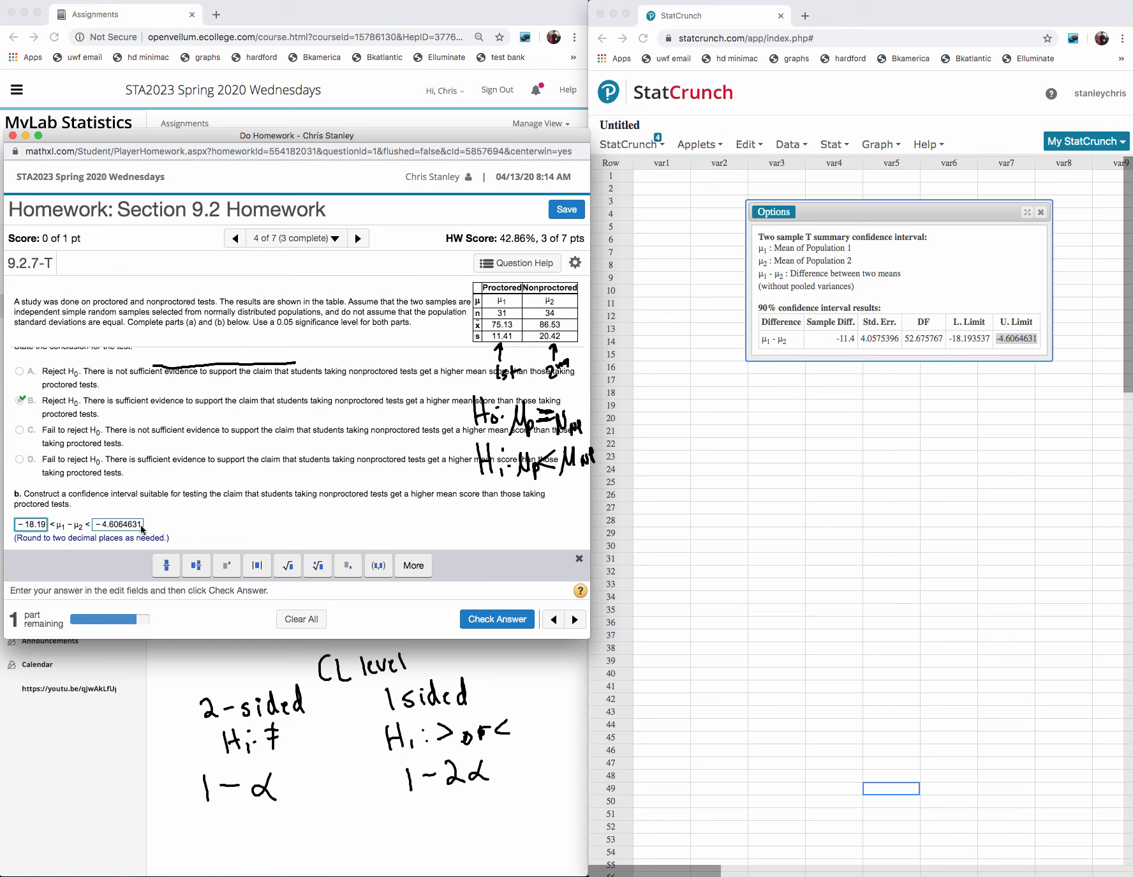
pyautogui.click(141, 525)
pyautogui.press('BackSpace')
pyautogui.press('BackSpace')
pyautogui.press('BackSpace')
pyautogui.press('BackSpace')
pyautogui.press('BackSpace')
pyautogui.press('BackSpace')
pyautogui.write('1')
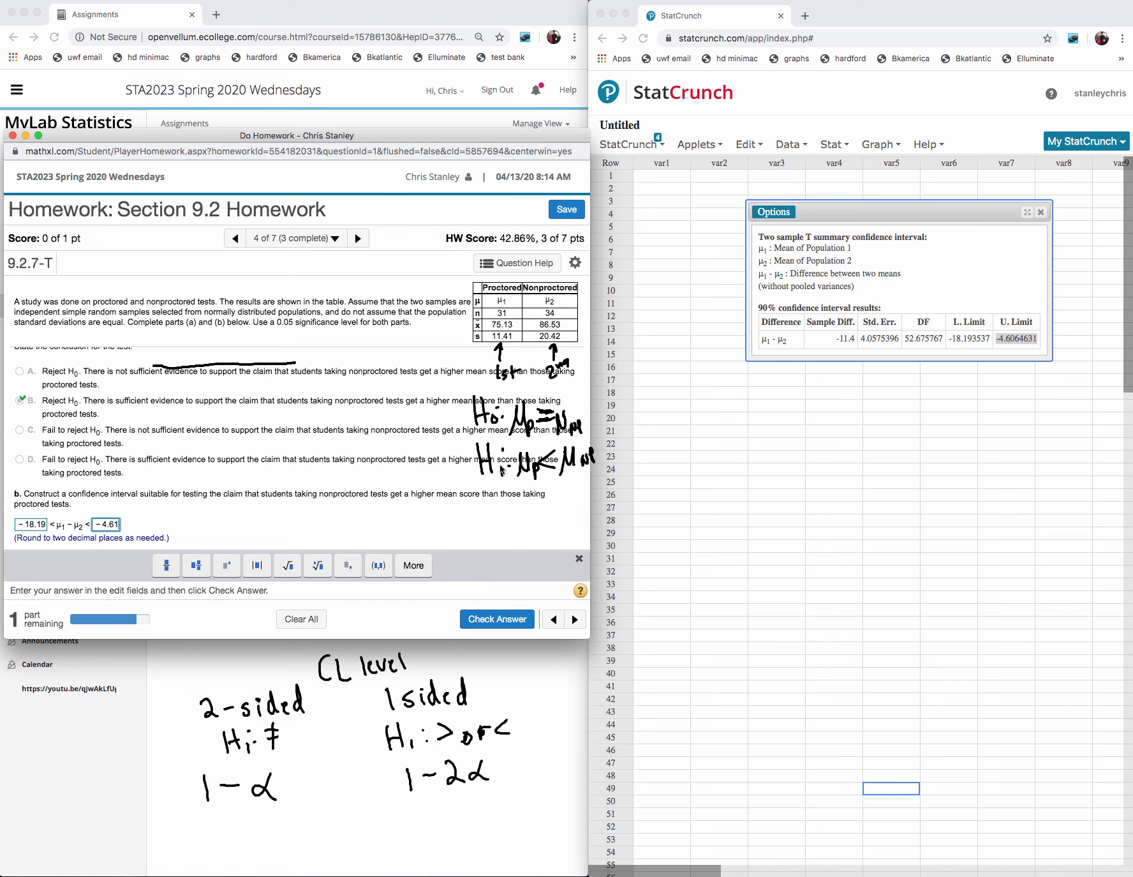
pyautogui.click(495, 617)
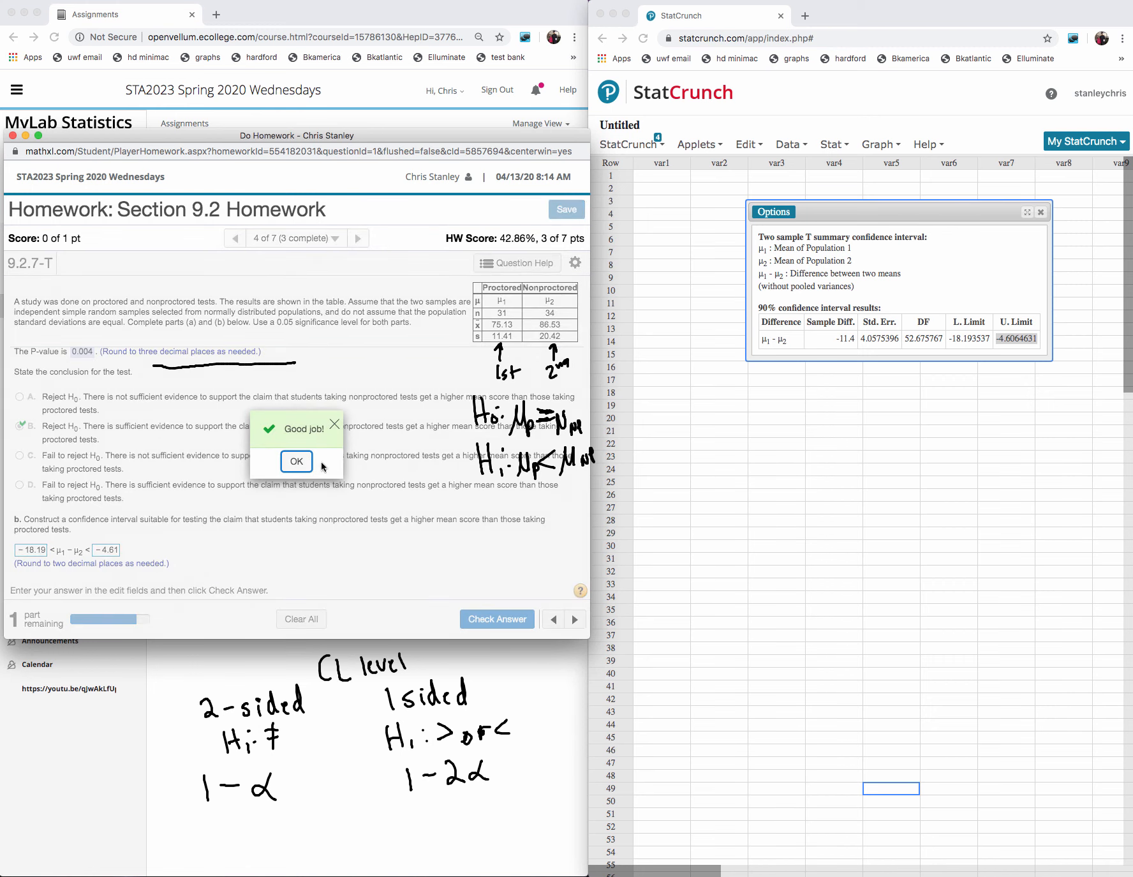
pyautogui.click(307, 464)
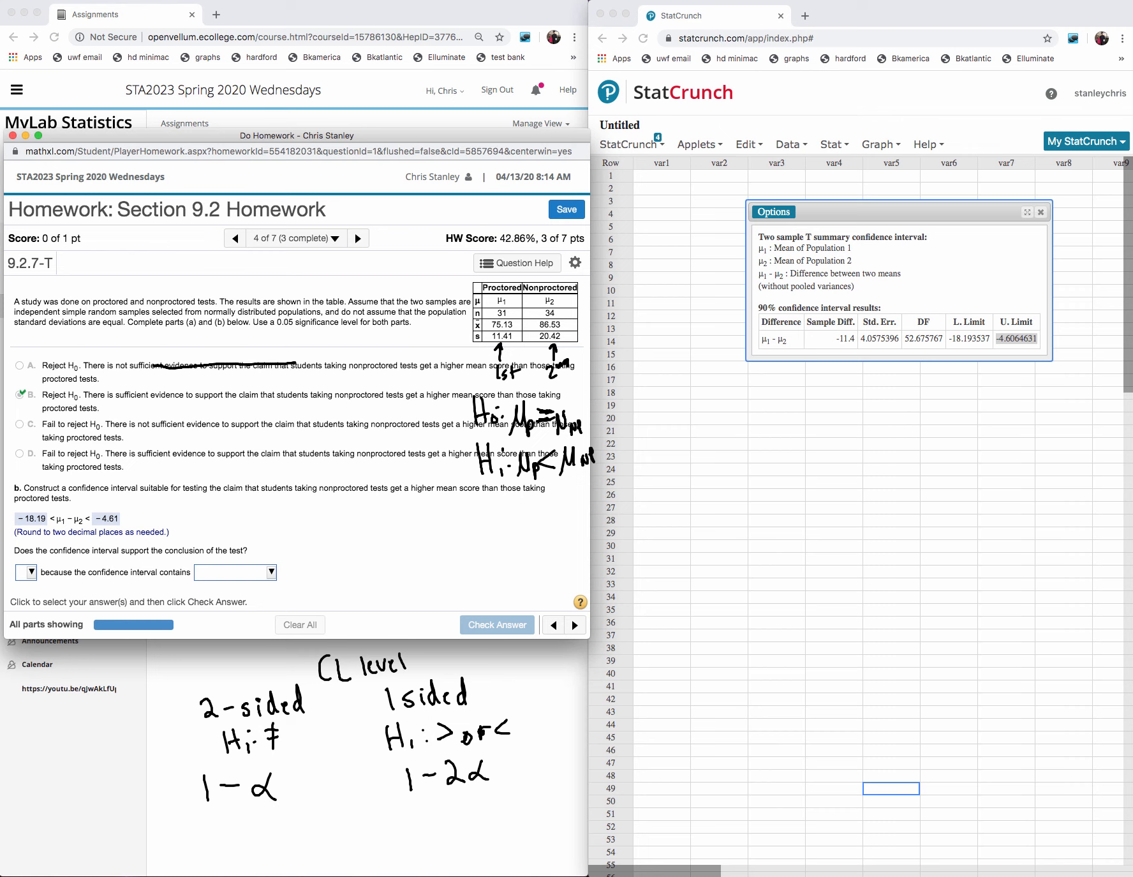
# - Answer "Yes, because the confidence interval contains only negative values.", check it and go to the next question
pyautogui.click(30, 572)
pyautogui.click(49, 594)
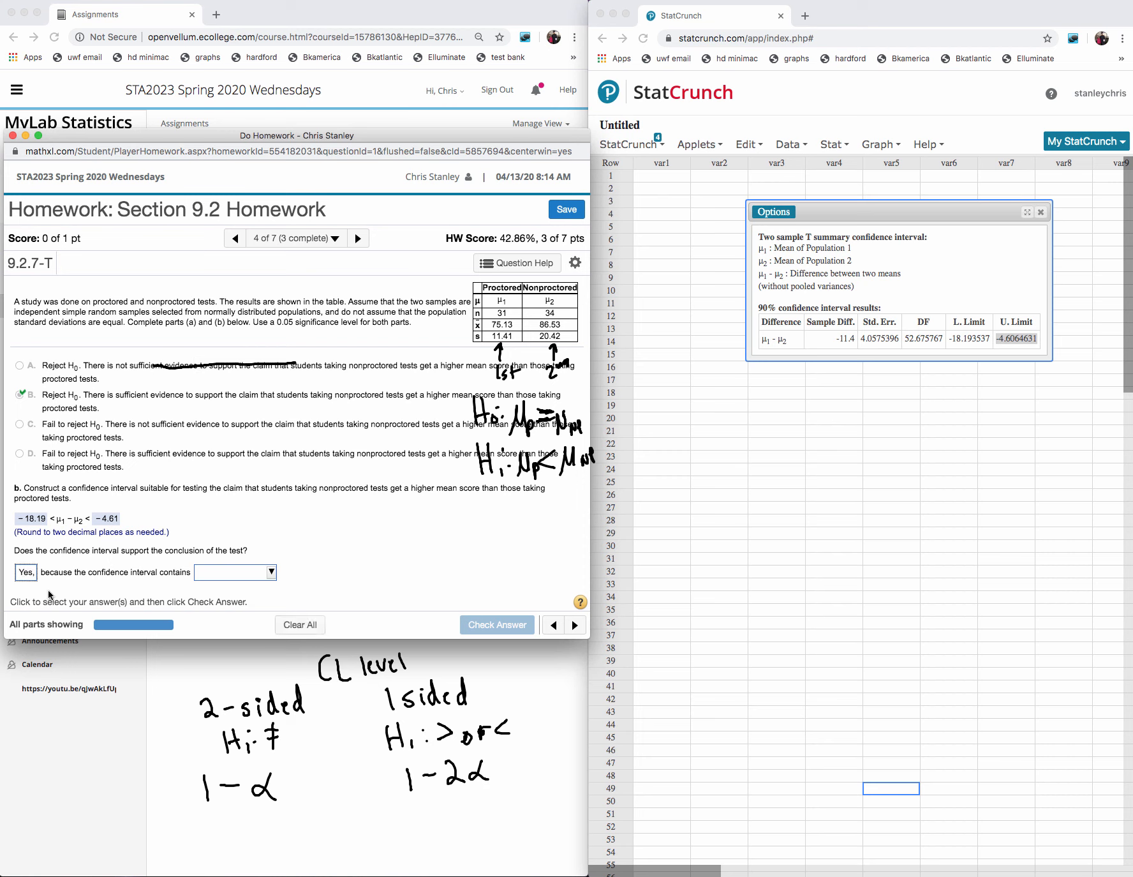
pyautogui.click(268, 571)
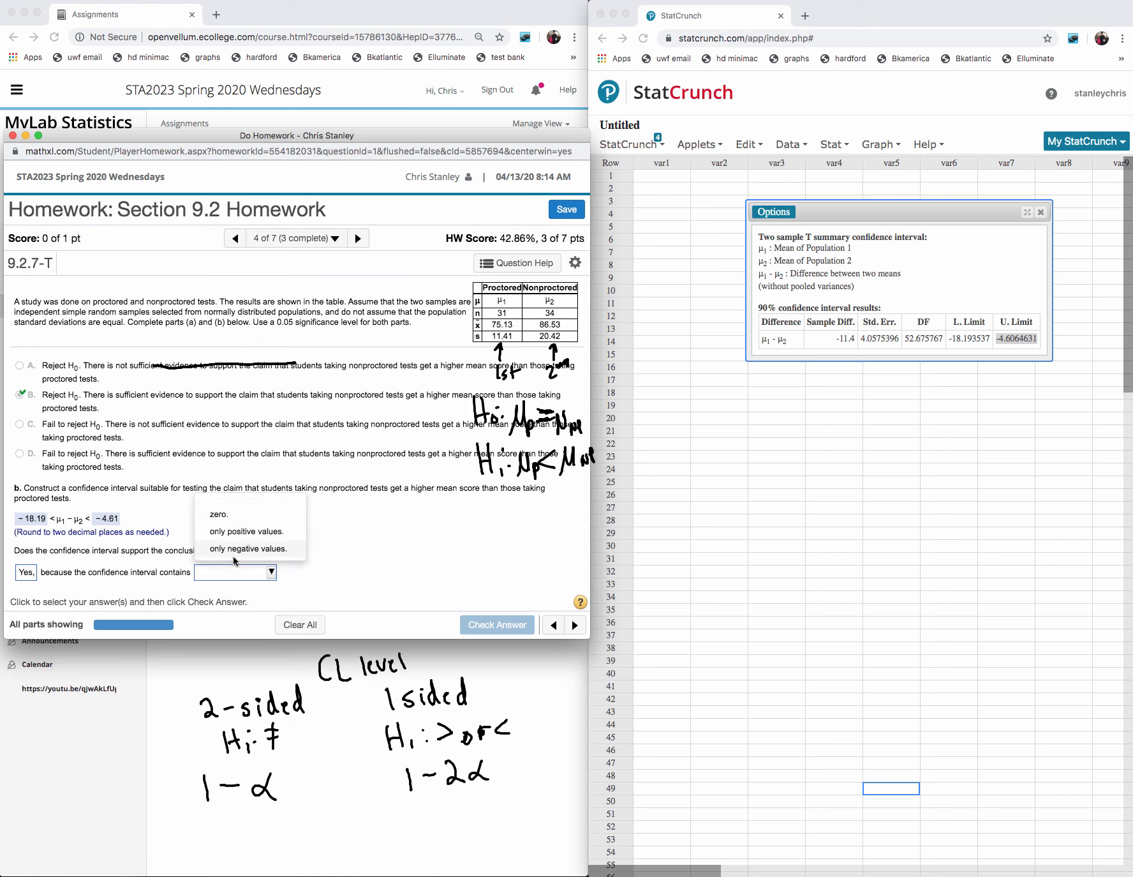
pyautogui.click(231, 550)
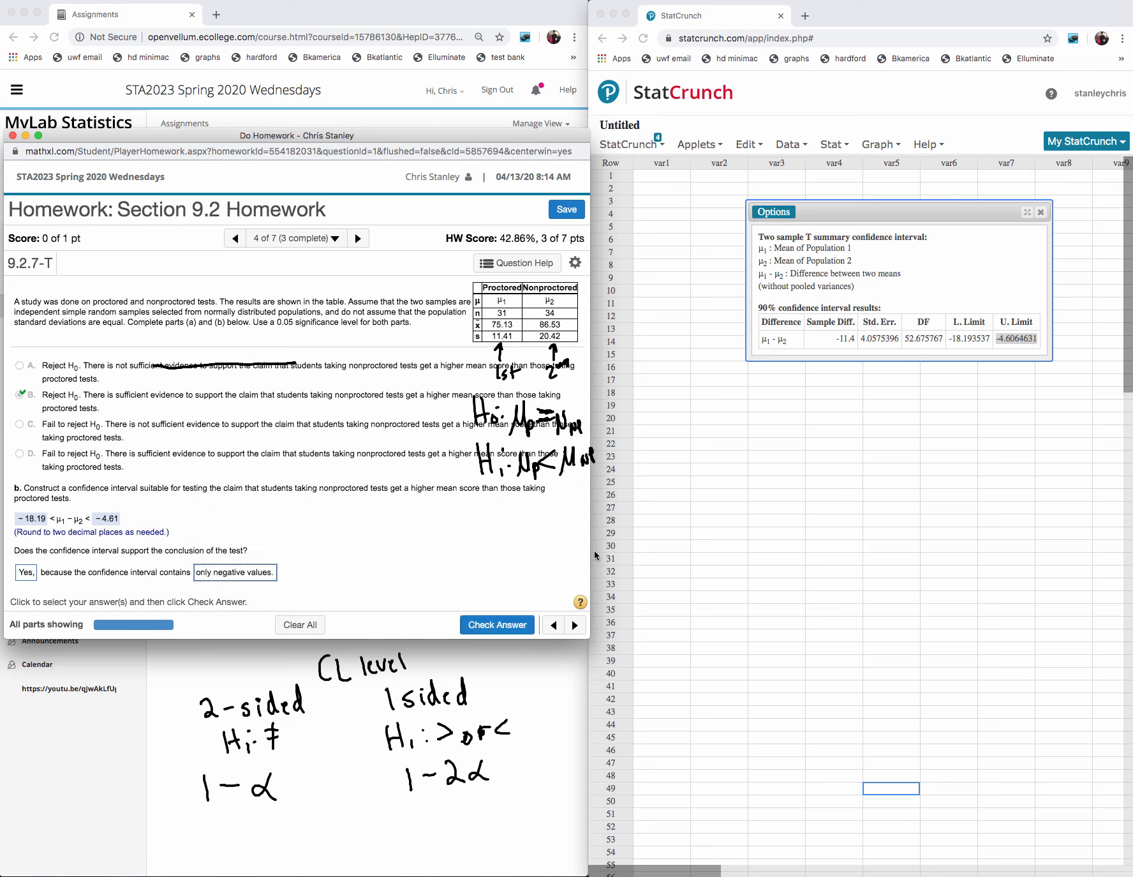
pyautogui.click(513, 624)
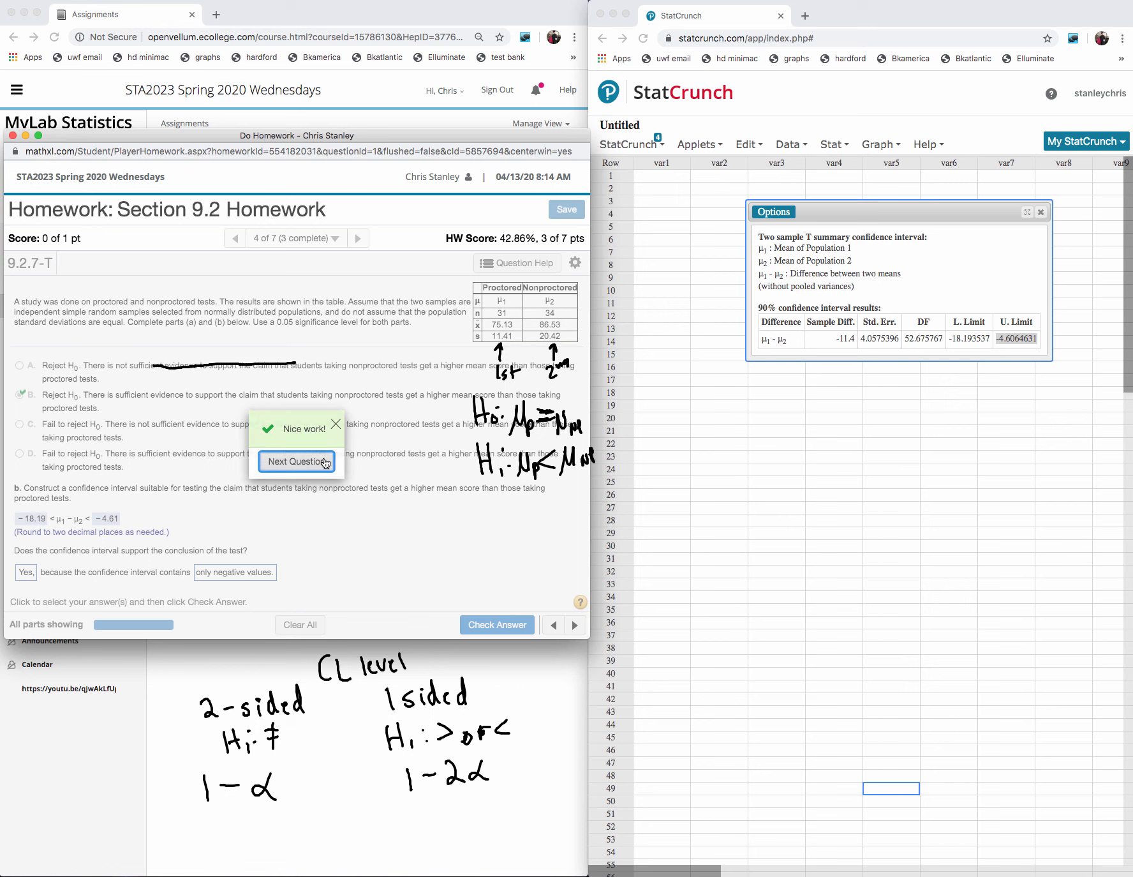
pyautogui.click(322, 463)
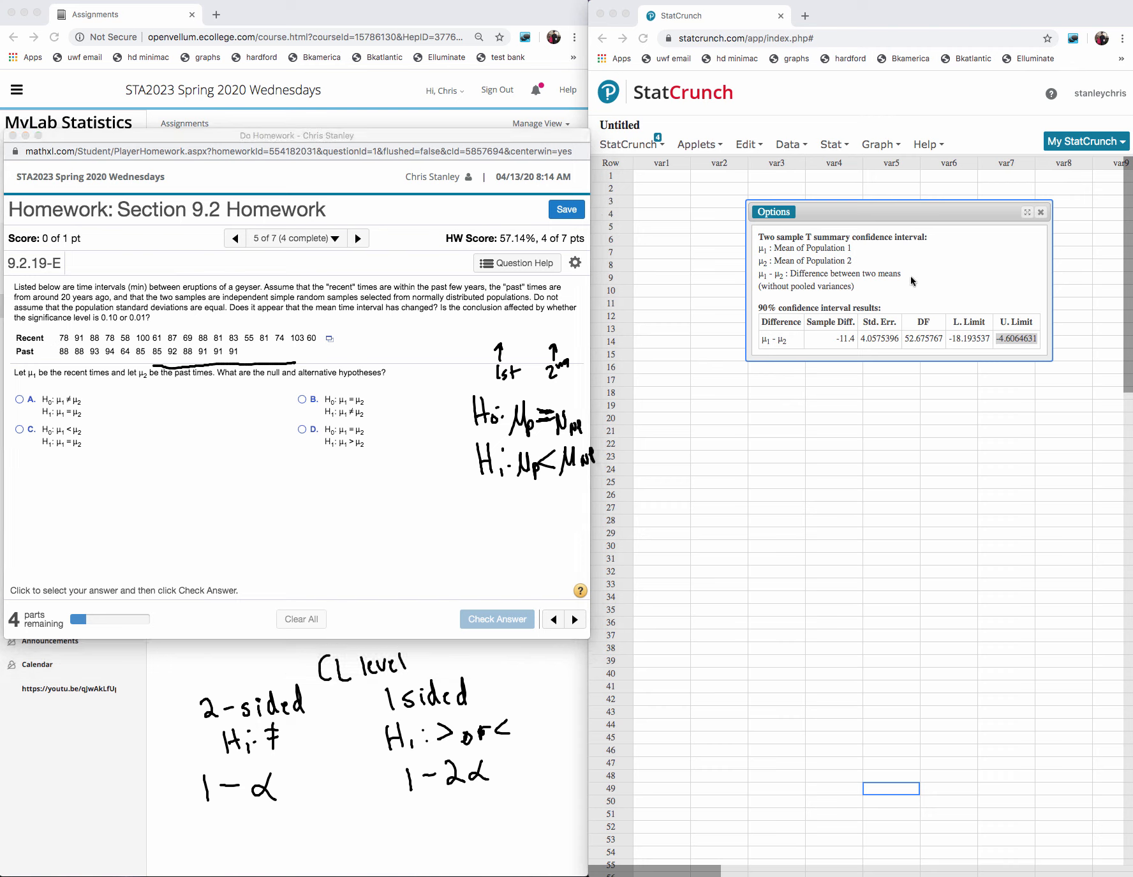
# - Erase the handwritten notes over the geyser question and open its data in StatCrunch, moving and enlarging the new window
pyautogui.moveTo(523, 388)
pyautogui.mouseDown()
pyautogui.moveTo(501, 369)
pyautogui.moveTo(480, 402)
pyautogui.moveTo(562, 421)
pyautogui.moveTo(519, 480)
pyautogui.moveTo(192, 361)
pyautogui.mouseUp()
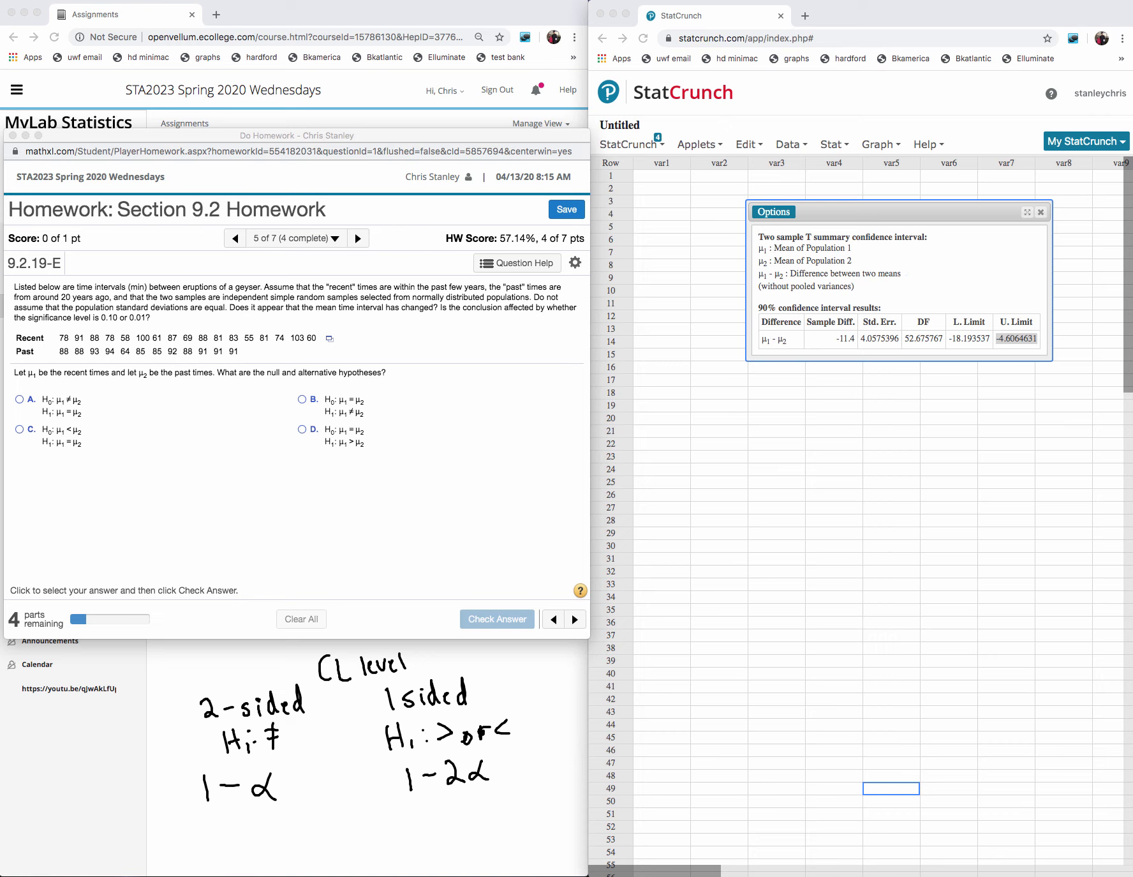
pyautogui.click(329, 342)
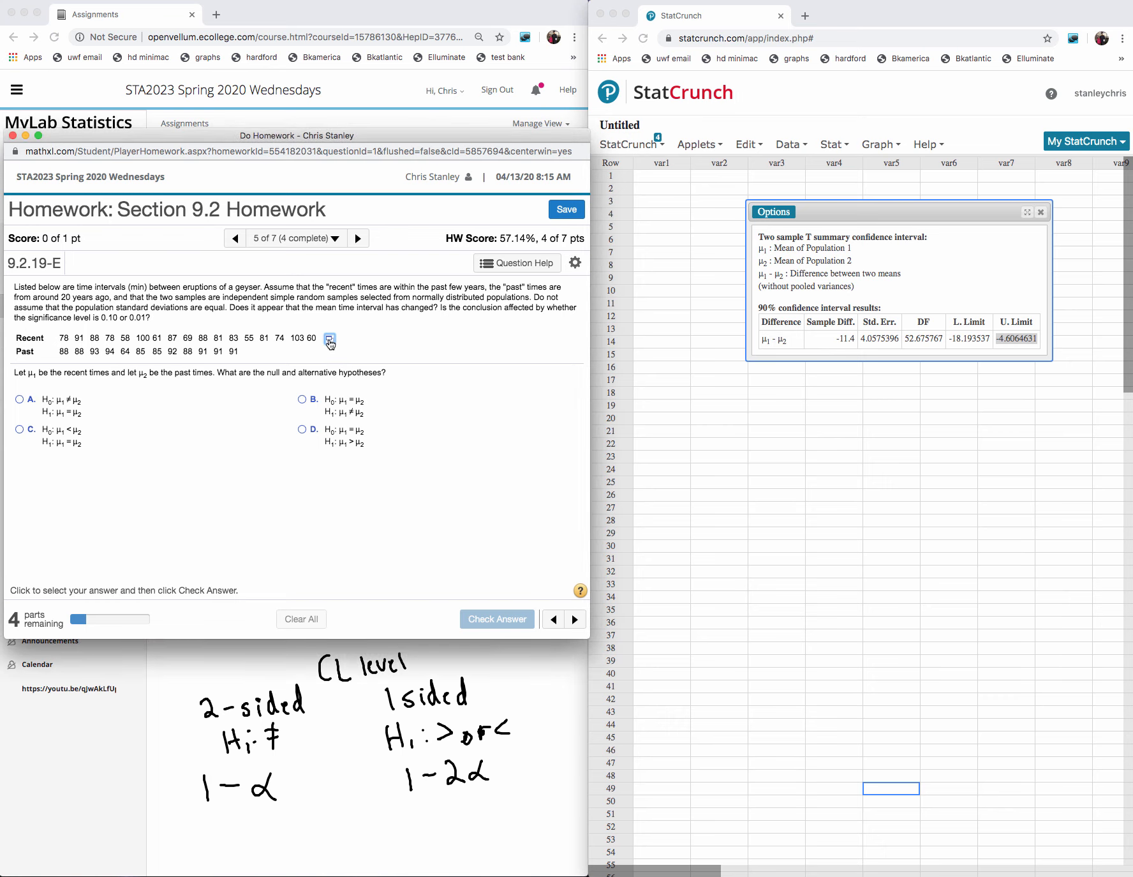
pyautogui.click(331, 340)
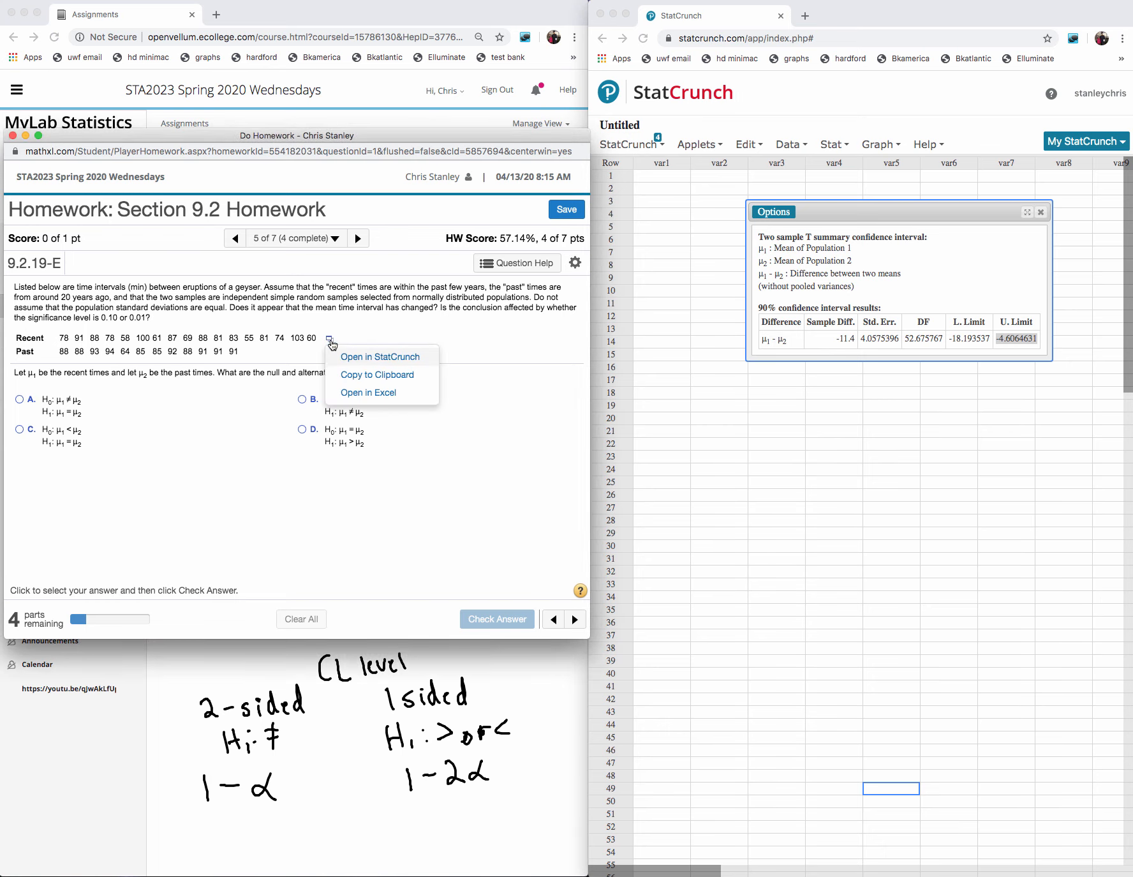
pyautogui.click(352, 358)
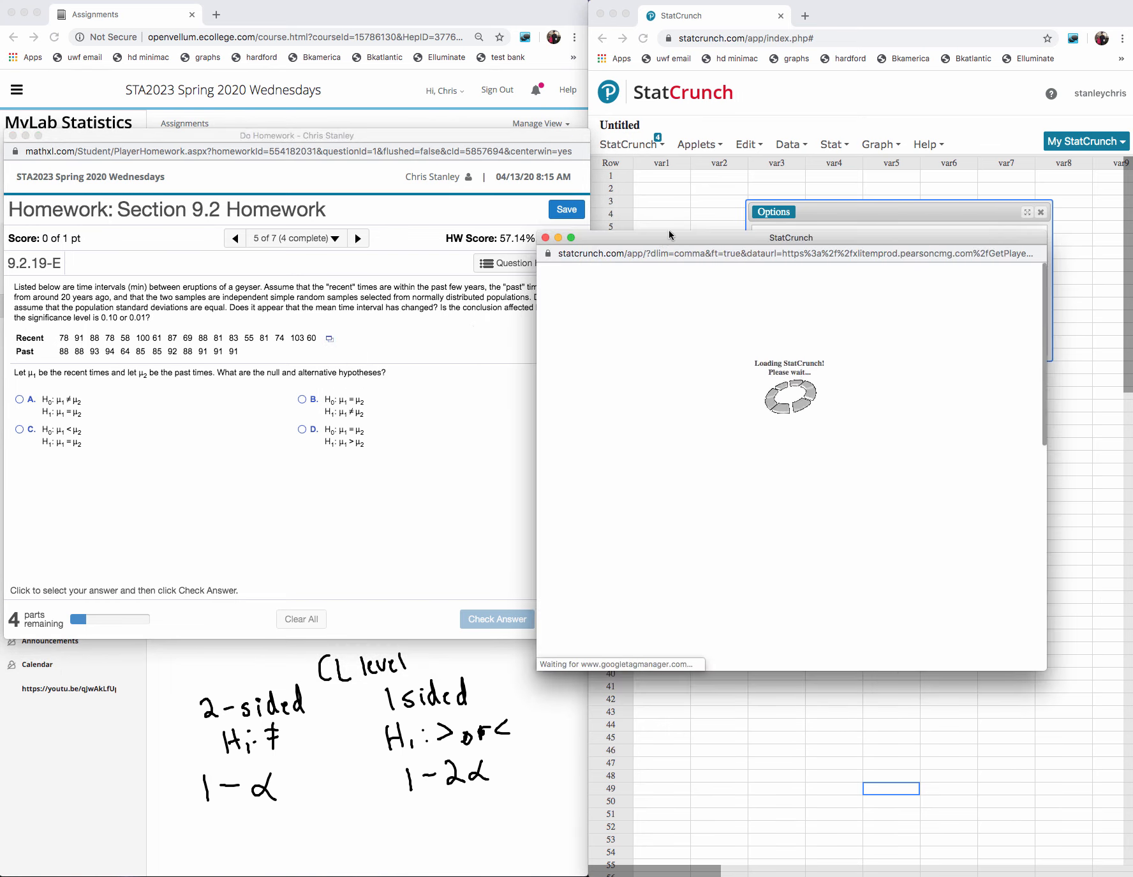
pyautogui.moveTo(669, 229); pyautogui.dragTo(741, 78)
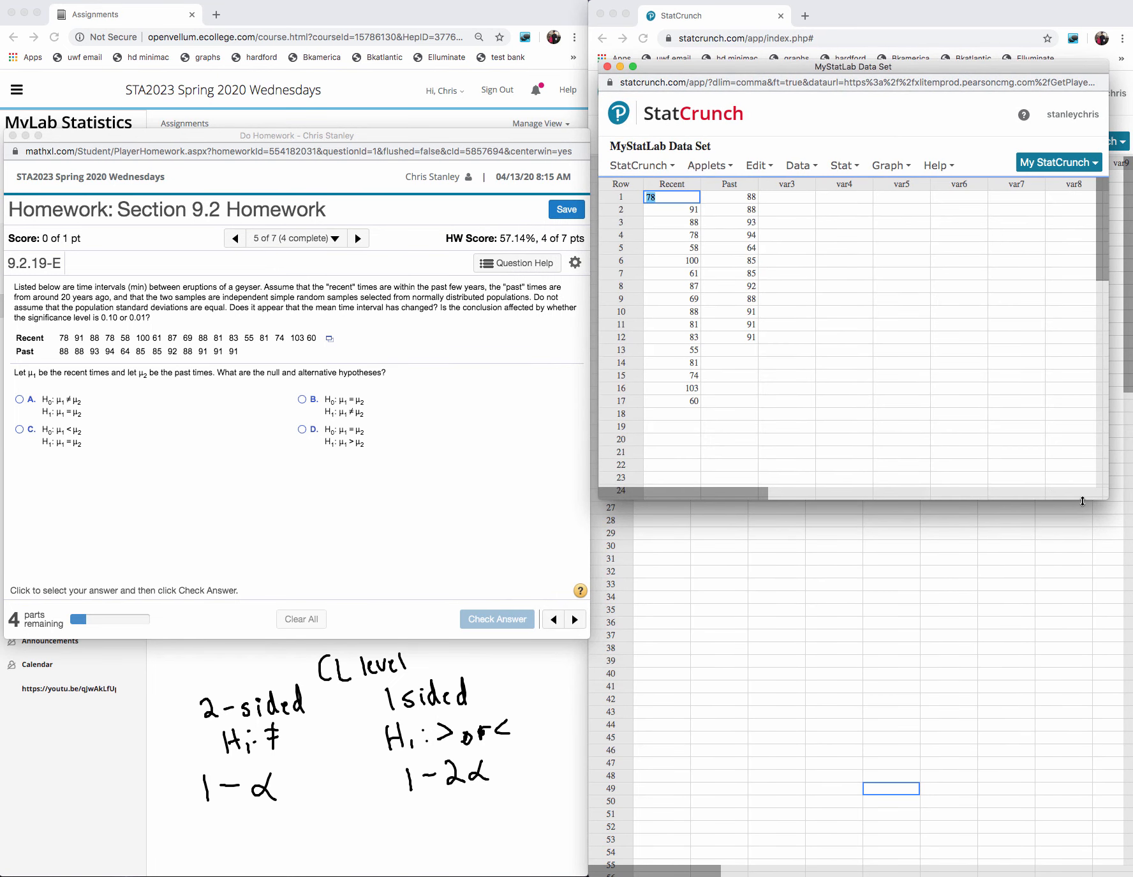
pyautogui.moveTo(1083, 501); pyautogui.dragTo(1078, 746)
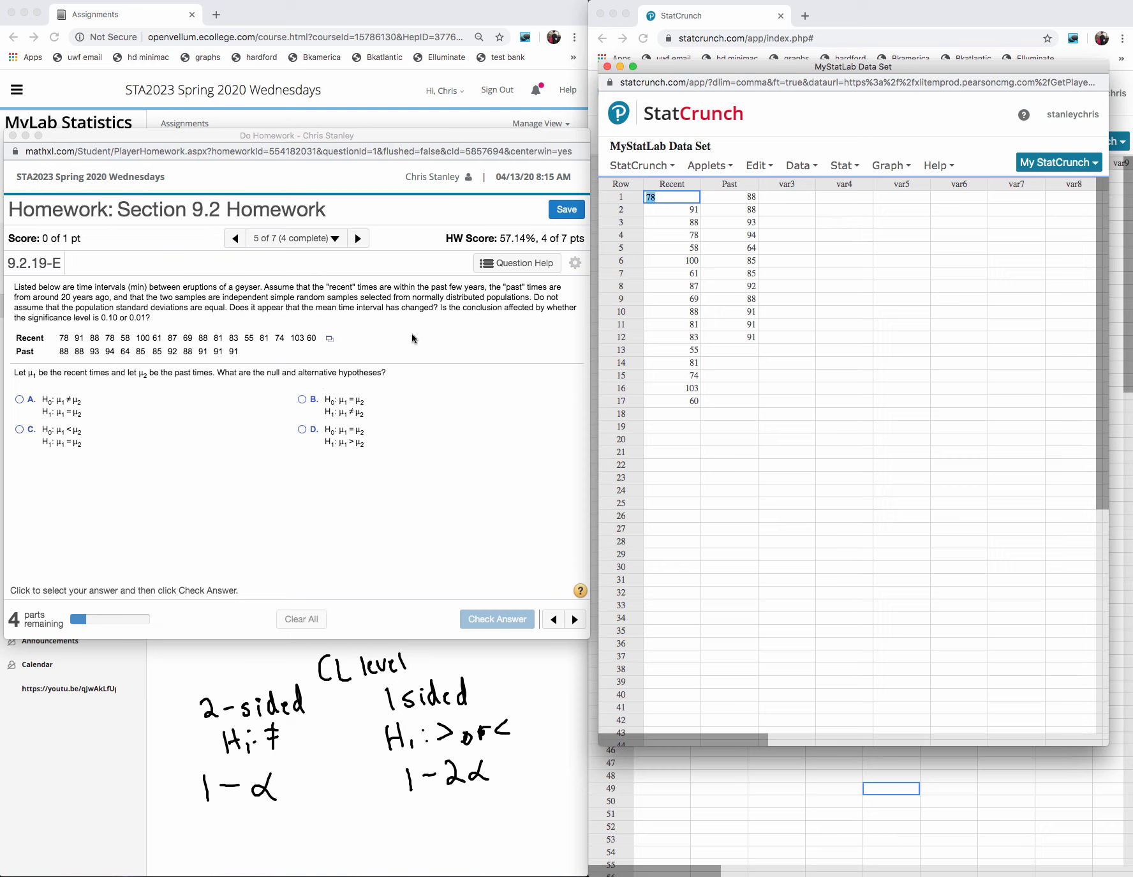
# - Choose option B, H₀: μ₁ = μ₂ and H₁: μ₁ ≠ μ₂, as the hypotheses, check it and dismiss the feedback
pyautogui.click(301, 399)
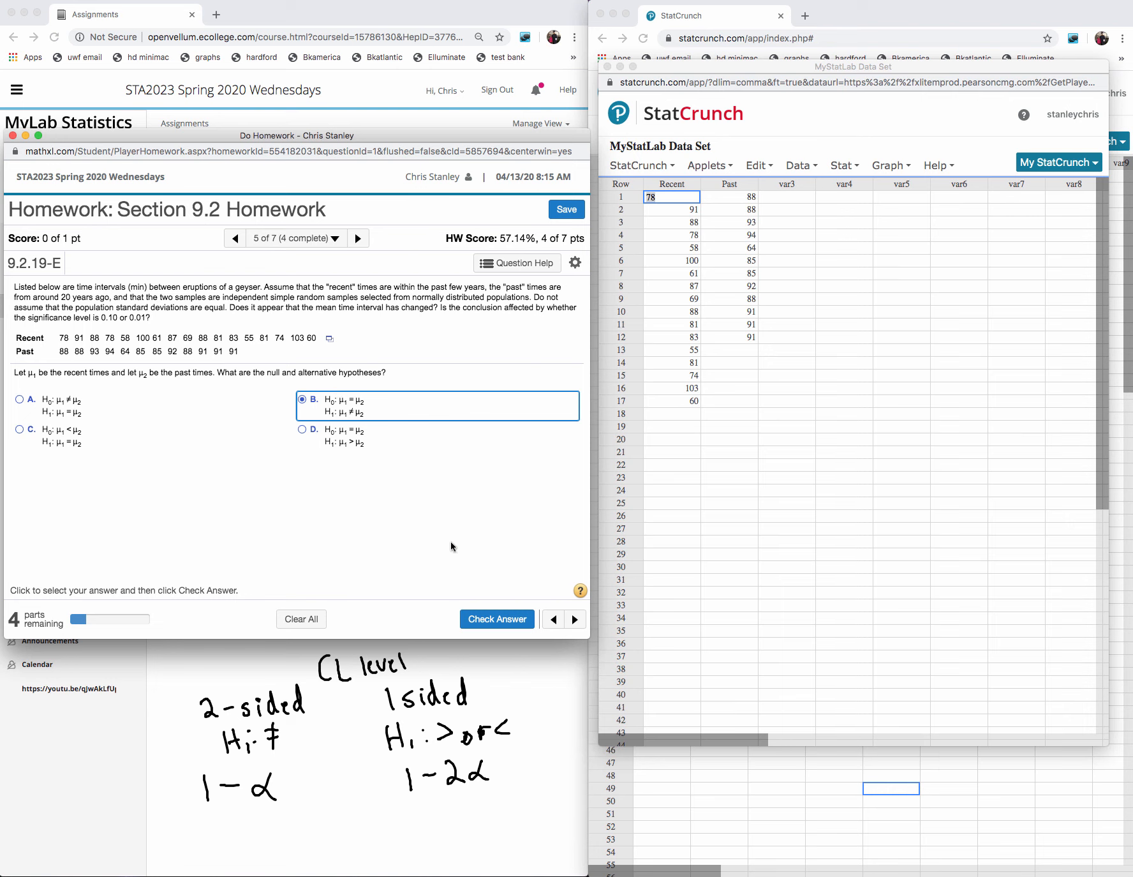
pyautogui.click(525, 618)
pyautogui.click(298, 469)
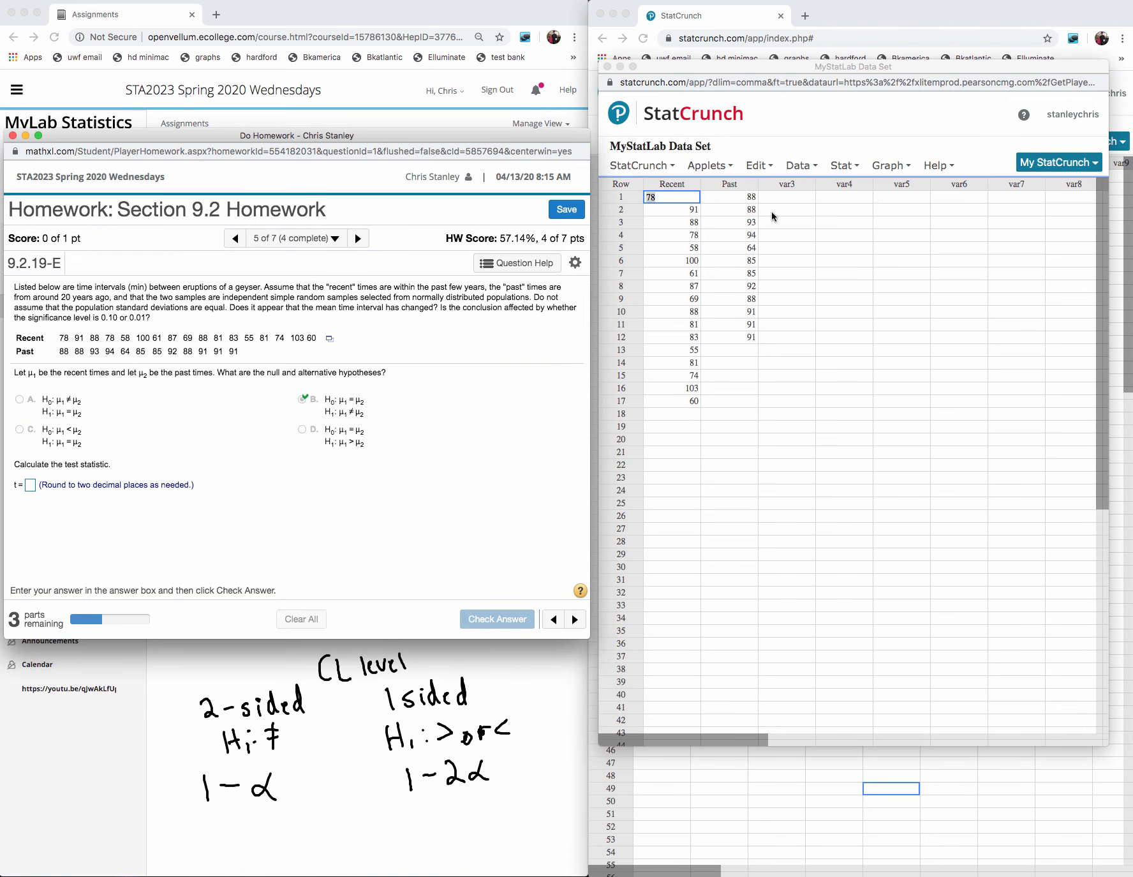
# - Compute a two-sample T hypothesis test from the data, with Recent as sample 1 and Past as sample 2
pyautogui.click(839, 169)
pyautogui.click(849, 168)
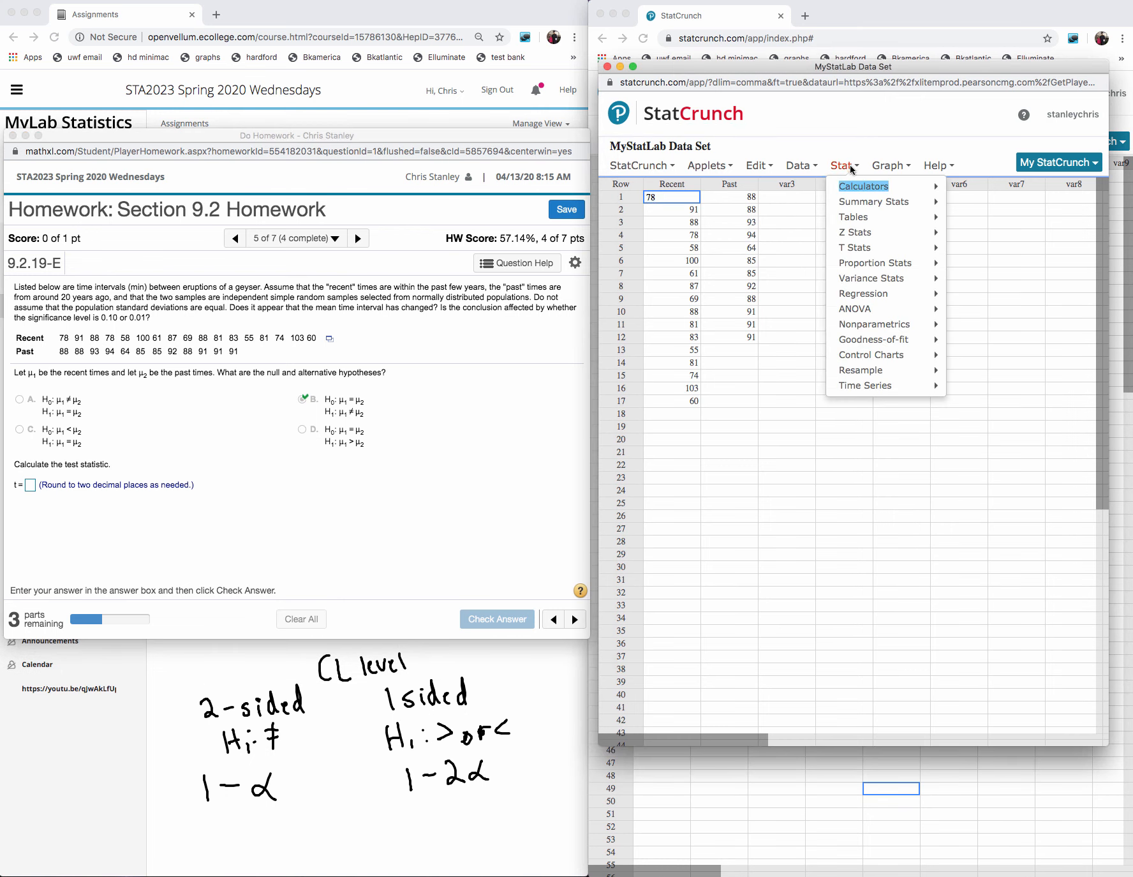
pyautogui.moveTo(854, 253)
pyautogui.moveTo(989, 268)
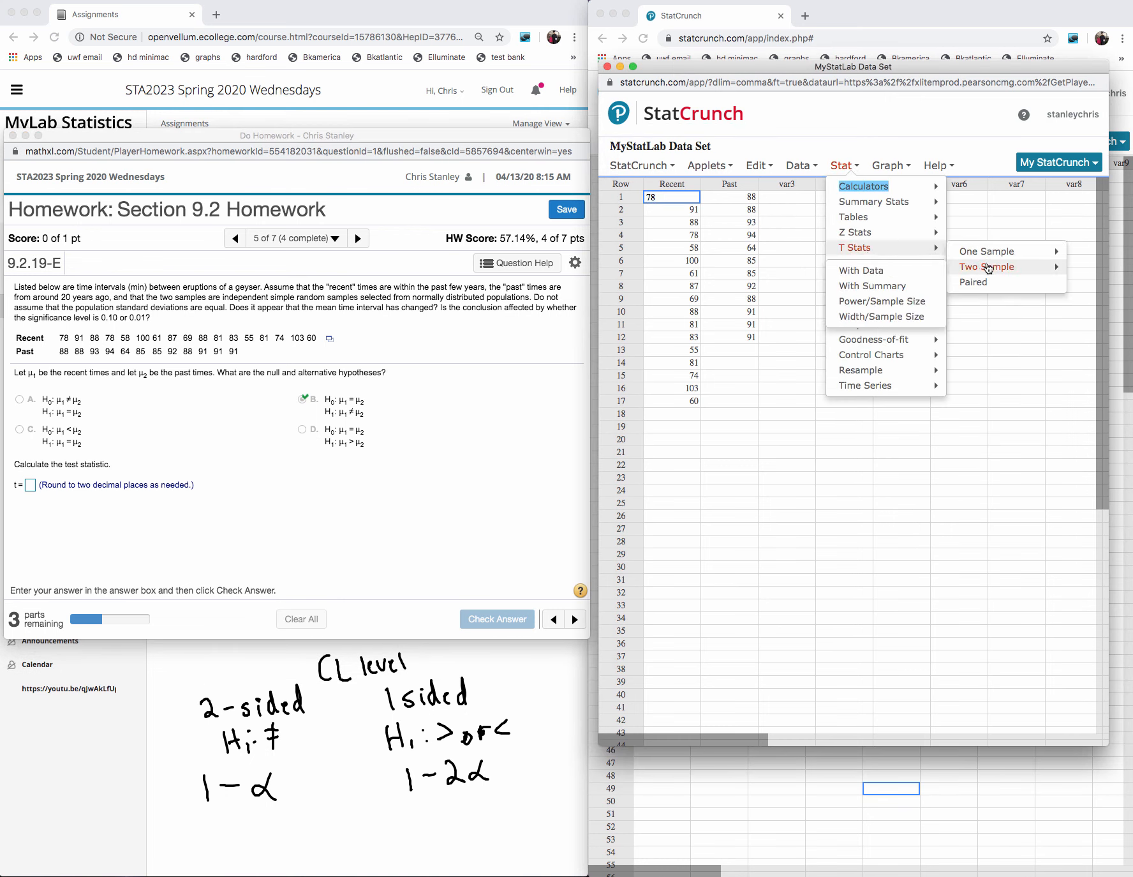
pyautogui.click(890, 275)
pyautogui.click(801, 164)
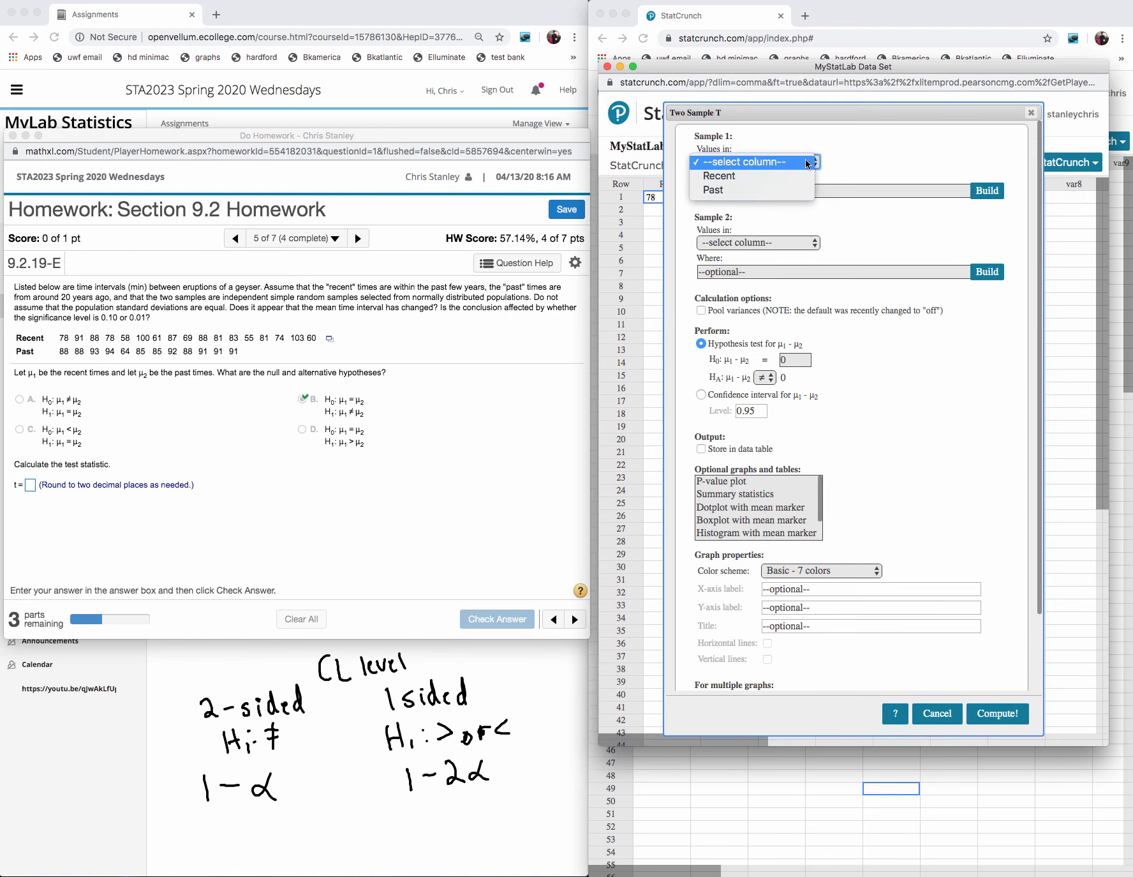
pyautogui.click(735, 180)
pyautogui.click(737, 241)
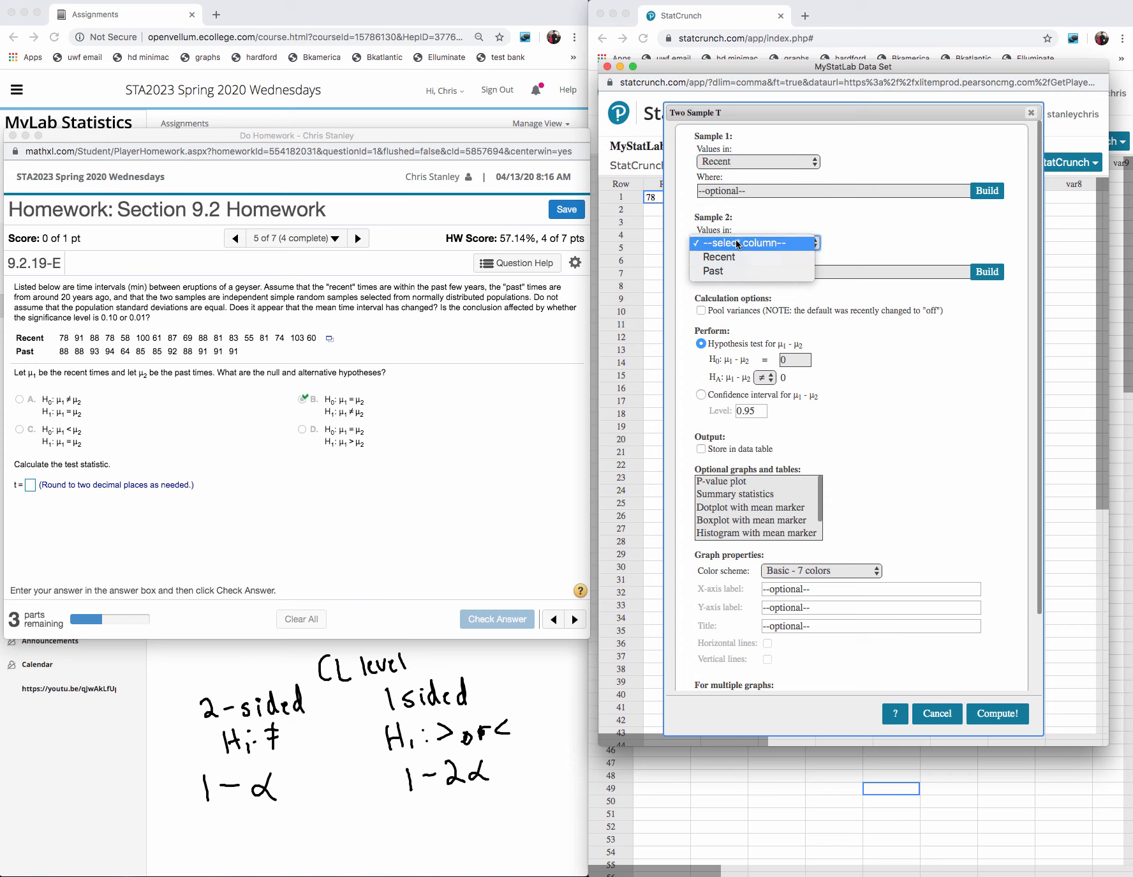
pyautogui.click(726, 272)
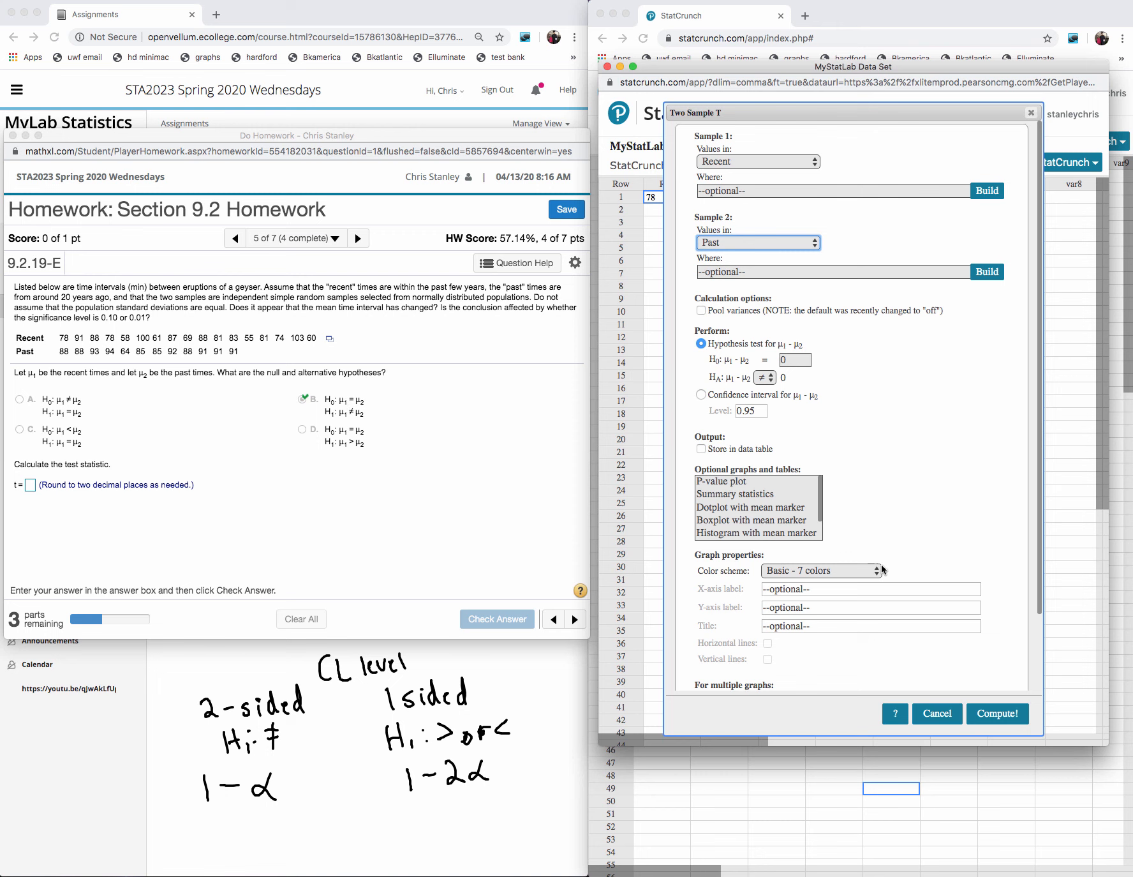
pyautogui.click(997, 713)
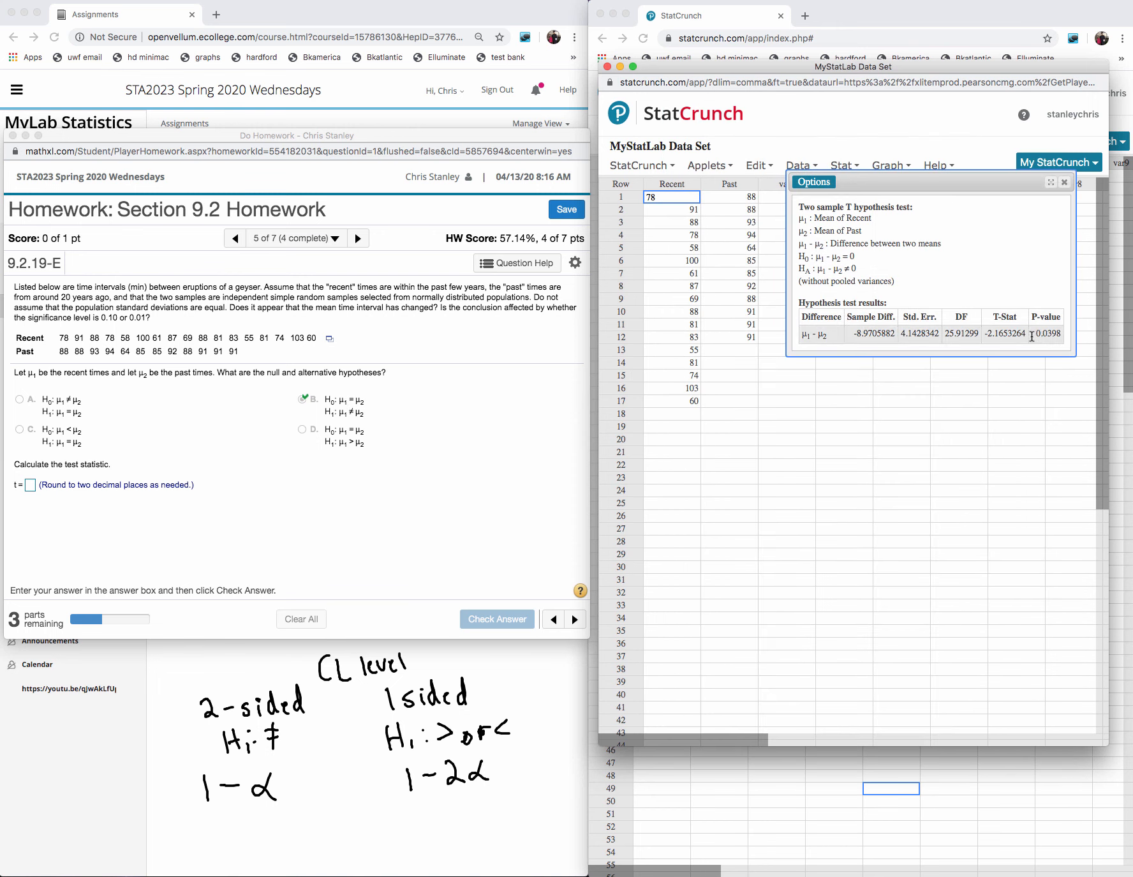
# - Copy the T-Stat from the results into the test statistic answer, rounded to -2.17, then check it and dismiss the feedback
pyautogui.moveTo(1029, 332); pyautogui.dragTo(982, 335)
pyautogui.hotkey('ctrl', 'c')
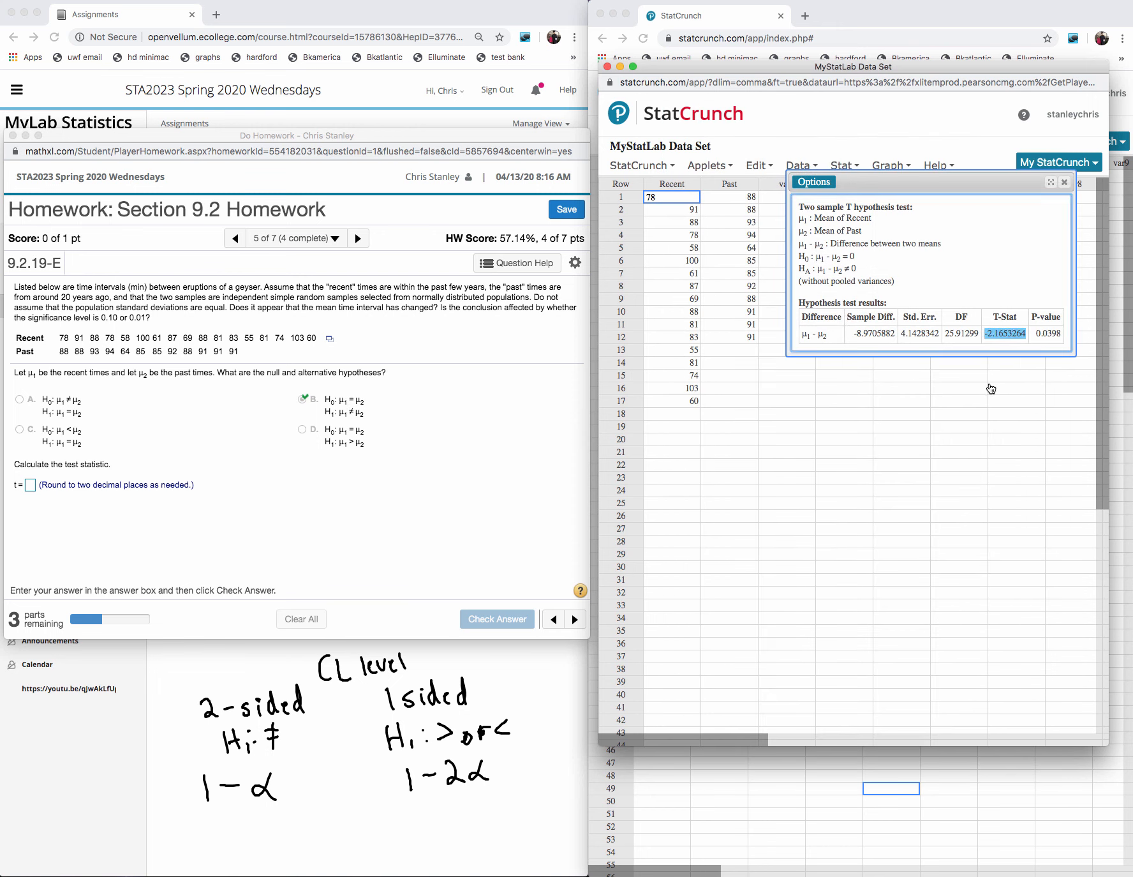
pyautogui.click(30, 488)
pyautogui.click(30, 487)
pyautogui.hotkey('ctrl', 'v')
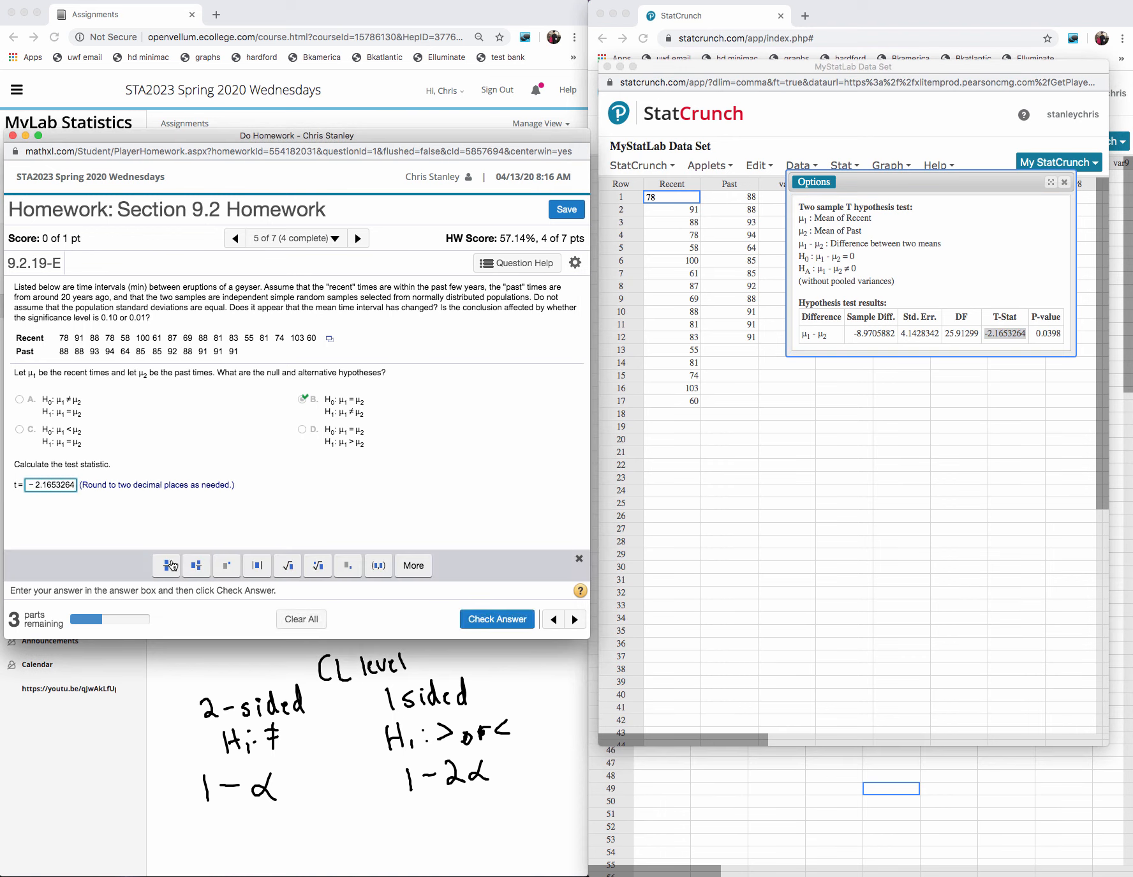
pyautogui.press('BackSpace')
pyautogui.press('BackSpace')
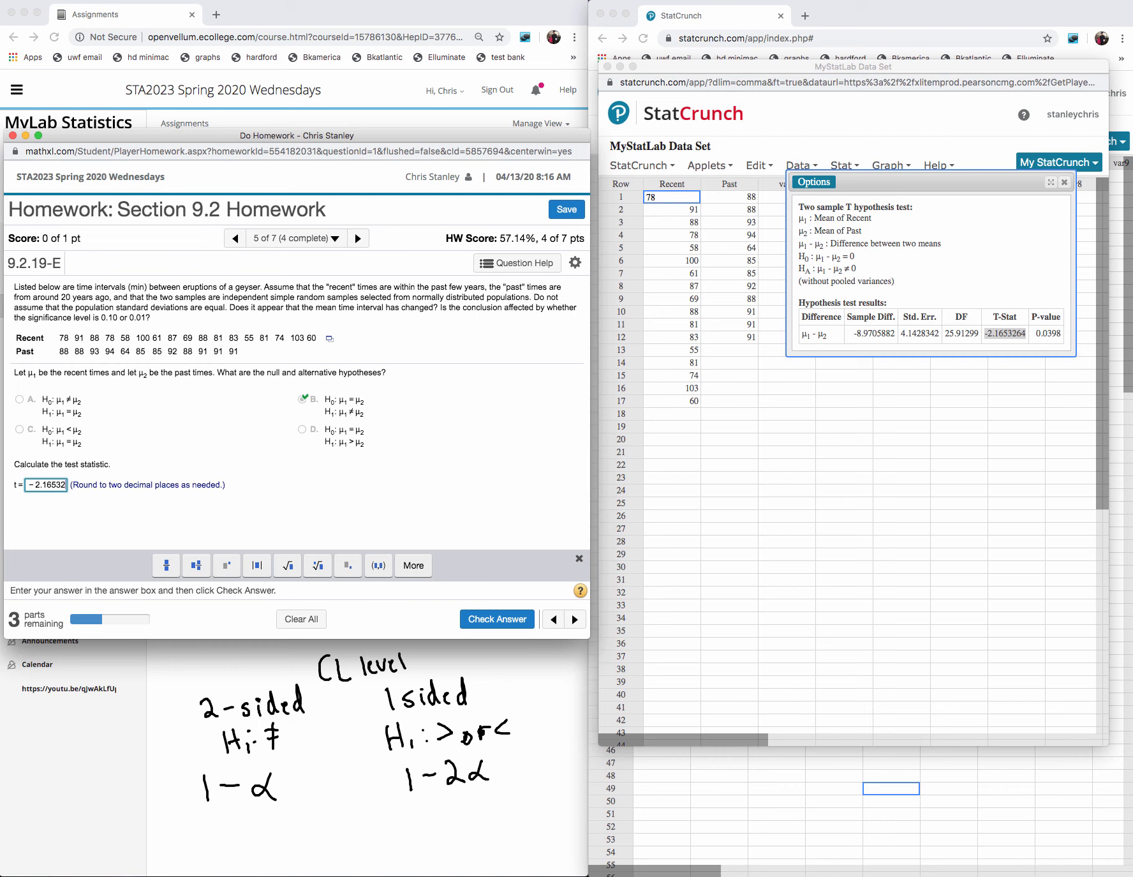
pyautogui.press('BackSpace')
pyautogui.press('BackSpace')
pyautogui.press('BackSpace')
pyautogui.press('BackSpace')
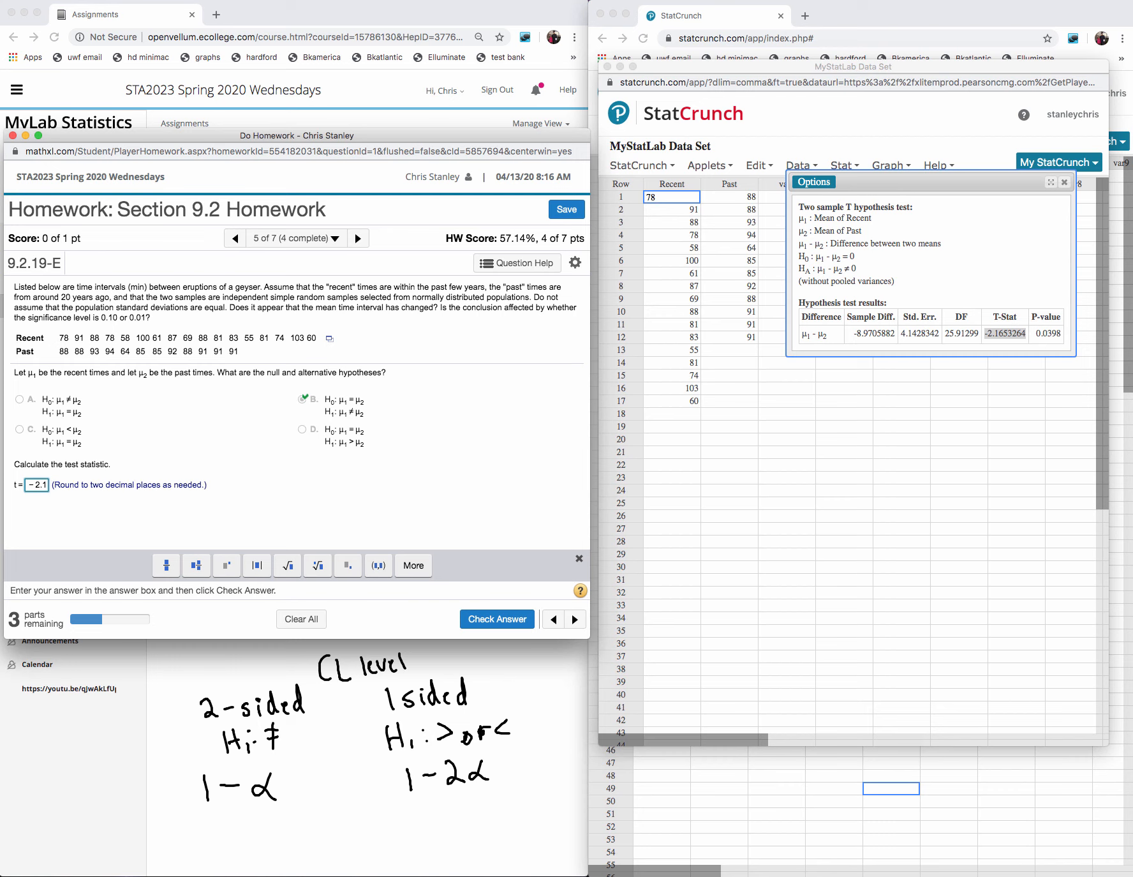
pyautogui.write('7')
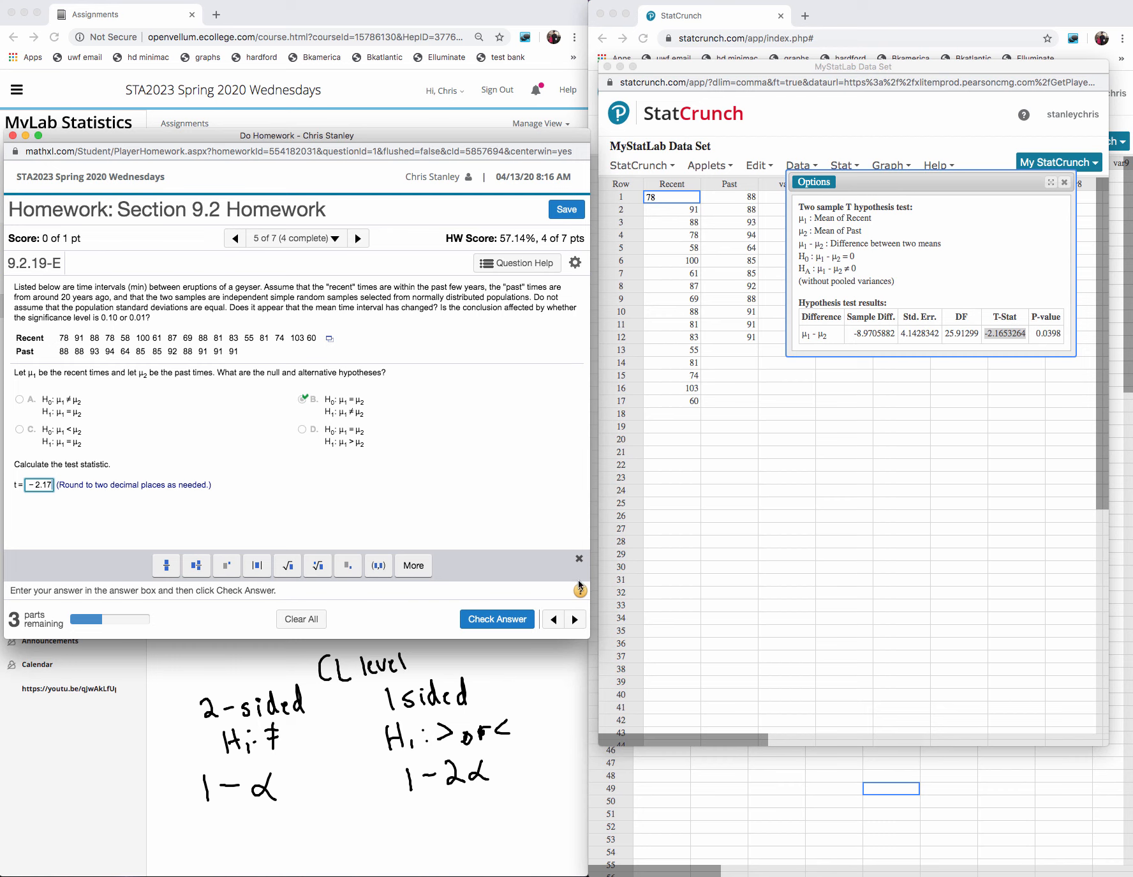
pyautogui.click(499, 620)
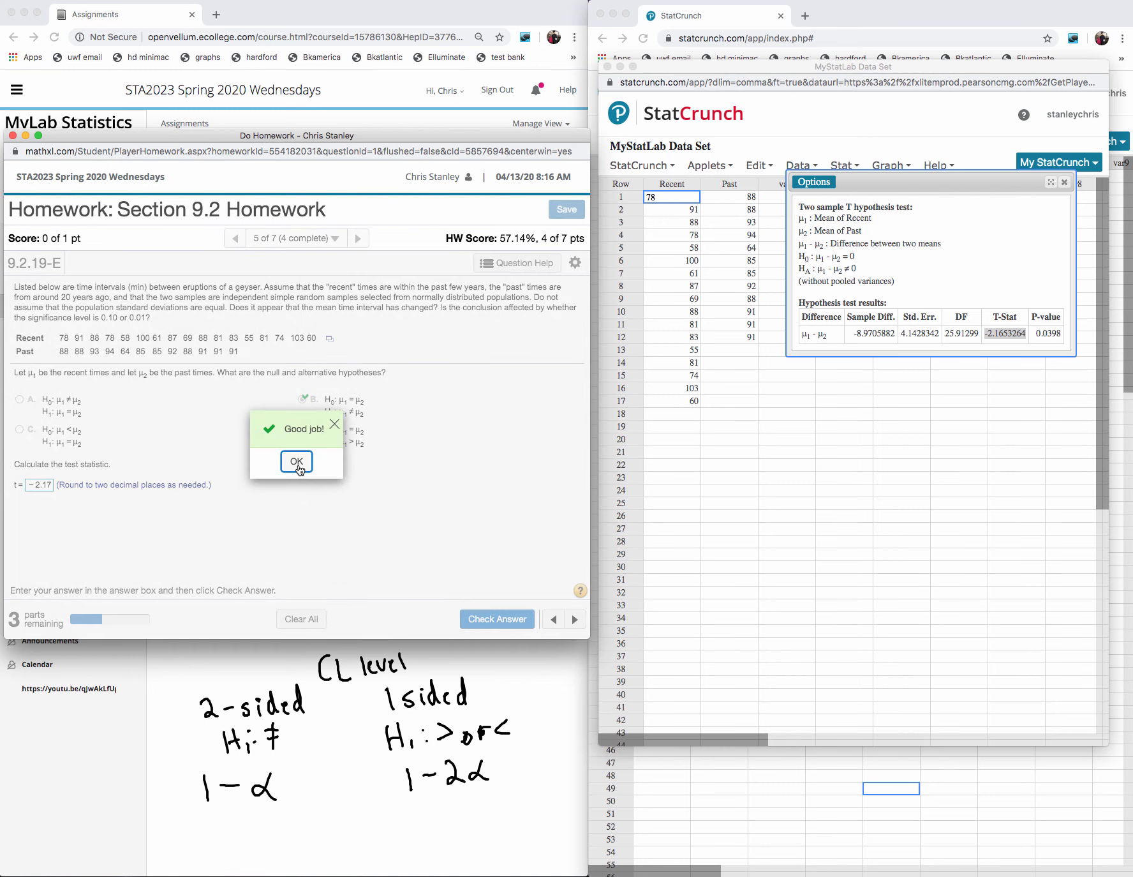
pyautogui.click(297, 462)
# - Enter 0.040 as the P-value, check the answer and dismiss the feedback
pyautogui.click(56, 525)
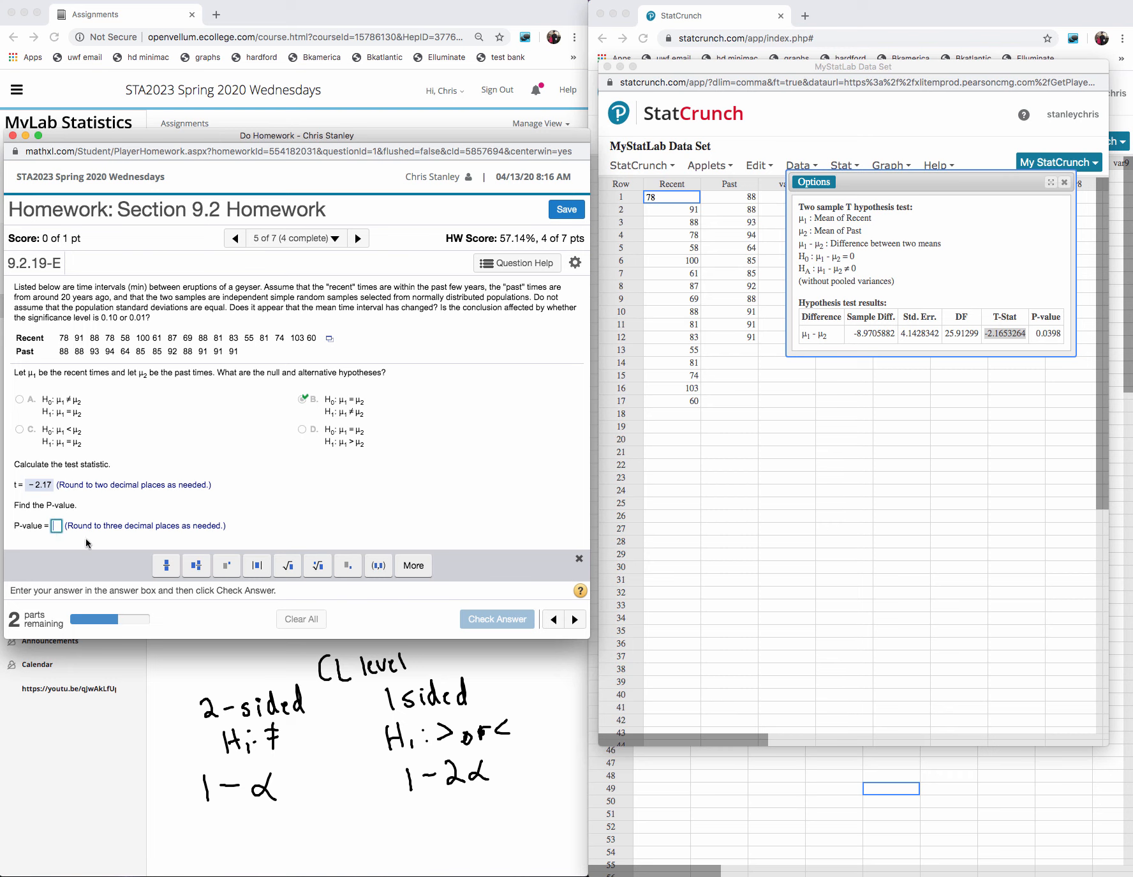
pyautogui.write('0.')
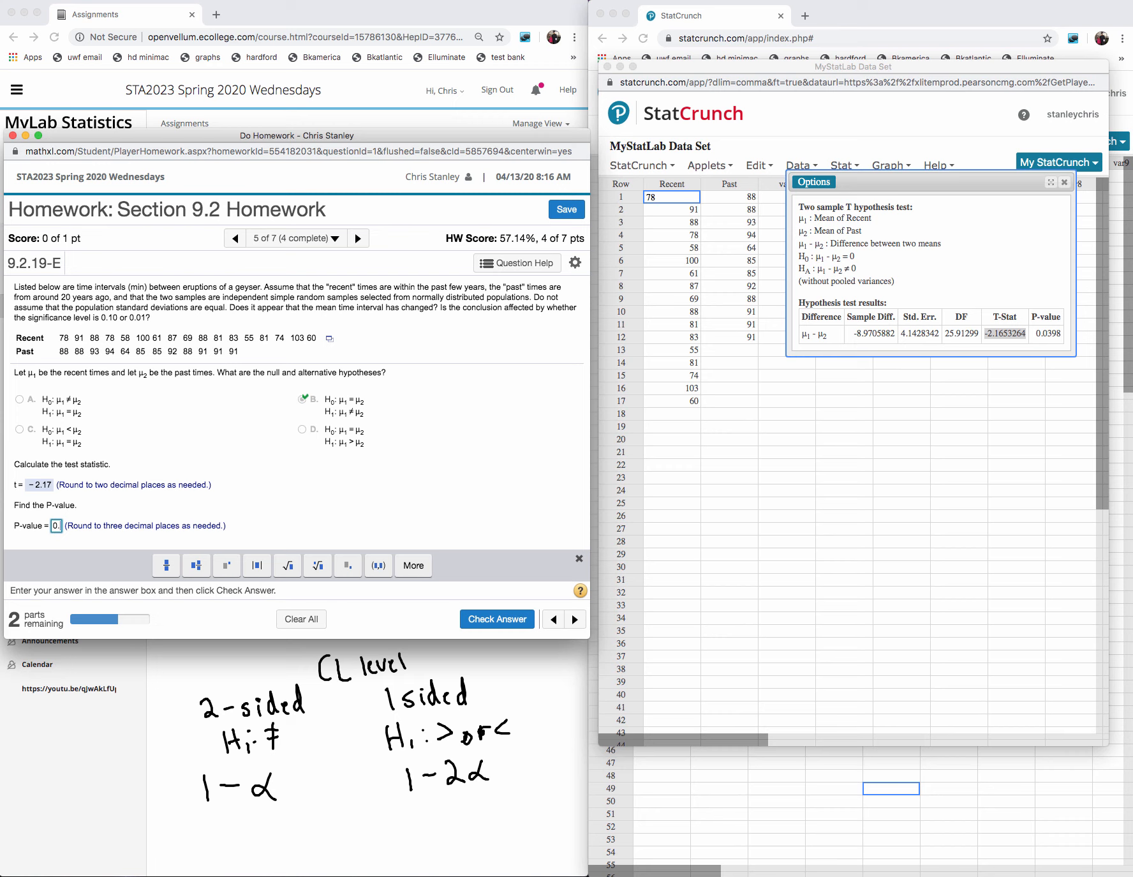
pyautogui.write('04')
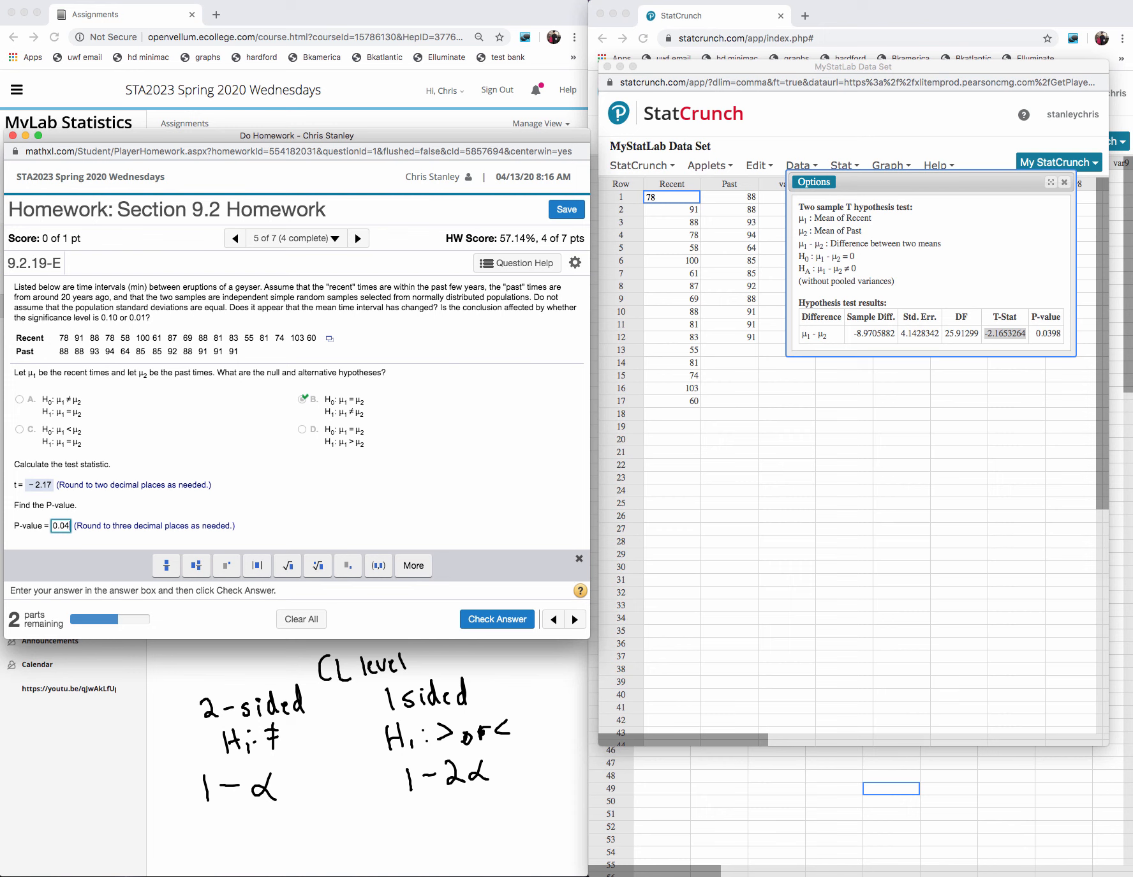
pyautogui.write('0')
pyautogui.click(498, 617)
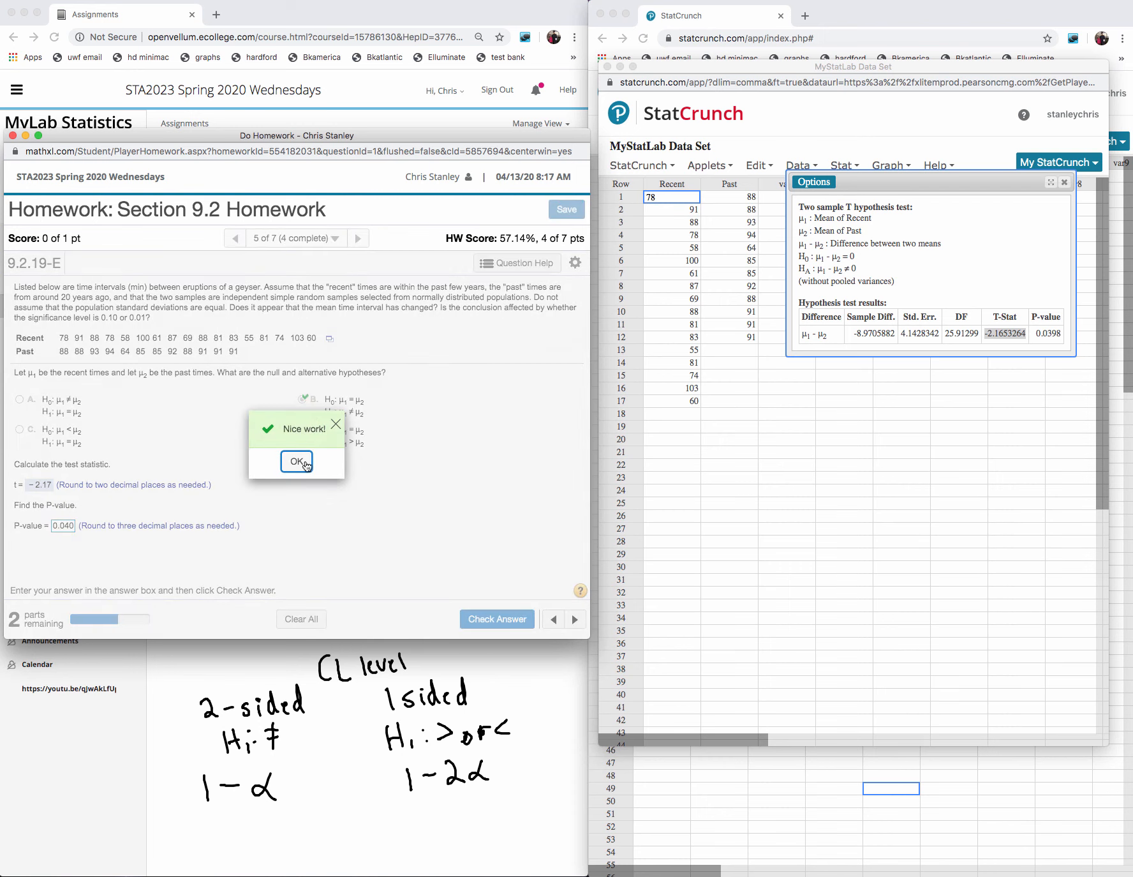
pyautogui.click(300, 466)
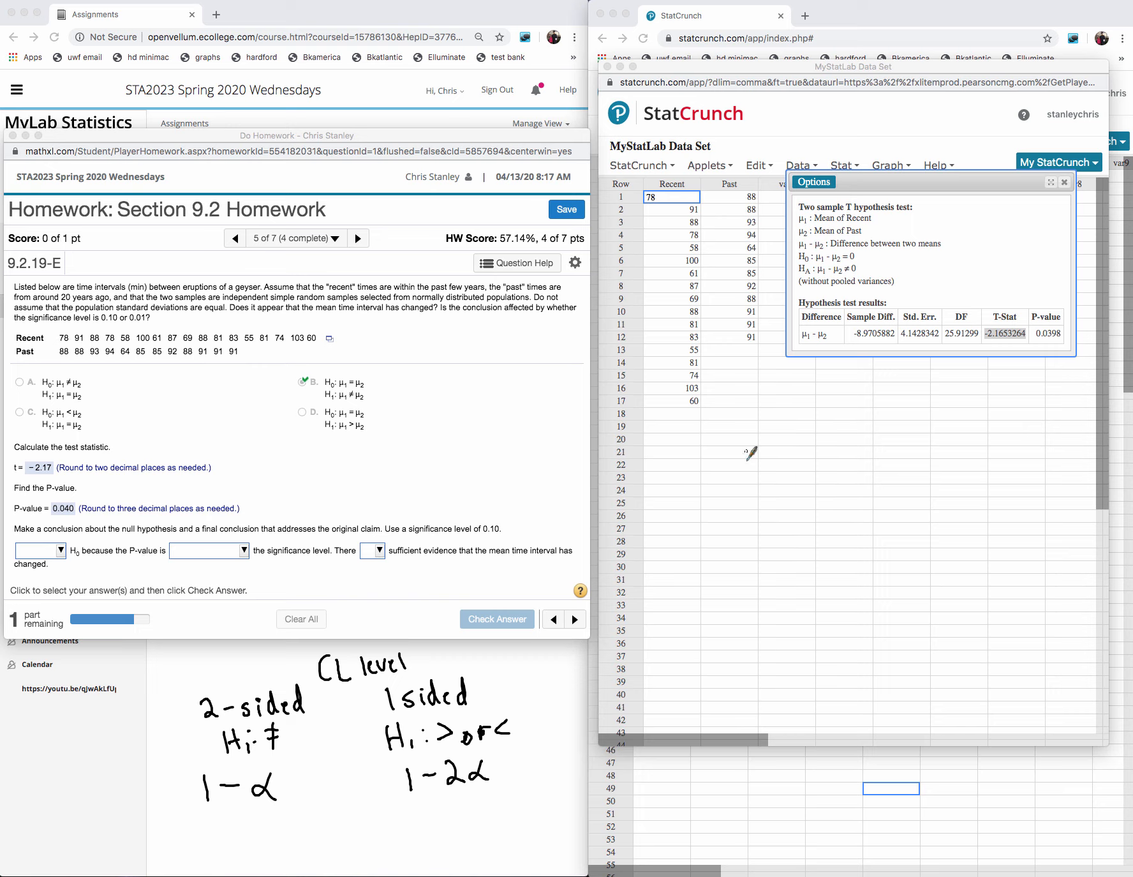
# - Handwrite the comparison 0.04 < 0.1 beside the P-value answer
pyautogui.moveTo(386, 454)
pyautogui.mouseDown()
pyautogui.moveTo(379, 471)
pyautogui.moveTo(387, 455)
pyautogui.moveTo(427, 465)
pyautogui.mouseUp()
pyautogui.moveTo(424, 454)
pyautogui.mouseDown()
pyautogui.moveTo(424, 475)
pyautogui.moveTo(480, 453)
pyautogui.moveTo(500, 472)
pyautogui.moveTo(454, 470)
pyautogui.mouseUp()
pyautogui.click(488, 469)
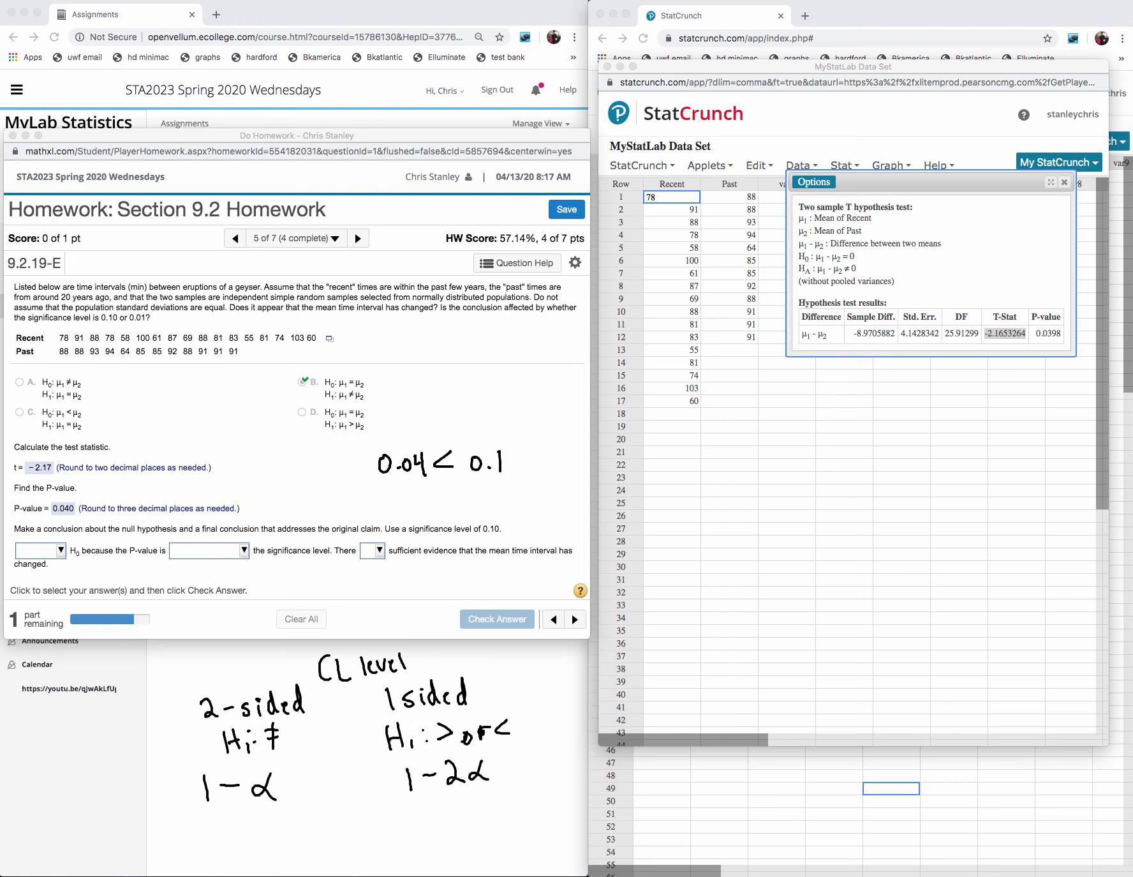
# - Complete the conclusion with "Reject" H₀, P-value "less than or equal to" the significance level, and there "is" sufficient evidence
pyautogui.click(59, 552)
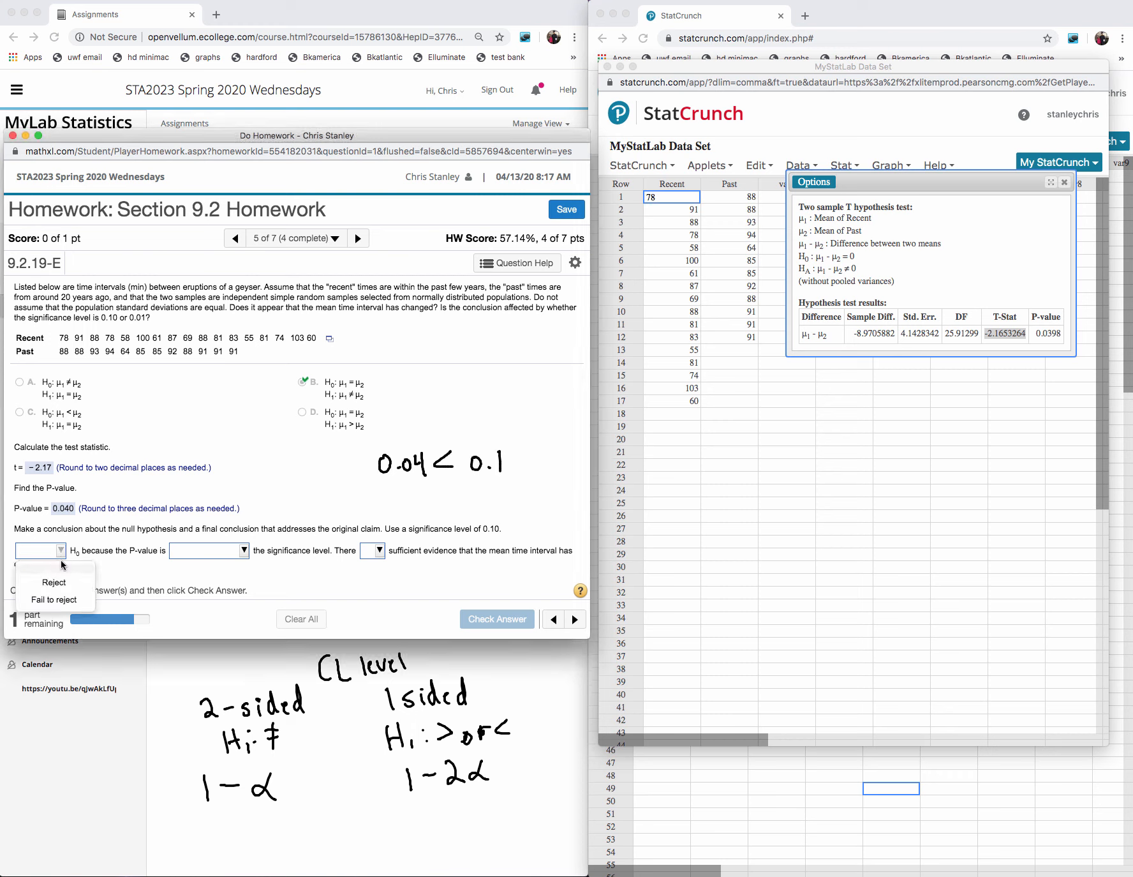
pyautogui.click(61, 582)
pyautogui.click(244, 550)
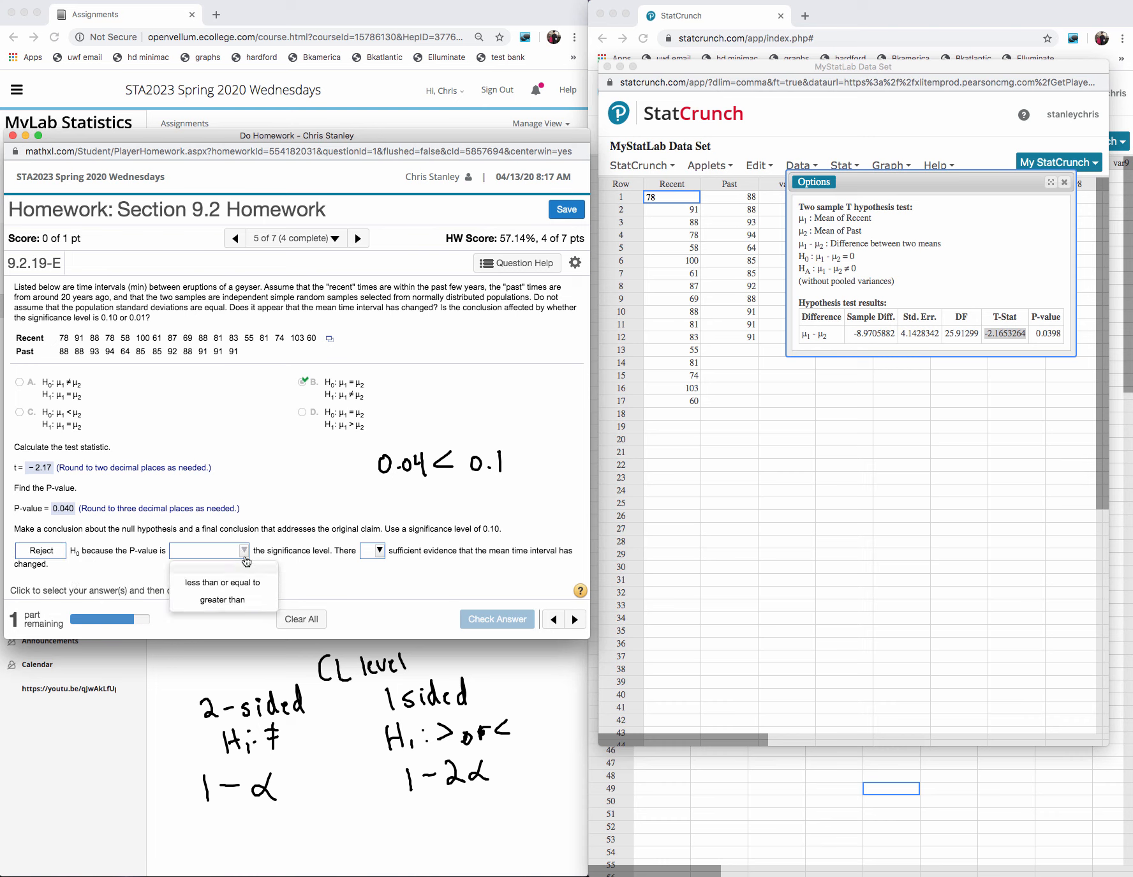
pyautogui.click(232, 583)
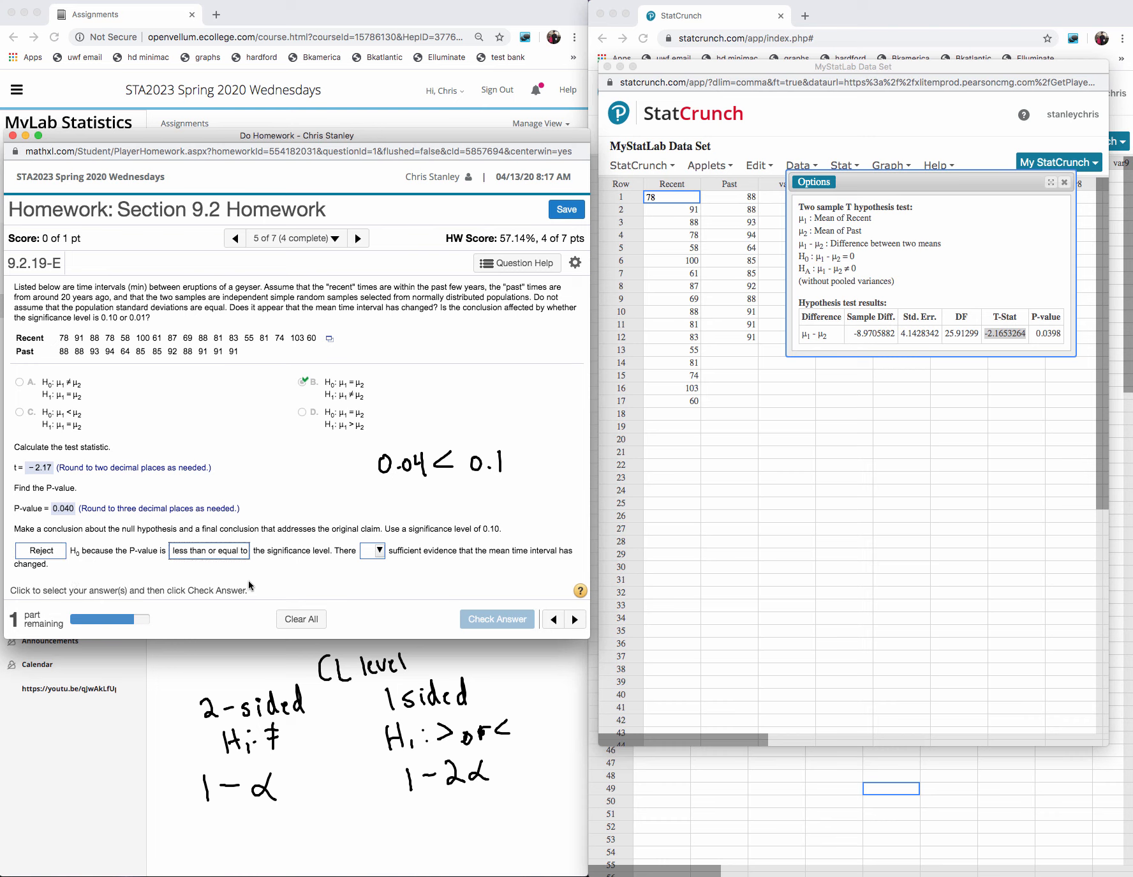
pyautogui.click(375, 552)
pyautogui.click(388, 598)
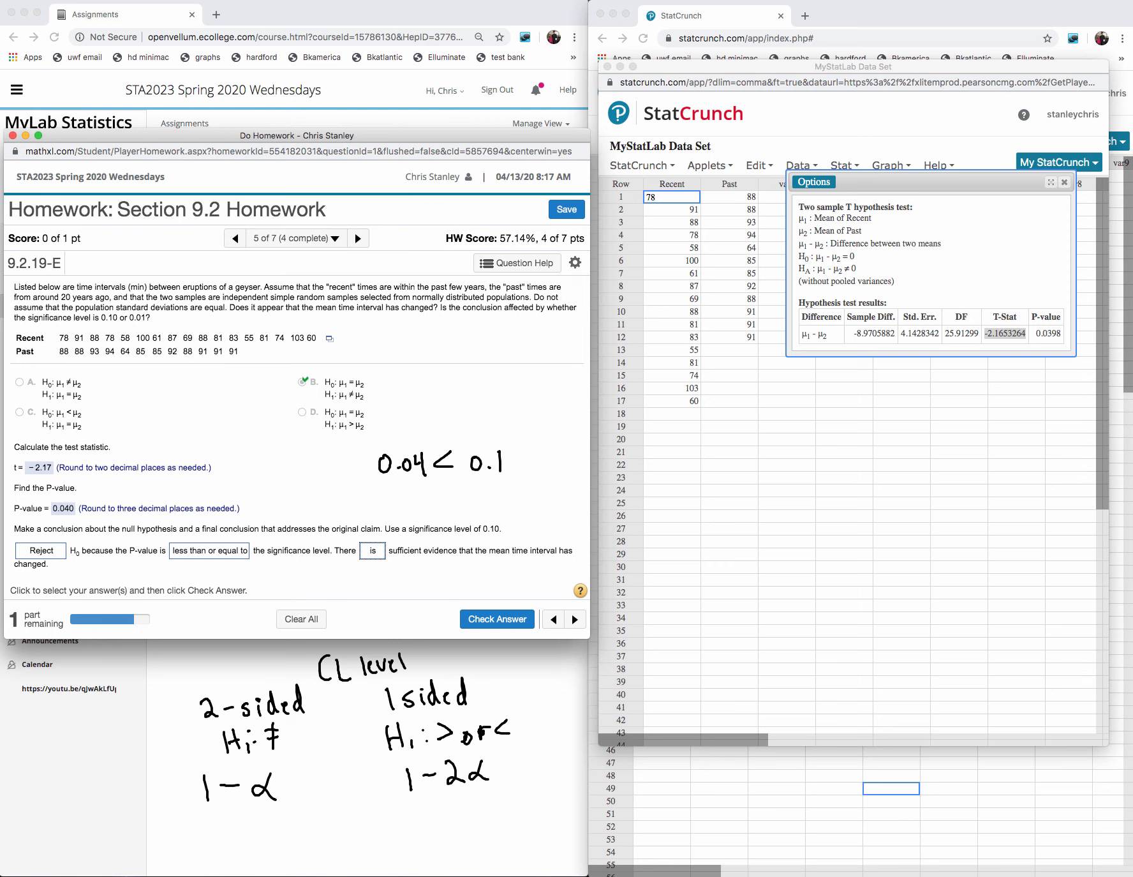
# - Cross out H₀, circle H₁ in option B and write ≠ beside it, then check the conclusion and dismiss the feedback
pyautogui.hotkey('ctrl', 'shift', 'd')
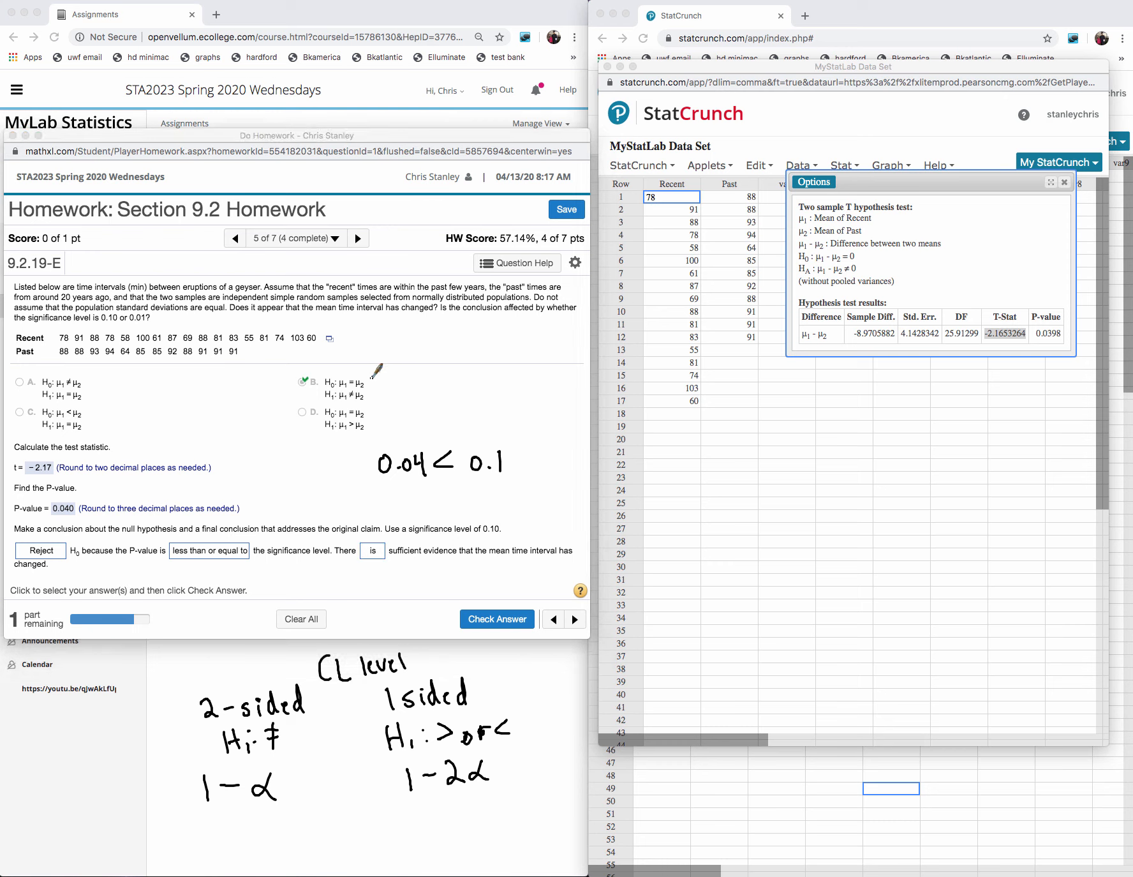
pyautogui.moveTo(365, 378)
pyautogui.mouseDown()
pyautogui.moveTo(387, 385)
pyautogui.moveTo(322, 383)
pyautogui.moveTo(358, 400)
pyautogui.moveTo(381, 383)
pyautogui.moveTo(441, 382)
pyautogui.moveTo(440, 397)
pyautogui.mouseUp()
pyautogui.moveTo(436, 372); pyautogui.dragTo(429, 409)
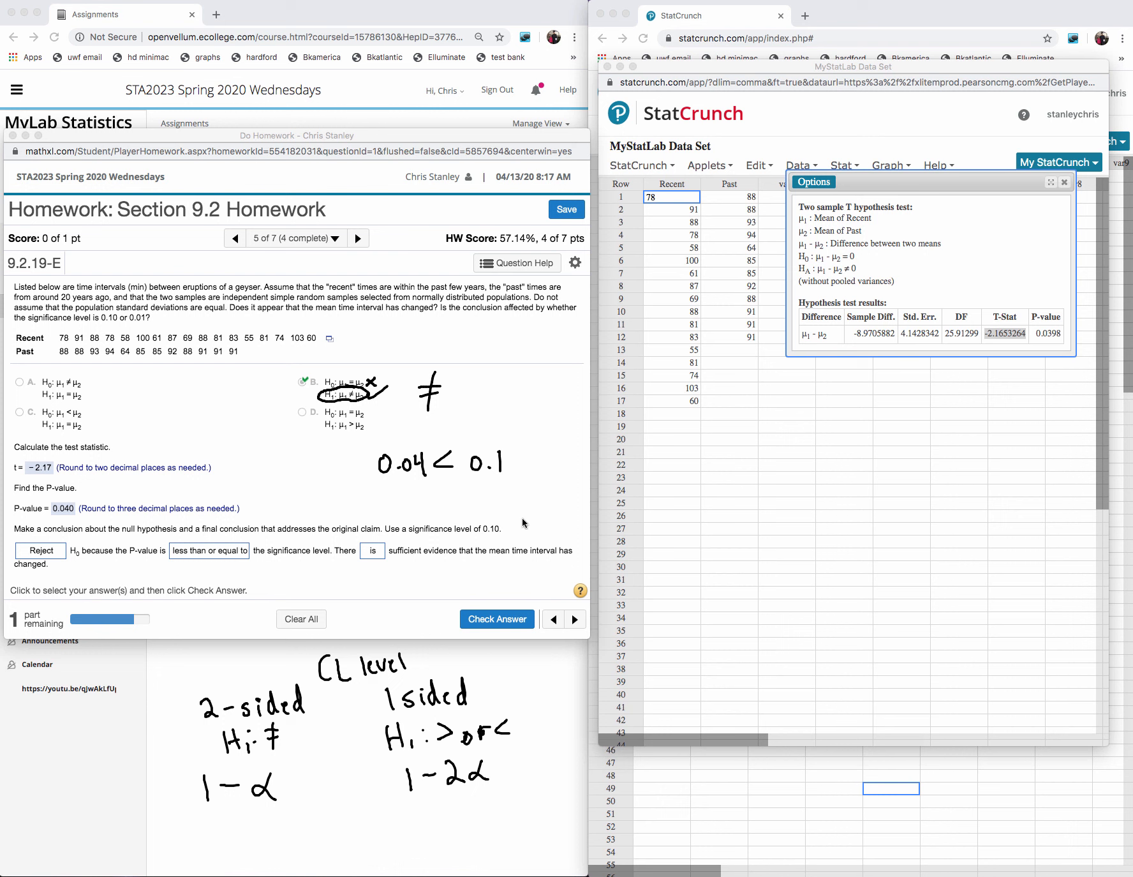
pyautogui.click(490, 619)
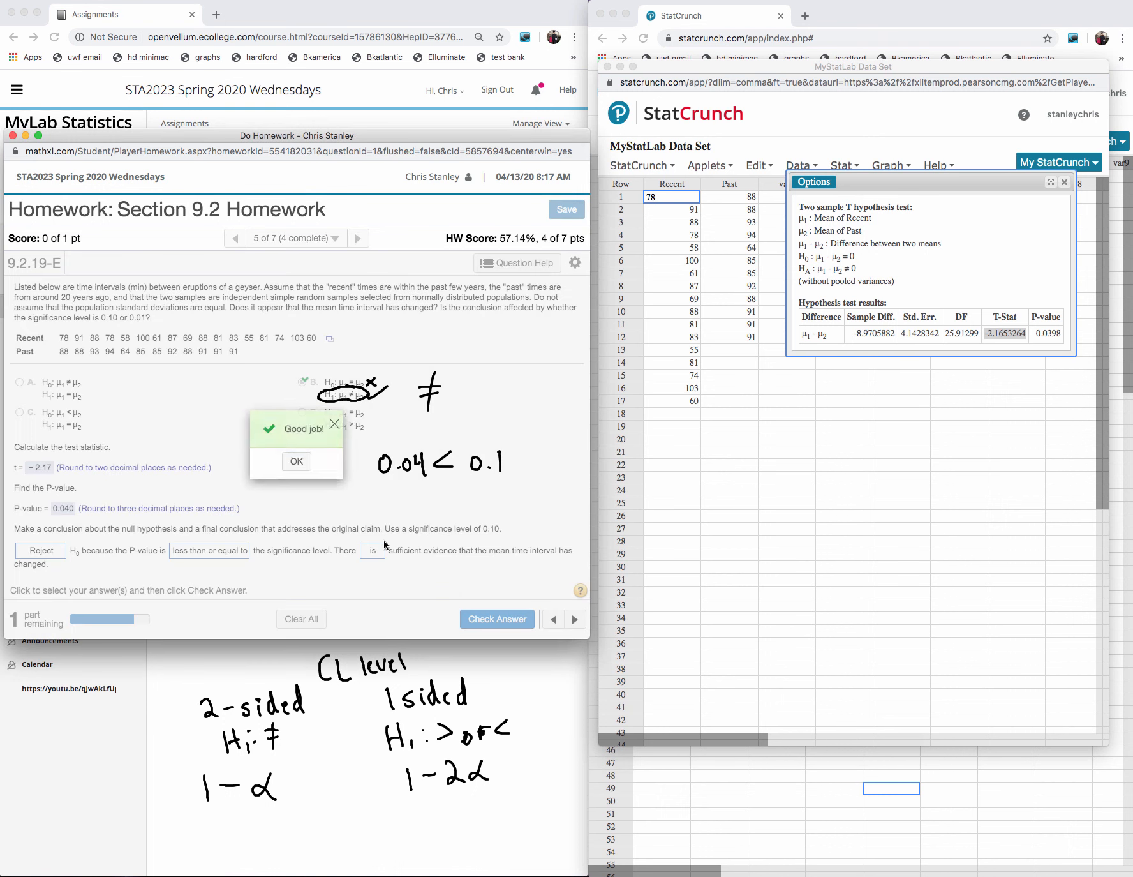
pyautogui.click(296, 462)
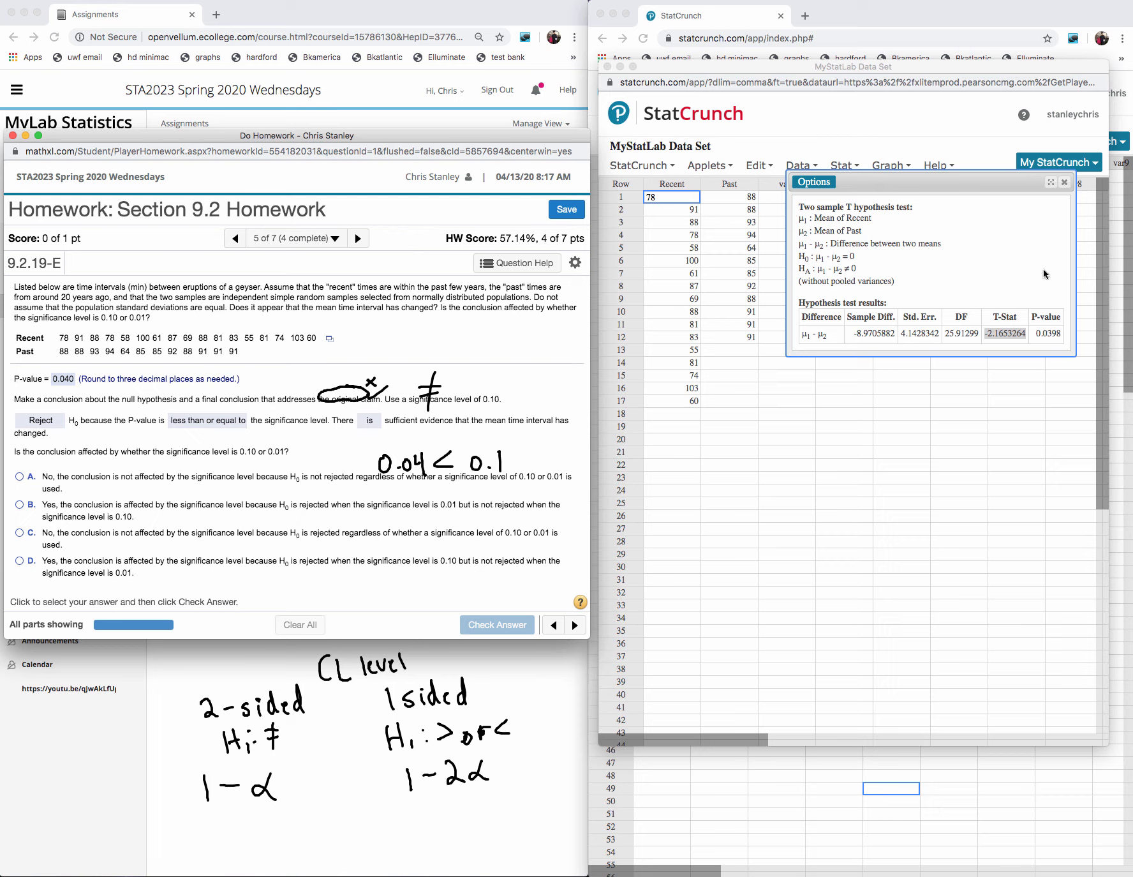
# - Handwrite "0.04 < 0.1 rejected H₀" in the empty area below the StatCrunch data
pyautogui.click(707, 472)
pyautogui.moveTo(699, 458)
pyautogui.mouseDown()
pyautogui.moveTo(742, 475)
pyautogui.moveTo(795, 463)
pyautogui.moveTo(812, 471)
pyautogui.moveTo(752, 458)
pyautogui.moveTo(771, 468)
pyautogui.mouseUp()
pyautogui.click(795, 468)
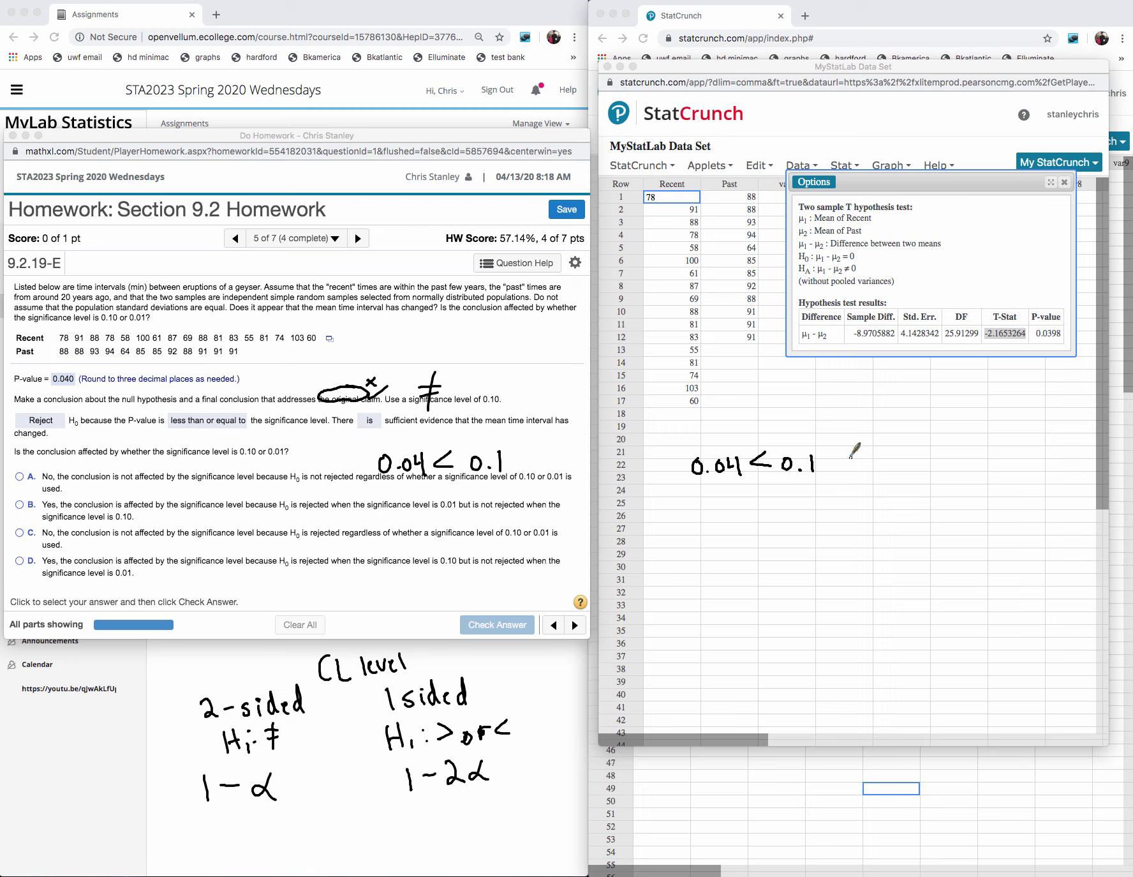
pyautogui.moveTo(851, 469)
pyautogui.mouseDown()
pyautogui.moveTo(862, 452)
pyautogui.moveTo(874, 463)
pyautogui.mouseUp()
pyautogui.moveTo(880, 455)
pyautogui.mouseDown()
pyautogui.moveTo(876, 473)
pyautogui.moveTo(948, 450)
pyautogui.moveTo(979, 454)
pyautogui.moveTo(974, 463)
pyautogui.mouseUp()
pyautogui.click(883, 447)
pyautogui.moveTo(984, 455); pyautogui.dragTo(983, 455)
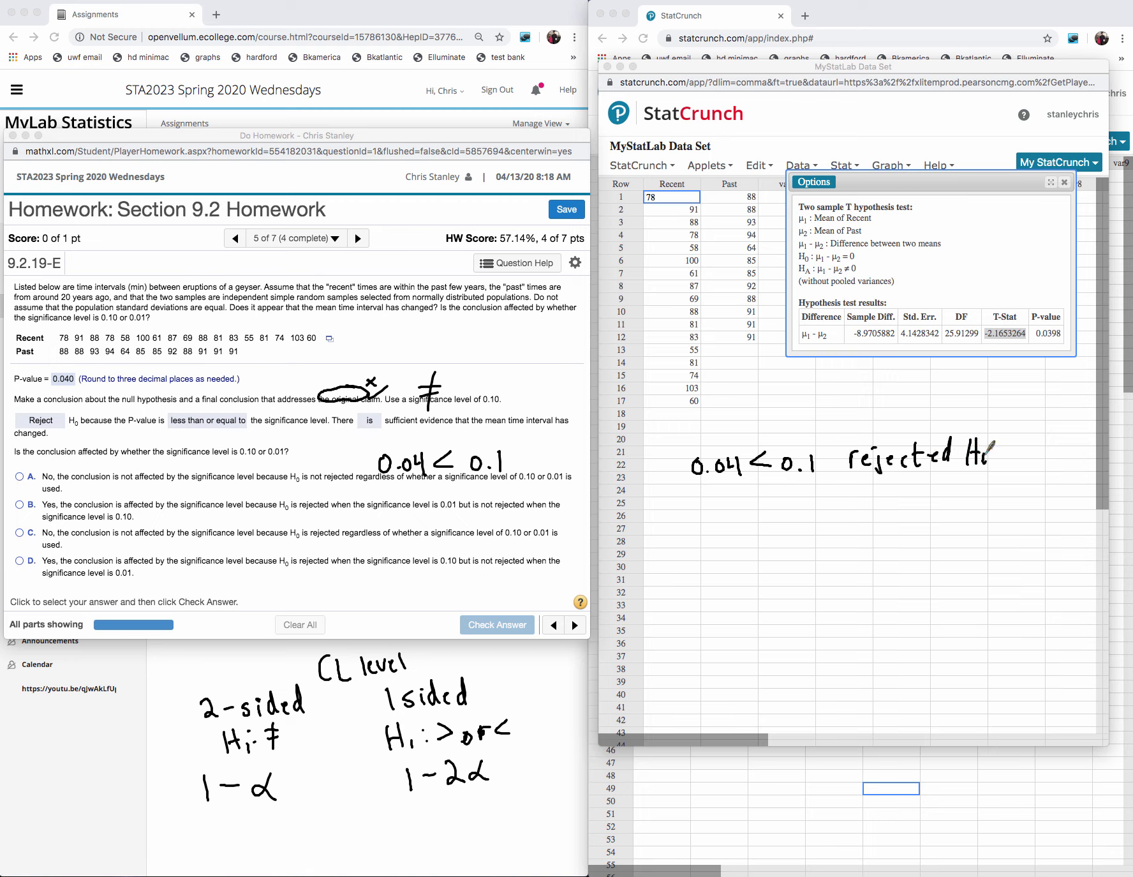
# - Handwrite "0.04 > 0.01 F.T.R H₀" beneath the first comparison
pyautogui.moveTo(697, 496)
pyautogui.mouseDown()
pyautogui.moveTo(717, 516)
pyautogui.moveTo(721, 506)
pyautogui.mouseUp()
pyautogui.click(705, 514)
pyautogui.moveTo(734, 502)
pyautogui.mouseDown()
pyautogui.moveTo(742, 520)
pyautogui.moveTo(818, 503)
pyautogui.mouseUp()
pyautogui.click(804, 512)
pyautogui.moveTo(832, 499); pyautogui.dragTo(831, 515)
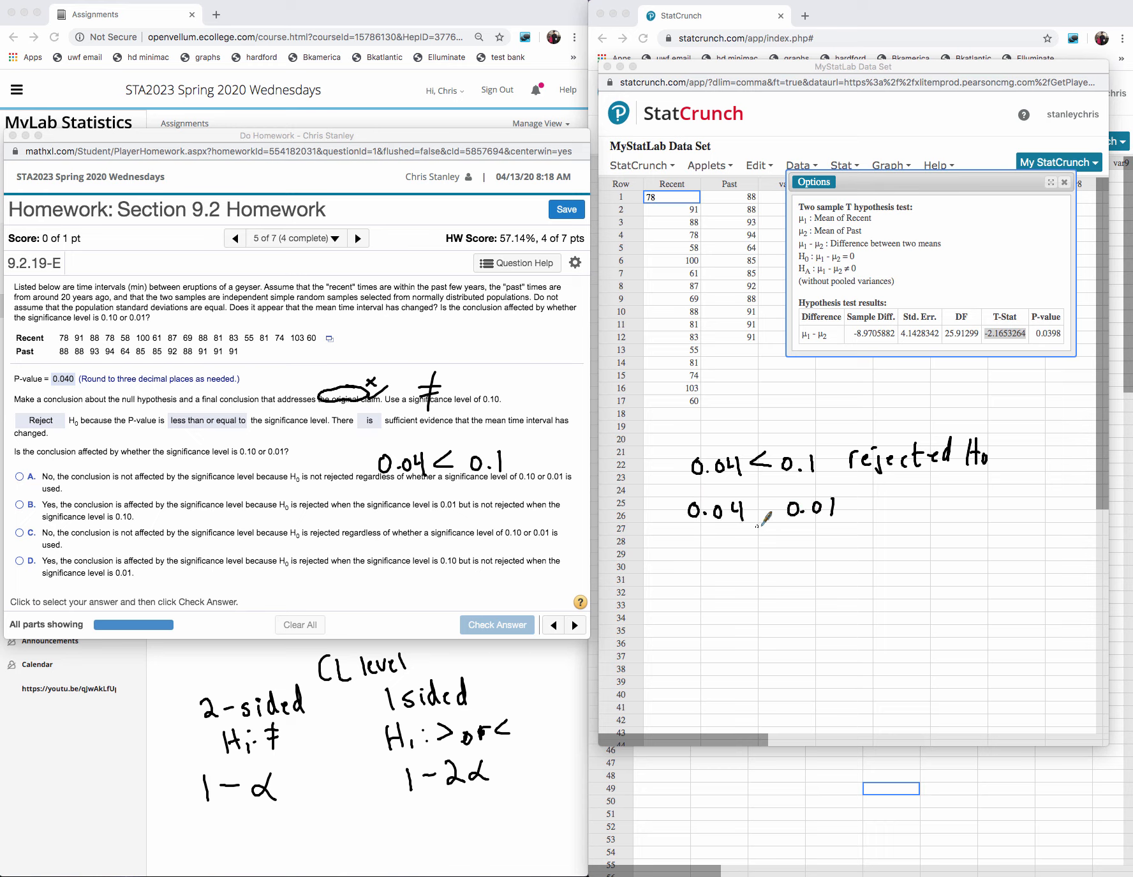
pyautogui.moveTo(760, 498); pyautogui.dragTo(760, 512)
pyautogui.click(846, 506)
pyautogui.moveTo(870, 485)
pyautogui.mouseDown()
pyautogui.moveTo(867, 511)
pyautogui.moveTo(886, 487)
pyautogui.mouseUp()
pyautogui.moveTo(870, 500); pyautogui.dragTo(901, 509)
pyautogui.click(888, 509)
pyautogui.moveTo(894, 499); pyautogui.dragTo(923, 507)
pyautogui.moveTo(924, 492); pyautogui.dragTo(936, 506)
pyautogui.moveTo(950, 489); pyautogui.dragTo(951, 509)
pyautogui.moveTo(958, 485); pyautogui.dragTo(958, 508)
pyautogui.moveTo(952, 501); pyautogui.dragTo(969, 502)
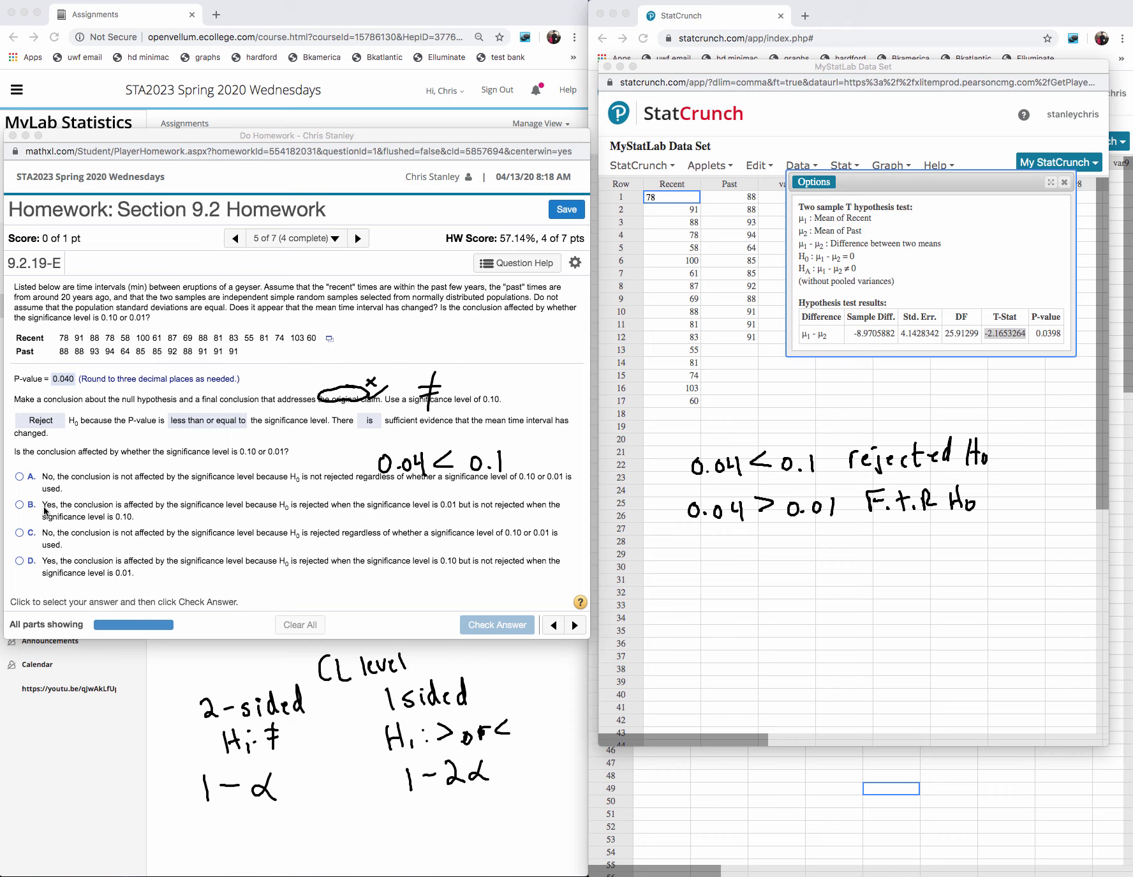
# - Try option B, H₀ rejected at 0.01 but not at 0.10, check it and dismiss the feedback
pyautogui.click(20, 506)
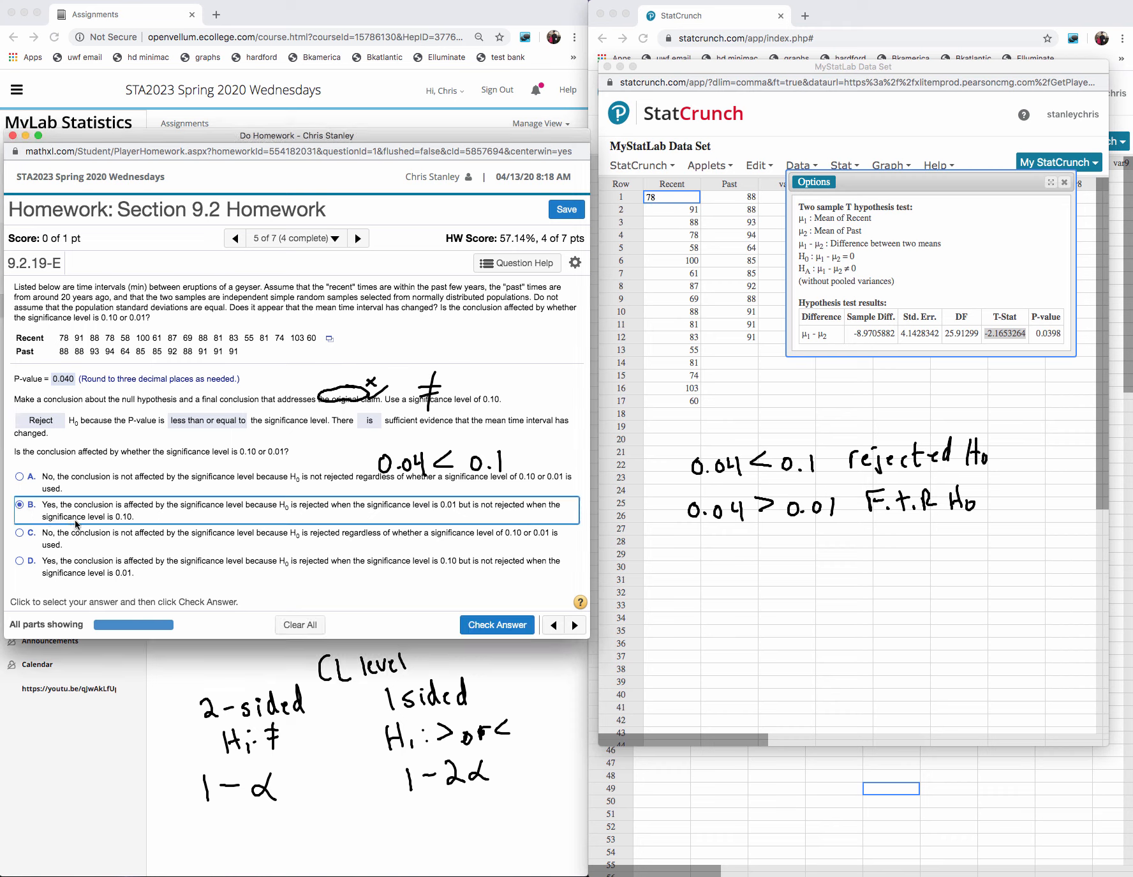
pyautogui.click(498, 625)
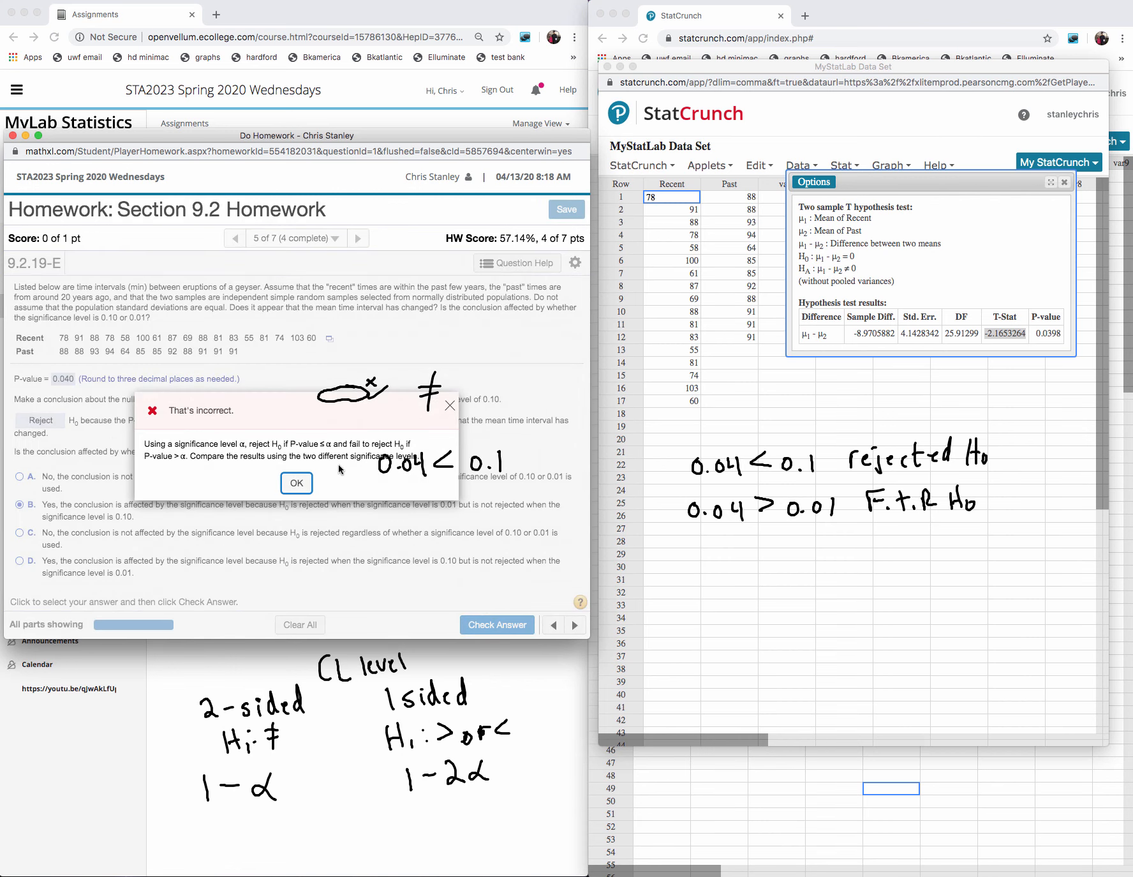
pyautogui.click(297, 486)
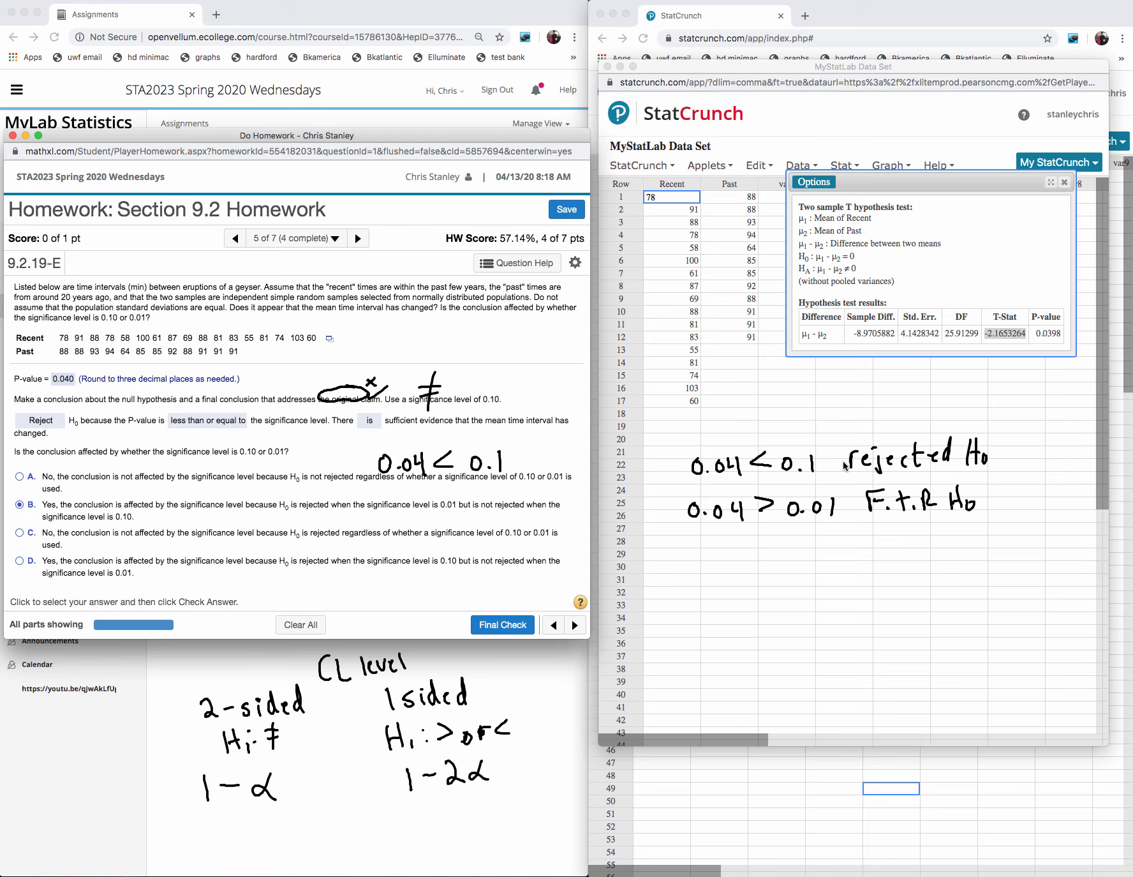
# - Choose option D, and label 0.1 as 10% and 0.01 as 1% with arrows in the handwritten comparisons
pyautogui.click(19, 561)
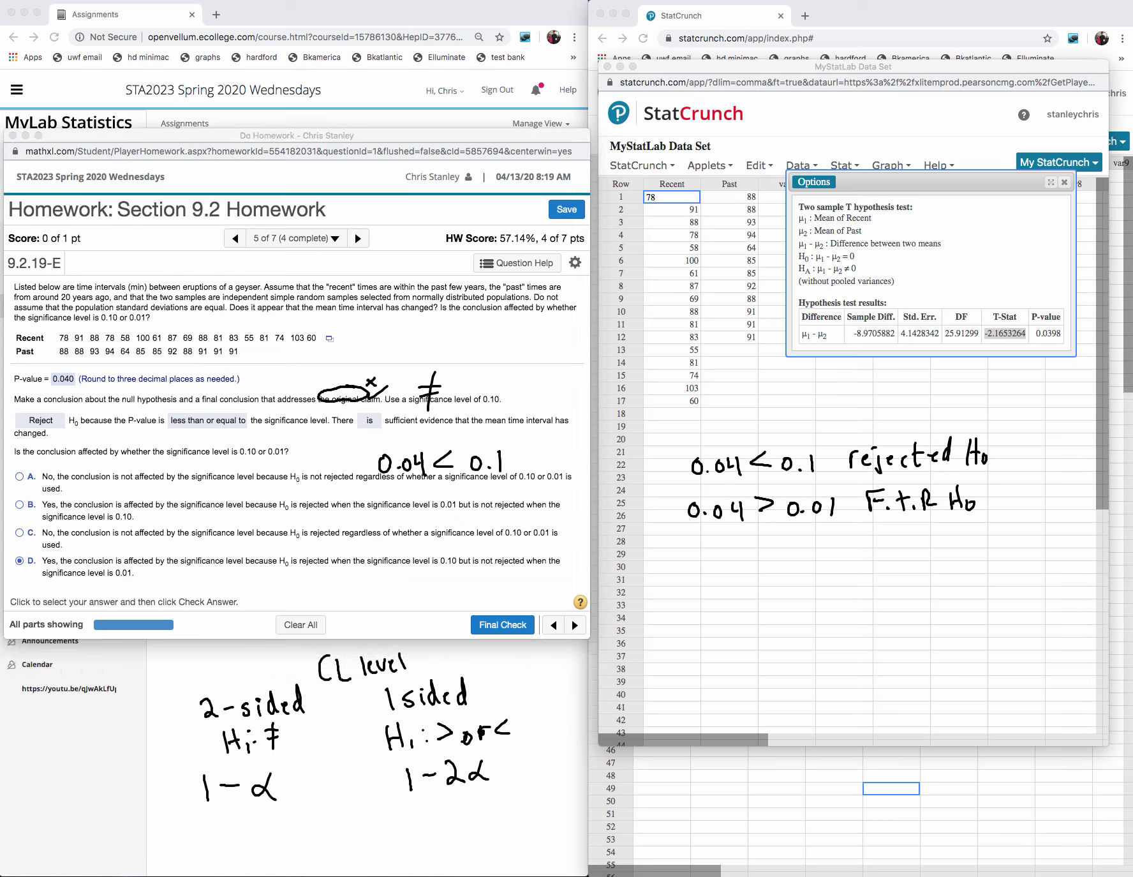
pyautogui.moveTo(811, 420)
pyautogui.mouseDown()
pyautogui.moveTo(805, 440)
pyautogui.moveTo(800, 432)
pyautogui.moveTo(823, 425)
pyautogui.mouseUp()
pyautogui.moveTo(832, 408)
pyautogui.mouseDown()
pyautogui.moveTo(841, 396)
pyautogui.moveTo(844, 418)
pyautogui.mouseUp()
pyautogui.moveTo(850, 410); pyautogui.dragTo(852, 410)
pyautogui.moveTo(821, 544)
pyautogui.mouseDown()
pyautogui.moveTo(820, 523)
pyautogui.moveTo(825, 532)
pyautogui.mouseUp()
pyautogui.moveTo(819, 547); pyautogui.dragTo(819, 576)
pyautogui.moveTo(832, 544)
pyautogui.mouseDown()
pyautogui.moveTo(833, 577)
pyautogui.moveTo(849, 564)
pyautogui.mouseUp()
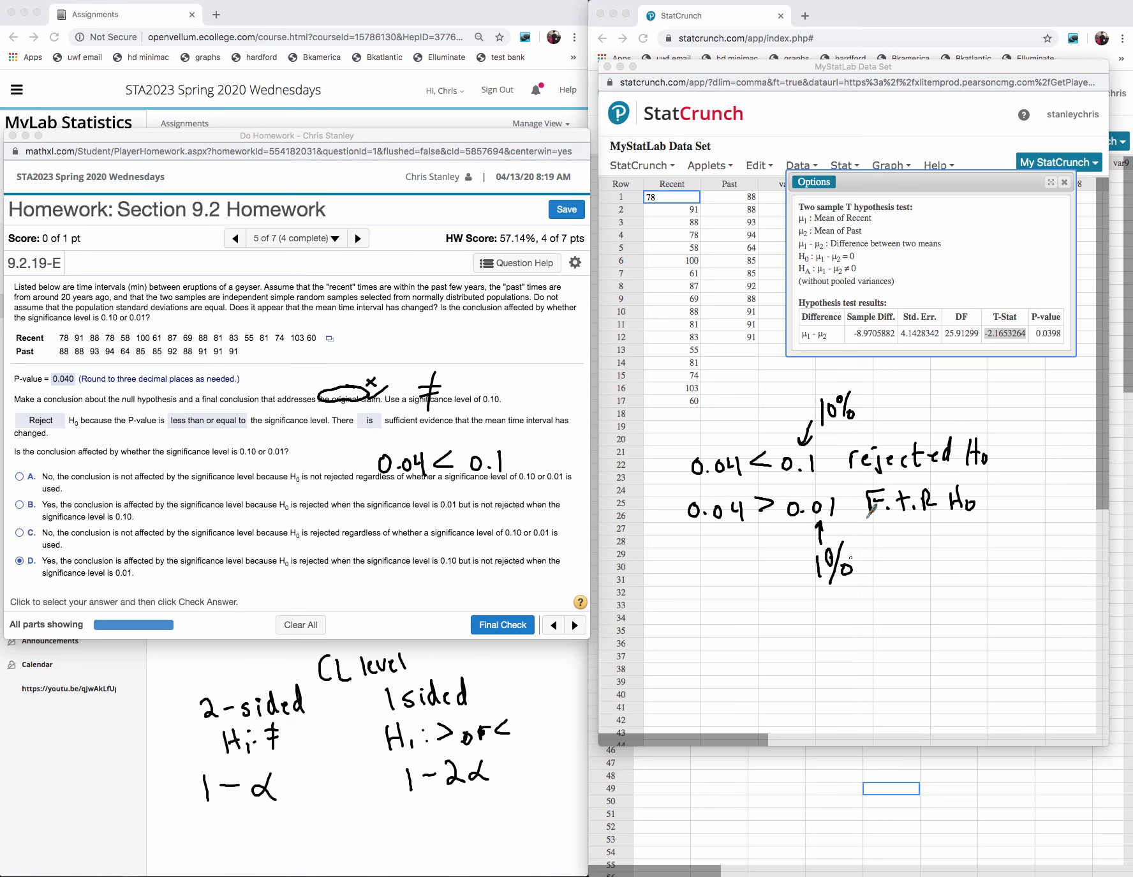
# - Draw arrows from 10% to "rejected H₀" and 1% to "F.T.R H₀", and underline H₀, 0.10, "not rejected" and 0.01 in option D
pyautogui.moveTo(863, 411); pyautogui.dragTo(891, 448)
pyautogui.moveTo(881, 439); pyautogui.dragTo(897, 438)
pyautogui.moveTo(279, 572); pyautogui.dragTo(290, 572)
pyautogui.moveTo(441, 569); pyautogui.dragTo(455, 570)
pyautogui.moveTo(383, 580); pyautogui.dragTo(403, 577)
pyautogui.moveTo(484, 572); pyautogui.dragTo(521, 573)
pyautogui.moveTo(111, 584); pyautogui.dragTo(142, 580)
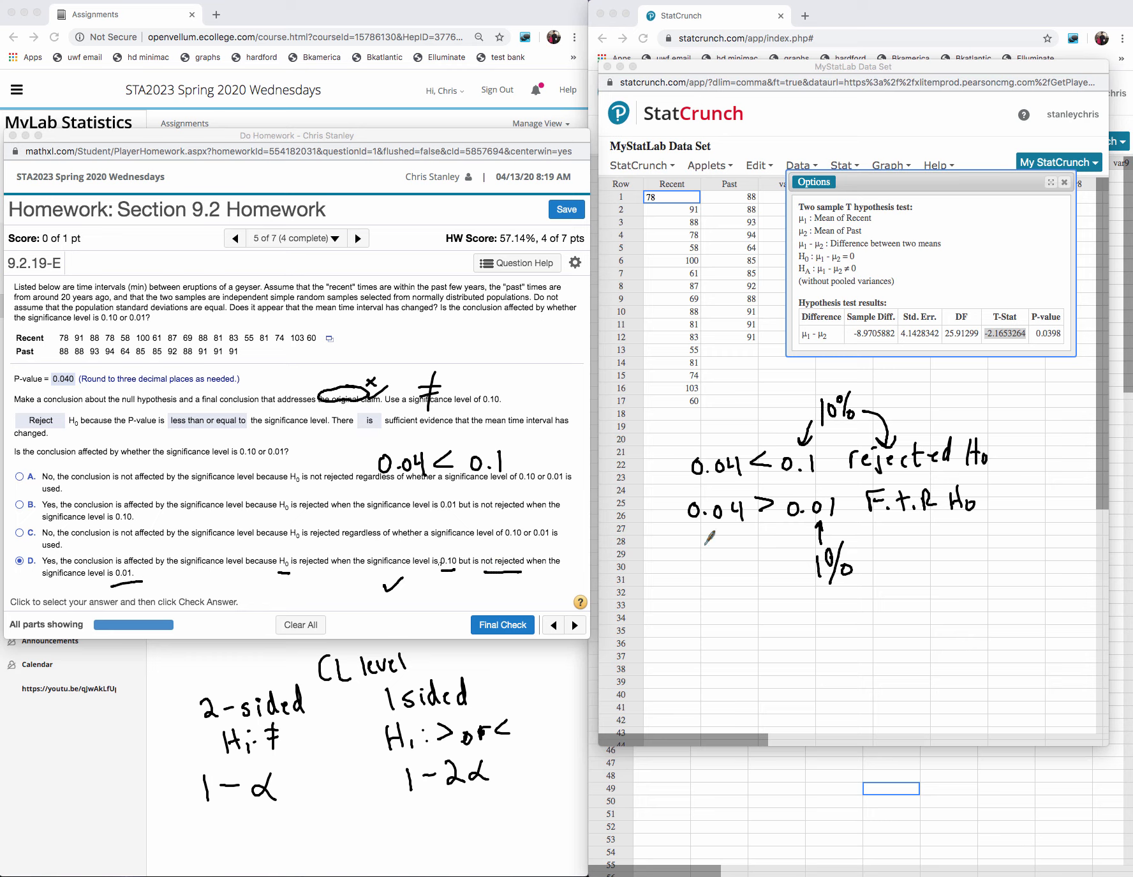
pyautogui.moveTo(844, 532)
pyautogui.mouseDown()
pyautogui.moveTo(811, 535)
pyautogui.moveTo(868, 562)
pyautogui.moveTo(905, 532)
pyautogui.mouseUp()
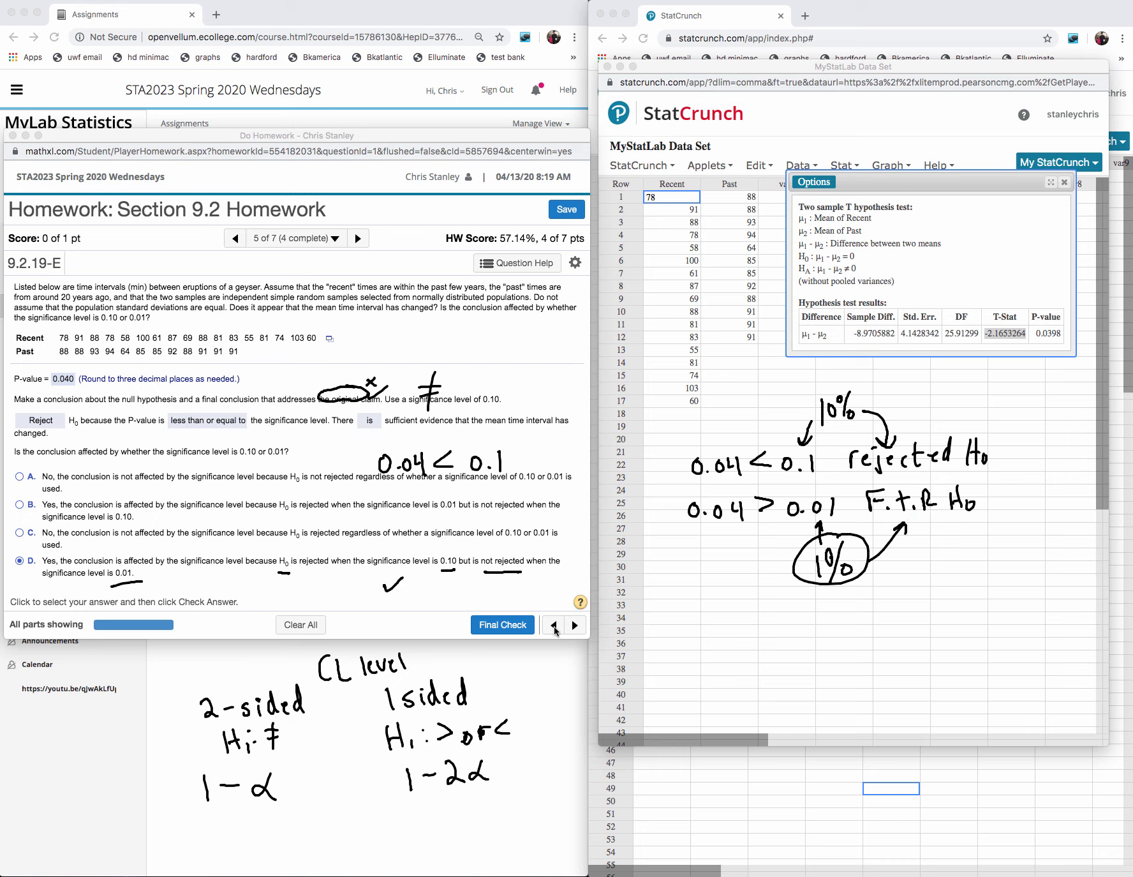
# - Submit option D for the final check and go to the next question
pyautogui.click(505, 619)
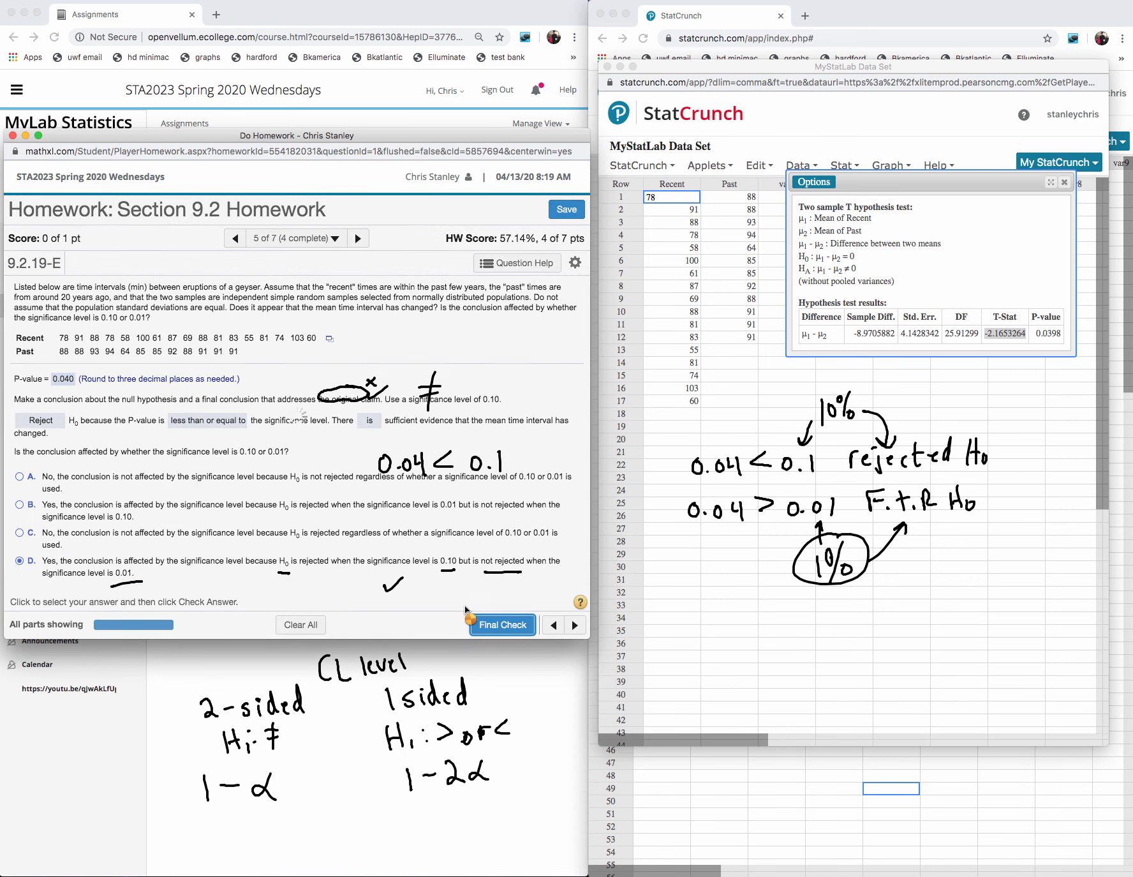
pyautogui.click(325, 462)
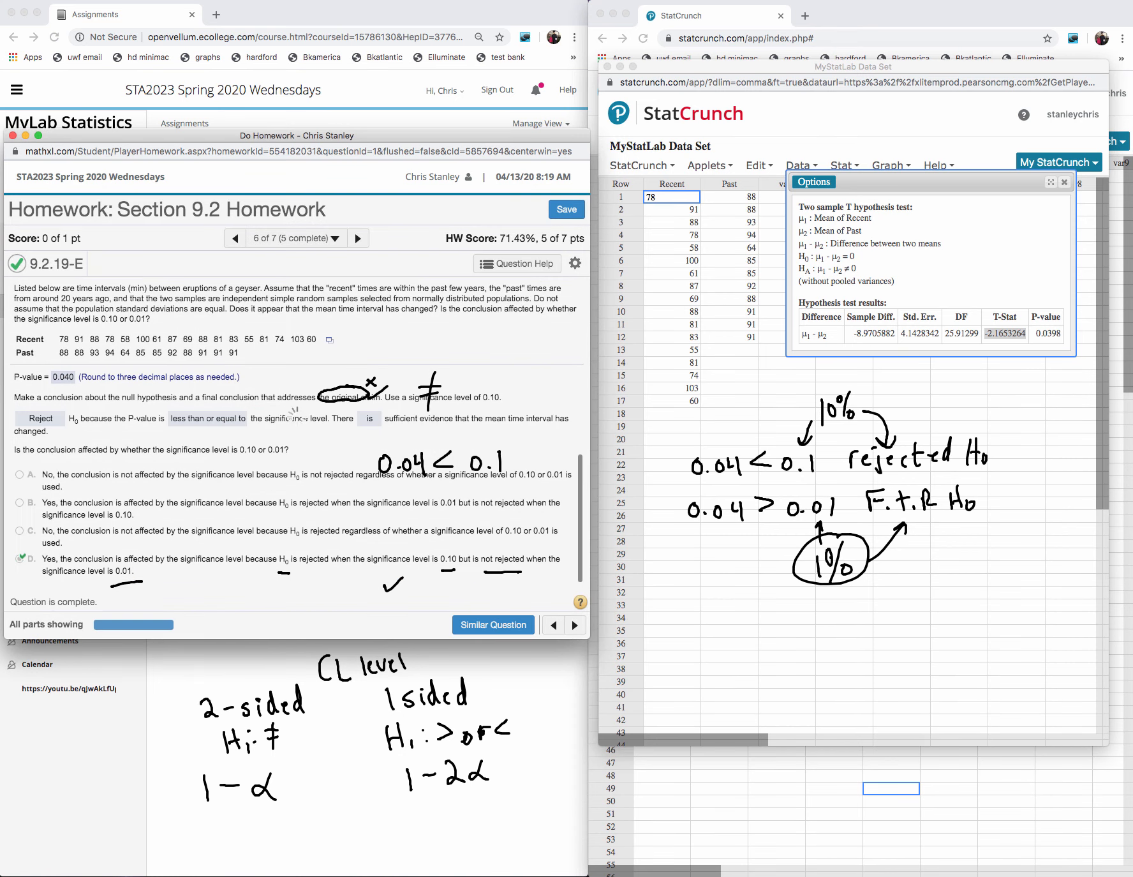
# - Erase the handwritten marks over the homework question and close the Section 9.2 homework window, confirming leaving the page
pyautogui.moveTo(426, 358)
pyautogui.mouseDown()
pyautogui.moveTo(412, 564)
pyautogui.moveTo(236, 559)
pyautogui.moveTo(220, 489)
pyautogui.mouseUp()
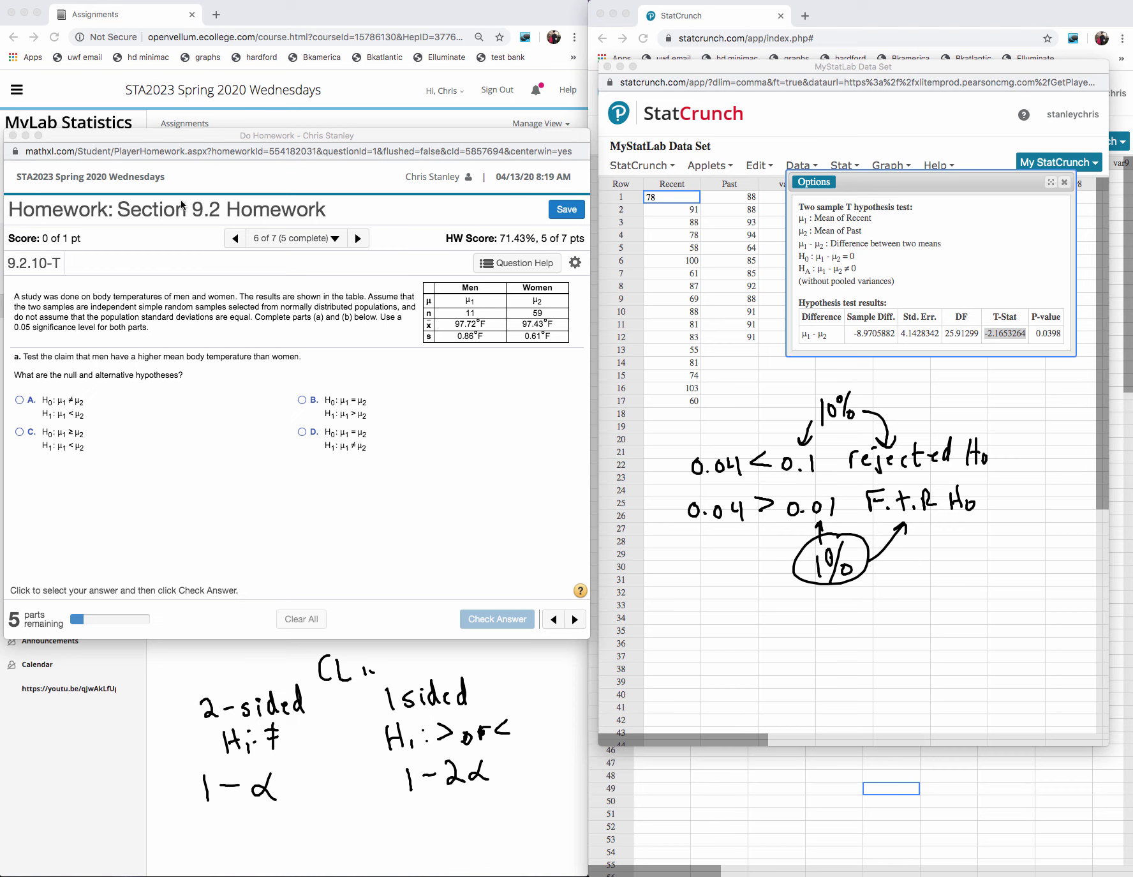
pyautogui.click(13, 136)
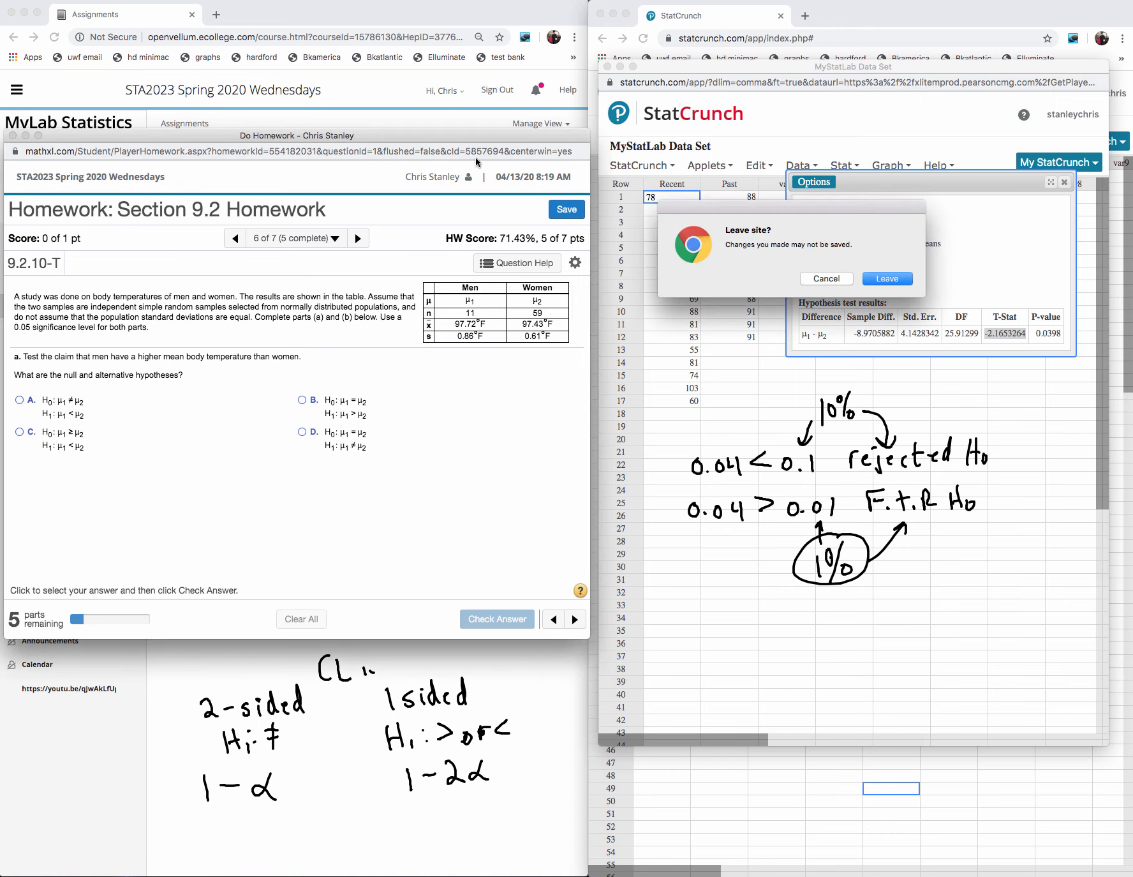
pyautogui.click(879, 279)
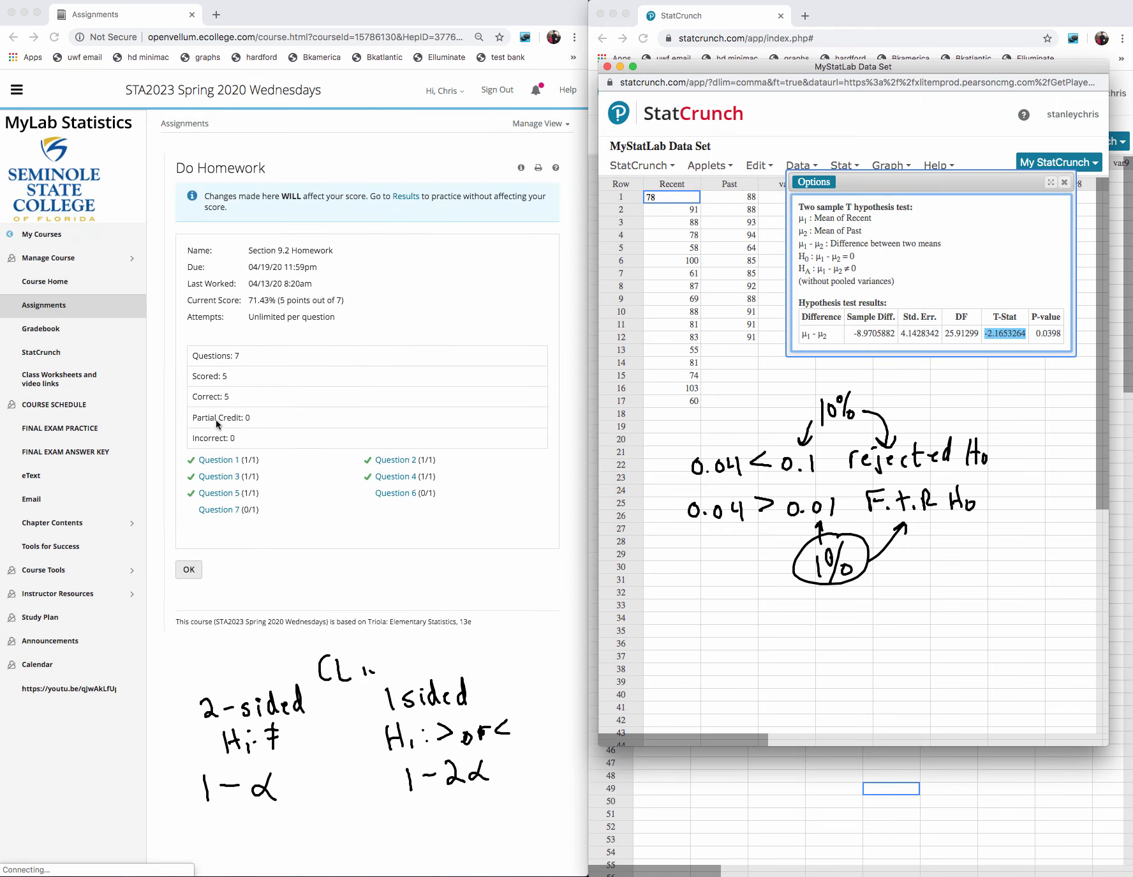
# - Return to the assignments list, open Question 1 of Section 9.3 Homework and move its window clear of the StatCrunch data
pyautogui.click(185, 580)
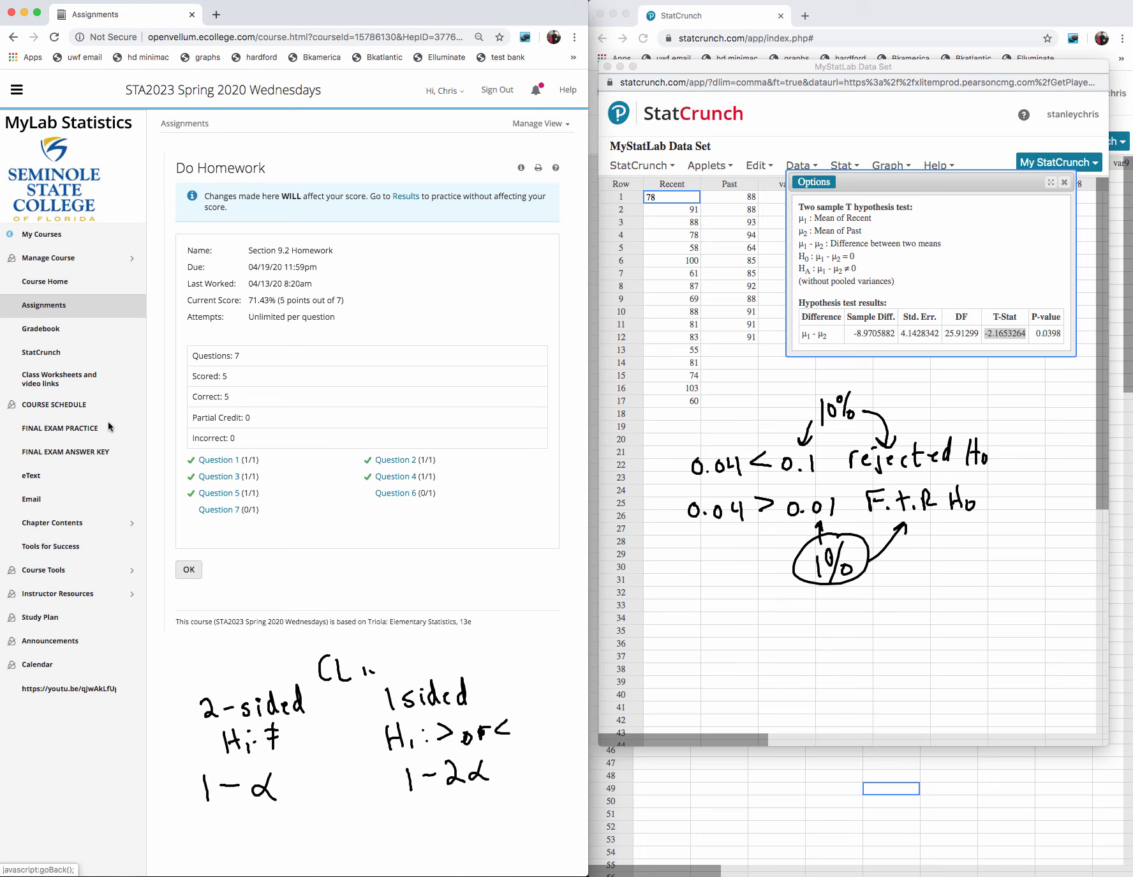
pyautogui.click(52, 308)
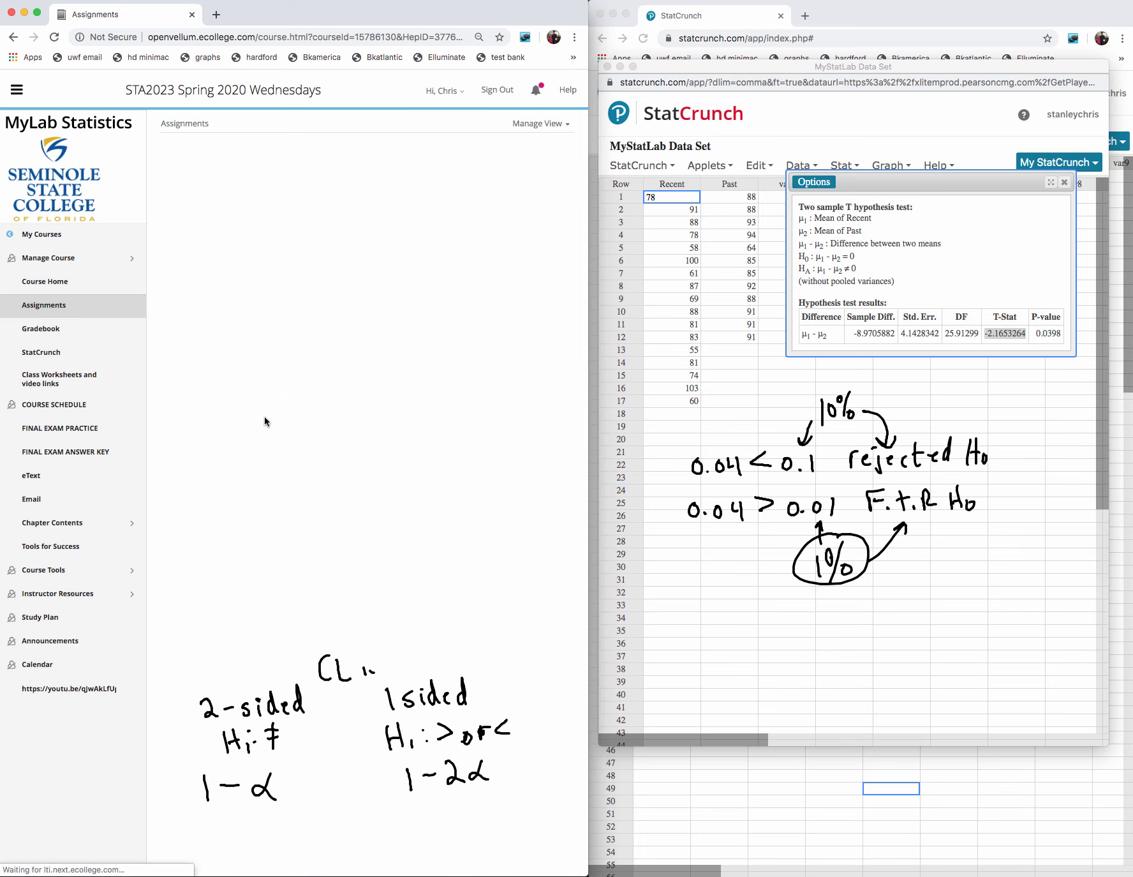
pyautogui.click(56, 304)
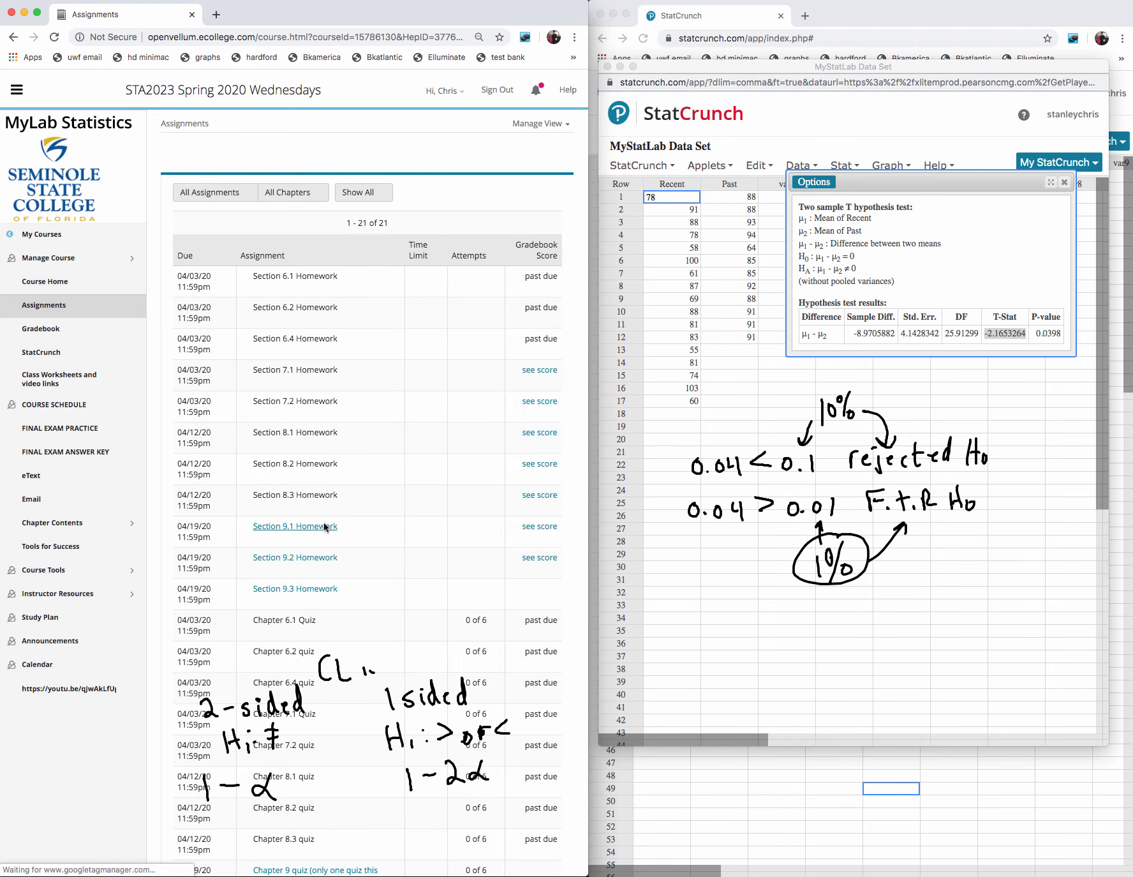
pyautogui.click(302, 597)
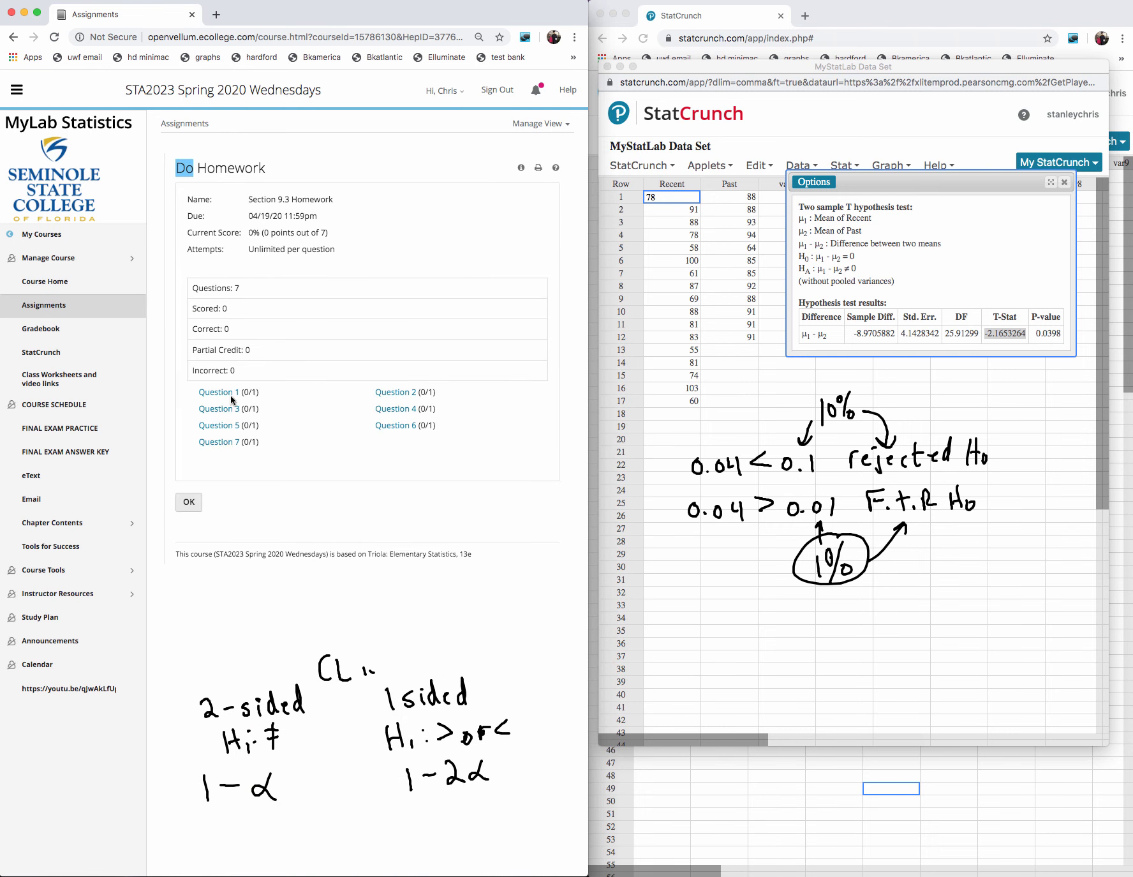
pyautogui.click(231, 391)
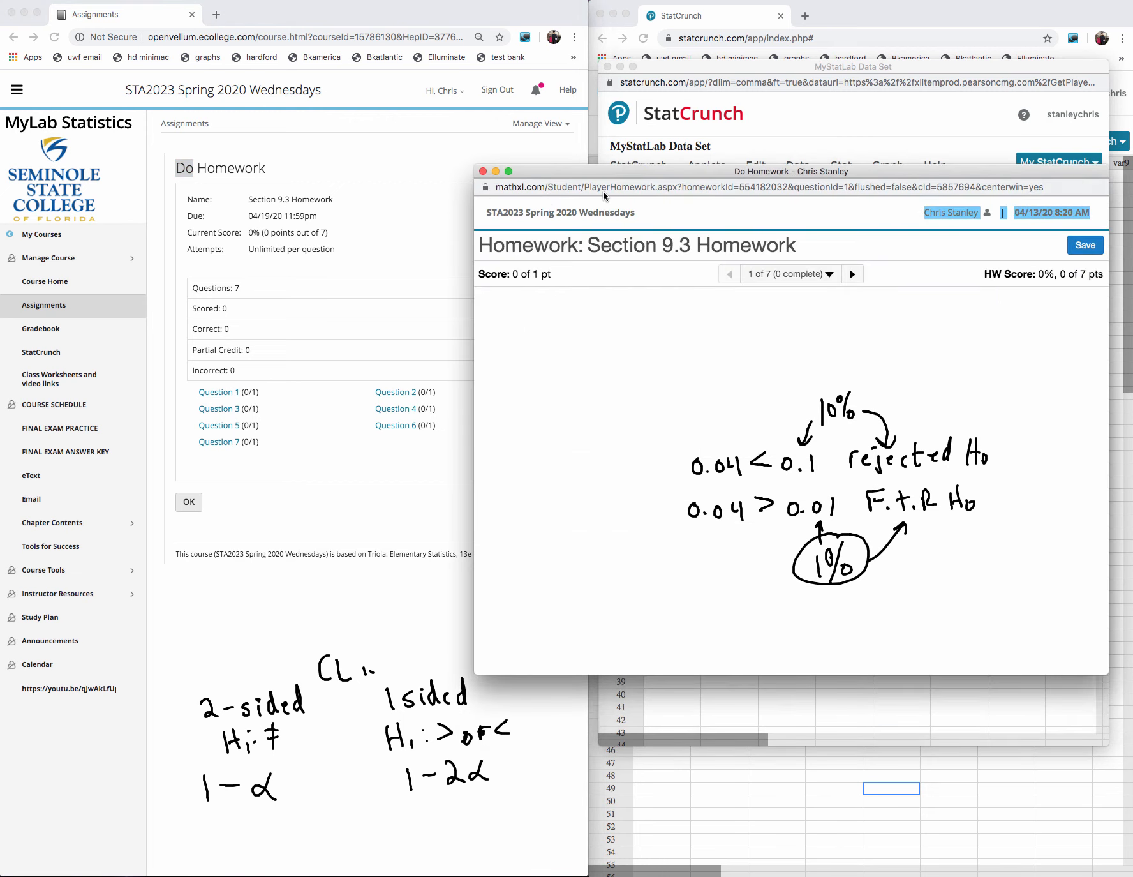
pyautogui.moveTo(604, 172); pyautogui.dragTo(130, 105)
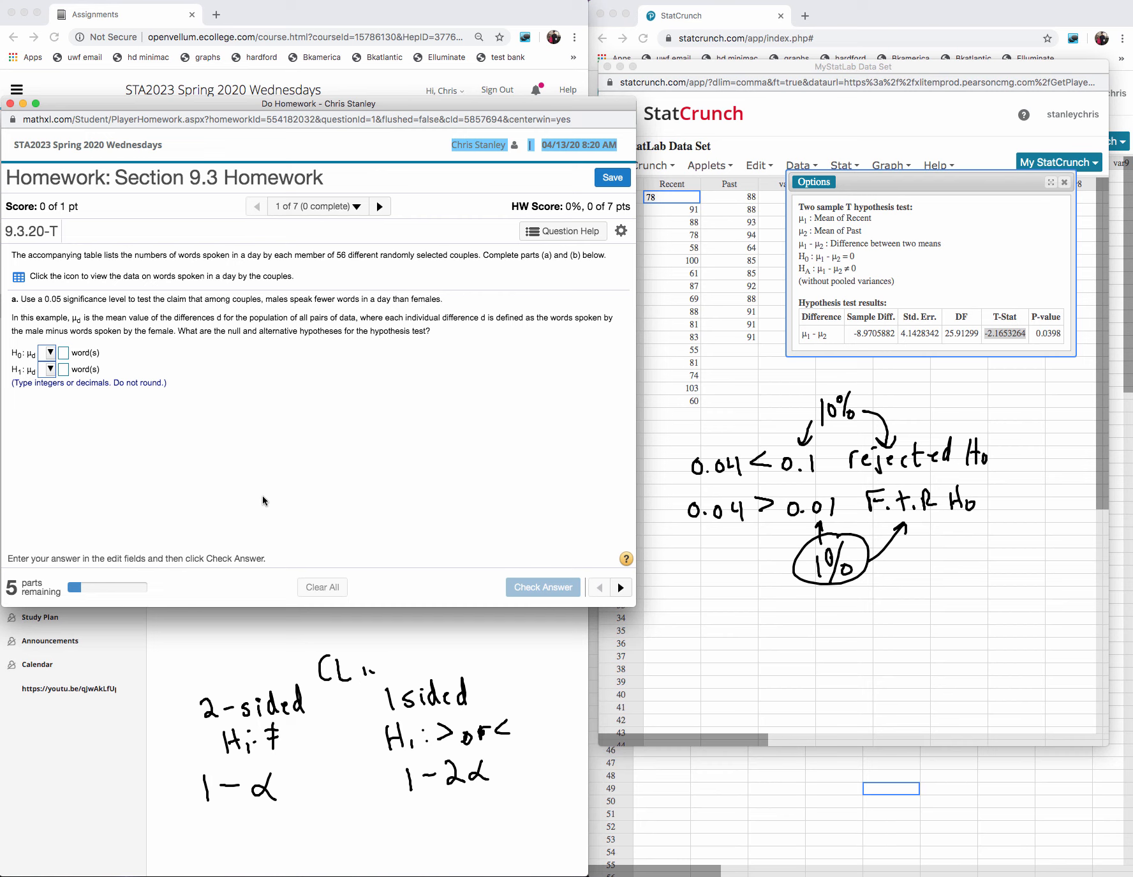
# - Set the null hypothesis to μd = 0 words
pyautogui.click(50, 353)
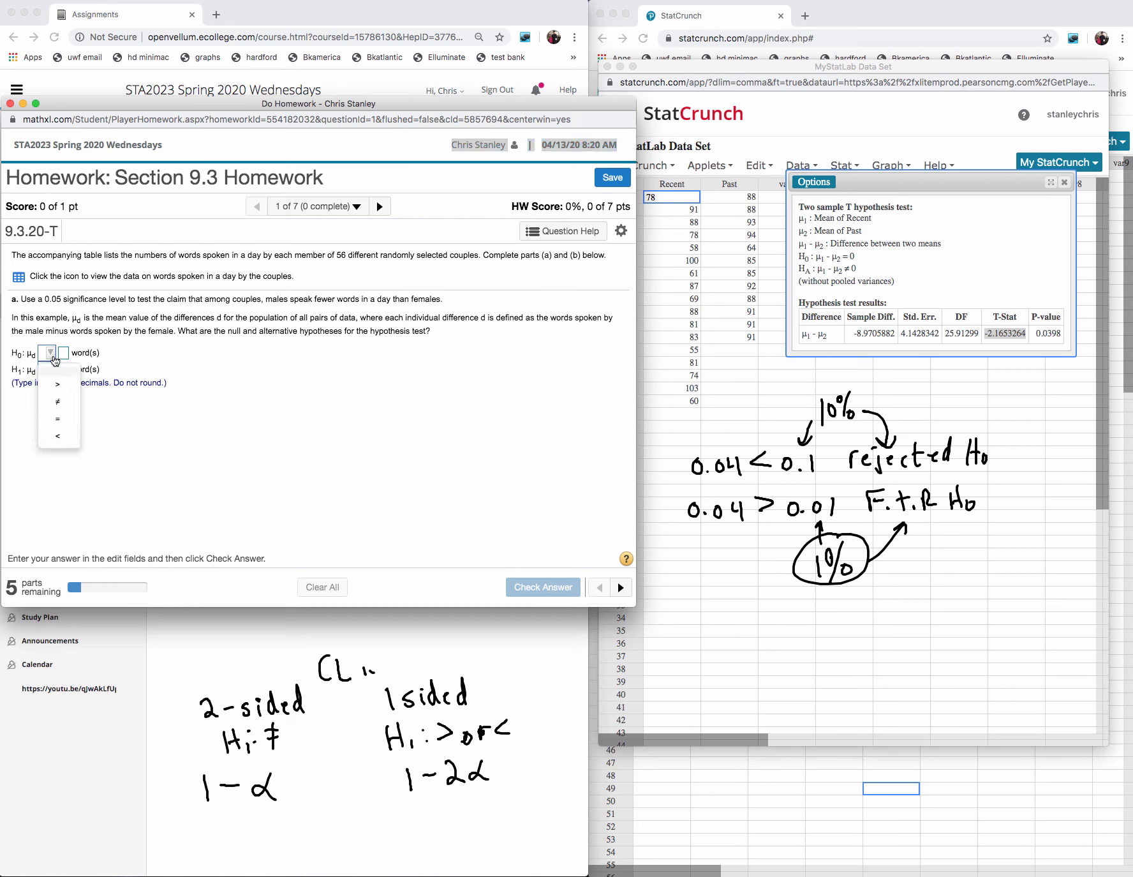
pyautogui.click(69, 390)
pyautogui.click(64, 353)
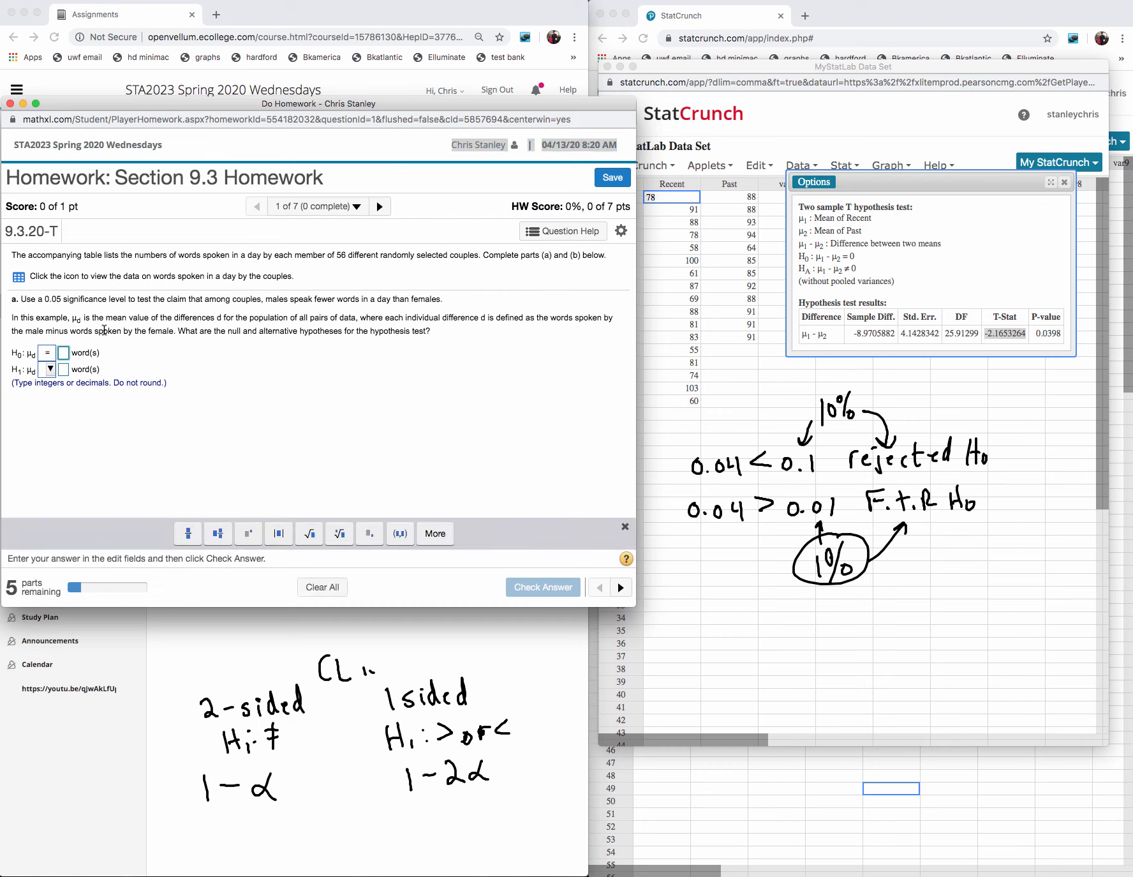
pyautogui.write('0')
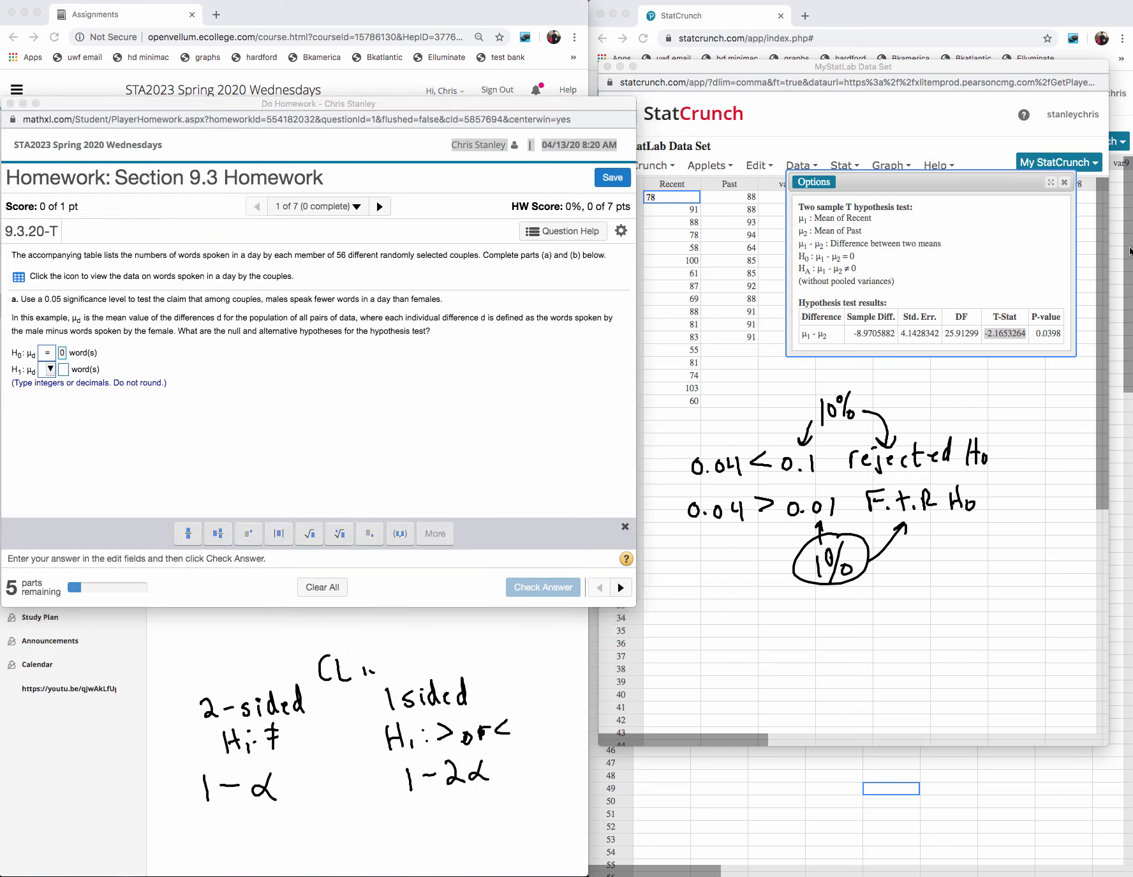
# - Erase the old significance notes, underline "males speak fewer words" and handwrite "M − F <" above "F − M >" over the data sheet
pyautogui.moveTo(978, 367)
pyautogui.mouseDown()
pyautogui.moveTo(779, 416)
pyautogui.moveTo(949, 529)
pyautogui.moveTo(986, 460)
pyautogui.mouseUp()
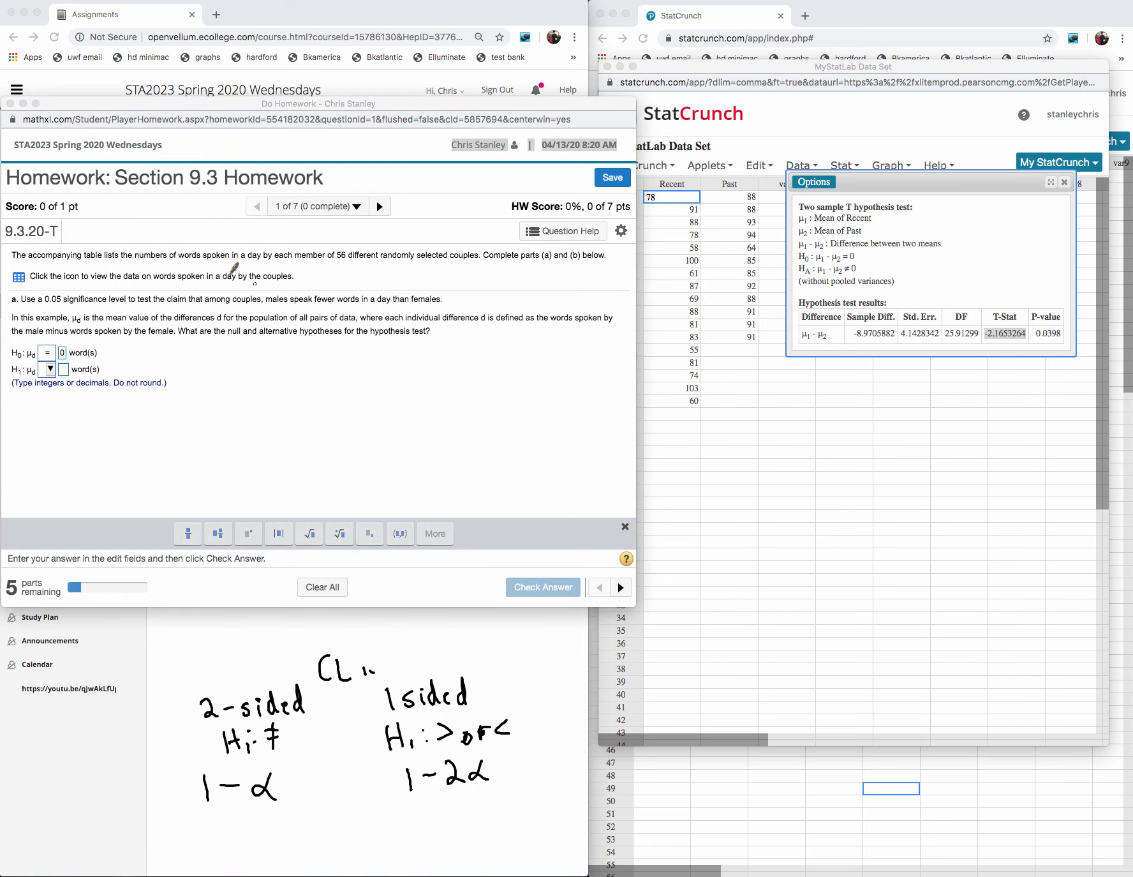
pyautogui.moveTo(273, 310); pyautogui.dragTo(348, 310)
pyautogui.moveTo(799, 439)
pyautogui.mouseDown()
pyautogui.moveTo(812, 422)
pyautogui.moveTo(823, 439)
pyautogui.moveTo(855, 426)
pyautogui.moveTo(871, 439)
pyautogui.moveTo(888, 415)
pyautogui.mouseUp()
pyautogui.moveTo(872, 427); pyautogui.dragTo(884, 426)
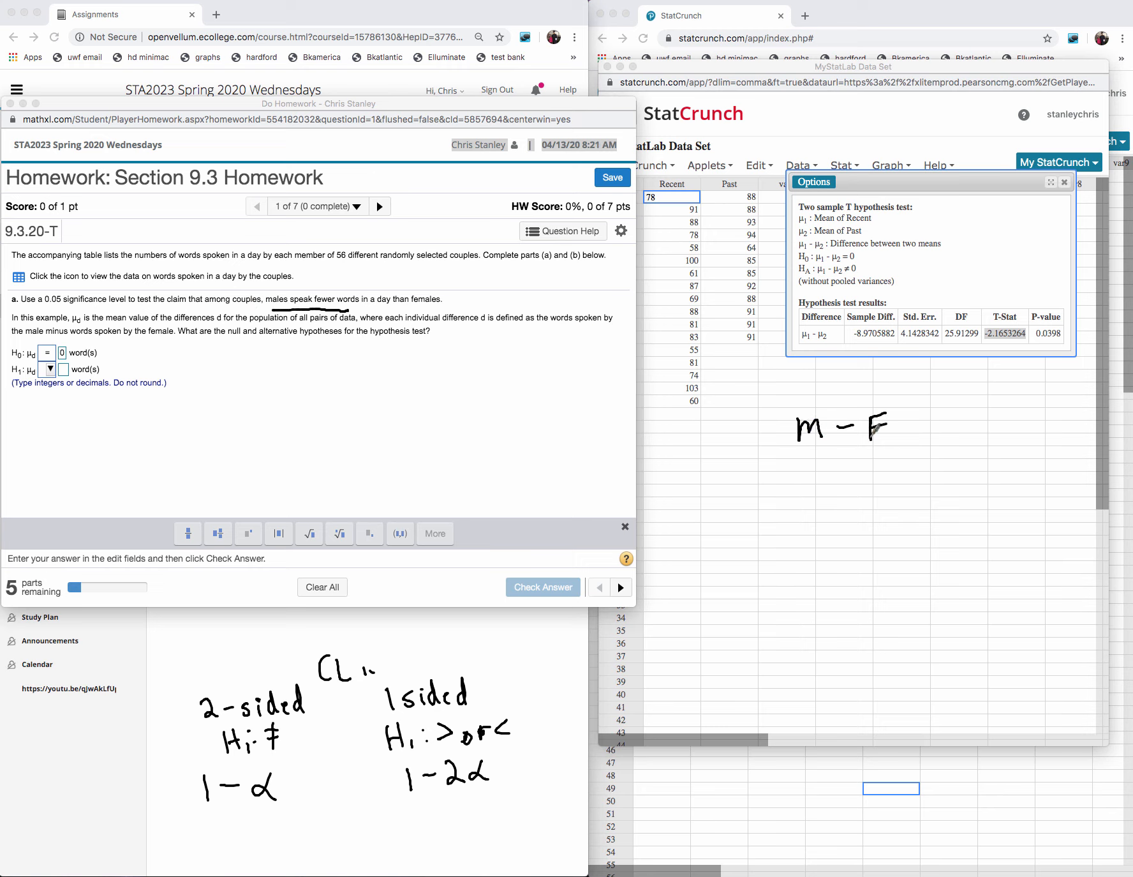
pyautogui.moveTo(803, 476)
pyautogui.mouseDown()
pyautogui.moveTo(799, 502)
pyautogui.moveTo(820, 471)
pyautogui.mouseUp()
pyautogui.moveTo(803, 485); pyautogui.dragTo(818, 483)
pyautogui.moveTo(837, 480)
pyautogui.mouseDown()
pyautogui.moveTo(882, 484)
pyautogui.moveTo(838, 479)
pyautogui.moveTo(849, 483)
pyautogui.mouseUp()
pyautogui.moveTo(940, 412)
pyautogui.mouseDown()
pyautogui.moveTo(939, 483)
pyautogui.moveTo(920, 494)
pyautogui.mouseUp()
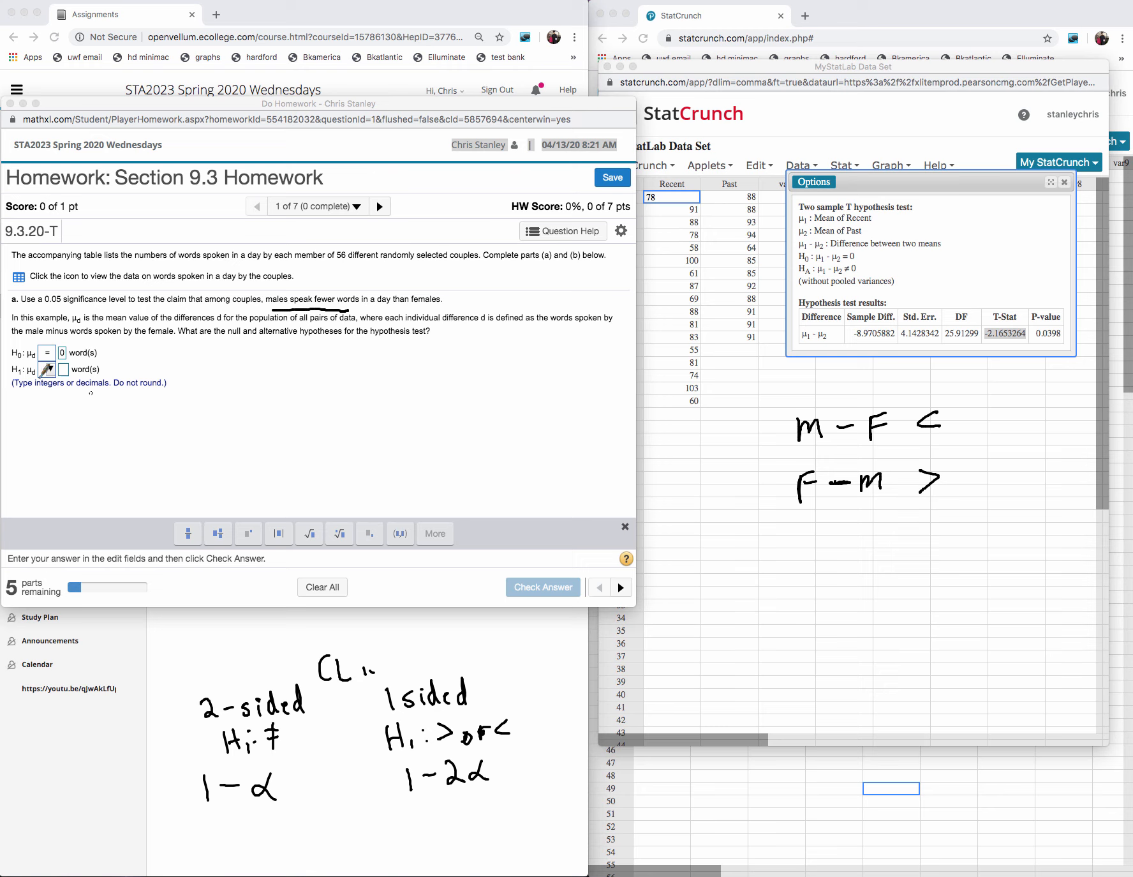
# - Underline "male" and "female" in the question, label M as fewer and F as more, and complete the handwritten inequality as M − F < 0
pyautogui.moveTo(25, 338); pyautogui.dragTo(47, 341)
pyautogui.moveTo(139, 341); pyautogui.dragTo(169, 338)
pyautogui.moveTo(809, 405)
pyautogui.mouseDown()
pyautogui.moveTo(808, 376)
pyautogui.moveTo(820, 370)
pyautogui.moveTo(892, 384)
pyautogui.moveTo(925, 373)
pyautogui.mouseUp()
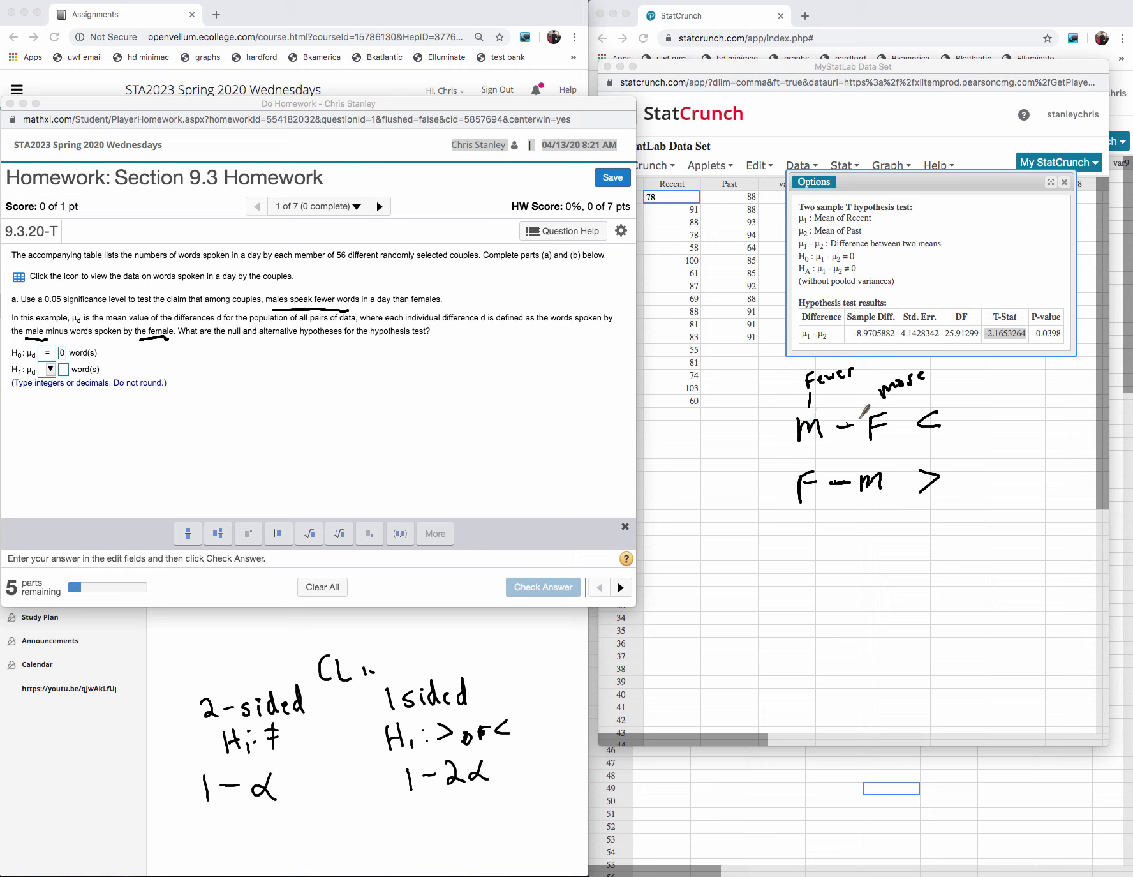
pyautogui.moveTo(938, 413)
pyautogui.mouseDown()
pyautogui.moveTo(950, 431)
pyautogui.moveTo(975, 413)
pyautogui.mouseUp()
# - Set the alternative hypothesis to μd < 0 words
pyautogui.click(62, 374)
pyautogui.click(50, 369)
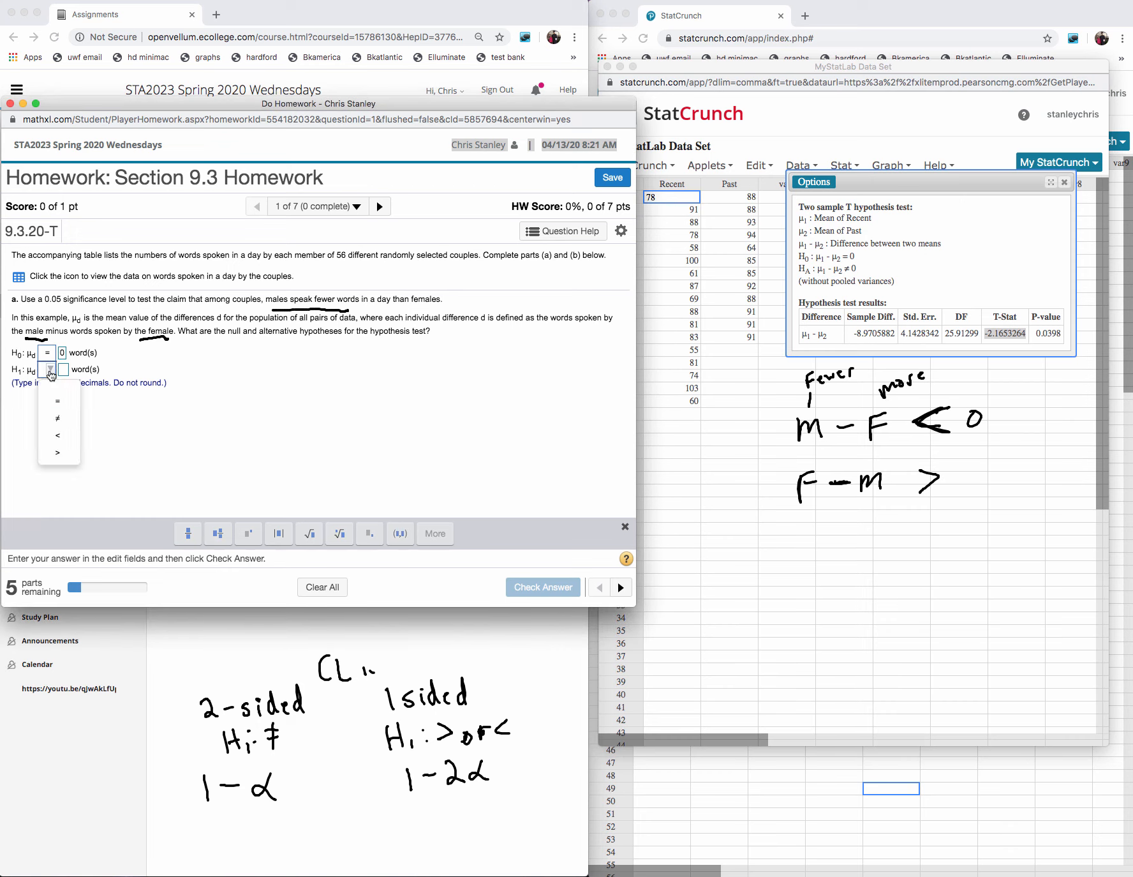
pyautogui.click(58, 435)
pyautogui.click(64, 371)
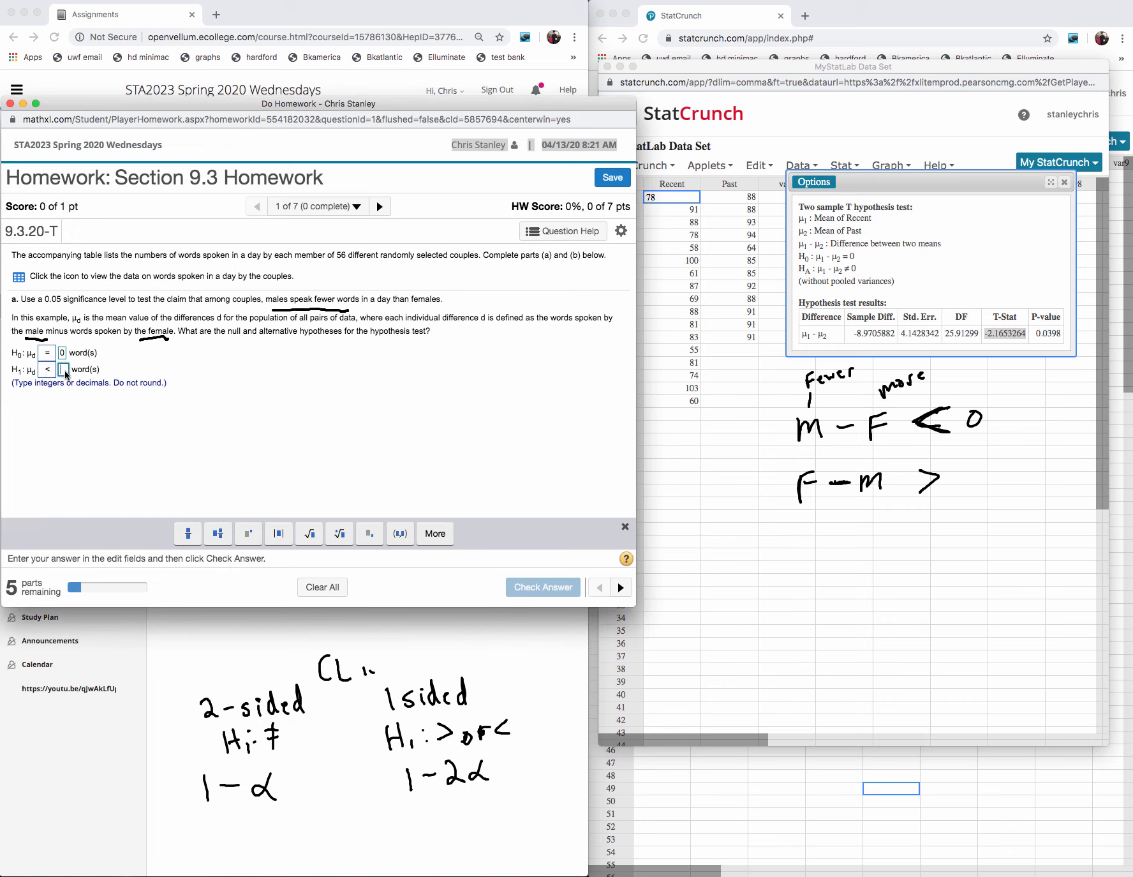
pyautogui.write('0')
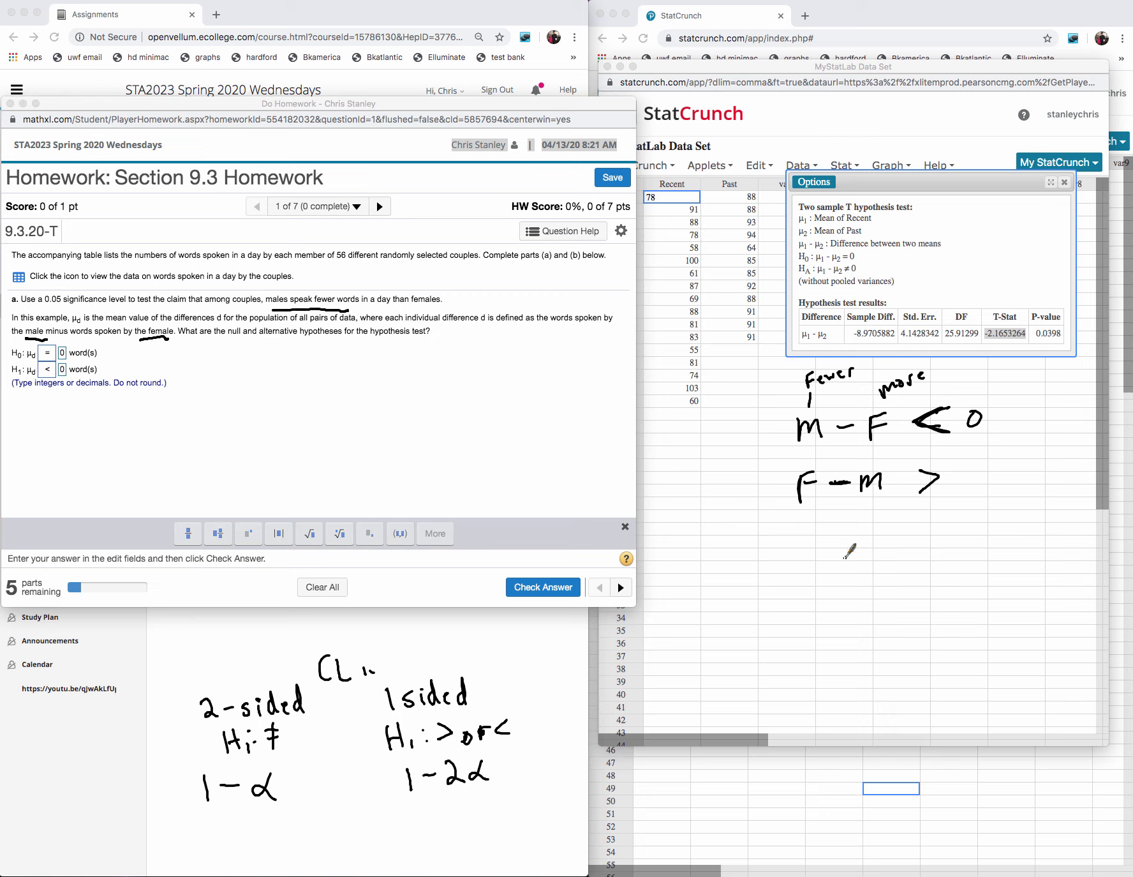
# - Handwrite the example differences 10K − 10K and 15K − 15K with zeros beside them, and μd = 0 below
pyautogui.moveTo(846, 555)
pyautogui.mouseDown()
pyautogui.moveTo(944, 552)
pyautogui.moveTo(959, 569)
pyautogui.mouseUp()
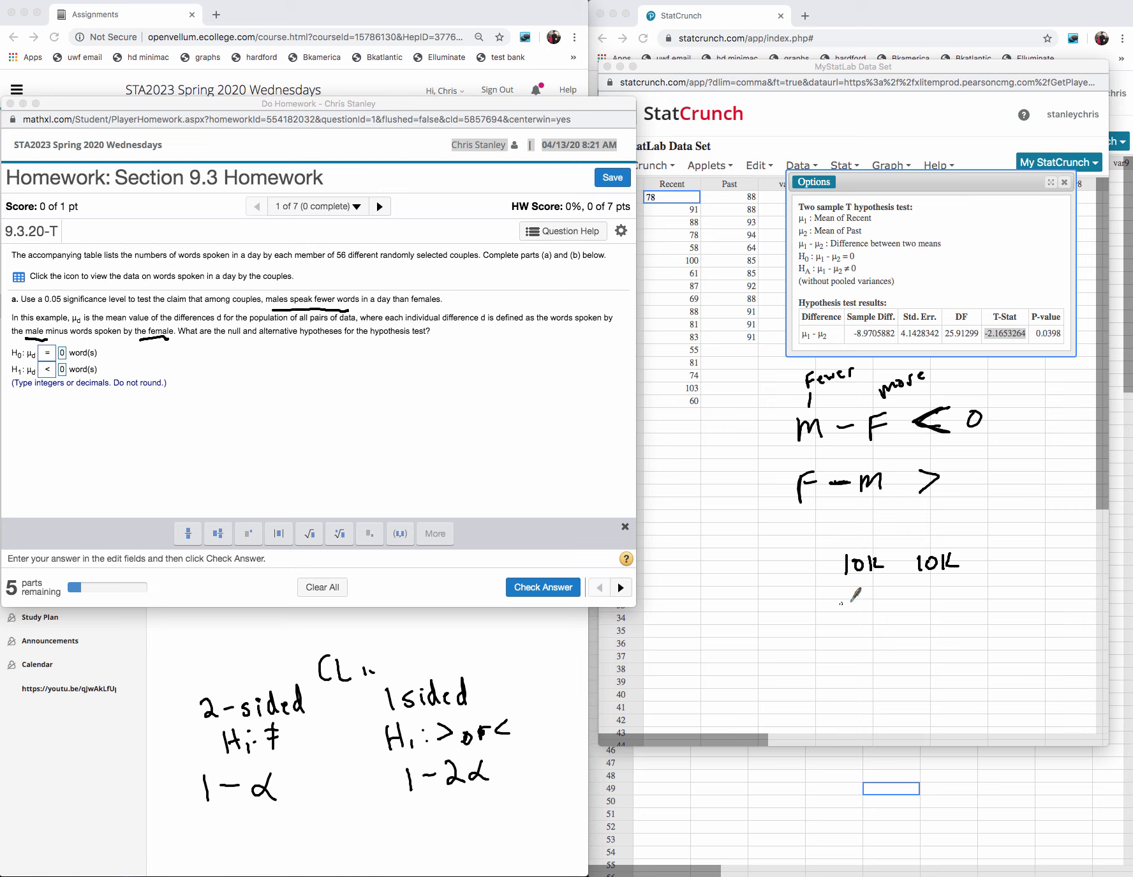
pyautogui.moveTo(844, 602)
pyautogui.mouseDown()
pyautogui.moveTo(880, 586)
pyautogui.moveTo(887, 609)
pyautogui.moveTo(926, 616)
pyautogui.moveTo(937, 597)
pyautogui.moveTo(951, 609)
pyautogui.moveTo(906, 562)
pyautogui.moveTo(923, 606)
pyautogui.mouseUp()
pyautogui.moveTo(1014, 548)
pyautogui.mouseDown()
pyautogui.moveTo(1008, 560)
pyautogui.moveTo(1014, 550)
pyautogui.mouseUp()
pyautogui.moveTo(1011, 591); pyautogui.dragTo(996, 642)
pyautogui.moveTo(915, 678); pyautogui.dragTo(980, 666)
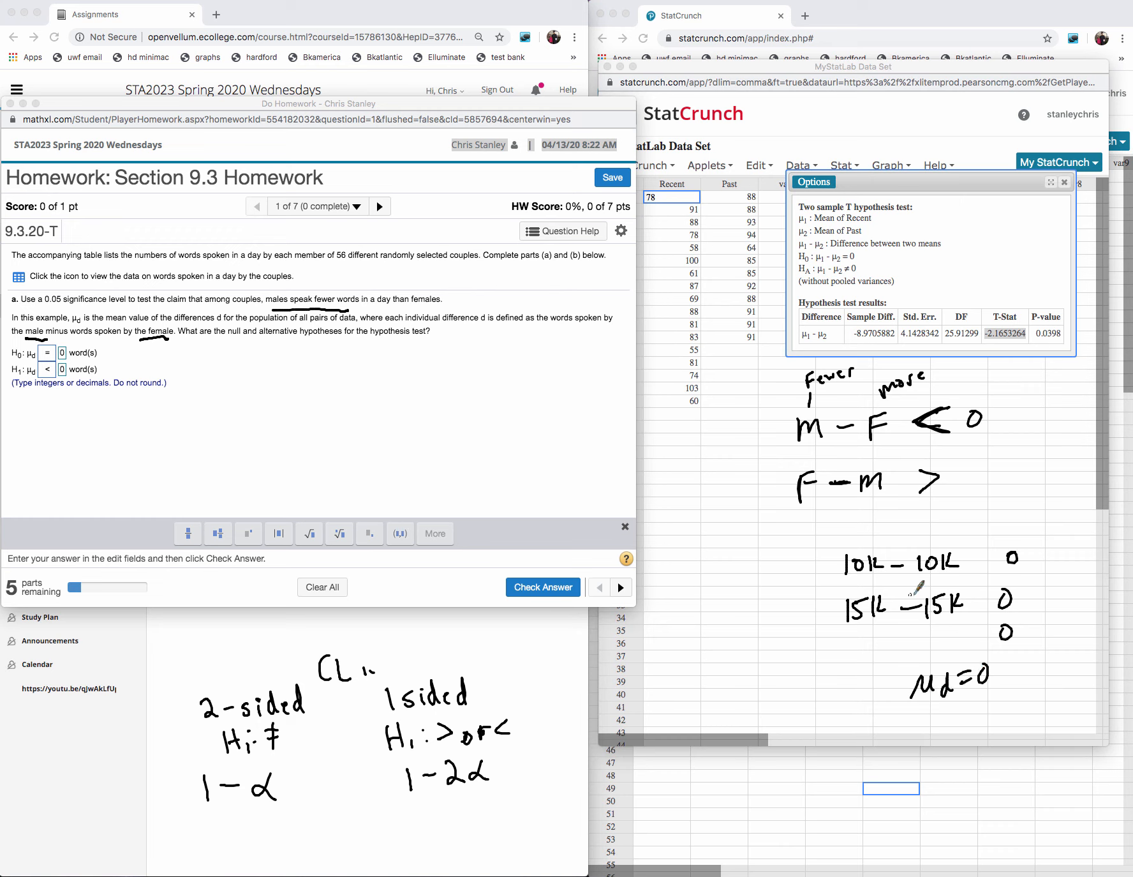
# - Add downward arrows and less-than signs to the handwritten example differences, and submit the two hypotheses for checking
pyautogui.moveTo(857, 519); pyautogui.dragTo(862, 532)
pyautogui.moveTo(934, 512); pyautogui.dragTo(936, 544)
pyautogui.moveTo(929, 533)
pyautogui.mouseDown()
pyautogui.moveTo(988, 561)
pyautogui.moveTo(986, 592)
pyautogui.mouseUp()
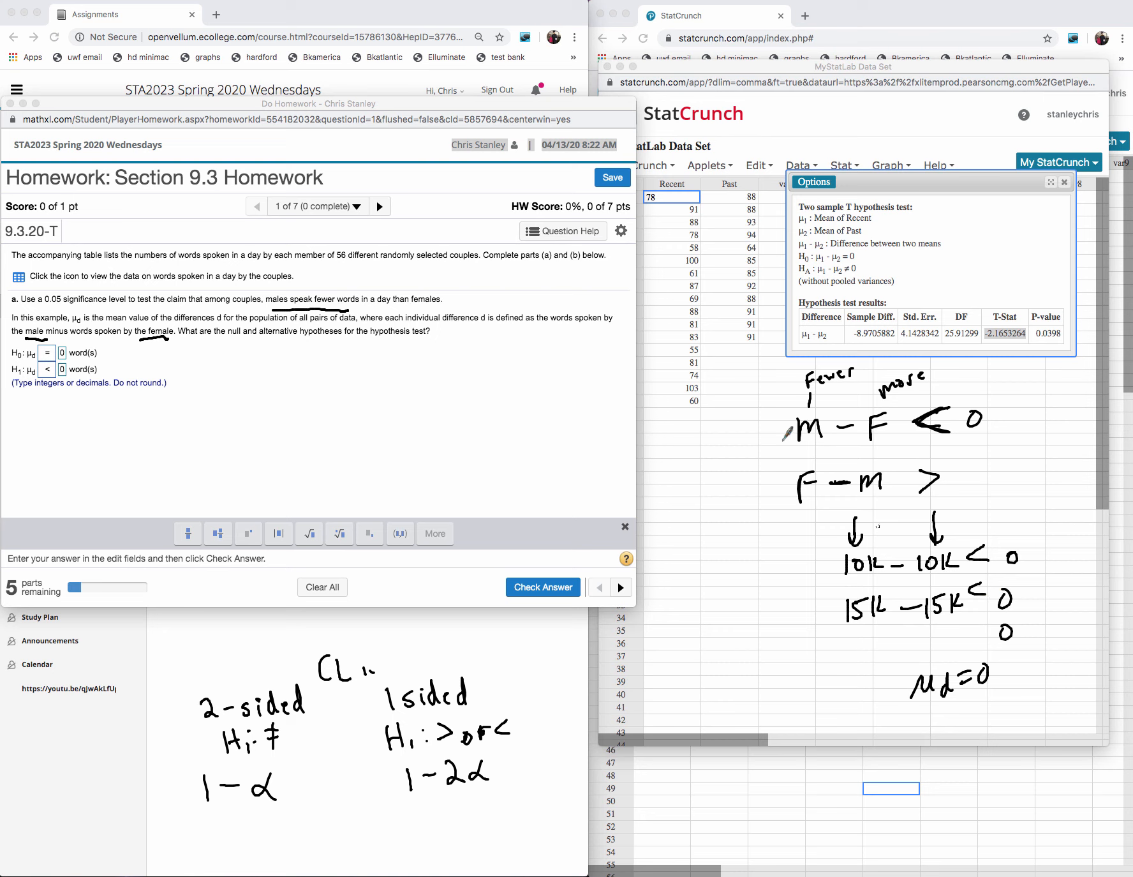
pyautogui.click(552, 567)
pyautogui.click(542, 587)
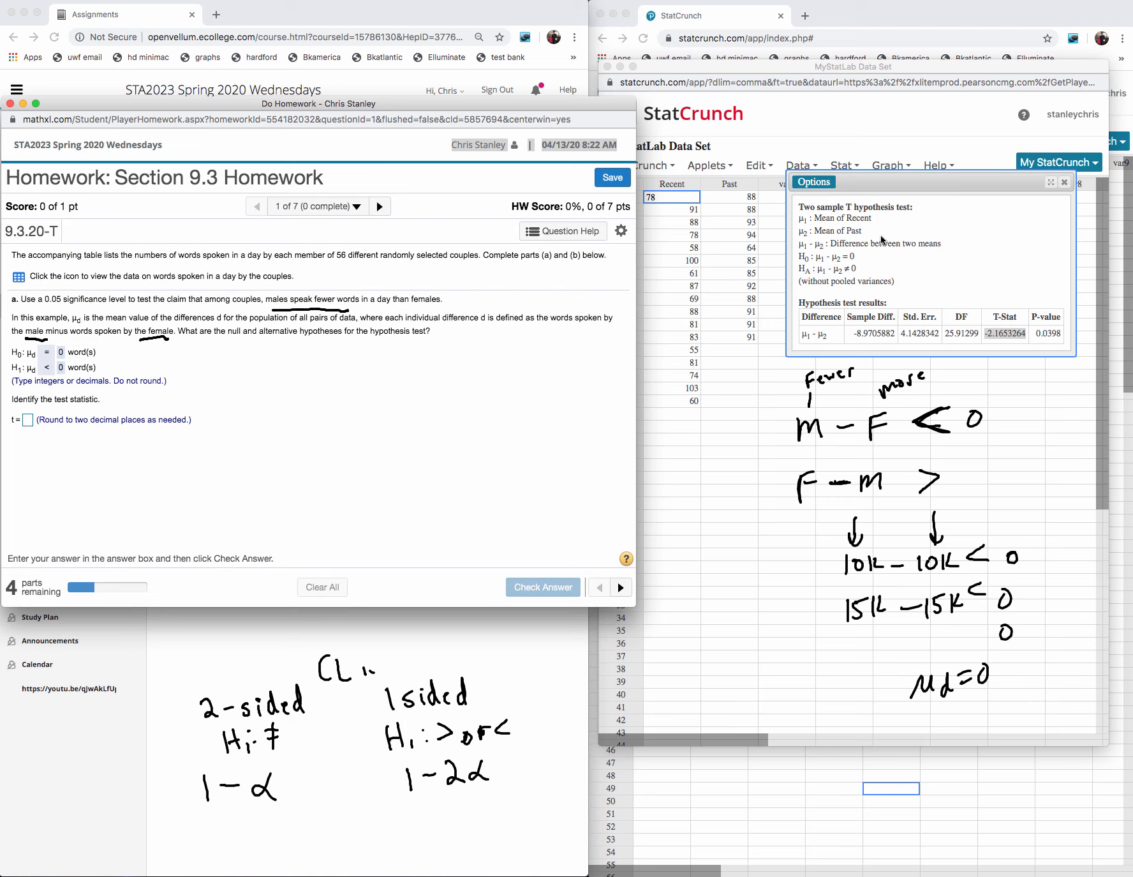
# - Close the geyser data set window and the old confidence interval result in StatCrunch, and erase the handwritten notes over the sheet
pyautogui.click(1059, 201)
pyautogui.click(1064, 181)
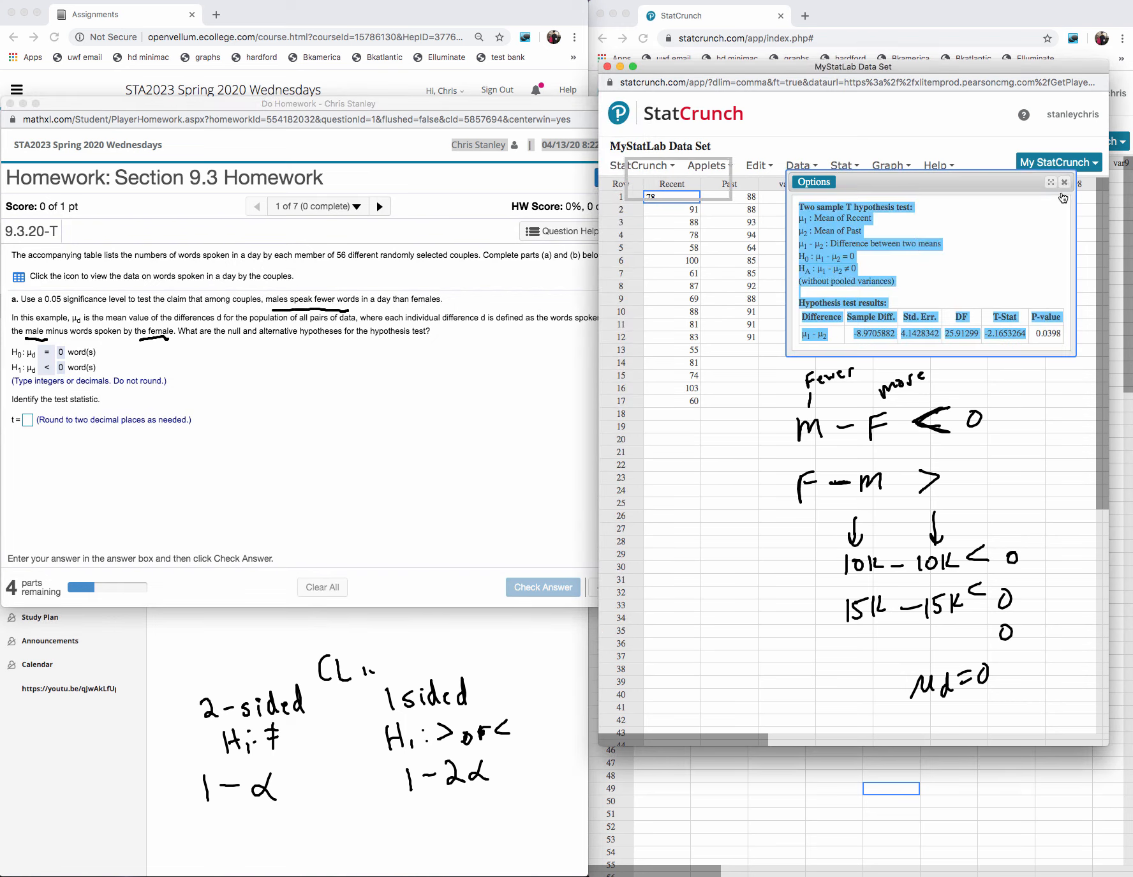
pyautogui.click(610, 66)
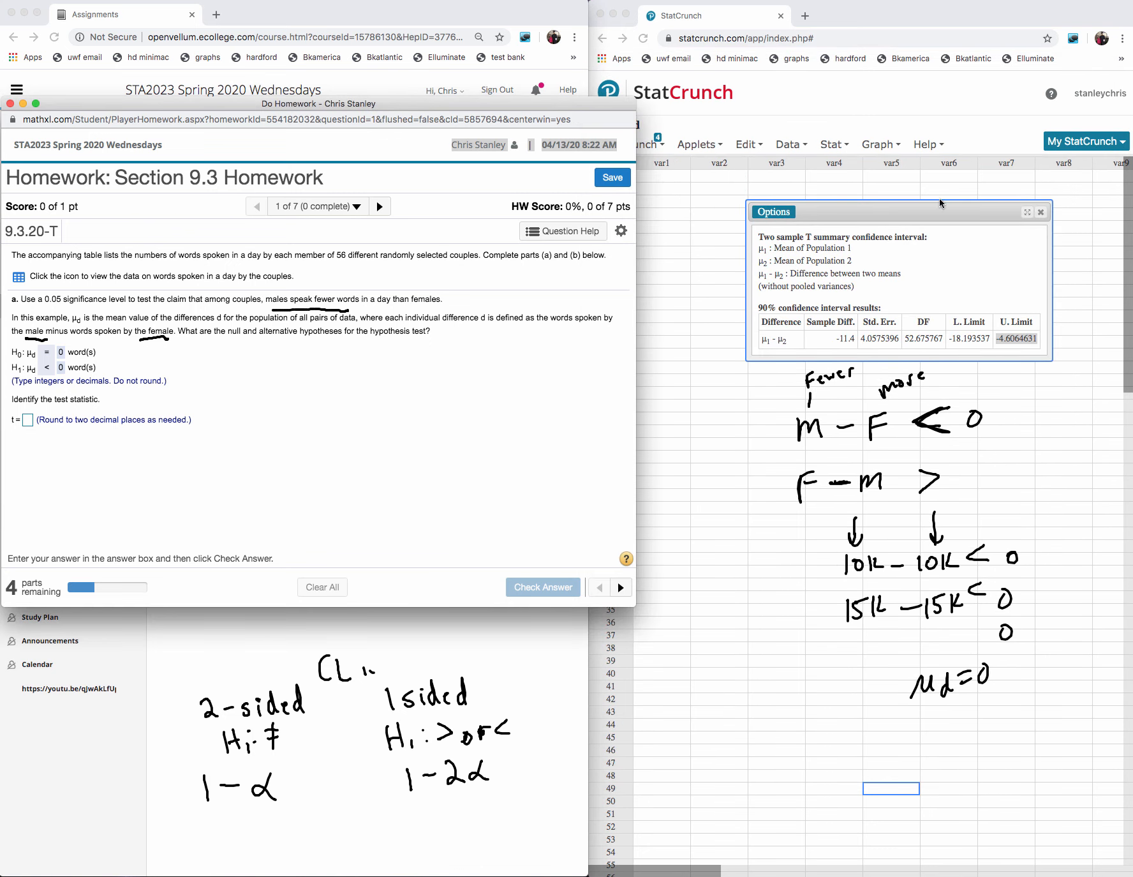
pyautogui.click(1046, 215)
pyautogui.click(1041, 212)
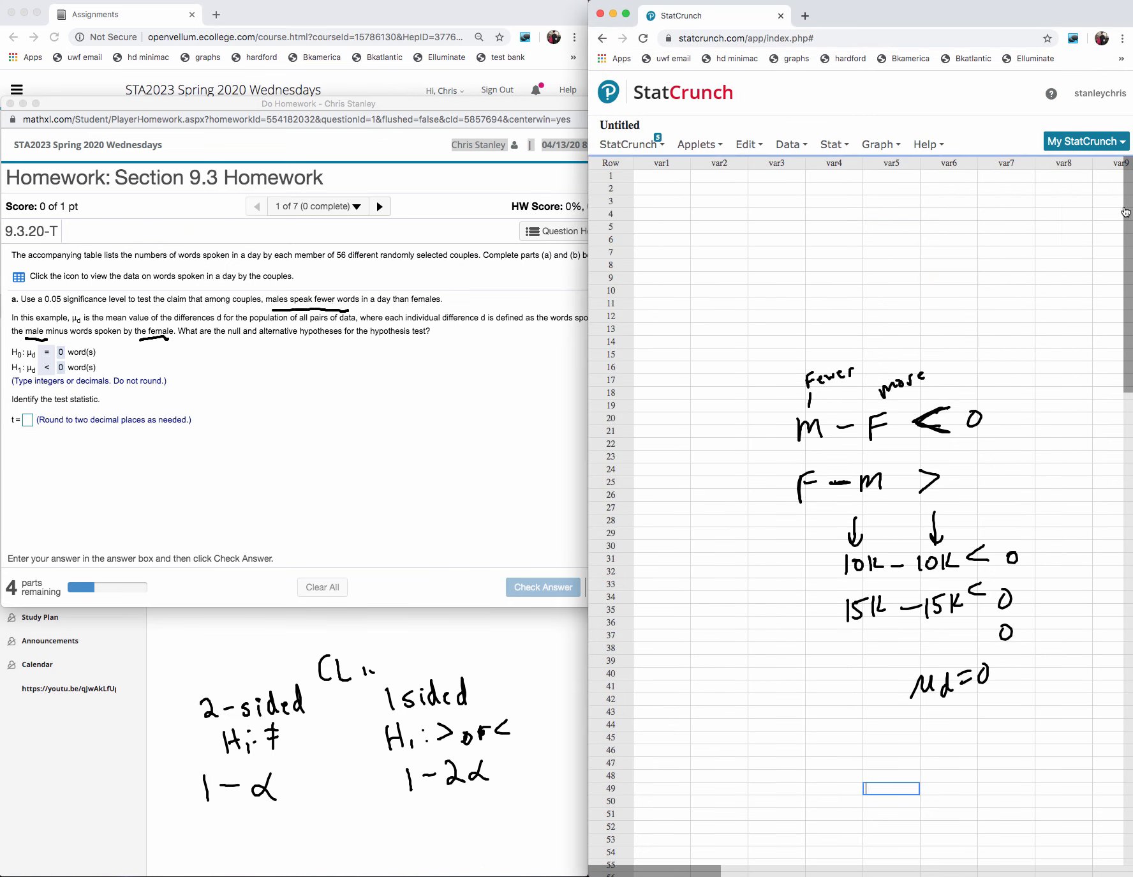
pyautogui.moveTo(1041, 334)
pyautogui.mouseDown()
pyautogui.moveTo(976, 380)
pyautogui.moveTo(941, 546)
pyautogui.moveTo(962, 669)
pyautogui.moveTo(1013, 559)
pyautogui.mouseUp()
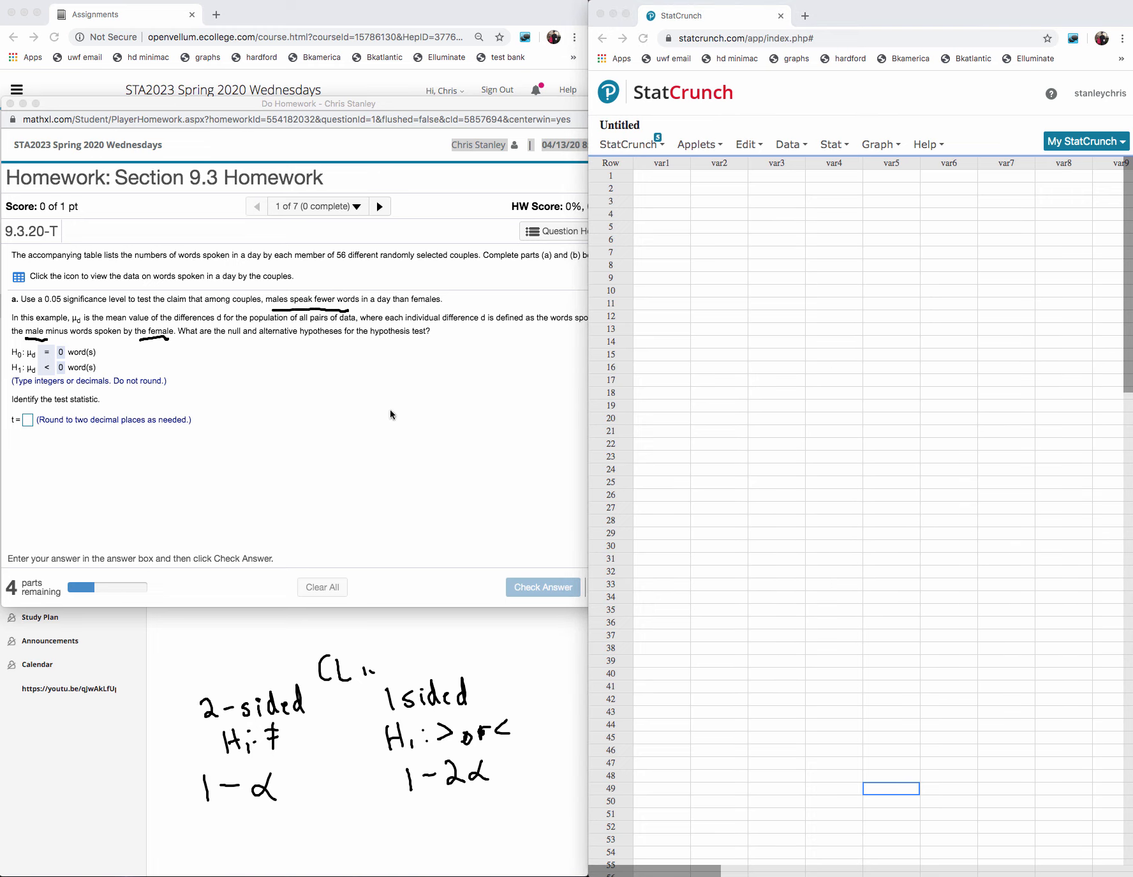
# - Open the "Words Spoken In A Day" data table from the question and load it into StatCrunch
pyautogui.click(18, 278)
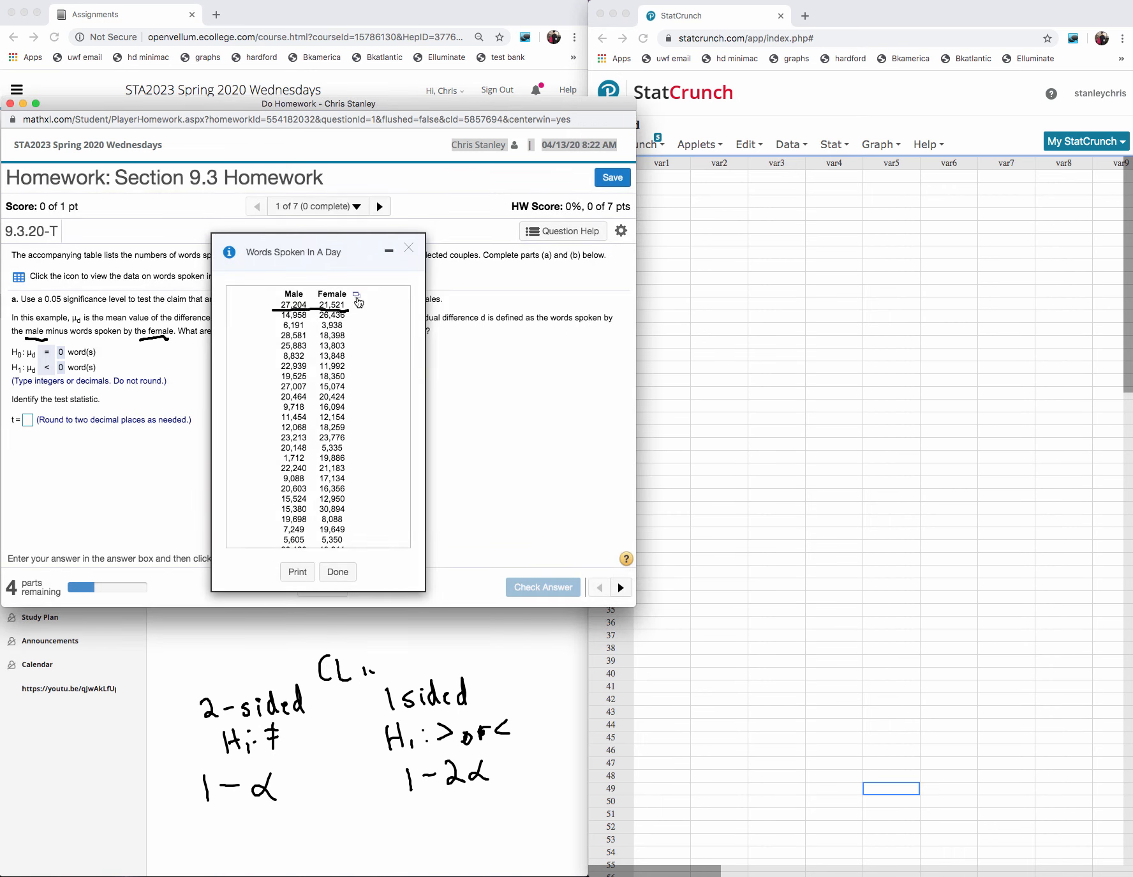
pyautogui.click(358, 298)
pyautogui.click(397, 314)
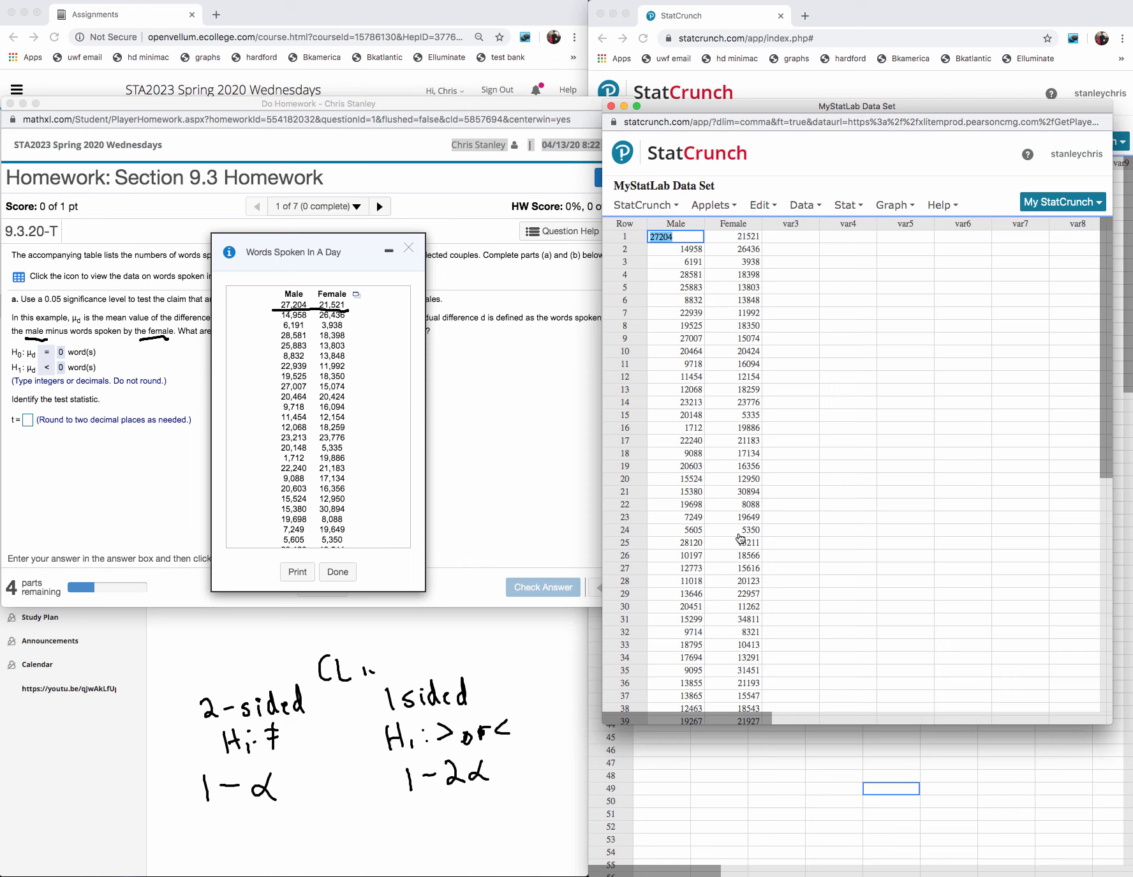
# - Start a paired T test in StatCrunch with Male as sample 1 and Female as sample 2
pyautogui.click(888, 207)
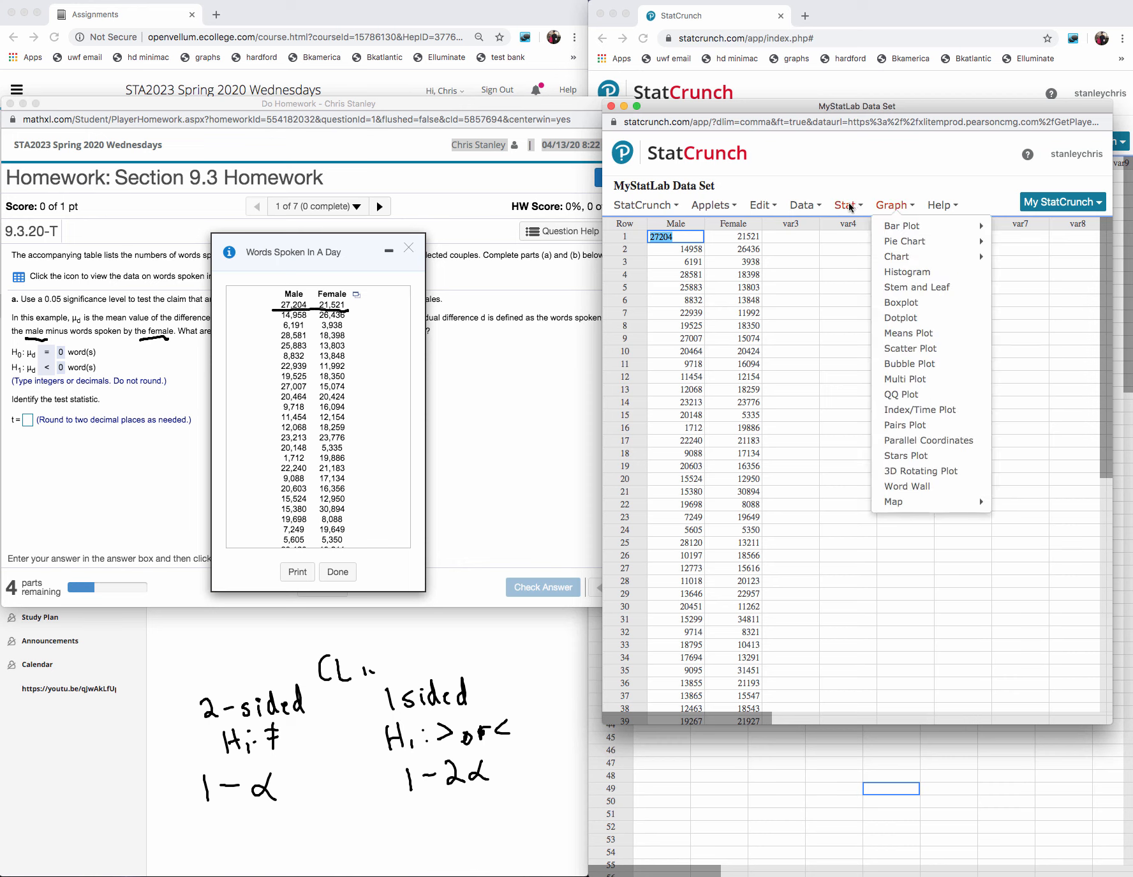
pyautogui.click(849, 205)
pyautogui.moveTo(938, 288)
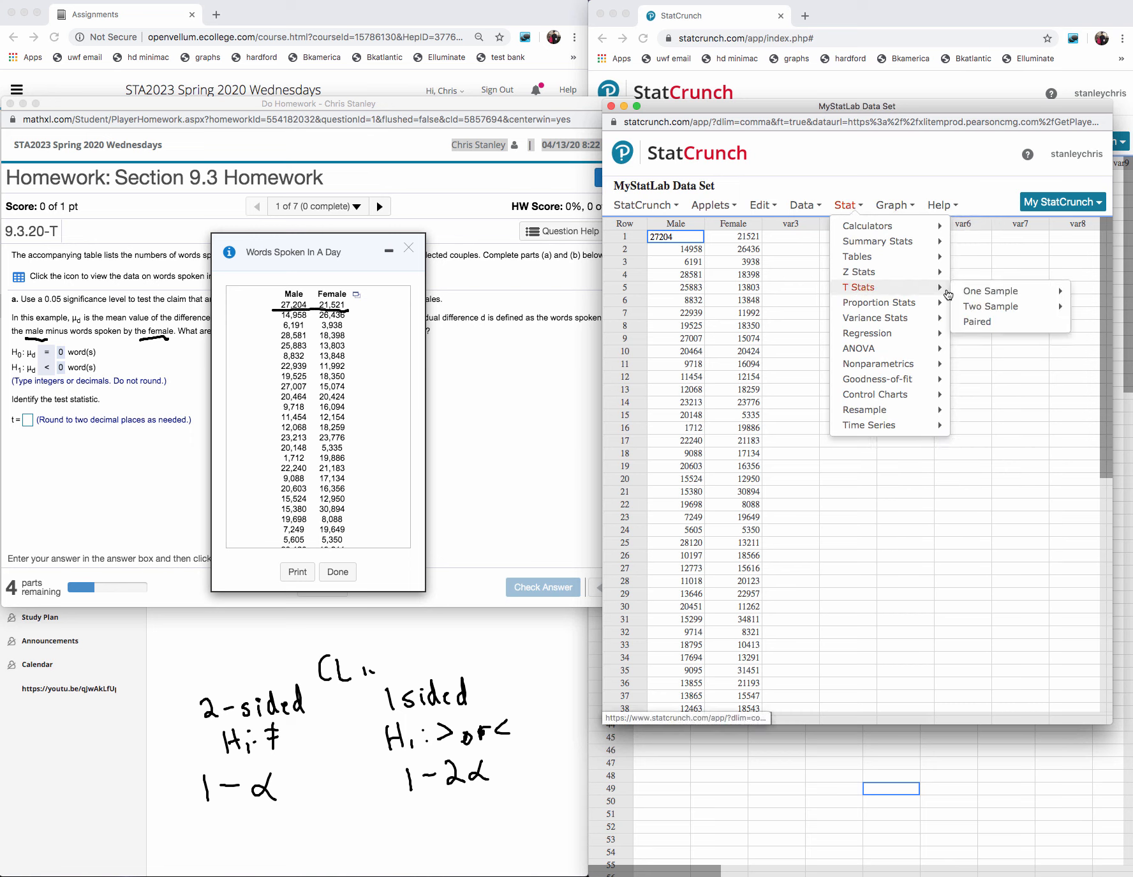
pyautogui.moveTo(987, 310)
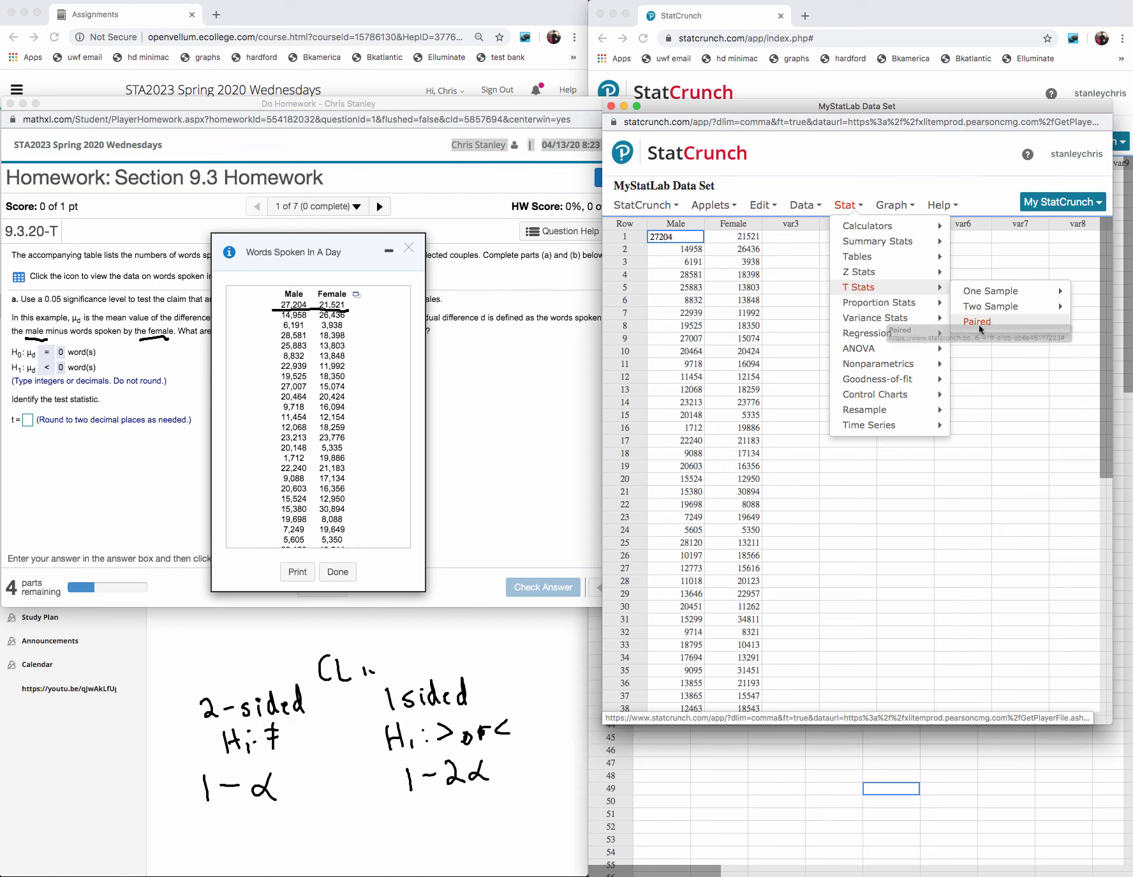
pyautogui.click(980, 323)
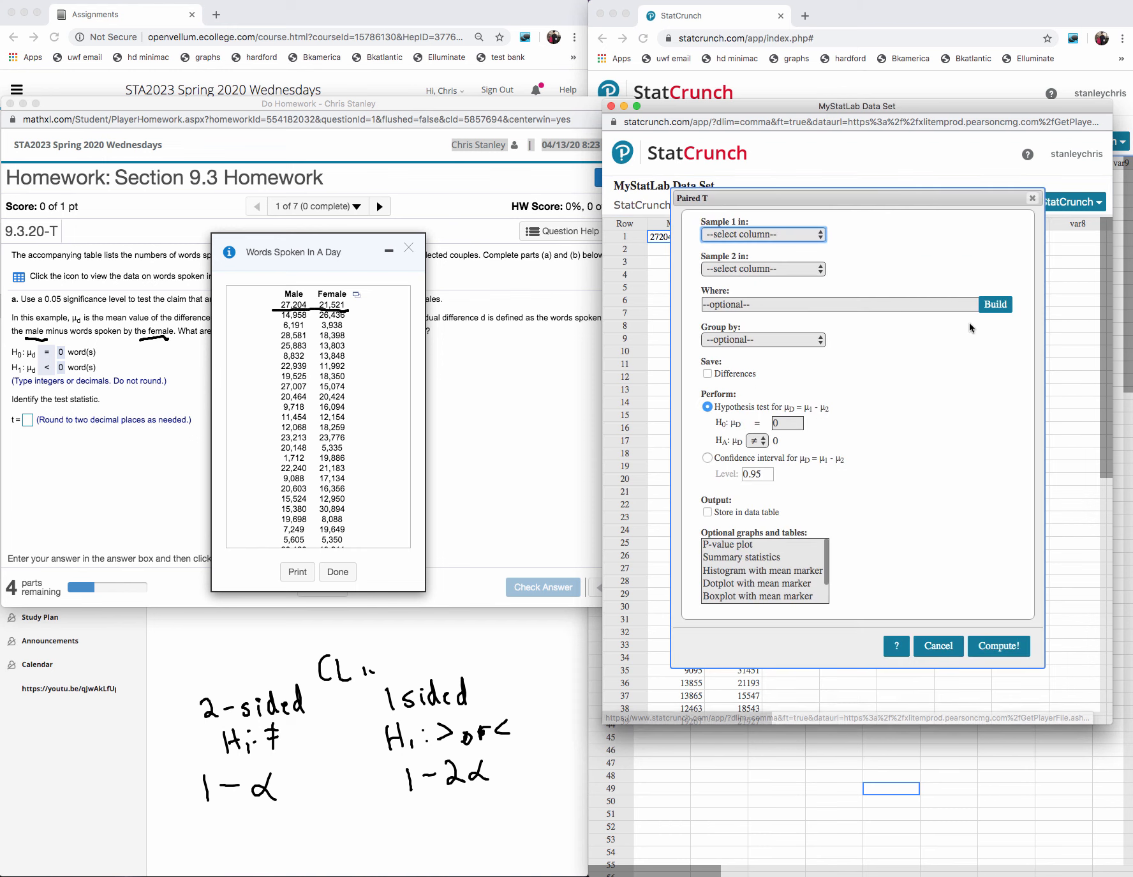
pyautogui.click(820, 235)
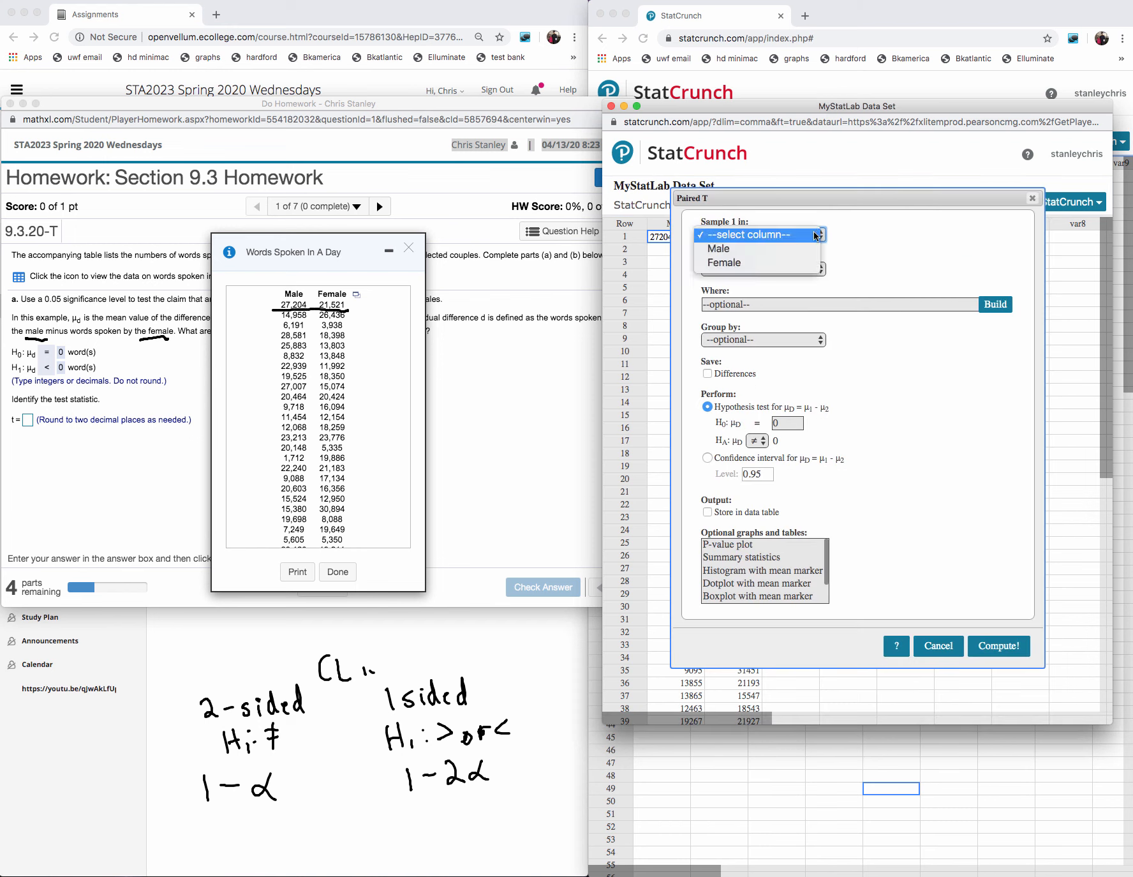
pyautogui.click(753, 249)
pyautogui.click(751, 269)
pyautogui.click(747, 297)
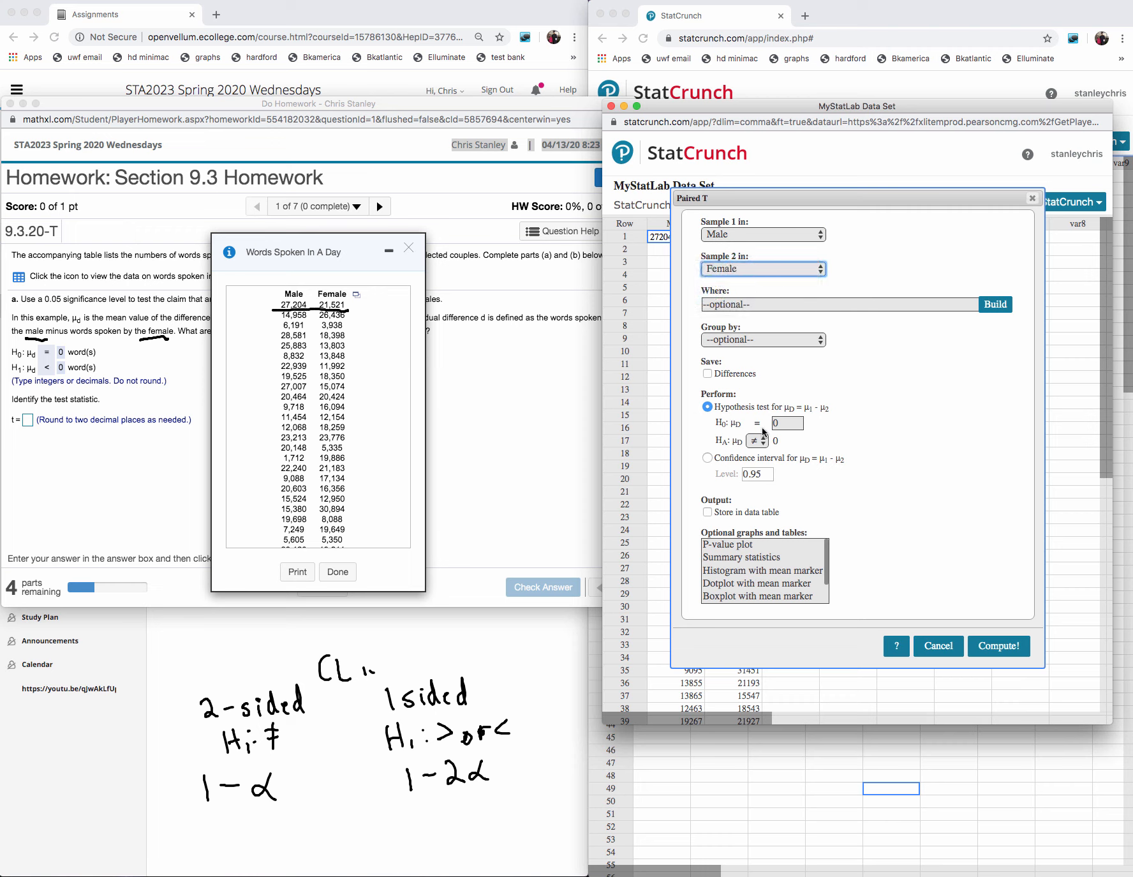
# - Set the alternative hypothesis to less than and compute the paired T test, with the data table closed and the question's underlines erased
pyautogui.click(761, 443)
pyautogui.click(762, 454)
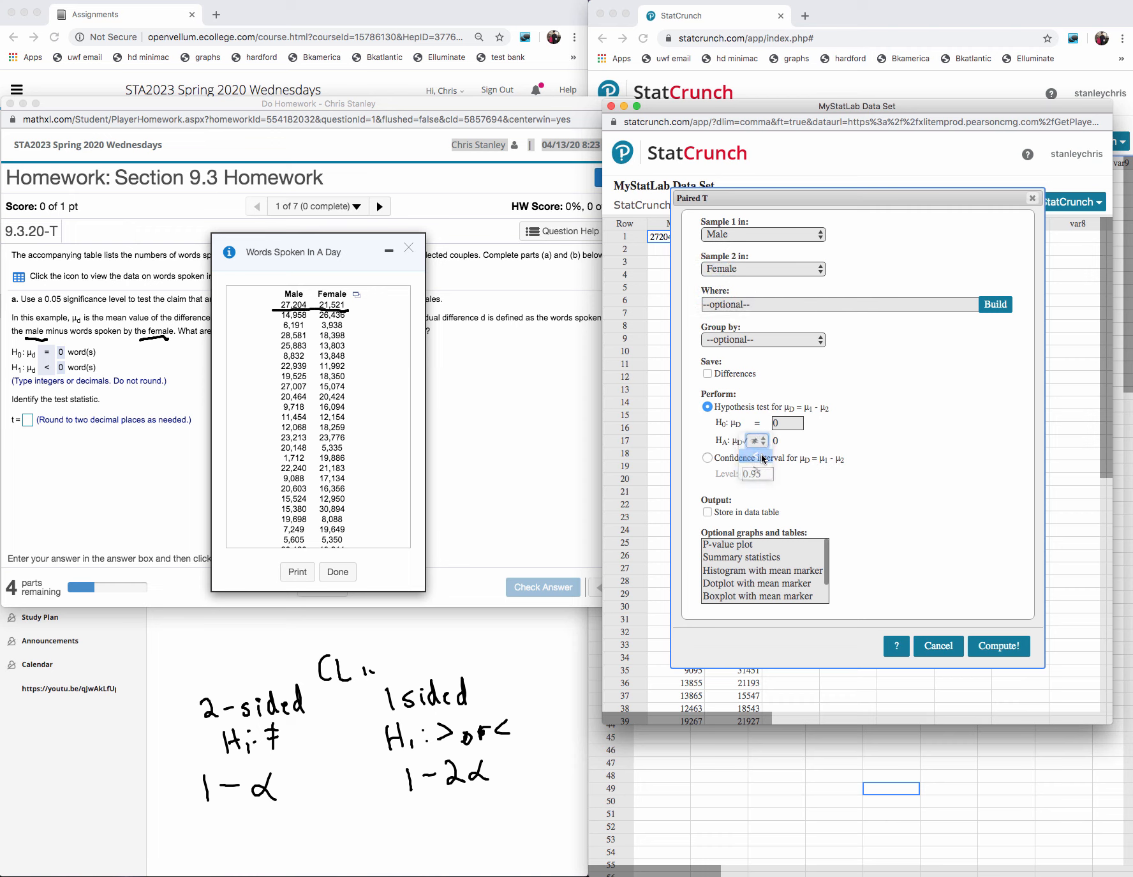
pyautogui.click(409, 249)
pyautogui.click(1132, 246)
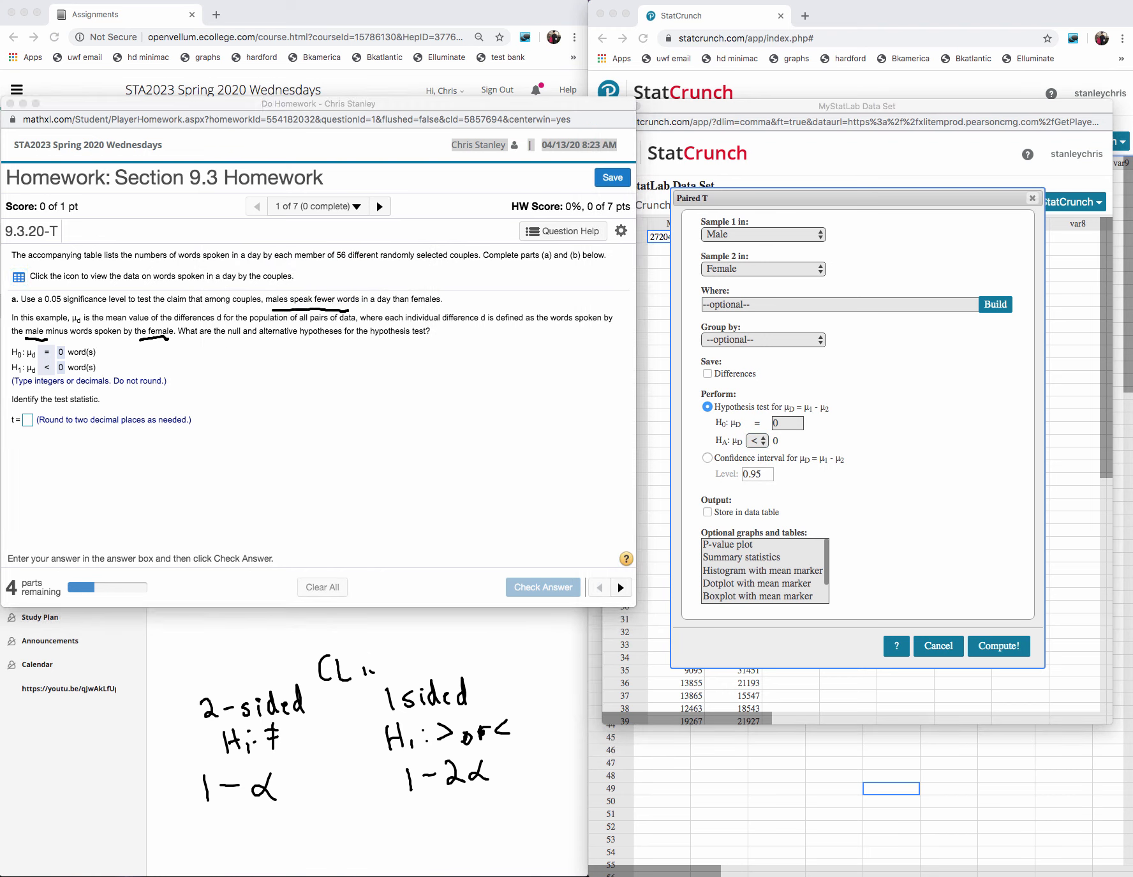
pyautogui.moveTo(332, 306); pyautogui.dragTo(71, 339)
pyautogui.click(993, 645)
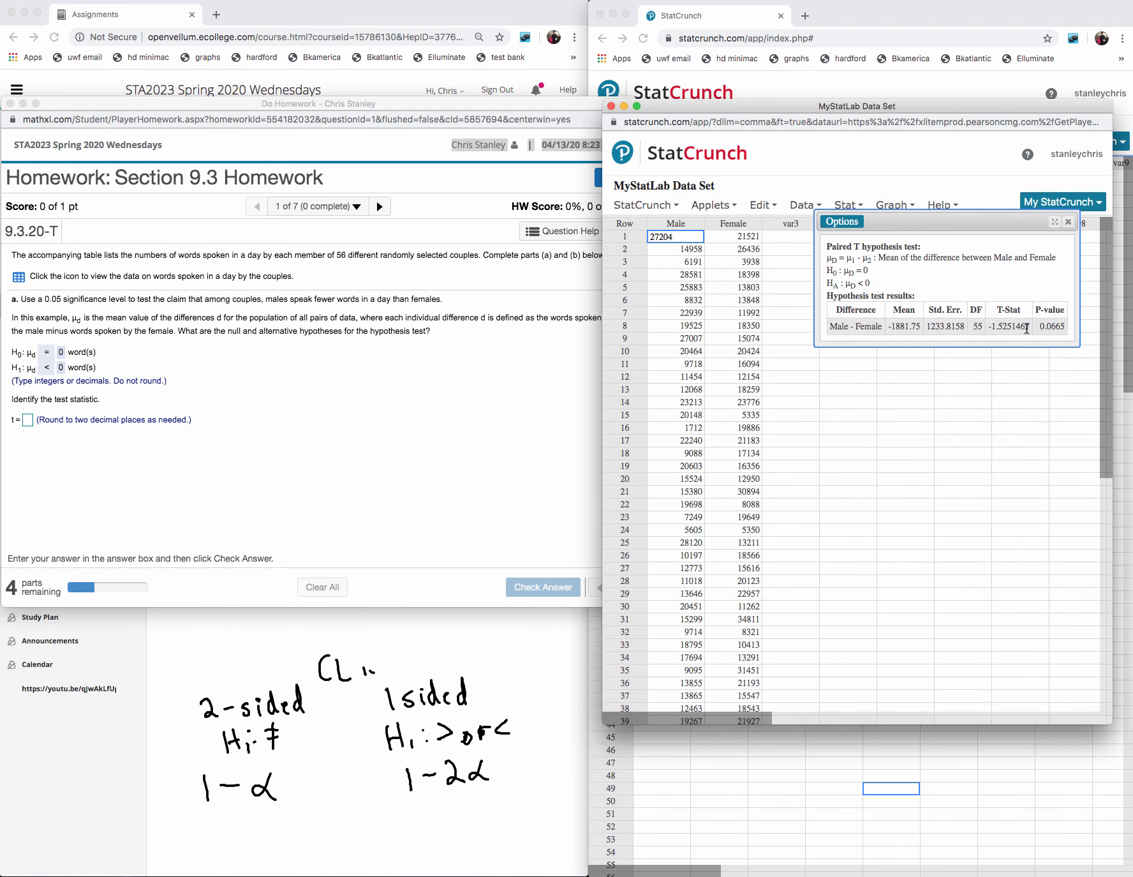
# - Copy the T-Stat into the homework's test statistic answer, round it to -1.53, and submit it for checking
pyautogui.moveTo(1033, 326); pyautogui.dragTo(983, 327)
pyautogui.press('super+c')
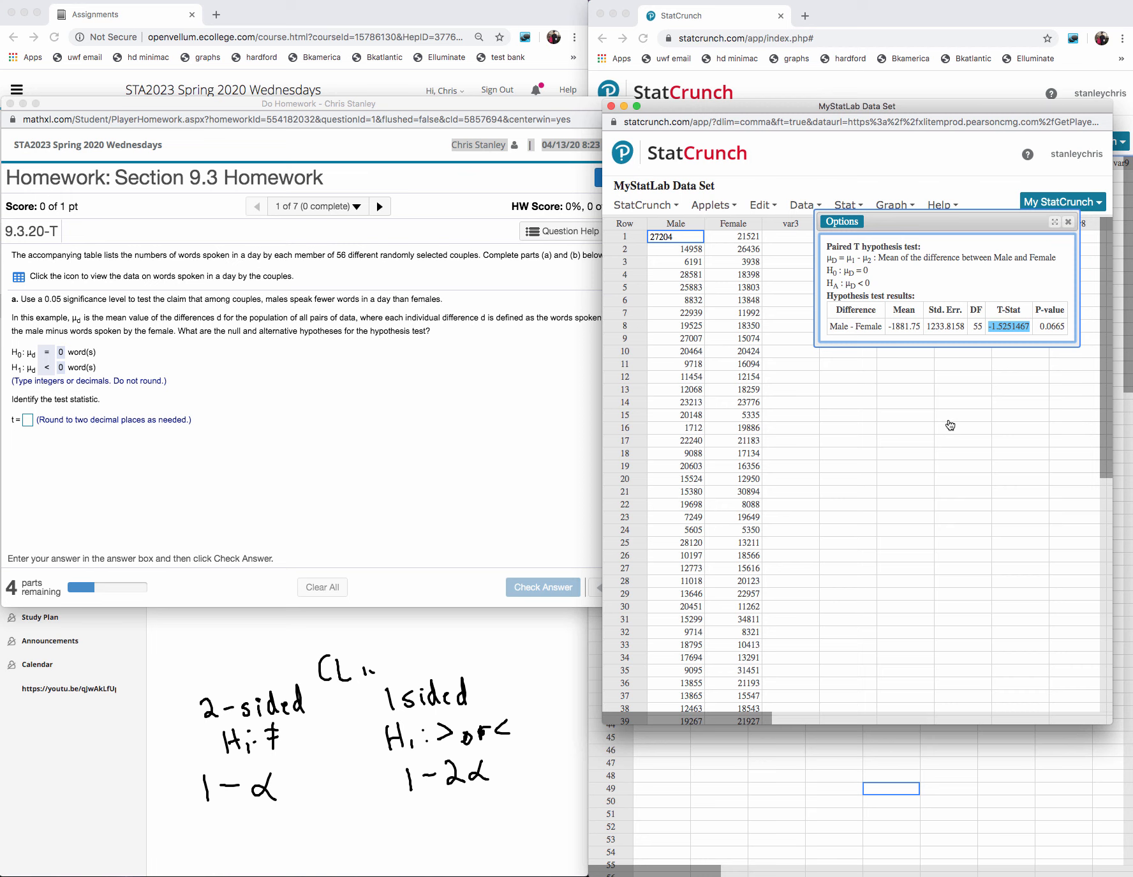
pyautogui.click(28, 420)
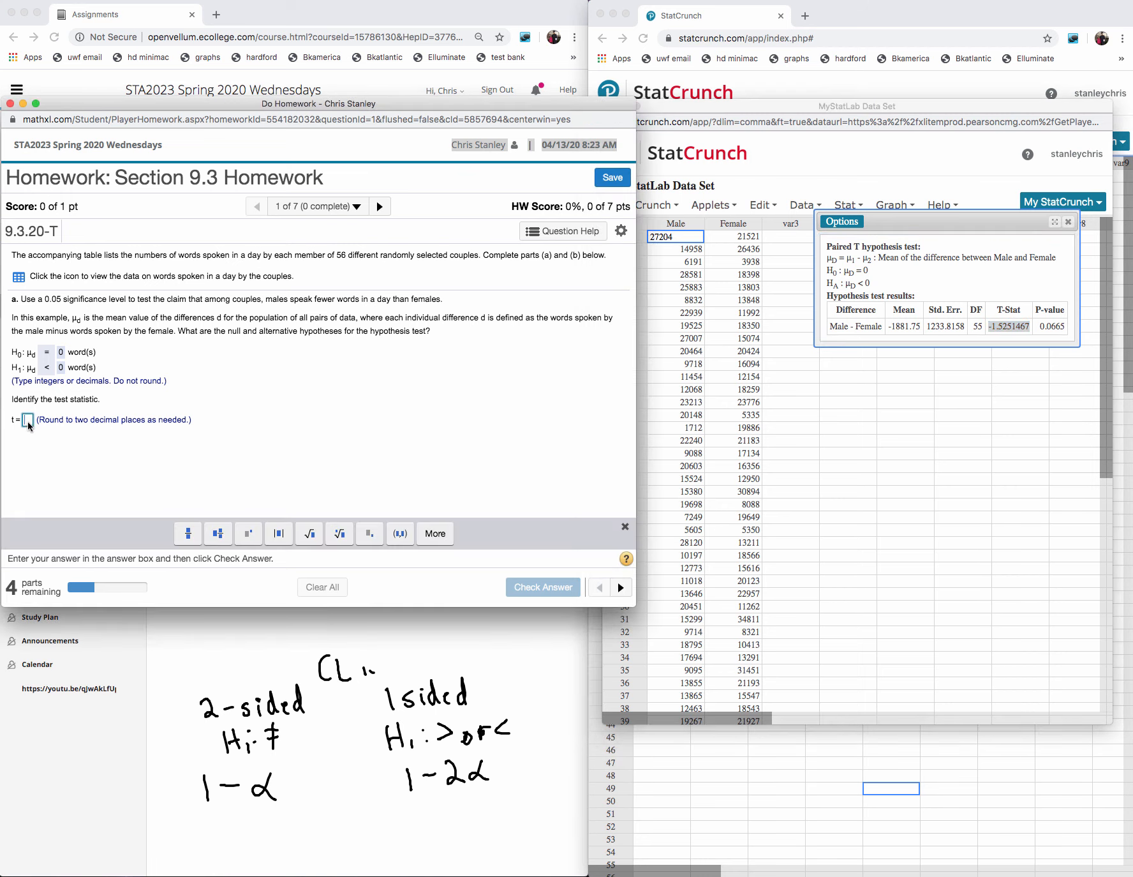
pyautogui.press('super+v')
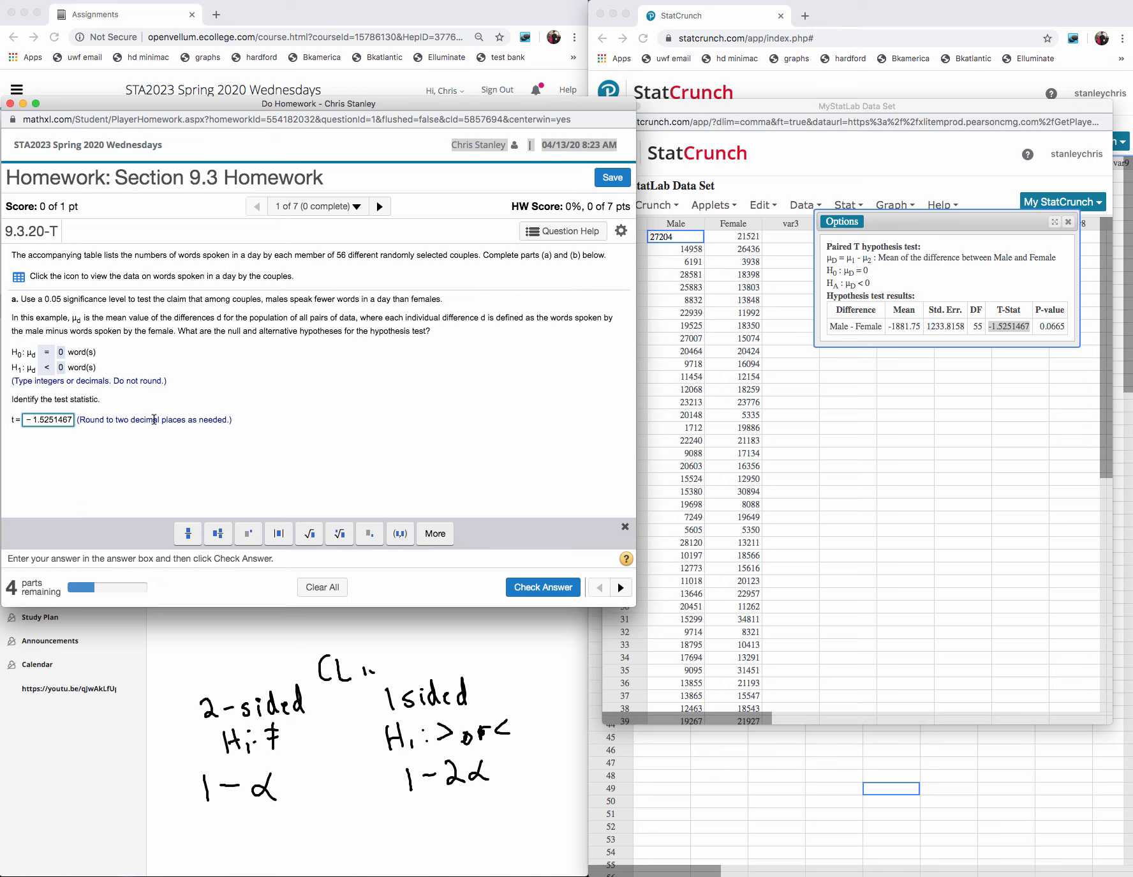
pyautogui.press('BackSpace')
pyautogui.press('BackSpace')
pyautogui.press('BackSpace')
pyautogui.press('BackSpace')
pyautogui.press('BackSpace')
pyautogui.press('BackSpace')
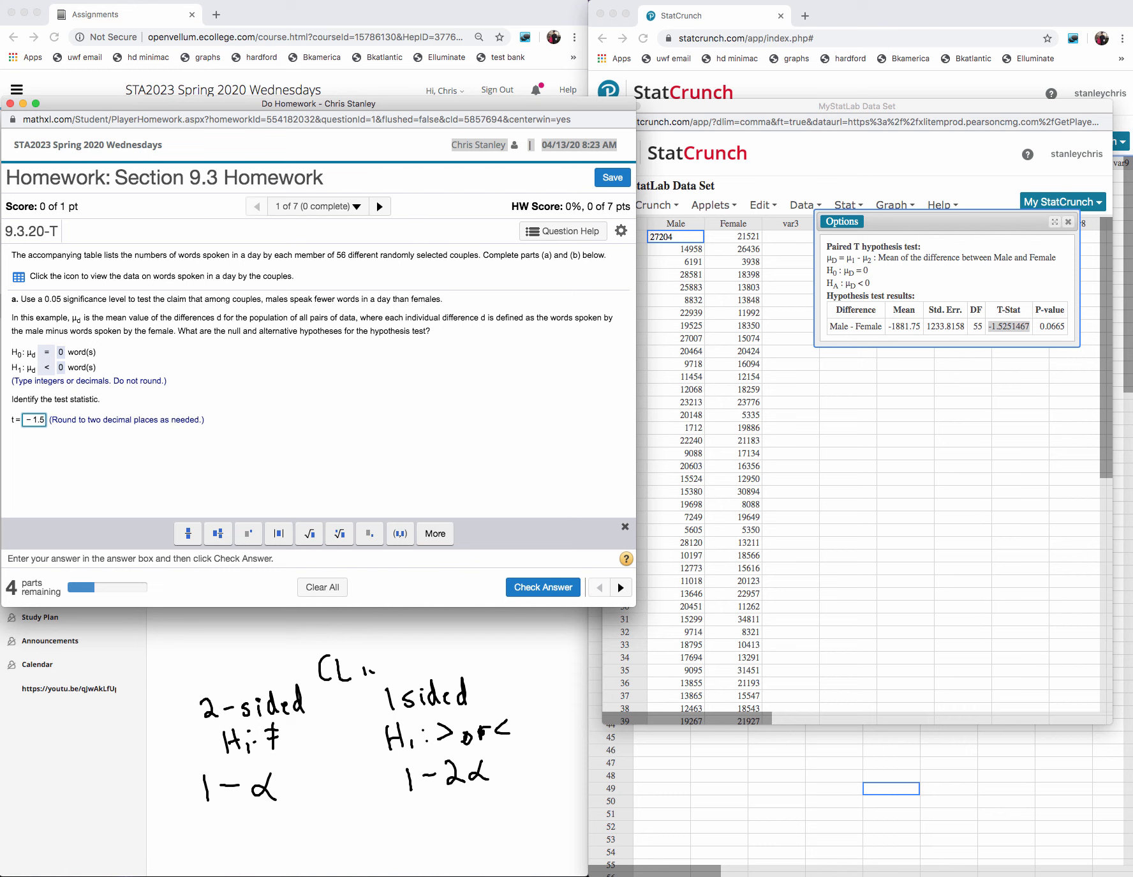
pyautogui.write('3')
pyautogui.click(543, 586)
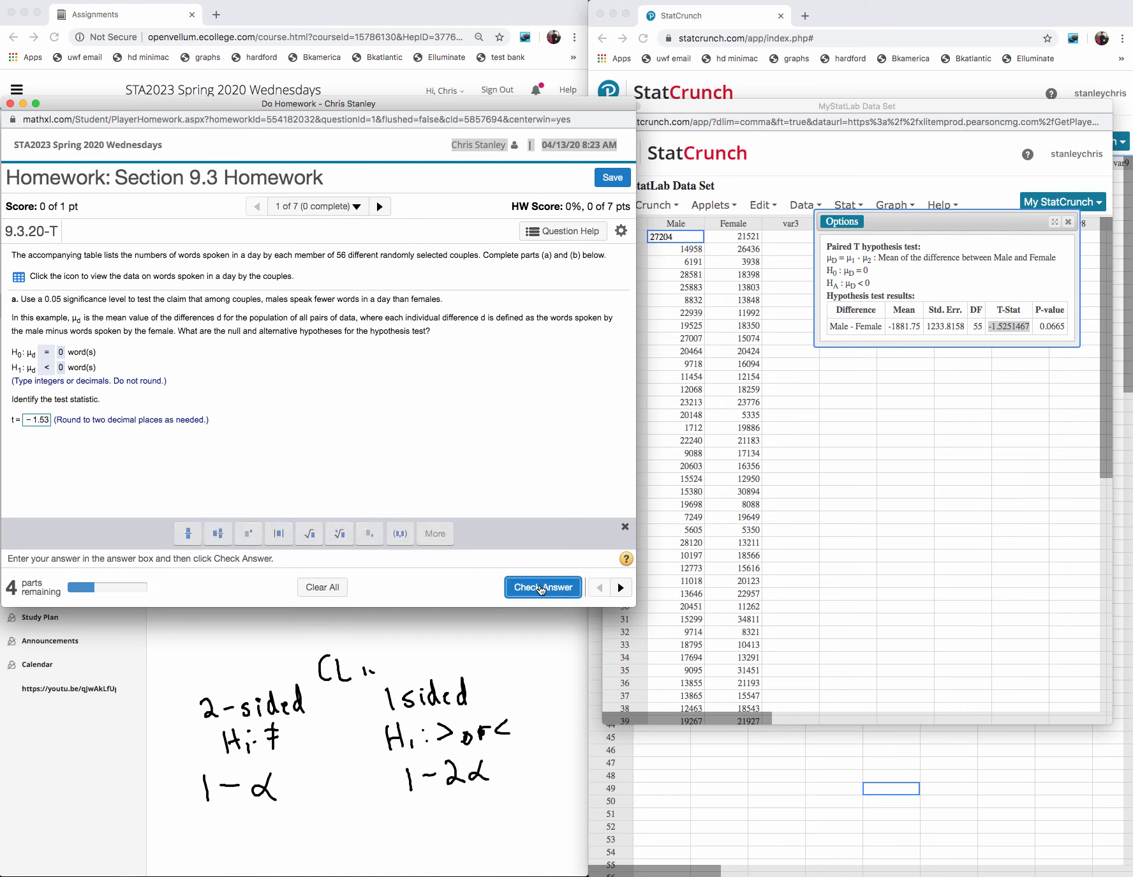
pyautogui.click(317, 431)
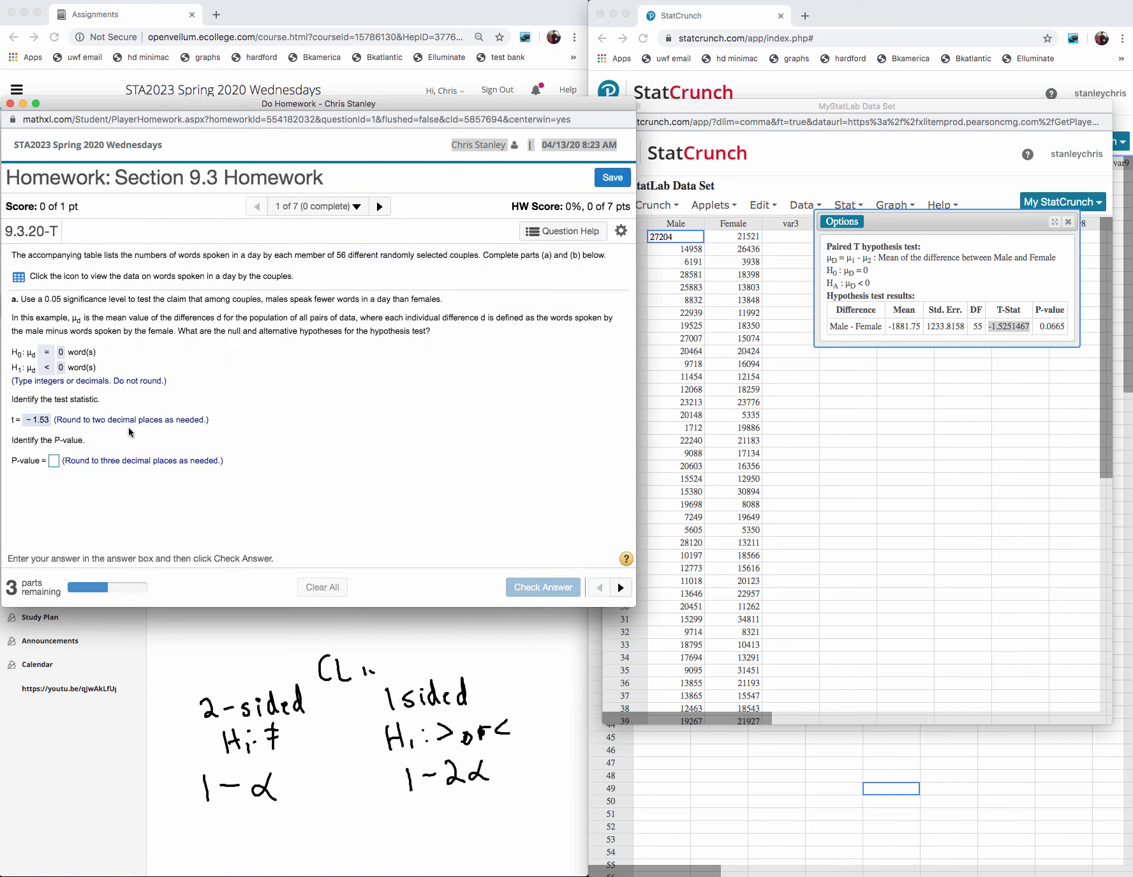
# - Enter 0.067 as the P-value and submit it for checking
pyautogui.click(54, 462)
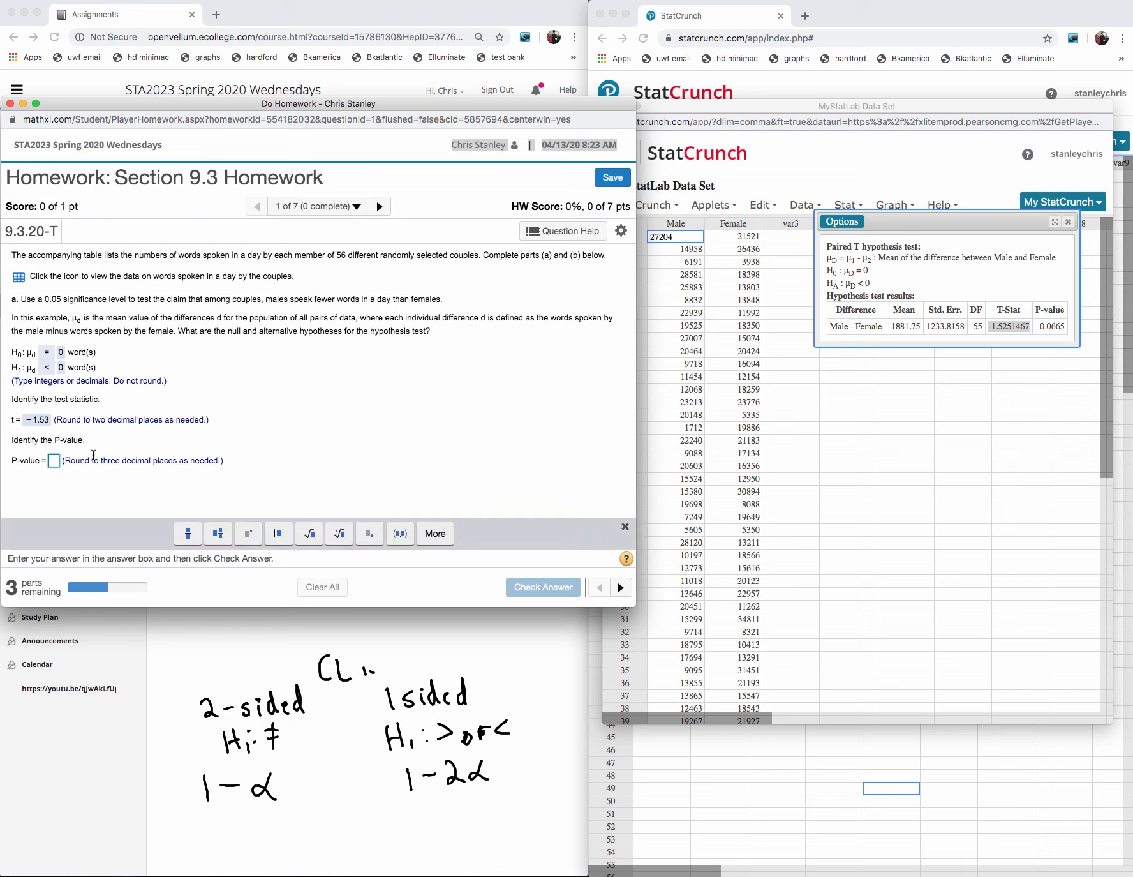
pyautogui.write('0.0')
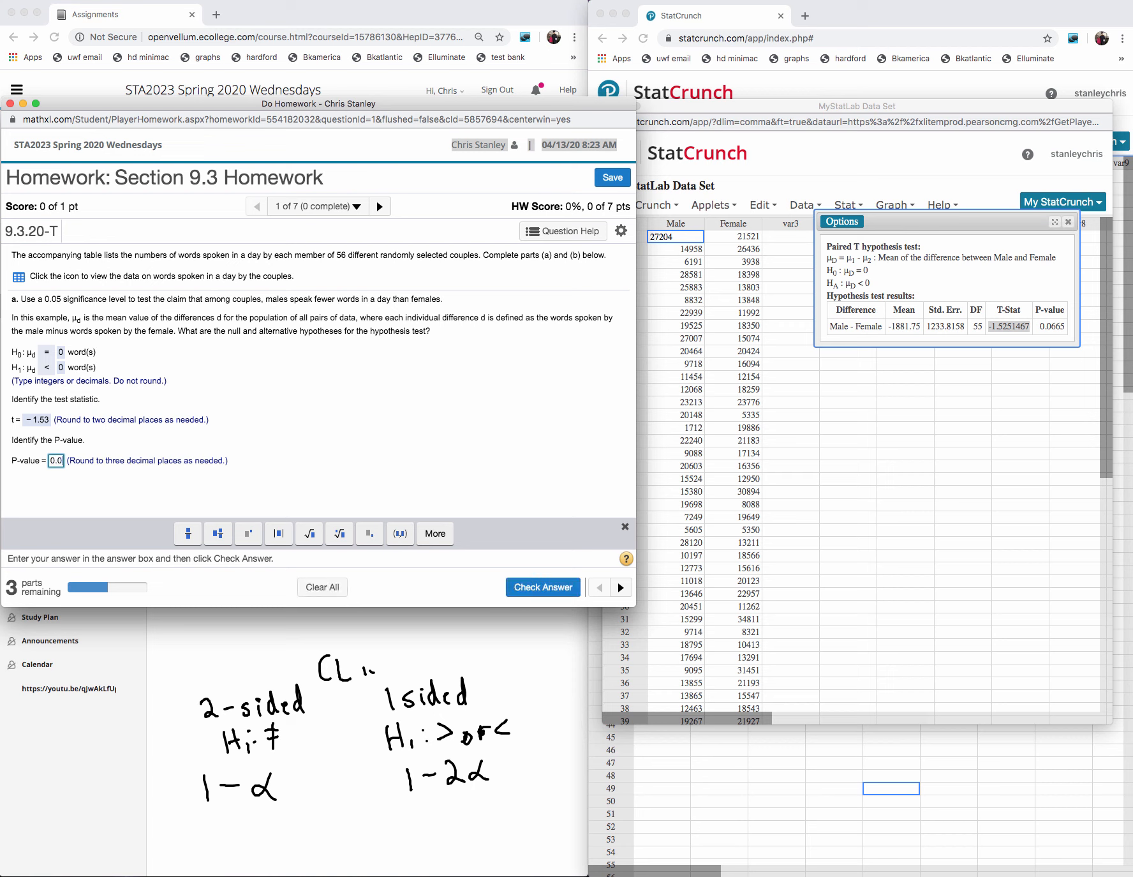
pyautogui.write('6')
pyautogui.write('7')
pyautogui.click(543, 587)
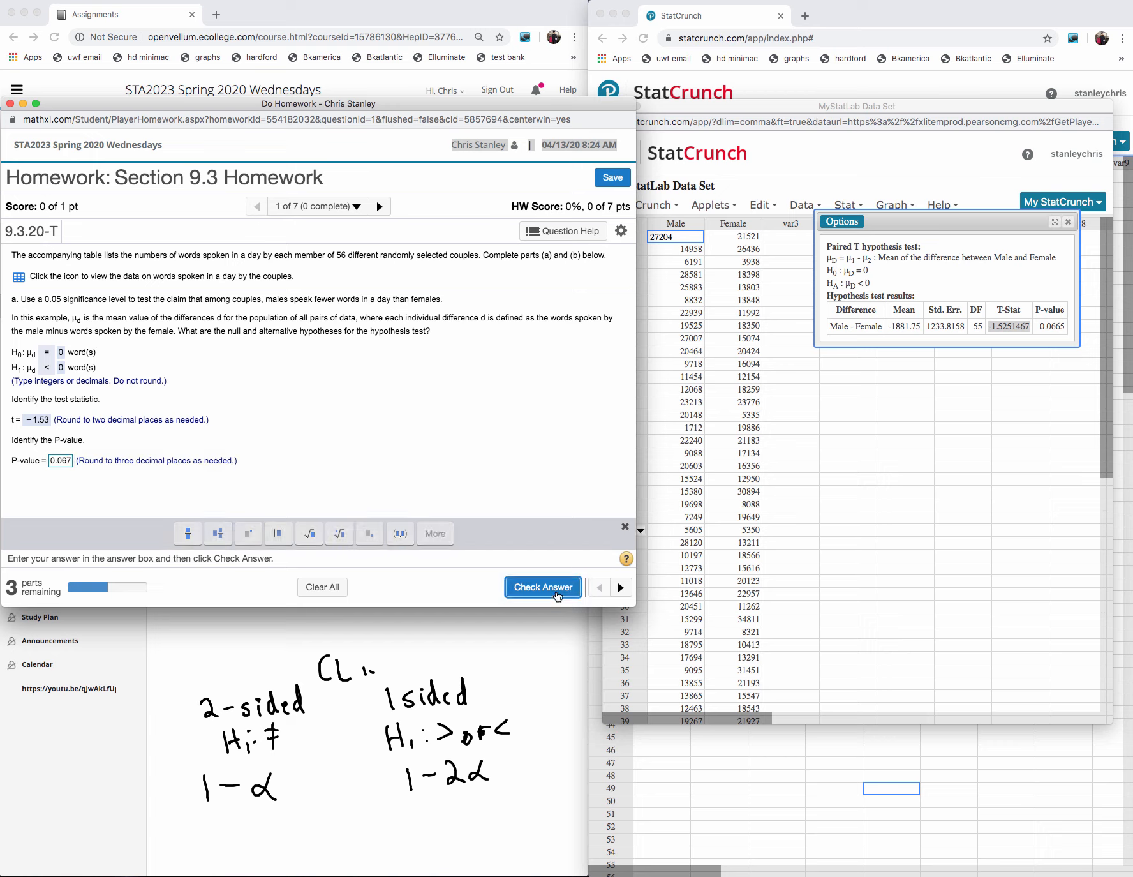
pyautogui.click(386, 428)
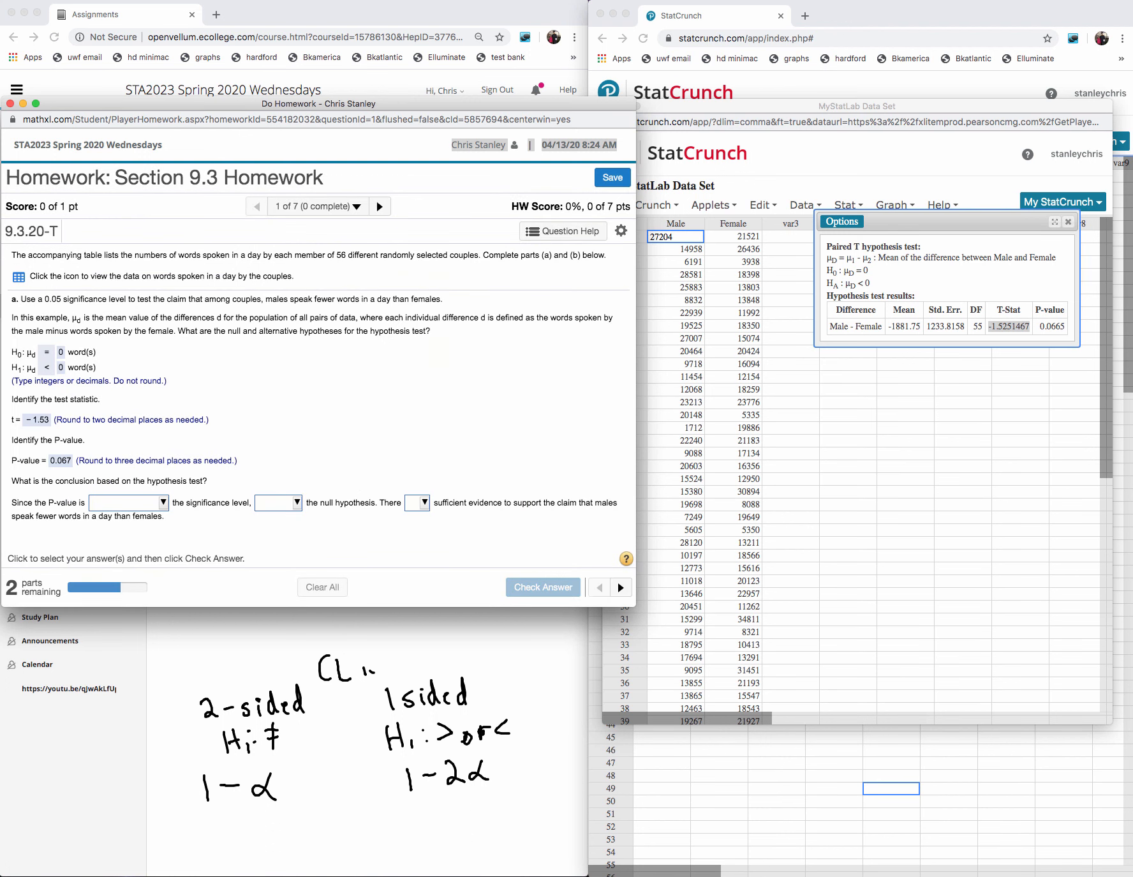
# - Handwrite 0.067 > 0.05 beside the hypotheses, labelling the two numbers p-value and α
pyautogui.moveTo(336, 361)
pyautogui.mouseDown()
pyautogui.moveTo(351, 372)
pyautogui.moveTo(366, 350)
pyautogui.moveTo(383, 363)
pyautogui.mouseUp()
pyautogui.moveTo(397, 345)
pyautogui.mouseDown()
pyautogui.moveTo(414, 346)
pyautogui.moveTo(416, 378)
pyautogui.mouseUp()
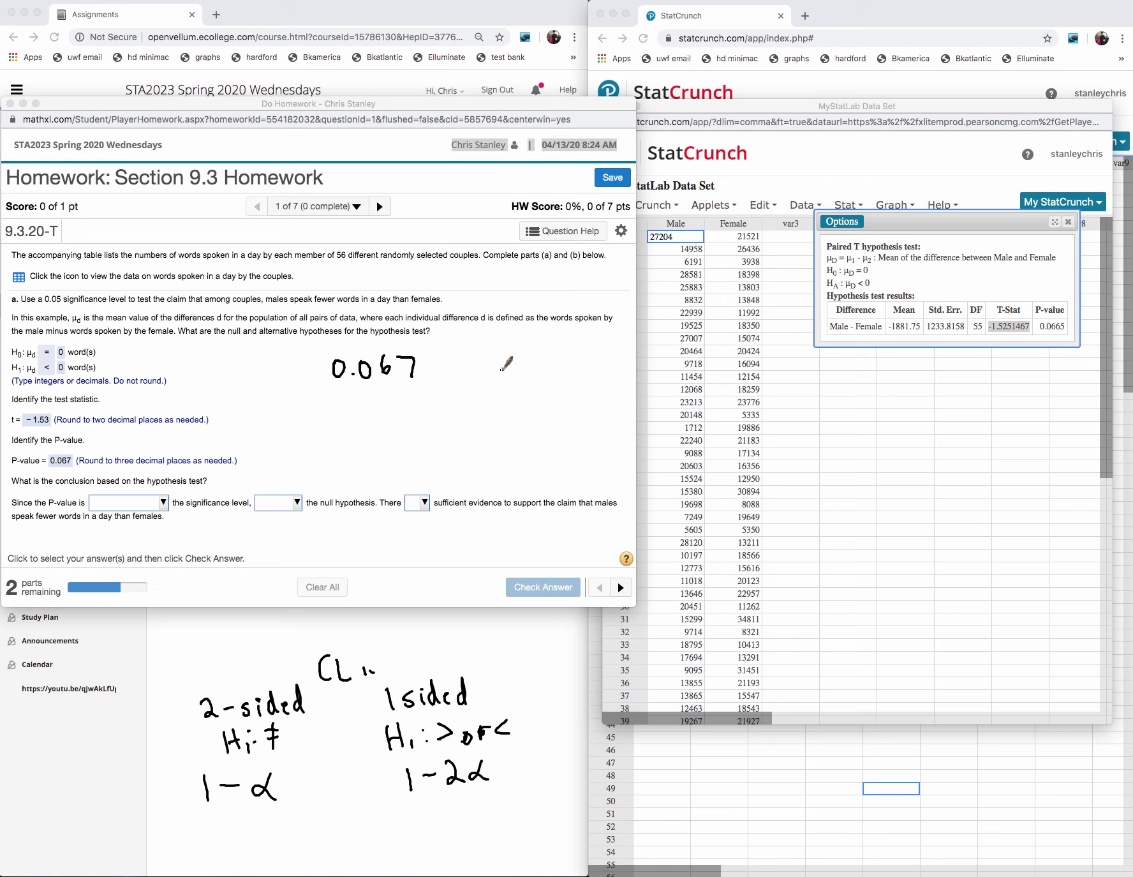
pyautogui.moveTo(479, 355)
pyautogui.mouseDown()
pyautogui.moveTo(473, 370)
pyautogui.moveTo(528, 350)
pyautogui.mouseUp()
pyautogui.moveTo(431, 356)
pyautogui.mouseDown()
pyautogui.moveTo(431, 380)
pyautogui.moveTo(367, 408)
pyautogui.moveTo(386, 393)
pyautogui.moveTo(415, 393)
pyautogui.mouseUp()
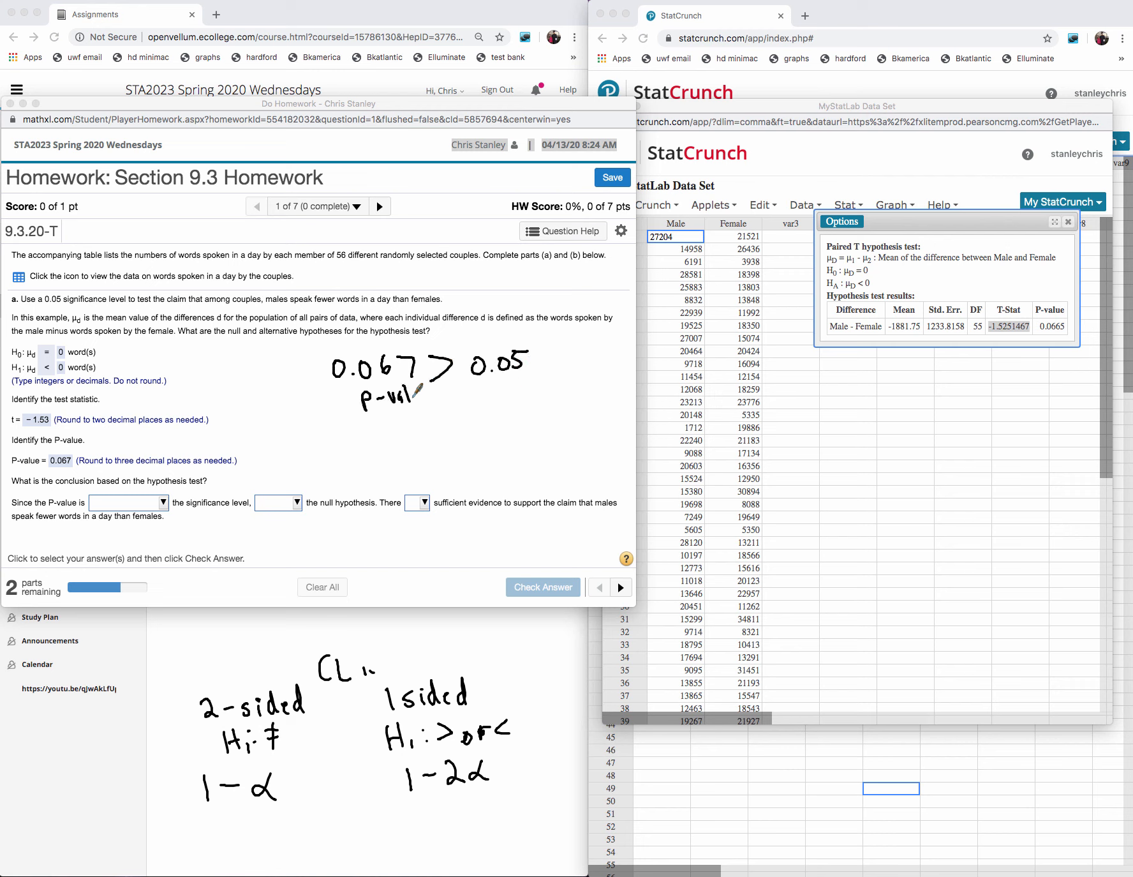
pyautogui.moveTo(508, 383)
pyautogui.mouseDown()
pyautogui.moveTo(495, 394)
pyautogui.moveTo(509, 385)
pyautogui.mouseUp()
pyautogui.moveTo(414, 388); pyautogui.dragTo(426, 383)
# - Complete the conclusion with "greater than", "fail to reject" and "is not", and submit it for checking
pyautogui.click(163, 504)
pyautogui.click(158, 508)
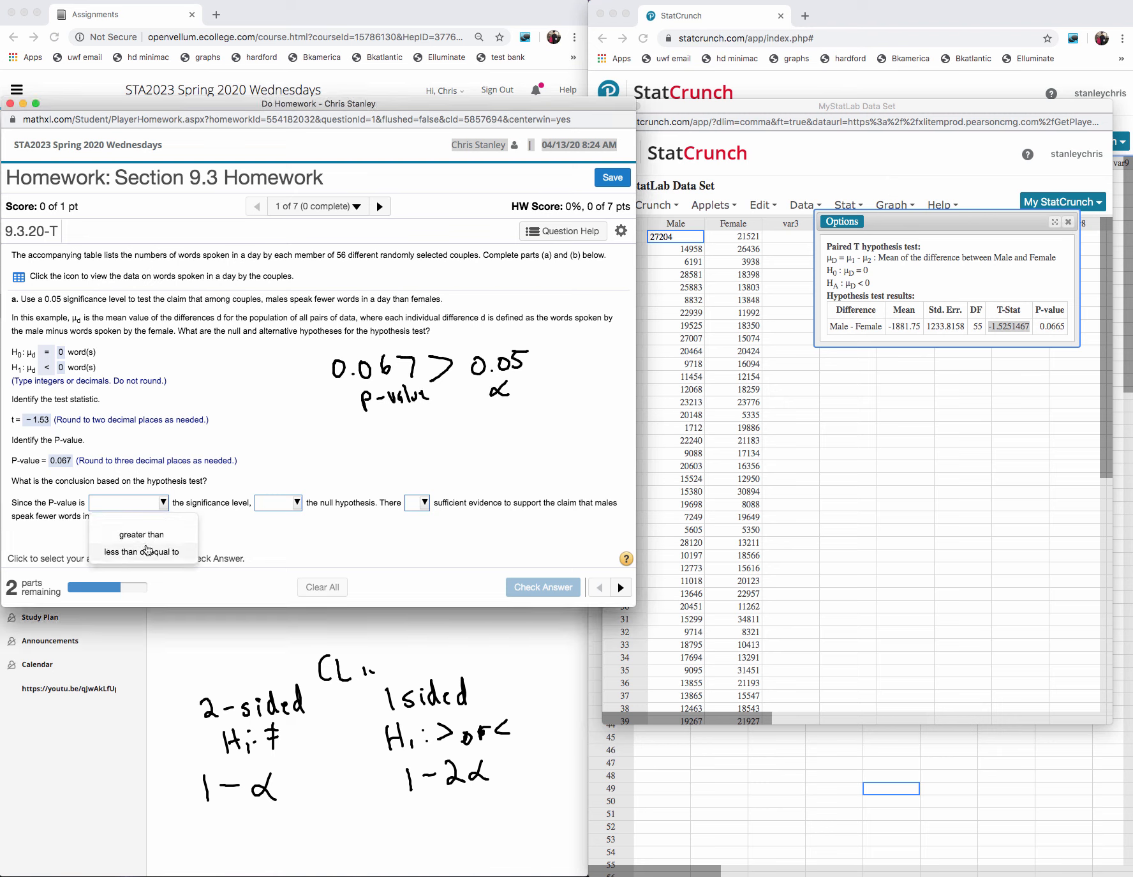
pyautogui.click(152, 537)
pyautogui.click(297, 503)
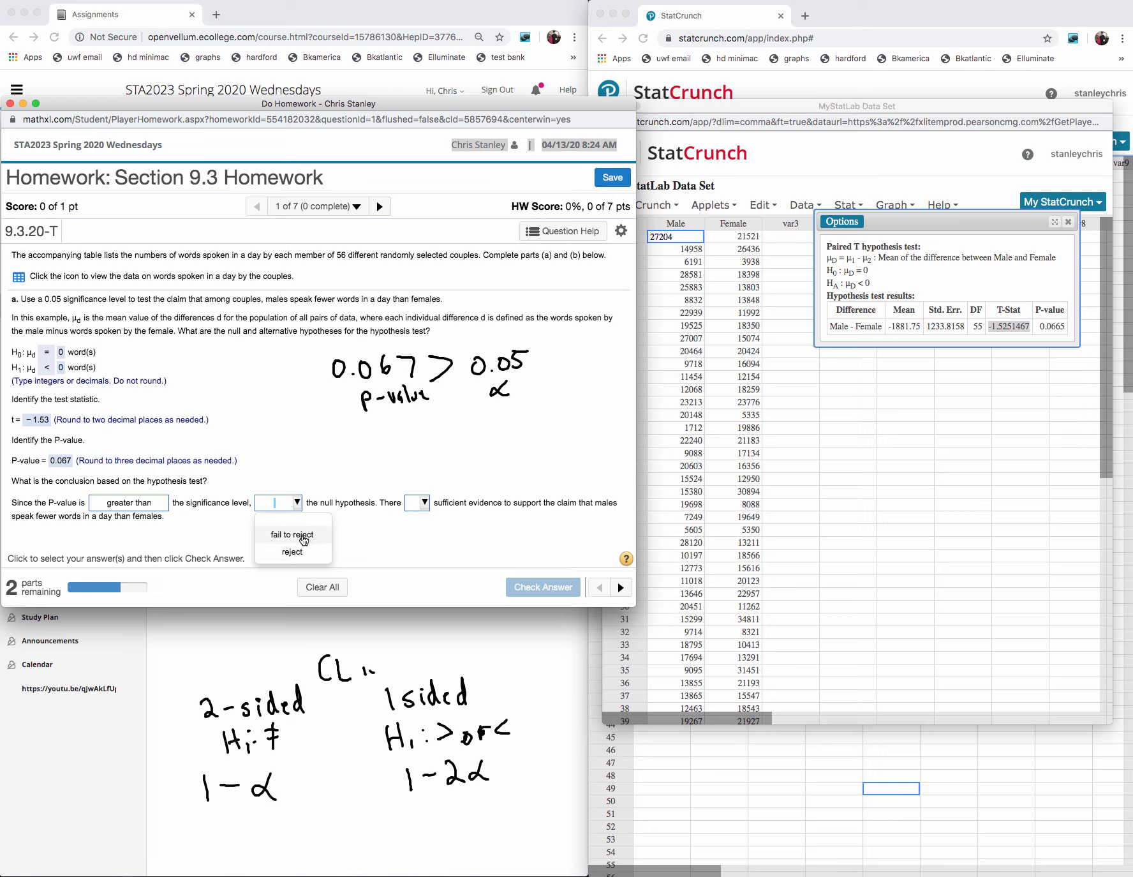
pyautogui.click(293, 534)
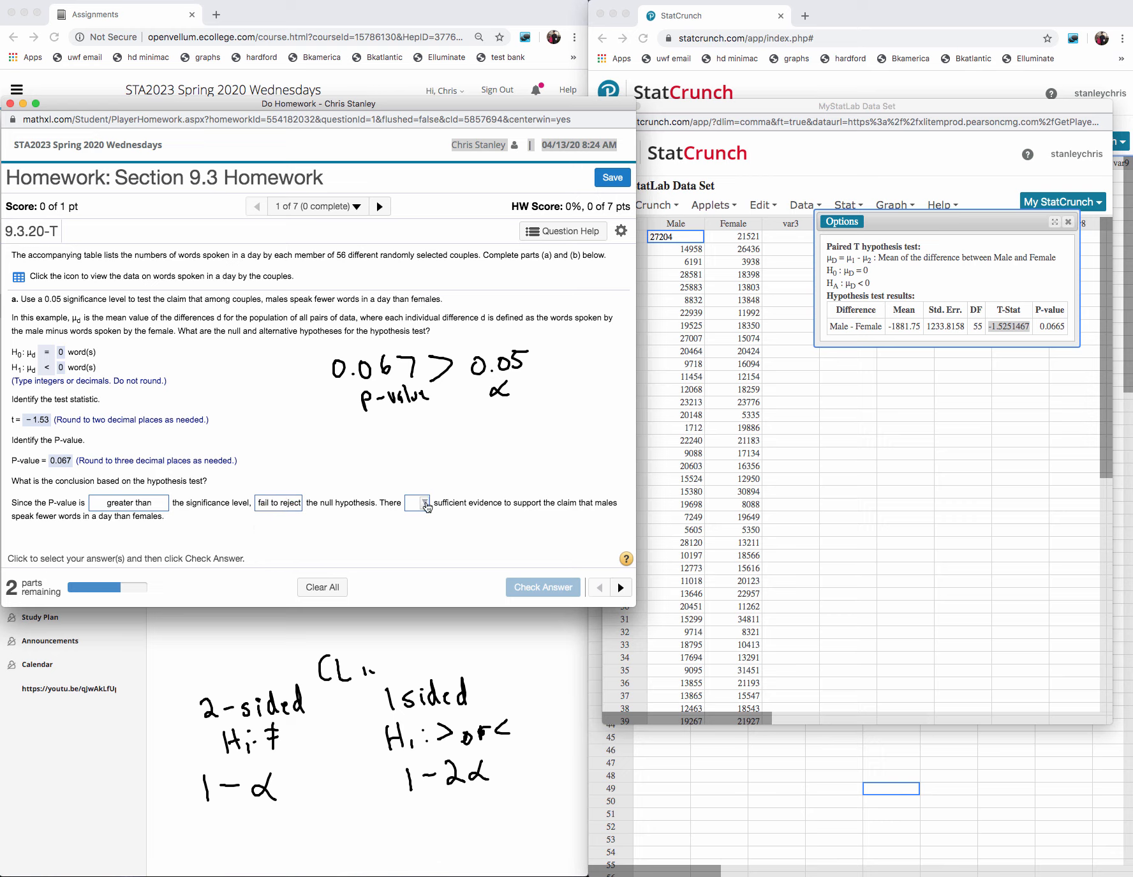
pyautogui.click(423, 503)
pyautogui.click(429, 552)
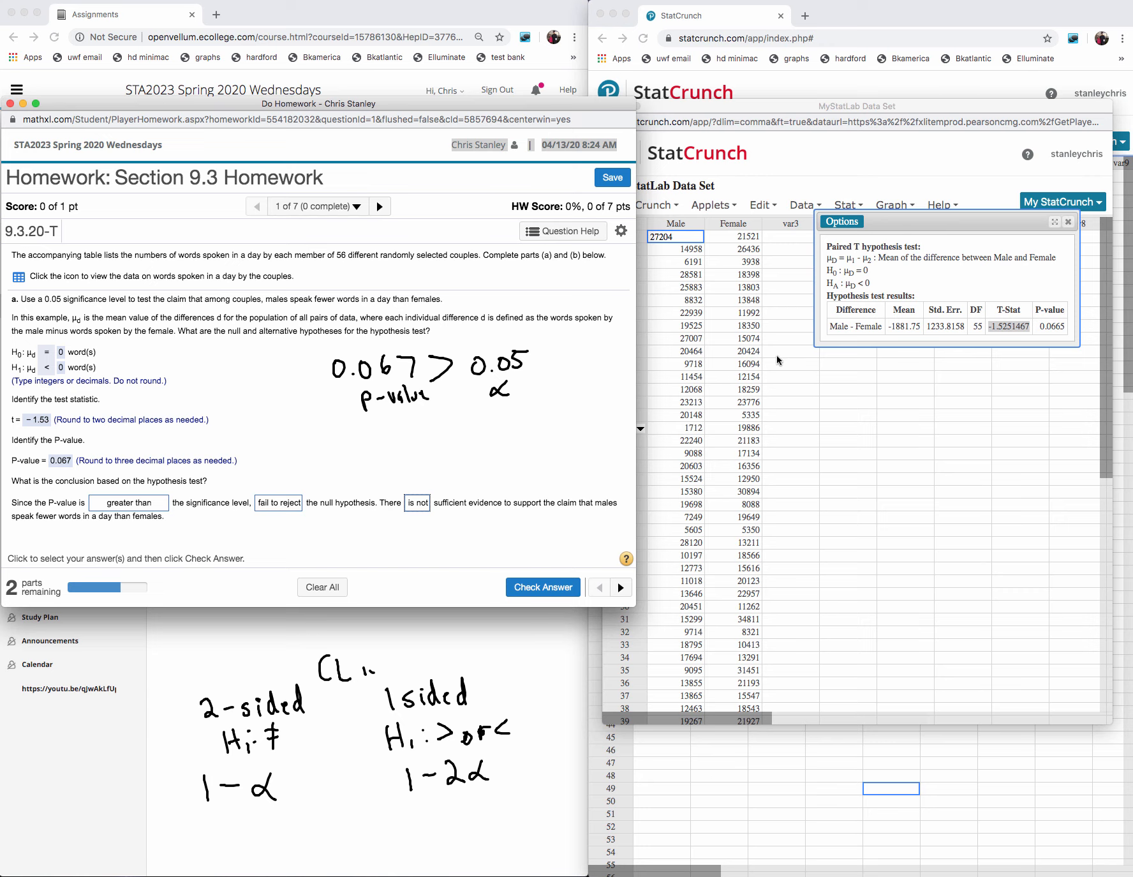
pyautogui.click(524, 587)
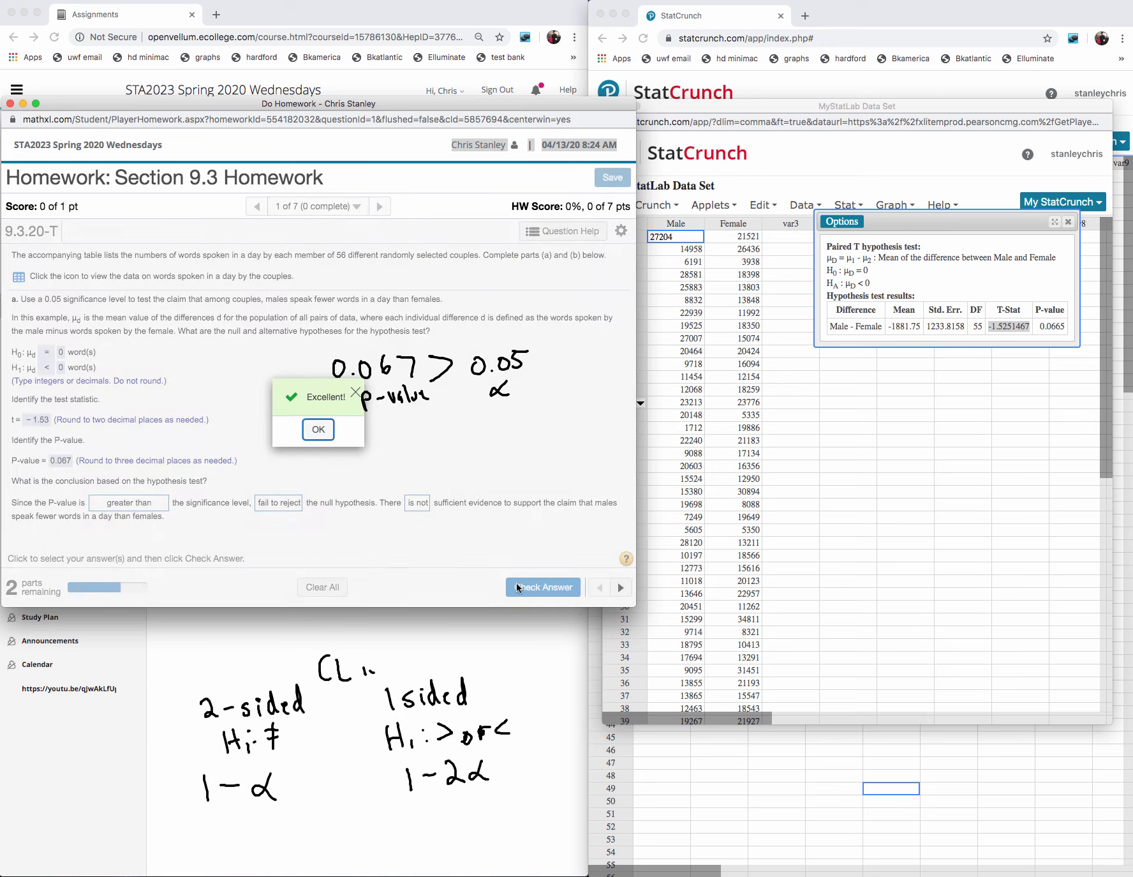
pyautogui.click(316, 429)
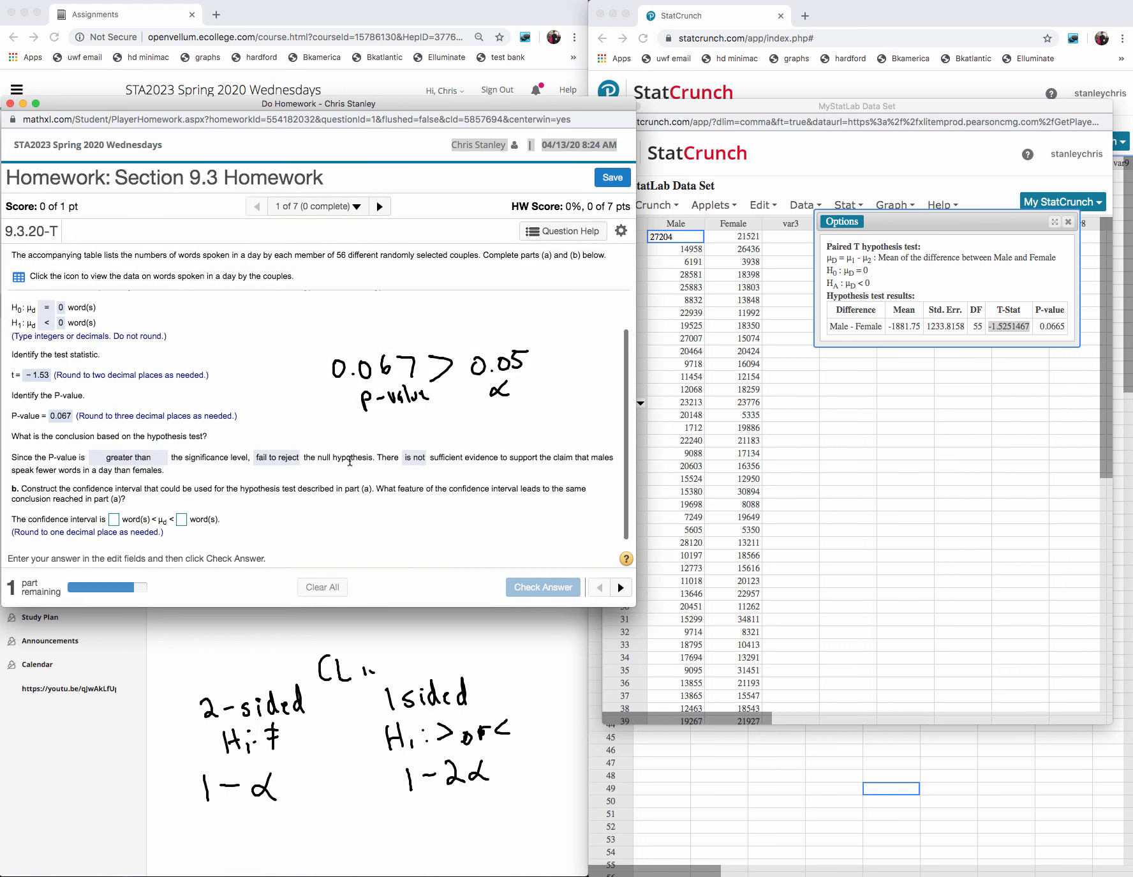
# - Reopen the paired T settings in StatCrunch and switch the analysis to a confidence interval
pyautogui.click(854, 224)
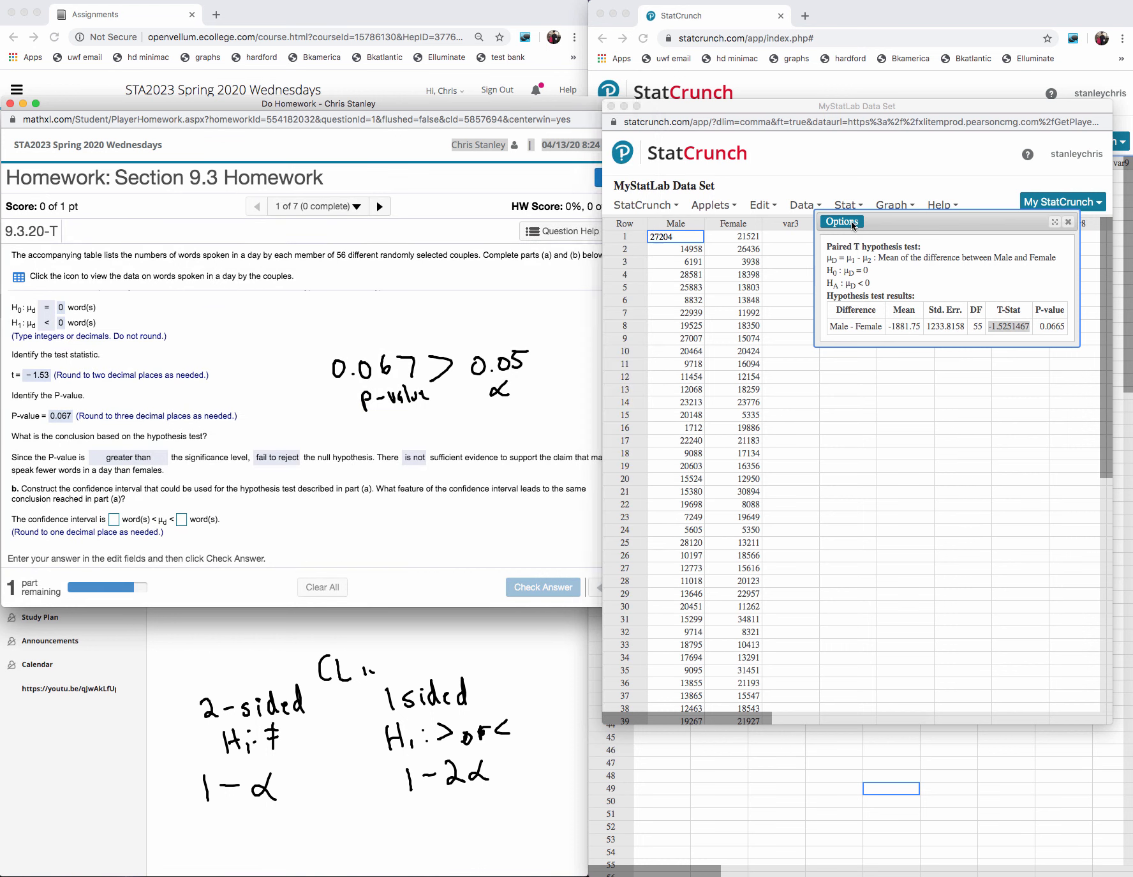
pyautogui.click(841, 240)
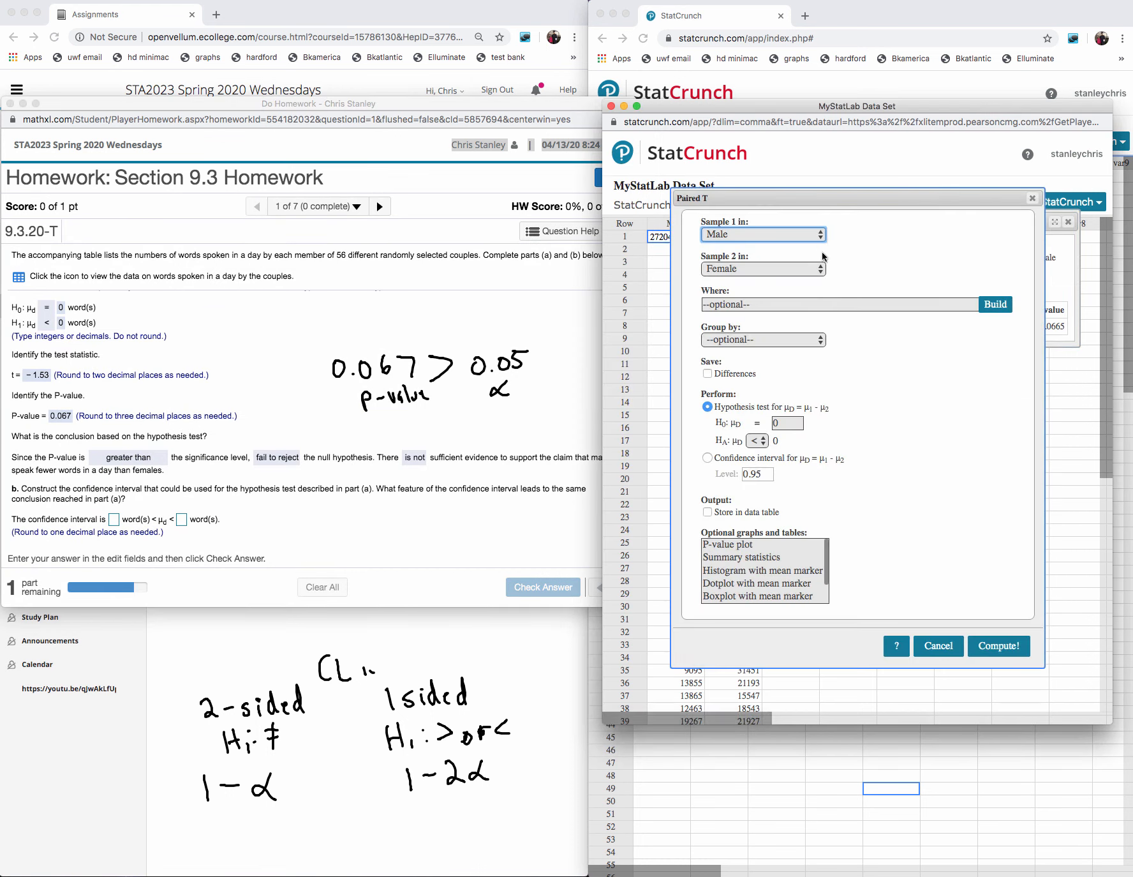
pyautogui.click(707, 459)
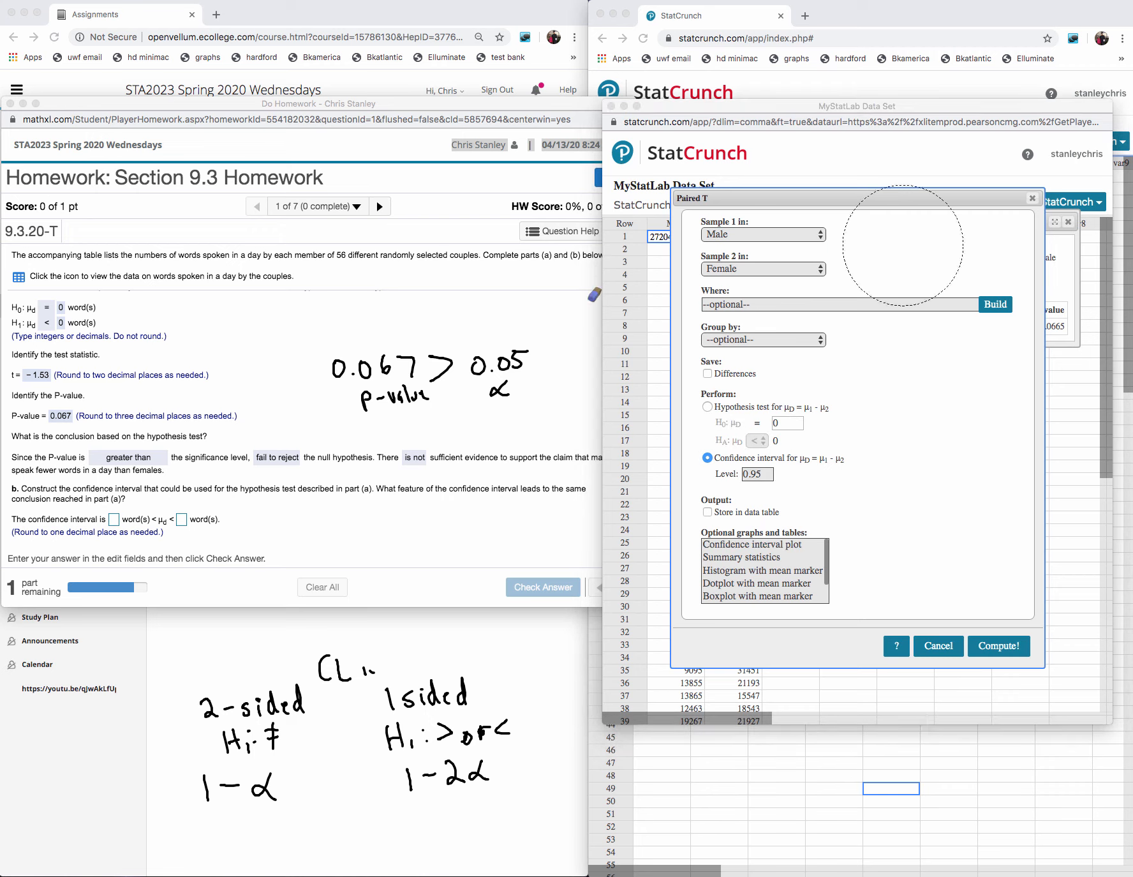
# - Erase the handwritten p-value comparison and write α = 0.05 in its place
pyautogui.moveTo(501, 379); pyautogui.dragTo(365, 390)
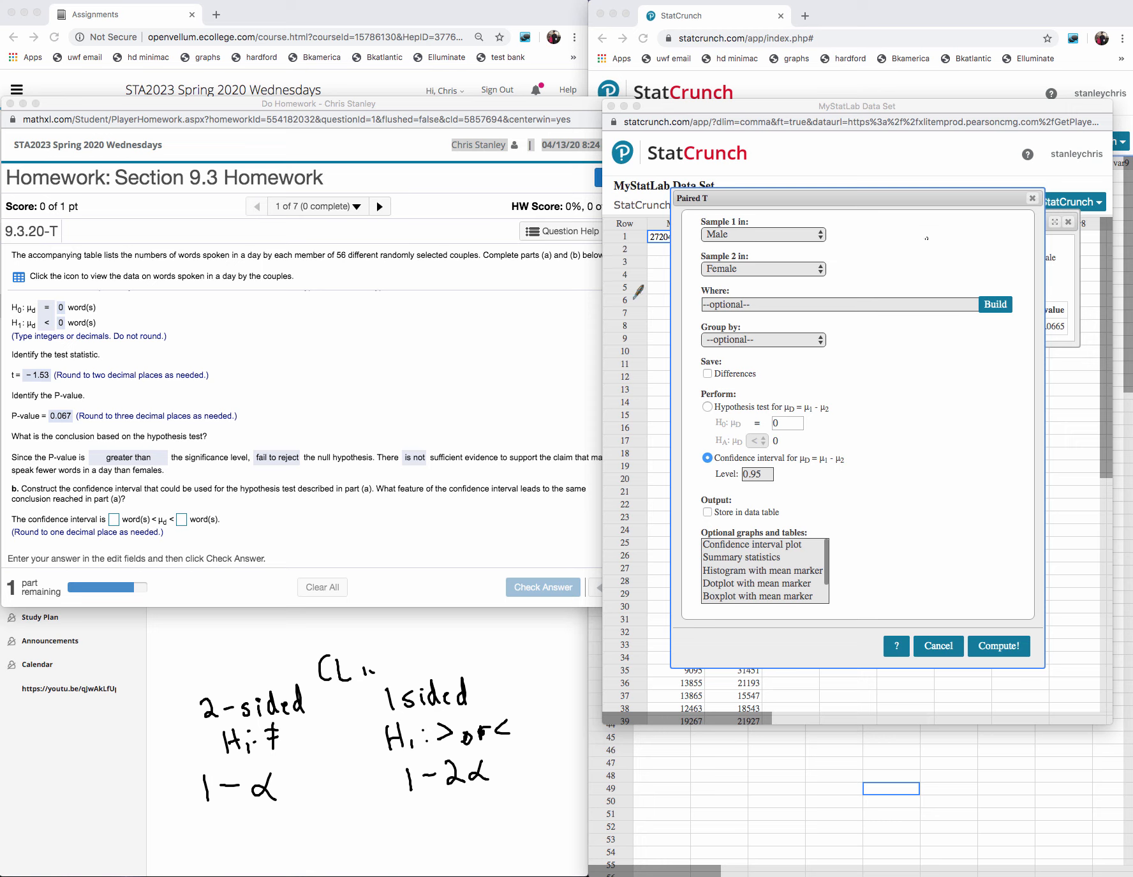
pyautogui.moveTo(348, 312)
pyautogui.mouseDown()
pyautogui.moveTo(332, 324)
pyautogui.moveTo(349, 328)
pyautogui.mouseUp()
pyautogui.moveTo(354, 319); pyautogui.dragTo(391, 321)
pyautogui.moveTo(400, 311)
pyautogui.mouseDown()
pyautogui.moveTo(398, 322)
pyautogui.moveTo(411, 322)
pyautogui.mouseUp()
pyautogui.moveTo(408, 307); pyautogui.dragTo(420, 300)
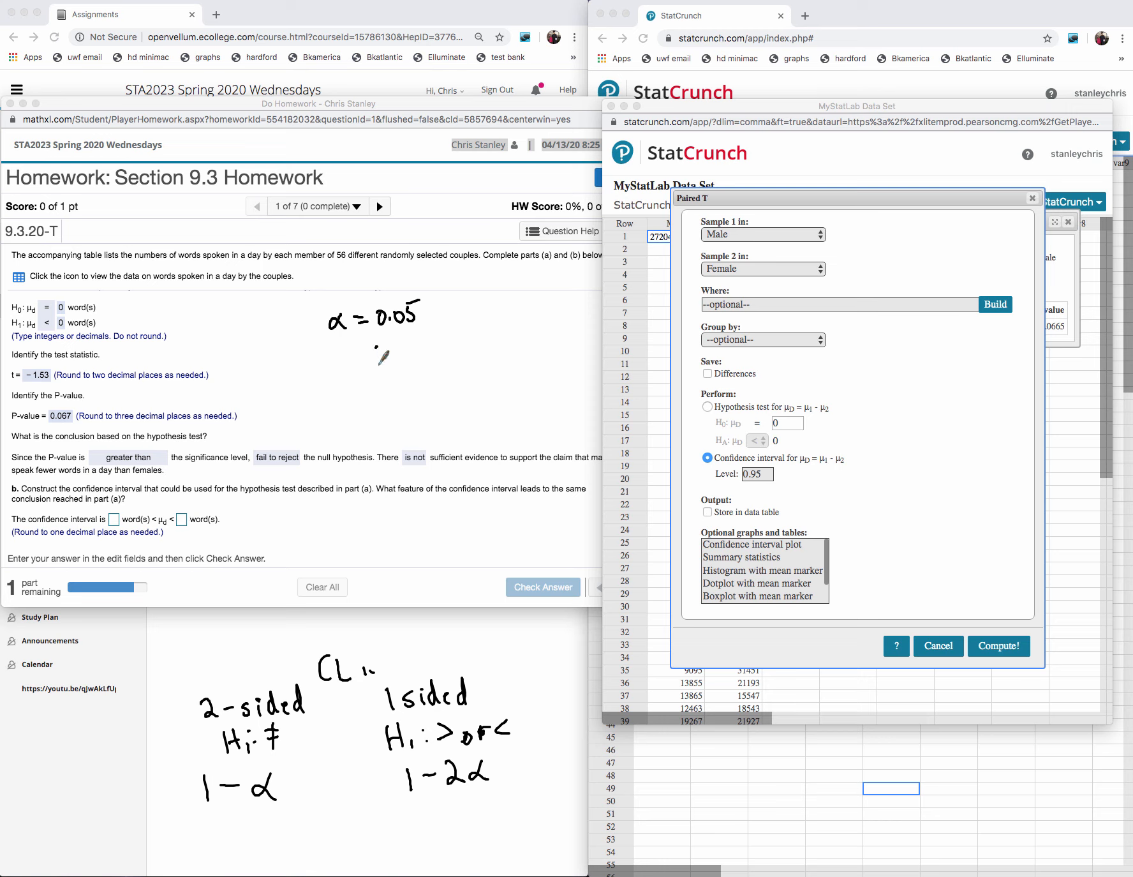
# - Mark the 1-sided rule with an arrow, circle 1-2α, and handwrite 1-2(0.05) = 0.9 under the α note
pyautogui.moveTo(377, 346); pyautogui.dragTo(379, 366)
pyautogui.moveTo(415, 634); pyautogui.dragTo(418, 662)
pyautogui.moveTo(411, 647); pyautogui.dragTo(424, 645)
pyautogui.moveTo(461, 743)
pyautogui.mouseDown()
pyautogui.moveTo(437, 814)
pyautogui.moveTo(514, 734)
pyautogui.mouseUp()
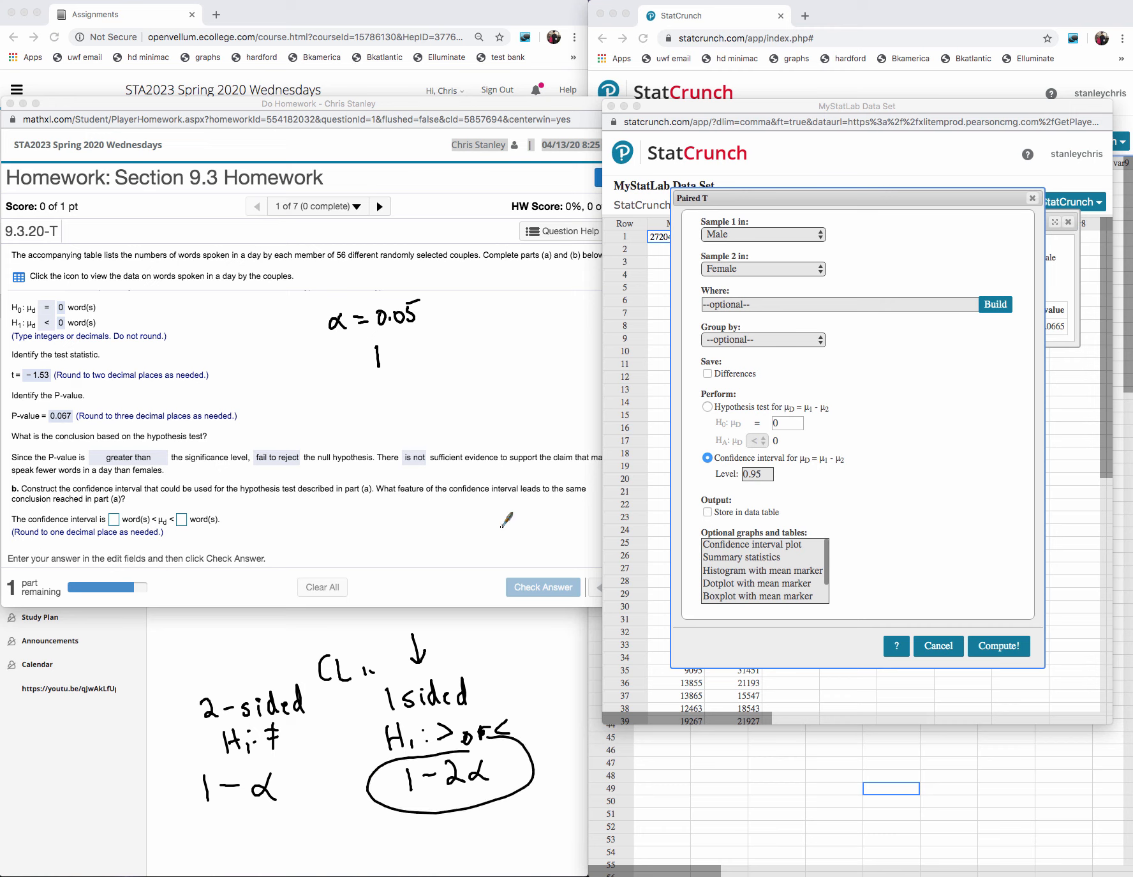
pyautogui.moveTo(397, 352); pyautogui.dragTo(451, 358)
pyautogui.moveTo(463, 333); pyautogui.dragTo(473, 348)
pyautogui.moveTo(480, 333)
pyautogui.mouseDown()
pyautogui.moveTo(491, 317)
pyautogui.moveTo(502, 339)
pyautogui.moveTo(528, 326)
pyautogui.mouseUp()
pyautogui.moveTo(520, 331); pyautogui.dragTo(548, 326)
pyautogui.moveTo(559, 316); pyautogui.dragTo(559, 333)
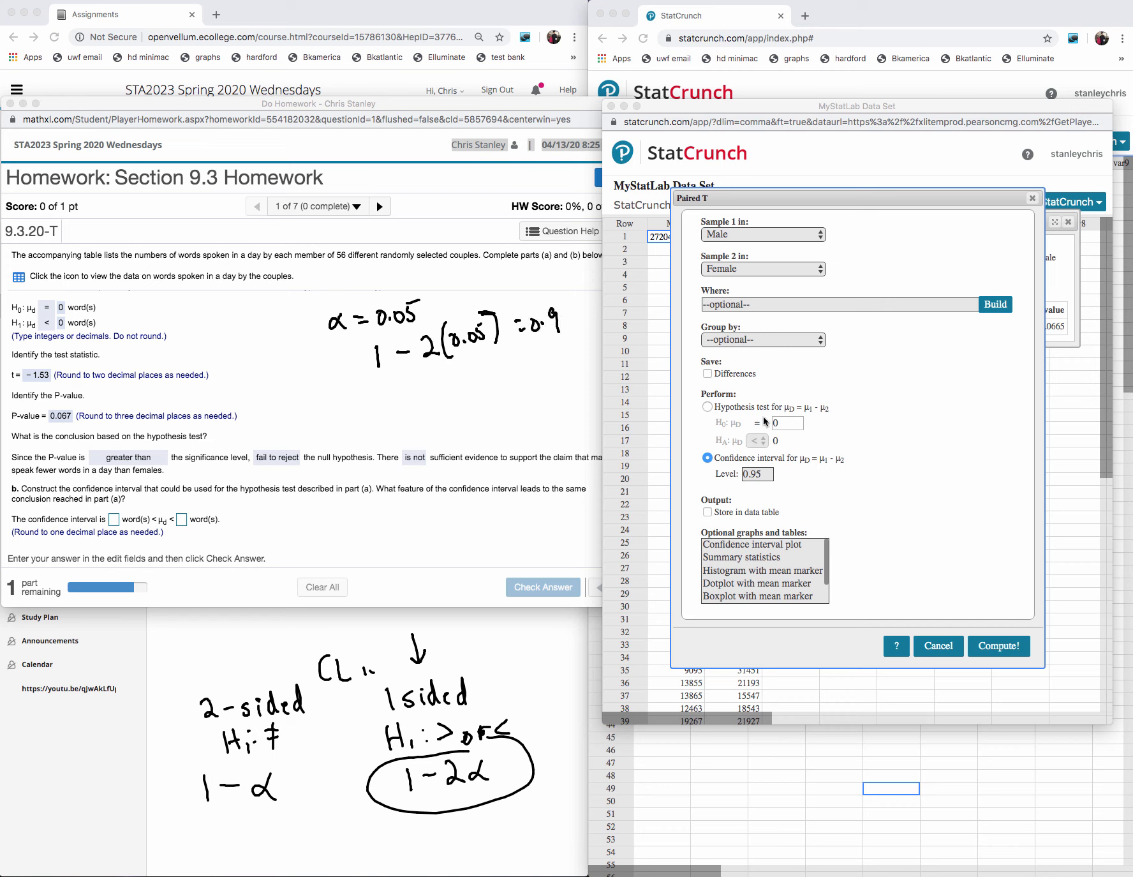
# - Set the confidence level to 0.9 and compute the paired T confidence interval
pyautogui.doubleClick(770, 473)
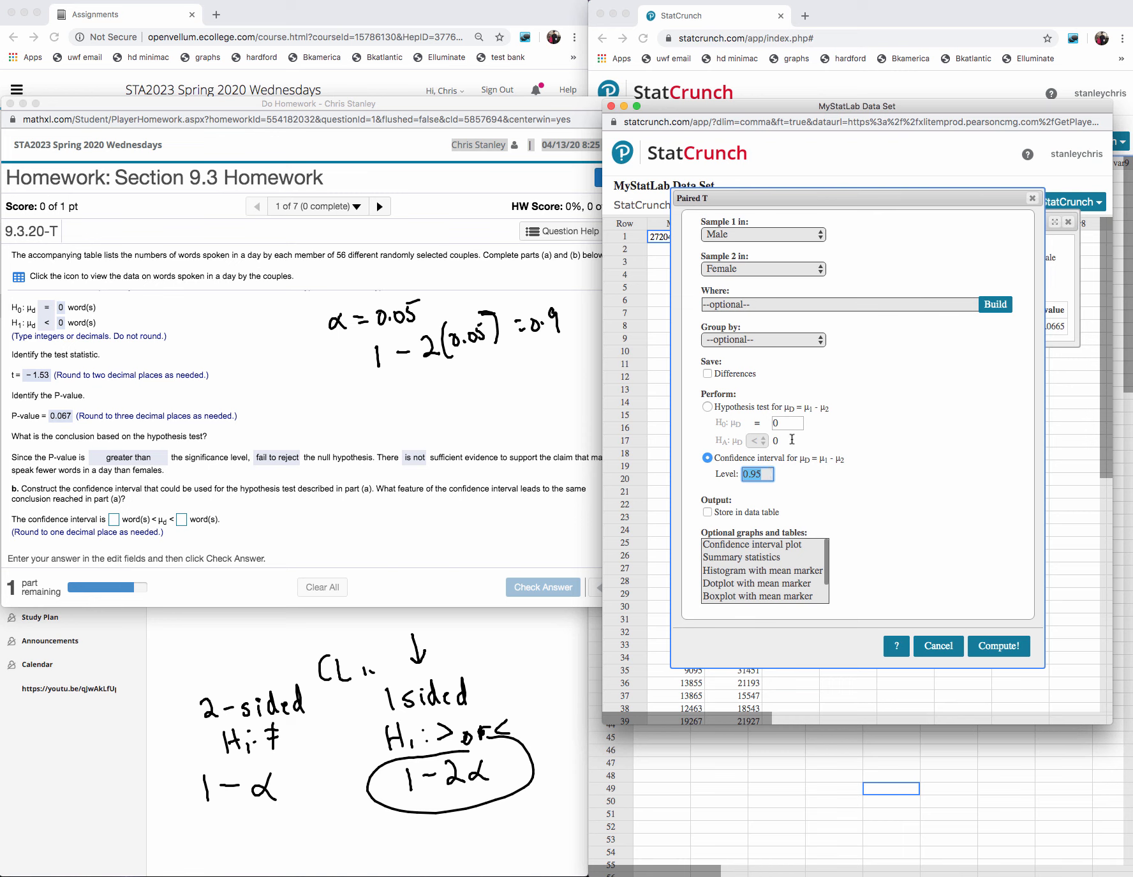
pyautogui.press('Right')
pyautogui.click(998, 646)
# - Copy the lower and upper limits from the StatCrunch result into the two confidence interval answer fields
pyautogui.moveTo(1022, 301); pyautogui.dragTo(974, 301)
pyautogui.press('super+c')
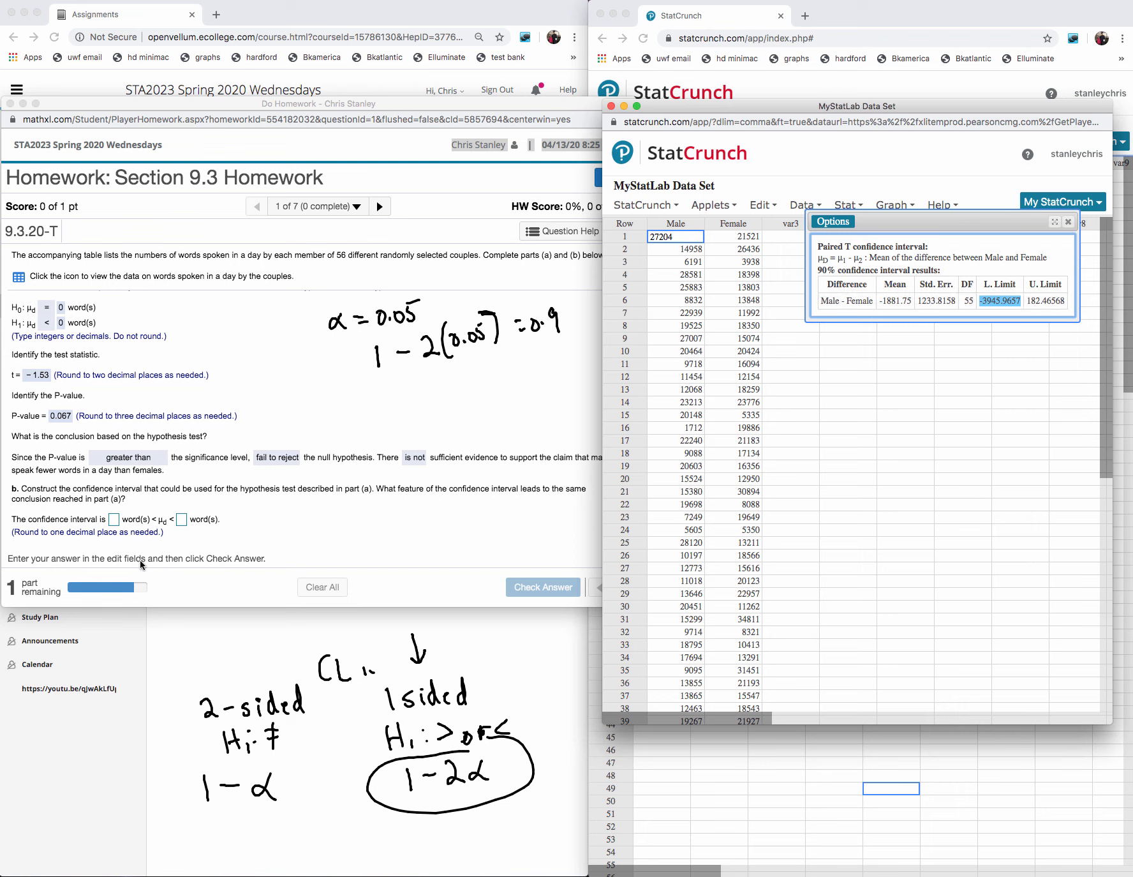
pyautogui.click(115, 519)
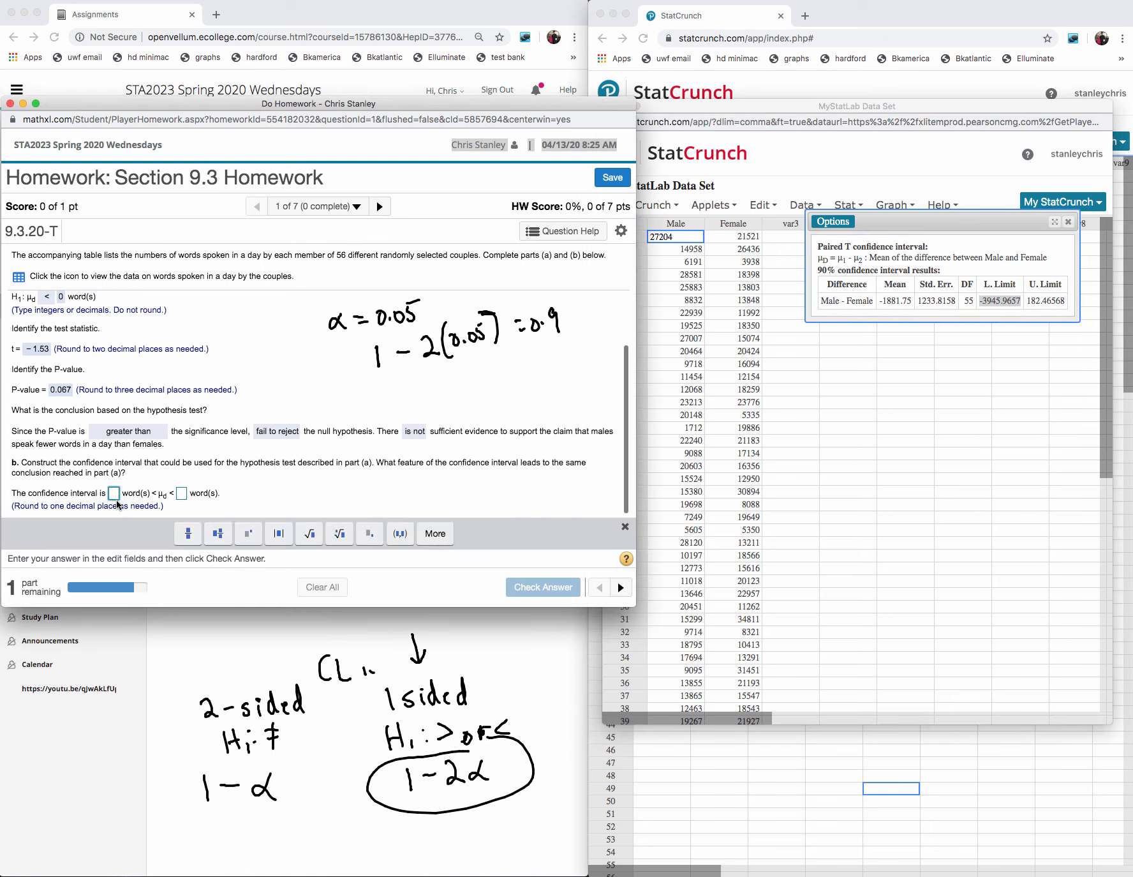
pyautogui.press('super+v')
pyautogui.click(223, 494)
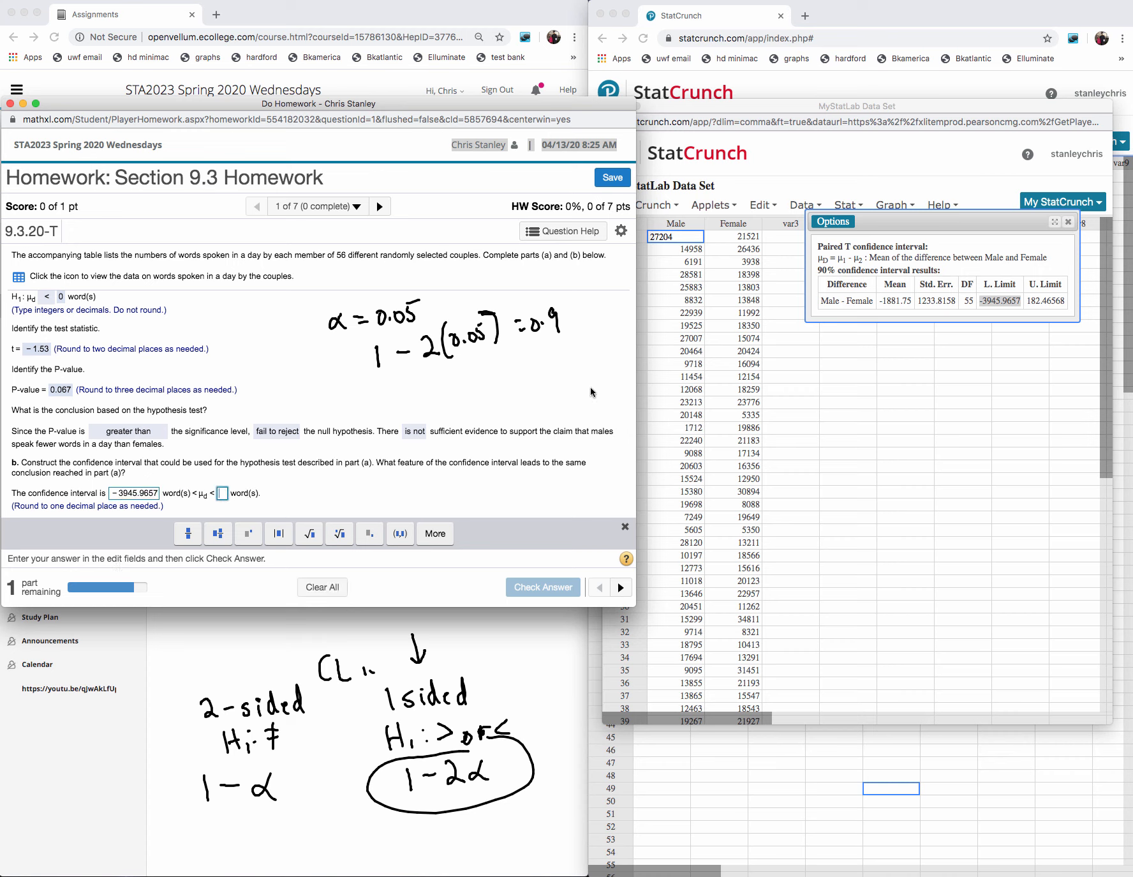
pyautogui.click(1070, 306)
pyautogui.moveTo(1067, 300); pyautogui.dragTo(1025, 301)
pyautogui.press('super+c')
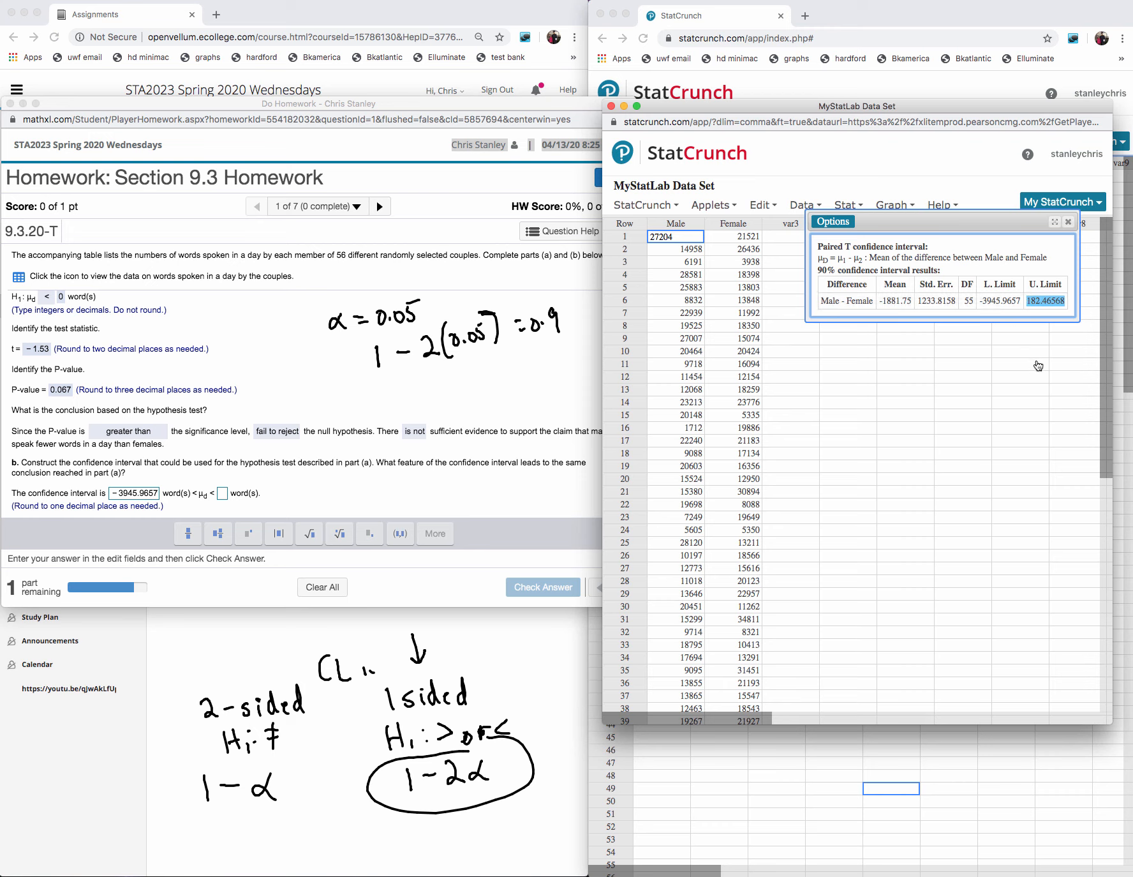
pyautogui.click(223, 494)
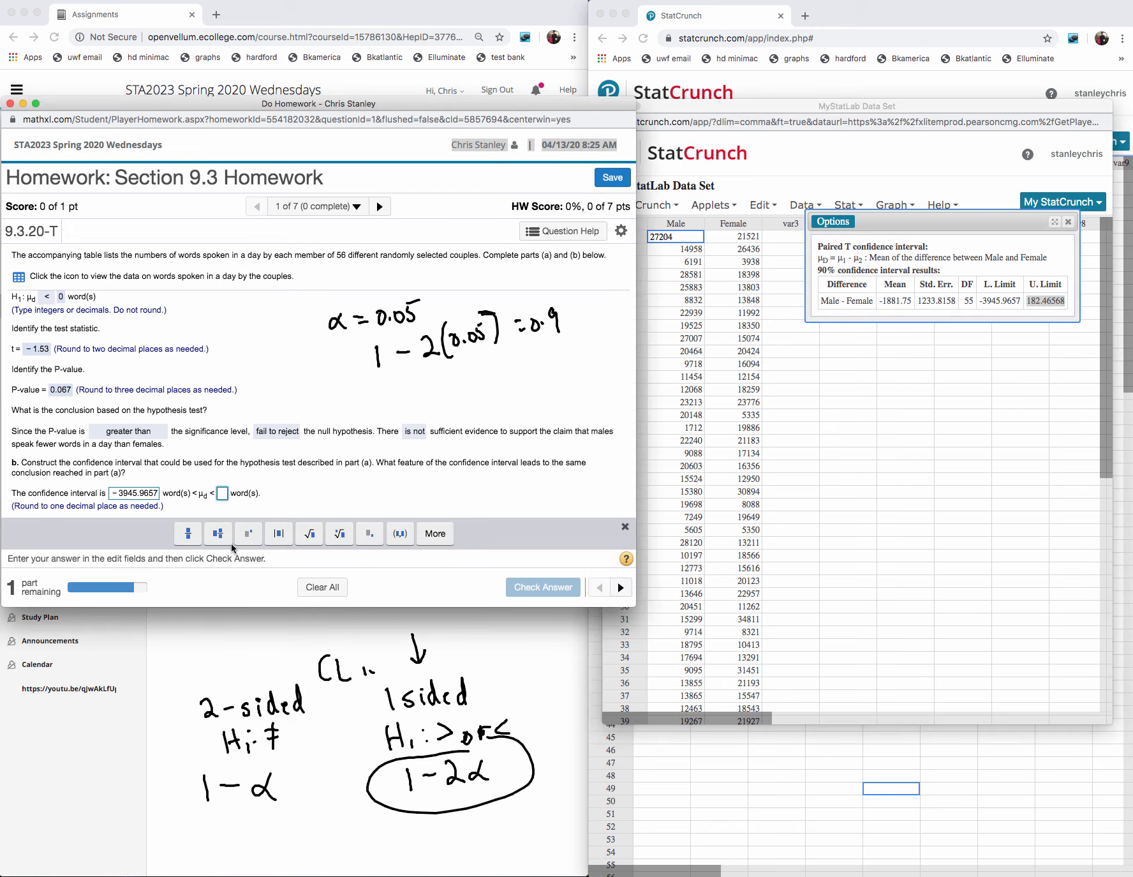
pyautogui.press('super+v')
# - Change the interval limits to -3945.0 and 182.5, submit them for checking, and dismiss the feedback
pyautogui.click(157, 495)
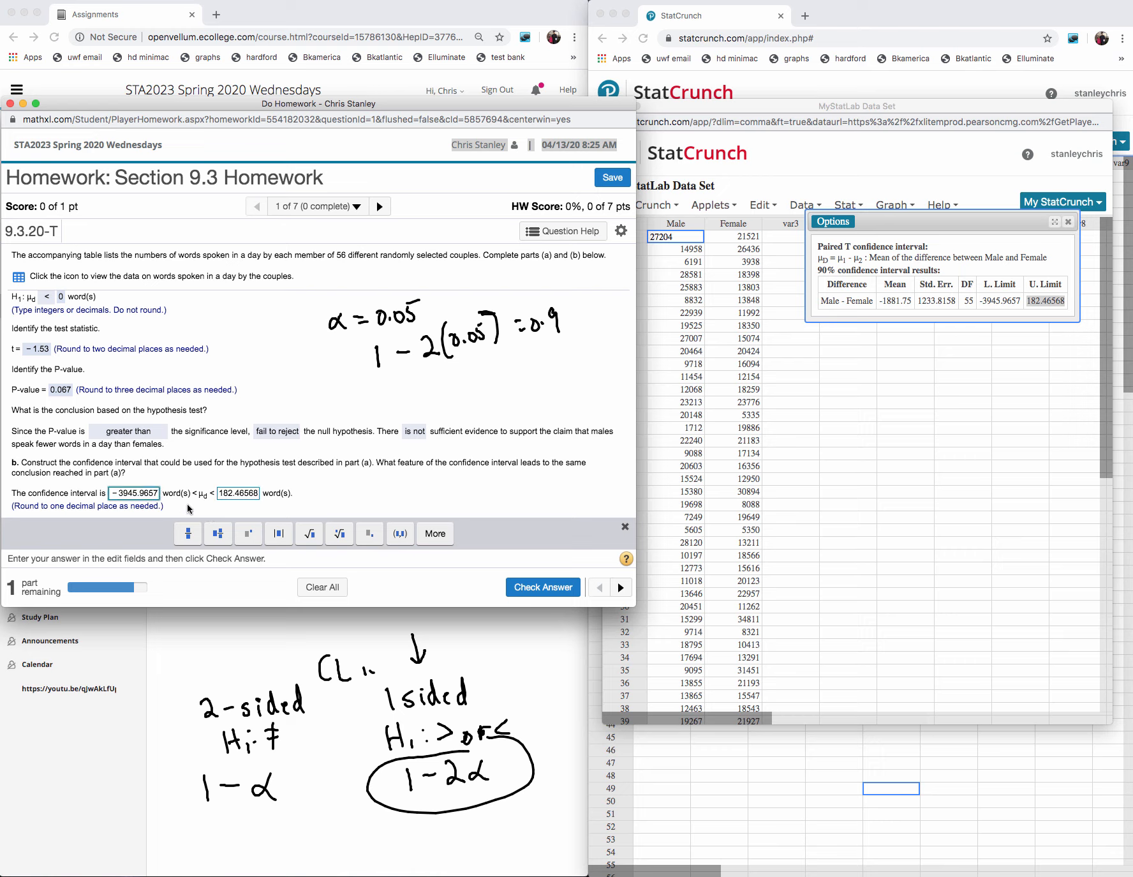
pyautogui.press('BackSpace')
pyautogui.press('BackSpace')
pyautogui.press('BackSpace')
pyautogui.press('BackSpace')
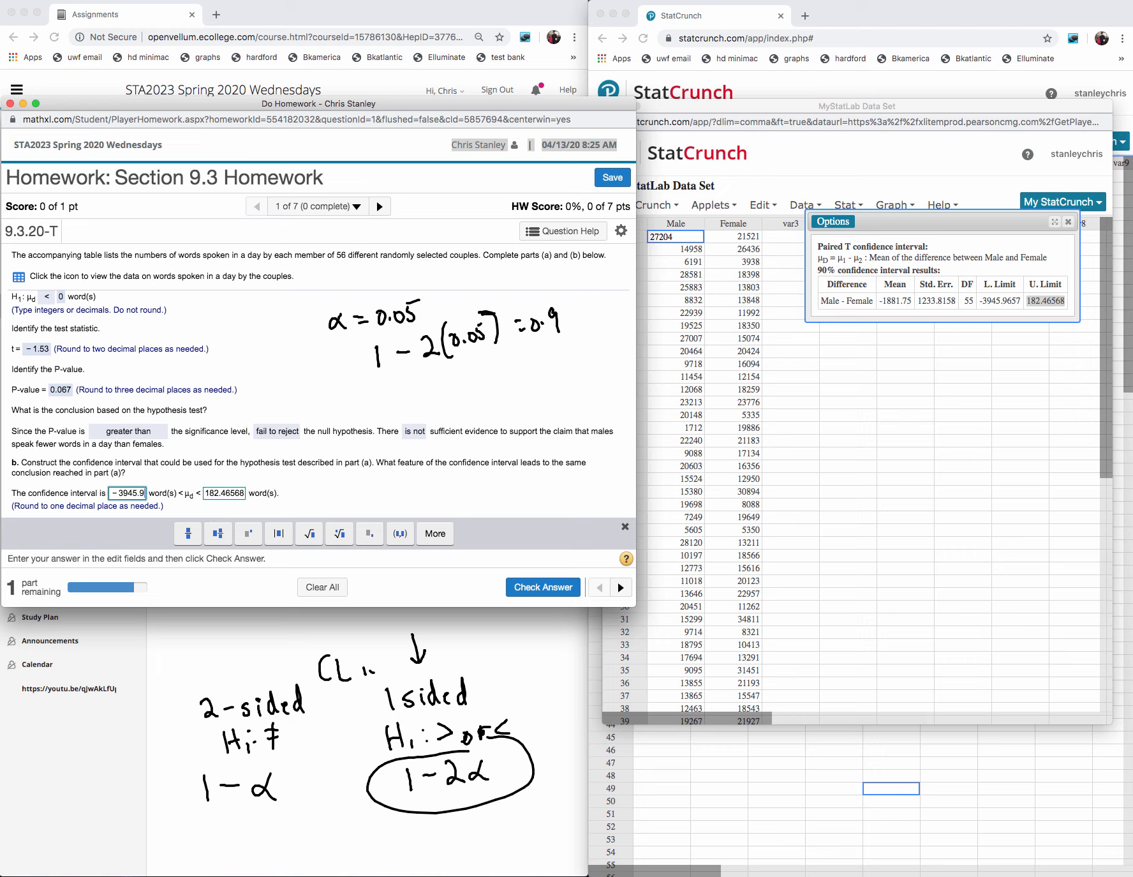
pyautogui.write('0')
pyautogui.click(245, 494)
pyautogui.press('BackSpace')
pyautogui.press('BackSpace')
pyautogui.press('BackSpace')
pyautogui.press('BackSpace')
pyautogui.press('BackSpace')
pyautogui.write('5')
pyautogui.click(534, 587)
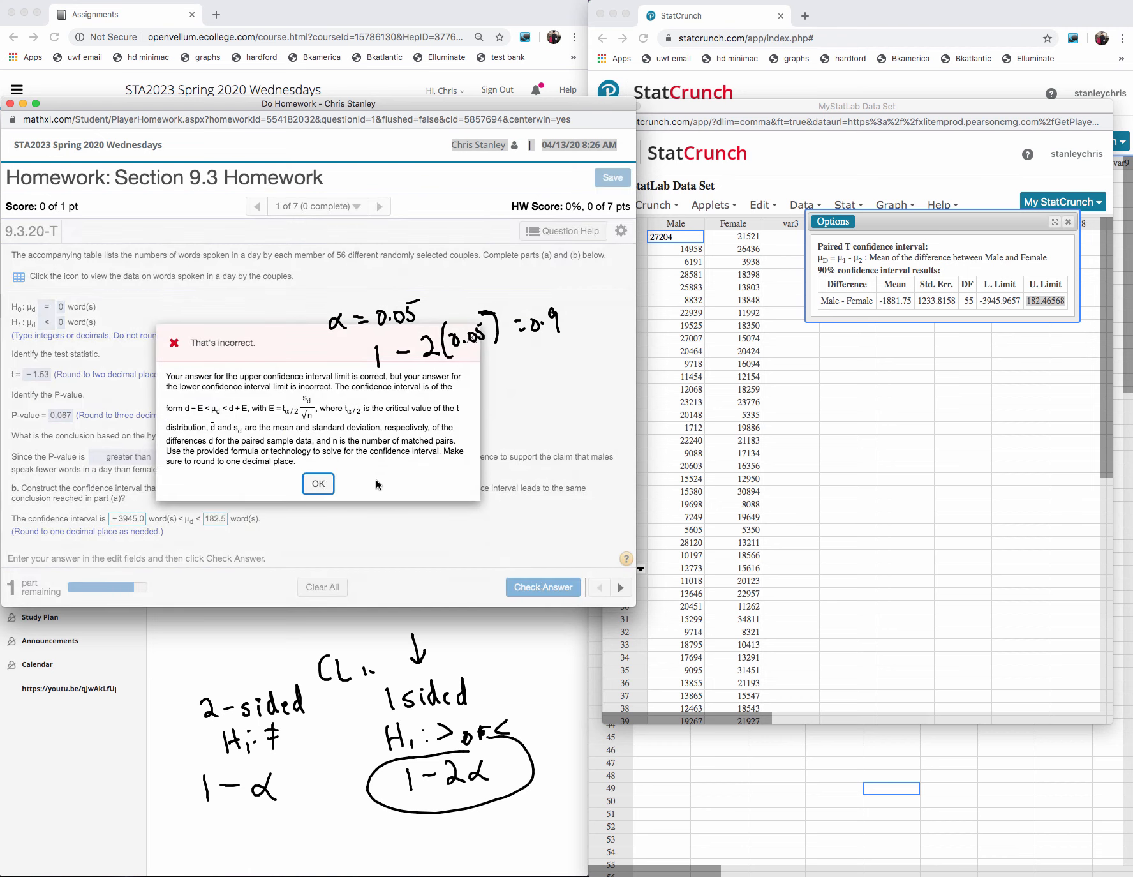
pyautogui.click(325, 487)
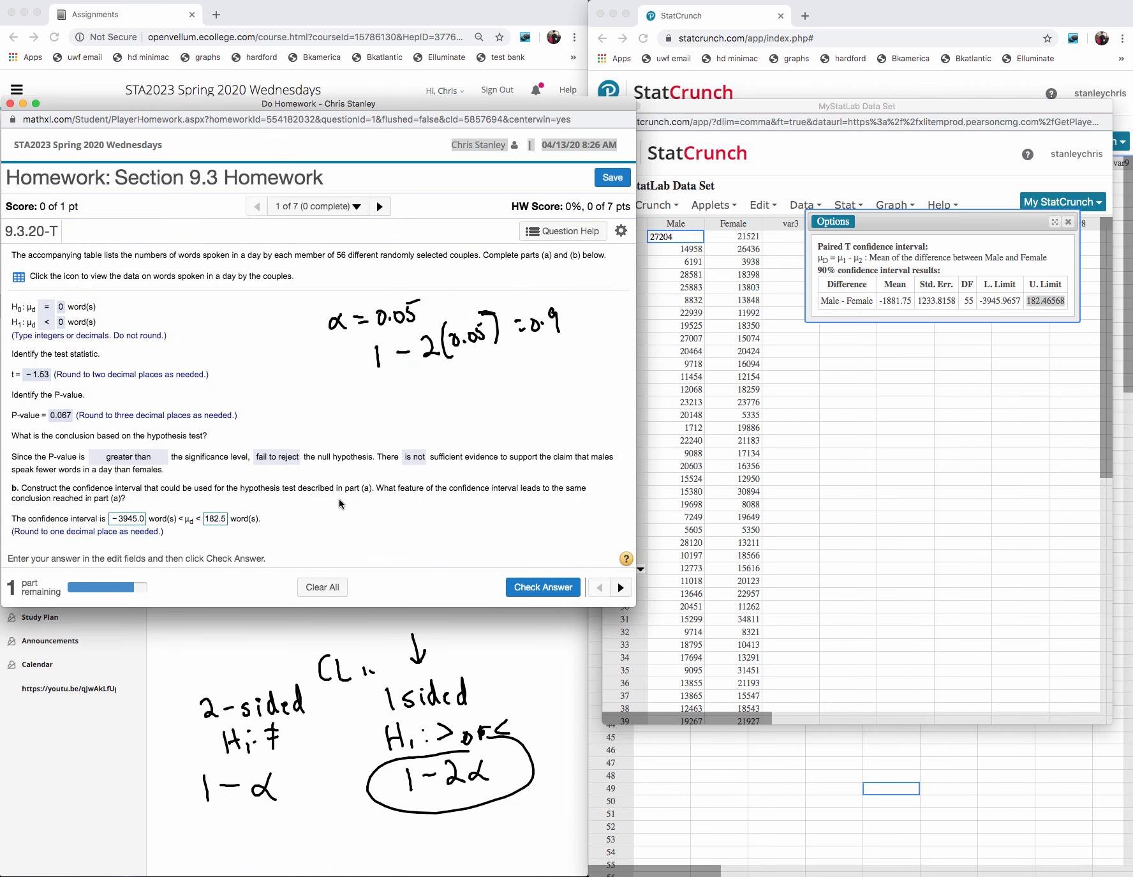
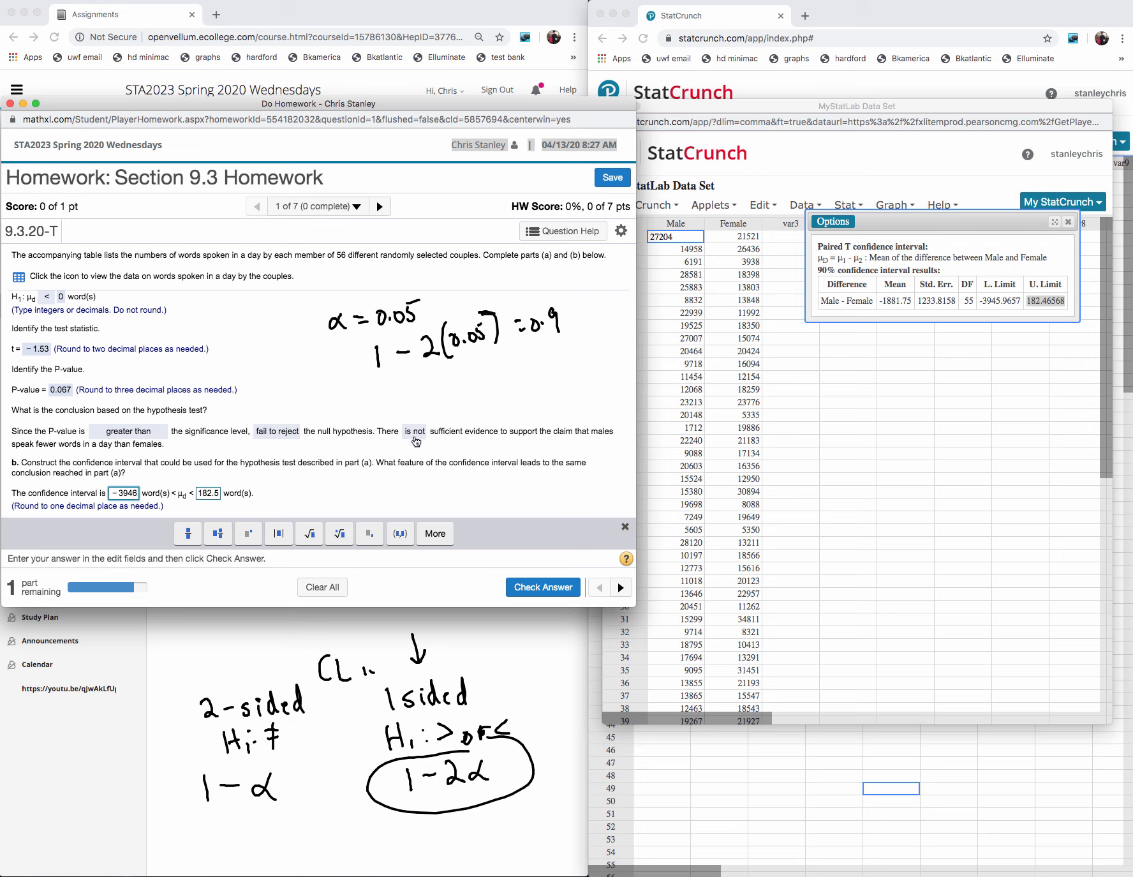
# - Submit the interval limits, complete the final statement with "zero," and "fail to reject", and have it checked
pyautogui.click(548, 586)
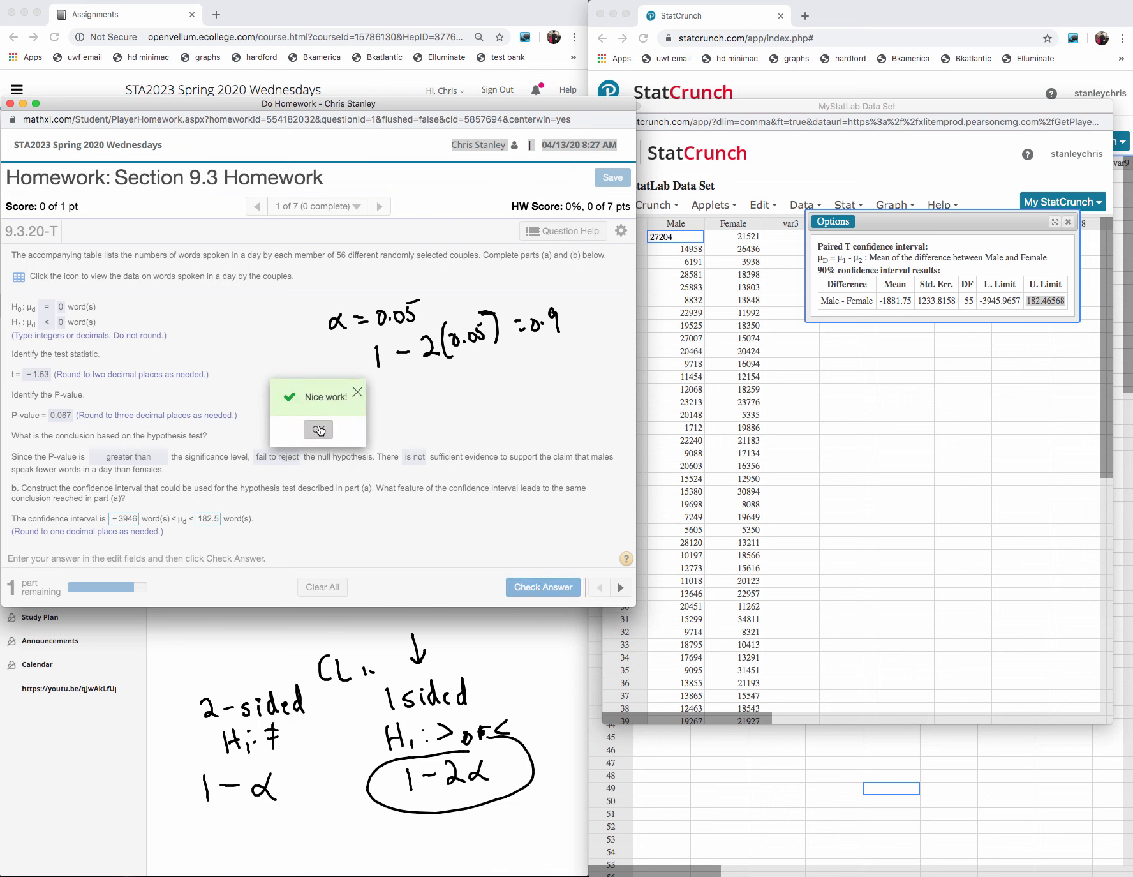
pyautogui.click(318, 430)
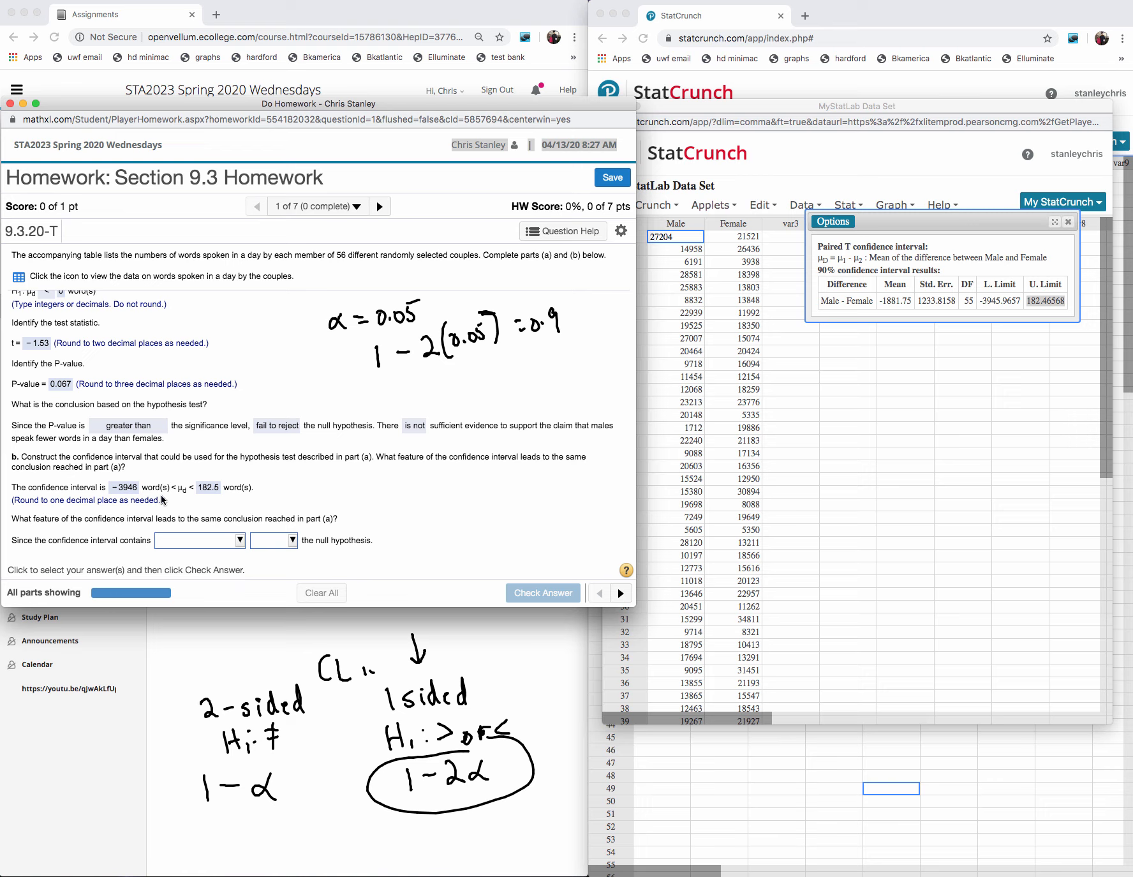
pyautogui.click(229, 541)
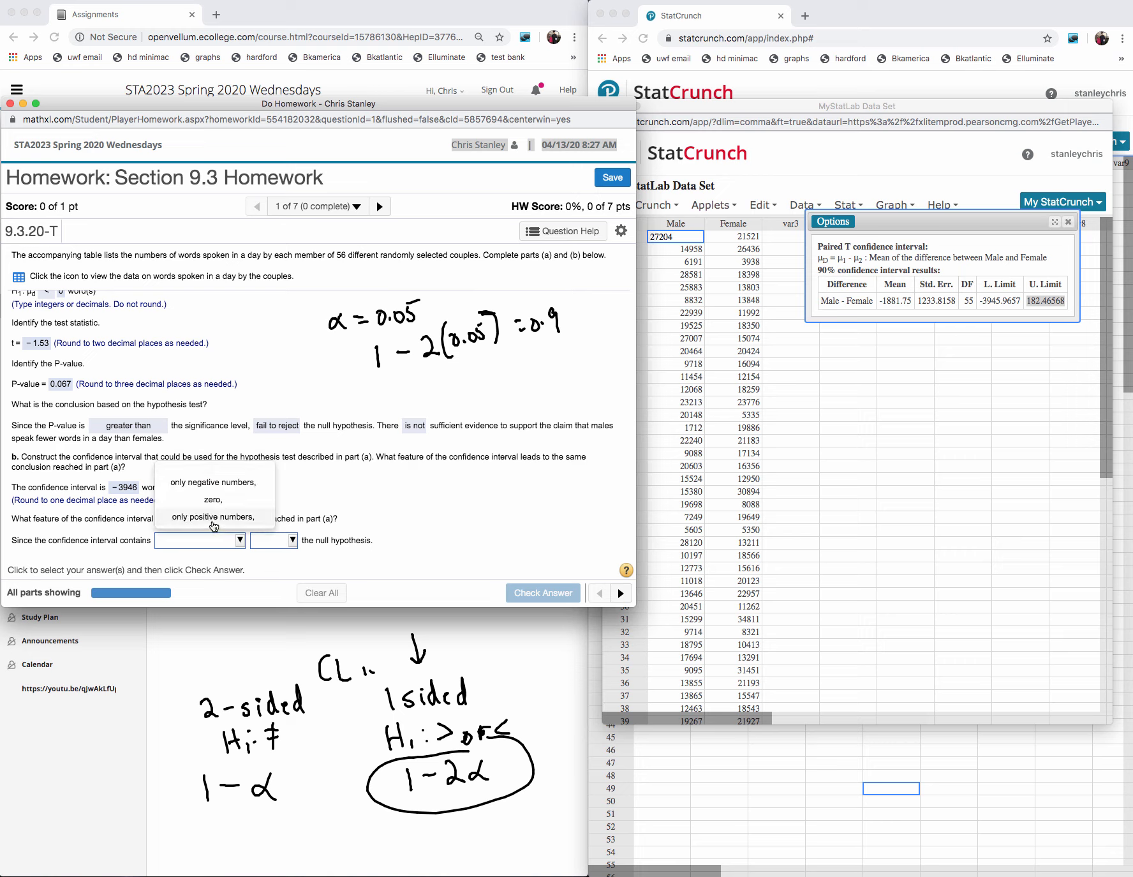
pyautogui.click(214, 500)
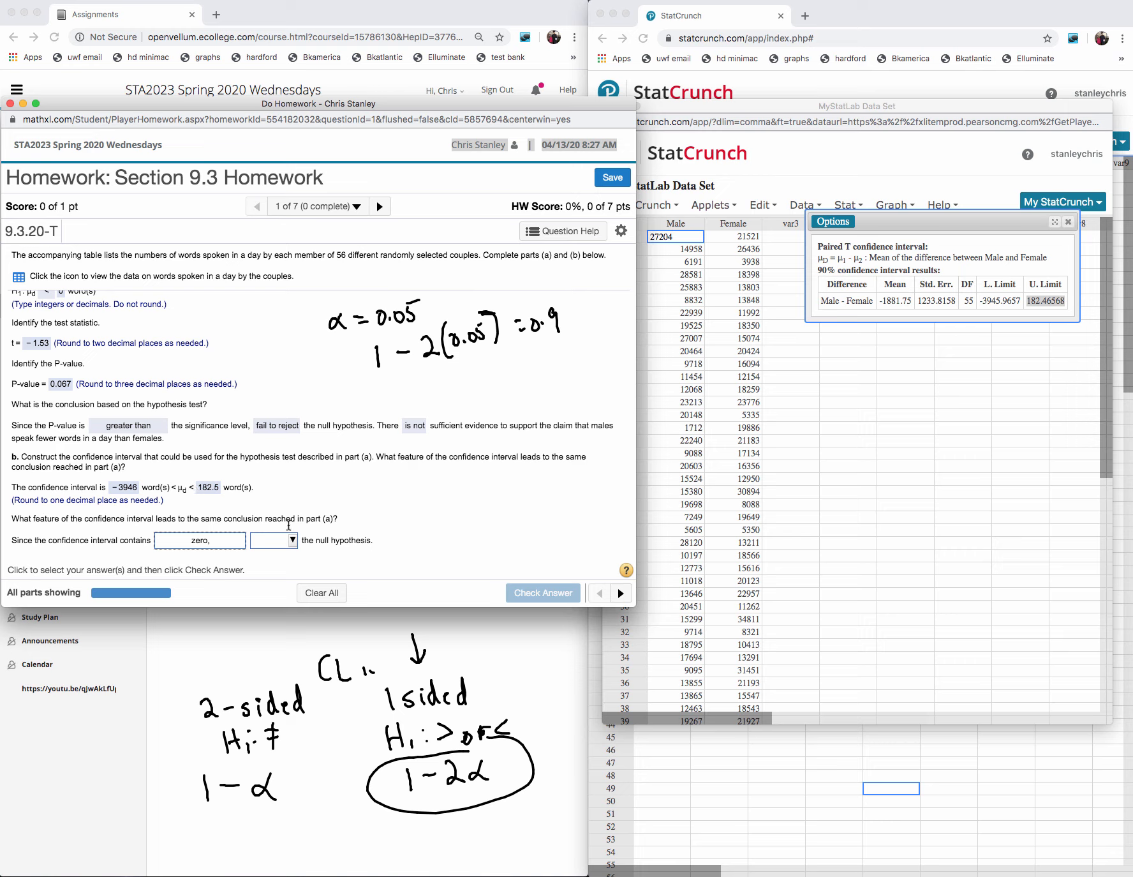
pyautogui.click(286, 546)
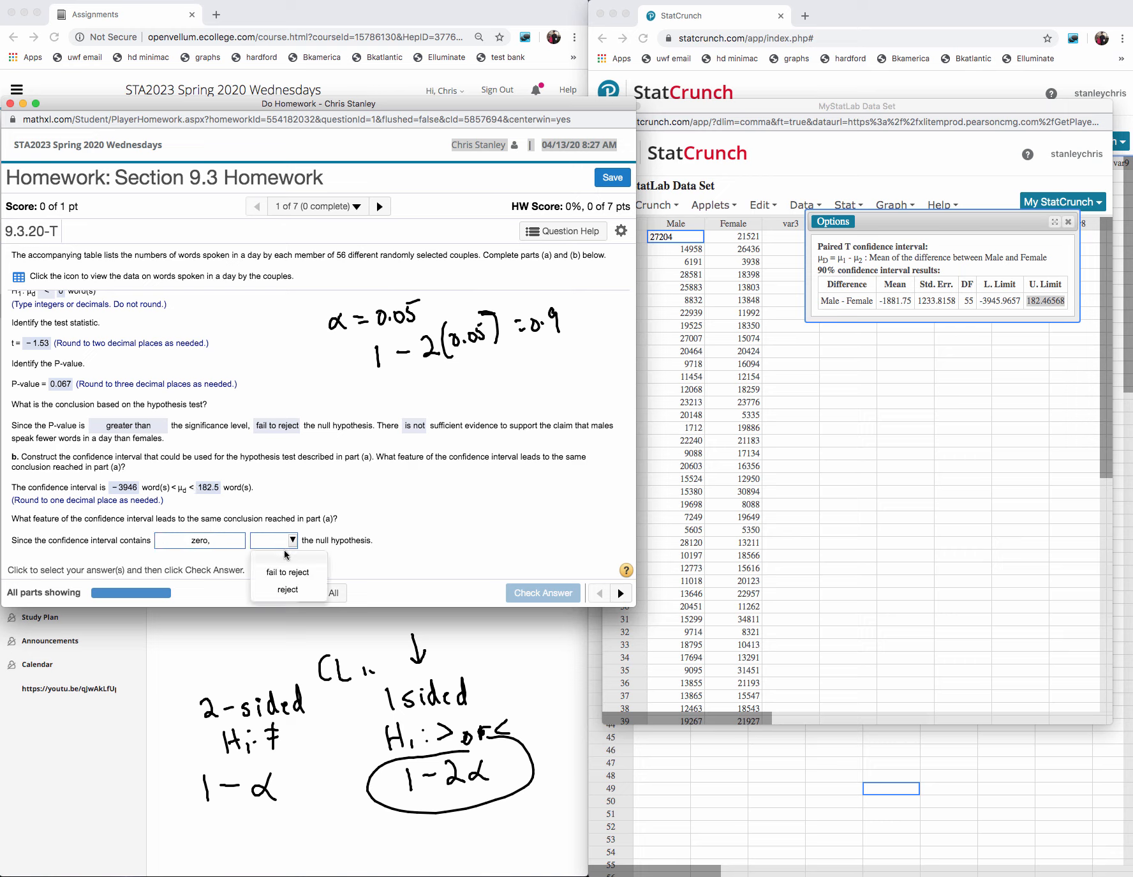
pyautogui.click(287, 572)
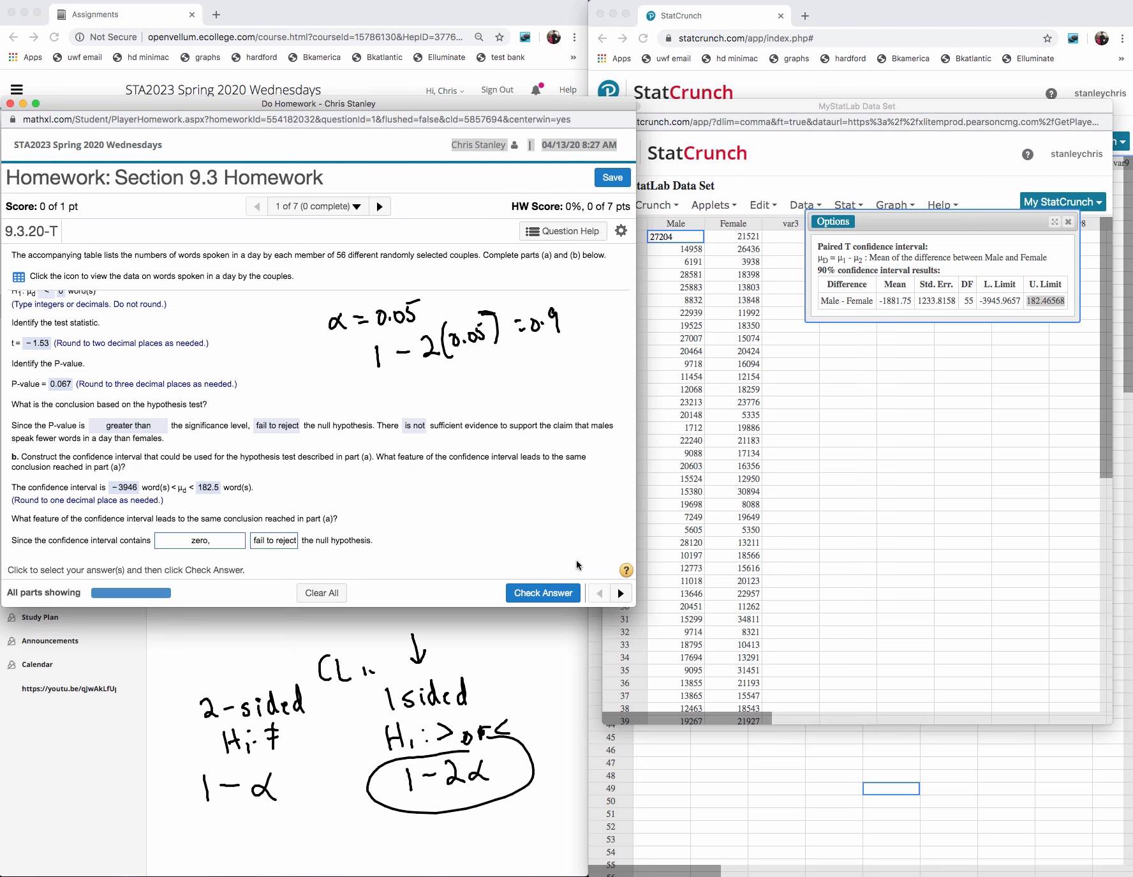
pyautogui.click(556, 592)
pyautogui.click(327, 428)
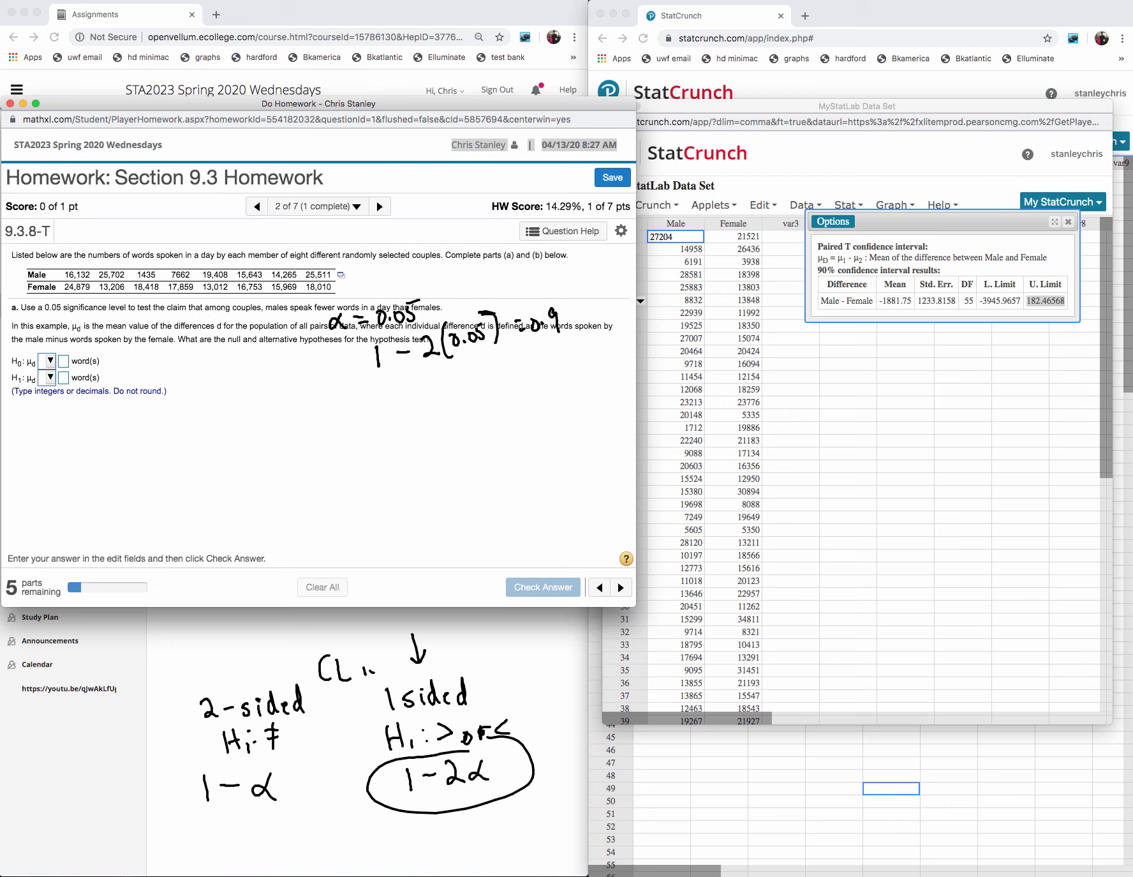
# - Erase the handwritten α calculation covering the question and go to question 5 of 7 on hypnotism and pain
pyautogui.moveTo(562, 313)
pyautogui.mouseDown()
pyautogui.moveTo(494, 331)
pyautogui.moveTo(326, 324)
pyautogui.mouseUp()
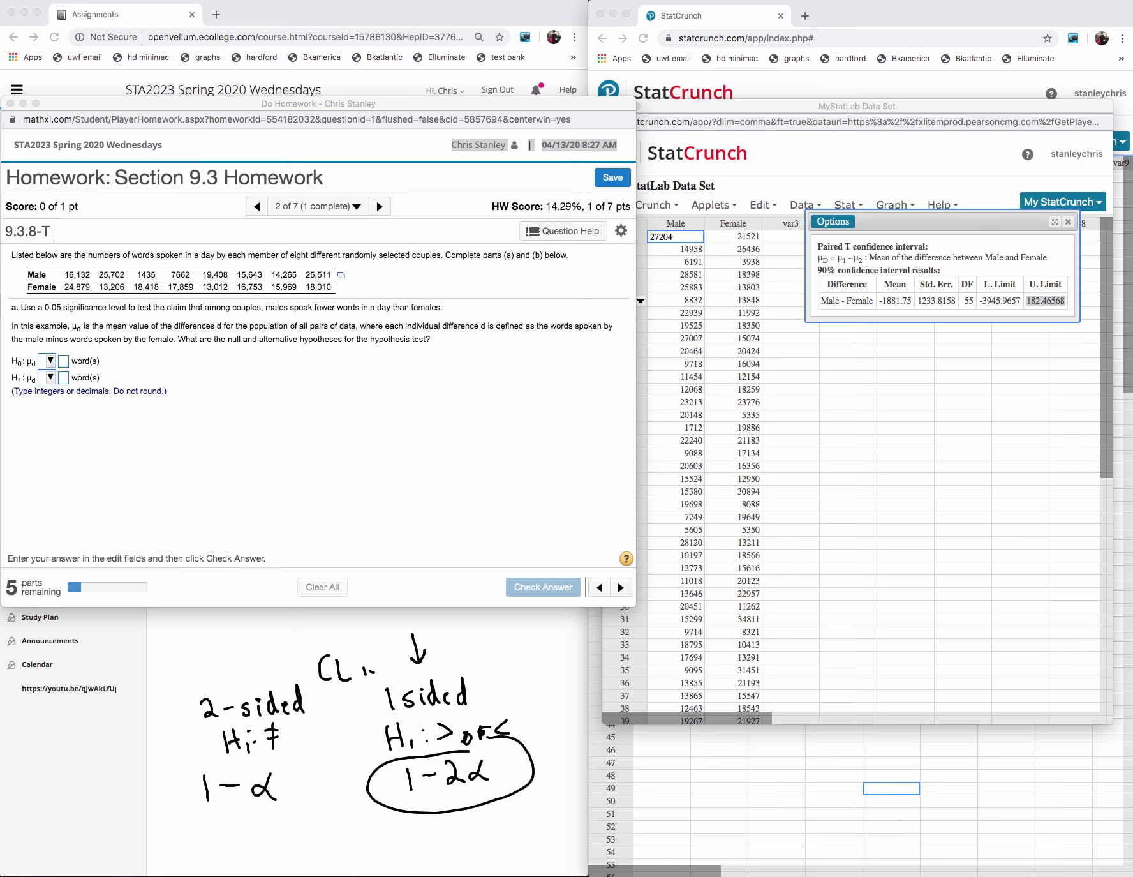
pyautogui.click(382, 212)
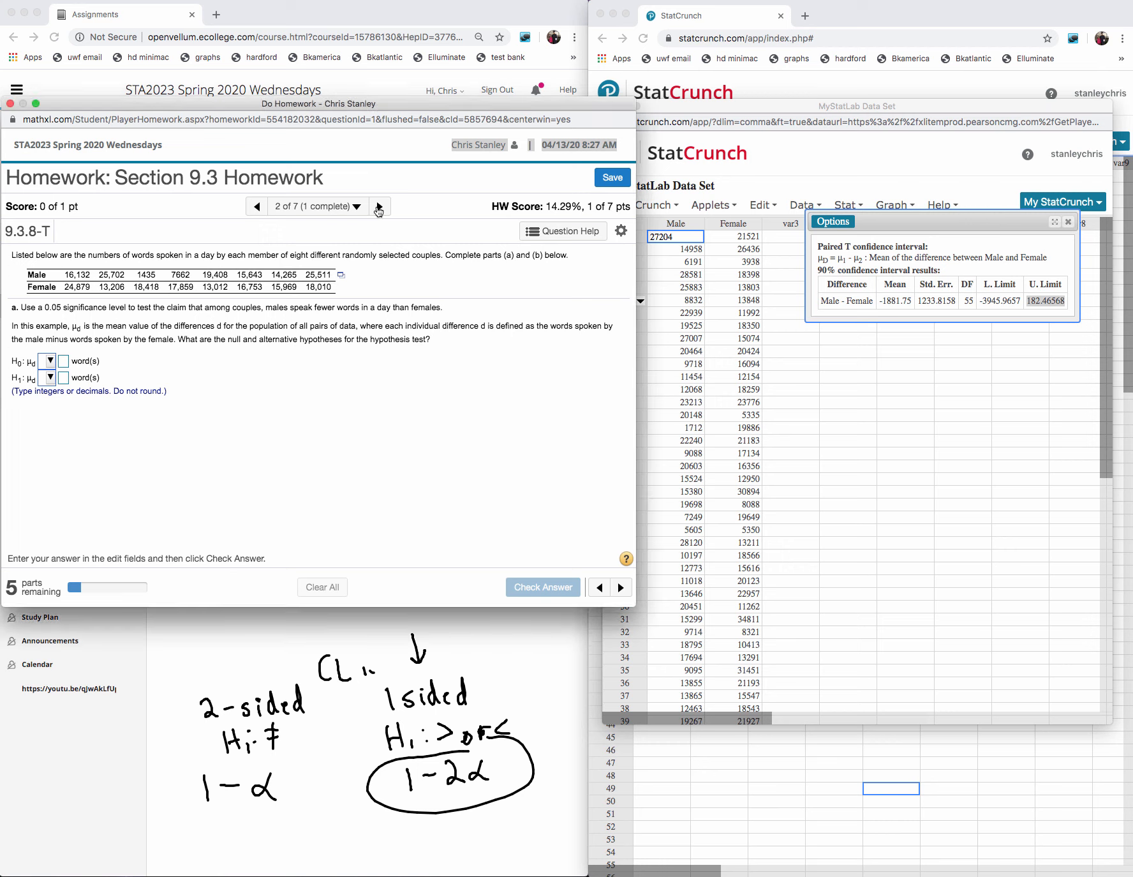
pyautogui.click(380, 208)
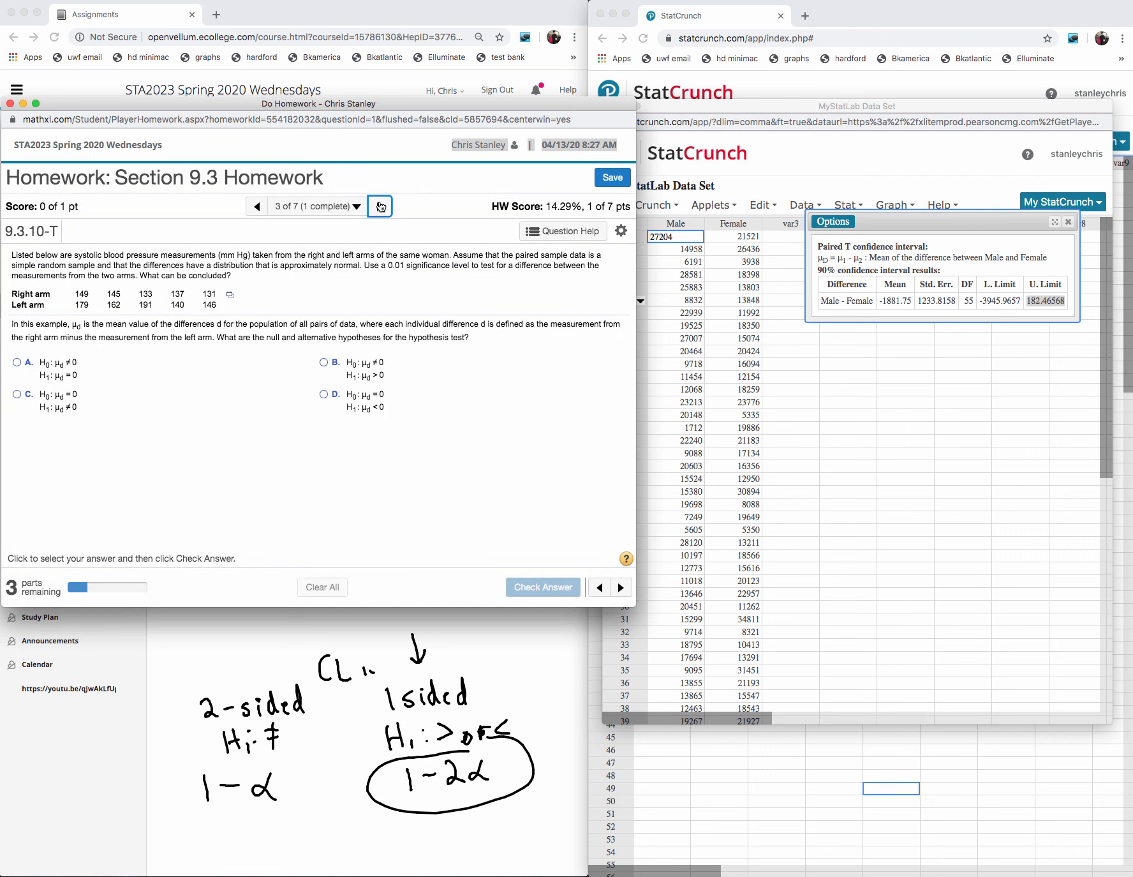
pyautogui.click(380, 209)
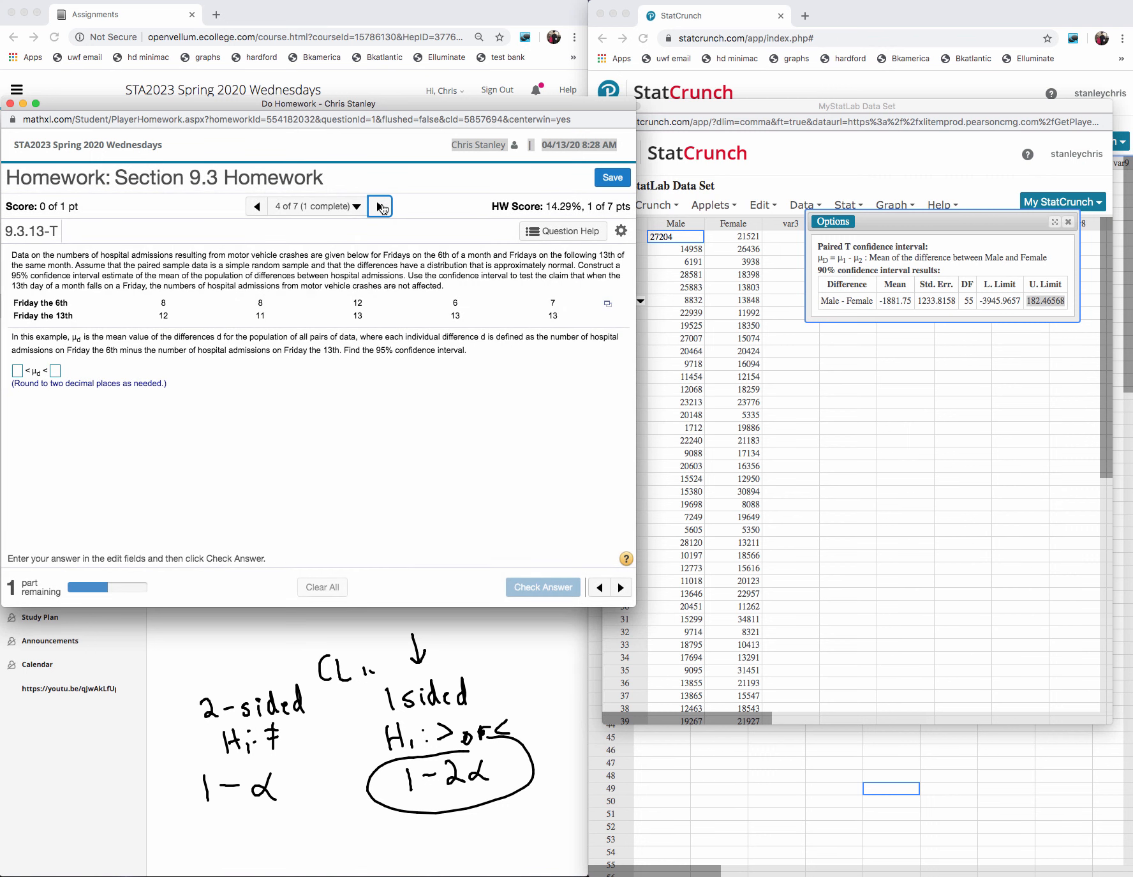
pyautogui.click(381, 209)
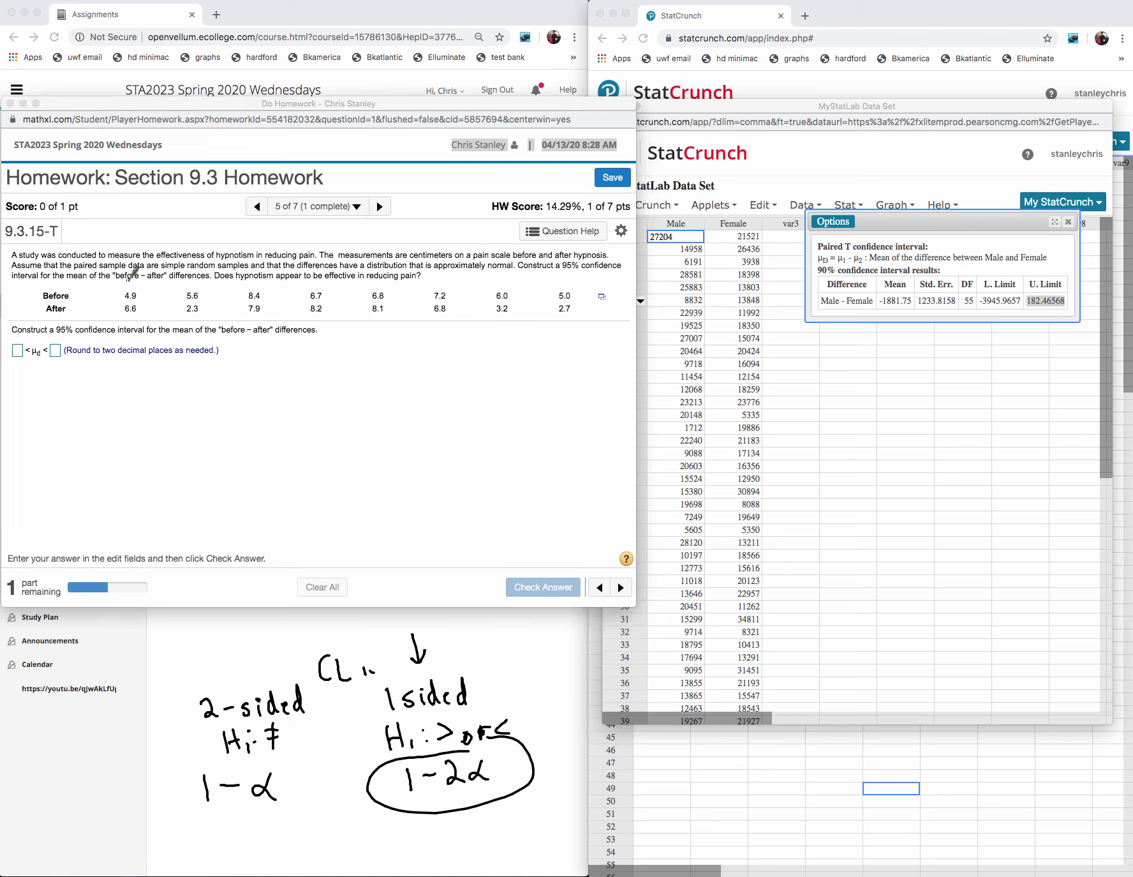
pyautogui.moveTo(131, 283); pyautogui.dragTo(254, 286)
pyautogui.click(1132, 199)
pyautogui.moveTo(270, 274); pyautogui.dragTo(124, 296)
# - Open the Before and After pain data in StatCrunch and move the new data window higher up
pyautogui.click(603, 298)
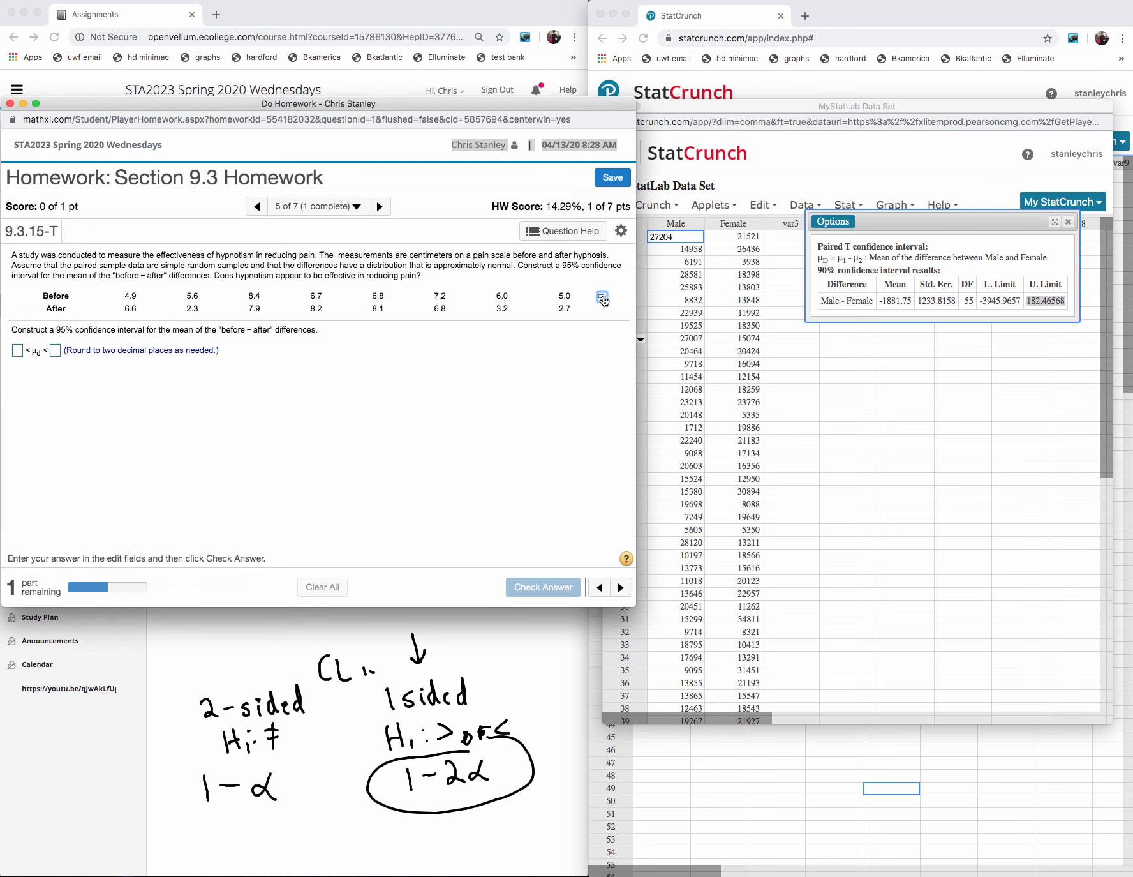
pyautogui.click(606, 300)
pyautogui.click(580, 312)
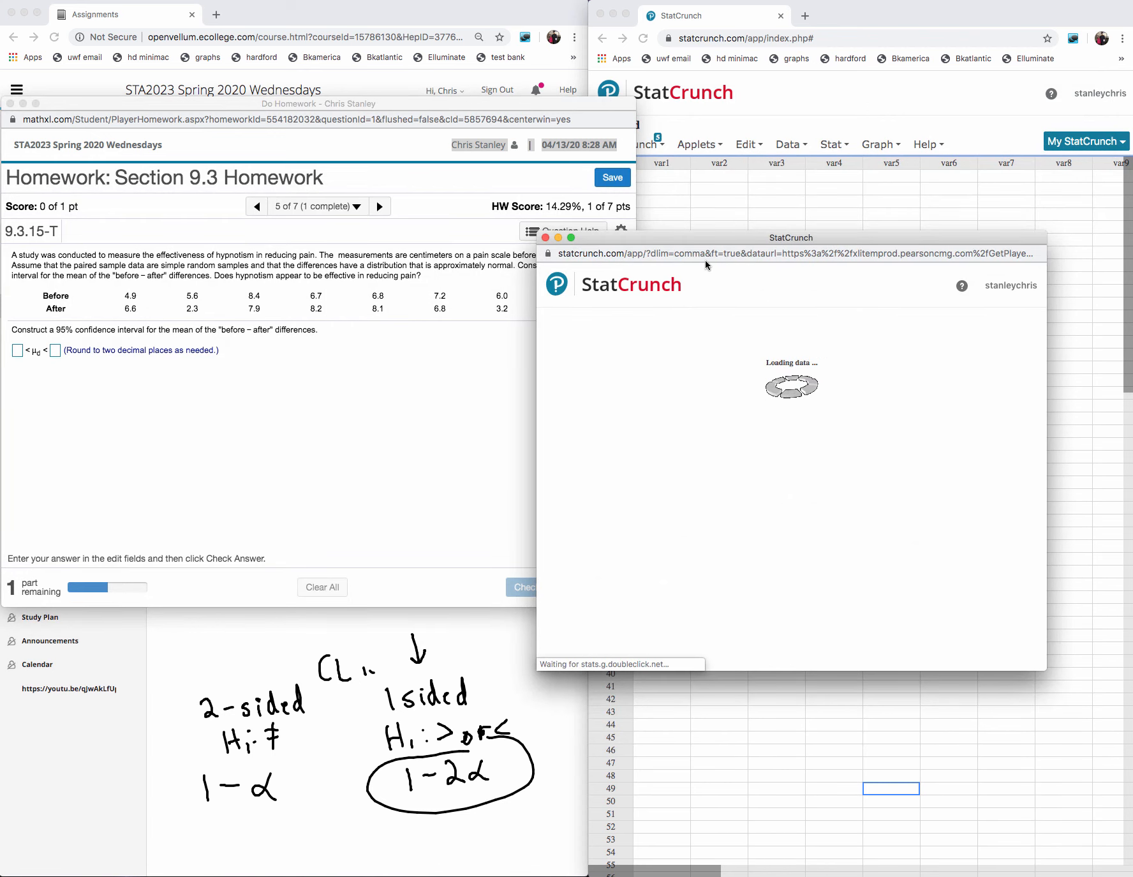
pyautogui.moveTo(709, 238); pyautogui.dragTo(715, 147)
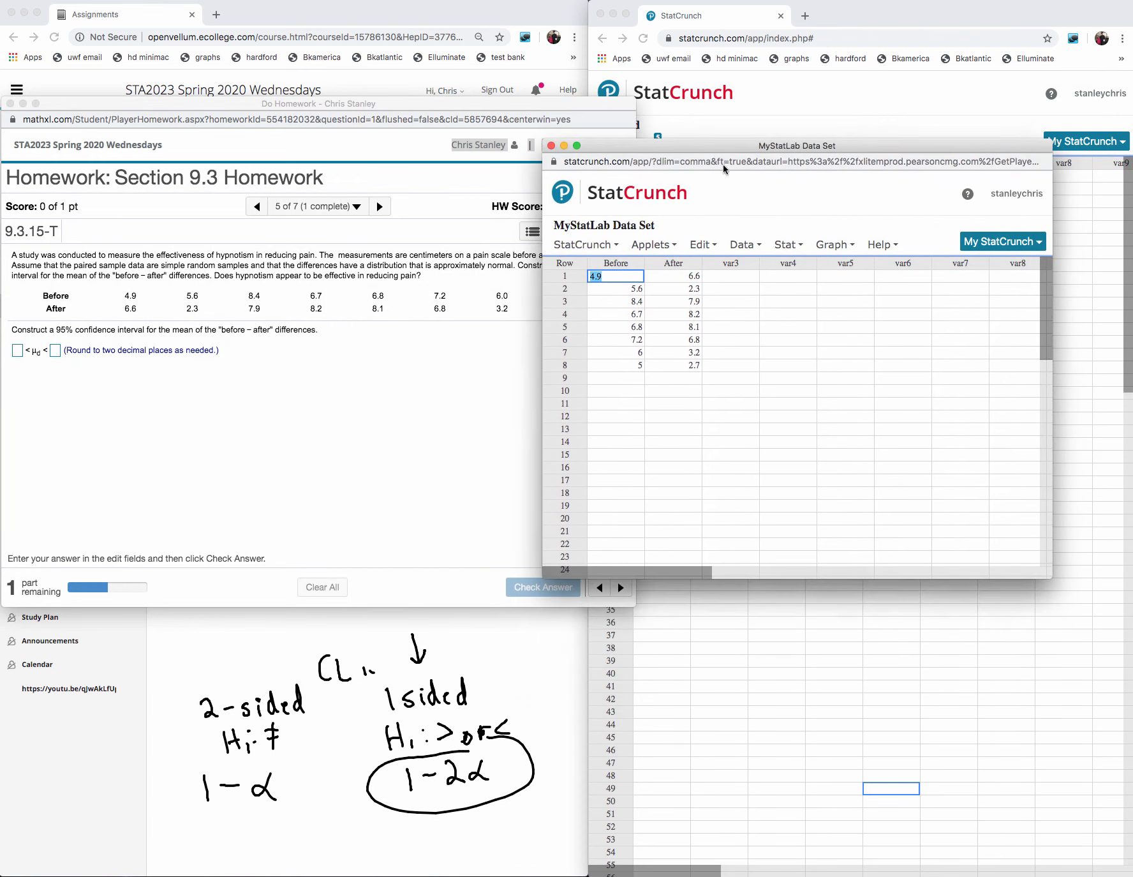
# - Compute a paired T confidence interval at the 0.95 level with Before as sample 1 and After as sample 2
pyautogui.click(788, 246)
pyautogui.click(800, 245)
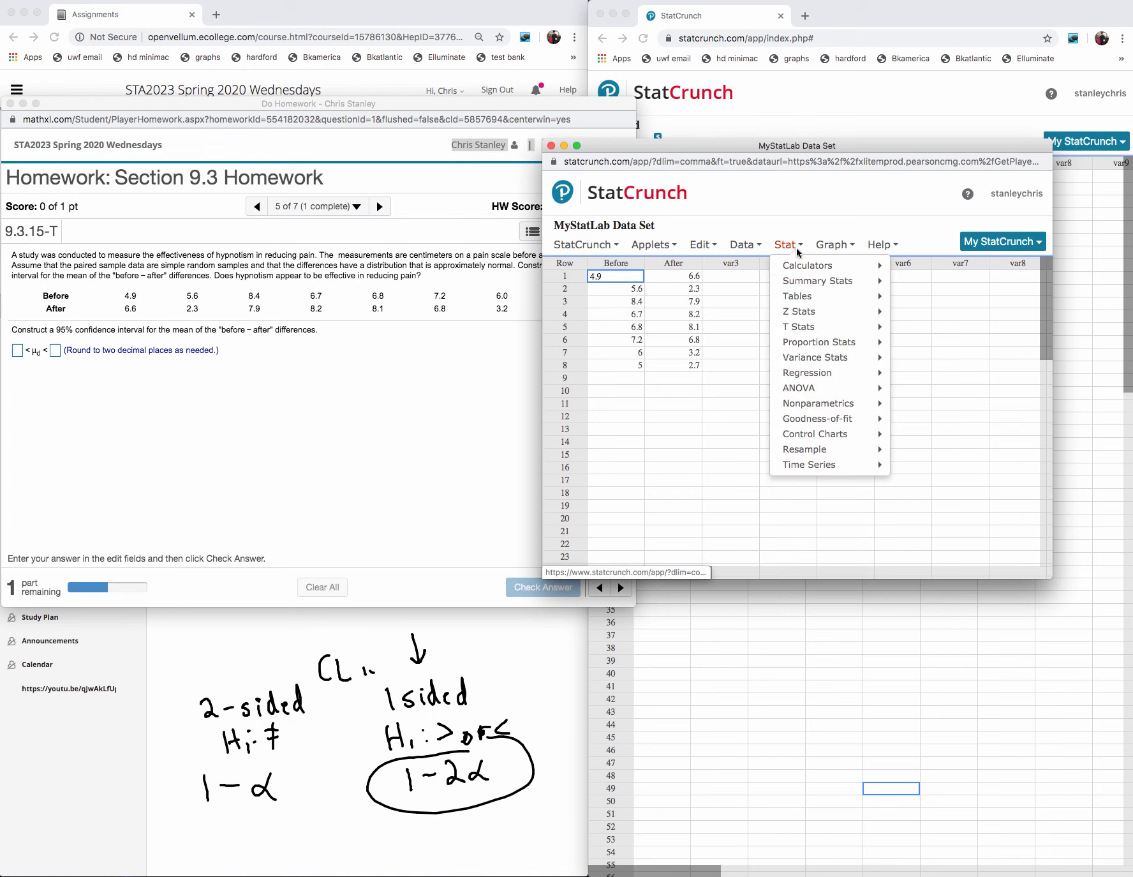
pyautogui.moveTo(827, 327)
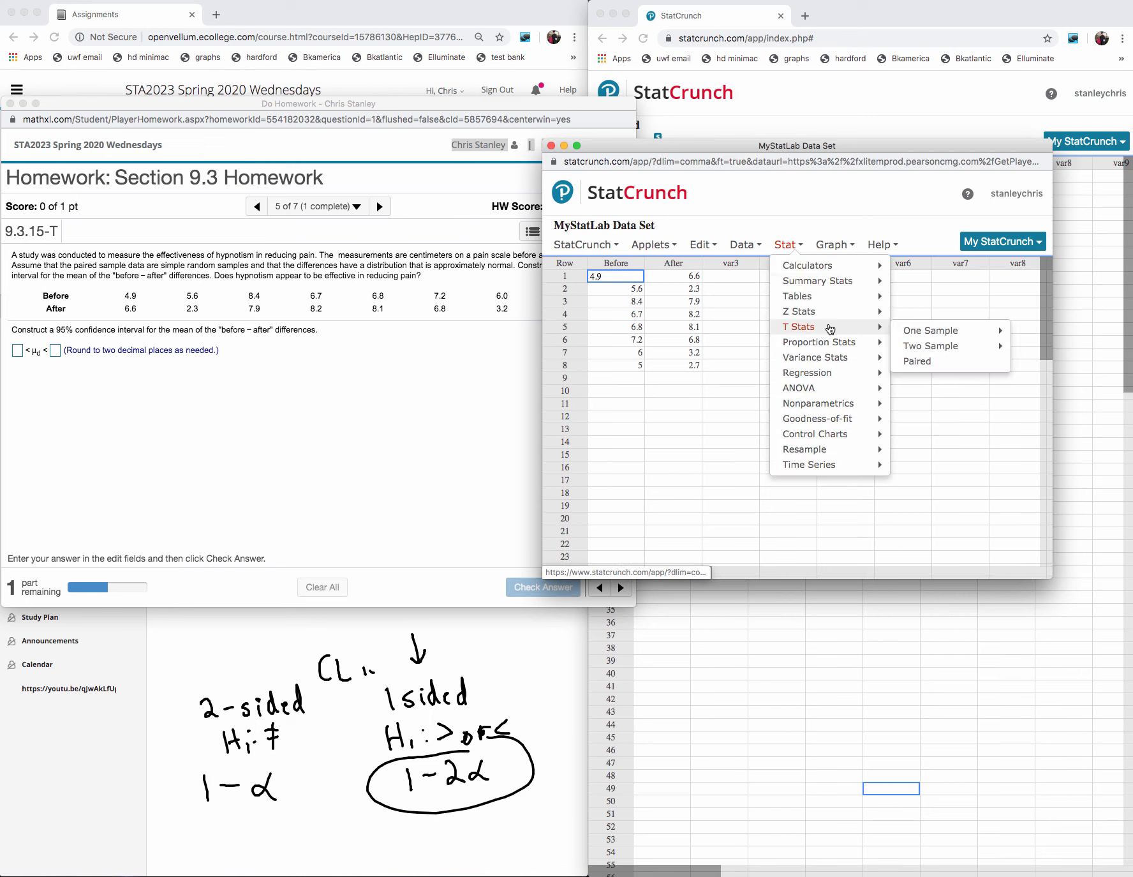
pyautogui.click(920, 362)
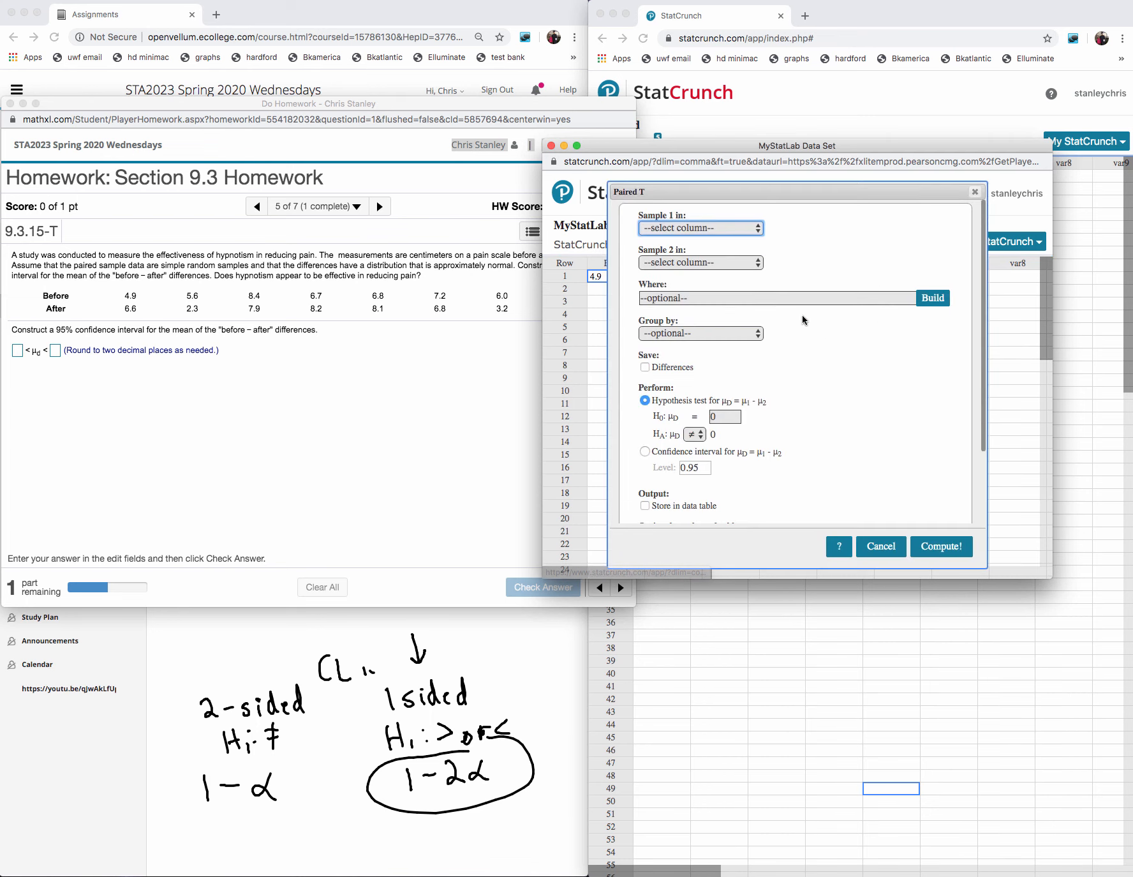
pyautogui.click(718, 230)
pyautogui.click(697, 242)
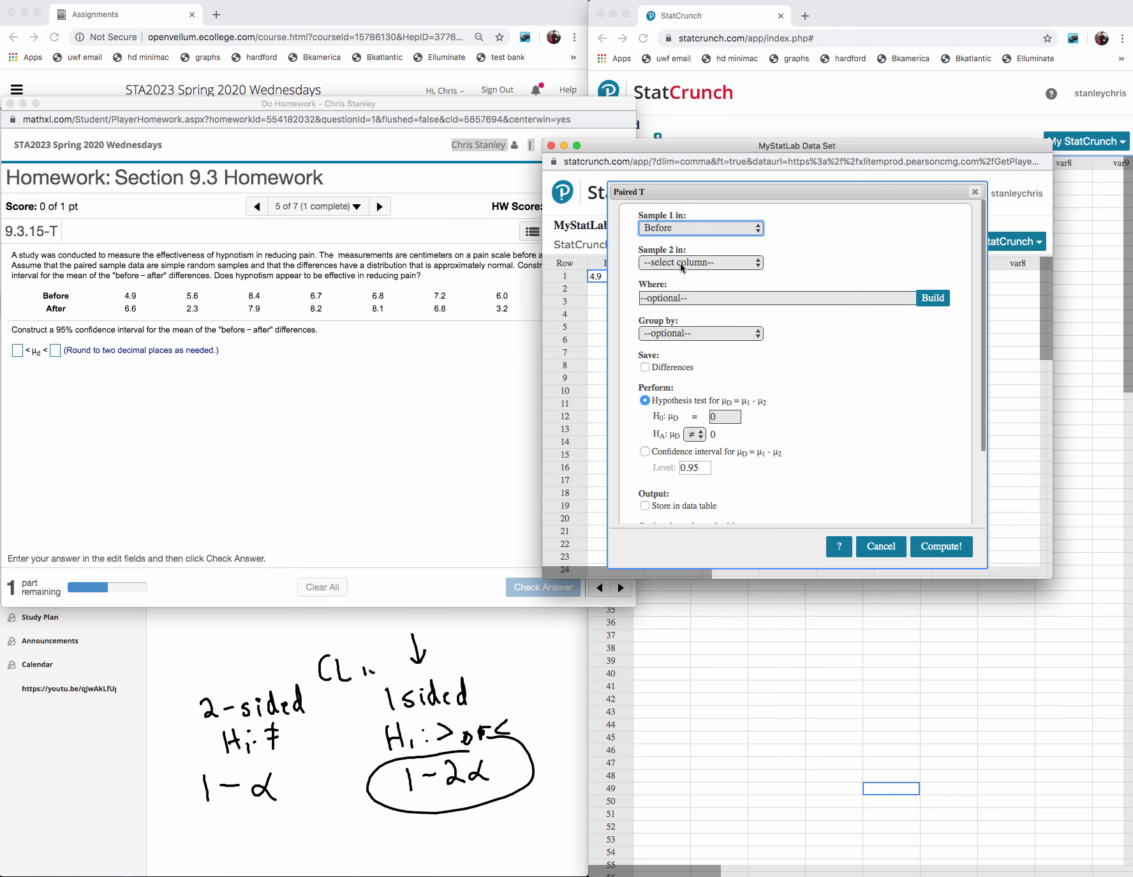
pyautogui.click(697, 263)
pyautogui.click(683, 290)
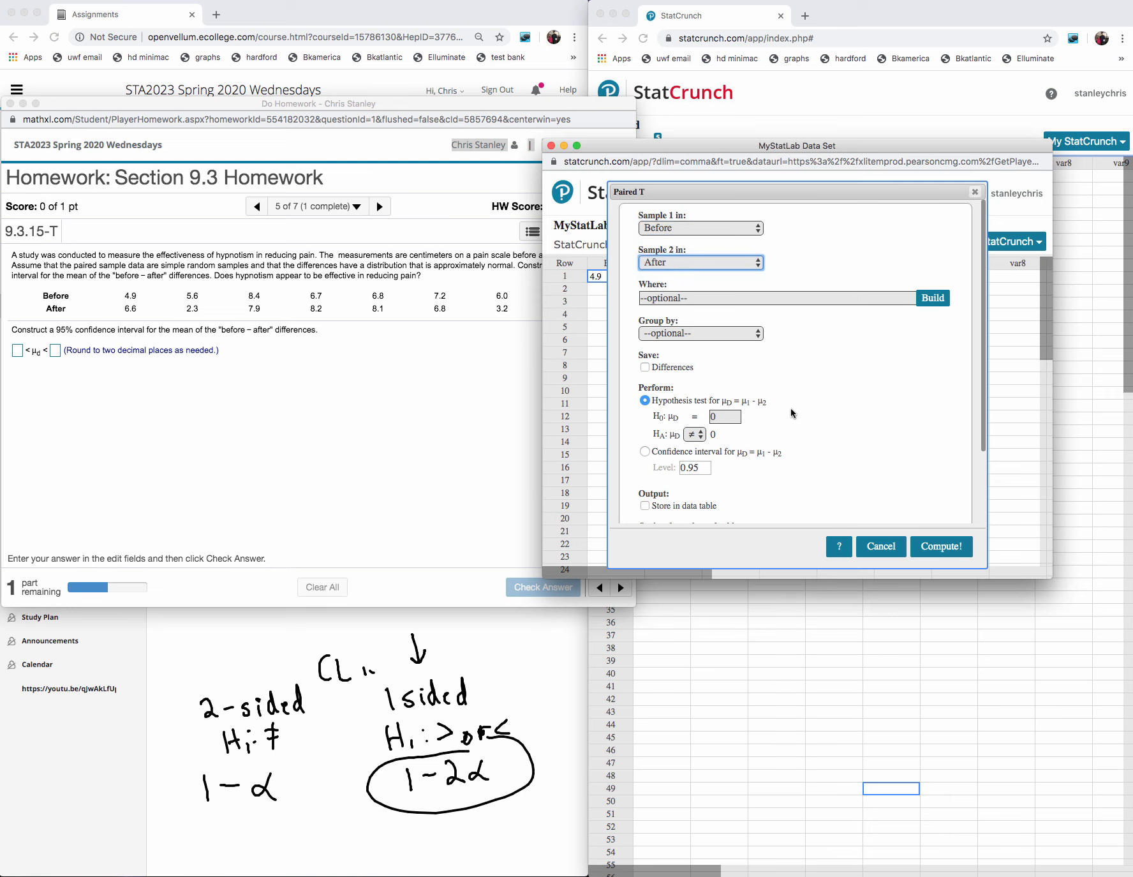
pyautogui.click(646, 451)
pyautogui.click(929, 548)
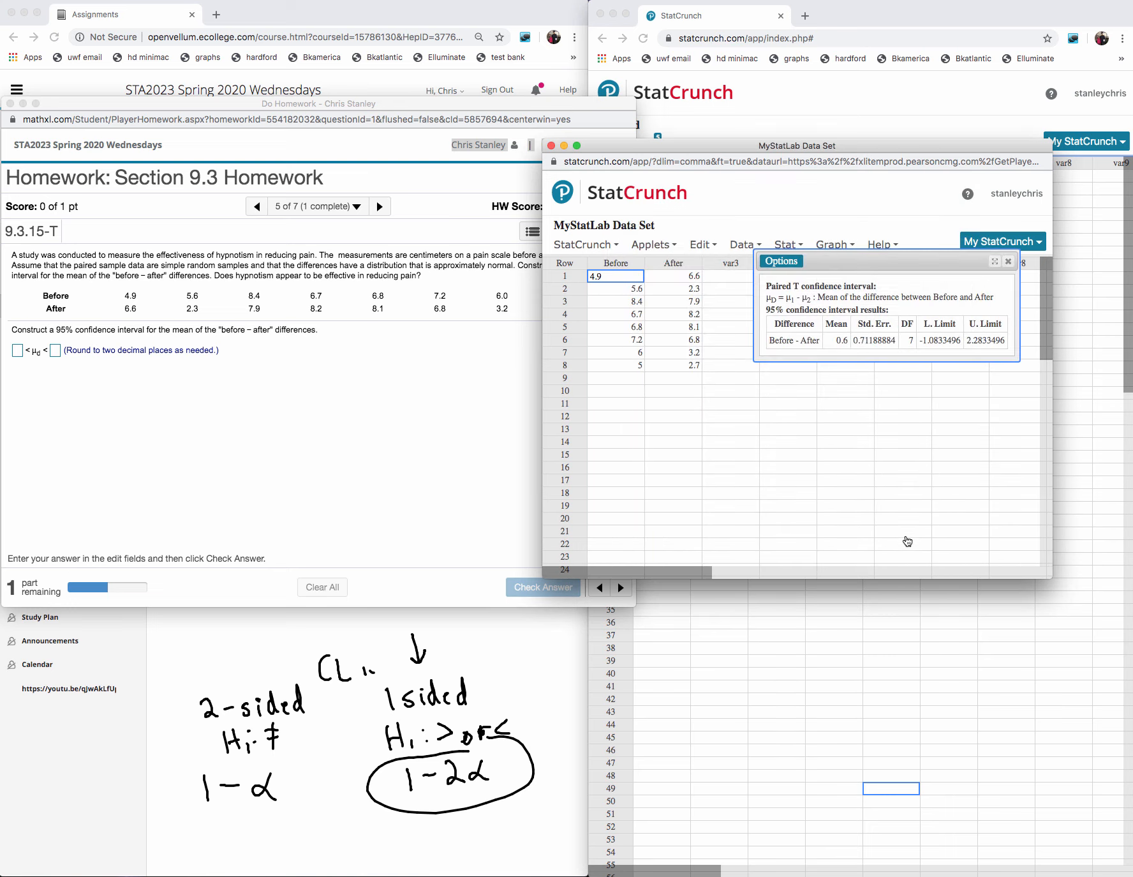
# - Copy the lower and upper limits from the StatCrunch result into the two confidence interval answer fields
pyautogui.moveTo(968, 340); pyautogui.dragTo(917, 340)
pyautogui.press('super+c')
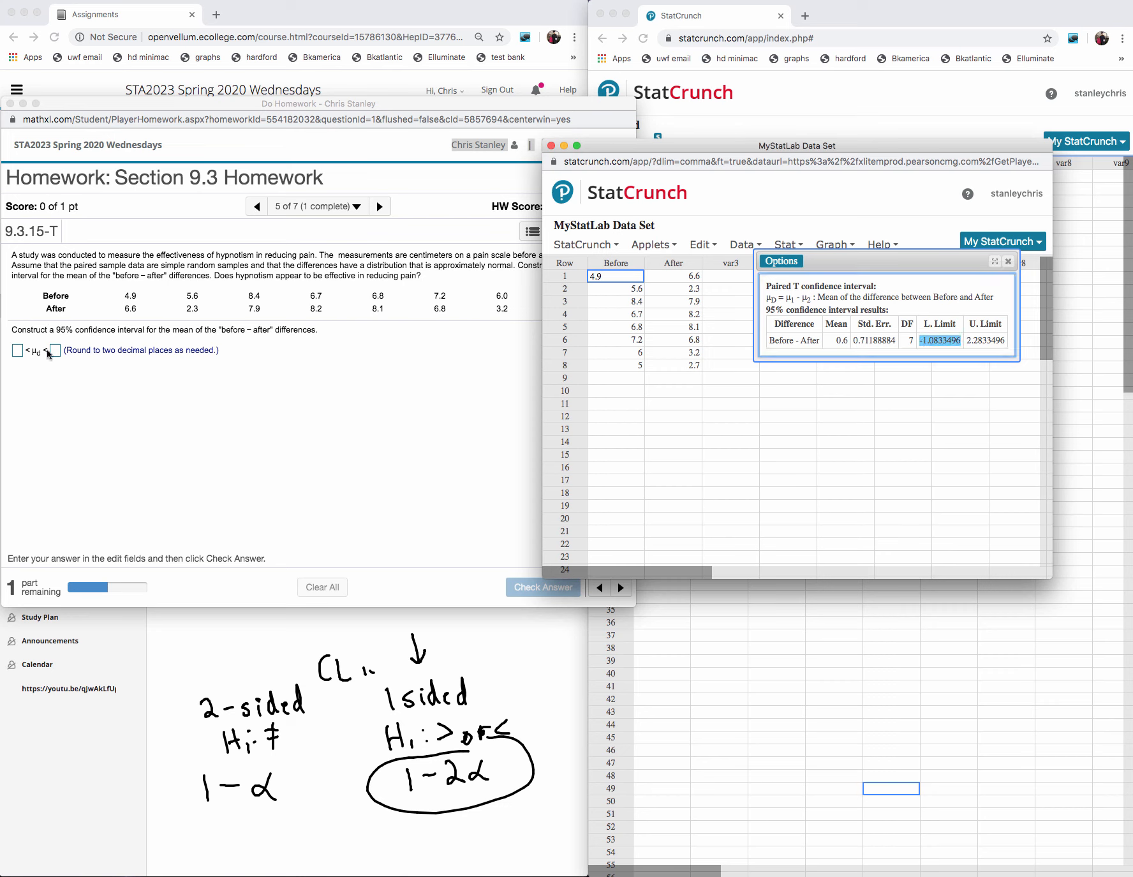
pyautogui.click(18, 350)
pyautogui.press('super+v')
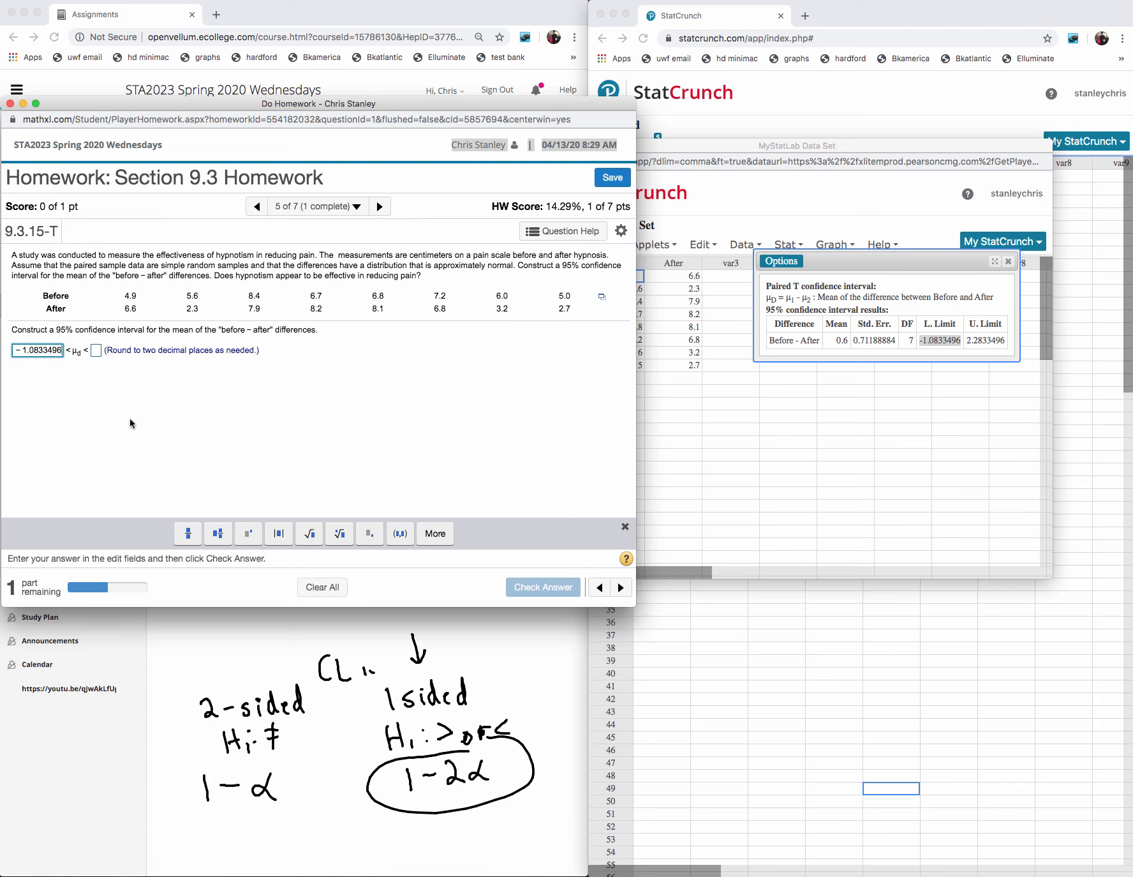
pyautogui.click(98, 349)
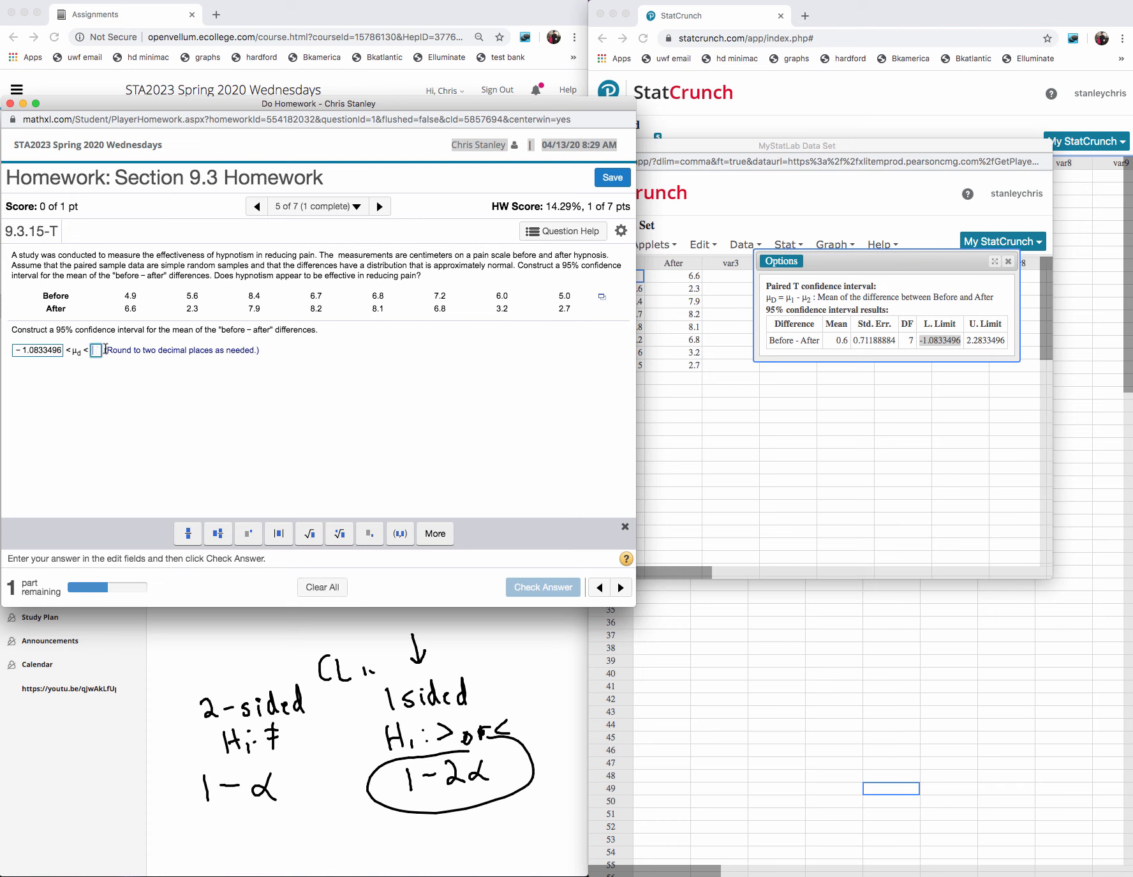
pyautogui.click(1008, 341)
pyautogui.moveTo(1008, 340); pyautogui.dragTo(985, 340)
pyautogui.doubleClick(999, 343)
pyautogui.press('super+c')
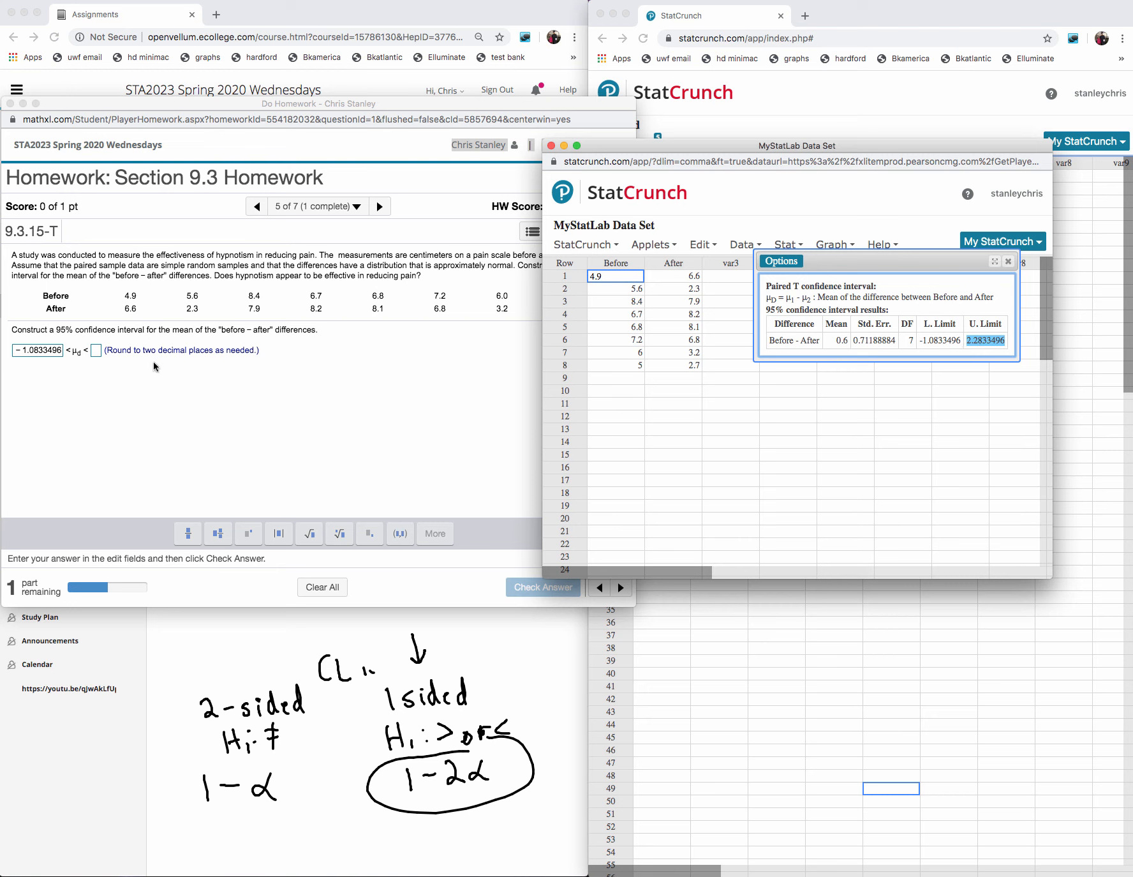
pyautogui.click(99, 349)
pyautogui.press('super+v')
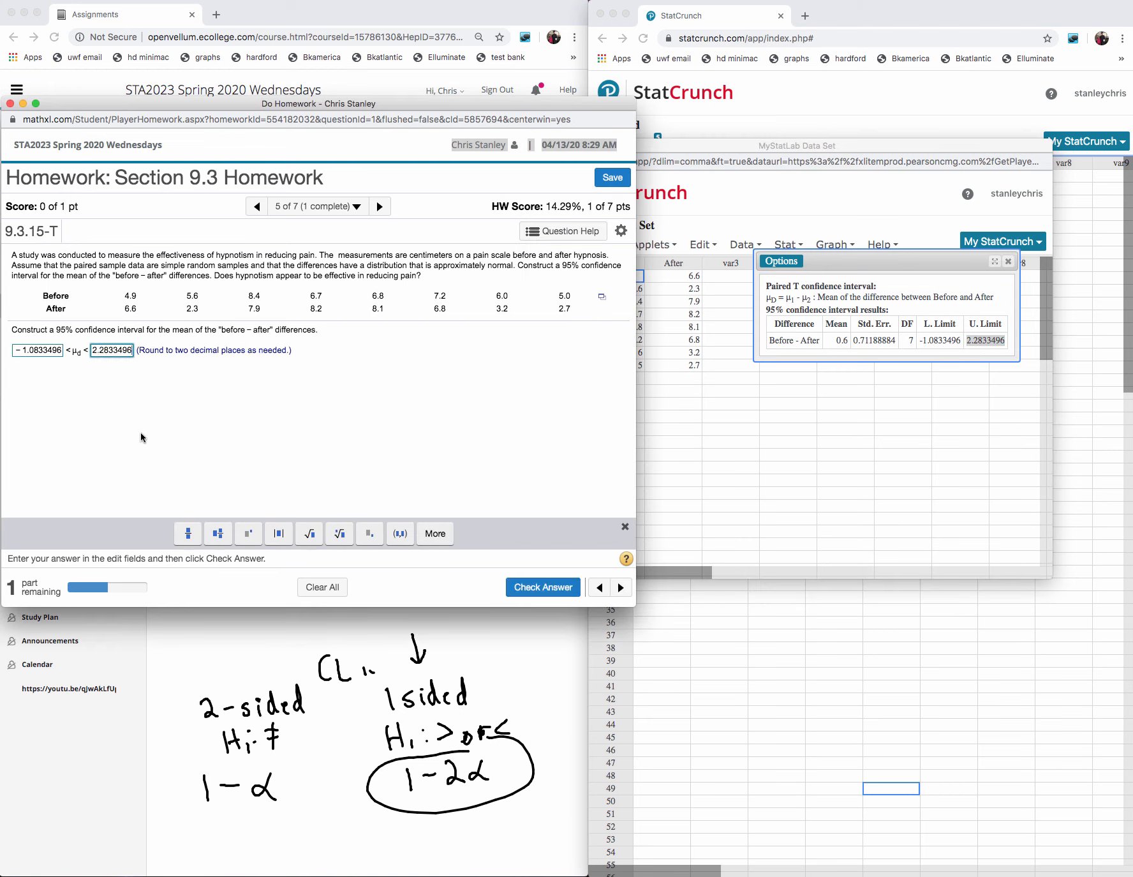
# - Shorten the interval limits to -1.08 and 2.28, submit them for checking, and dismiss the feedback
pyautogui.click(61, 350)
pyautogui.press('BackSpace')
pyautogui.press('BackSpace')
pyautogui.press('BackSpace')
pyautogui.press('BackSpace')
pyautogui.press('BackSpace')
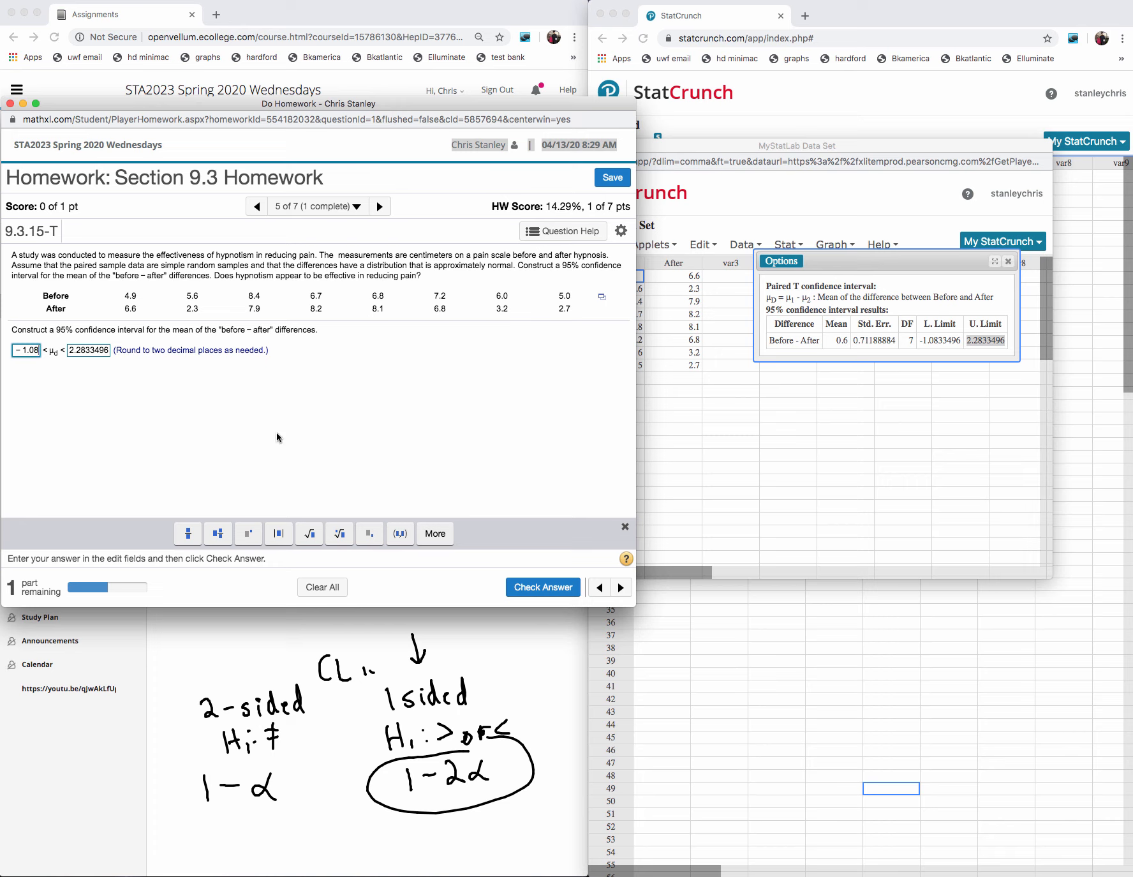
pyautogui.click(108, 350)
pyautogui.press('BackSpace')
pyautogui.press('BackSpace')
pyautogui.press('BackSpace')
pyautogui.press('BackSpace')
pyautogui.press('BackSpace')
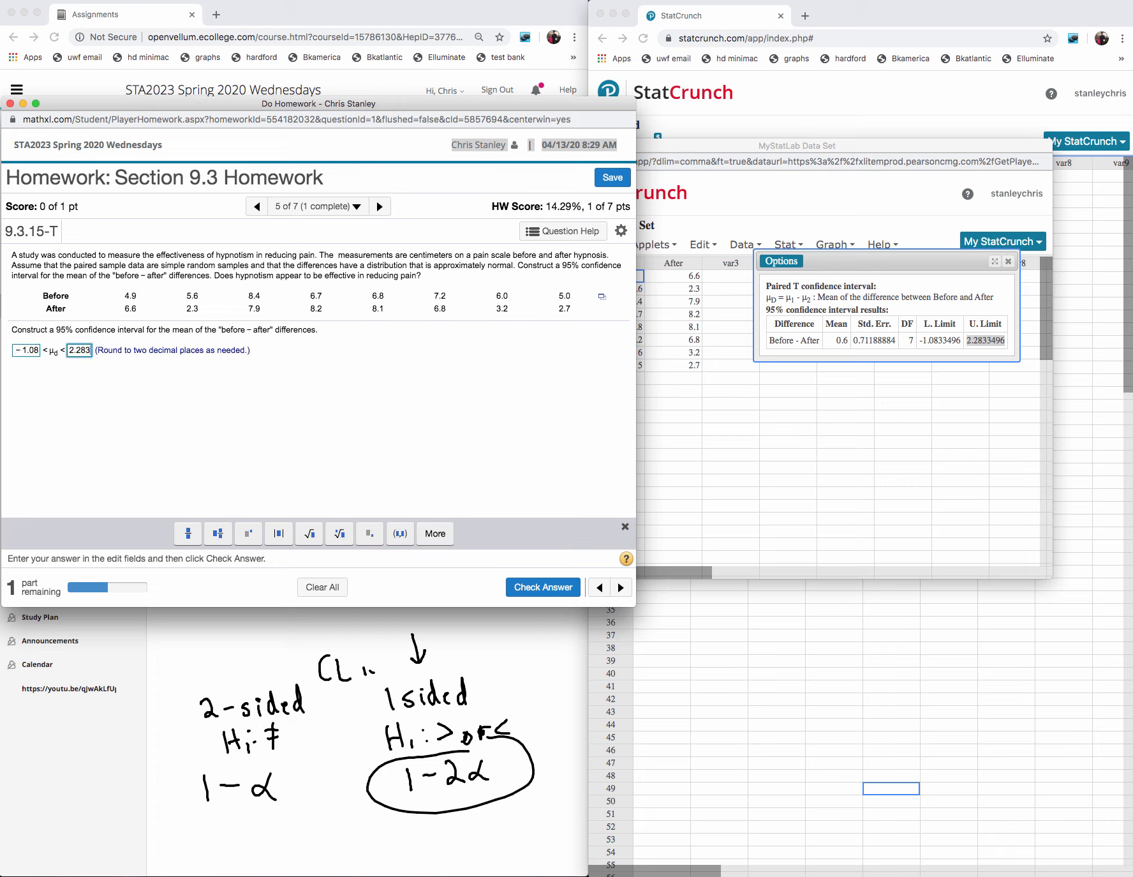
pyautogui.click(541, 587)
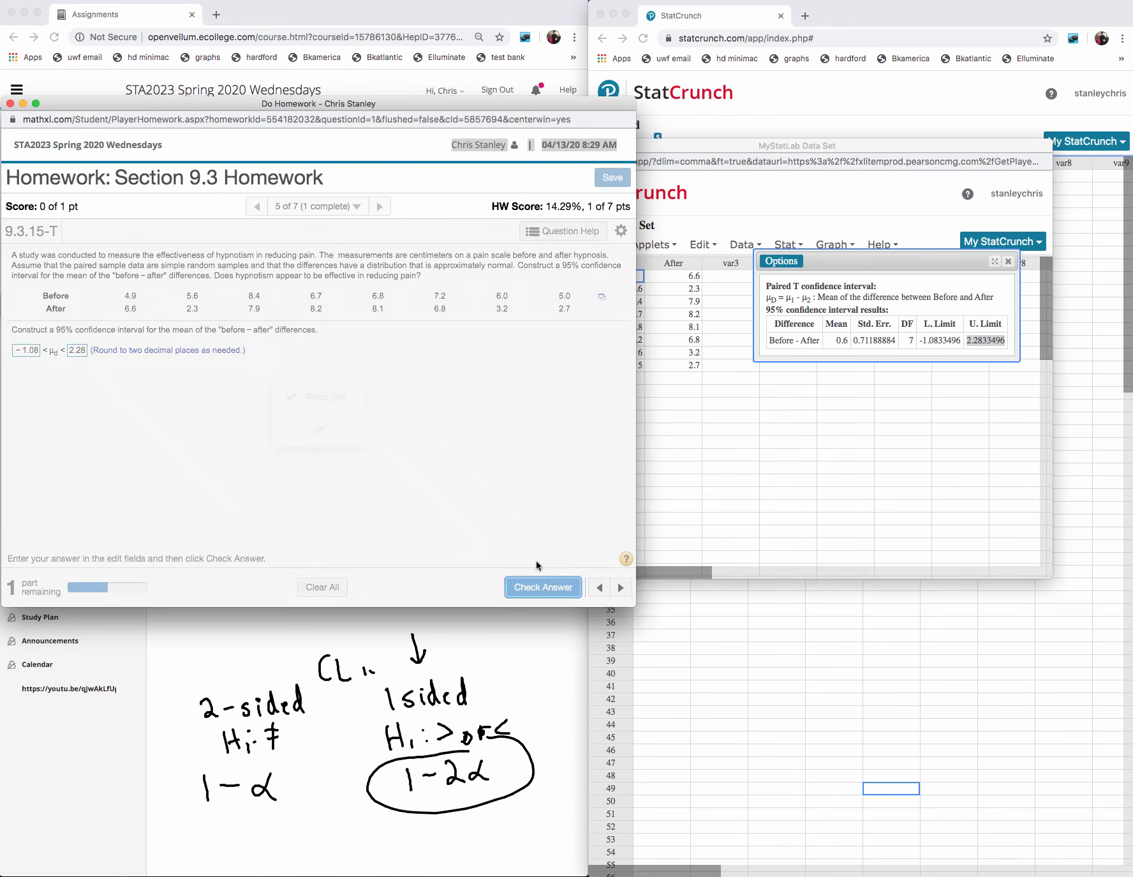
pyautogui.click(333, 434)
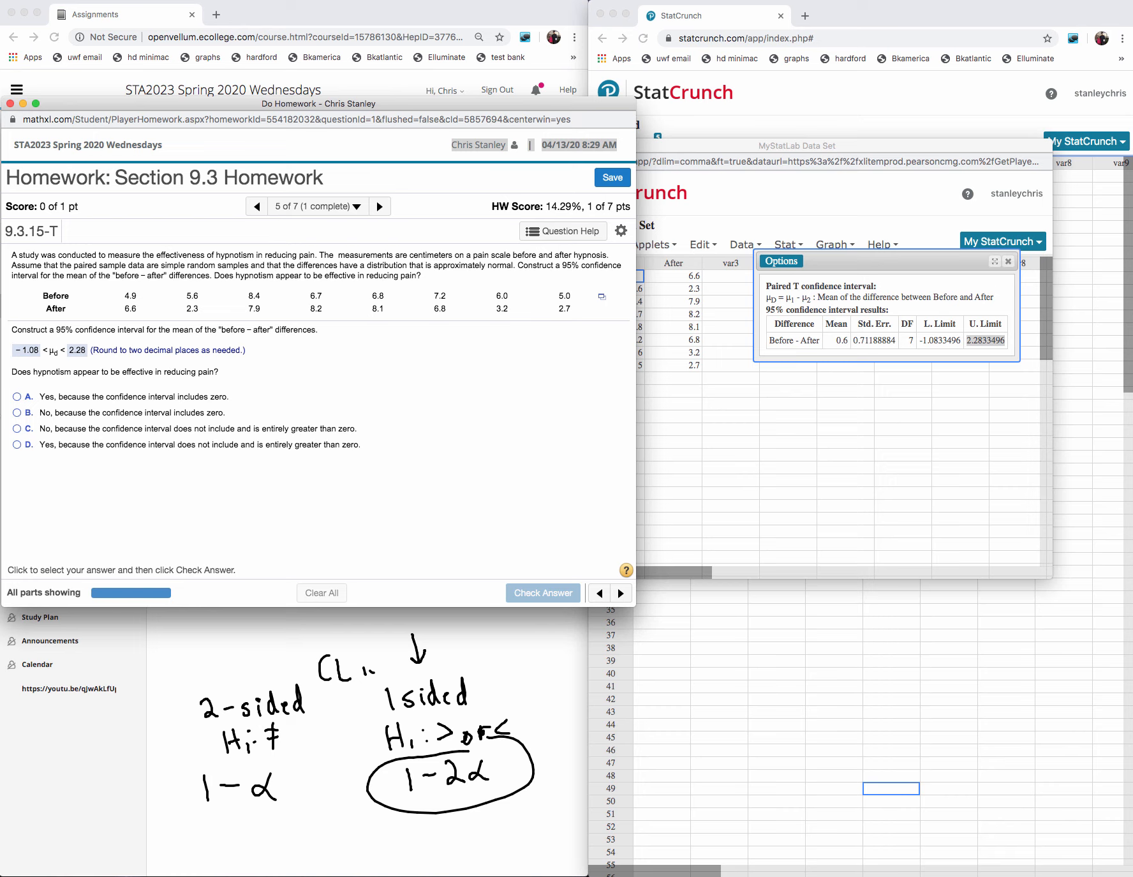
# - Answer the hypnotism question with "No, because the confidence interval includes zero", submit it, and dismiss the feedback
pyautogui.click(17, 413)
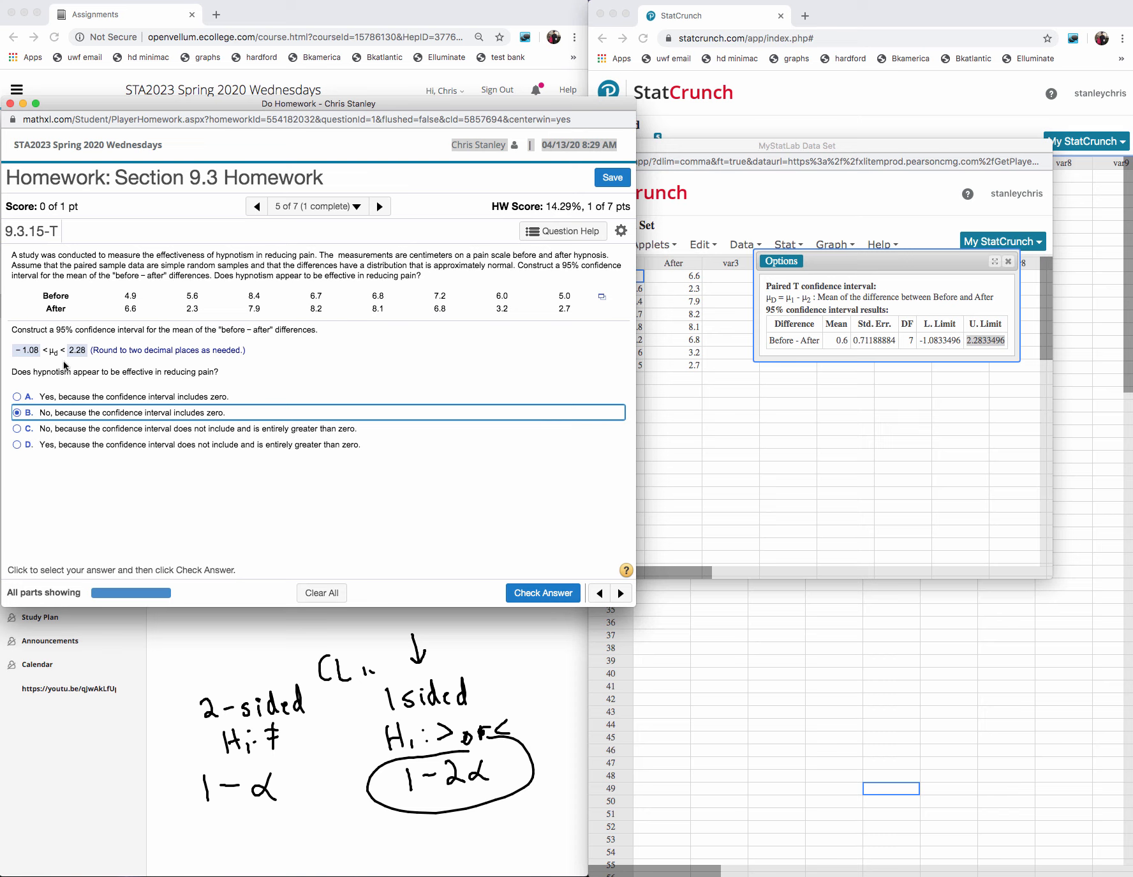
pyautogui.click(557, 595)
pyautogui.click(331, 429)
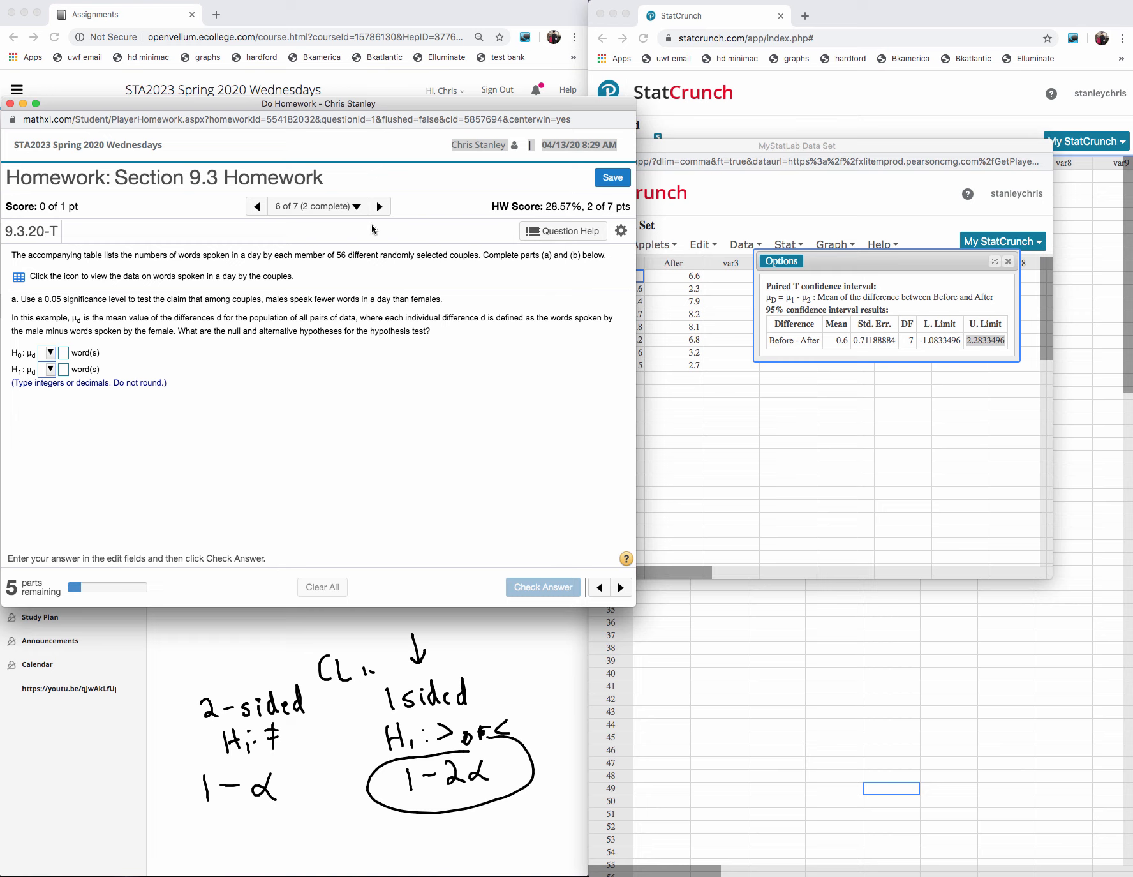
# - Go to question 7 of 7, open the Attribute Ratings data, and move it clear of the question text
pyautogui.click(380, 206)
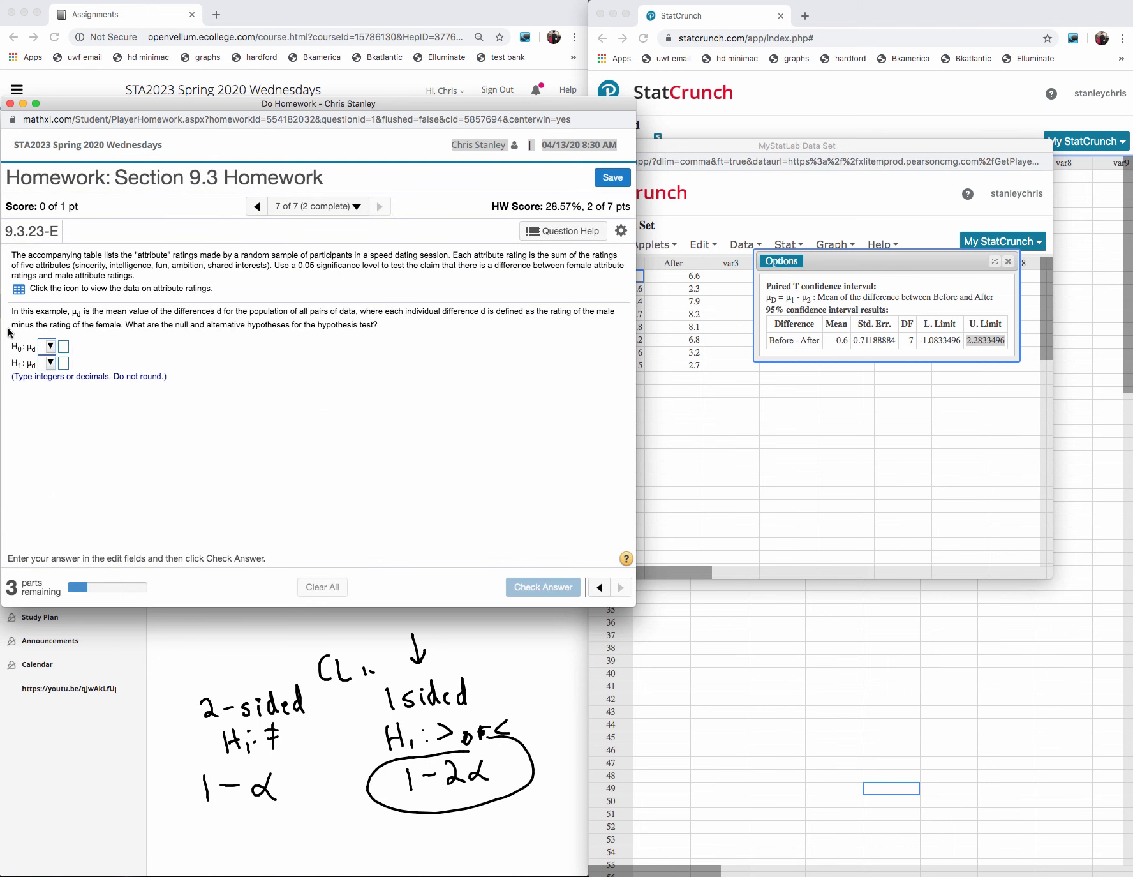
pyautogui.click(19, 289)
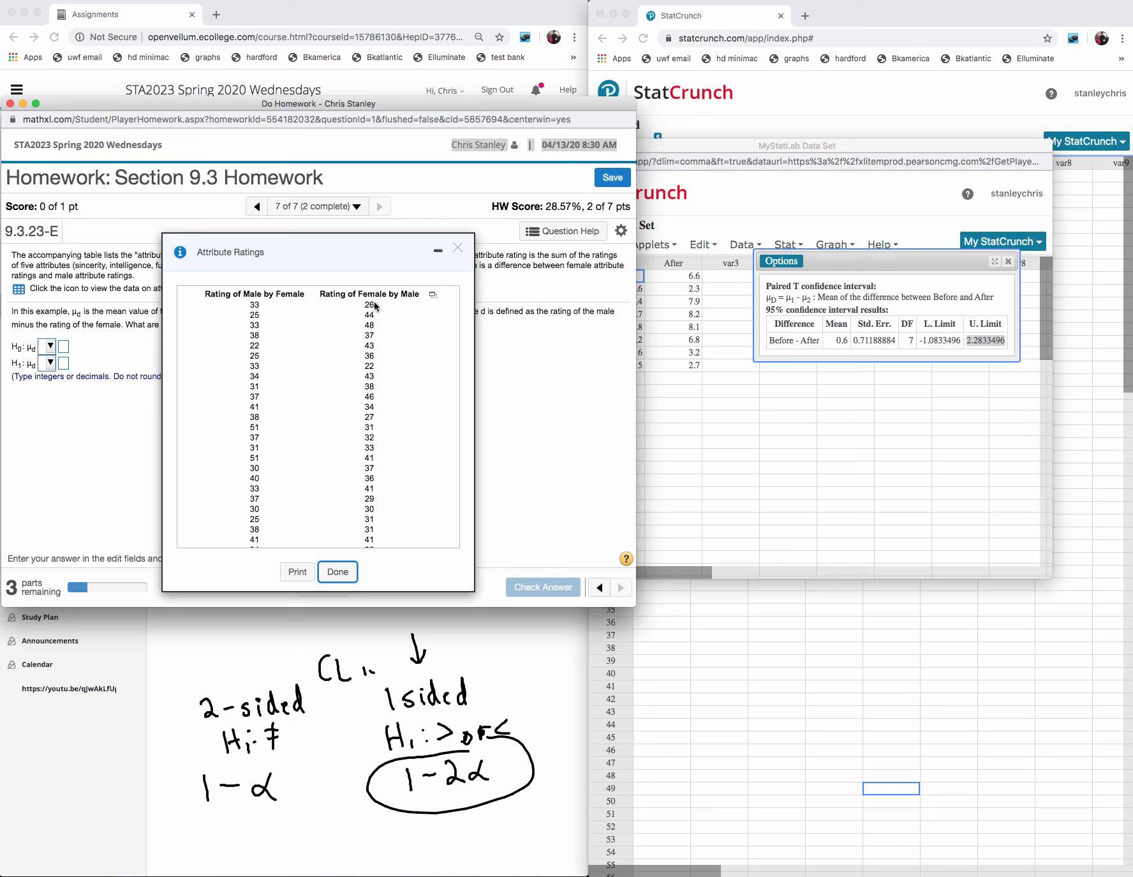
pyautogui.moveTo(351, 243); pyautogui.dragTo(400, 344)
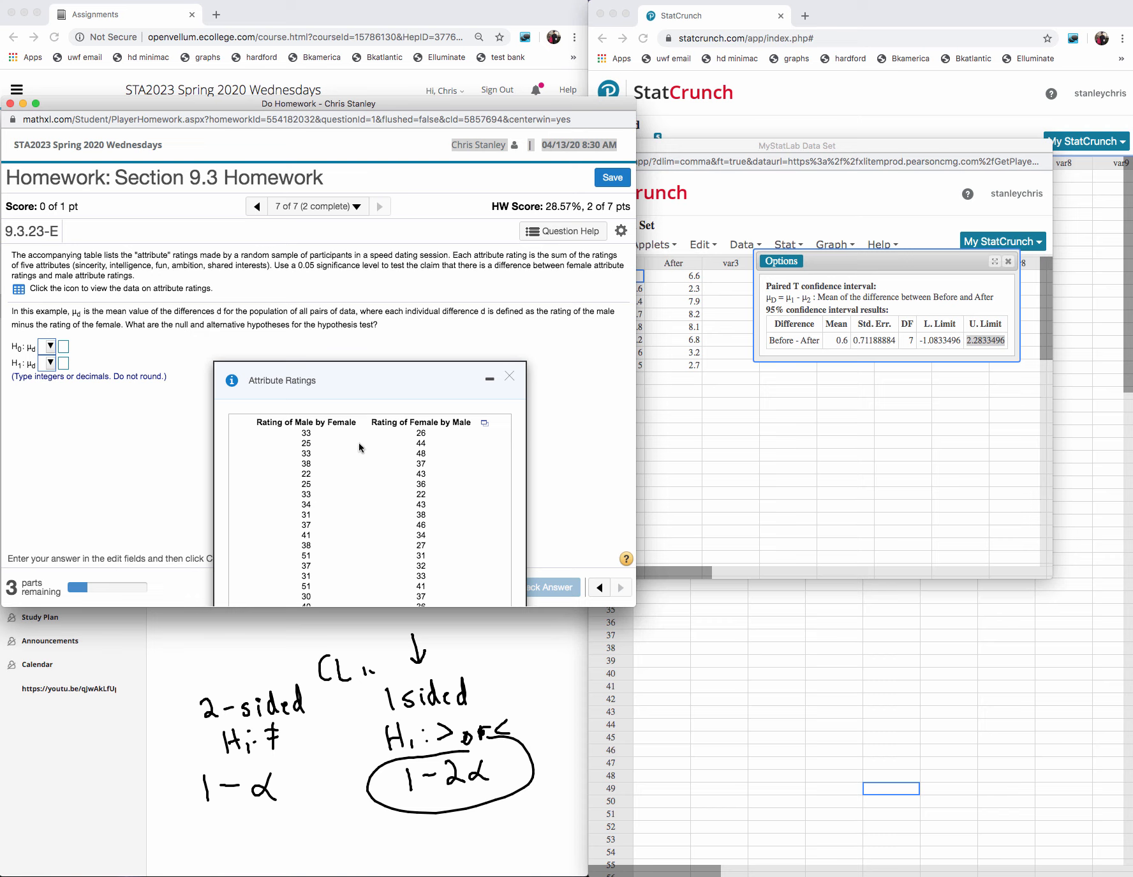
pyautogui.moveTo(383, 393); pyautogui.dragTo(419, 374)
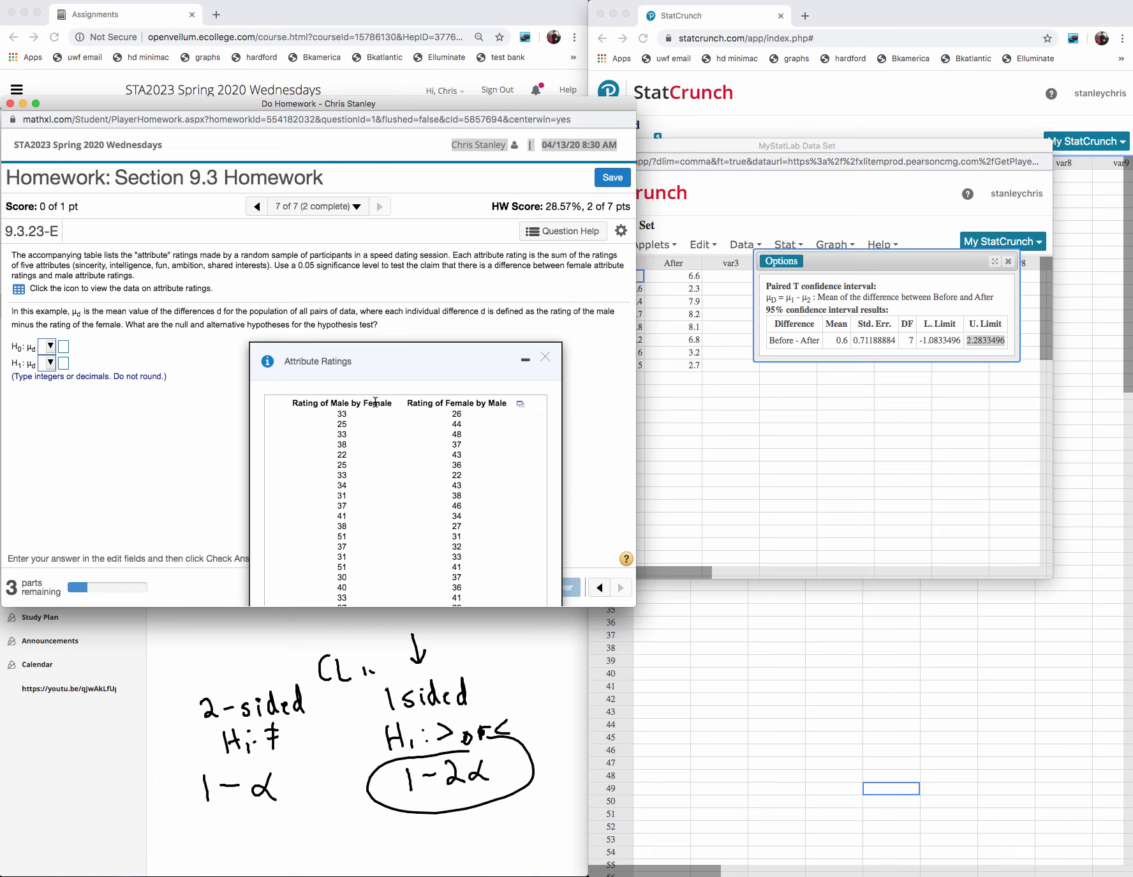
# - State the hypotheses as H0: μd = 0 and H1: μd ≠ 0
pyautogui.click(50, 346)
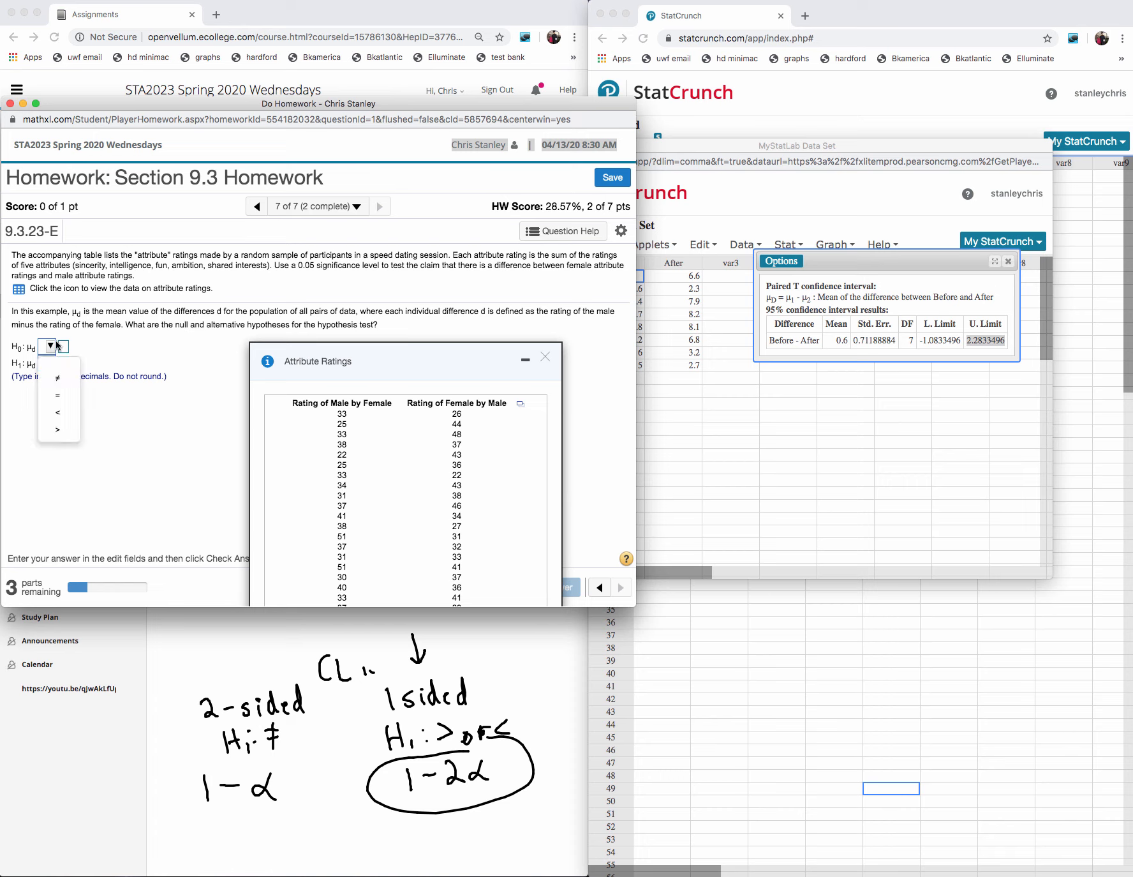
pyautogui.click(59, 398)
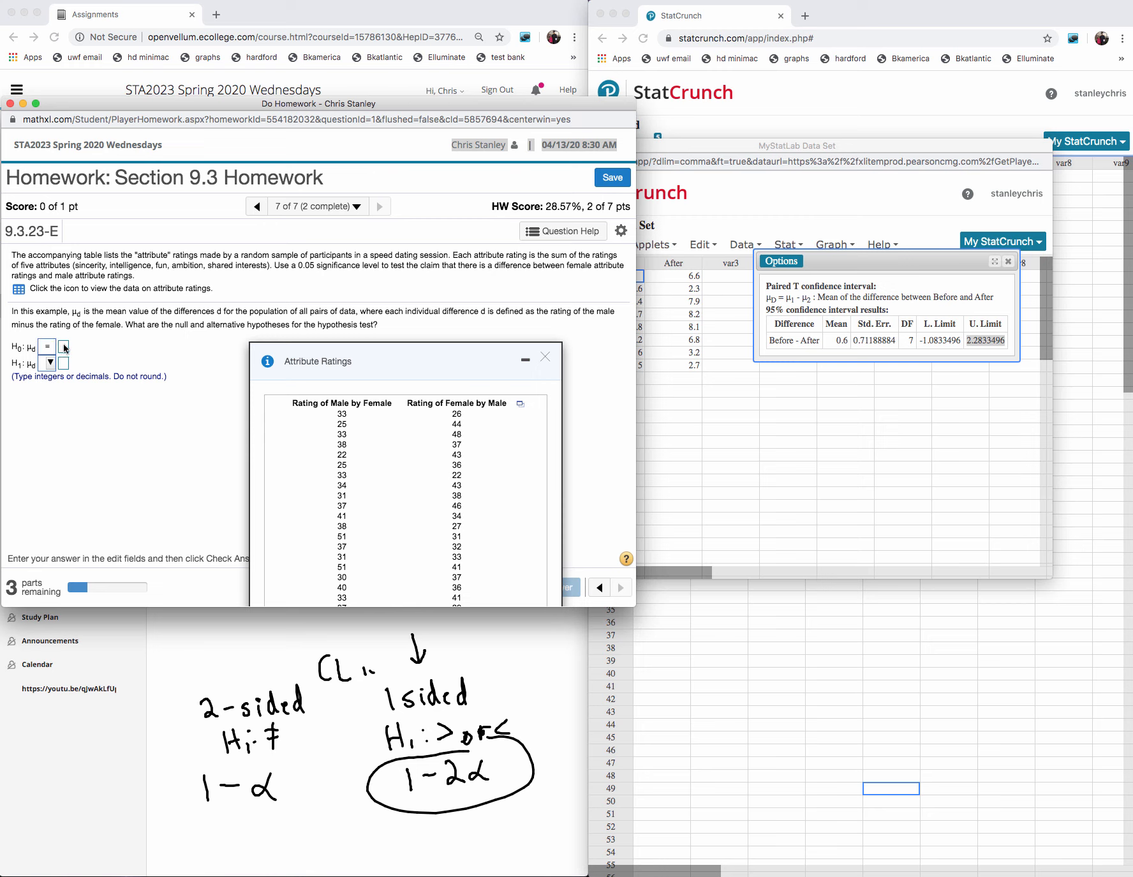
pyautogui.write('0')
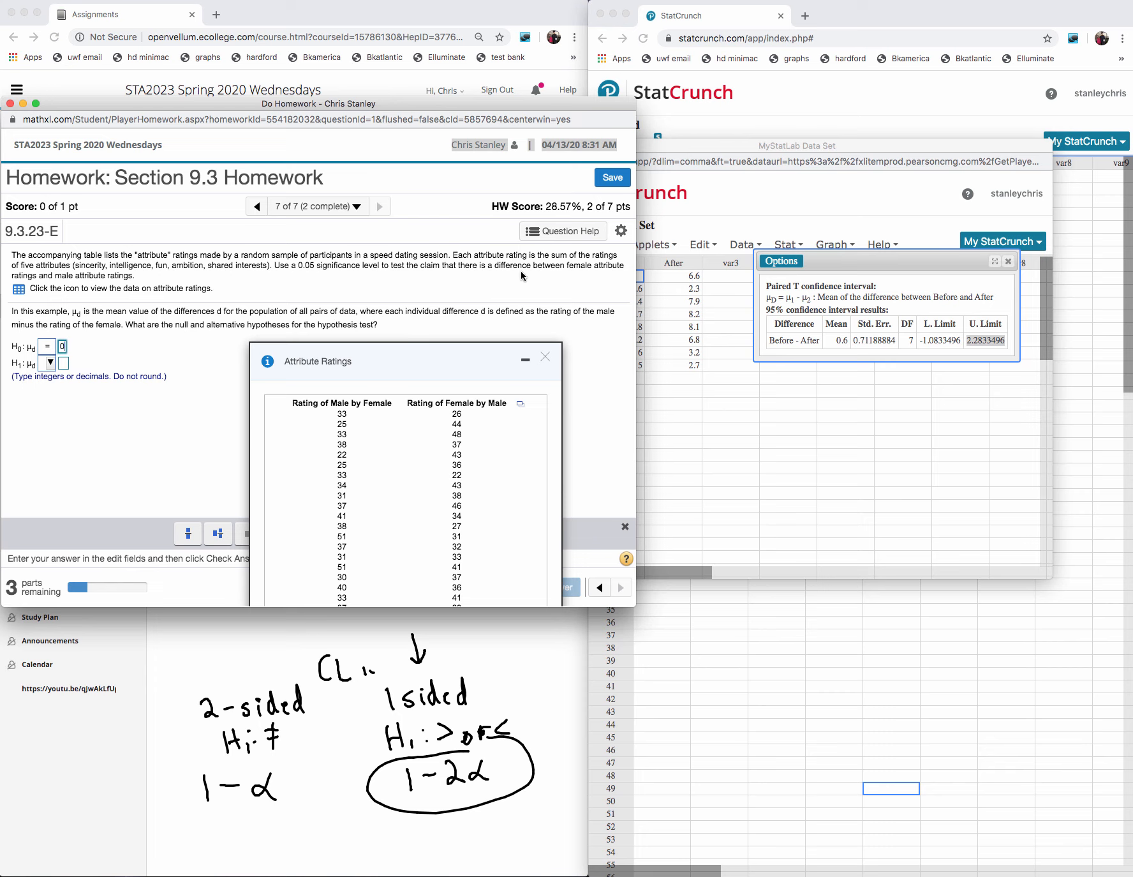
pyautogui.click(51, 363)
pyautogui.click(56, 412)
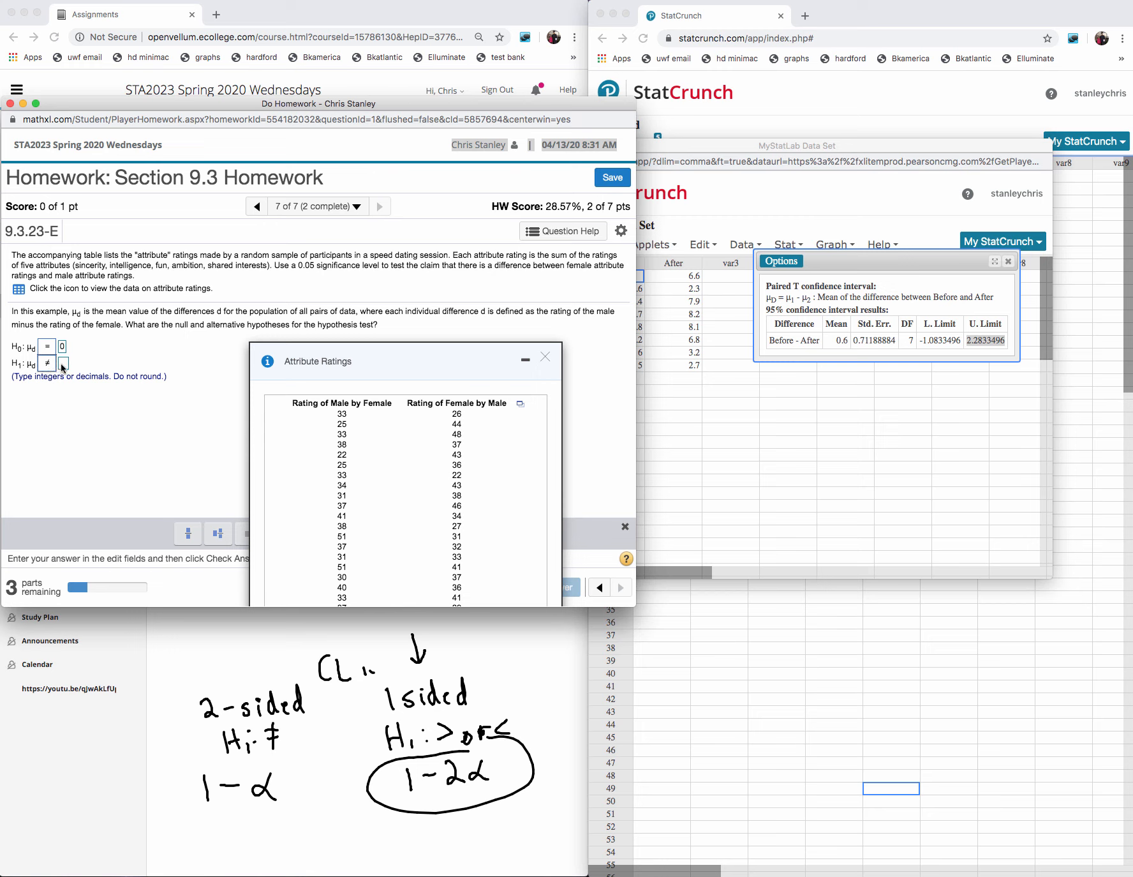
pyautogui.click(63, 363)
pyautogui.write('0')
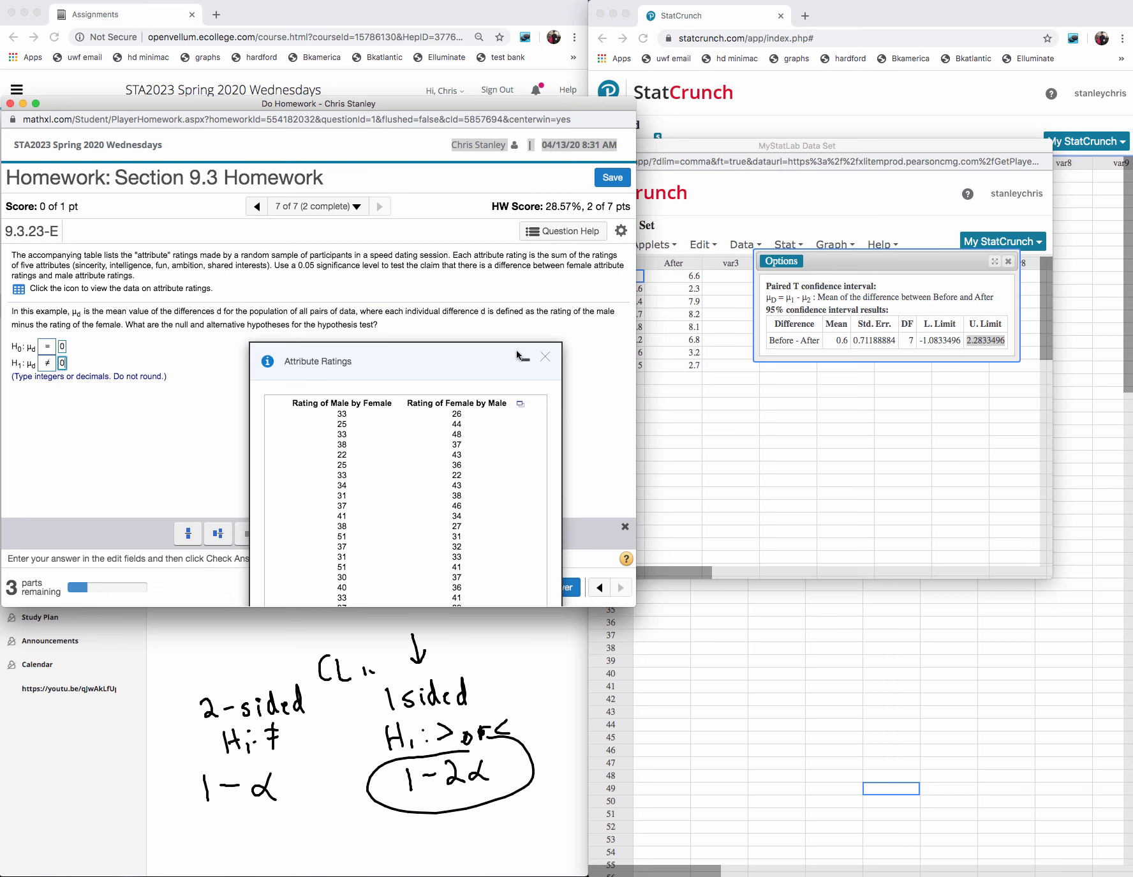
# - Open the Attribute Ratings data in StatCrunch and close the ratings table in the homework question
pyautogui.click(520, 406)
pyautogui.click(539, 422)
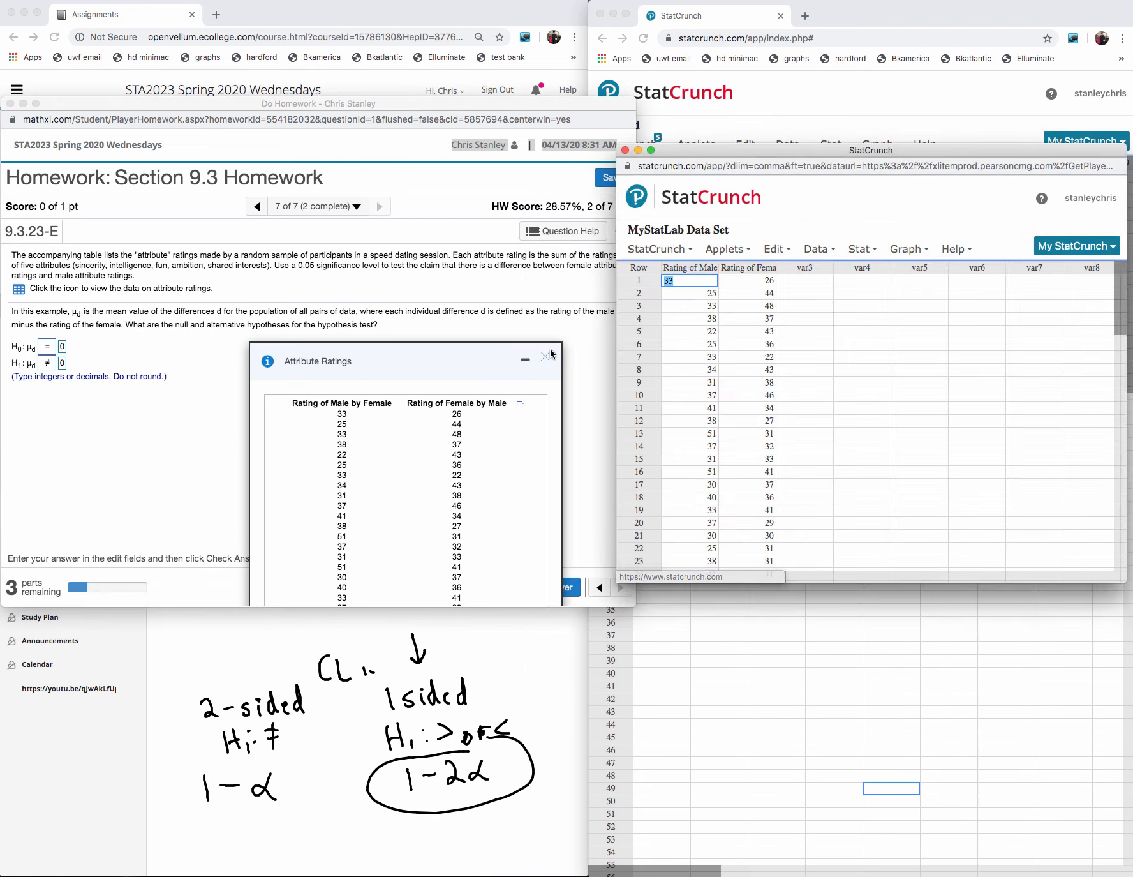
pyautogui.click(546, 364)
pyautogui.click(546, 358)
# - Submit the hypotheses for checking, dismiss the feedback, and lengthen the StatCrunch data window to show more rows
pyautogui.click(523, 585)
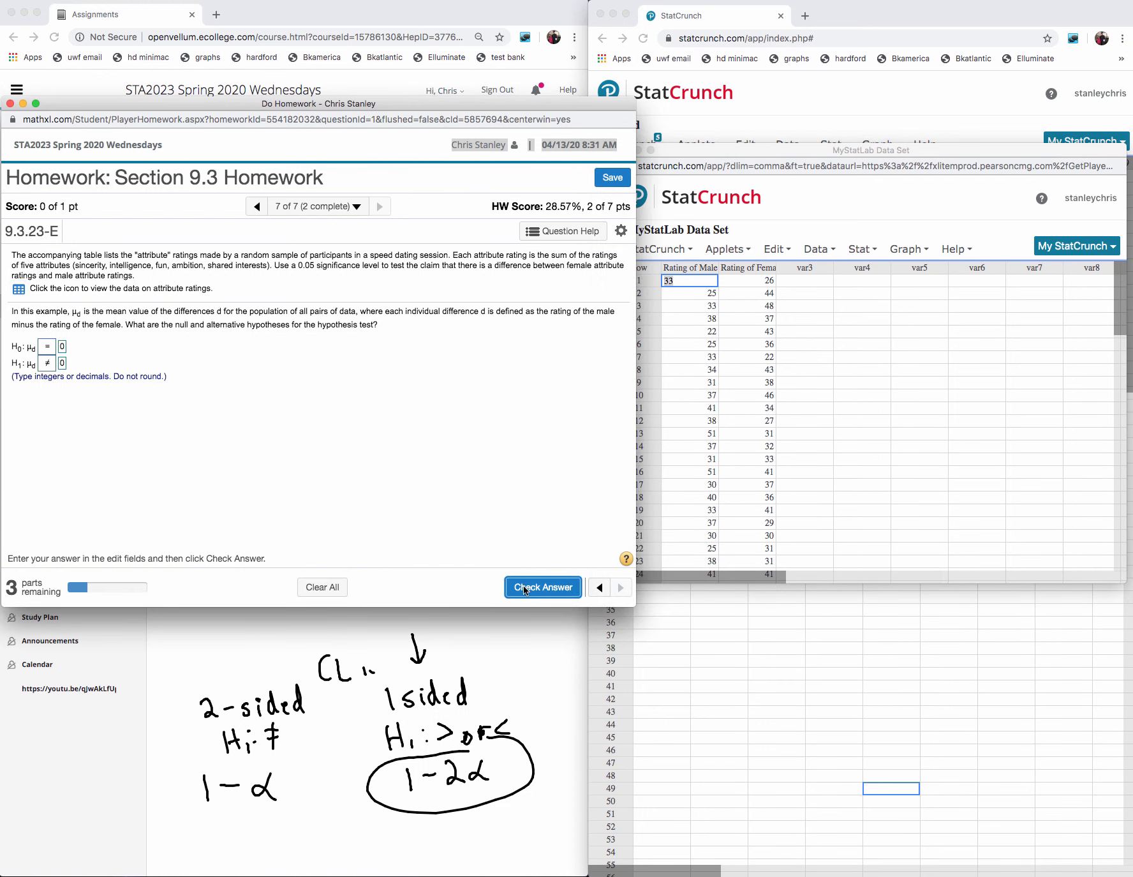
pyautogui.click(319, 433)
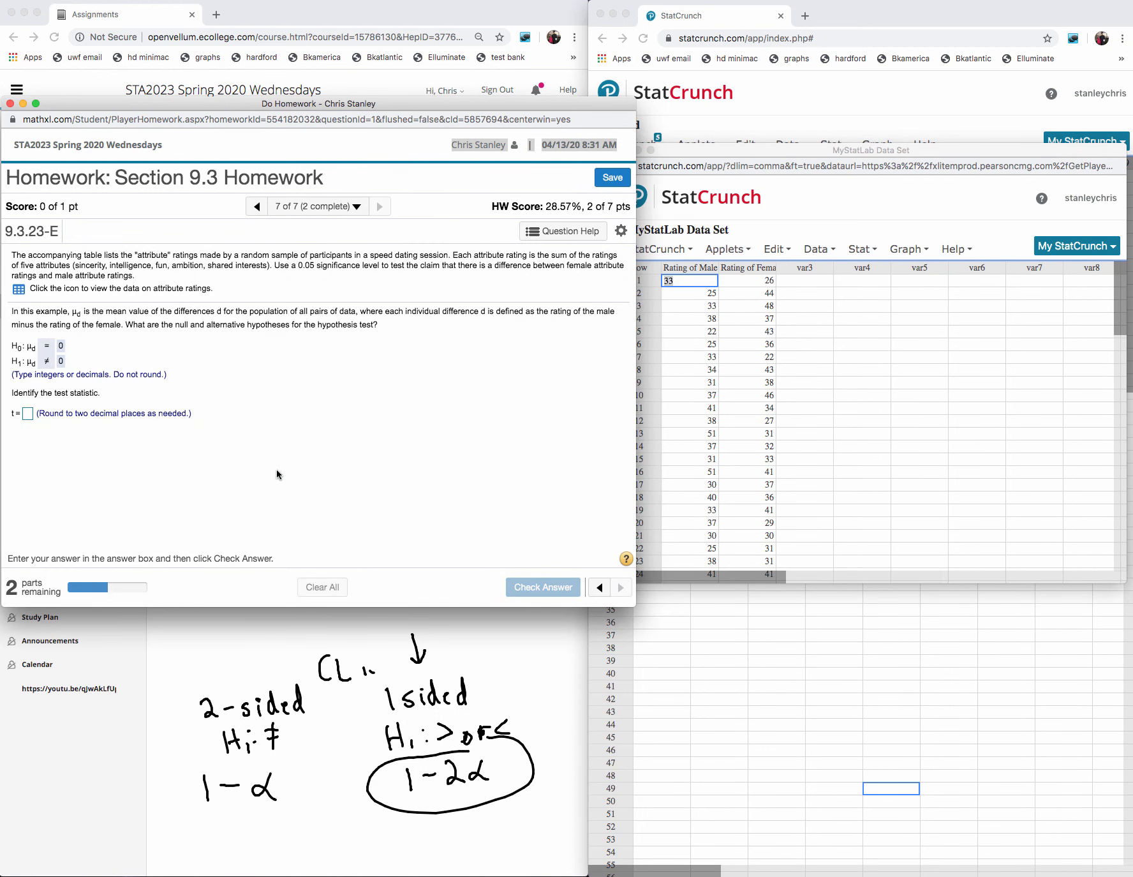
pyautogui.click(855, 580)
pyautogui.moveTo(864, 586); pyautogui.dragTo(861, 741)
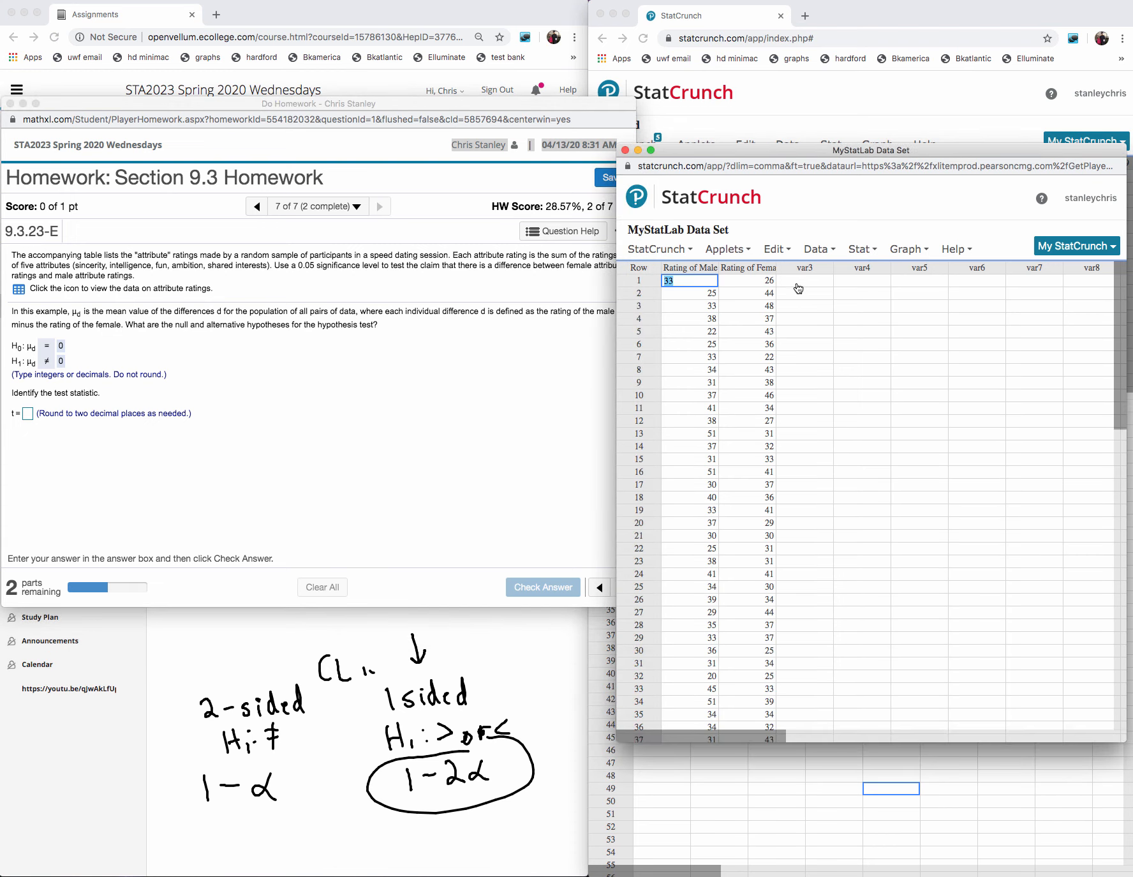
pyautogui.click(810, 268)
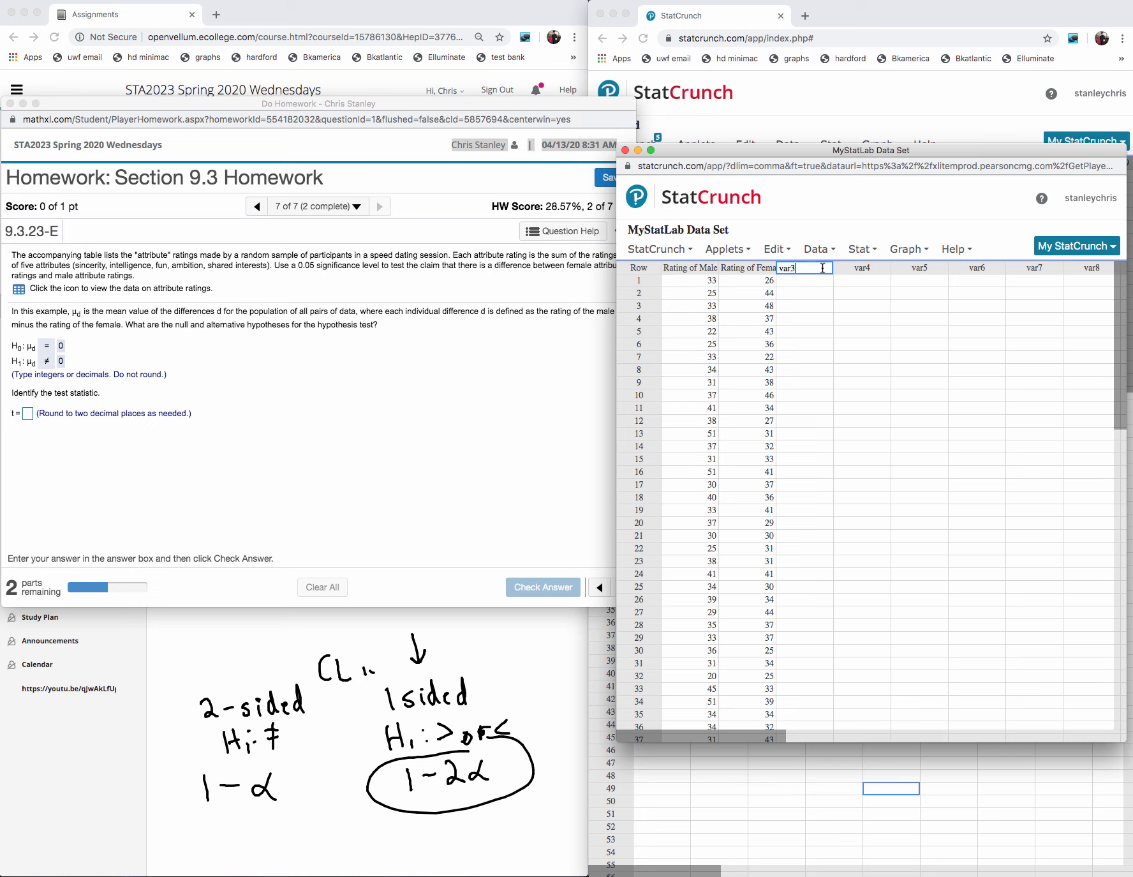
pyautogui.click(794, 284)
pyautogui.click(791, 268)
pyautogui.click(28, 413)
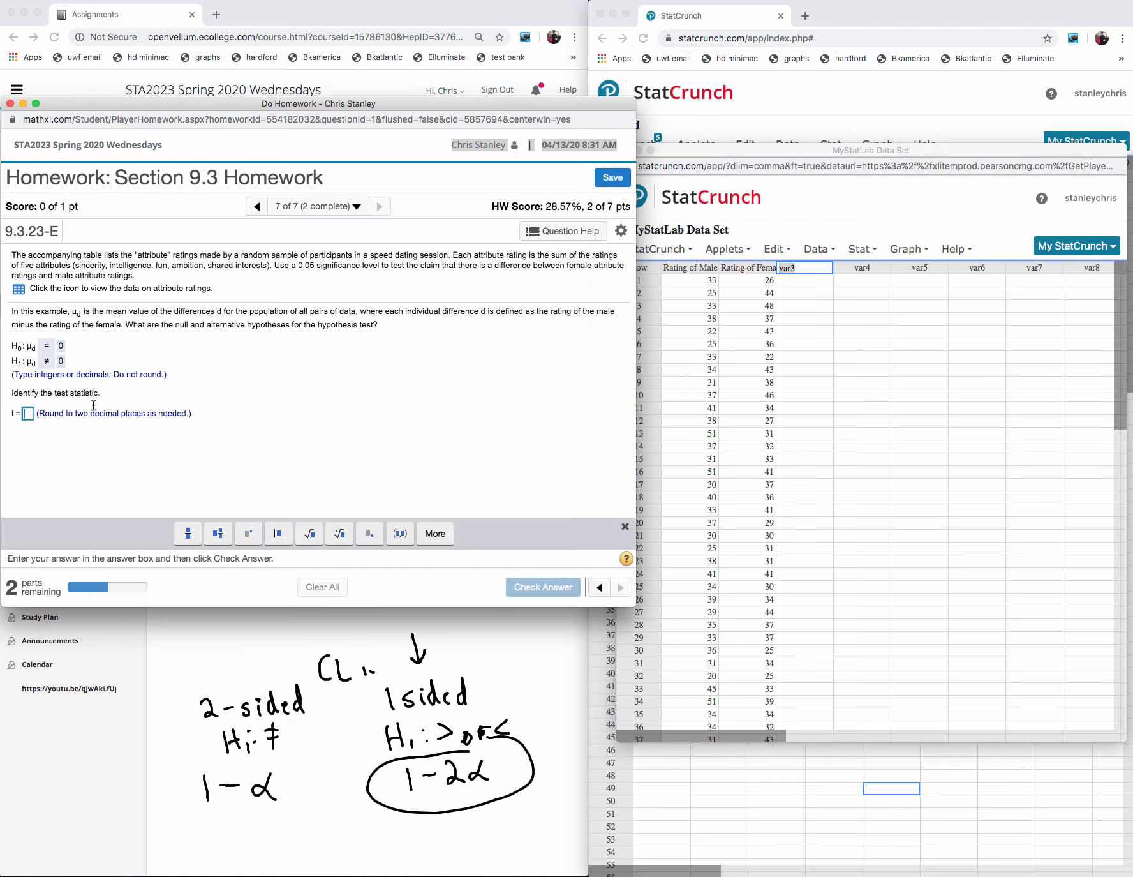
# - Run a paired T hypothesis test with Rating of Male by Female as sample 1 and Rating of Female by Male as sample 2
pyautogui.click(862, 251)
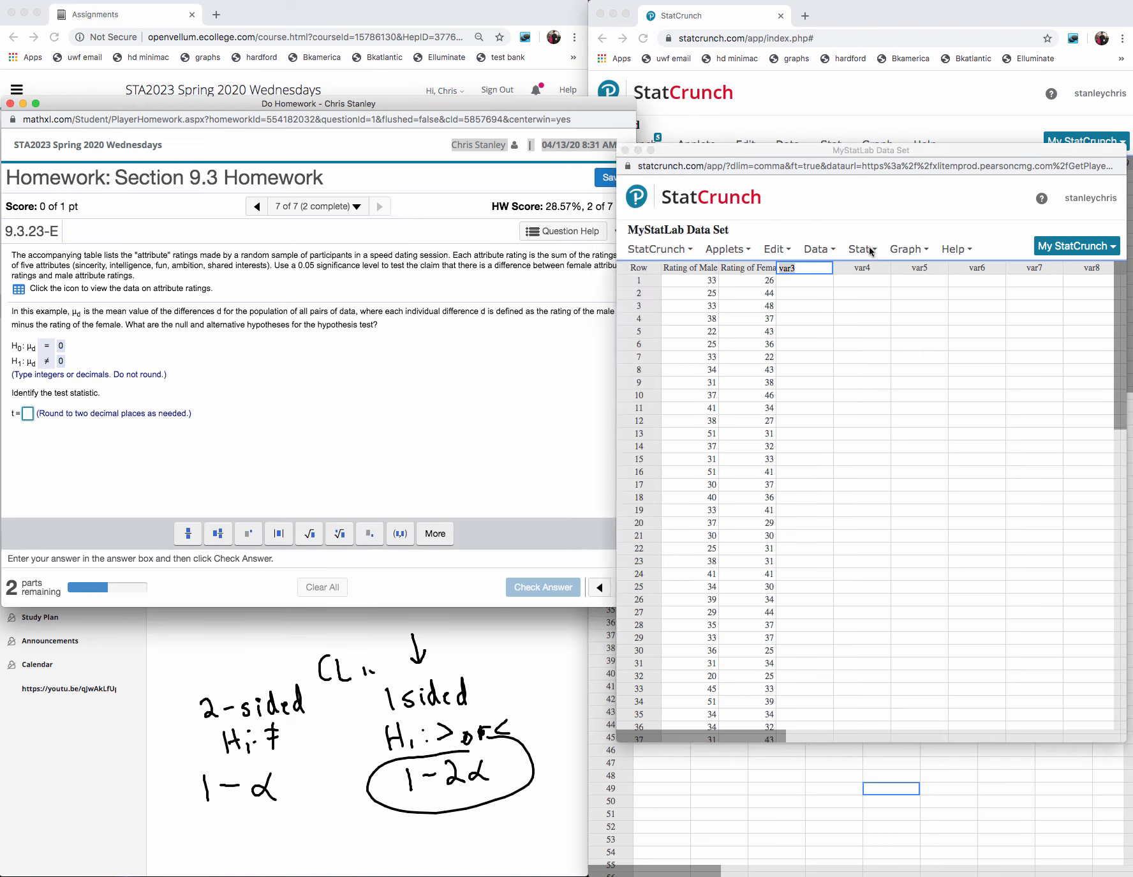
pyautogui.moveTo(891, 330)
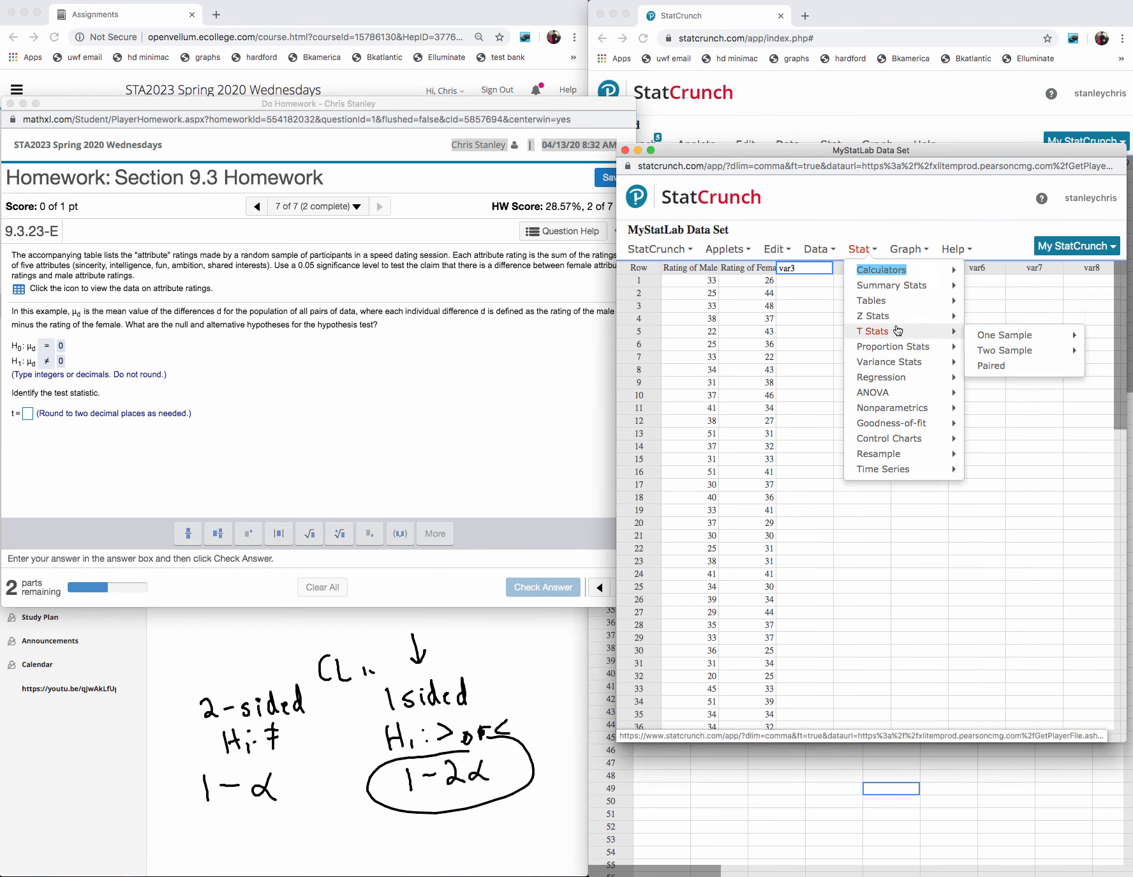
pyautogui.click(991, 365)
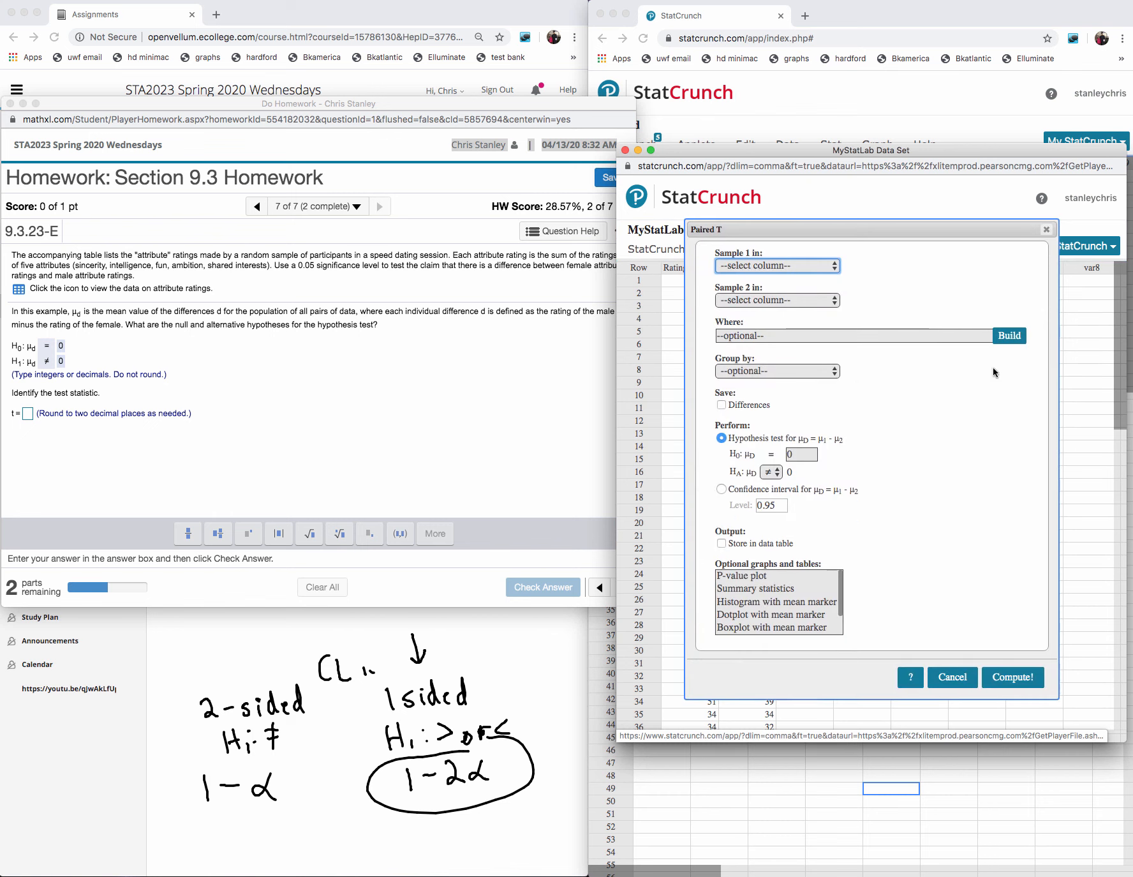
pyautogui.click(765, 270)
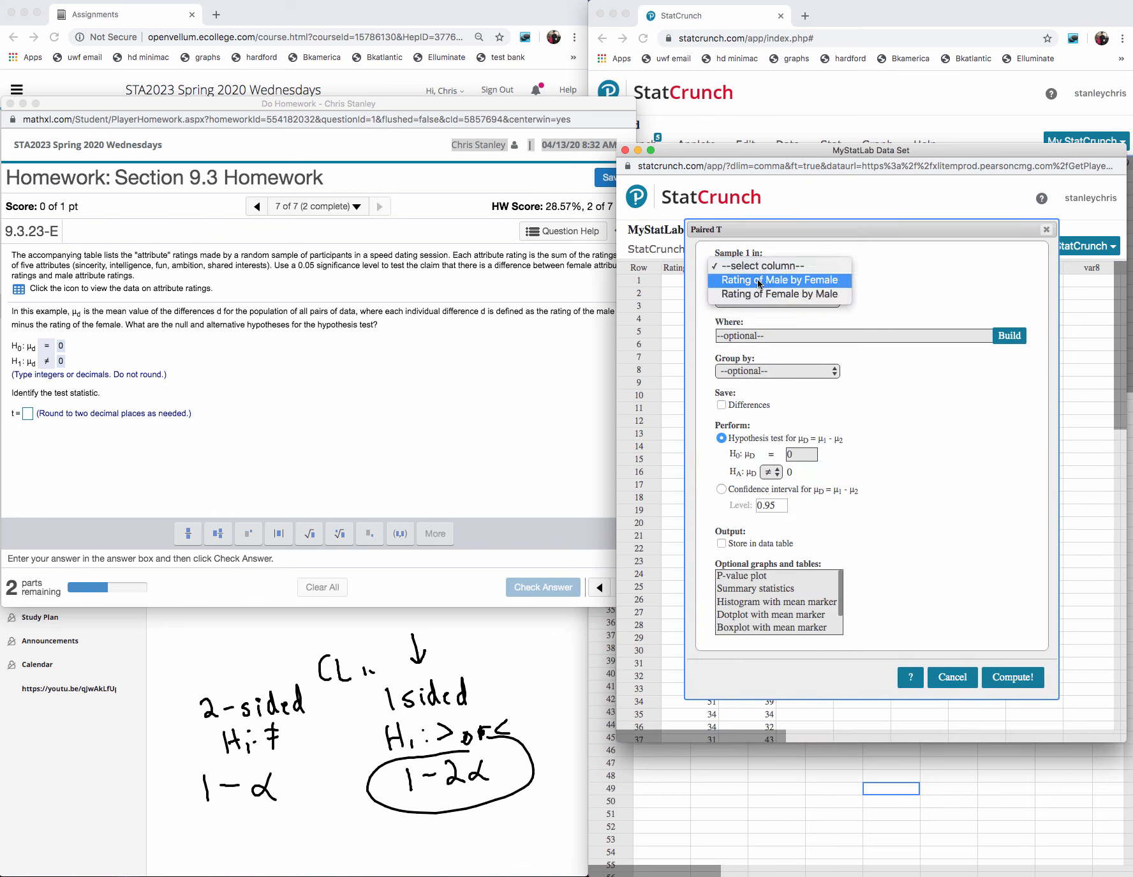
pyautogui.click(758, 280)
pyautogui.click(755, 300)
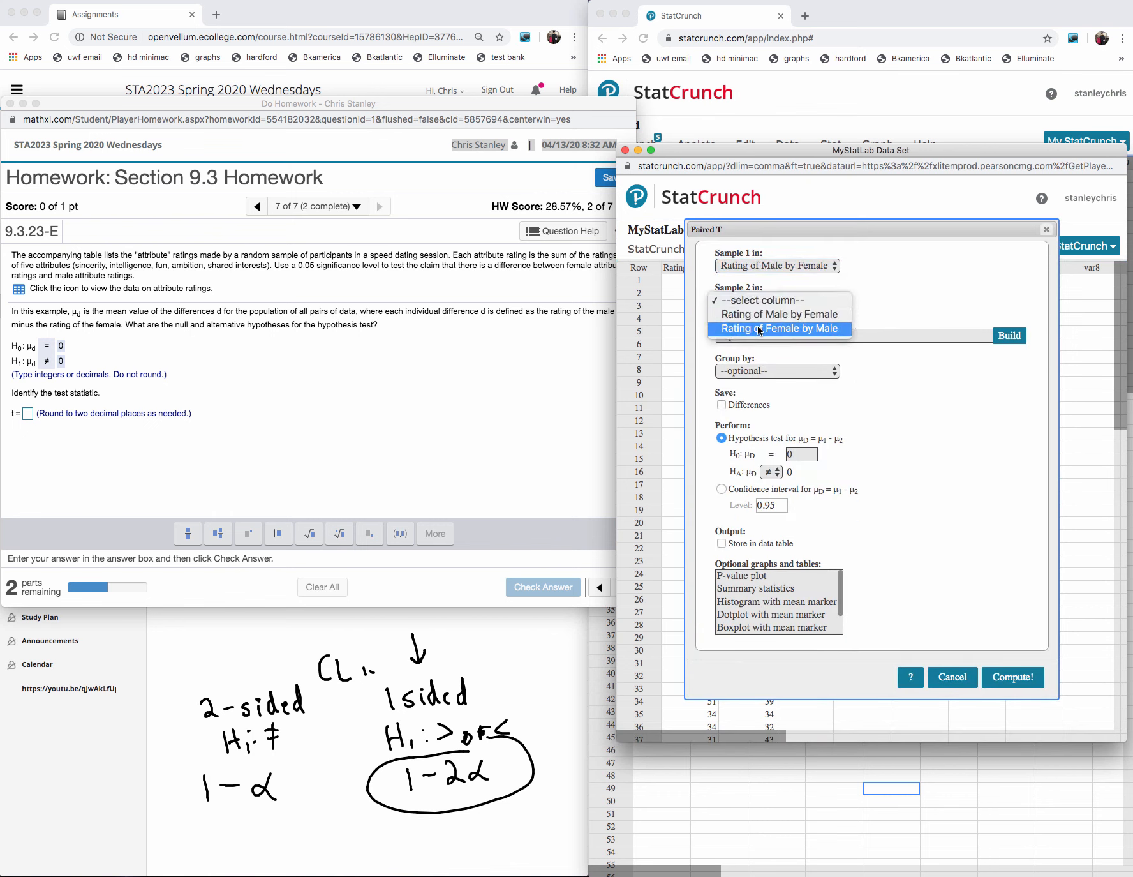
pyautogui.click(759, 329)
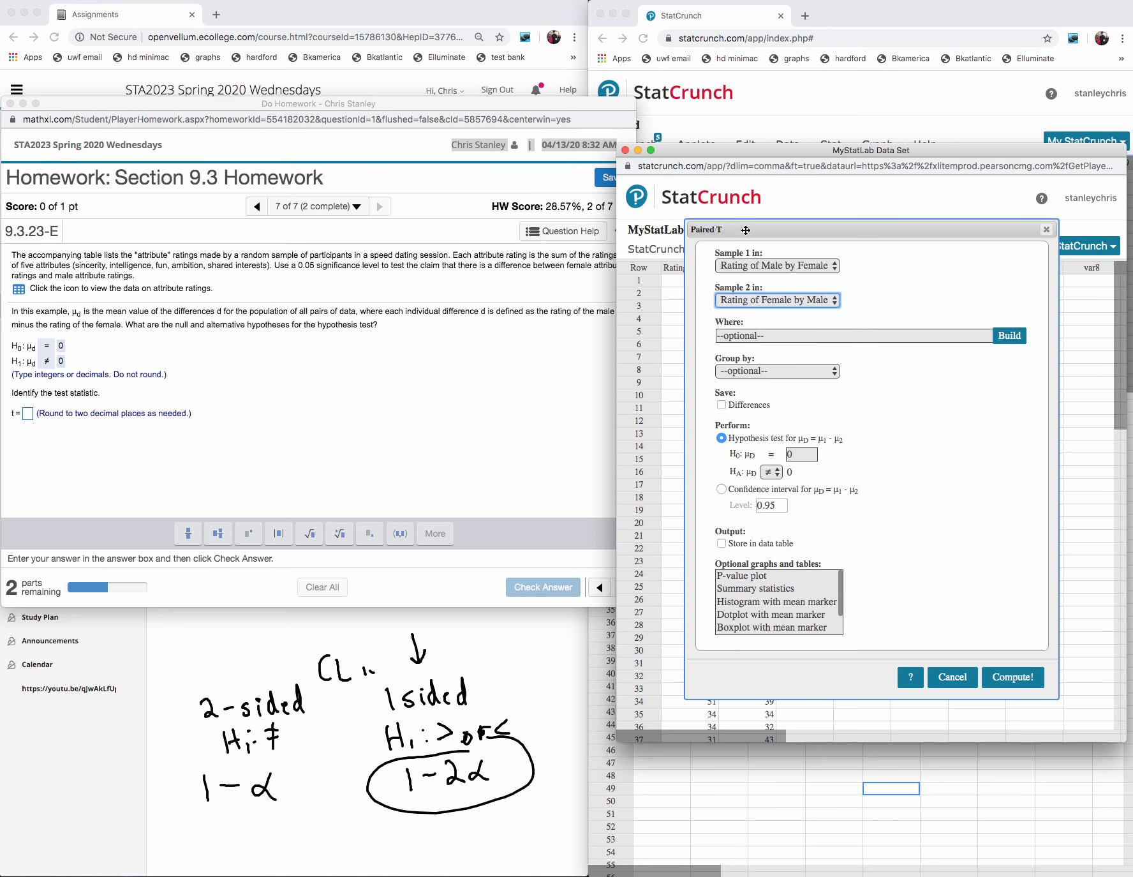
pyautogui.moveTo(855, 229); pyautogui.dragTo(849, 193)
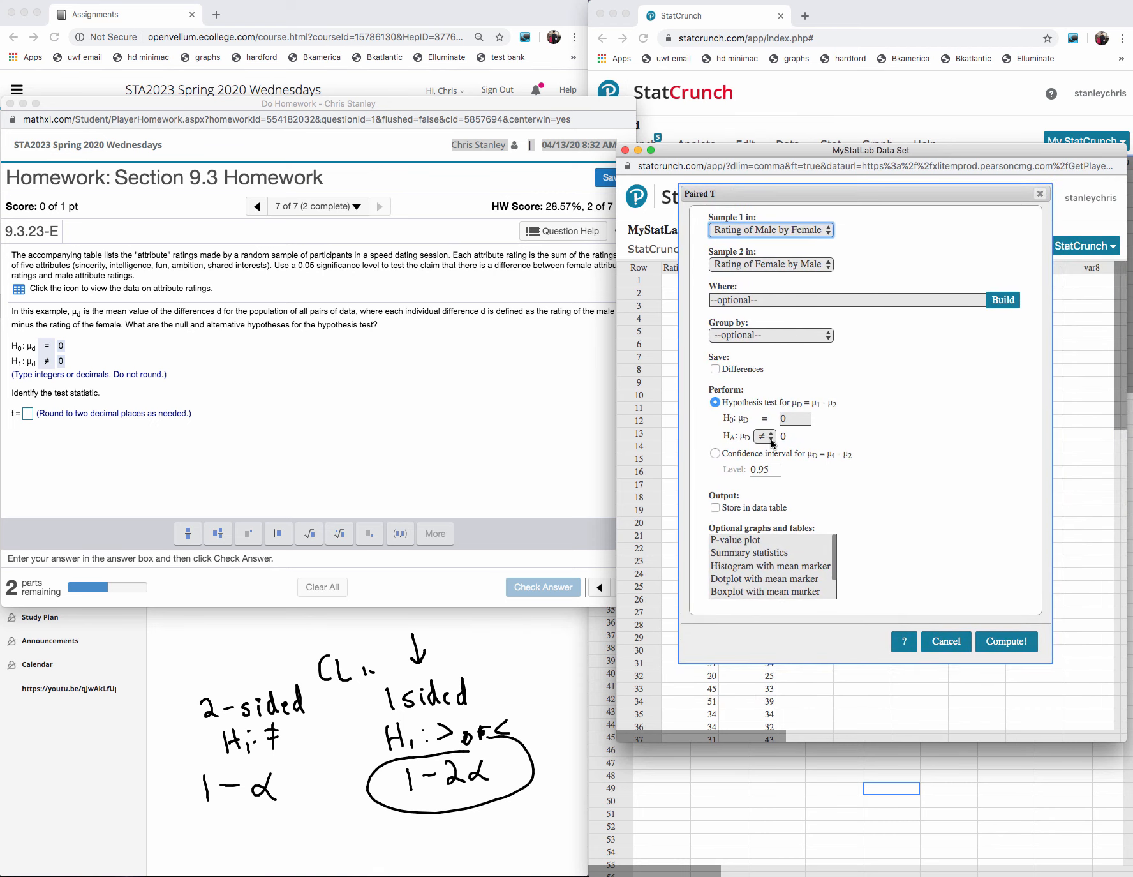
pyautogui.click(999, 642)
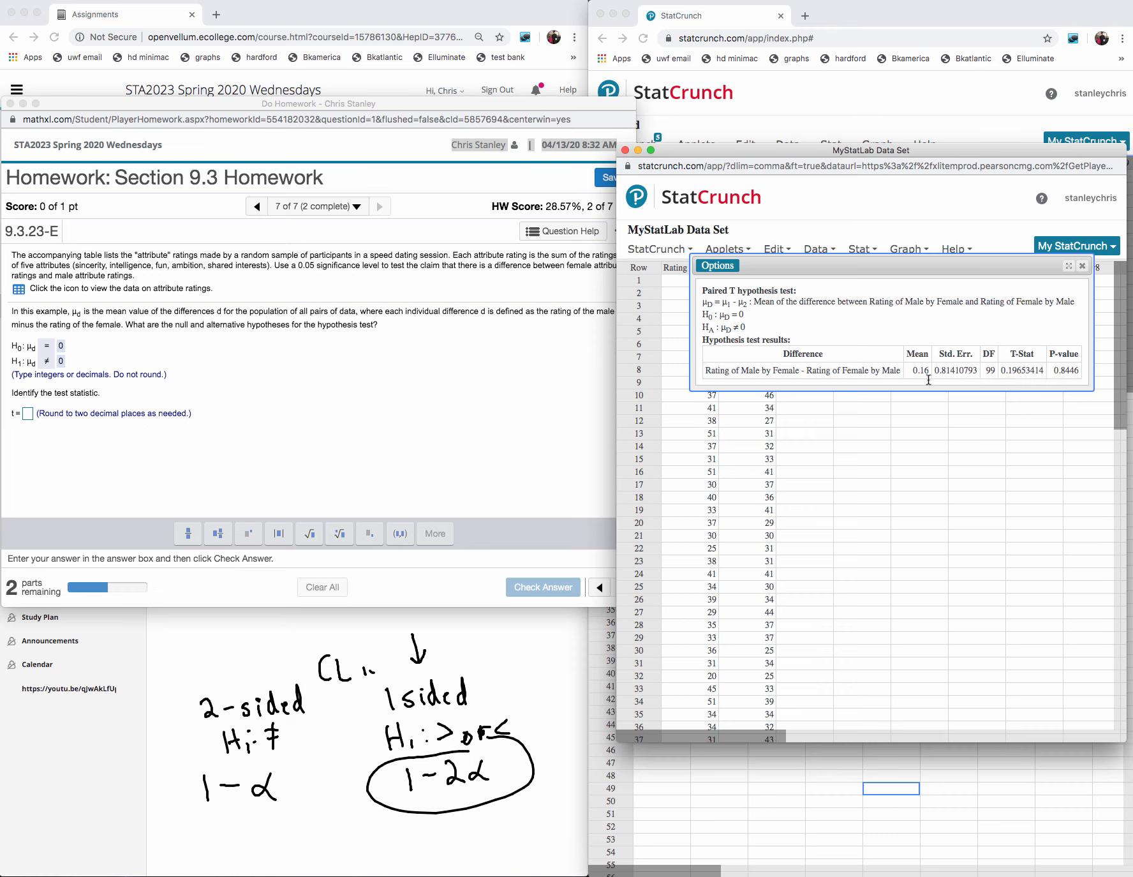
# - Copy the T-Stat from the StatCrunch result into the test statistic answer field
pyautogui.moveTo(1046, 370); pyautogui.dragTo(998, 370)
pyautogui.press('super+c')
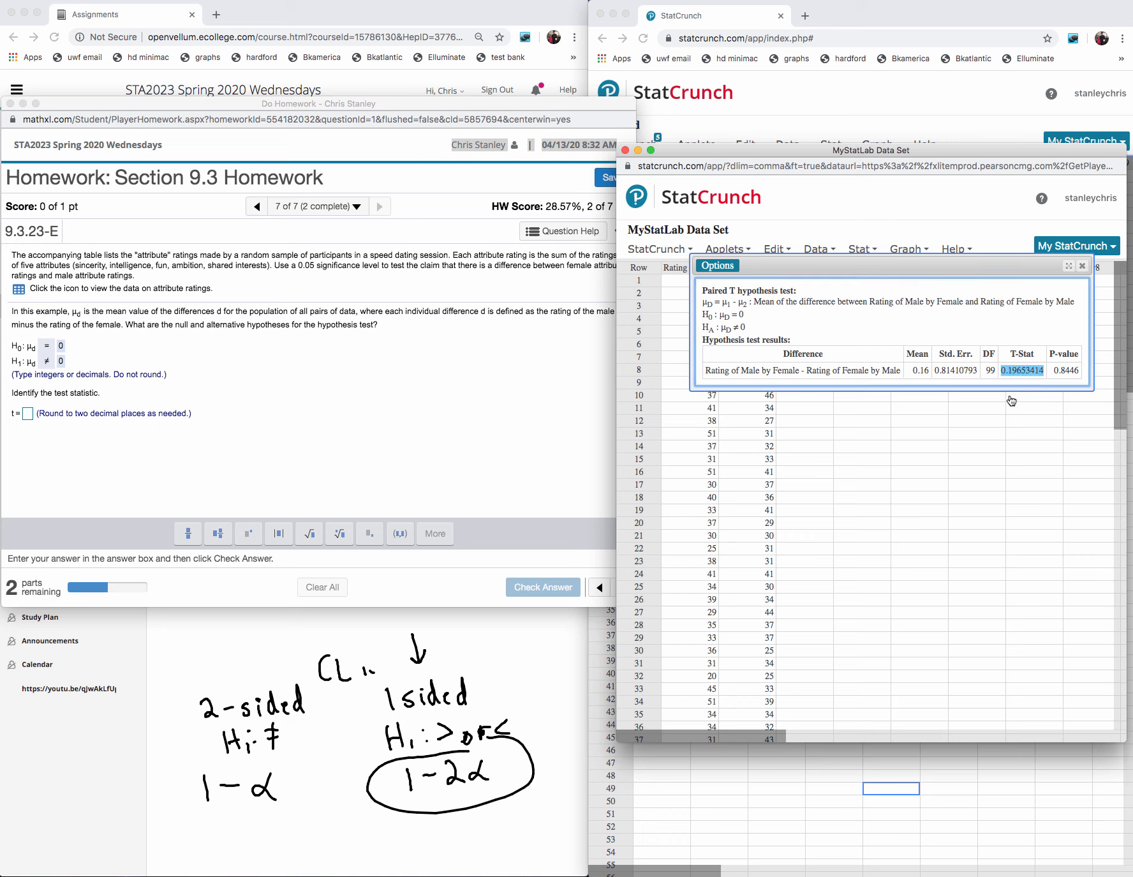
pyautogui.click(27, 413)
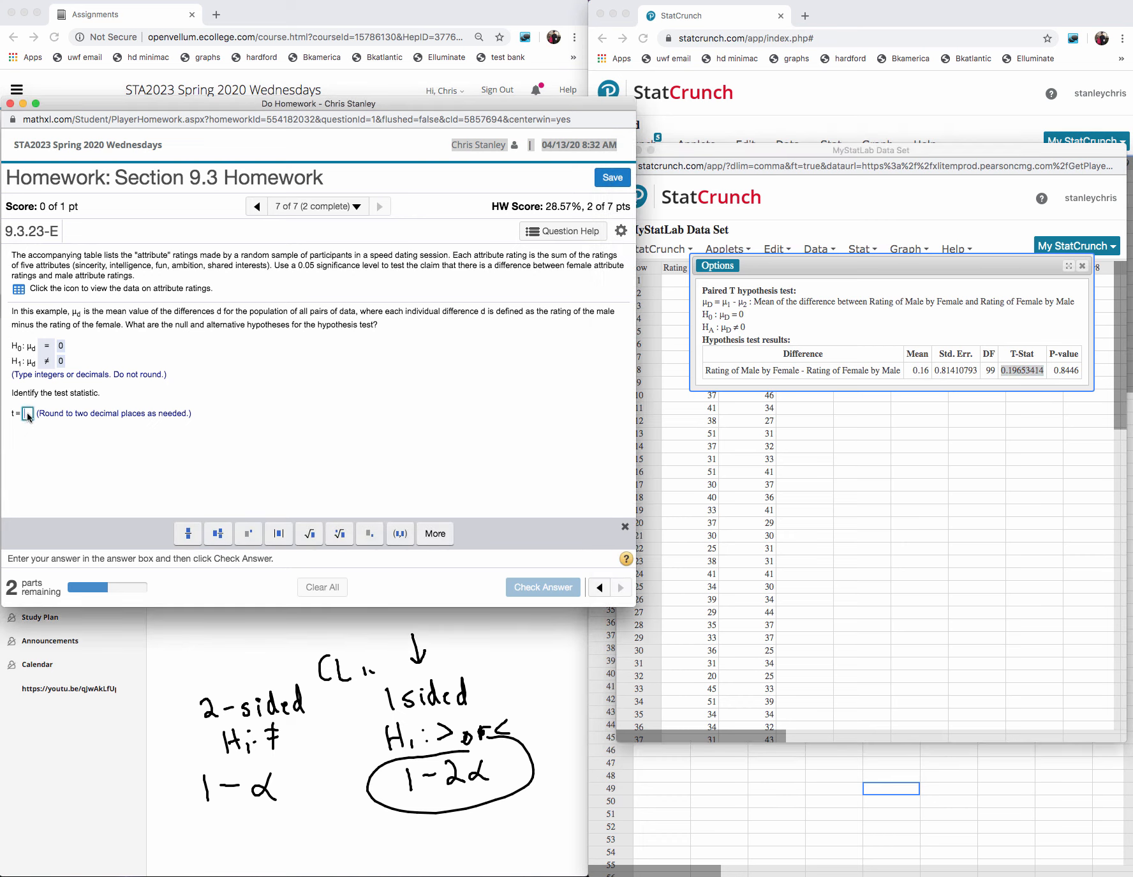
pyautogui.press('super+v')
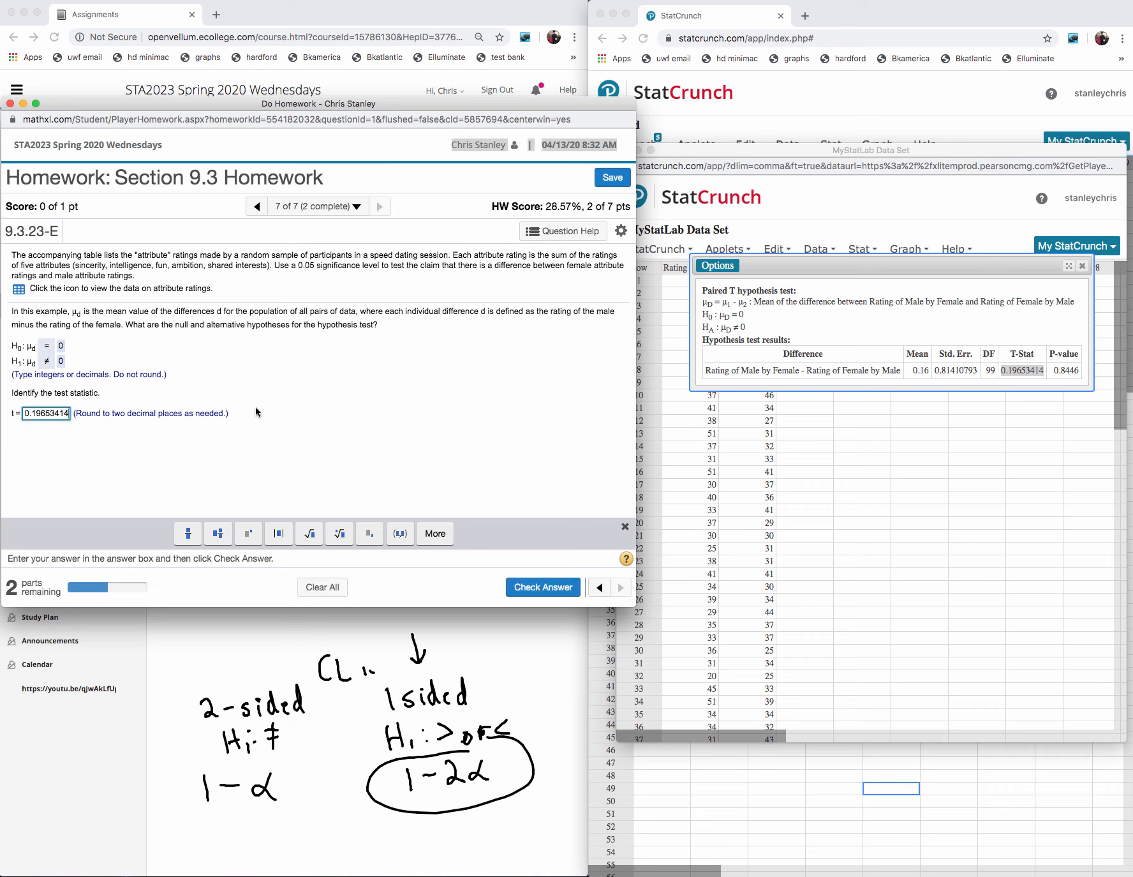
# - Round the test statistic answer to 0.20, submit it for checking, and dismiss the feedback
pyautogui.press('BackSpace')
pyautogui.press('BackSpace')
pyautogui.press('BackSpace')
pyautogui.press('BackSpace')
pyautogui.press('BackSpace')
pyautogui.press('BackSpace')
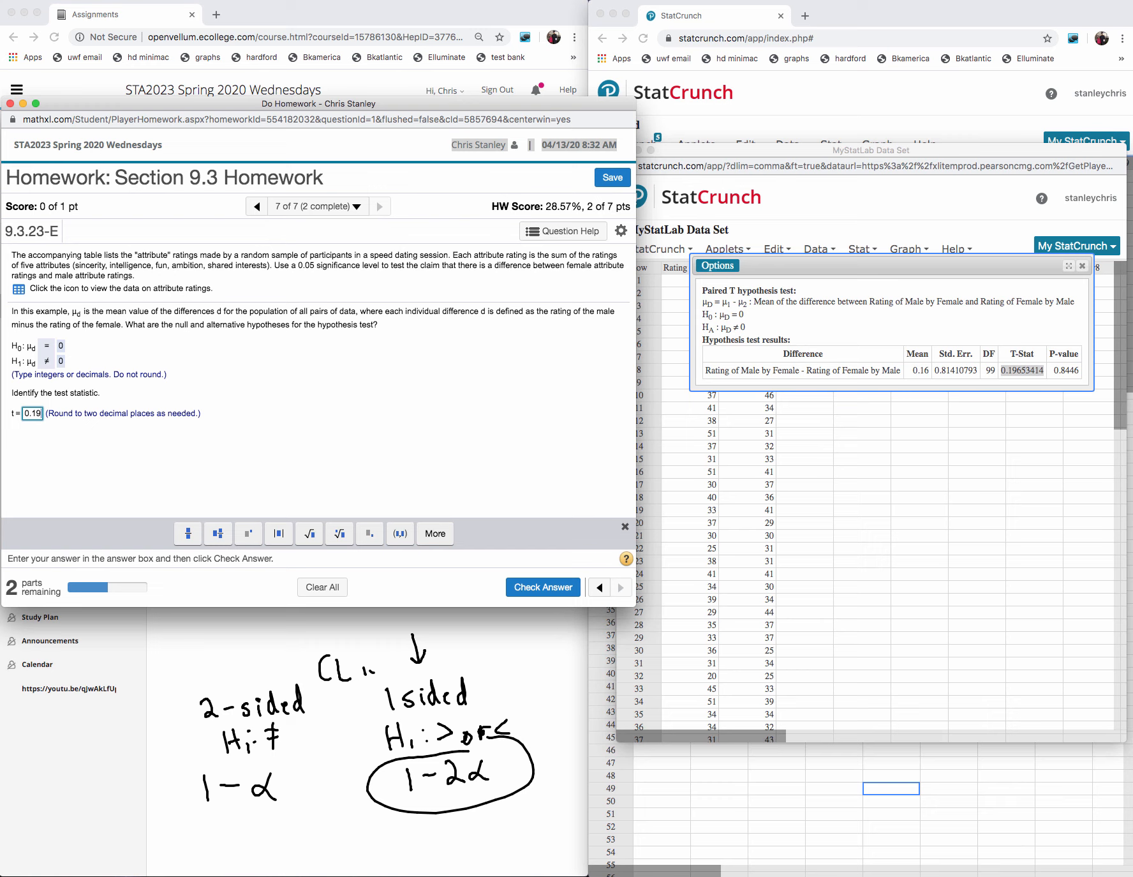
pyautogui.press('BackSpace')
pyautogui.press('BackSpace')
pyautogui.write('20')
pyautogui.click(544, 591)
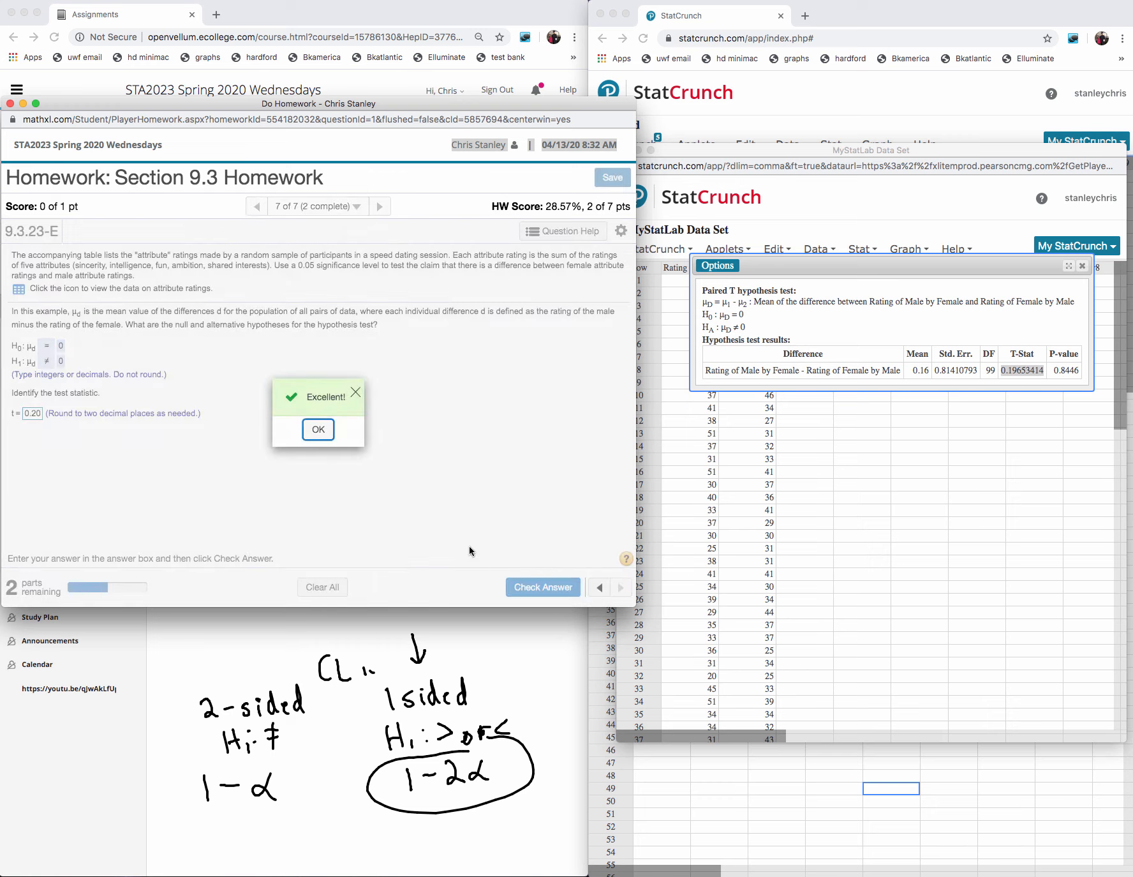
pyautogui.click(322, 432)
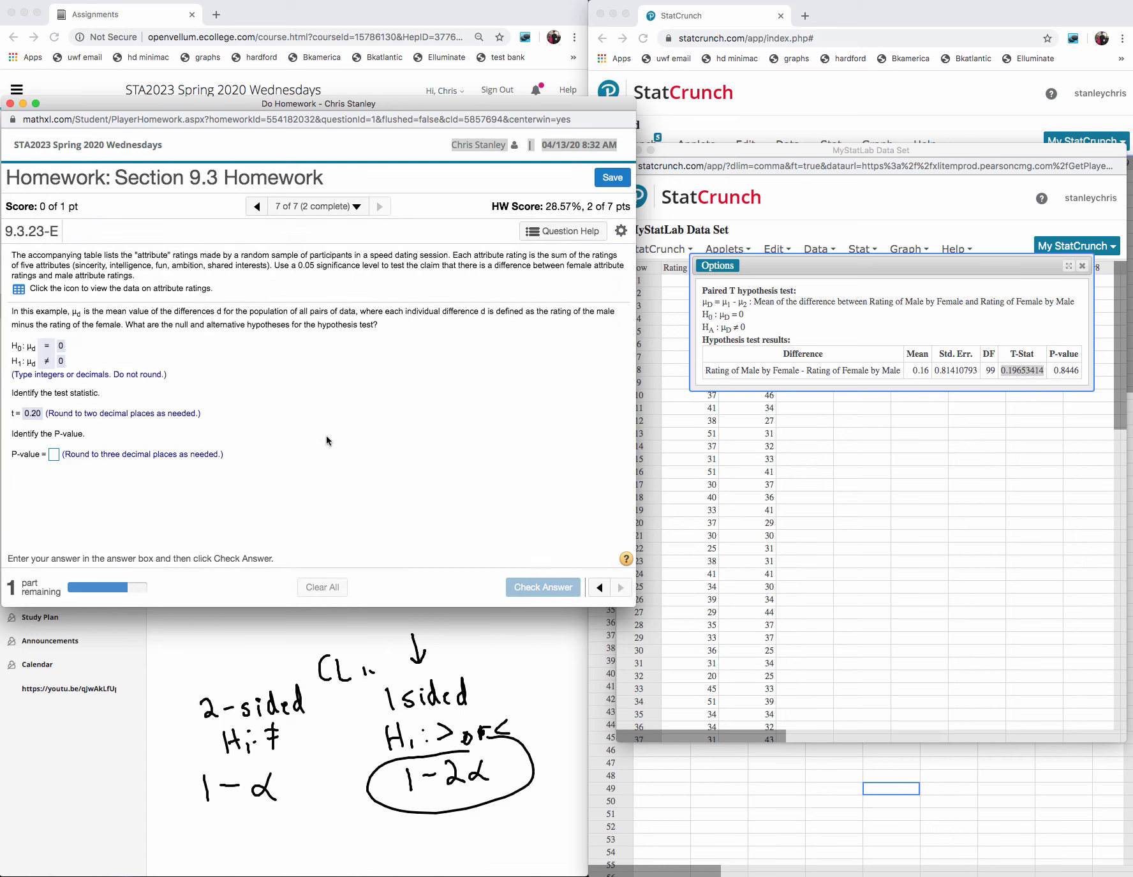
# - Try 0.885 as the P-value, submit it for checking, and dismiss the feedback
pyautogui.click(54, 455)
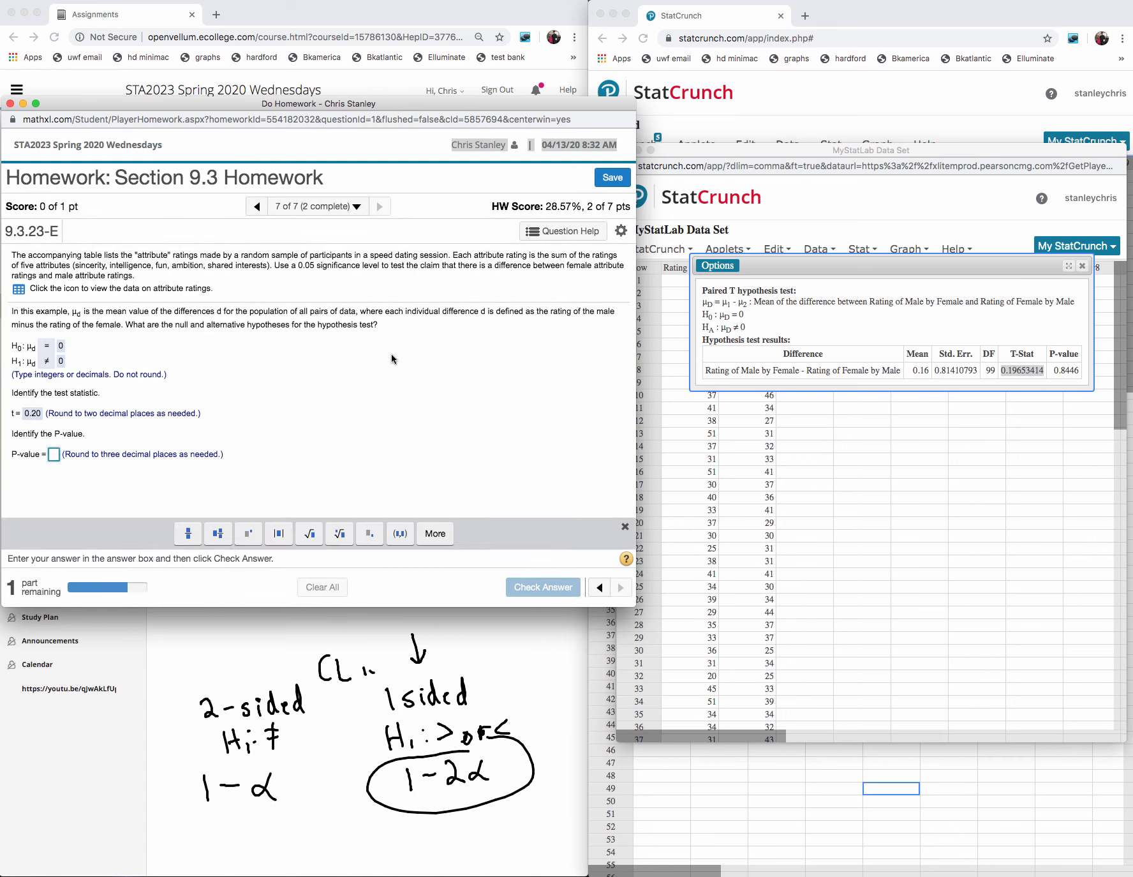
pyautogui.write('0.88')
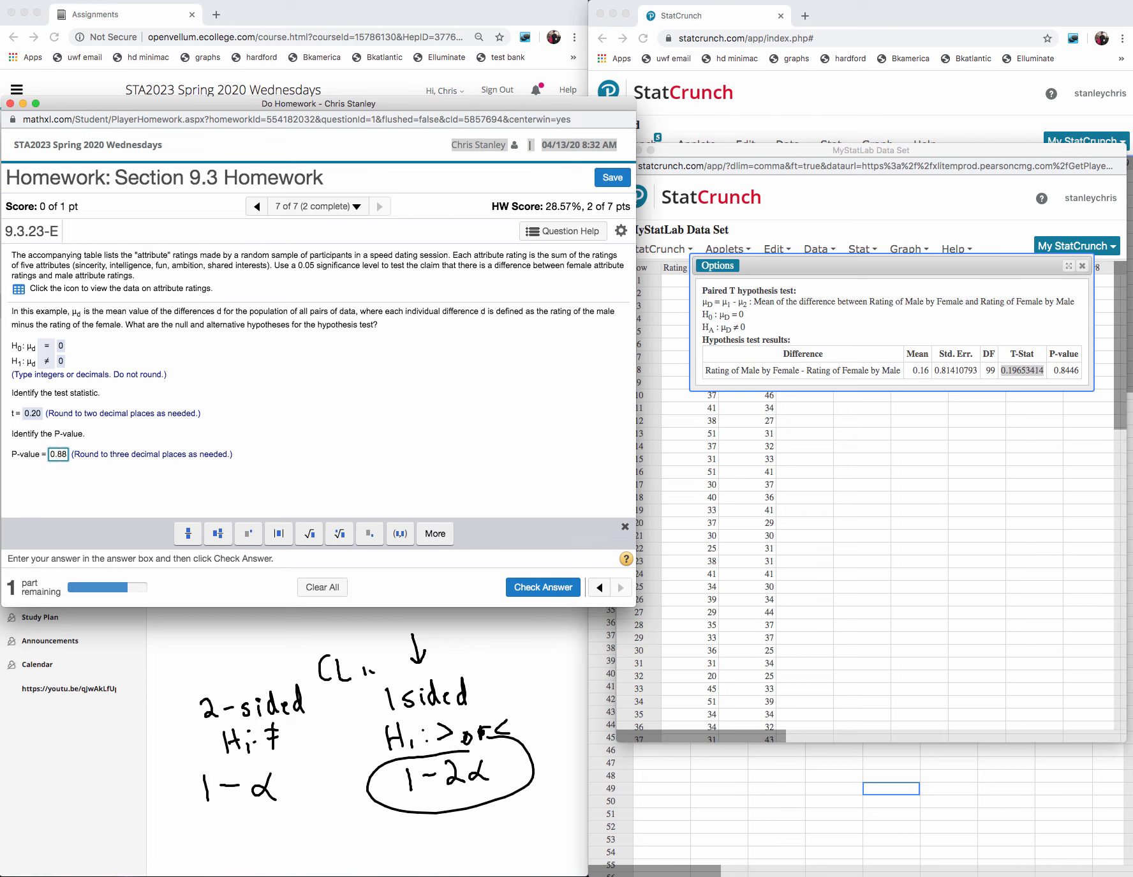
pyautogui.write('5')
pyautogui.click(541, 589)
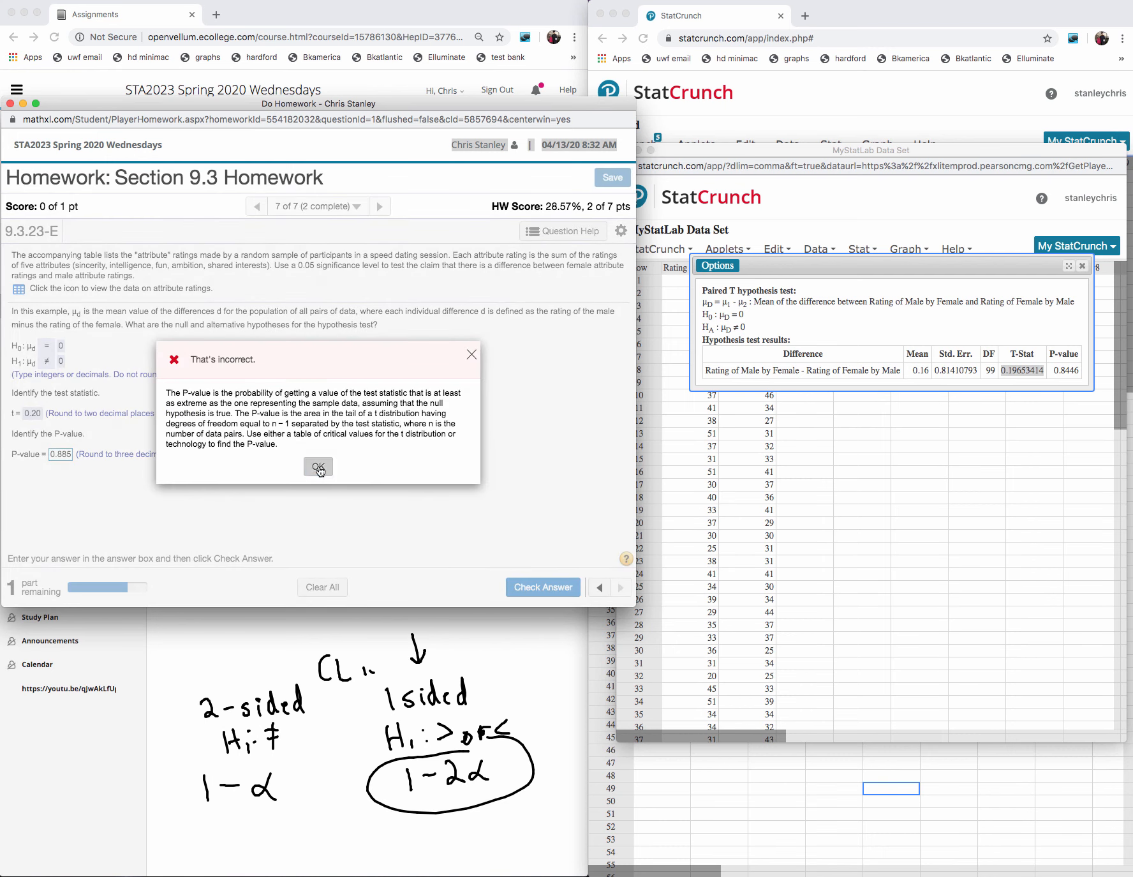
pyautogui.click(317, 471)
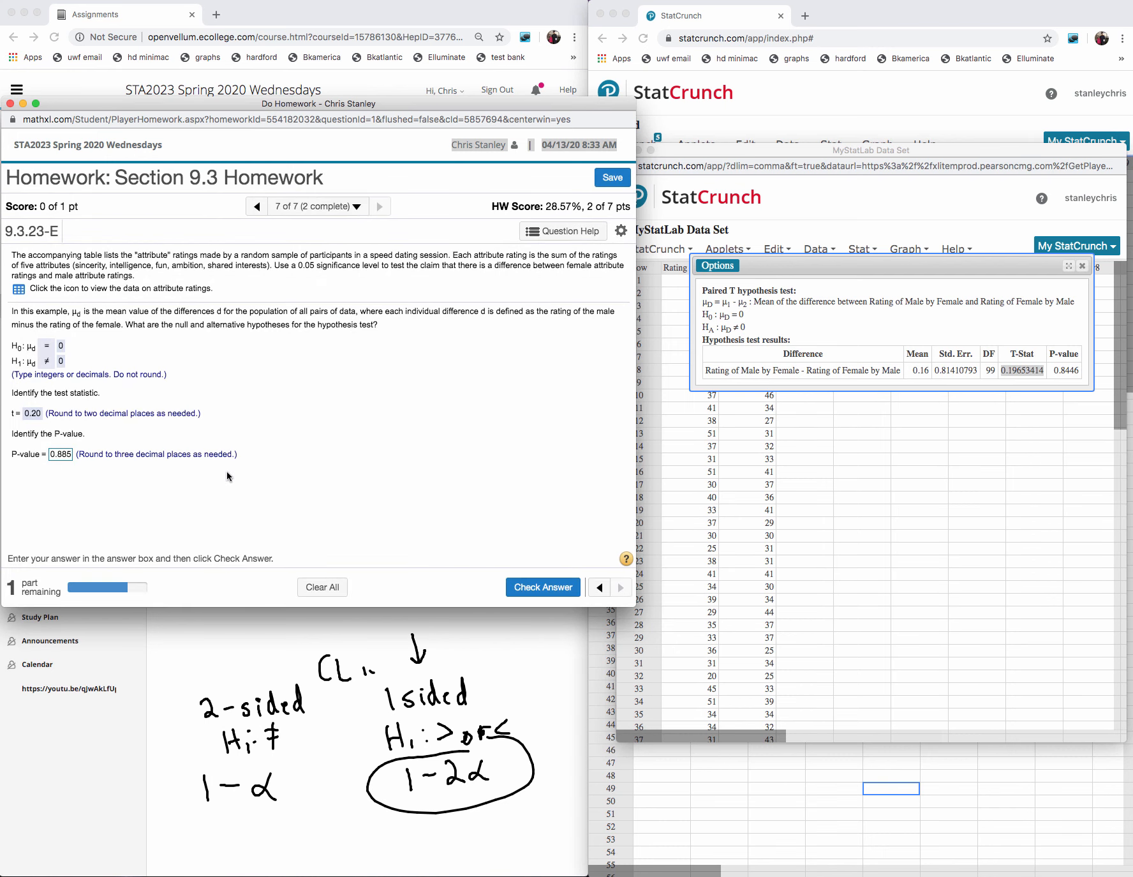
# - Change the P-value answer to 0.845, submit it for checking, and dismiss the feedback
pyautogui.click(68, 455)
pyautogui.press('BackSpace')
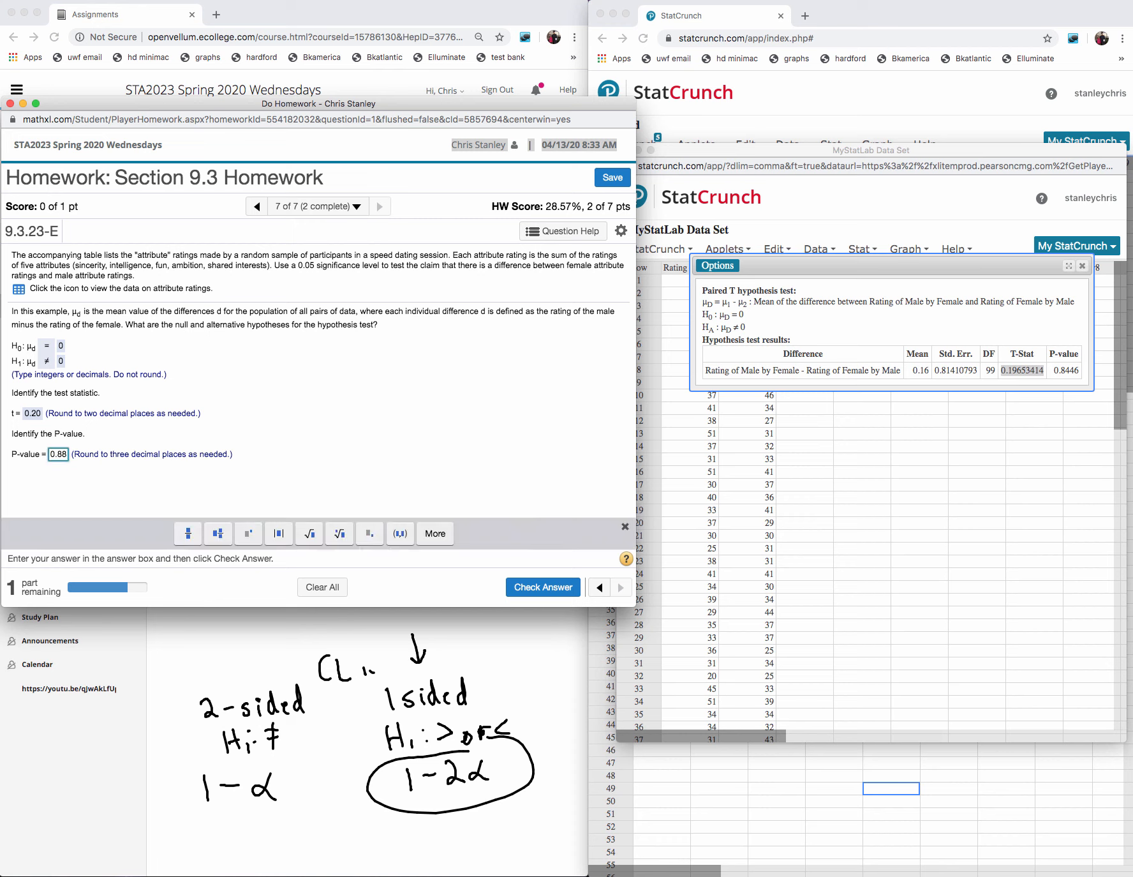
pyautogui.press('BackSpace')
pyautogui.write('45')
pyautogui.click(547, 592)
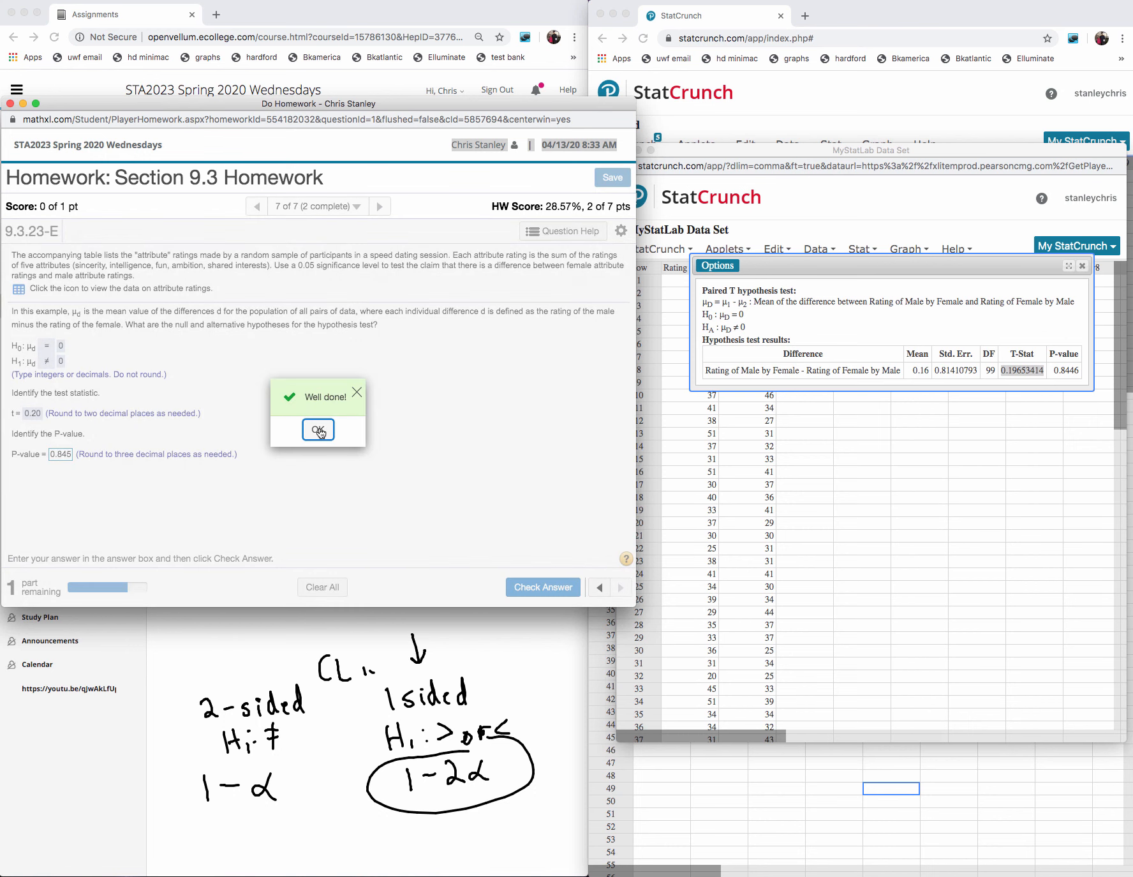
pyautogui.click(319, 432)
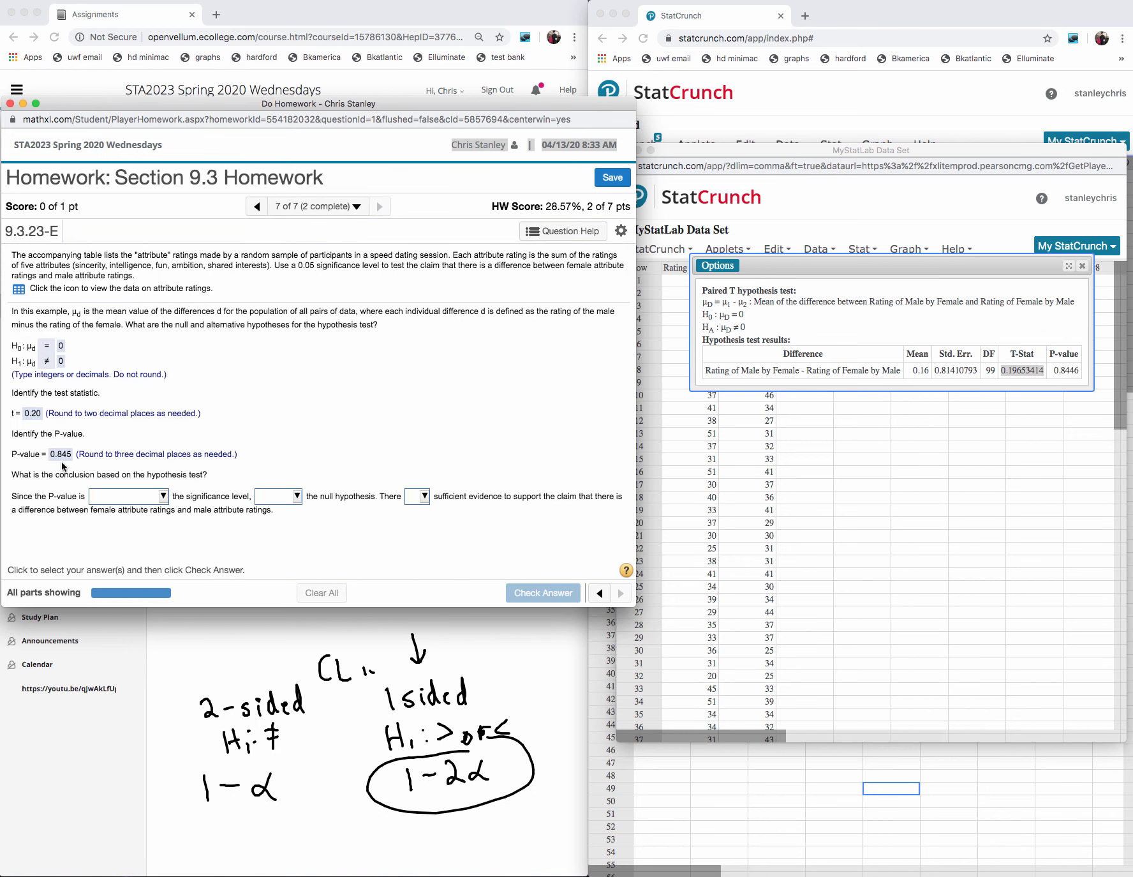
# - Complete the conclusion with "greater than", "fail to reject" and "is not", submit it for checking, and dismiss the feedback
pyautogui.click(163, 497)
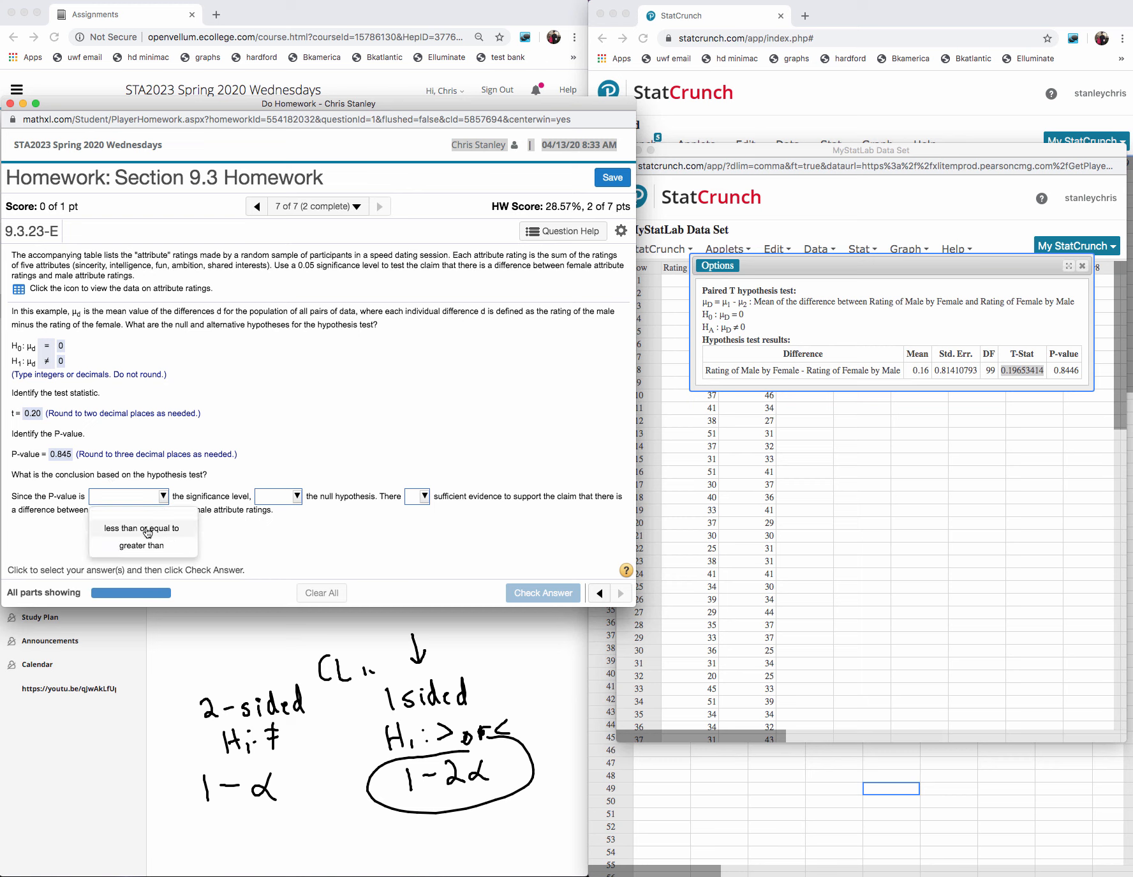
pyautogui.click(142, 545)
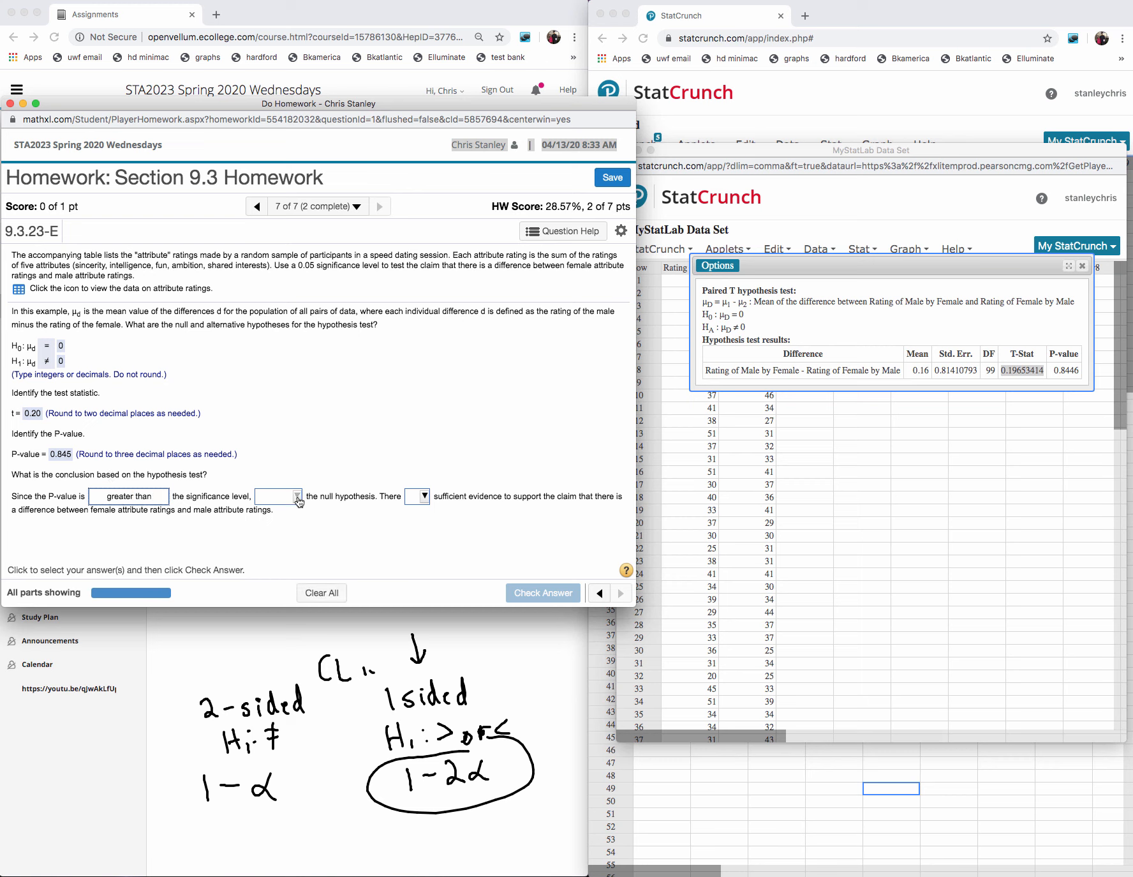
pyautogui.click(296, 495)
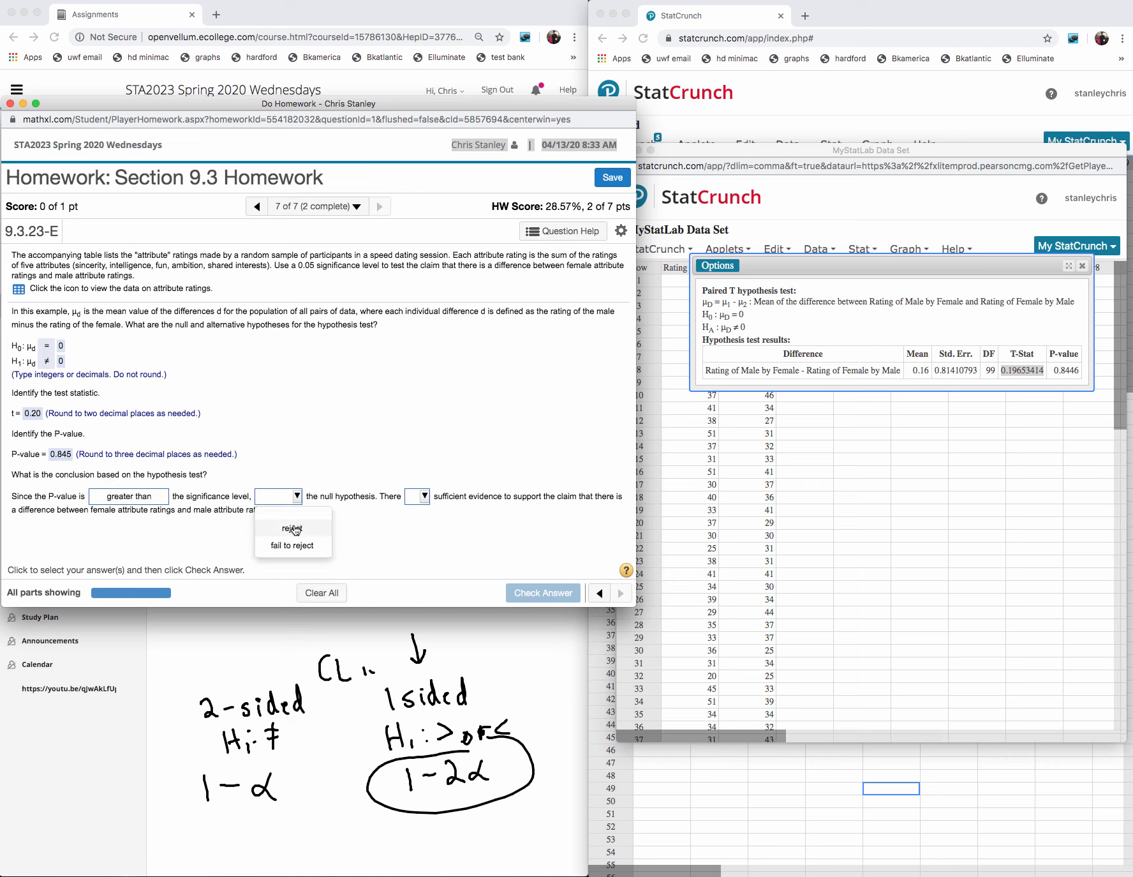
pyautogui.click(317, 441)
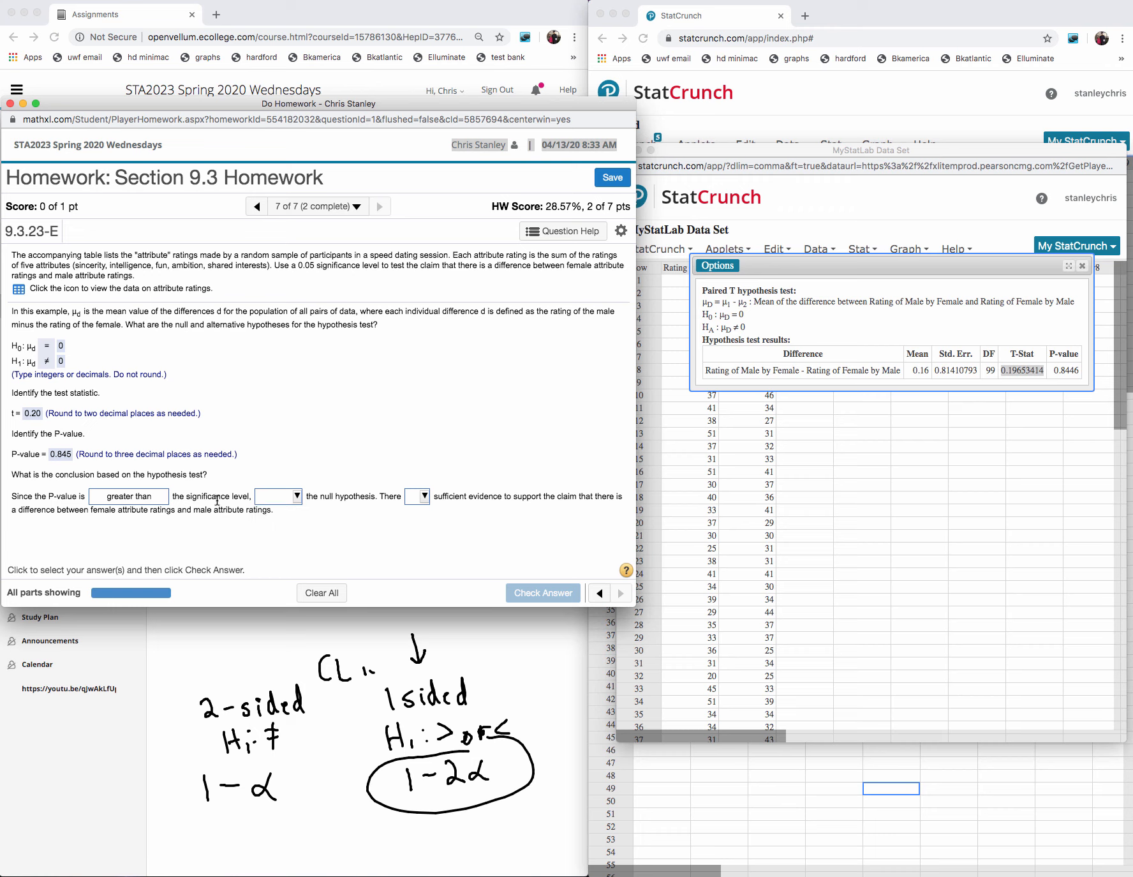
pyautogui.click(297, 496)
pyautogui.click(293, 546)
pyautogui.click(422, 502)
pyautogui.click(425, 545)
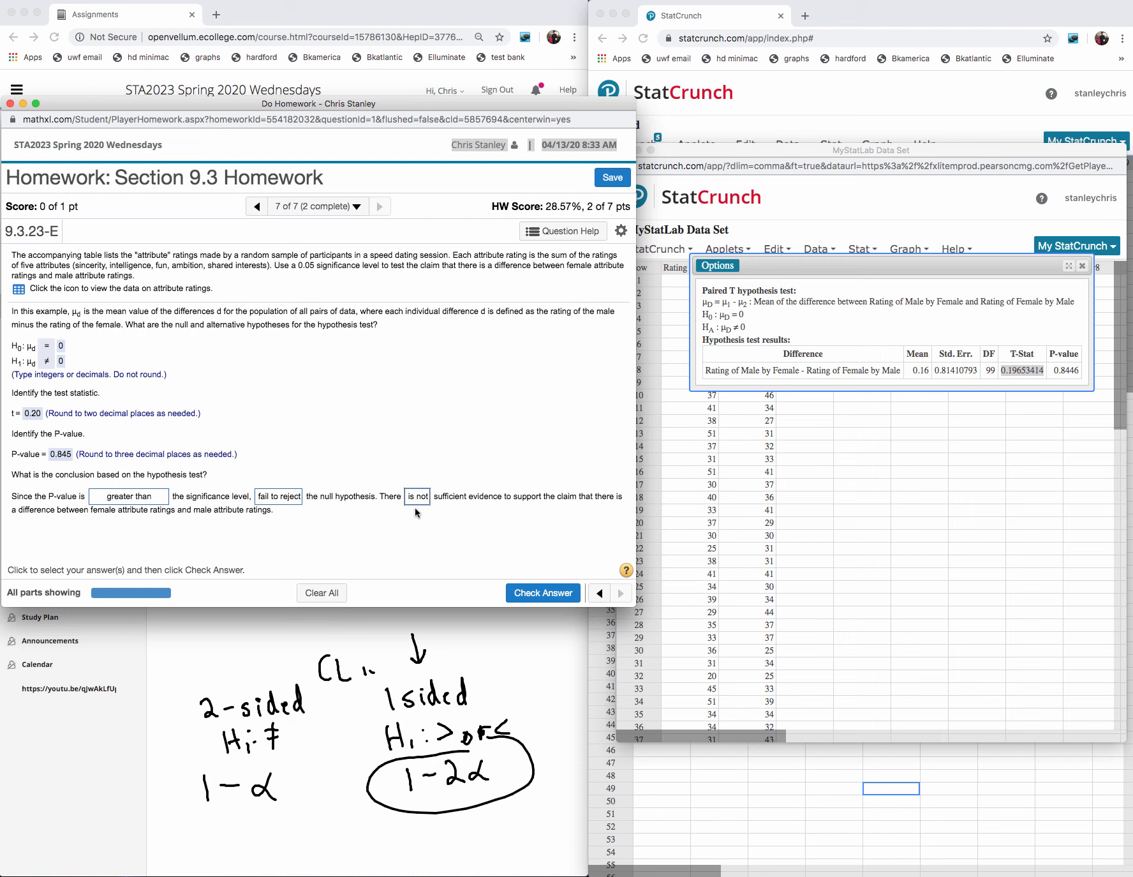
pyautogui.click(513, 592)
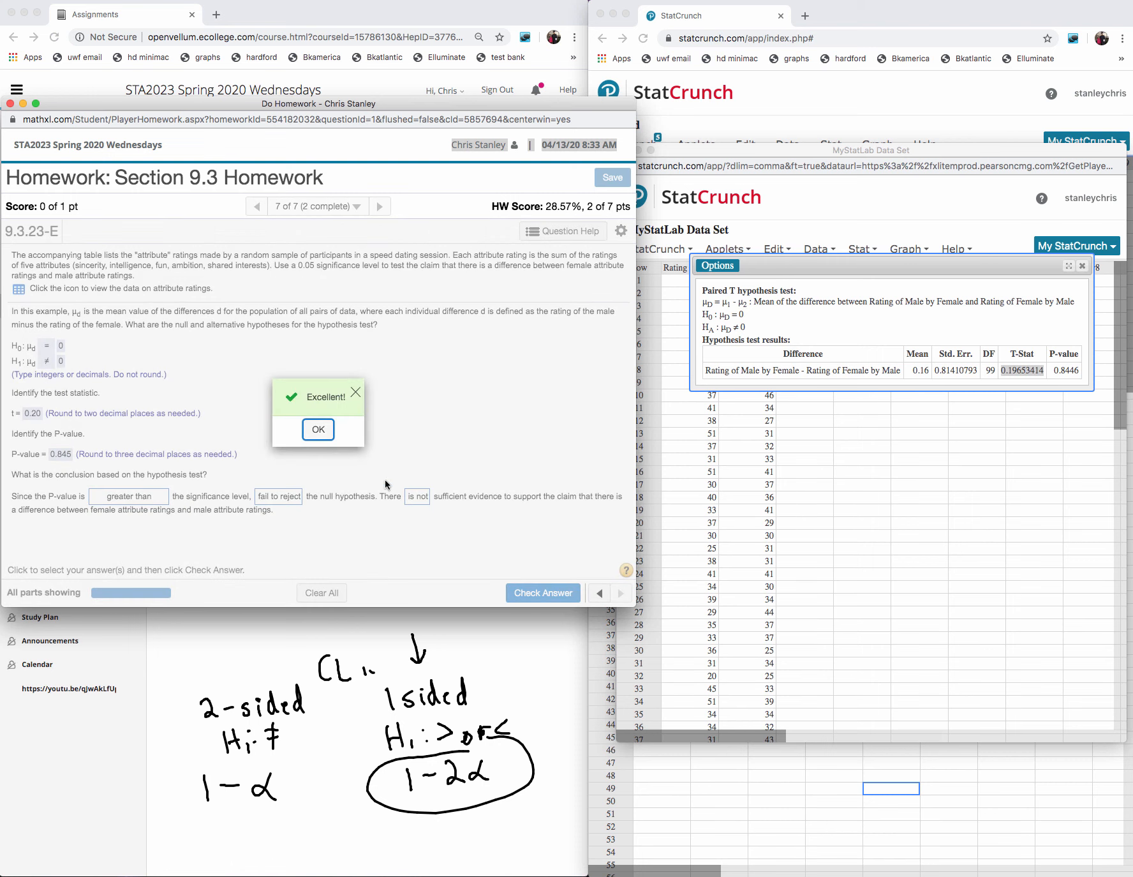
pyautogui.click(318, 429)
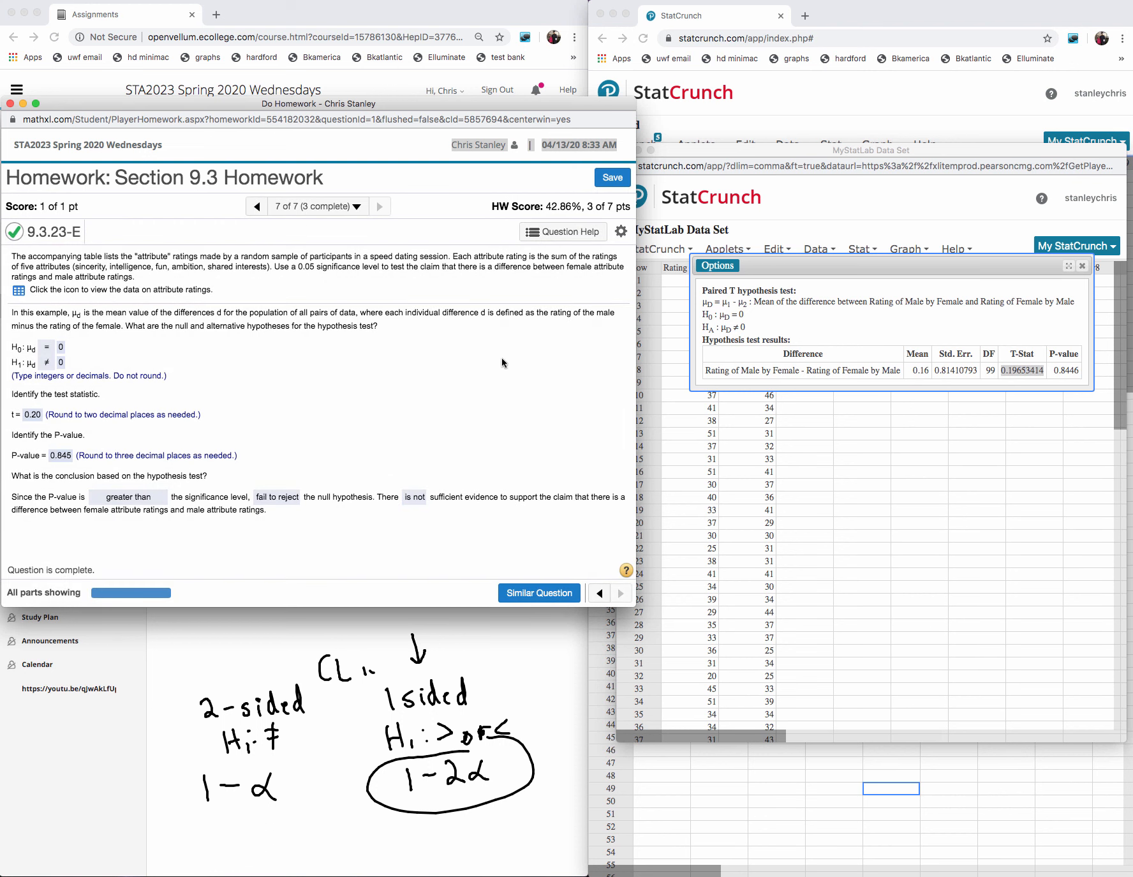
# - Close the Paired T hypothesis test result in the StatCrunch data set window
pyautogui.click(1082, 266)
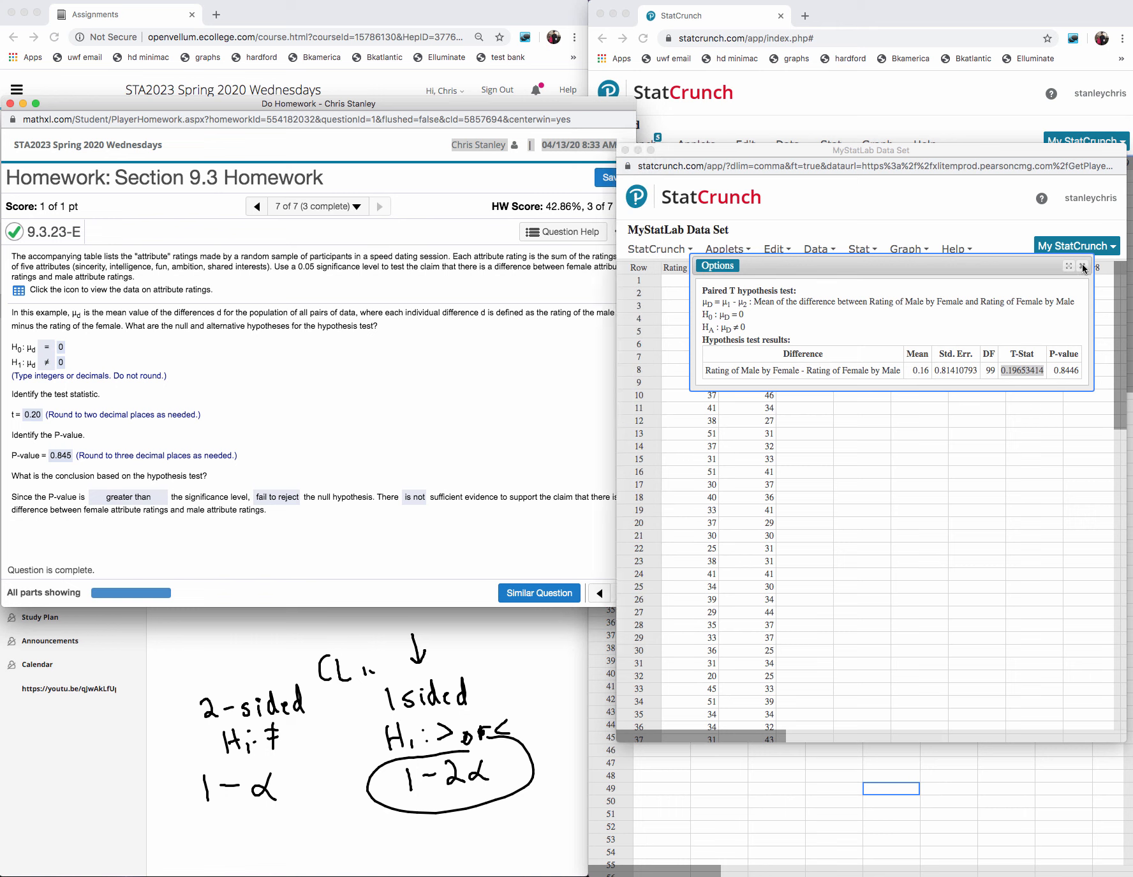
pyautogui.click(1082, 266)
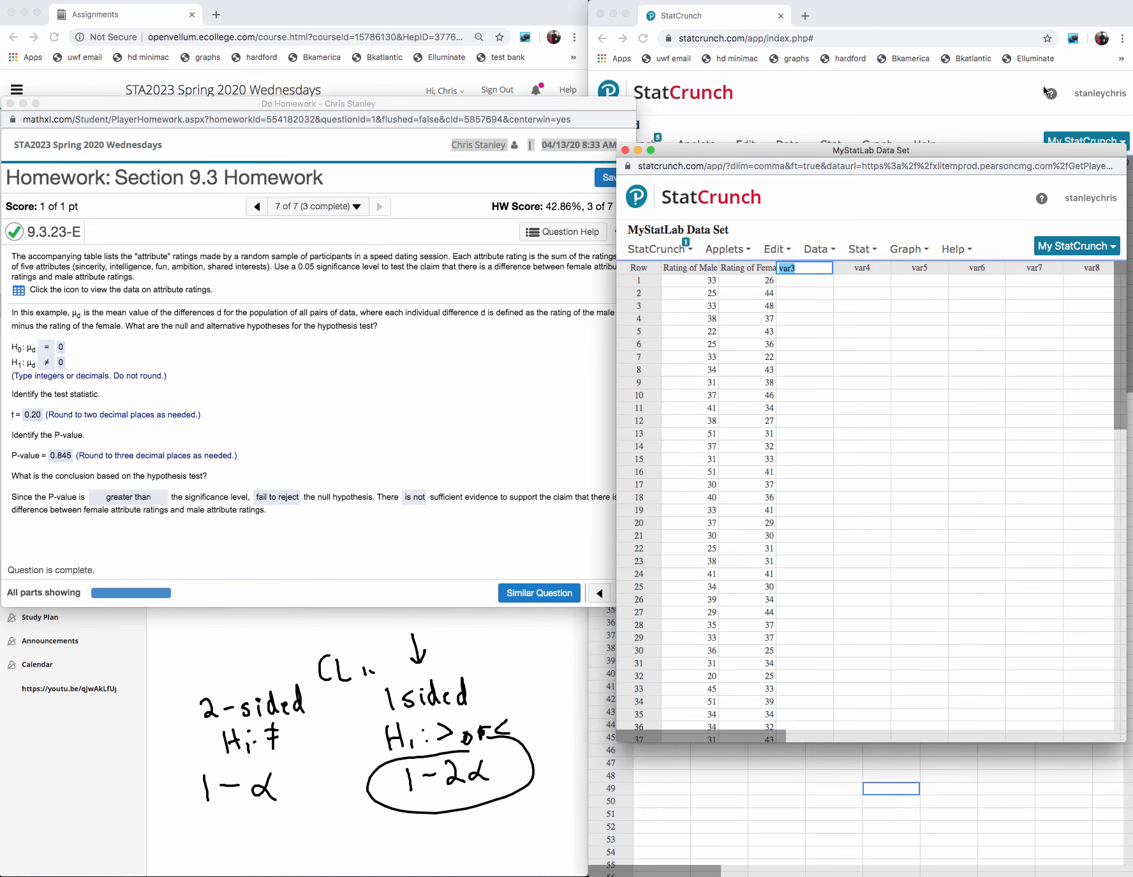